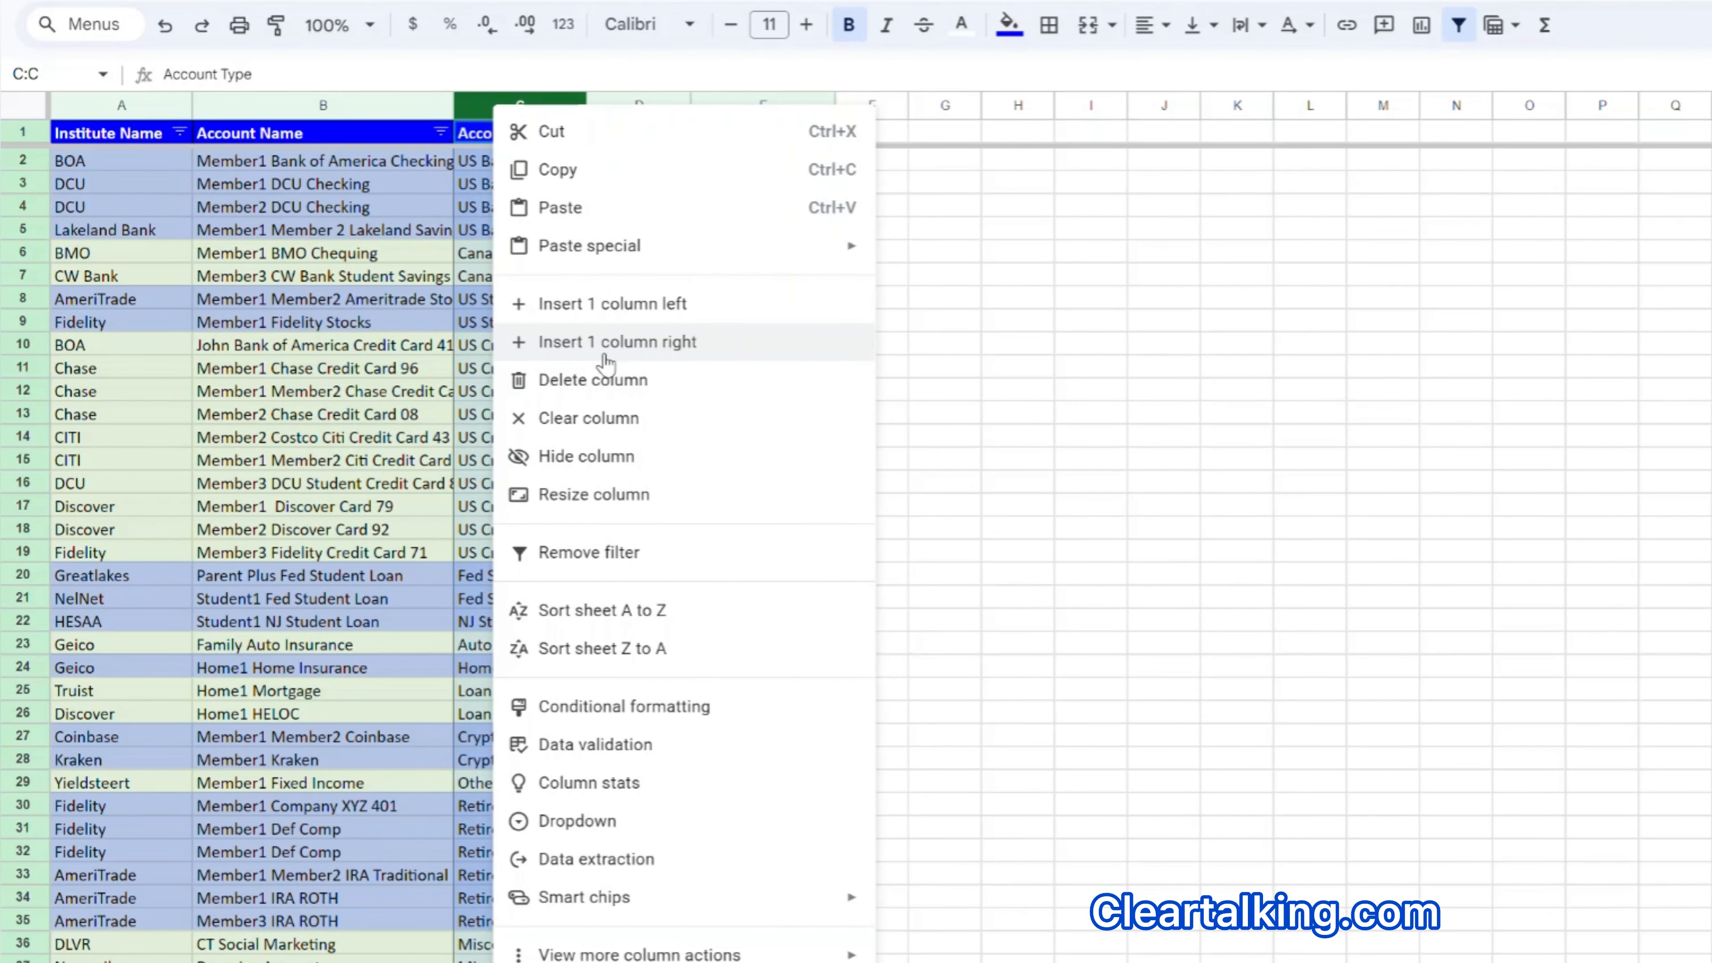
Insert a column directly before Account Type and give it the header "BT Exp Date".
left_click(606, 304)
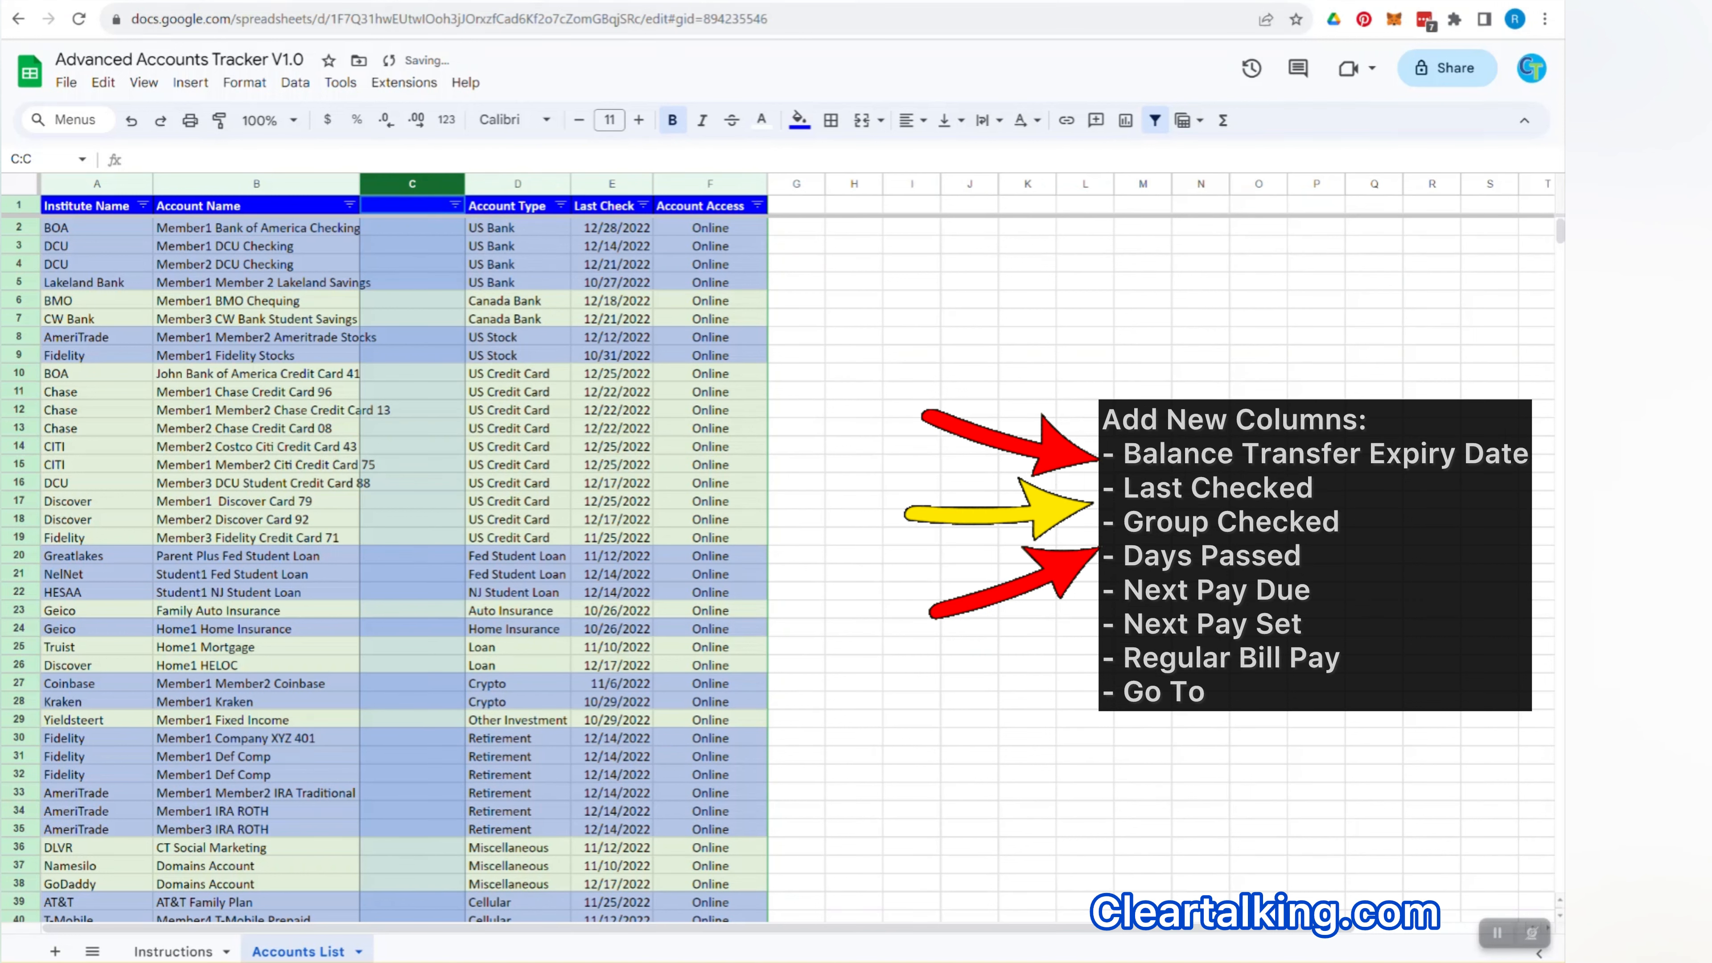
left_click(395, 210)
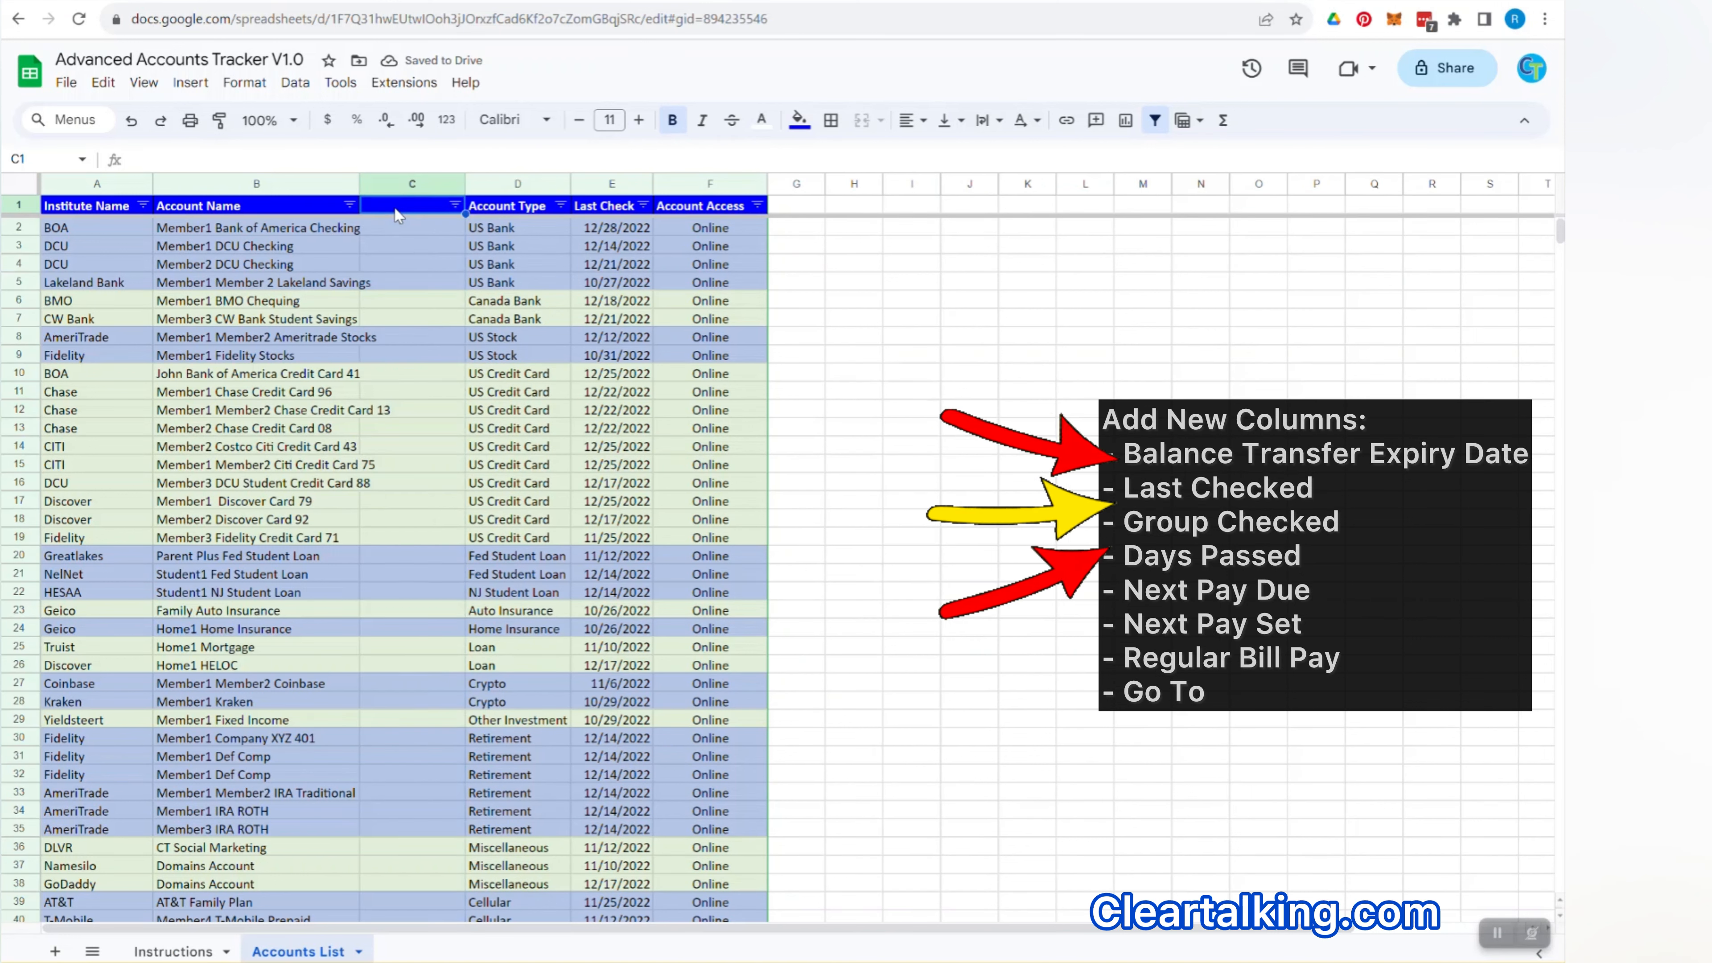
type("BT Exp")
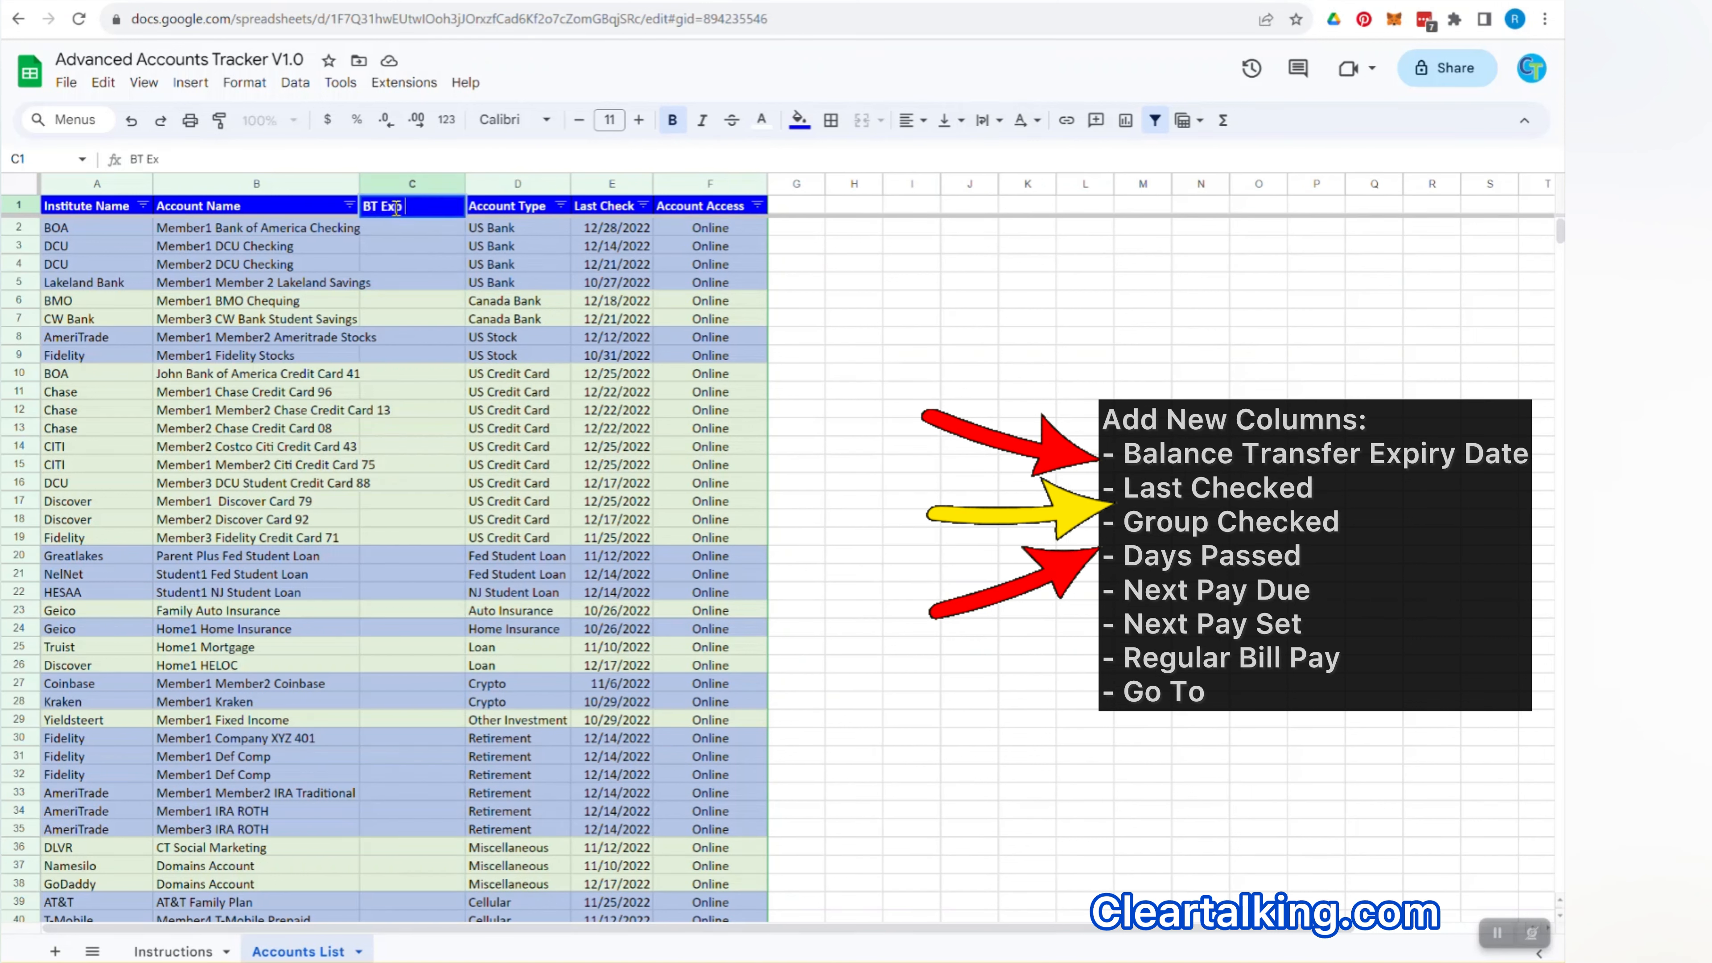
type(" Date")
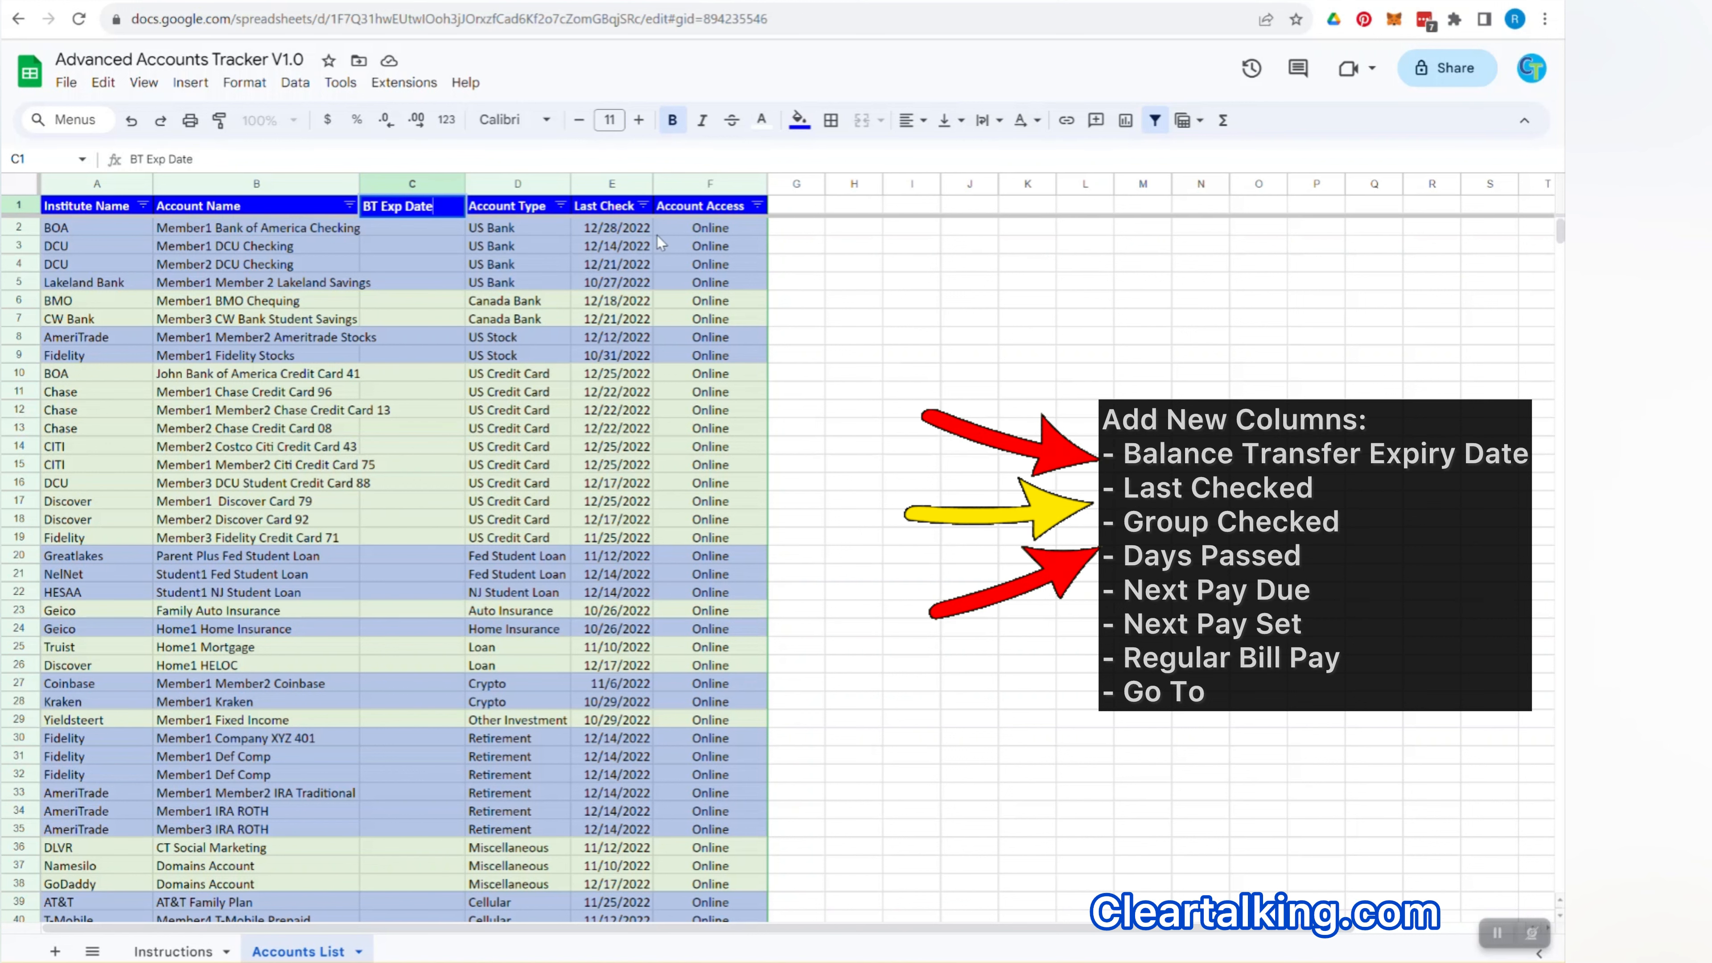
Insert a column directly before Last Check and give it the header "Last Checked".
right_click(608, 184)
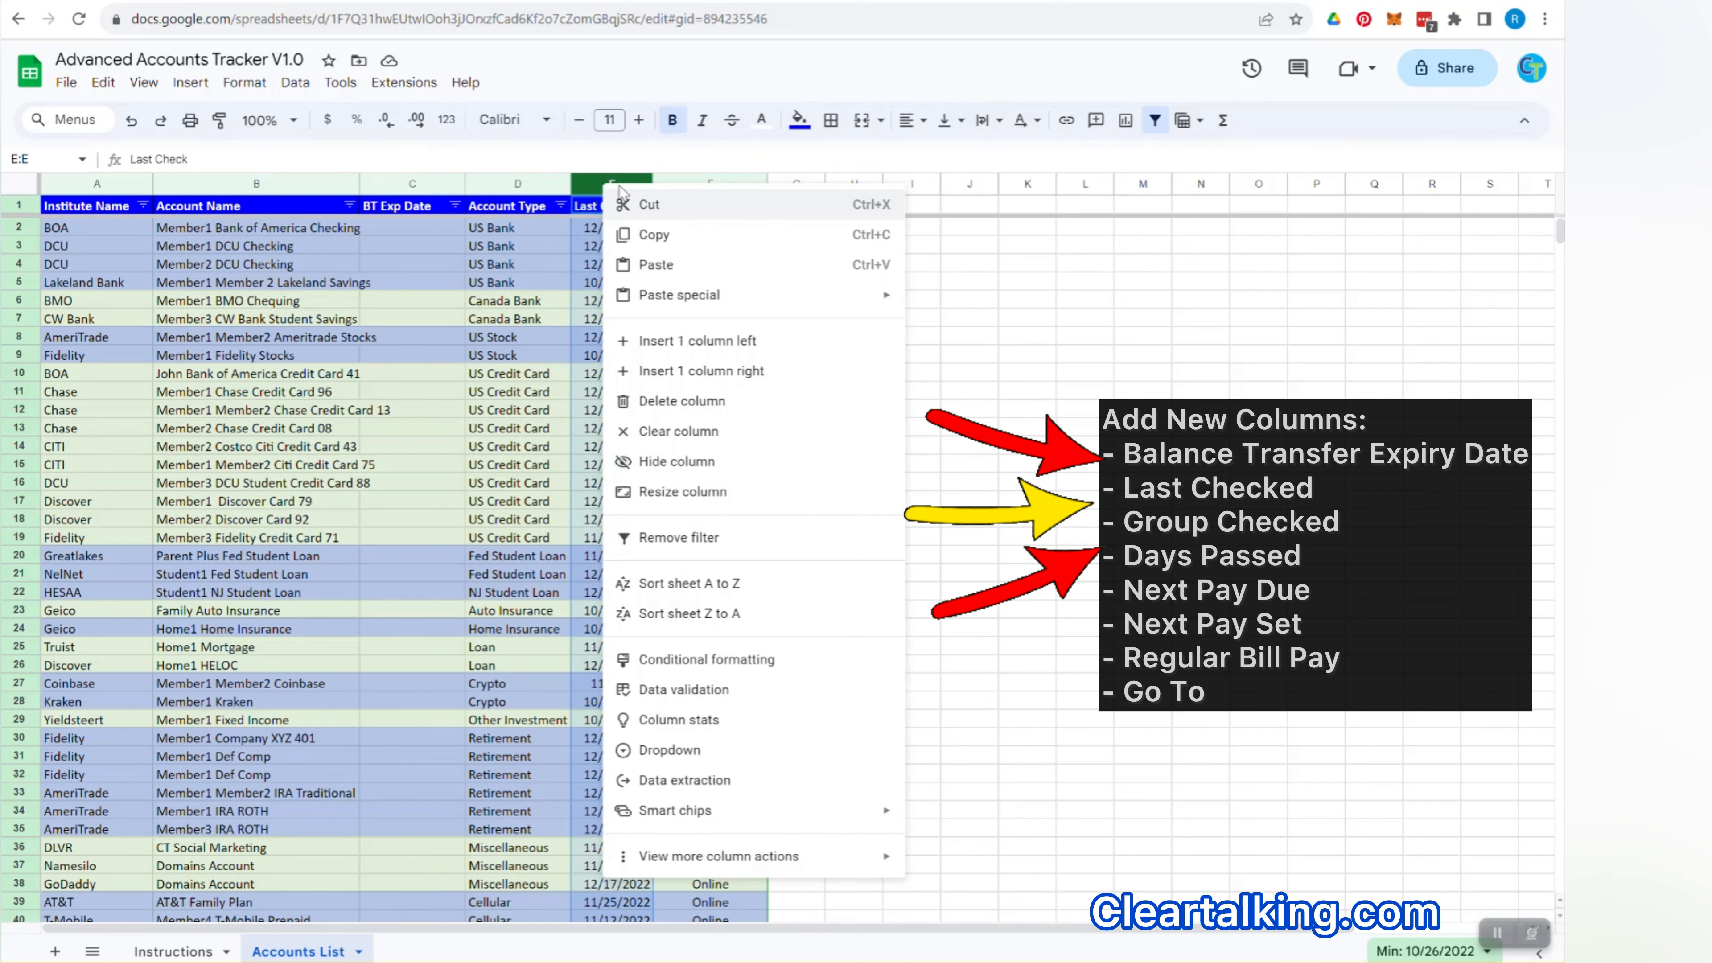
left_click(722, 343)
left_click(602, 214)
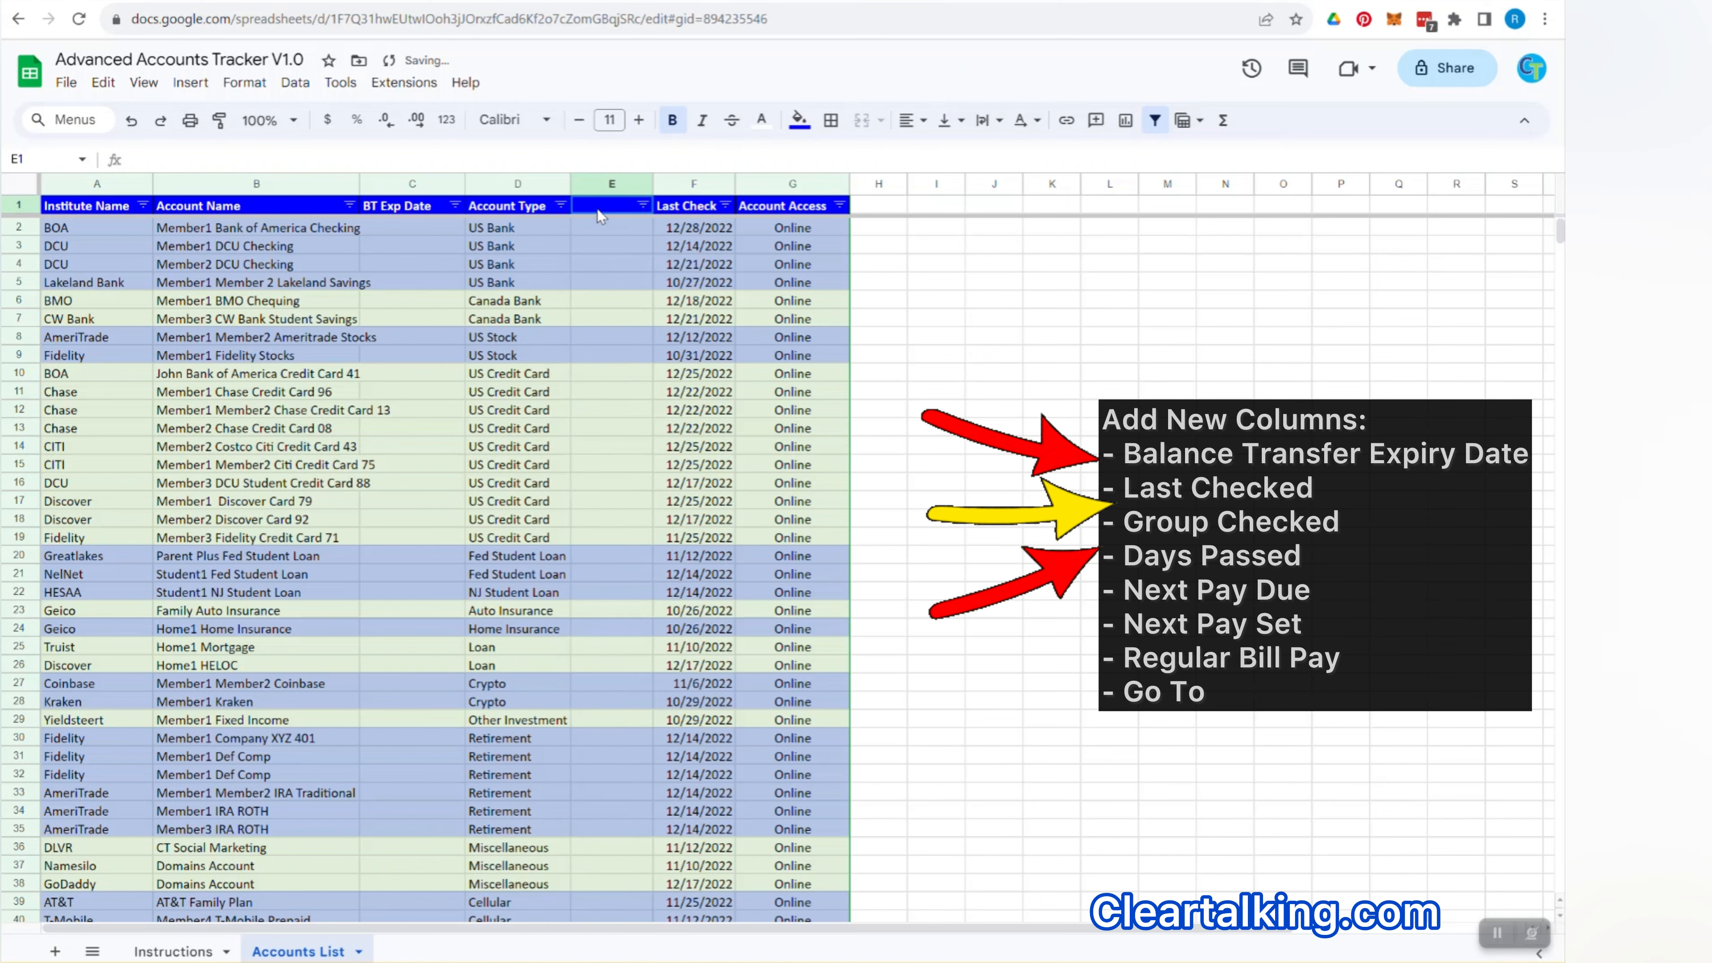
type("Last Che")
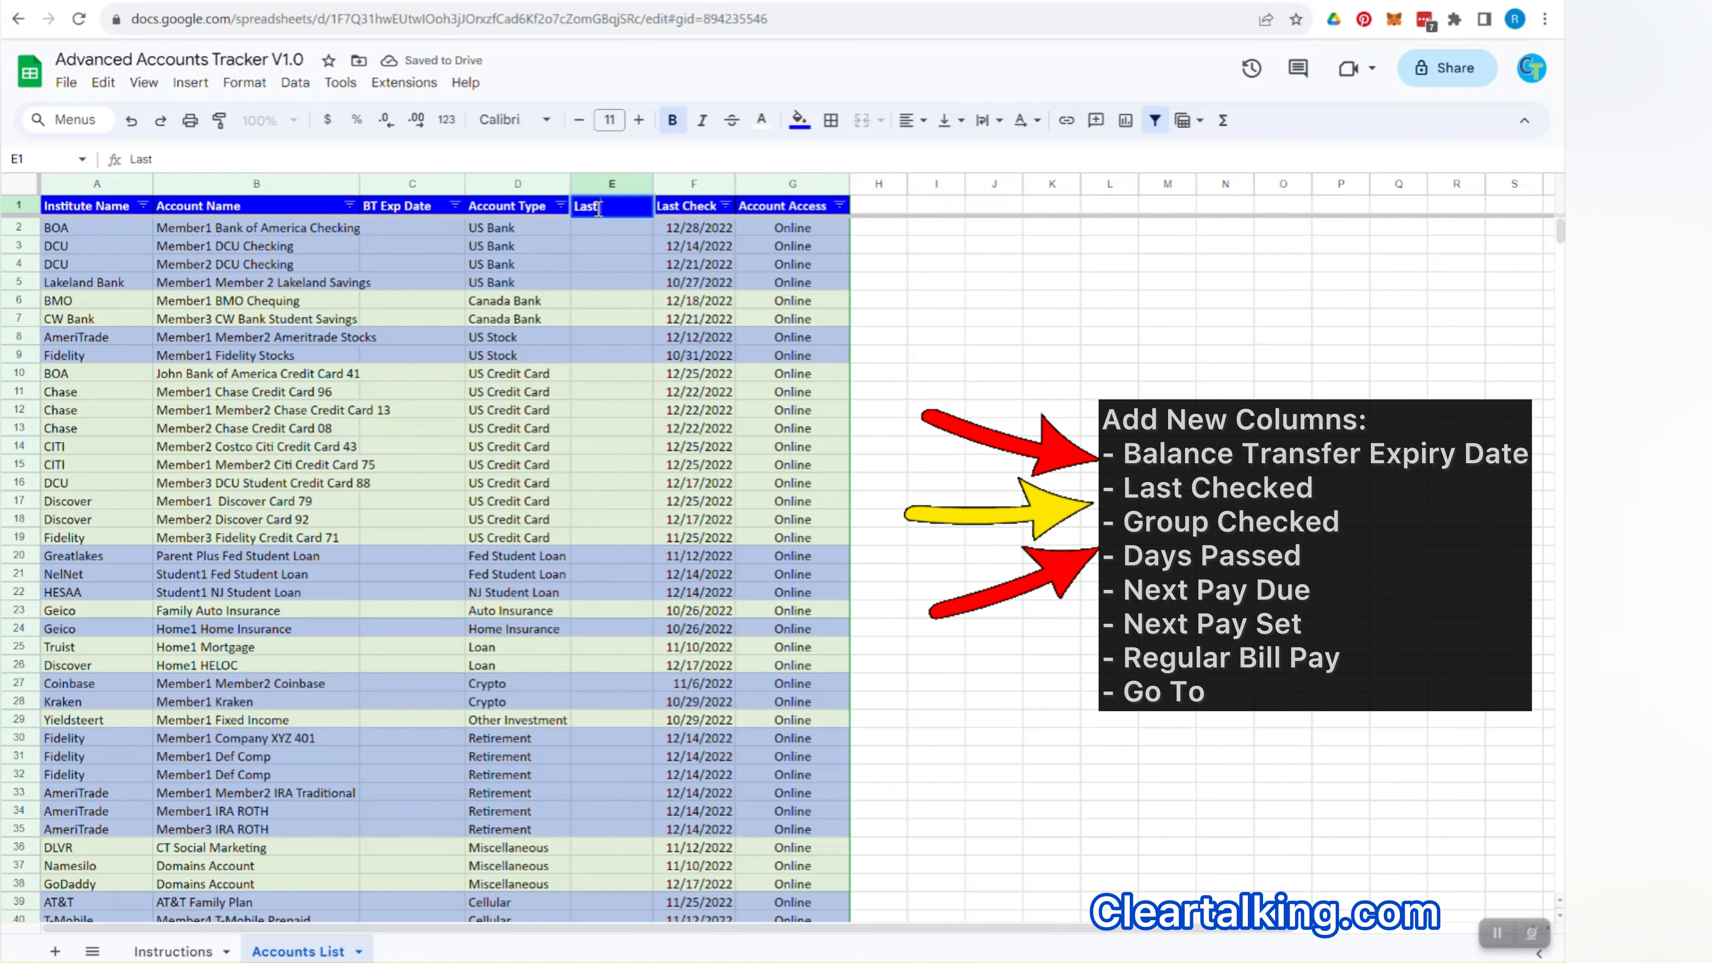
type("cked")
left_click(943, 280)
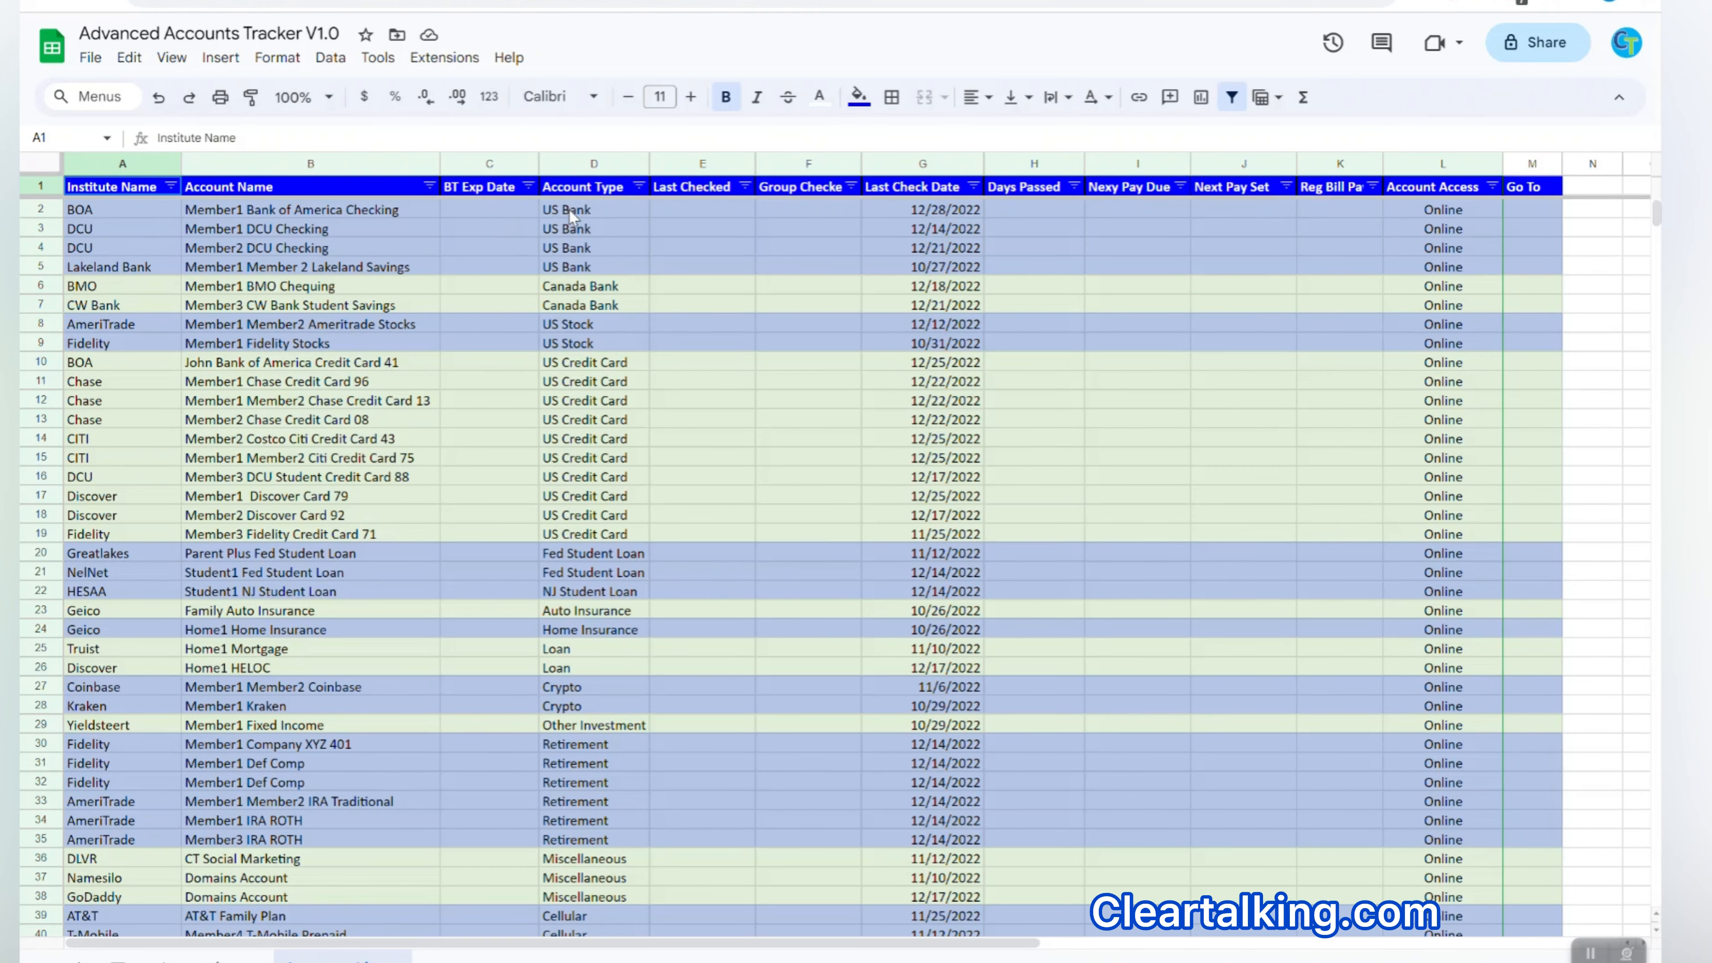
Review the tracker's columns one by one, from Institute Name in column A through Next Pay Set in column J.
left_click(116, 164)
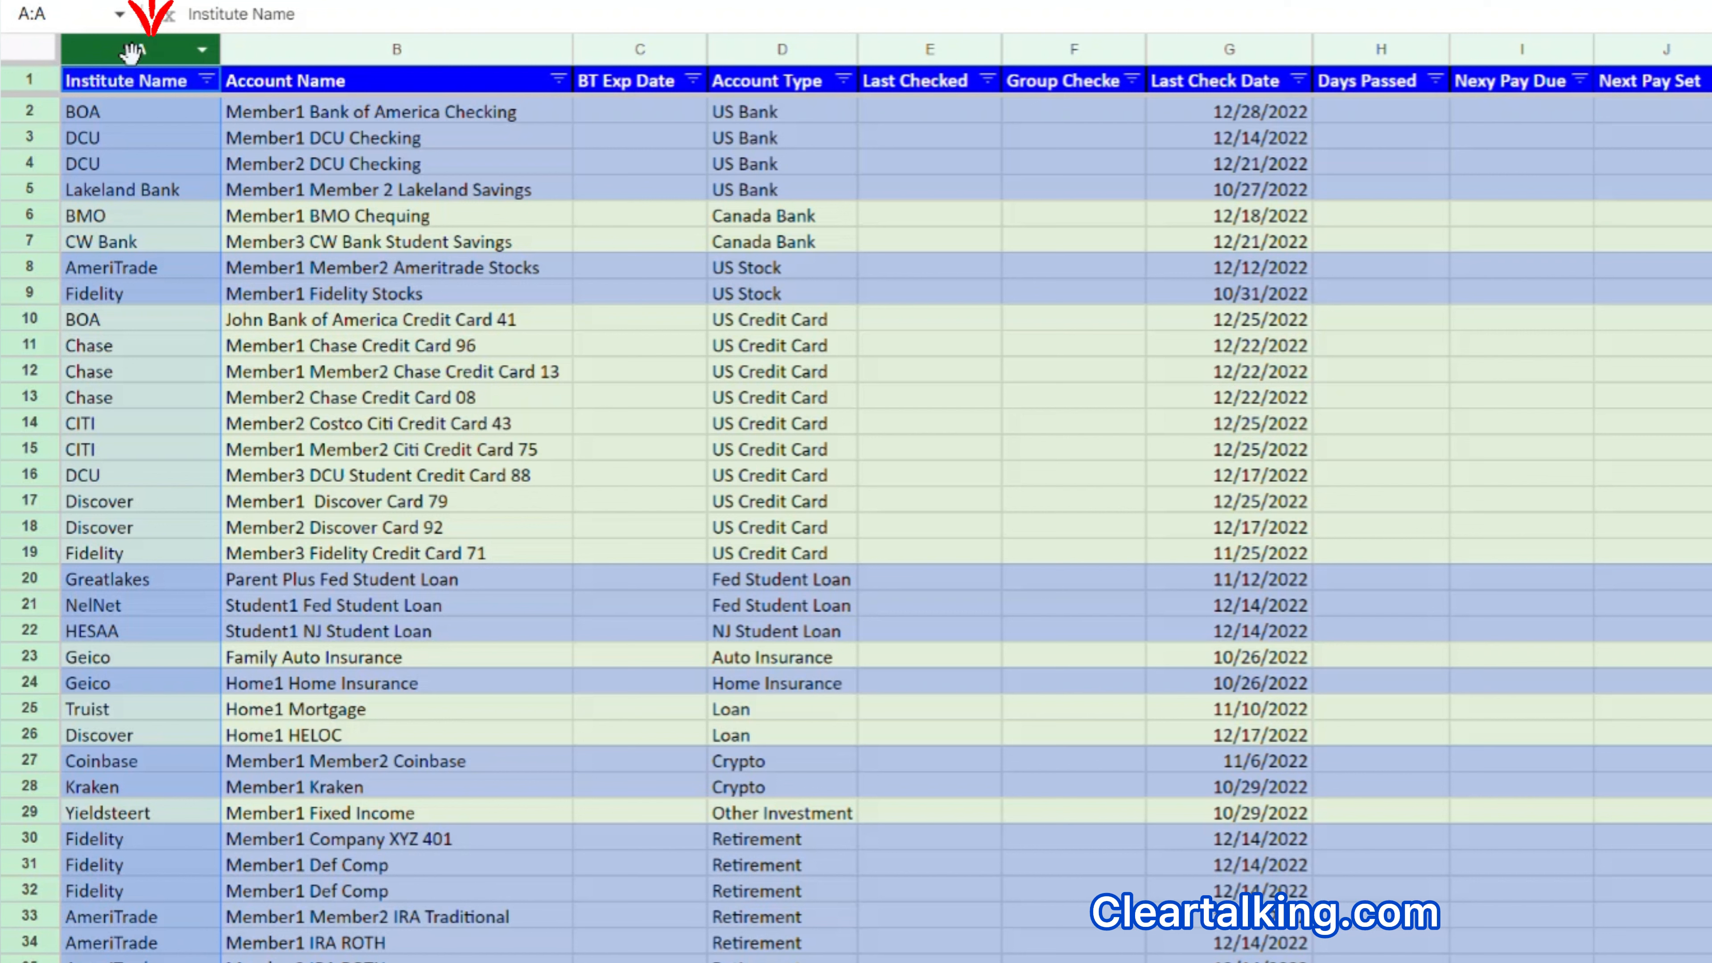
left_click(327, 51)
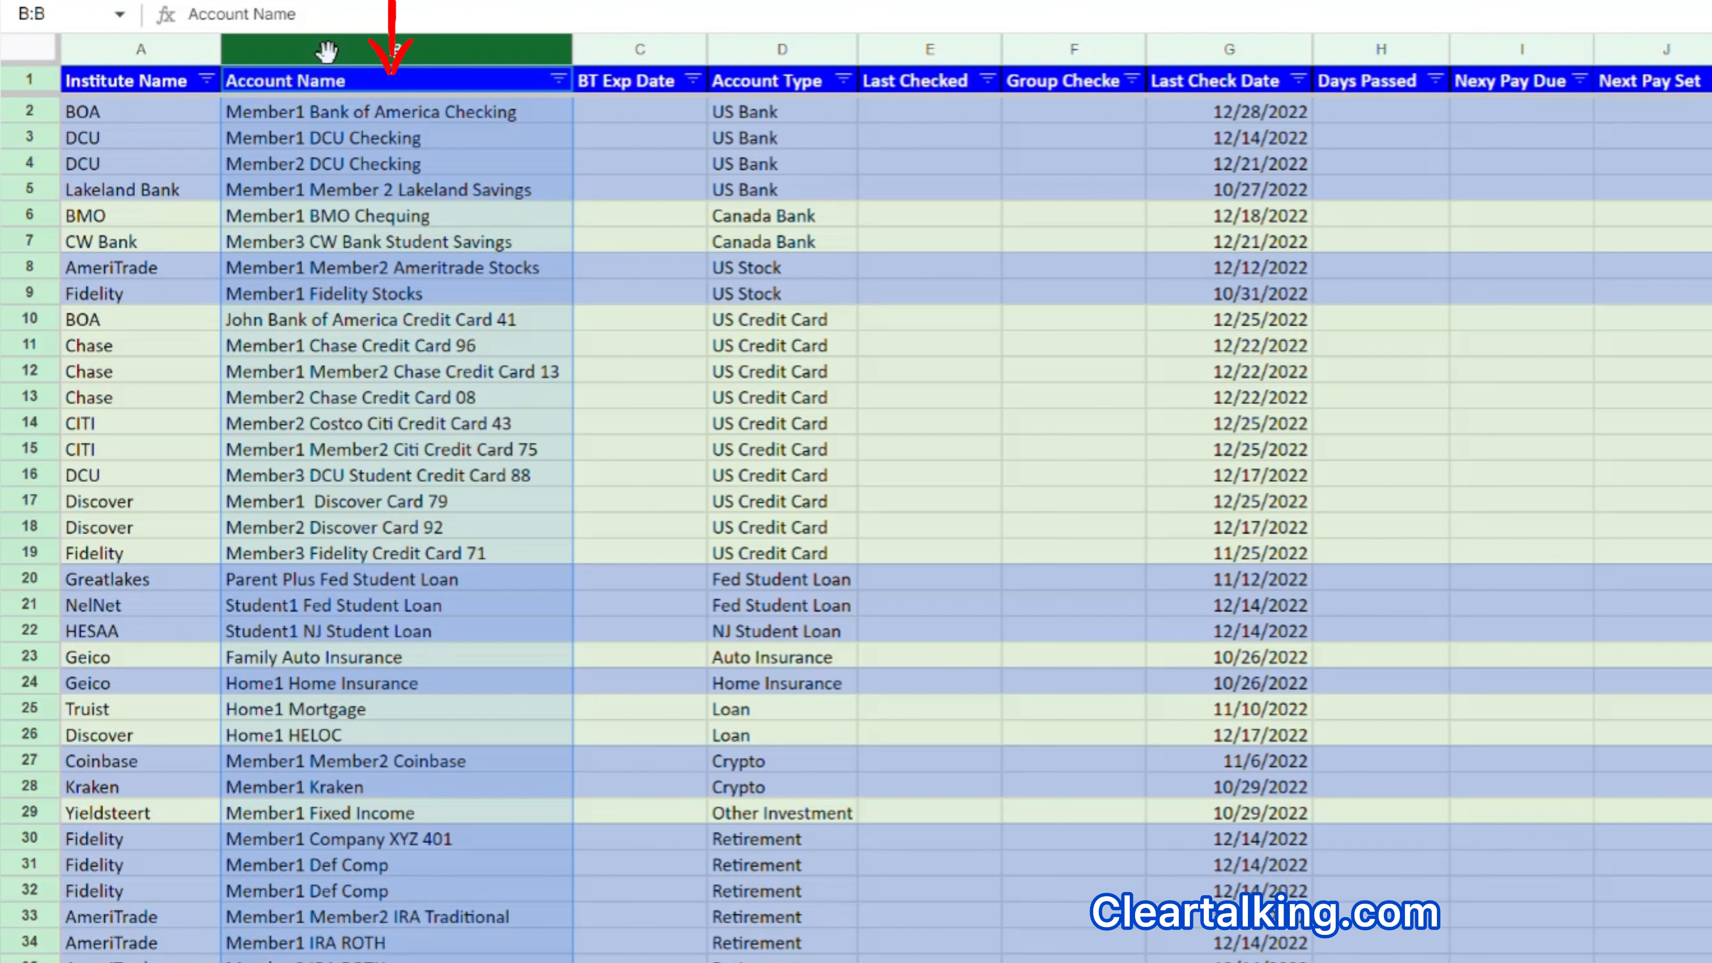
left_click(633, 49)
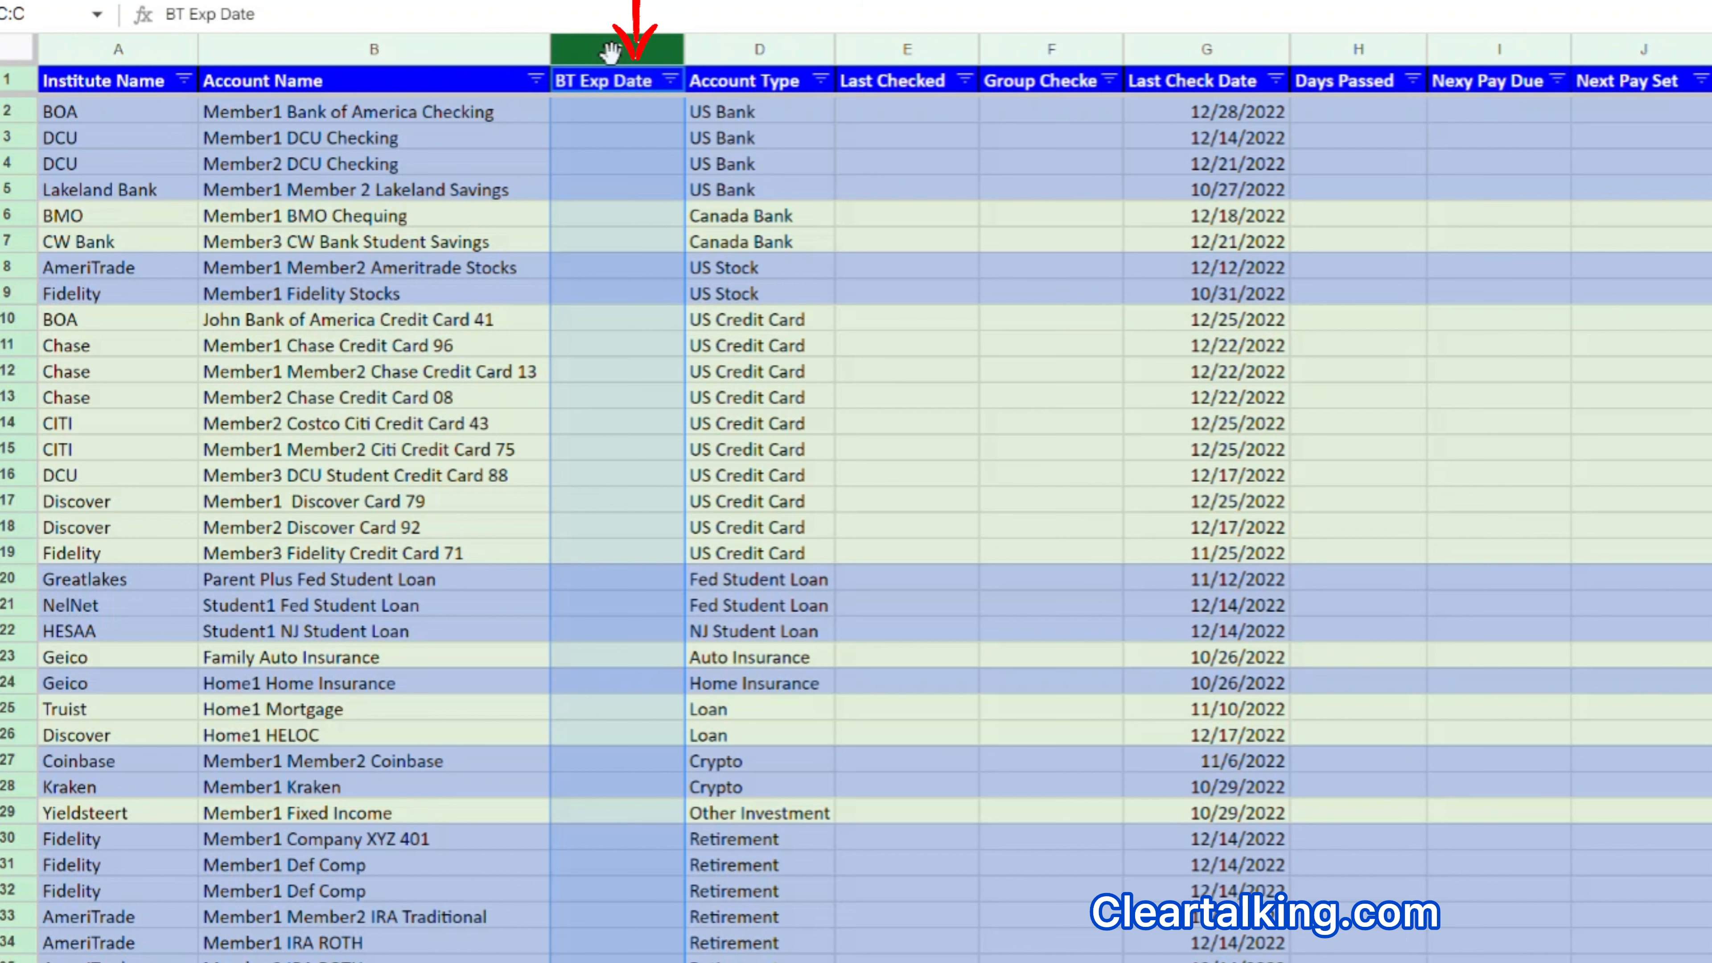
left_click(745, 47)
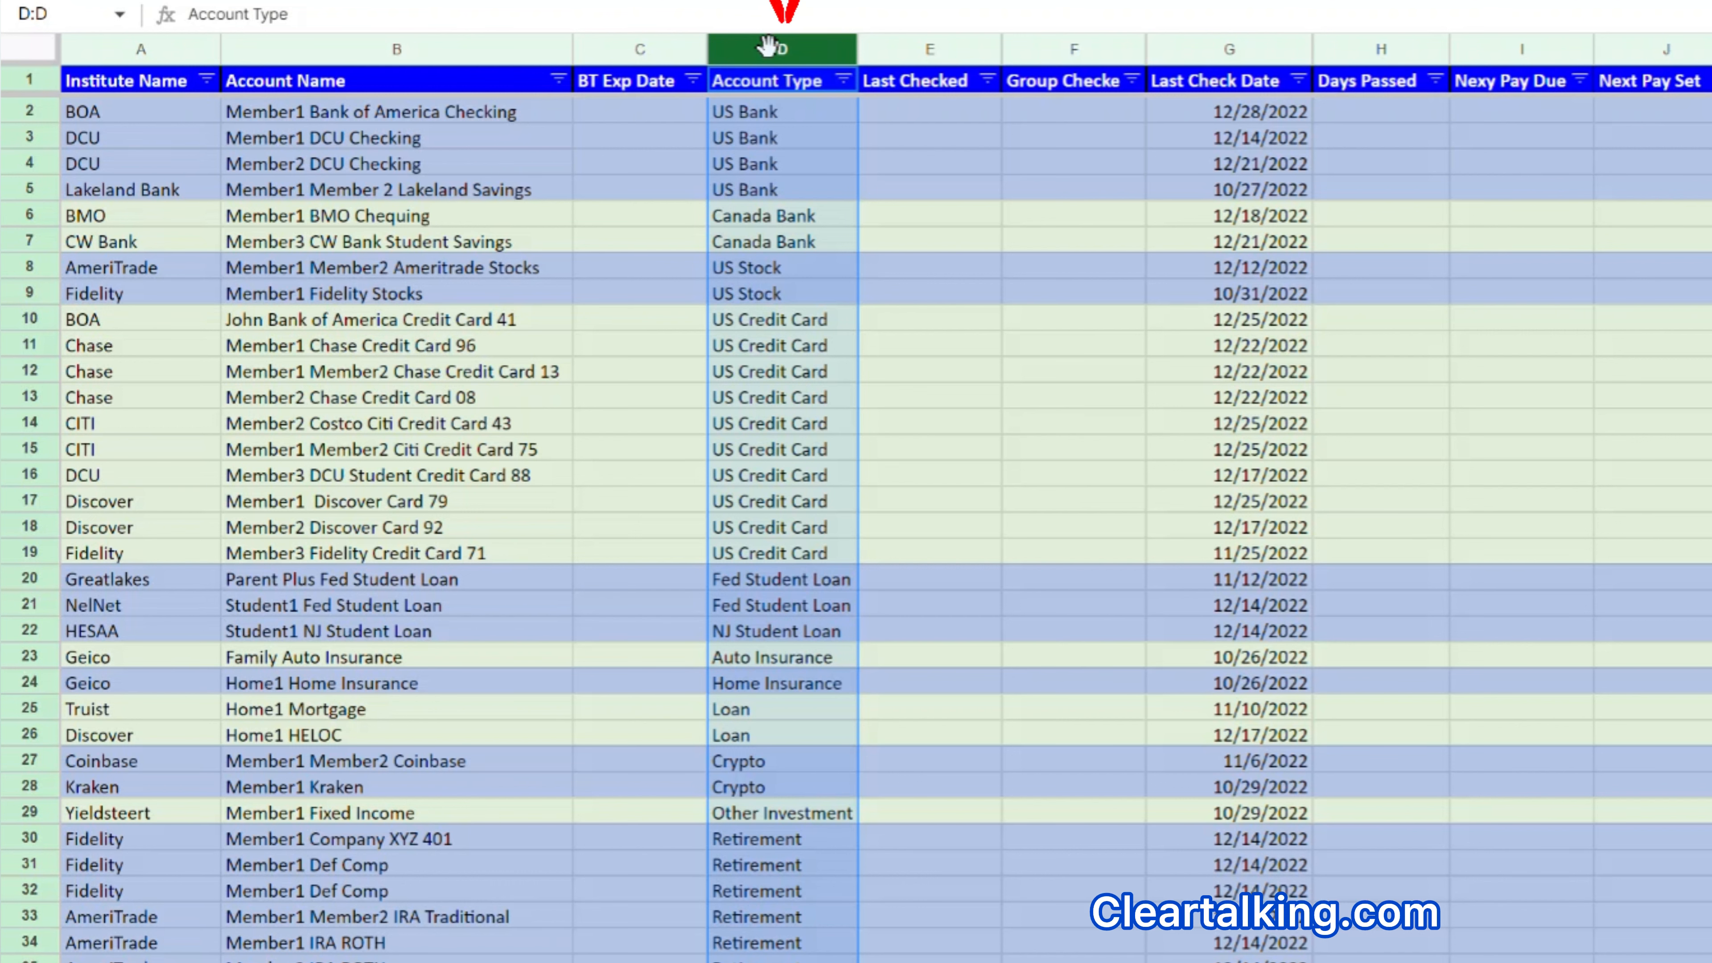
left_click(900, 42)
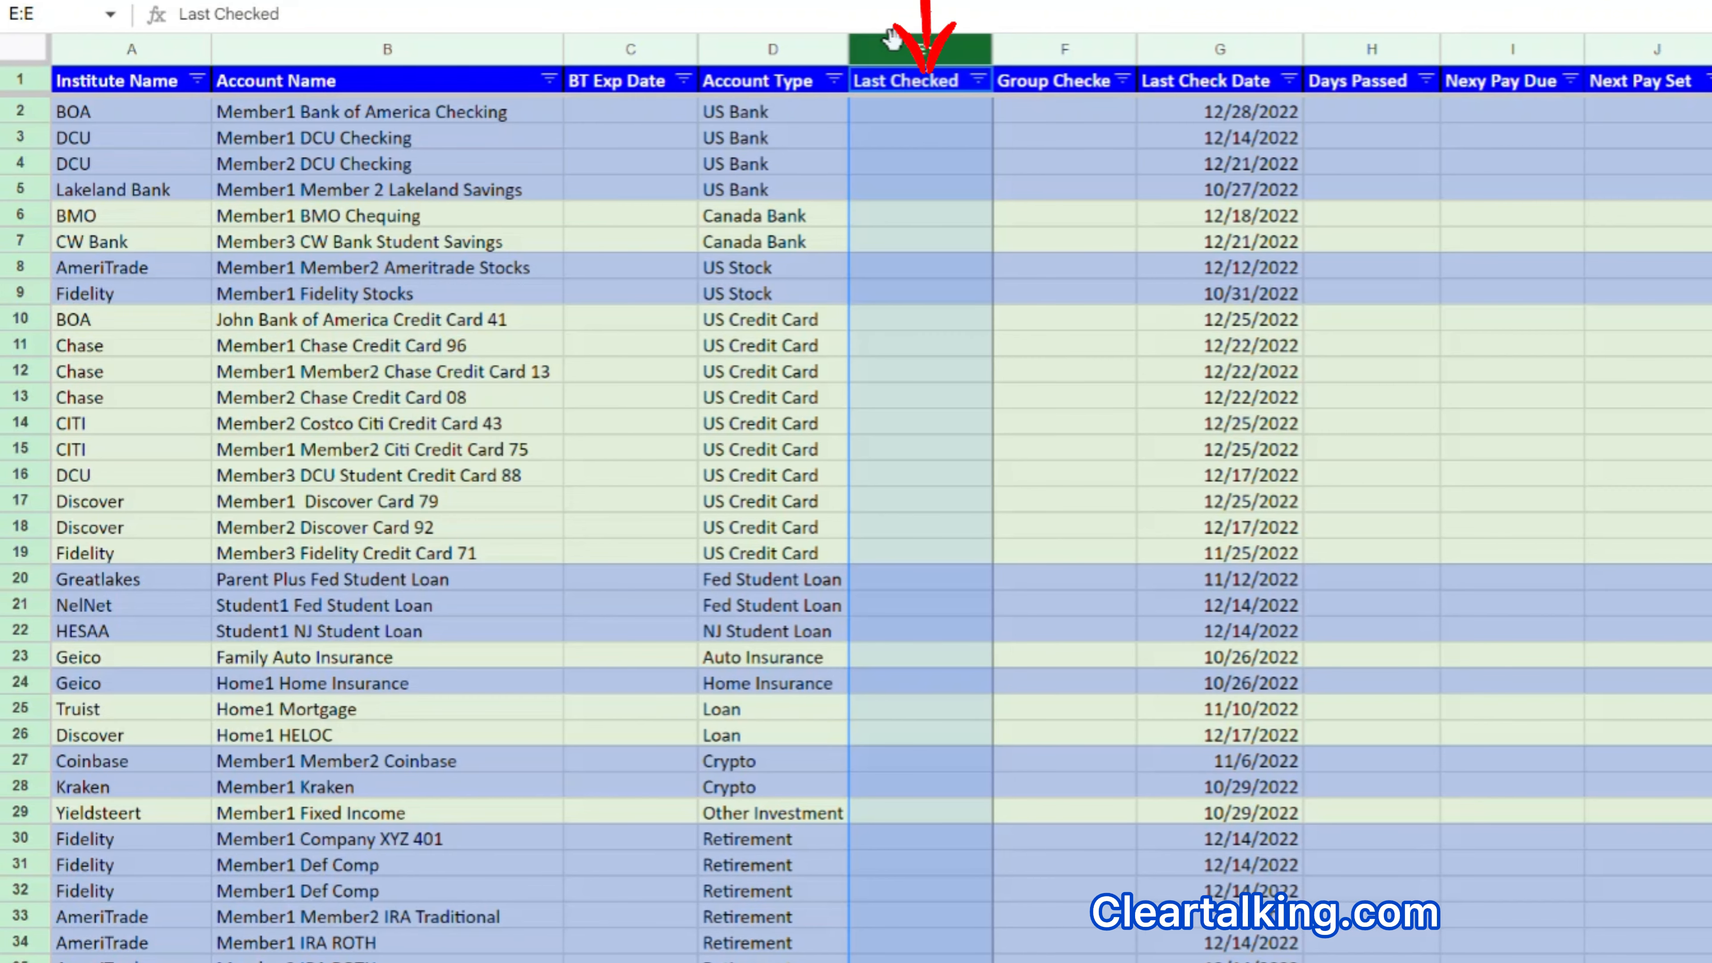
left_click(1060, 42)
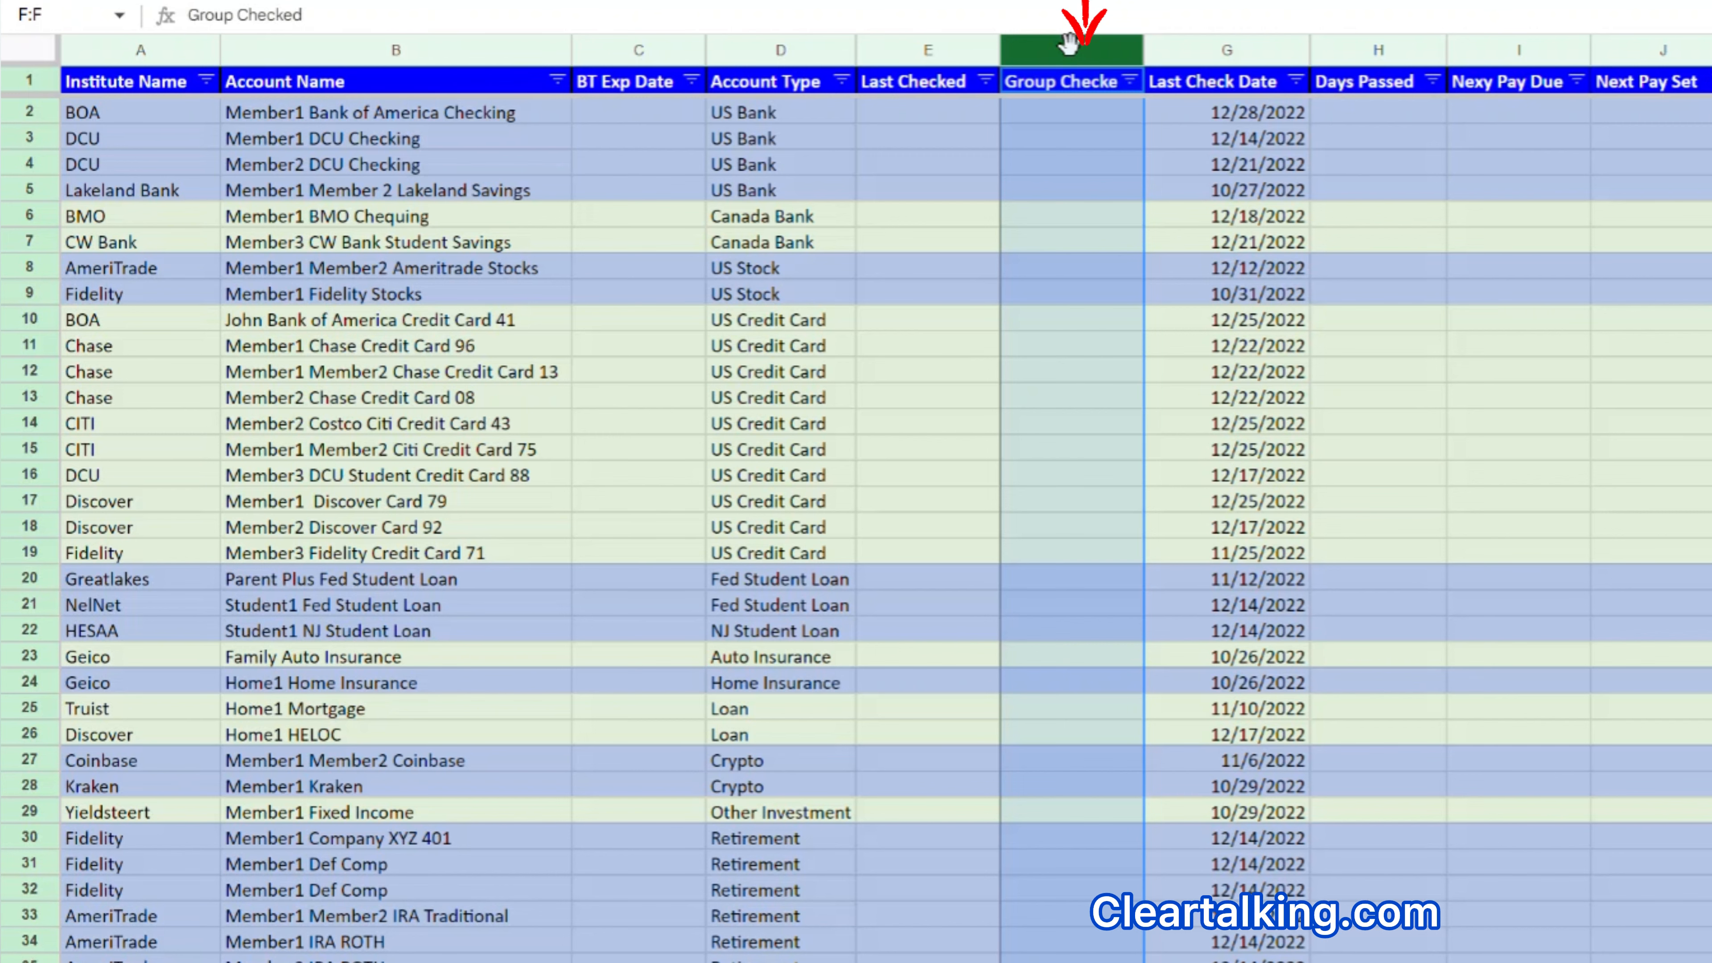
left_click(1222, 42)
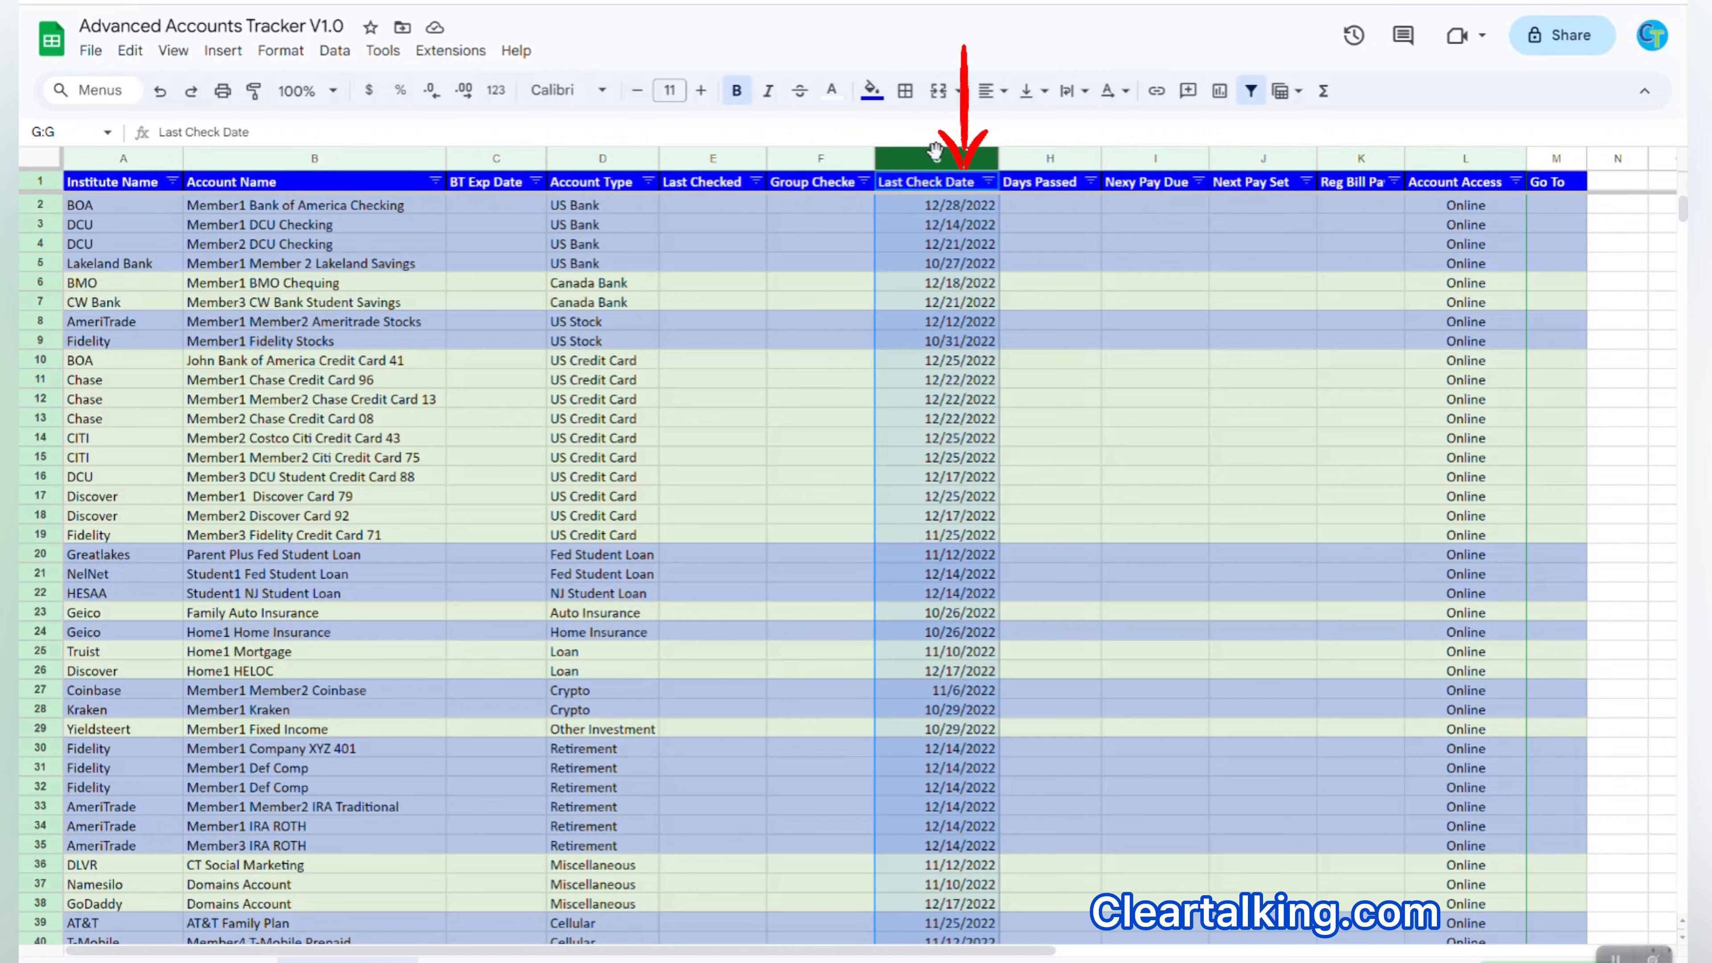
left_click(1040, 156)
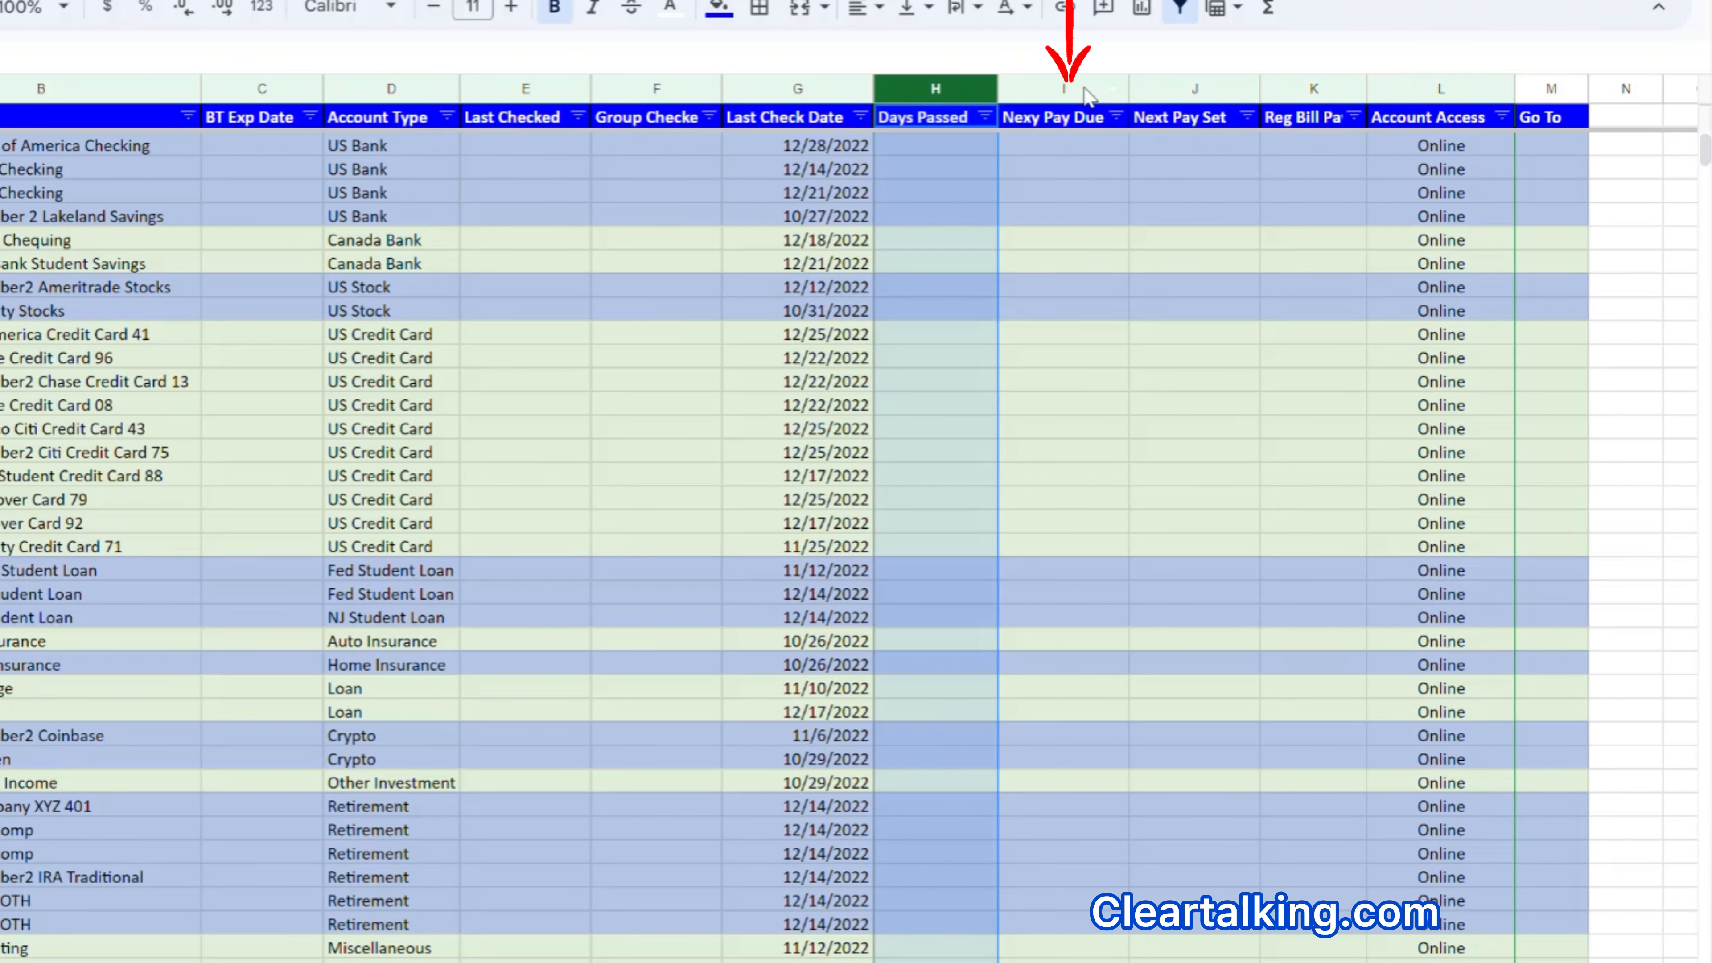
left_click(1082, 87)
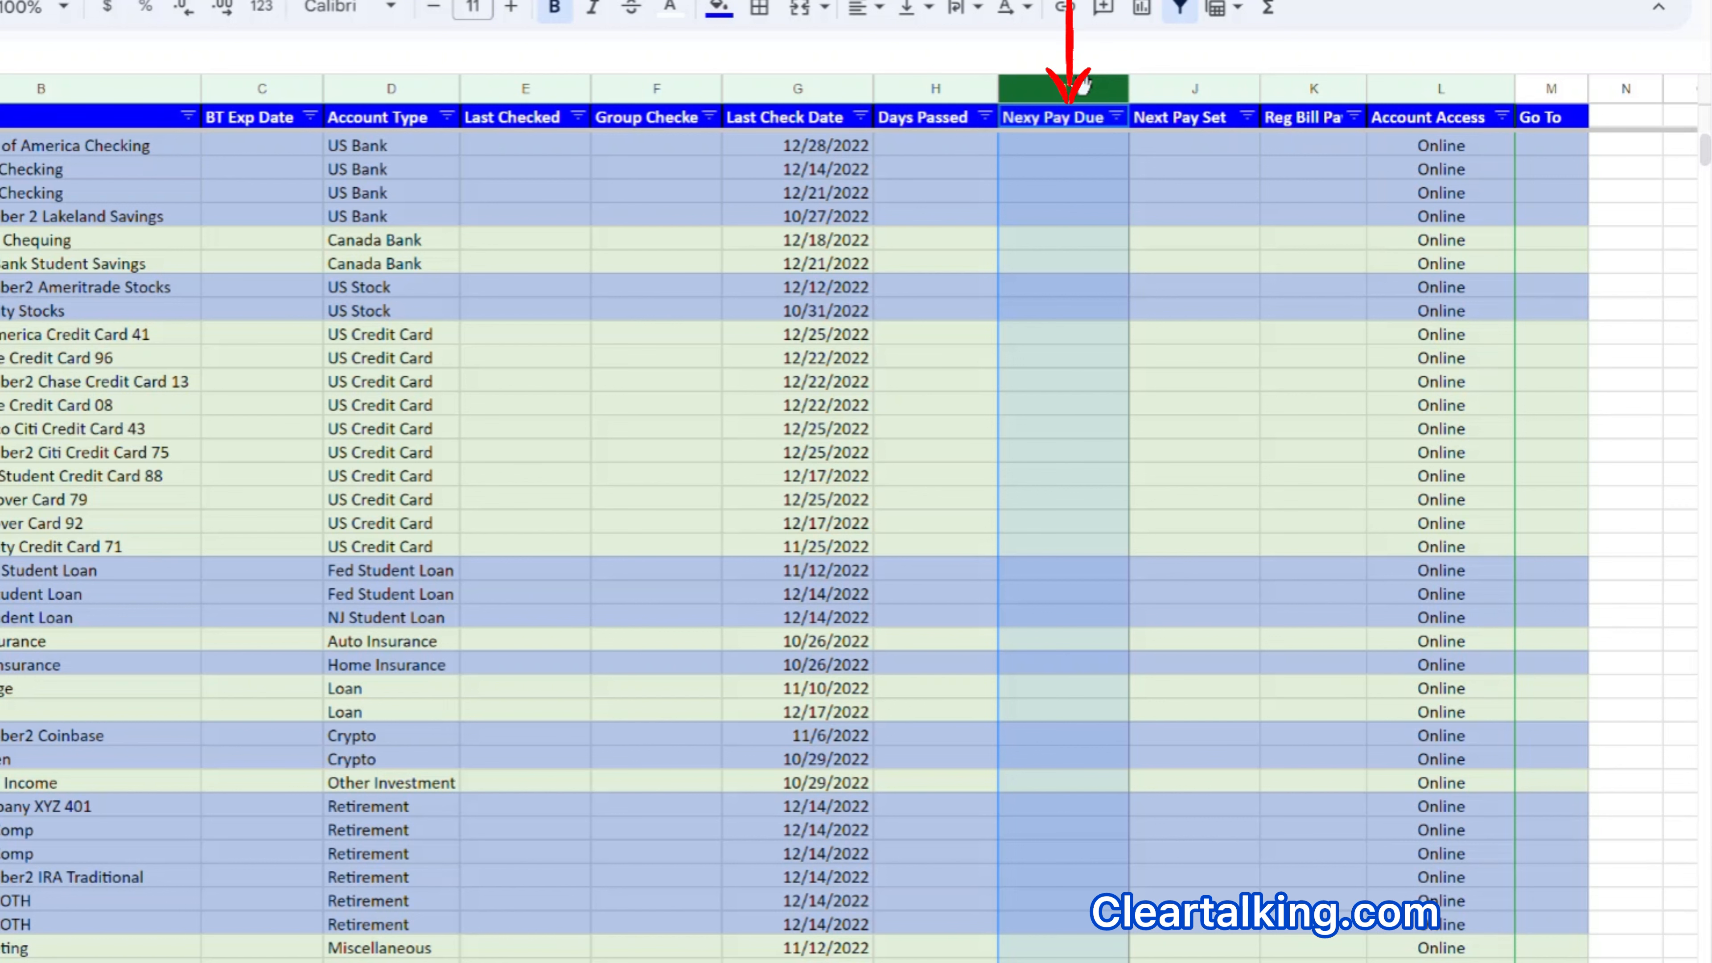
left_click(1179, 78)
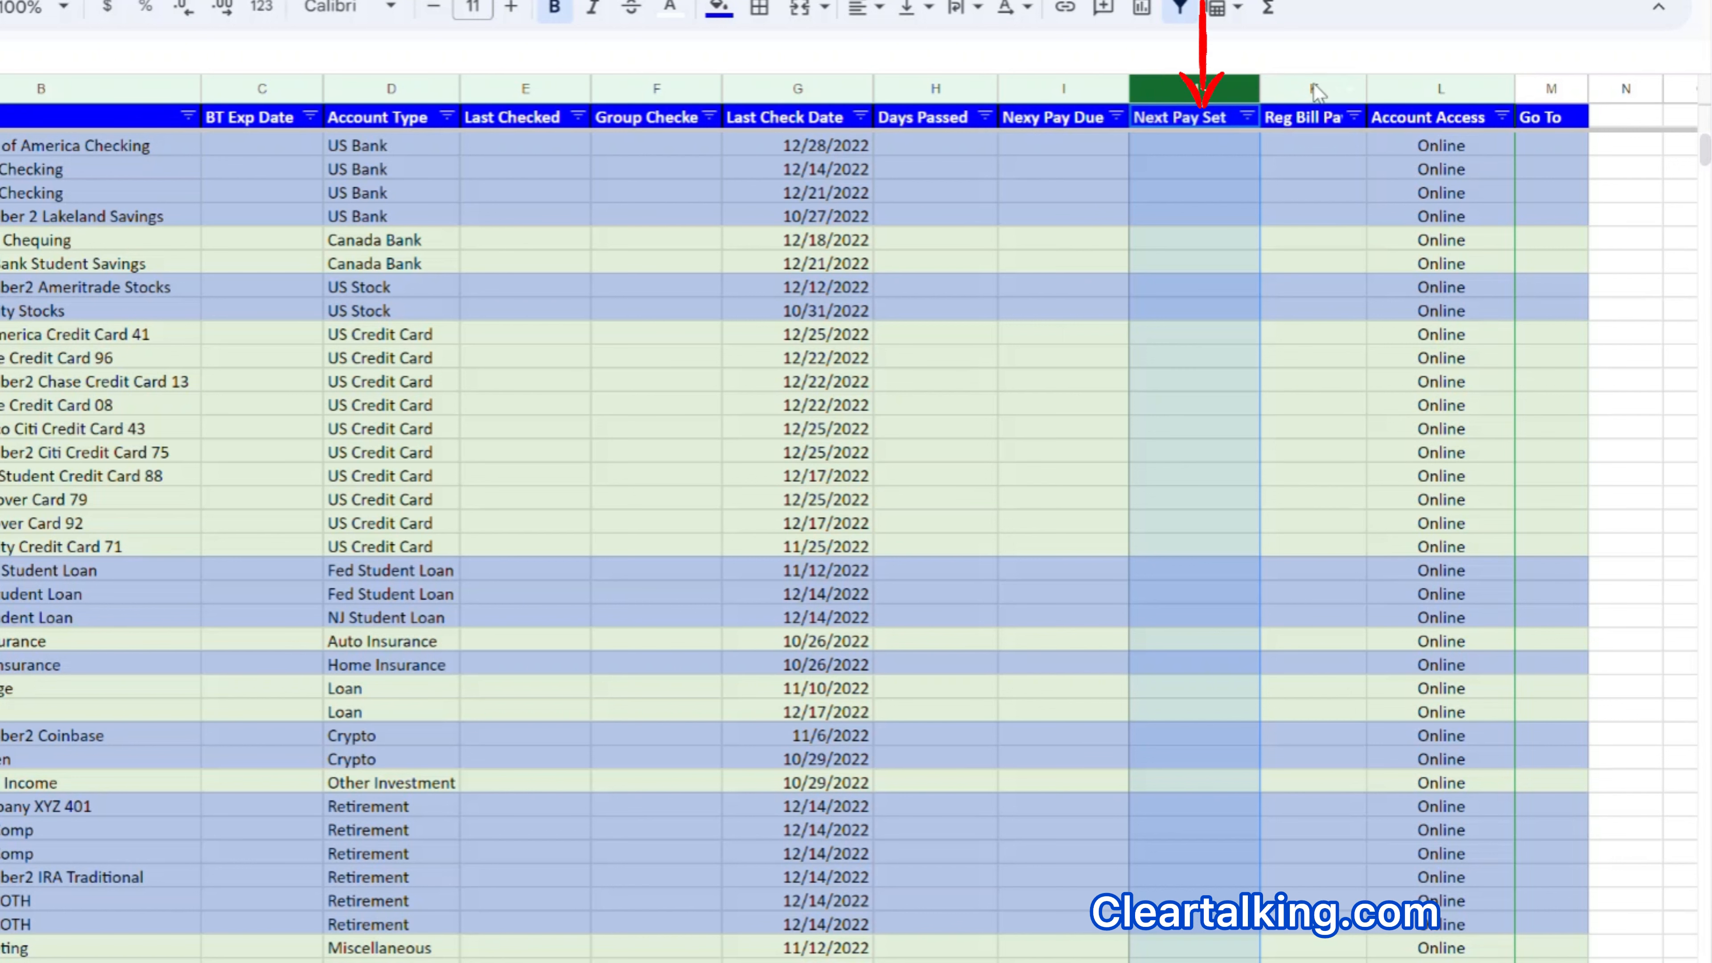
Widen column K so its Reg Bill Pay header fits, and review it along with the Account Access and Go To columns.
left_click_drag(1364, 86, 1383, 87)
left_click(1332, 80)
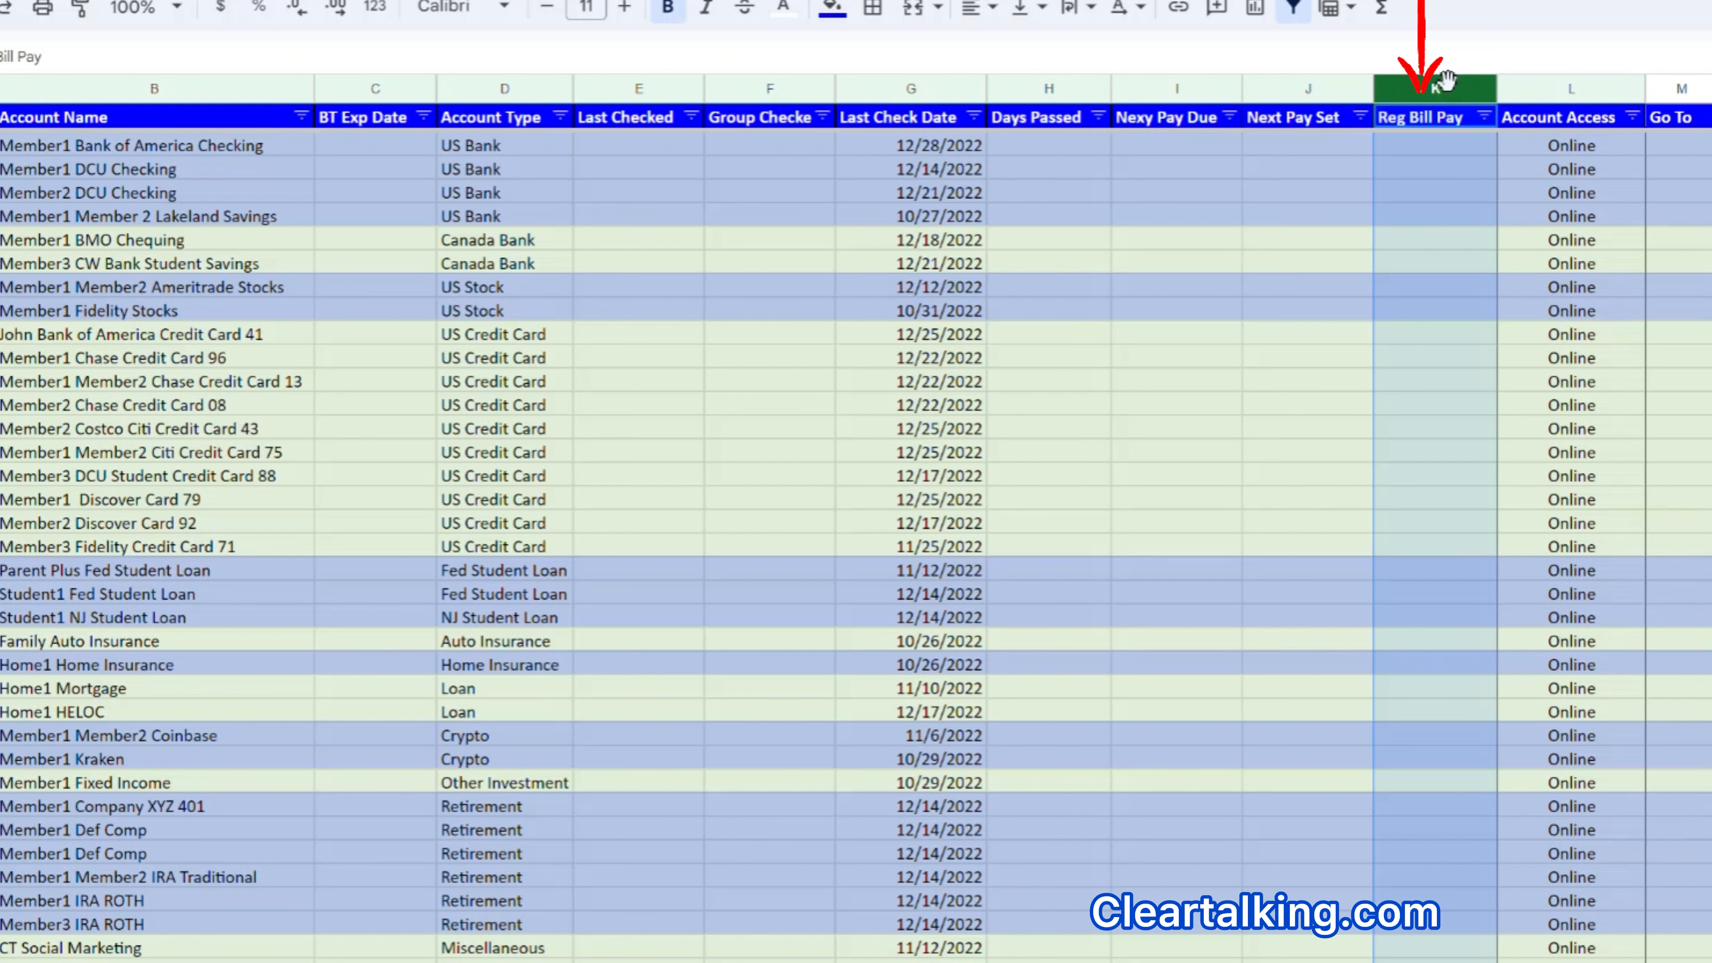
left_click(1570, 88)
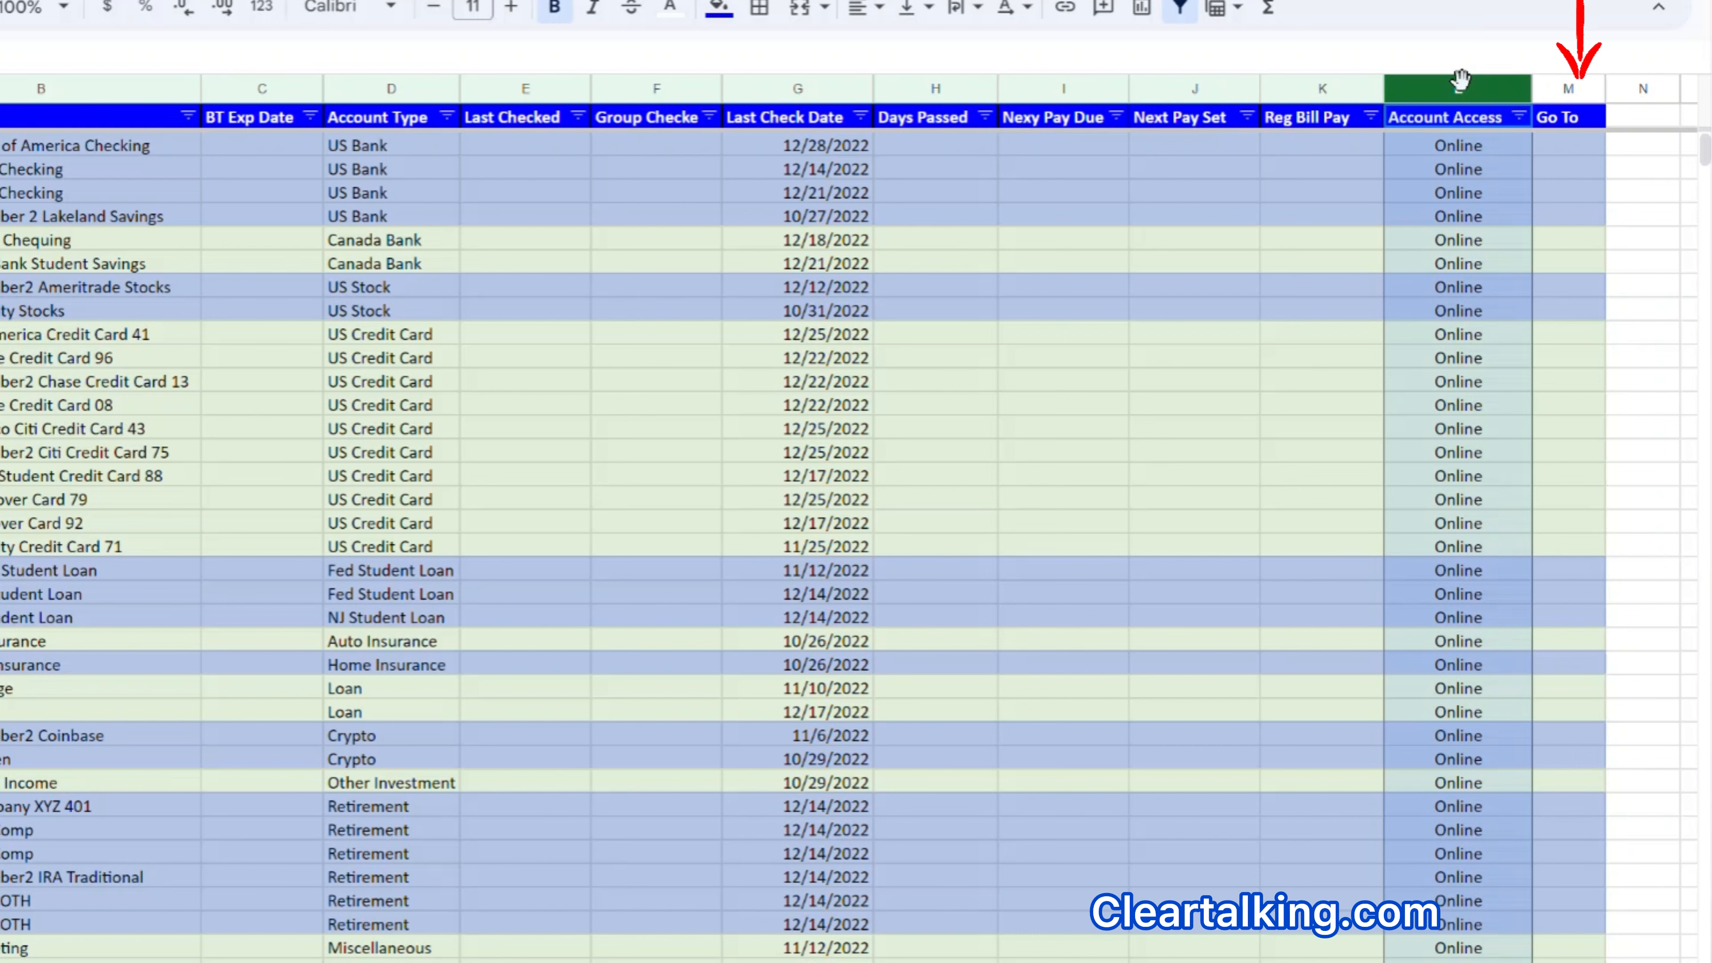
left_click(1562, 87)
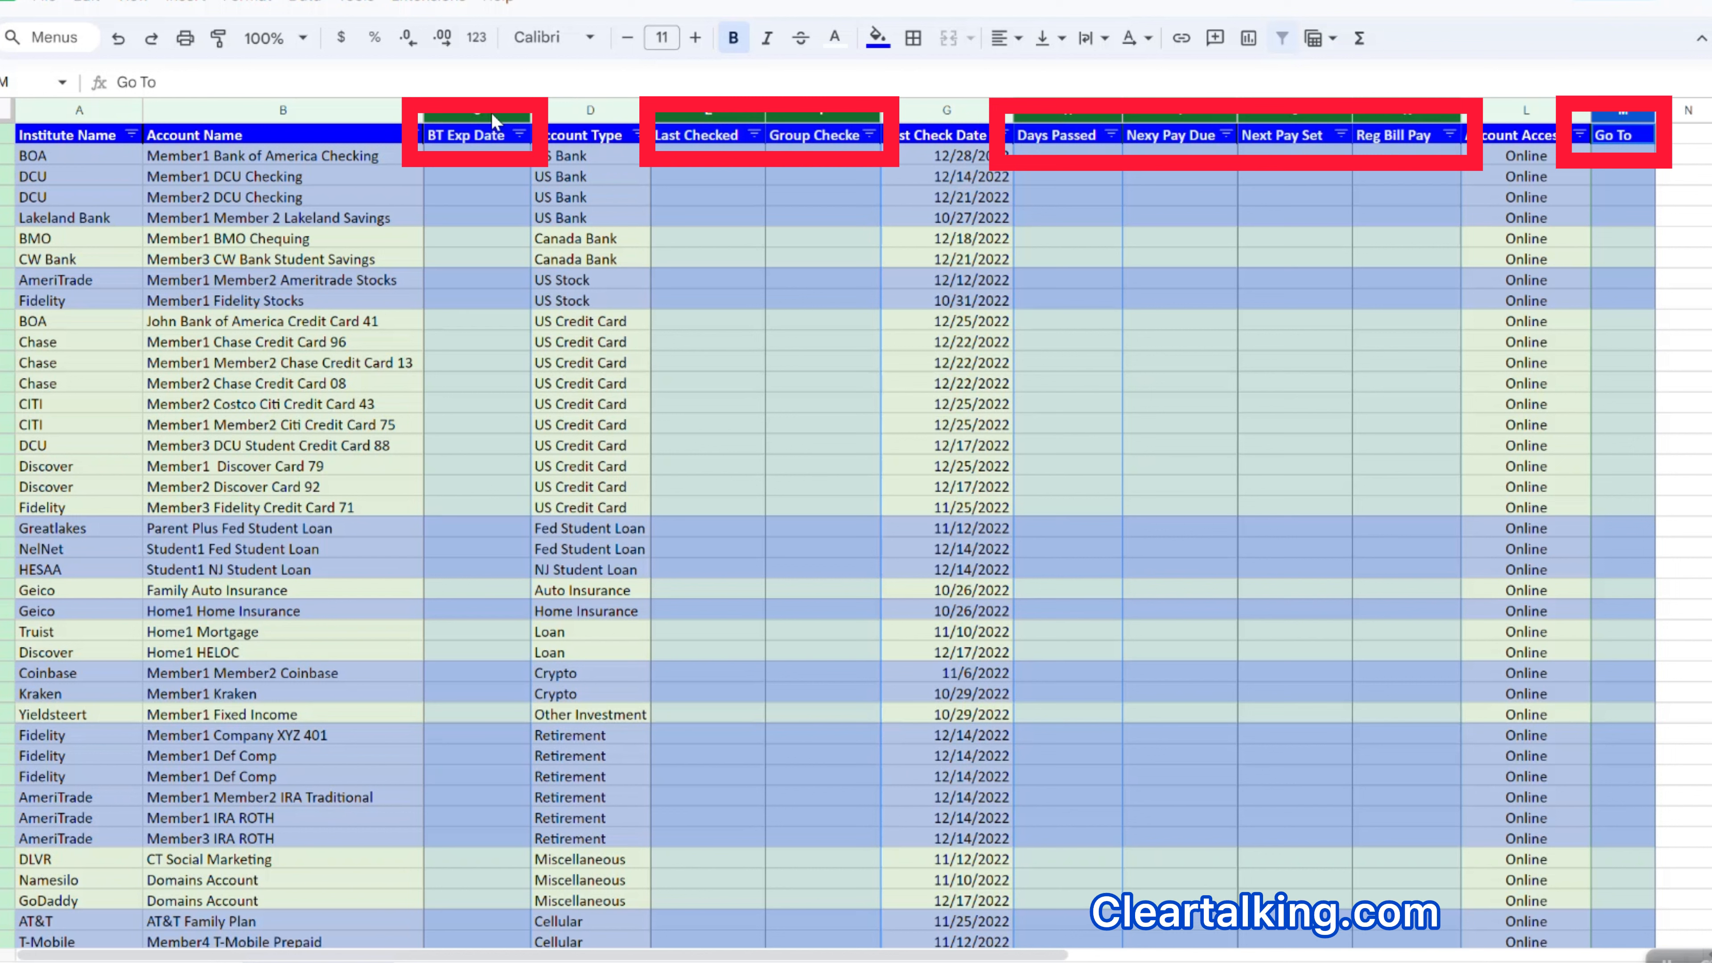
Apply the Date number format to the whole BT Exp Date column.
left_click(490, 112)
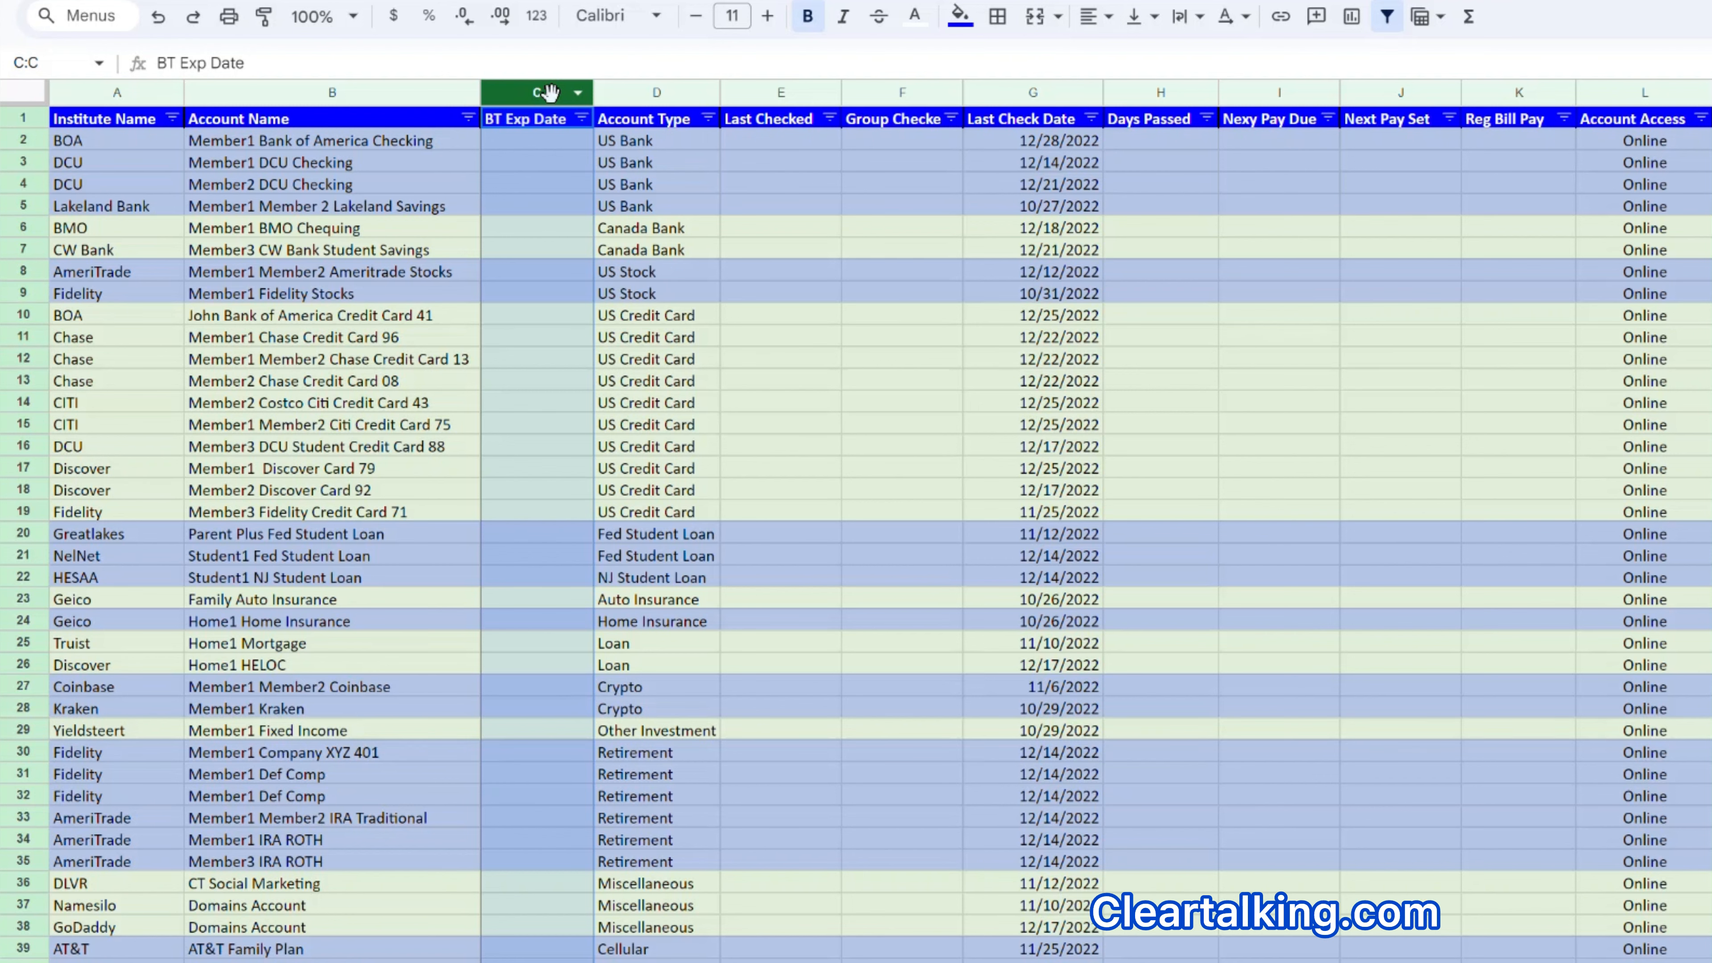
left_click(270, 42)
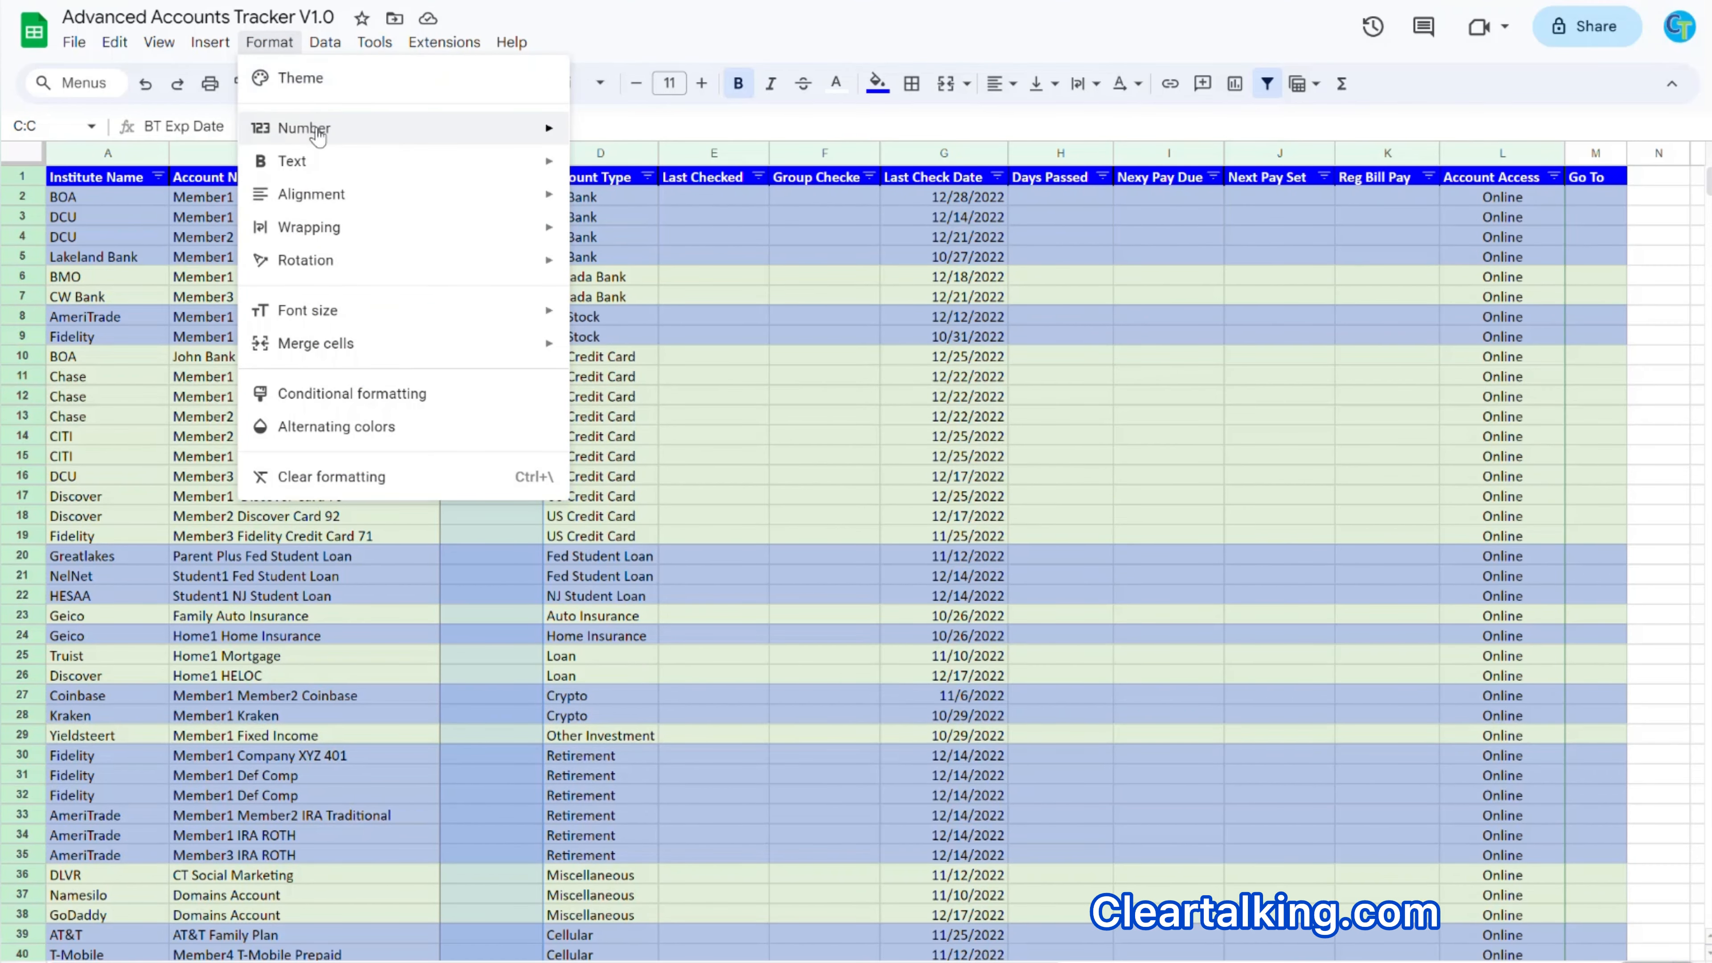
mouse_move(319, 135)
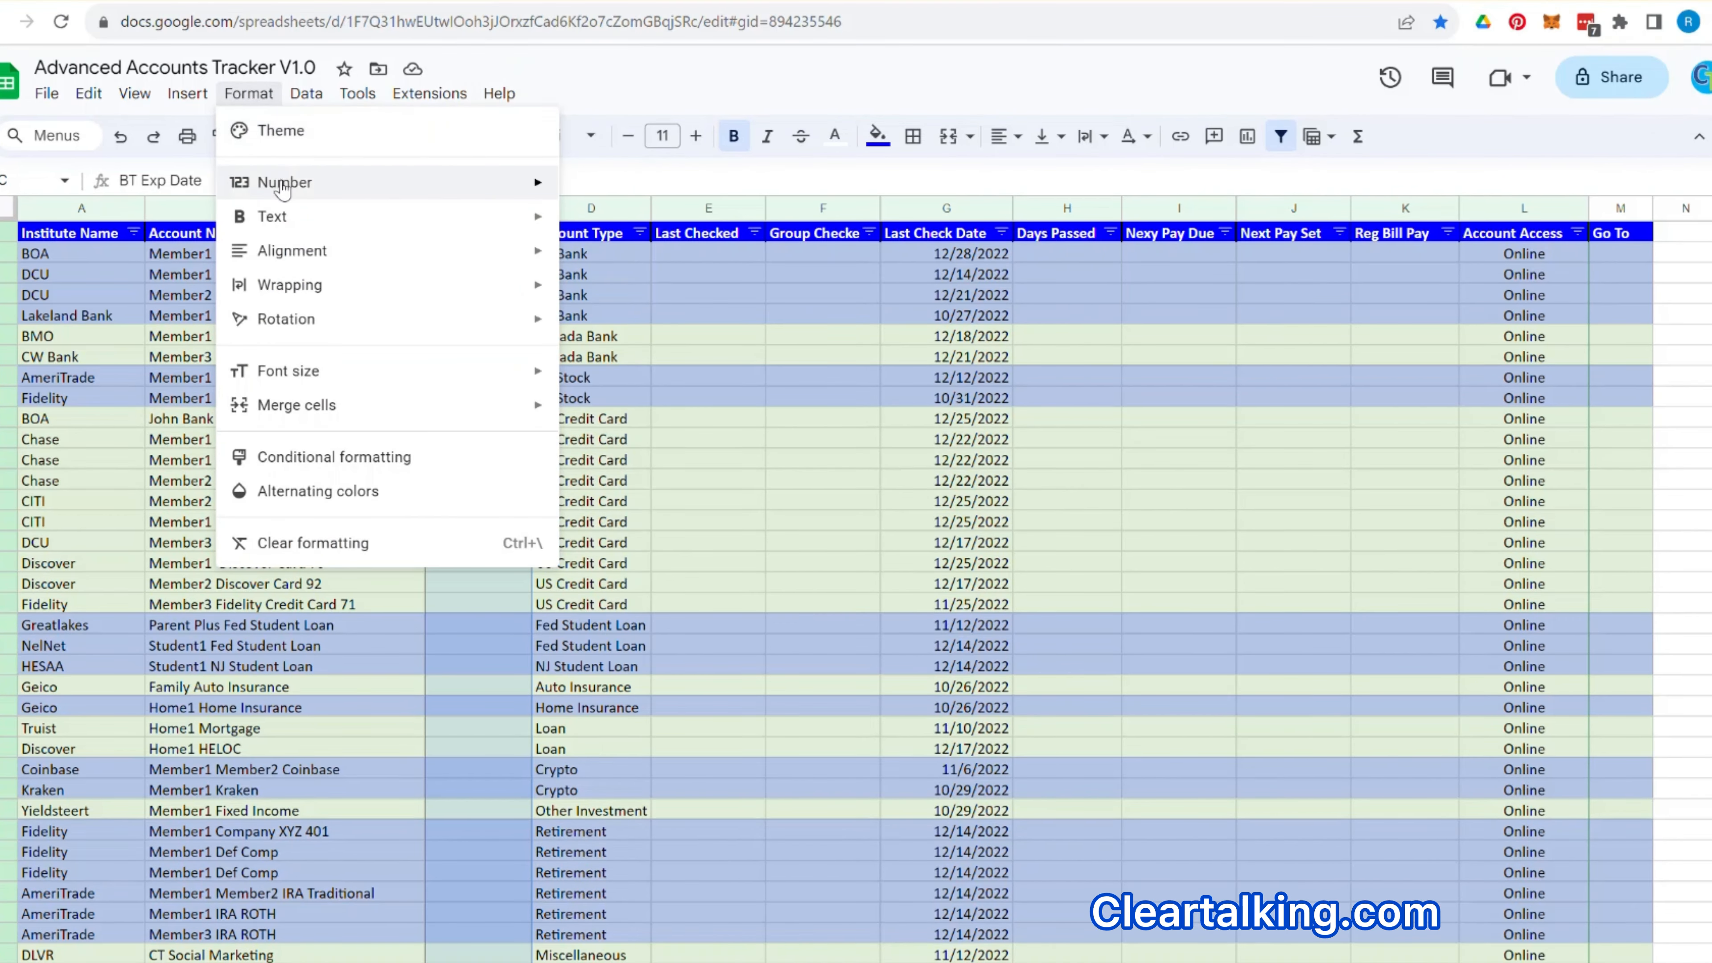
mouse_move(284, 194)
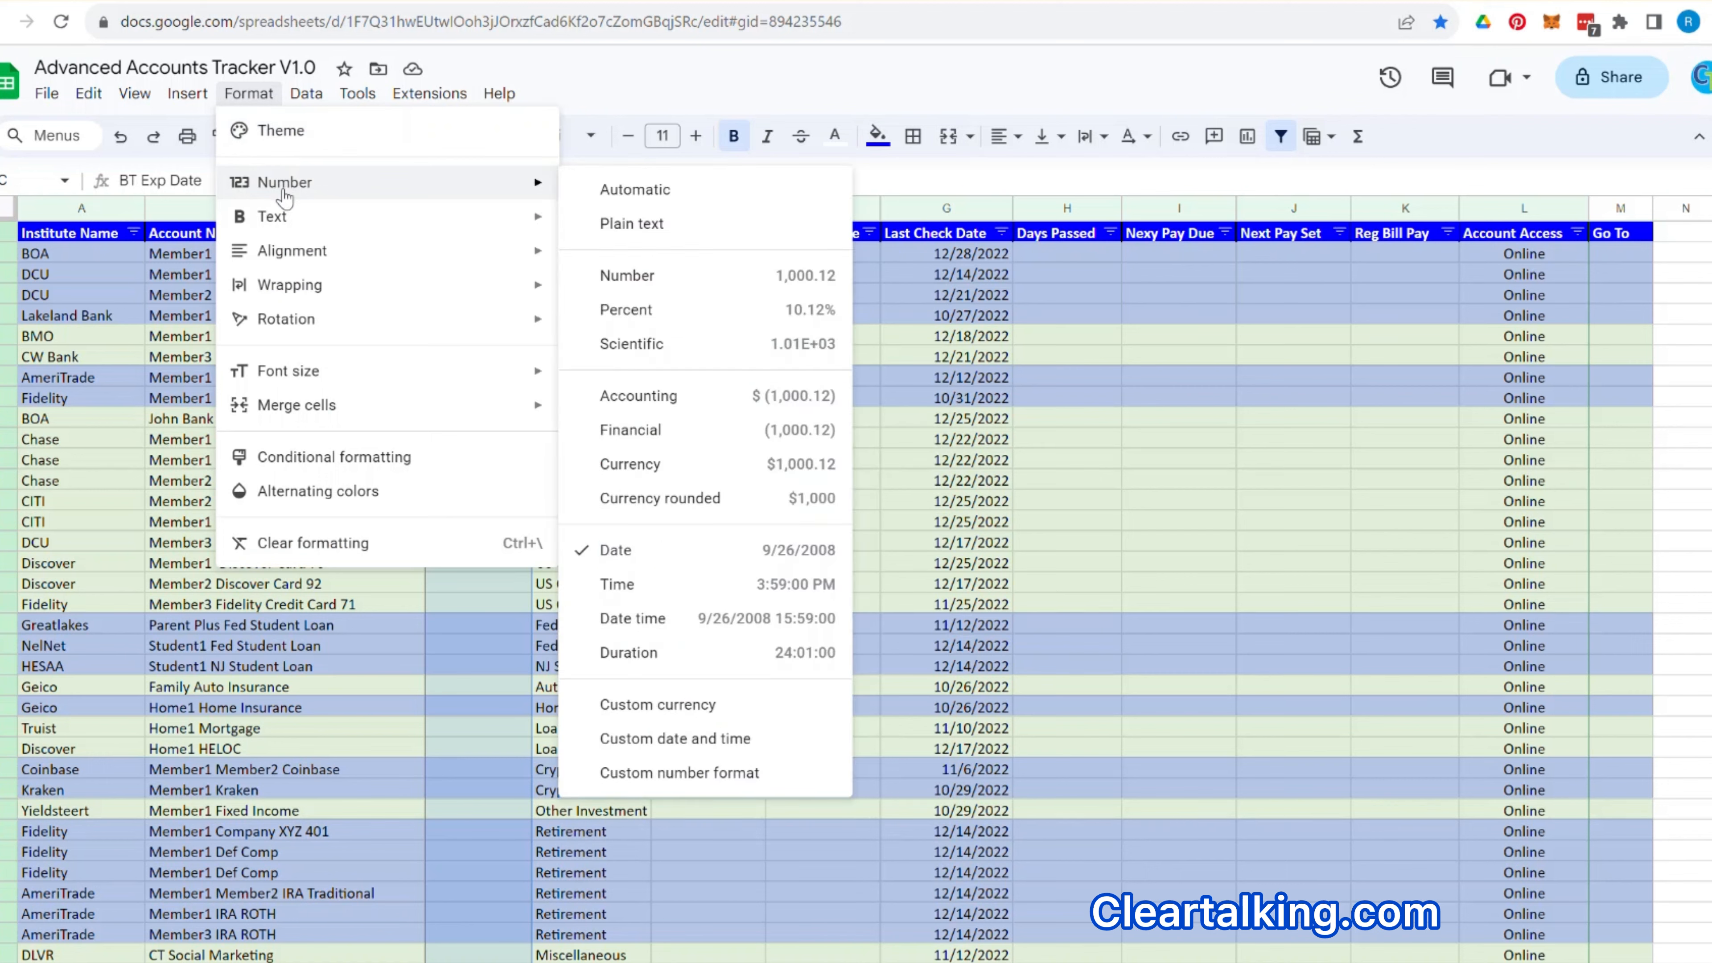
left_click(645, 559)
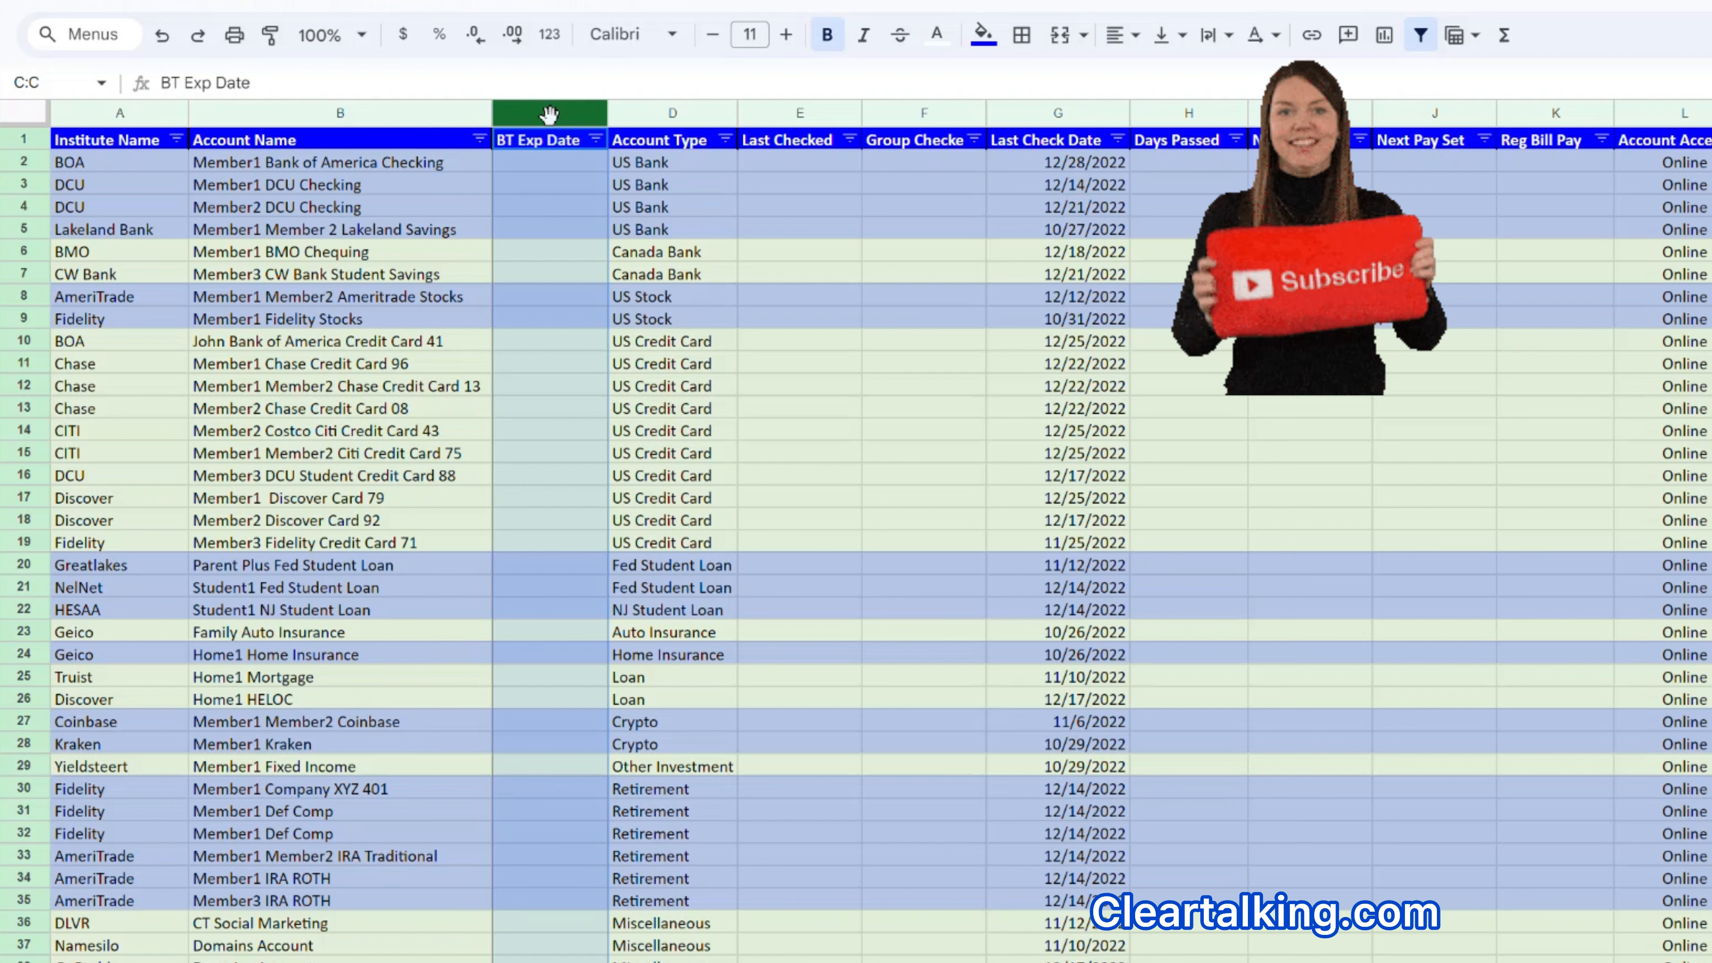
Create a conditional format rule for cell C10 that applies no fill color when the cell is empty.
left_click(537, 344)
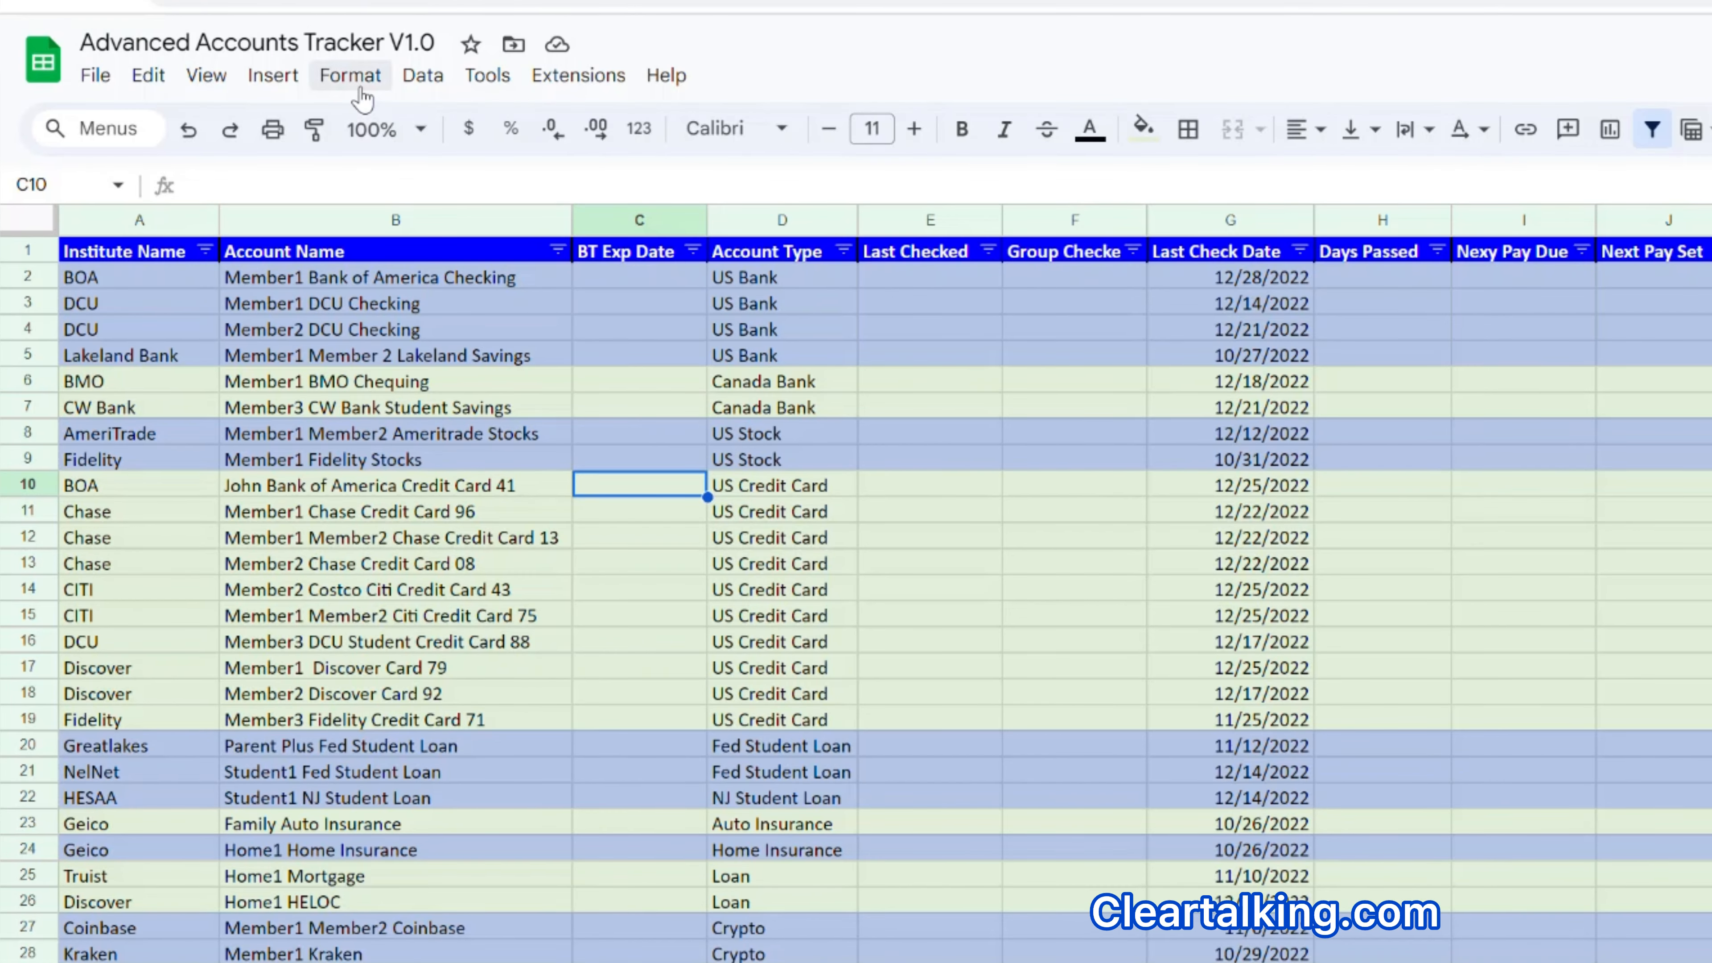
left_click(354, 75)
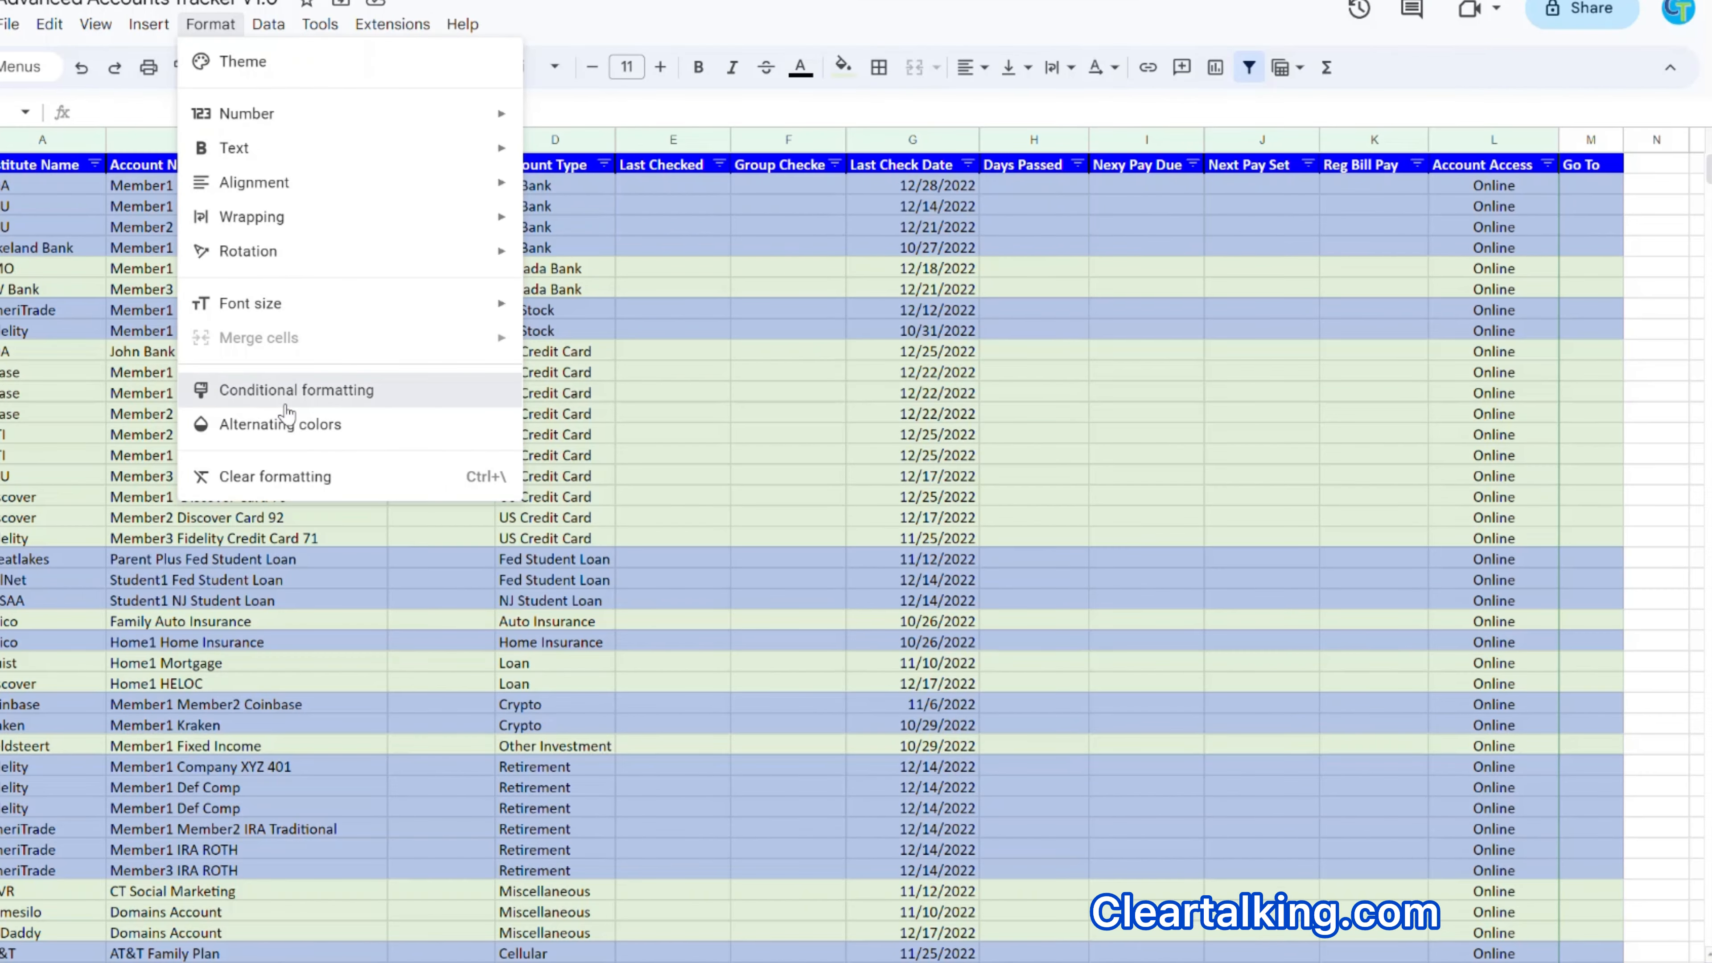
left_click(445, 540)
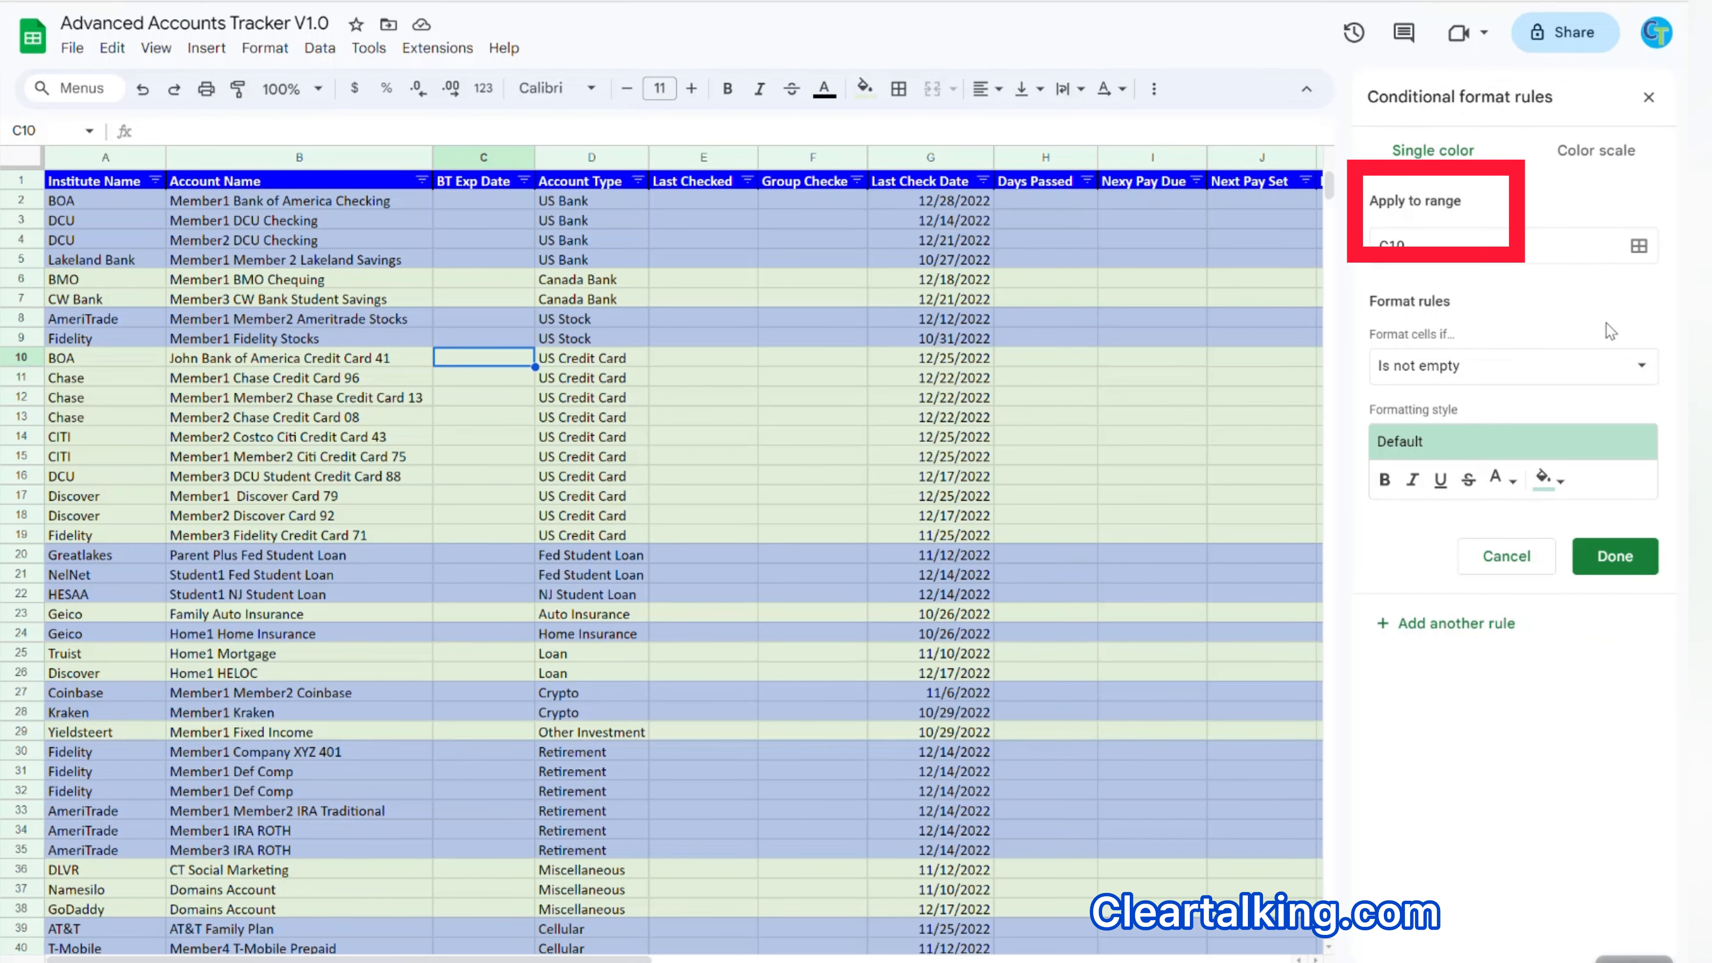
left_click(1647, 373)
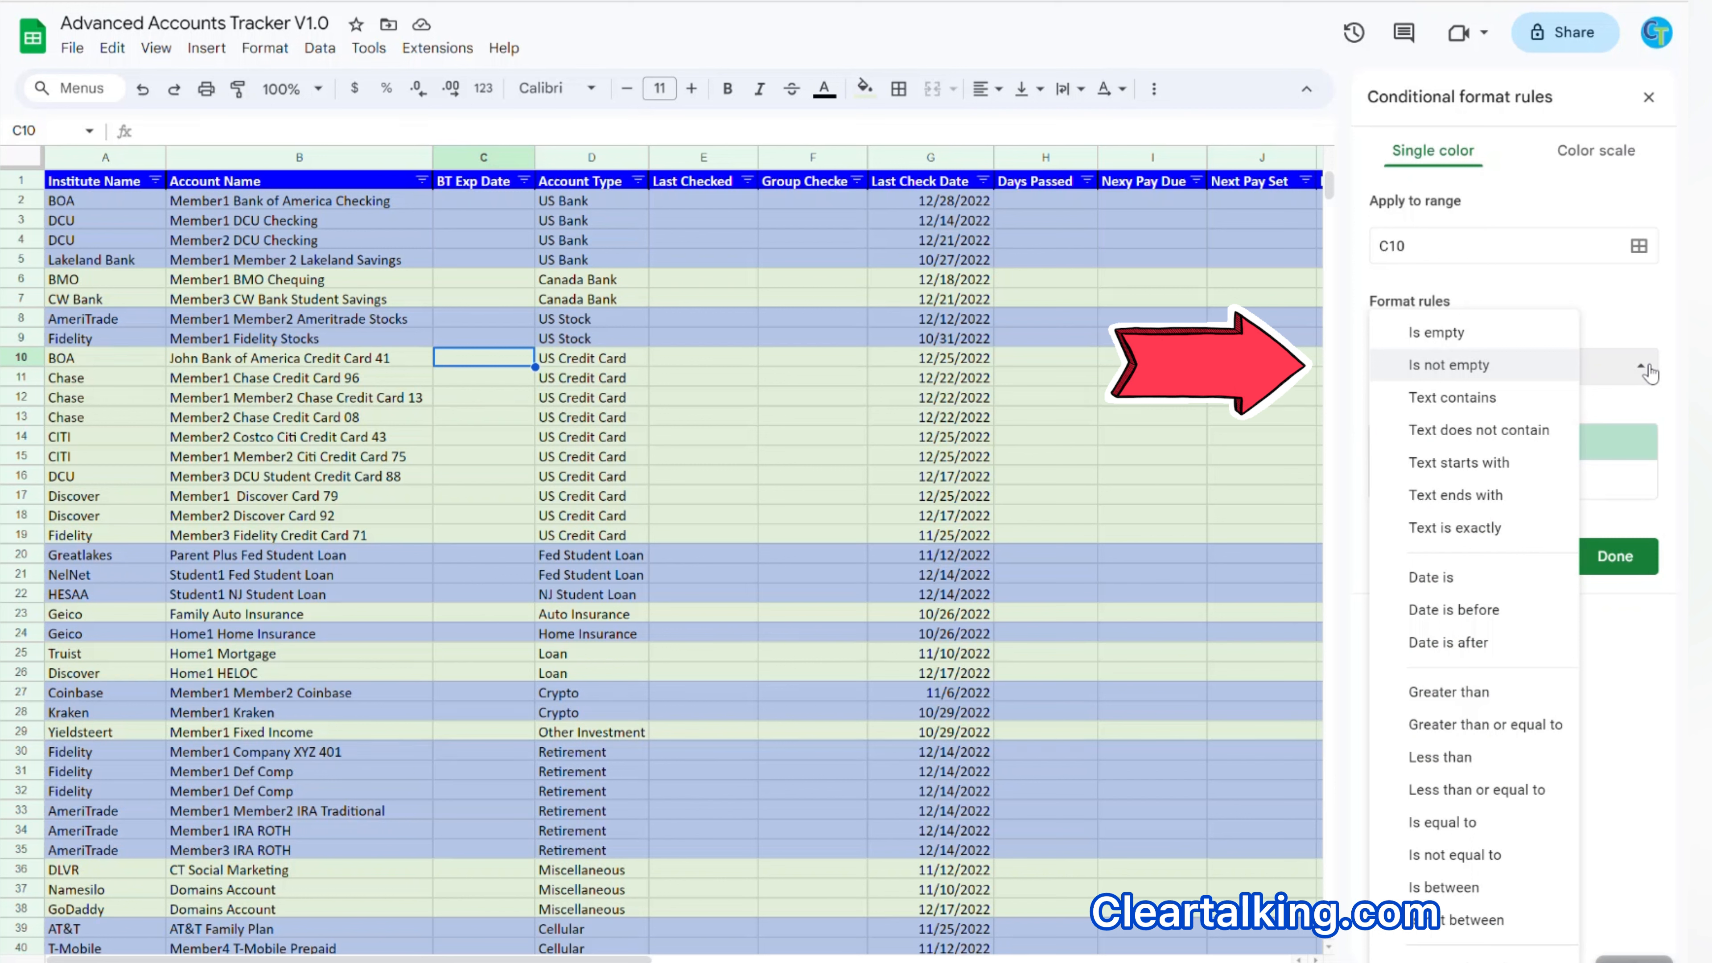
left_click(1442, 342)
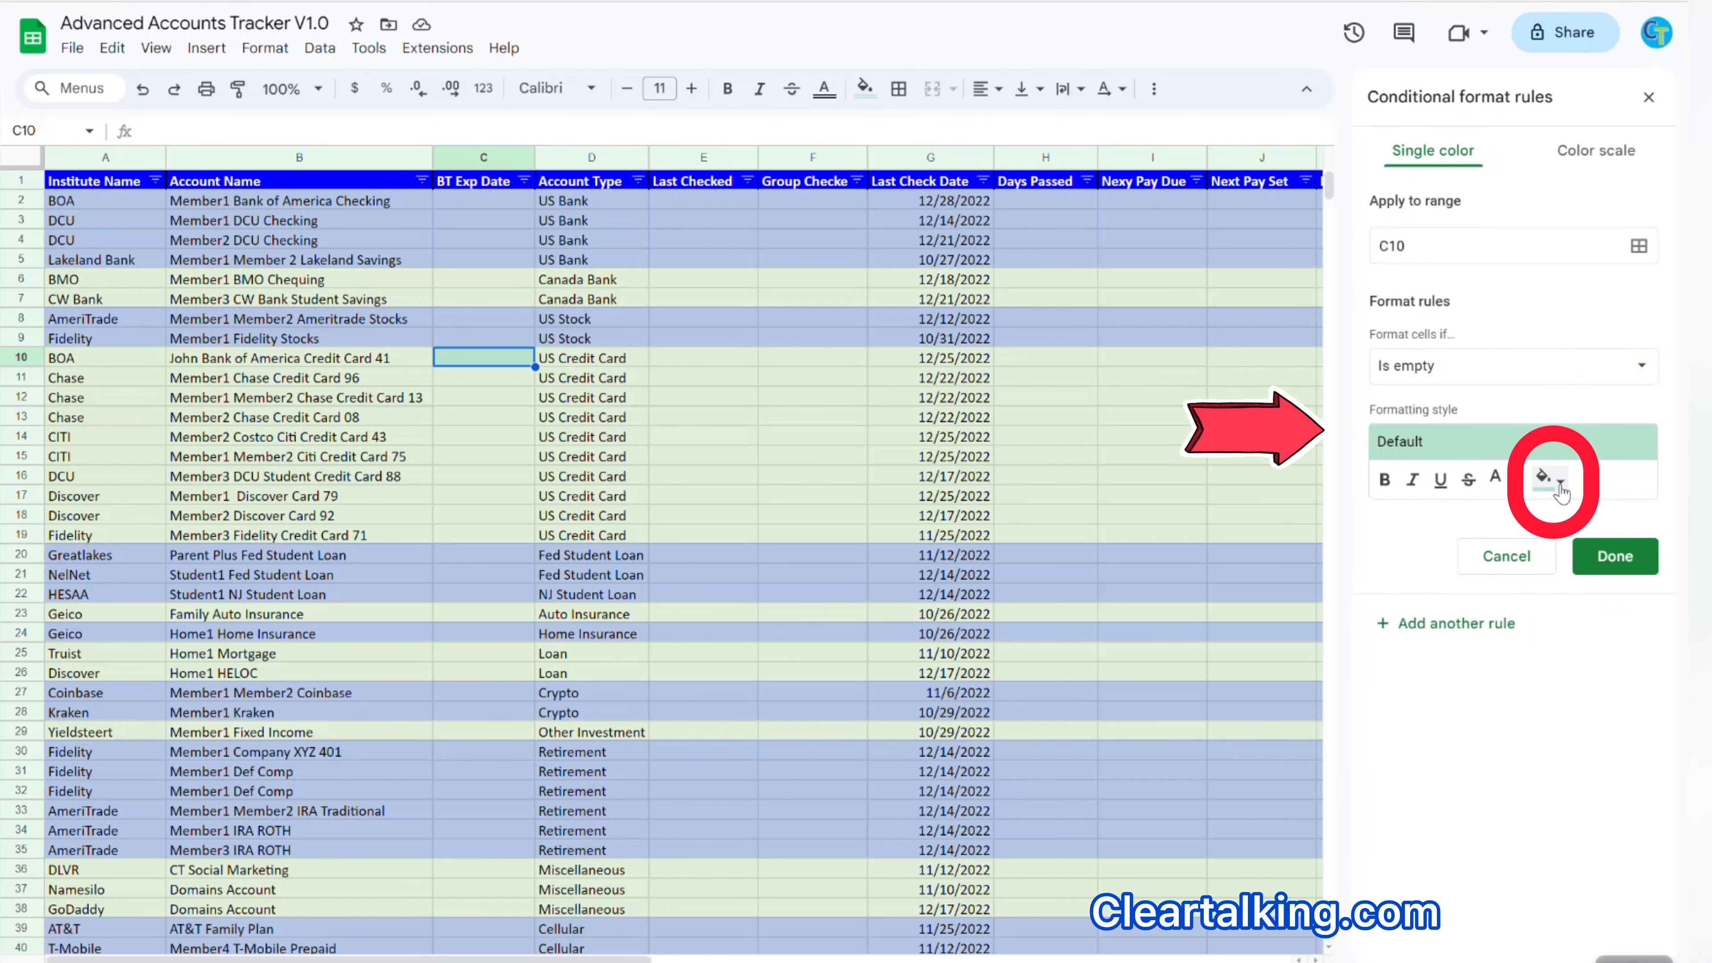
left_click(1556, 485)
left_click(1546, 518)
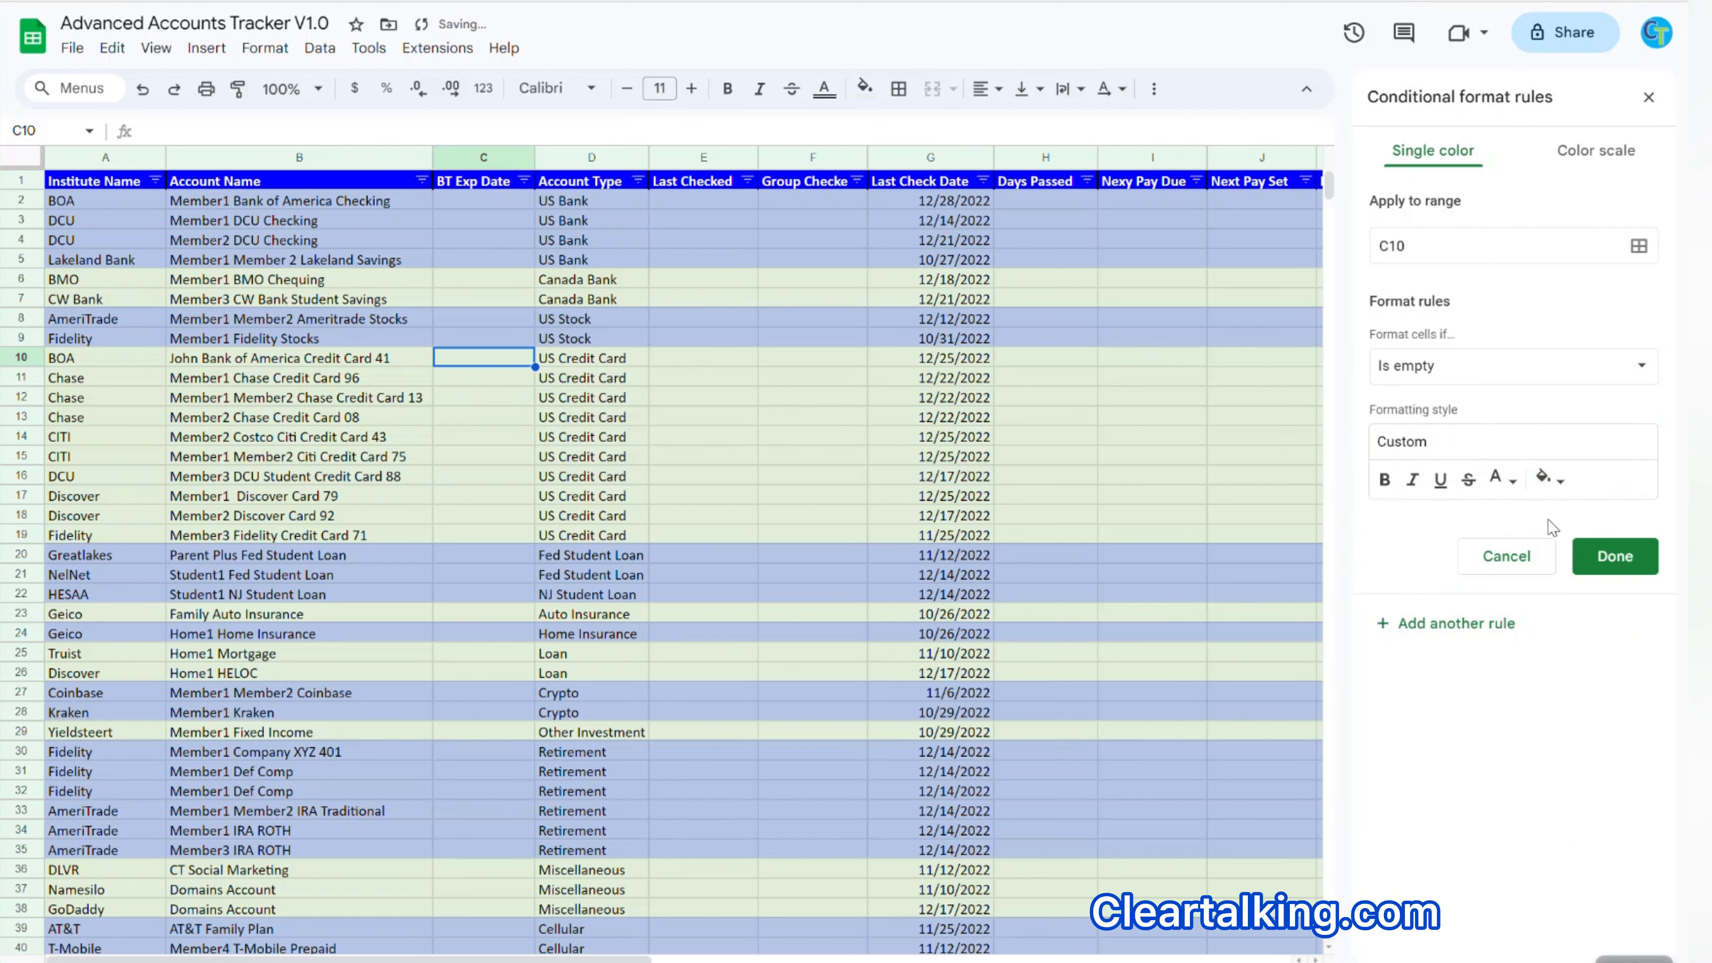
left_click(1617, 556)
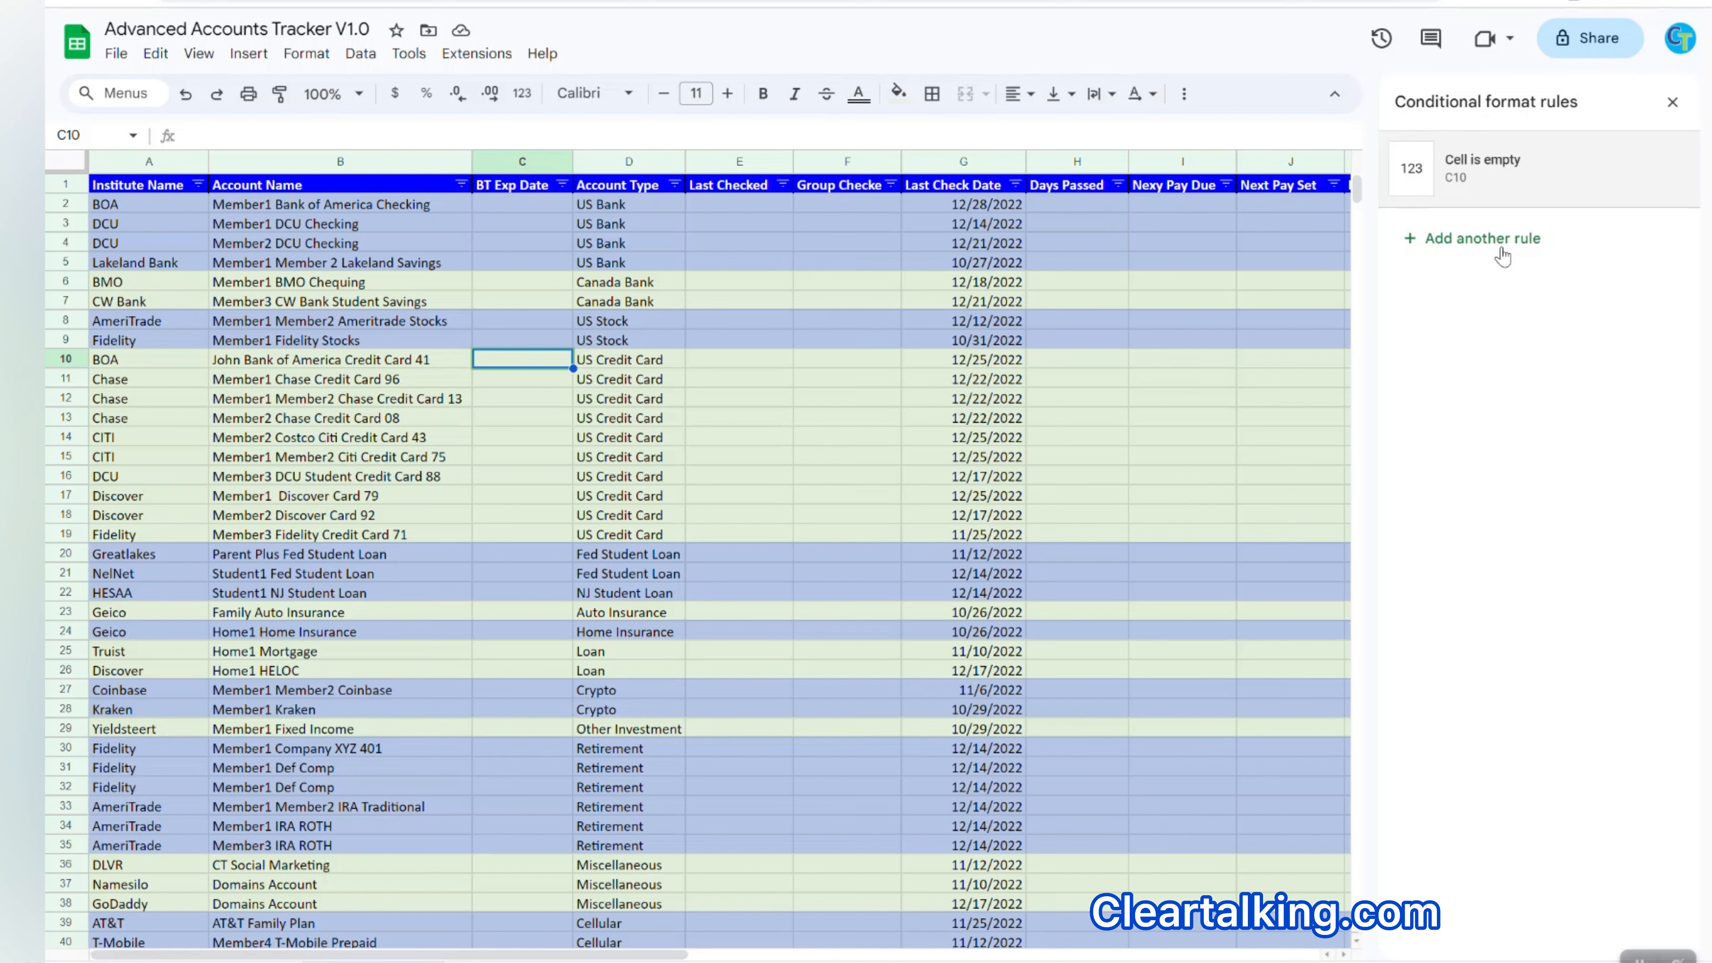
Add a second conditional format rule for C10 with the custom formula =DAYS($C10, TODAY()) <=30 and a red fill.
left_click(1503, 255)
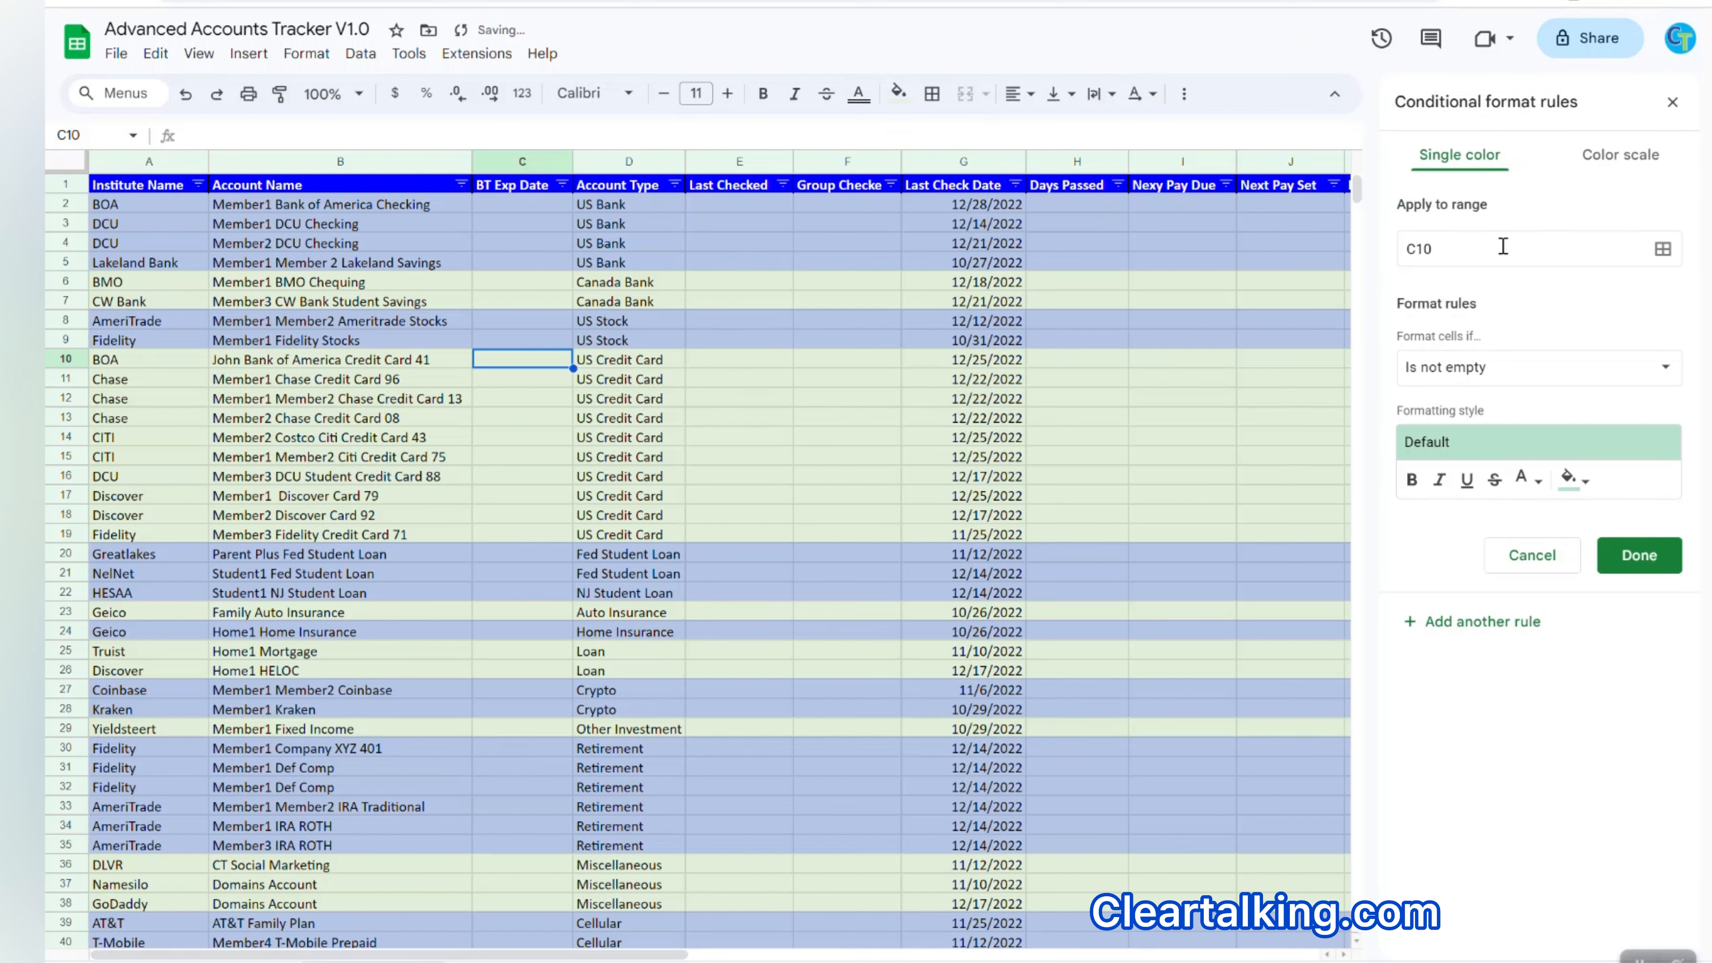
left_click(1665, 366)
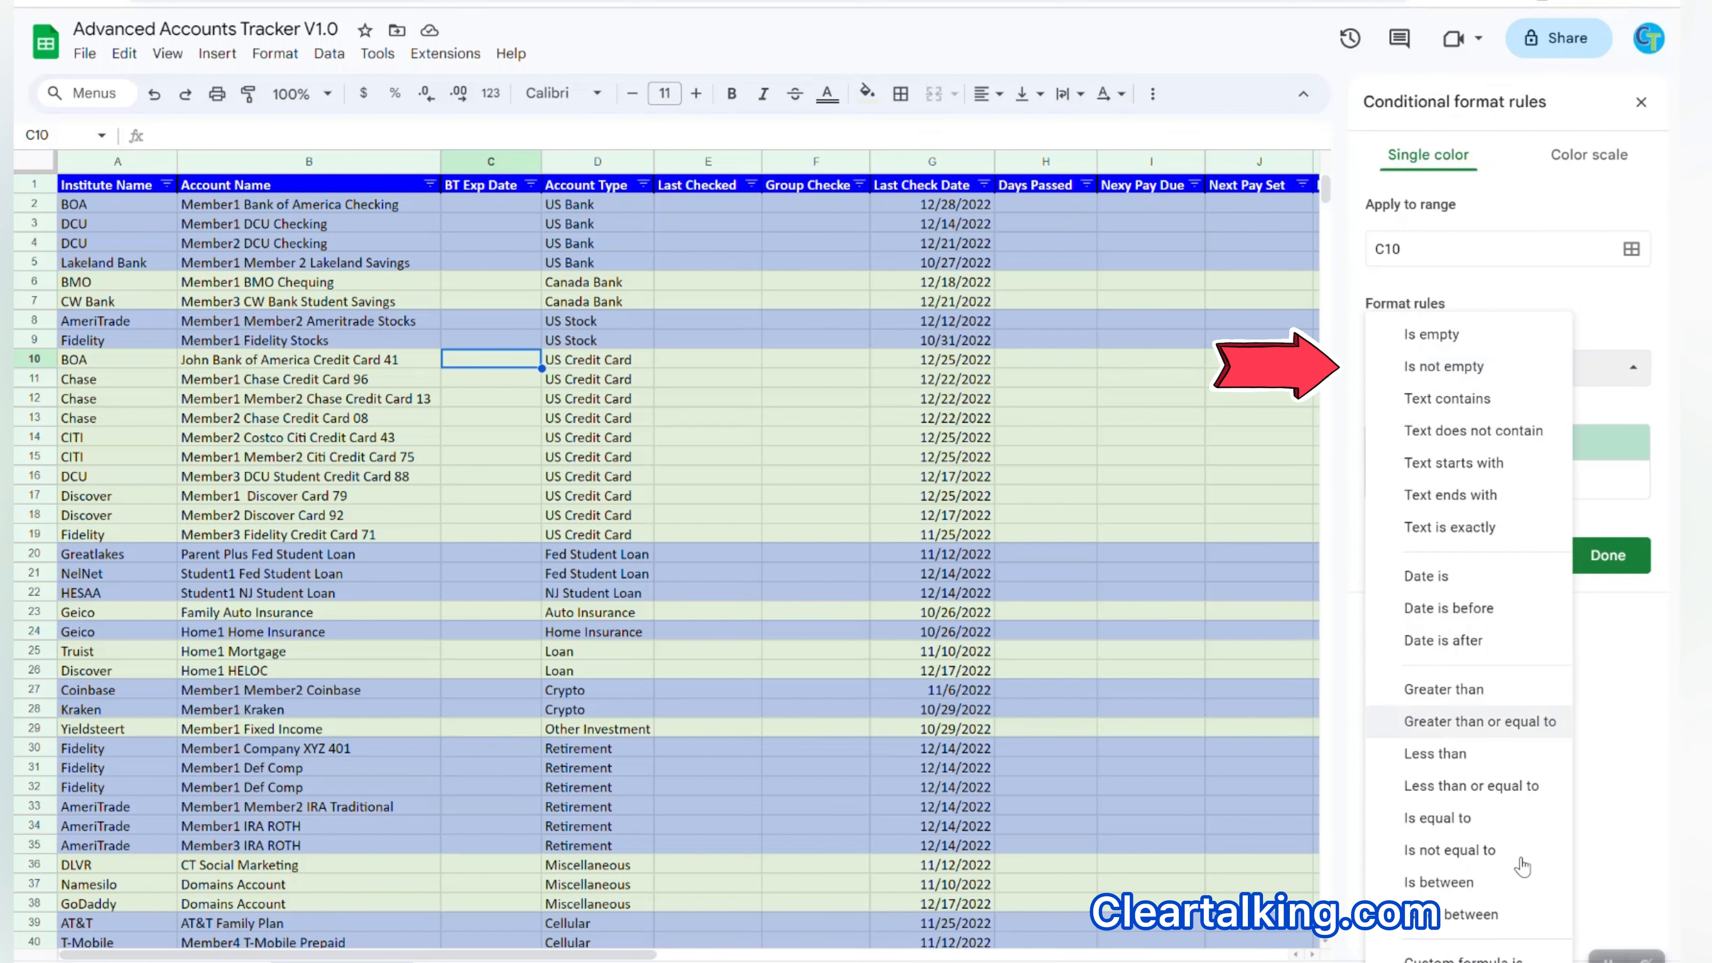
left_click(1508, 958)
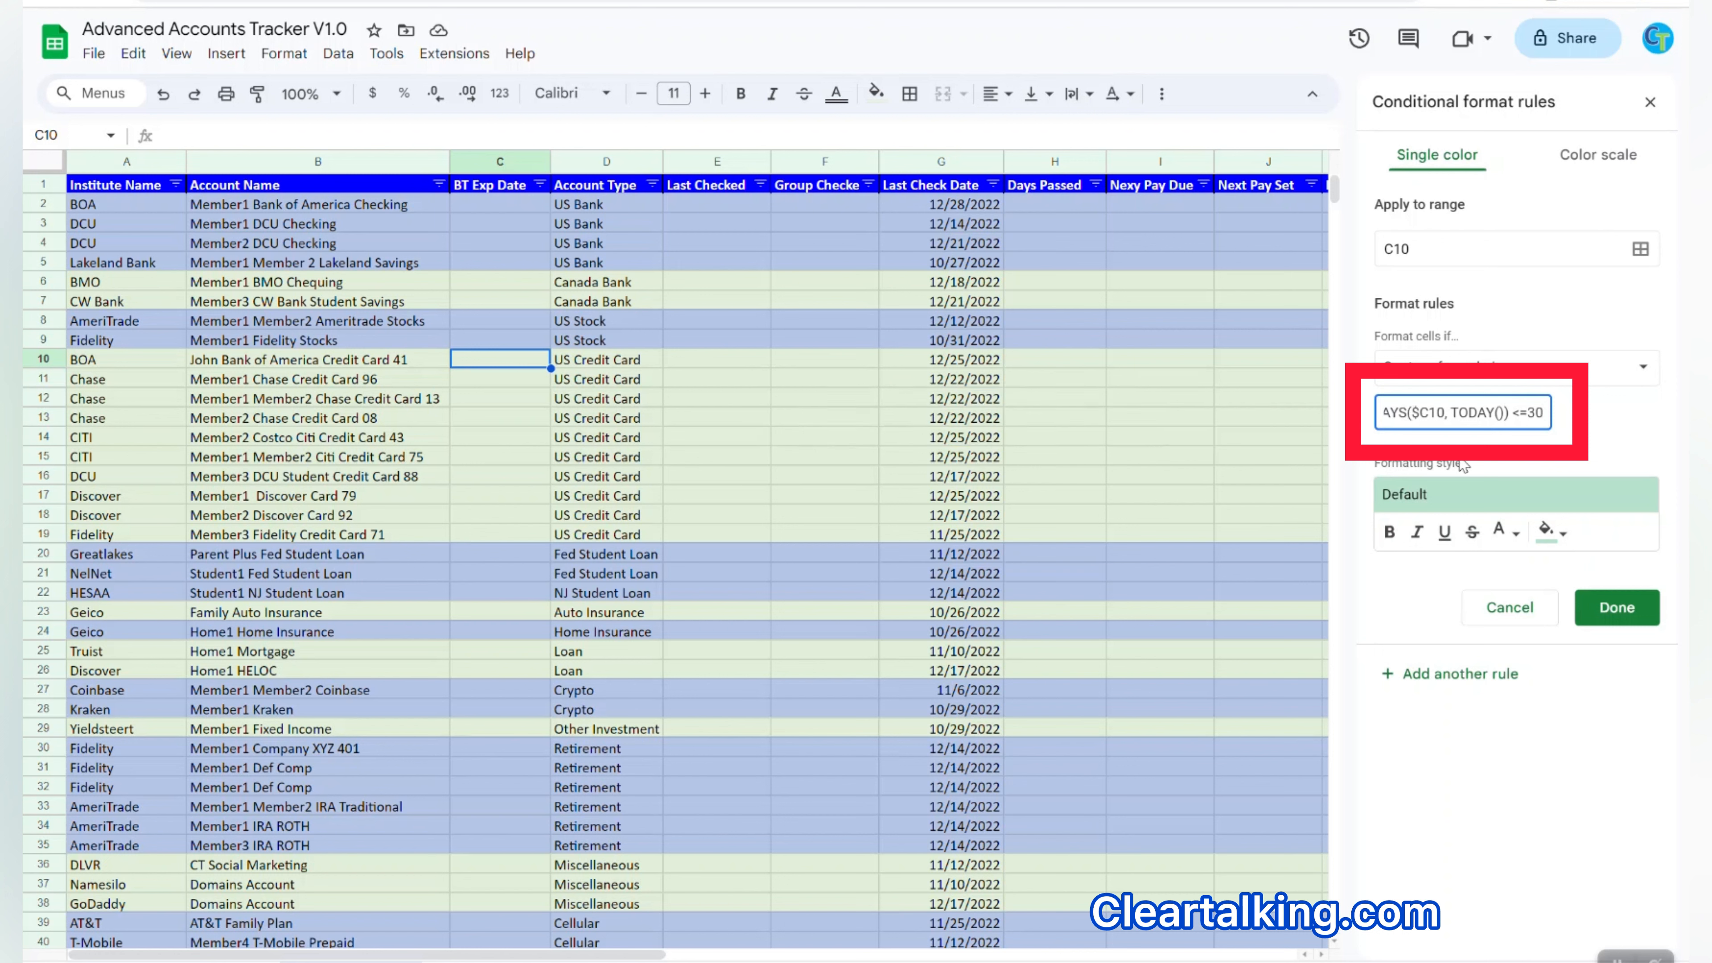
left_click(1562, 534)
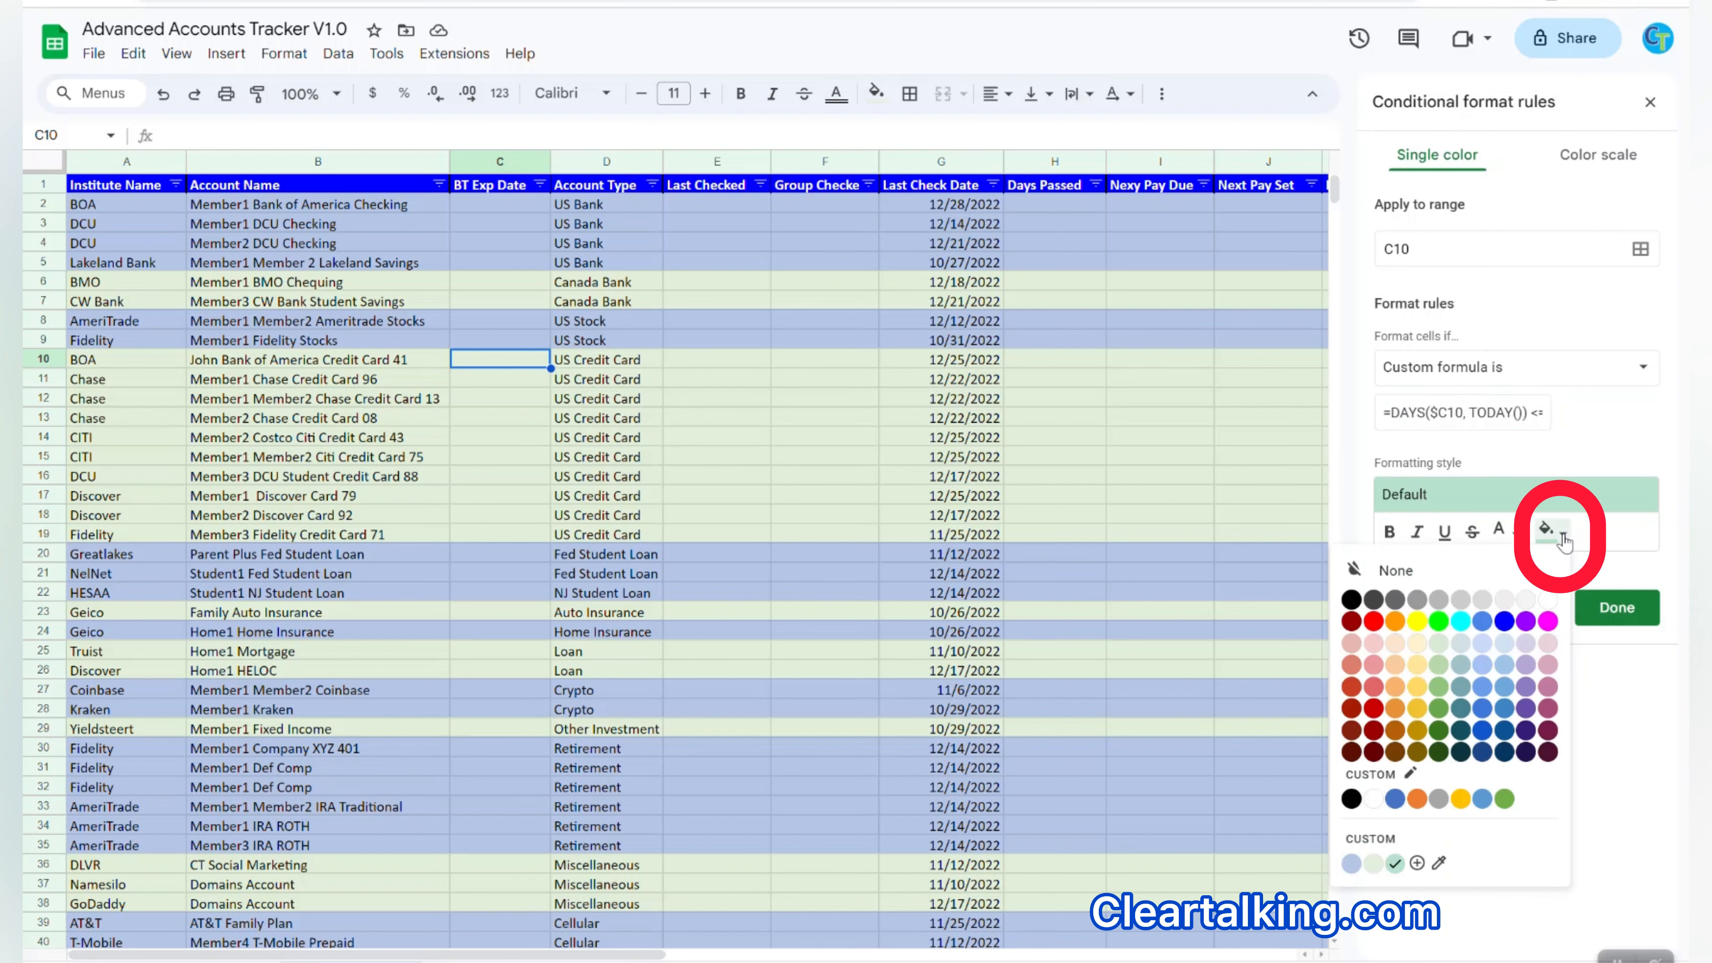
left_click(1373, 622)
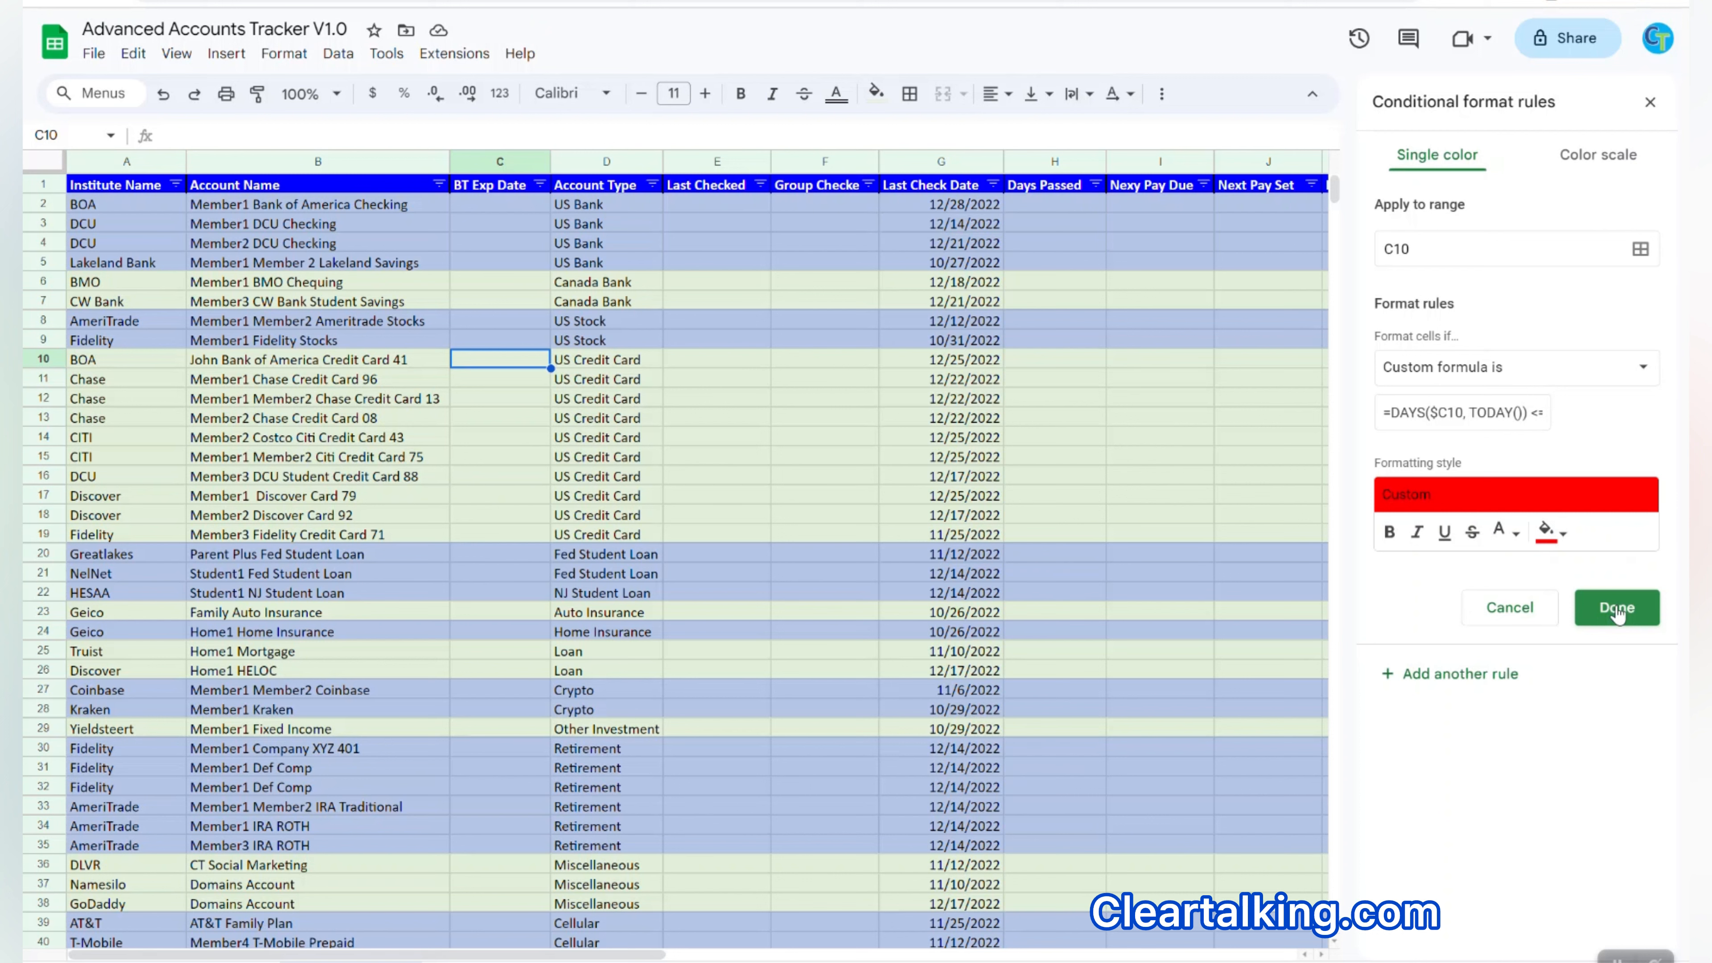
left_click(1616, 609)
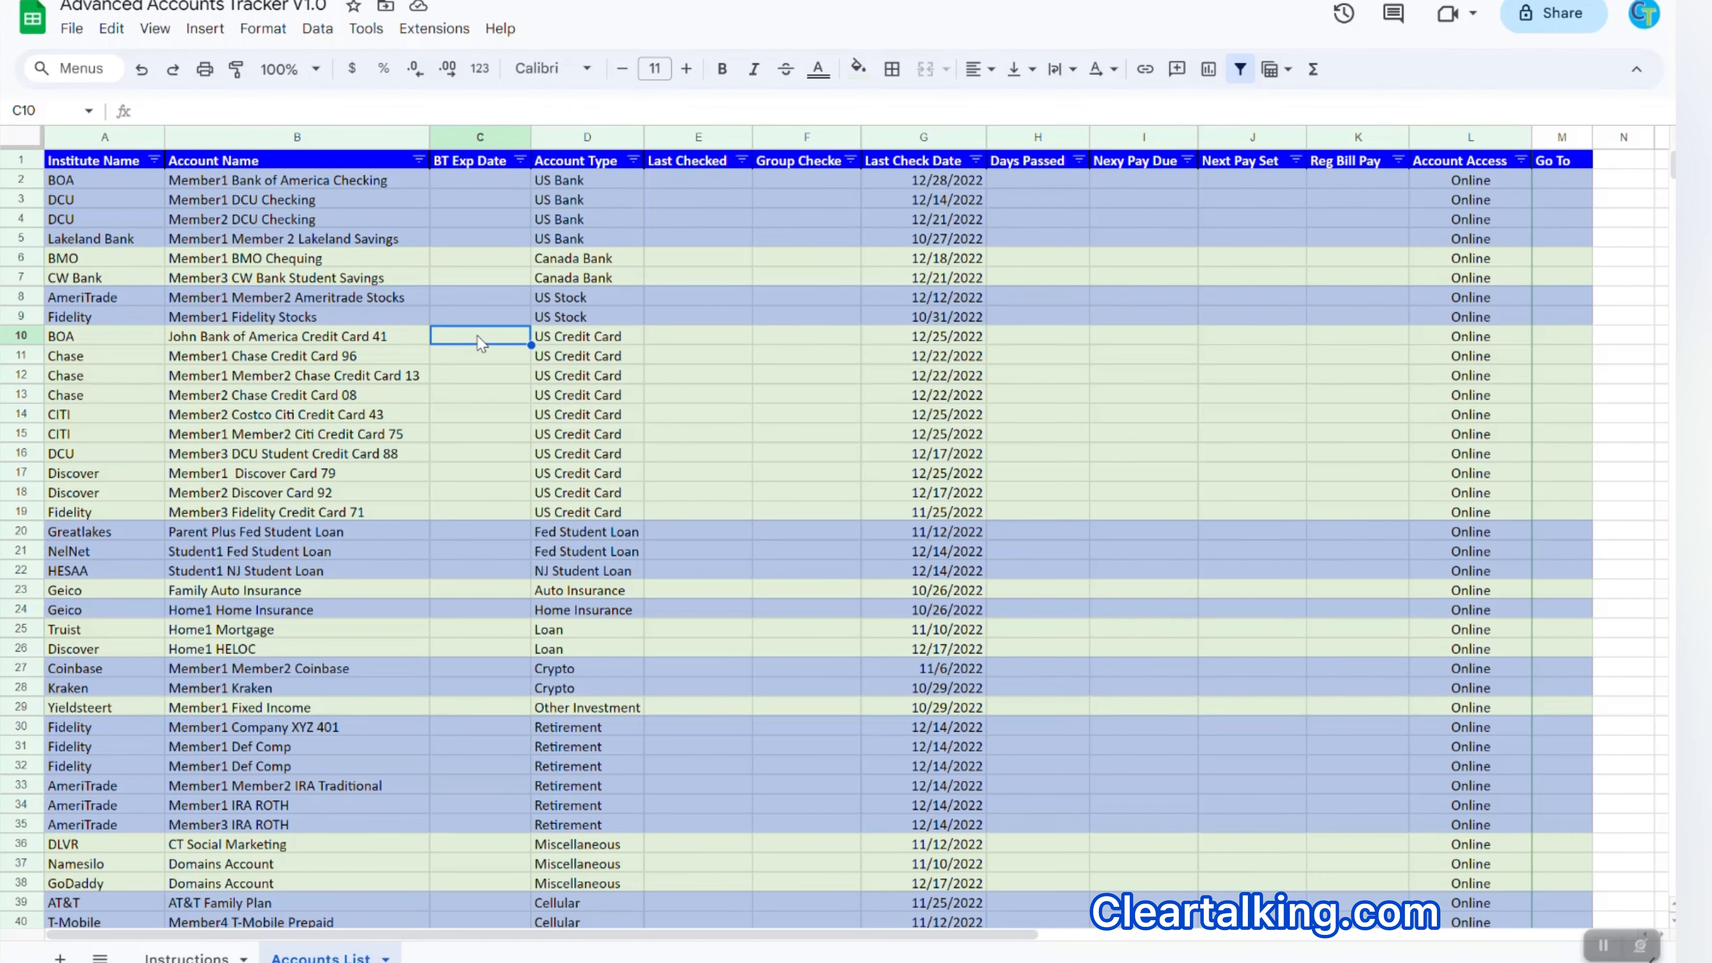
Copy cell C10 and paste only its format onto C11:C19 in the BT Exp Date column.
right_click(476, 355)
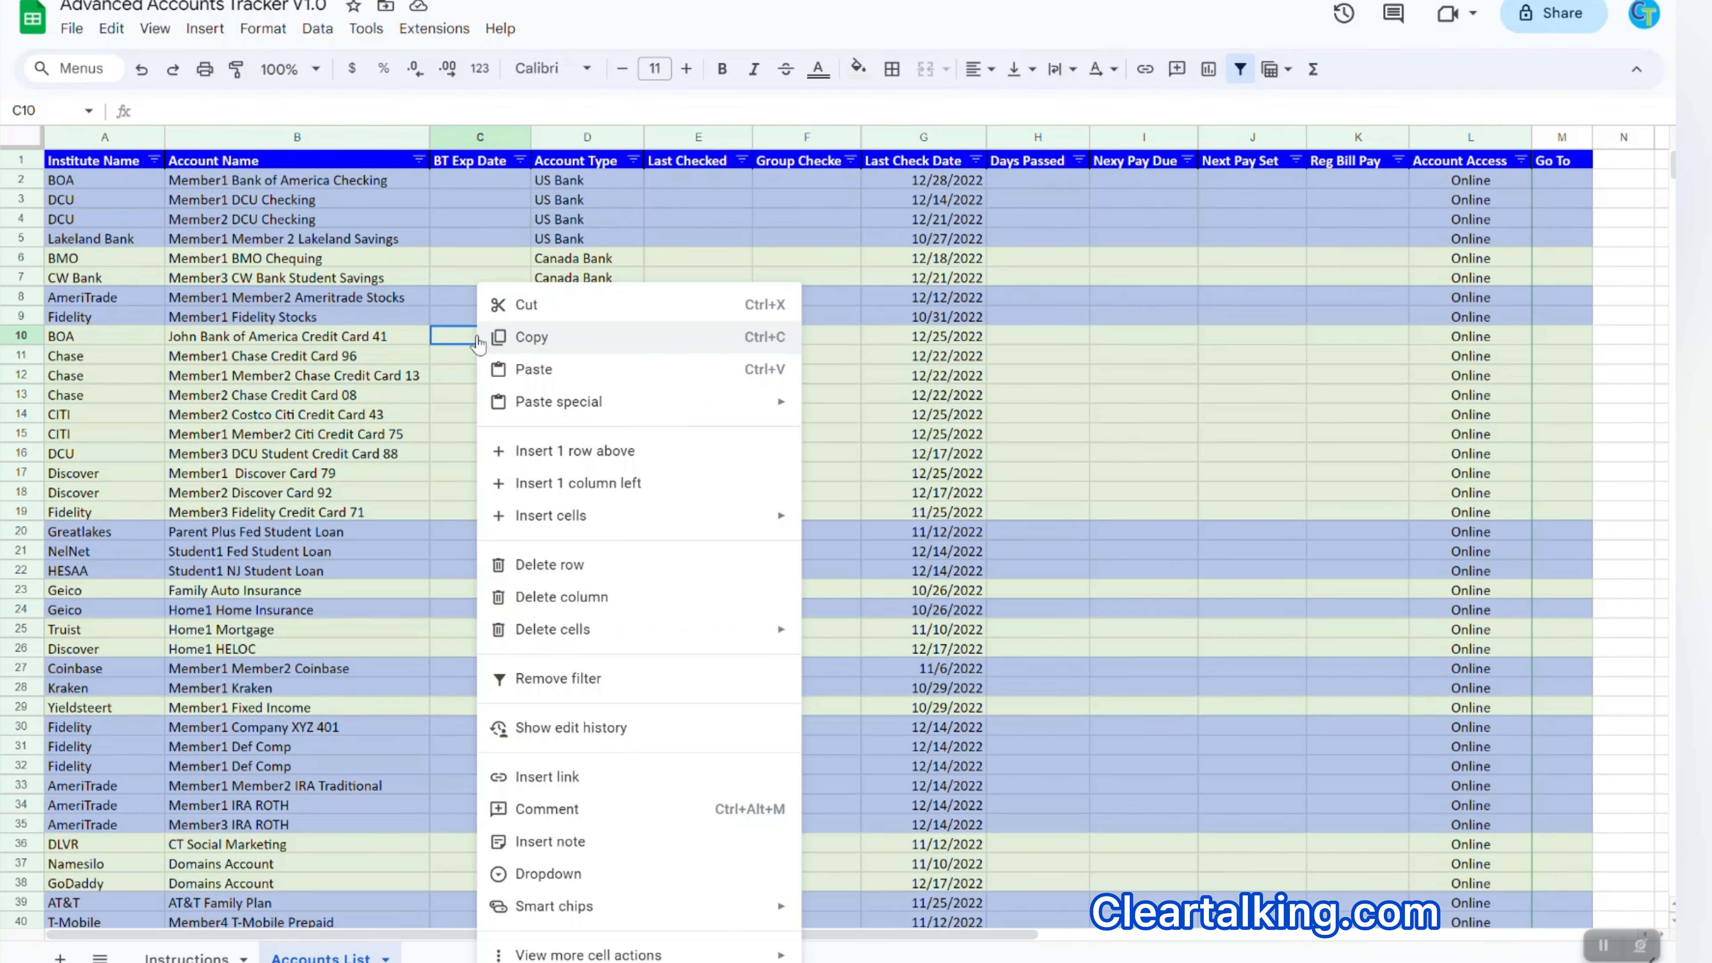
left_click(530, 338)
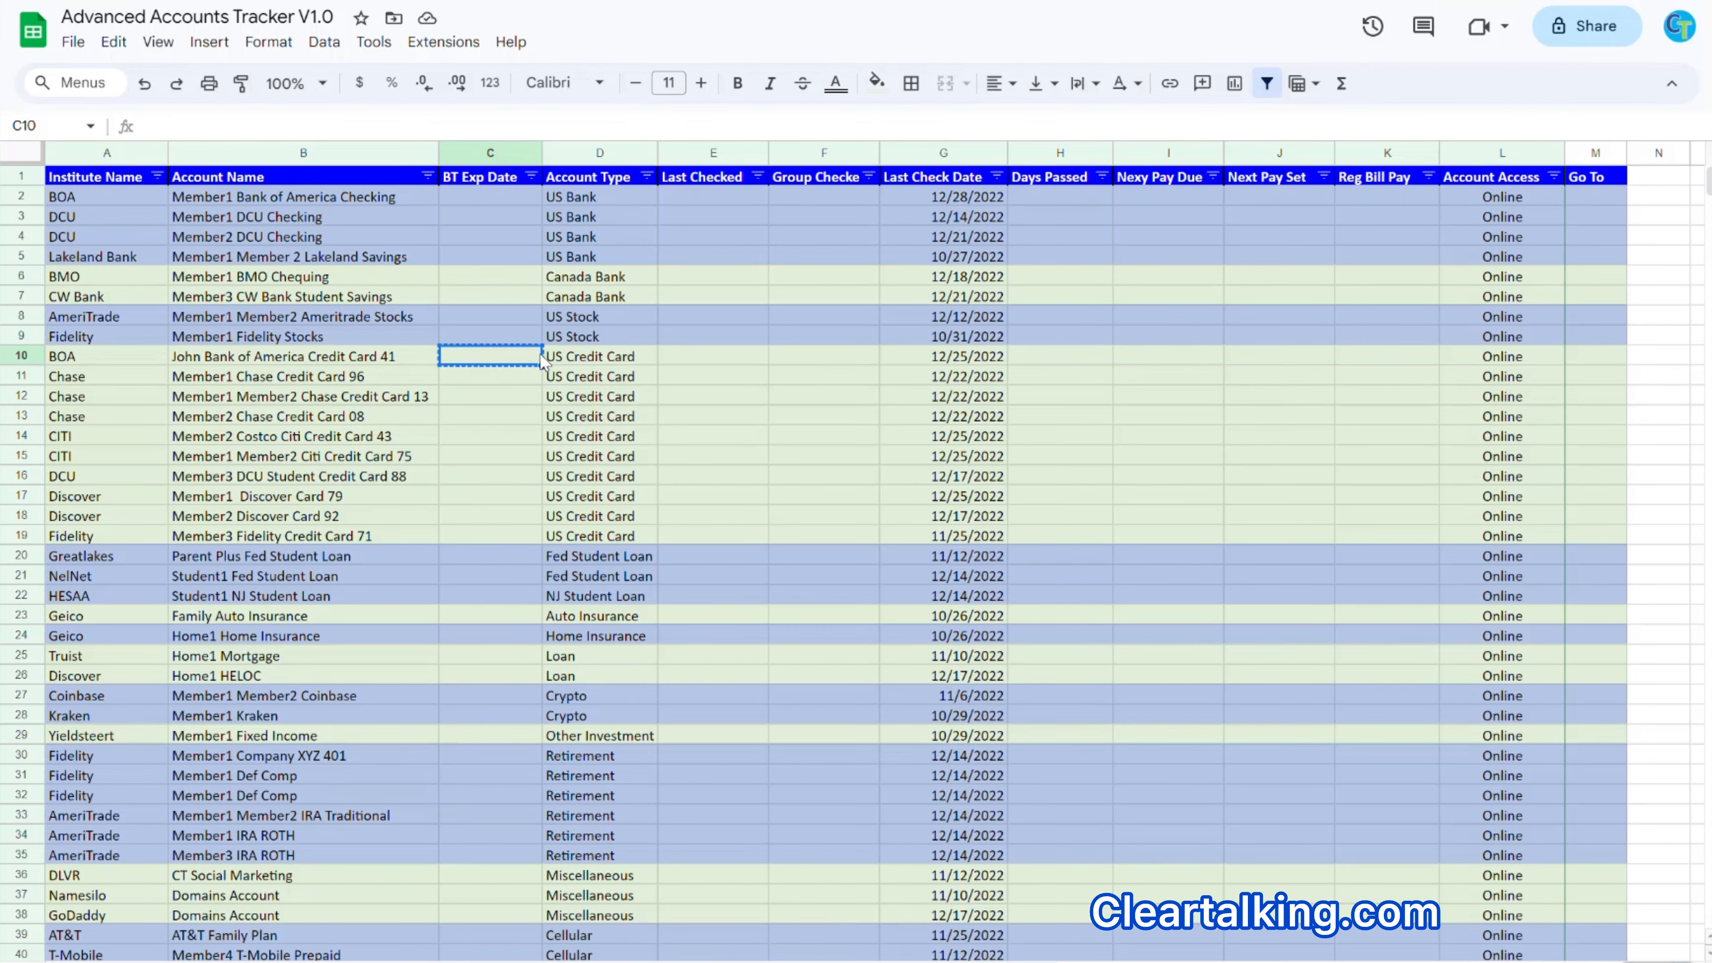
left_click(508, 355)
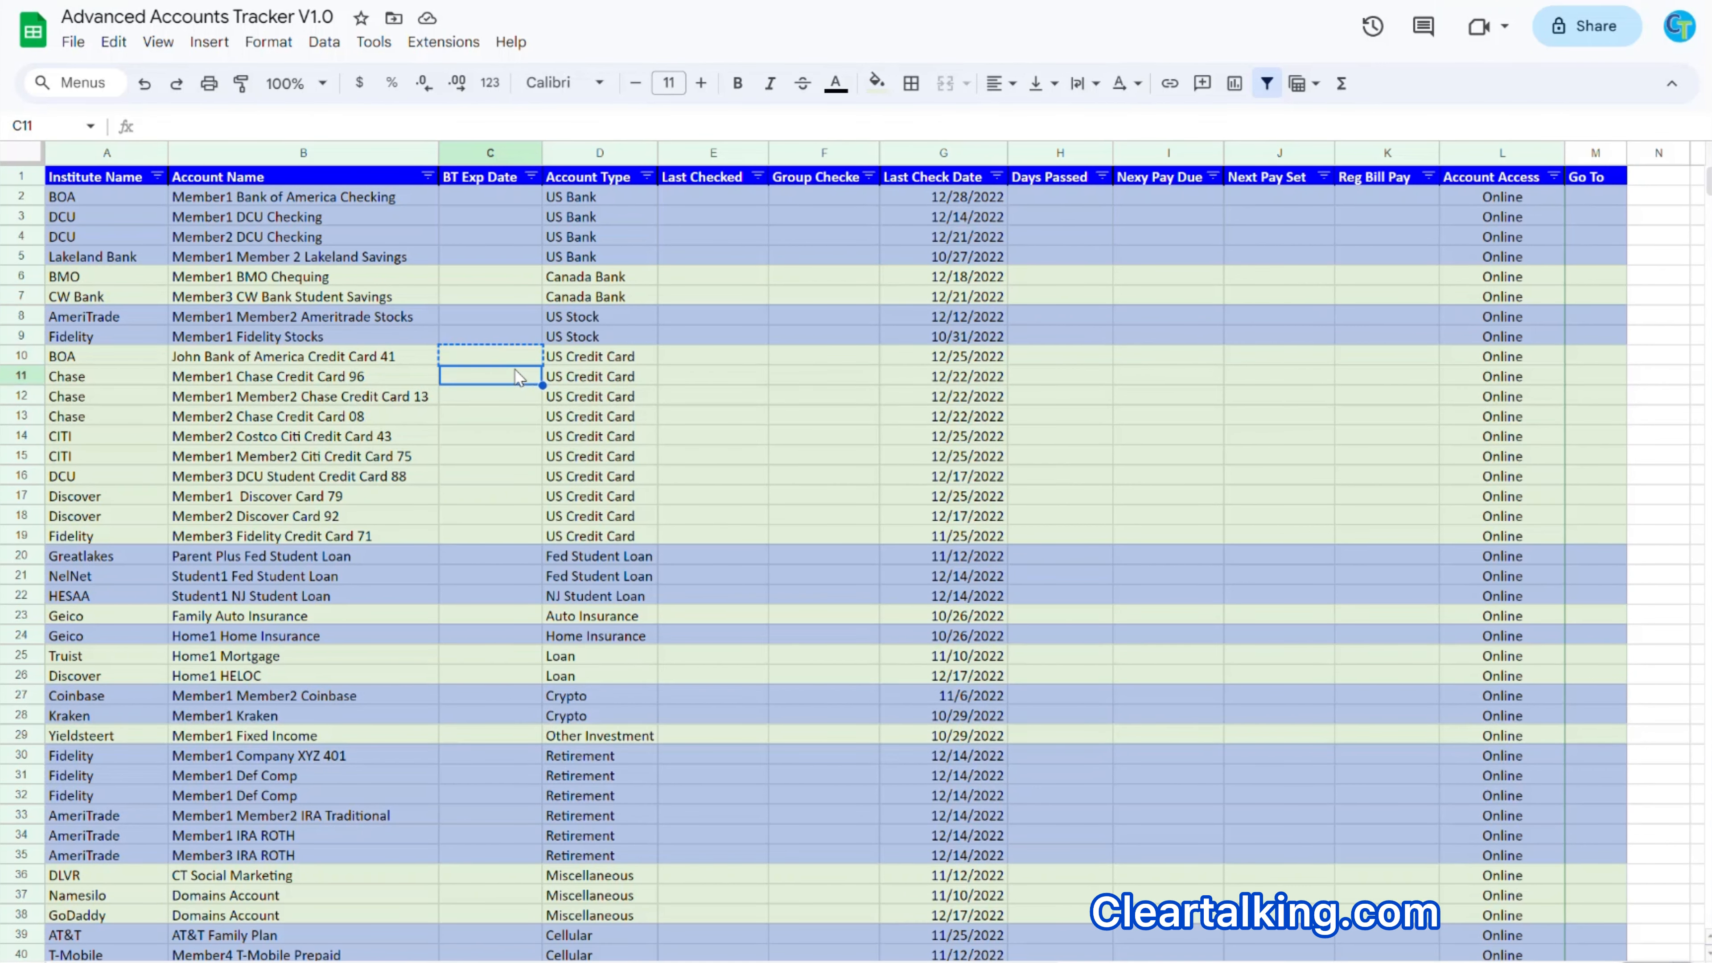
left_click(497, 537, "shift")
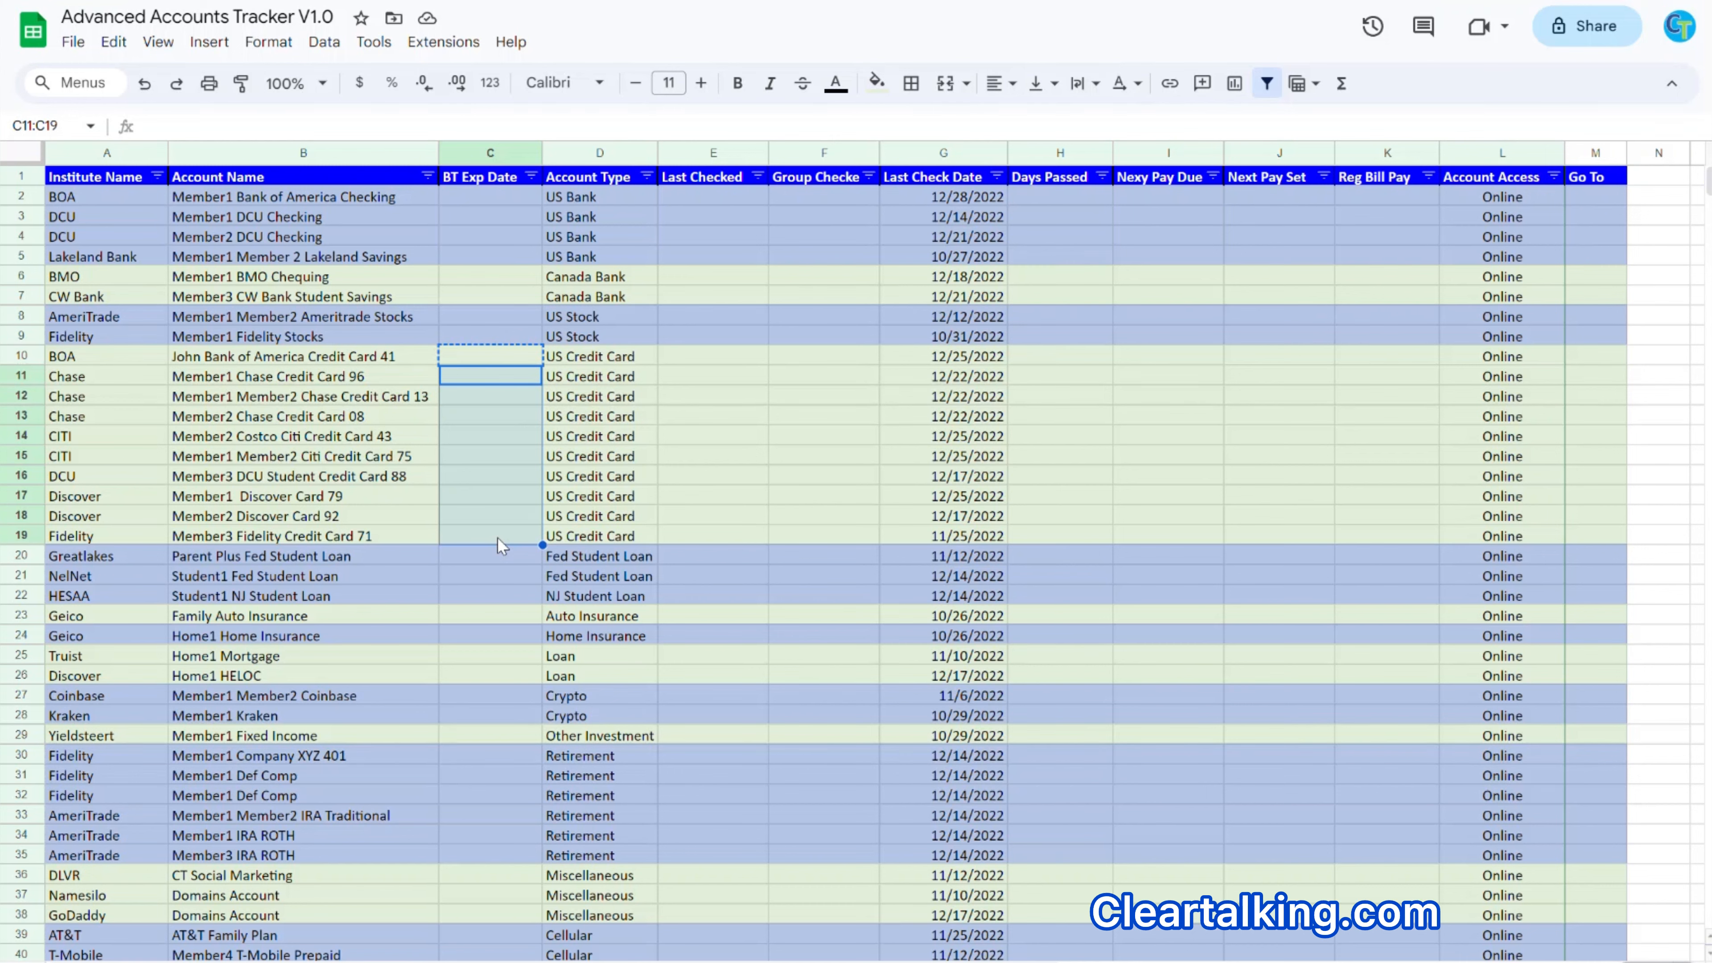
right_click(491, 467)
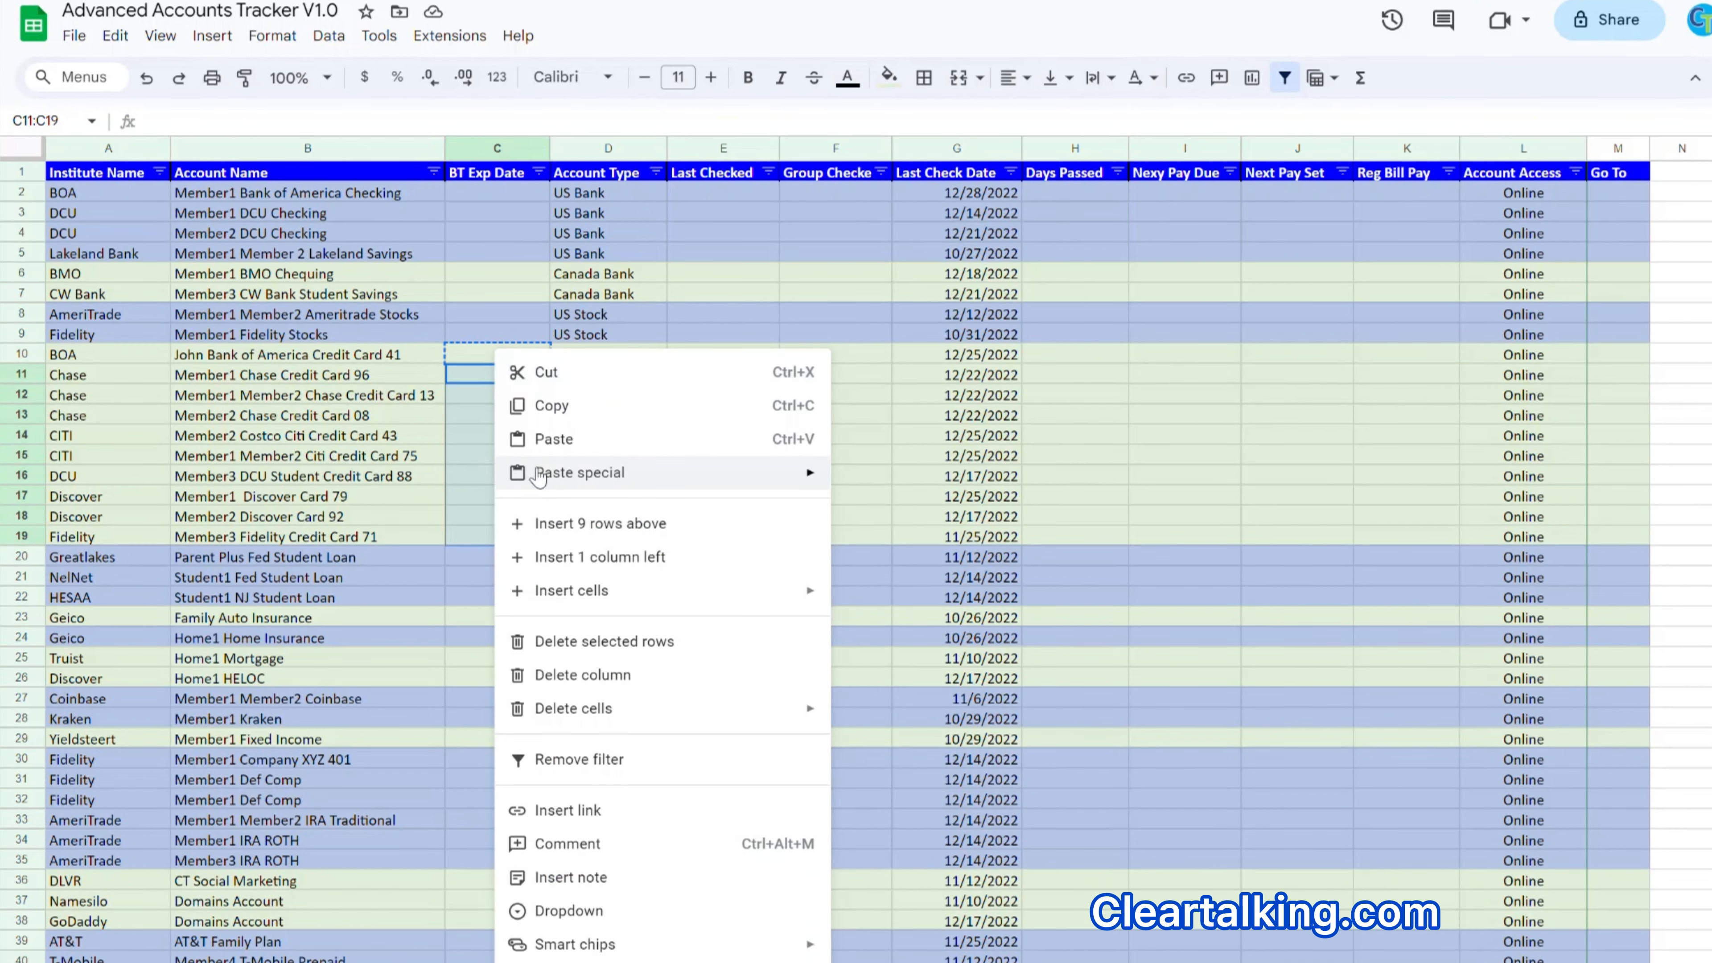
mouse_move(544, 477)
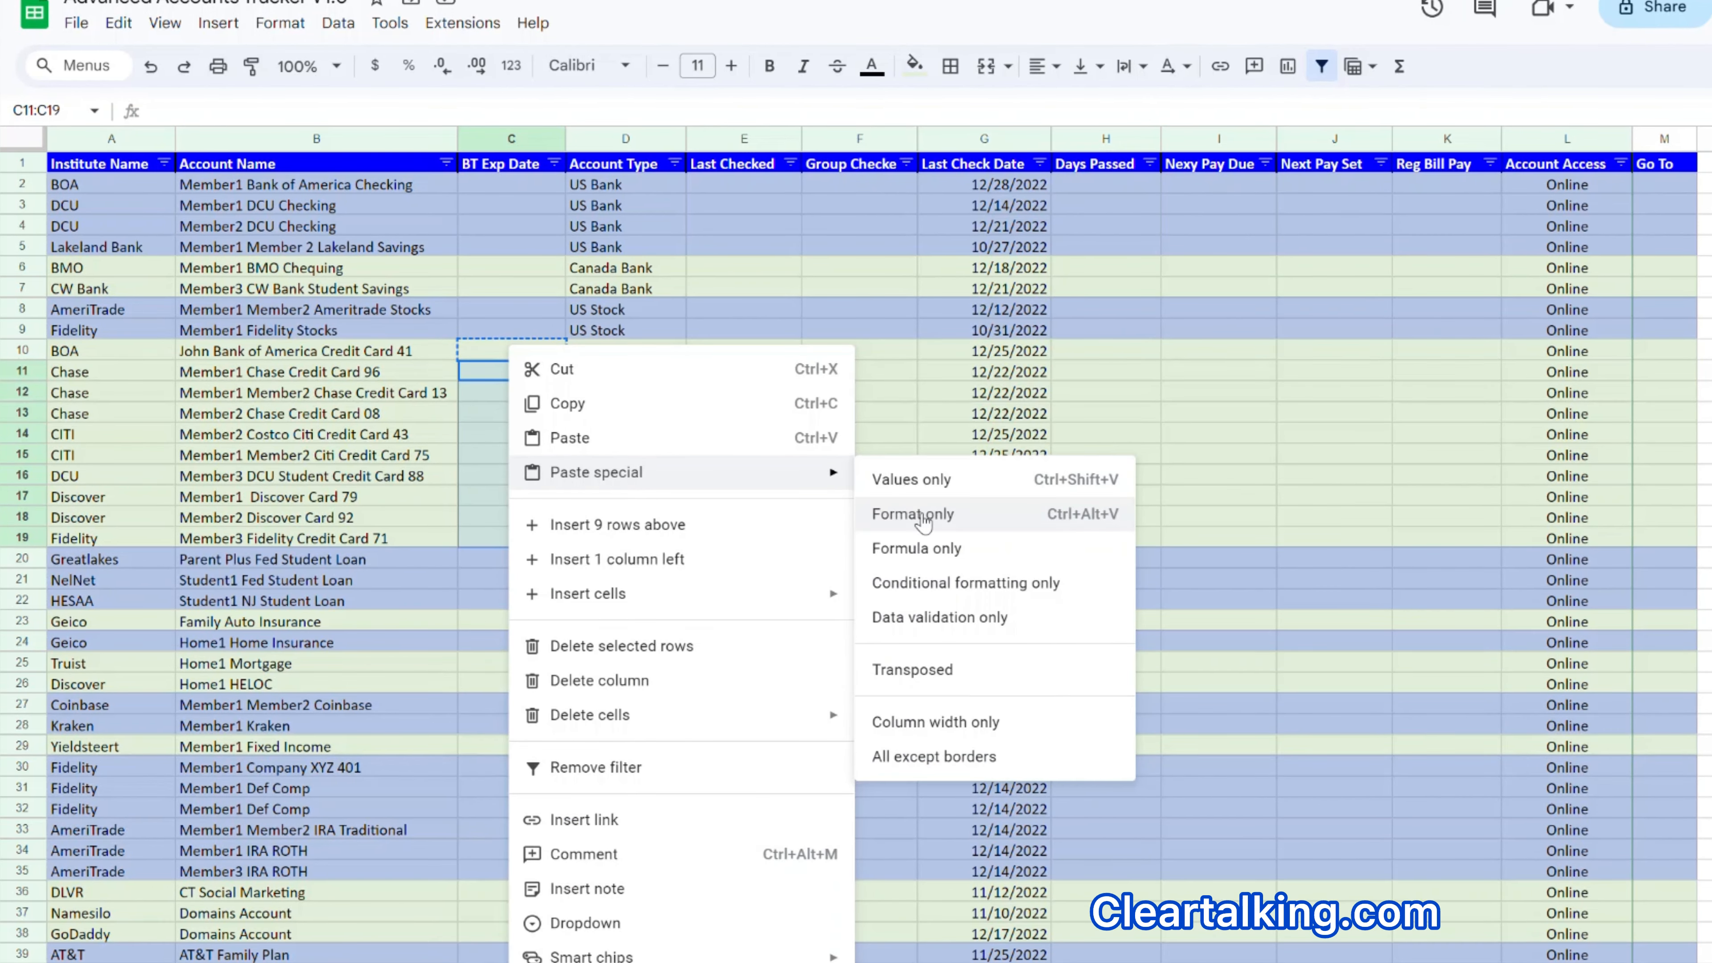
left_click(923, 516)
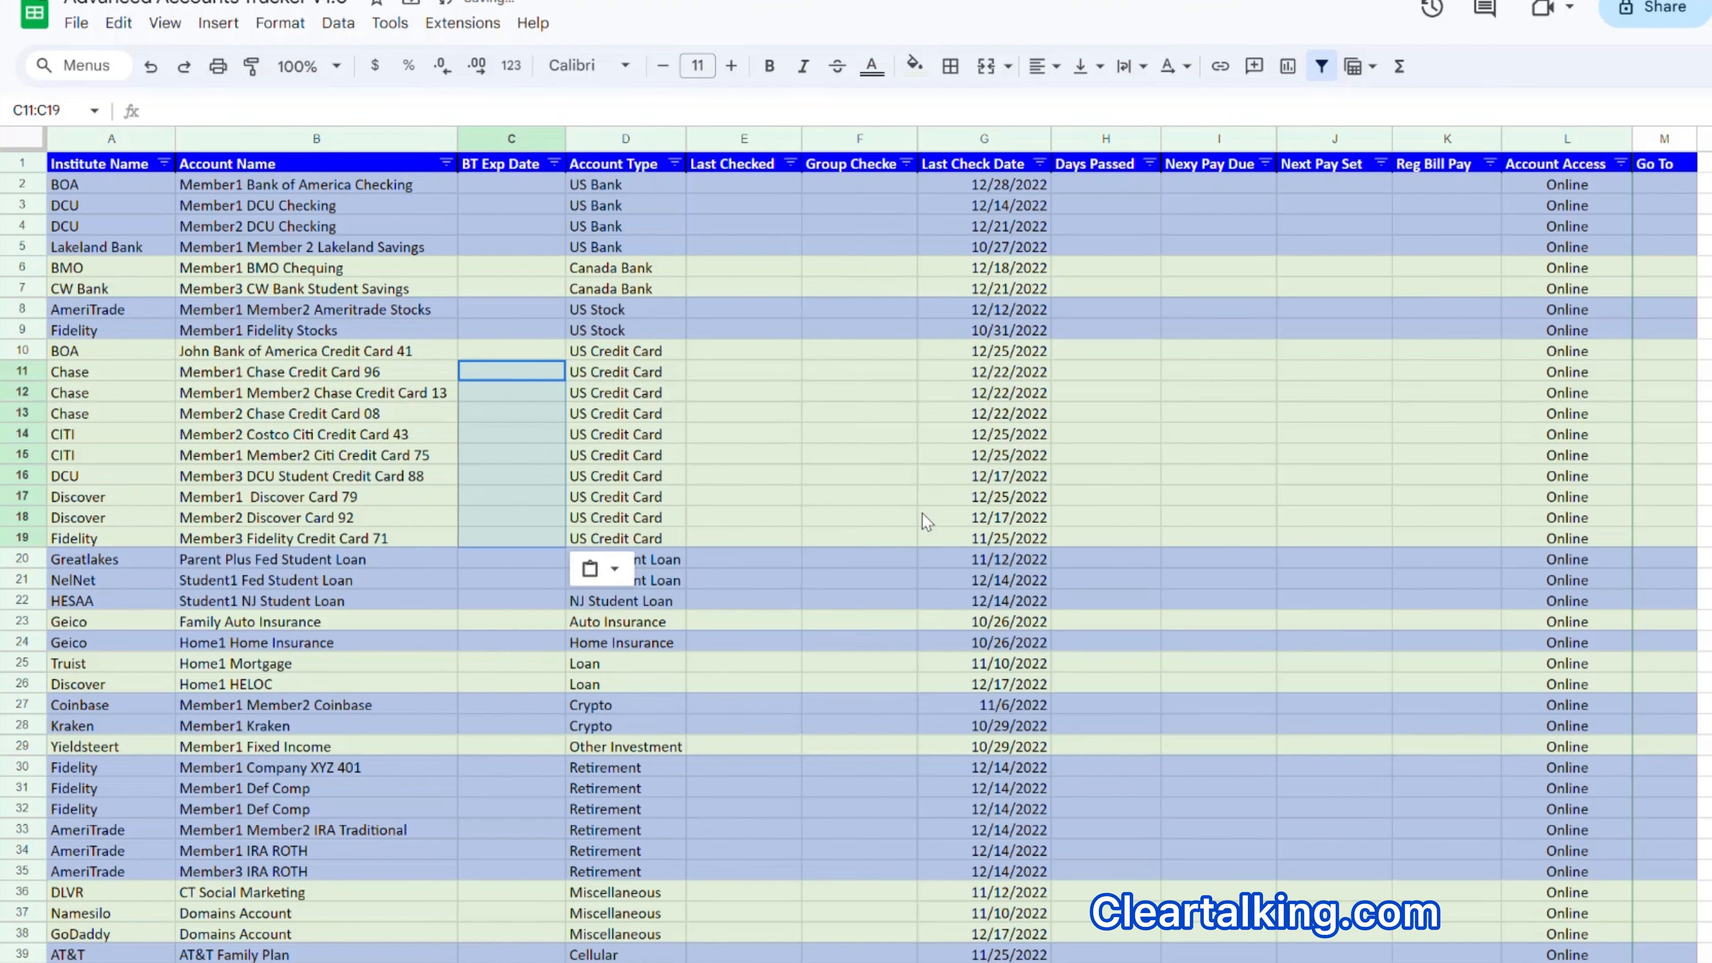
Enter the BT expiration dates 10/2/2023 in C10 and 9/30/2023 in C12.
left_click(532, 387)
left_click(533, 357)
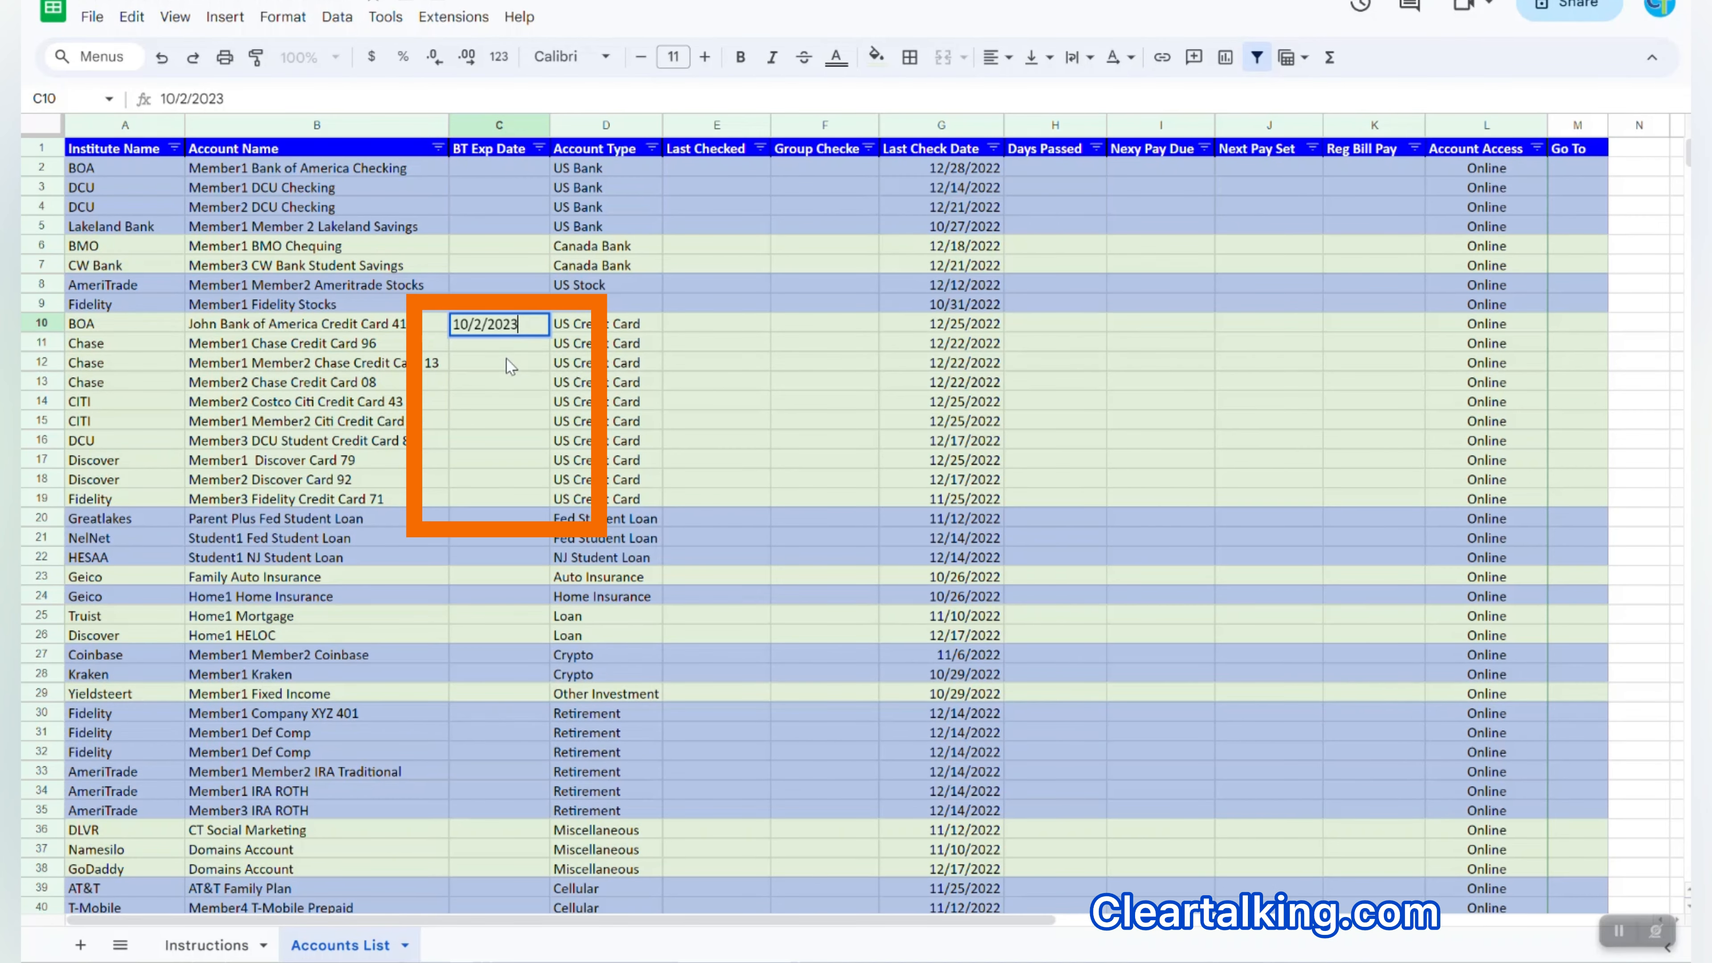
left_click(507, 366)
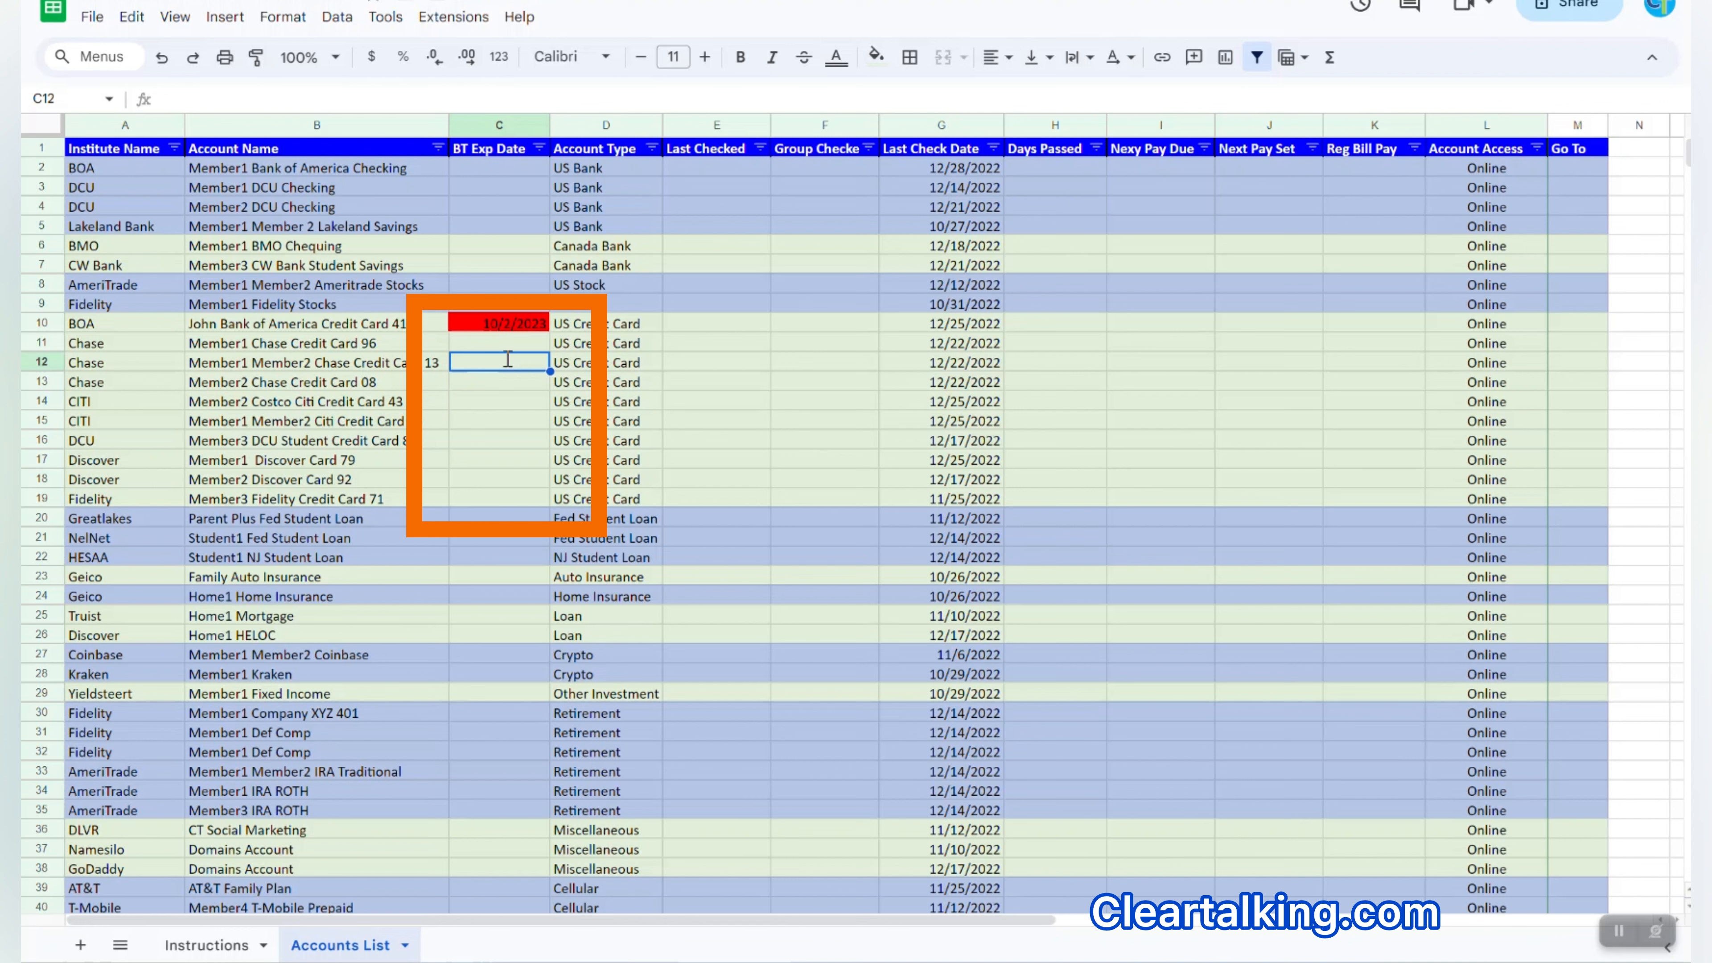
type("9/30/")
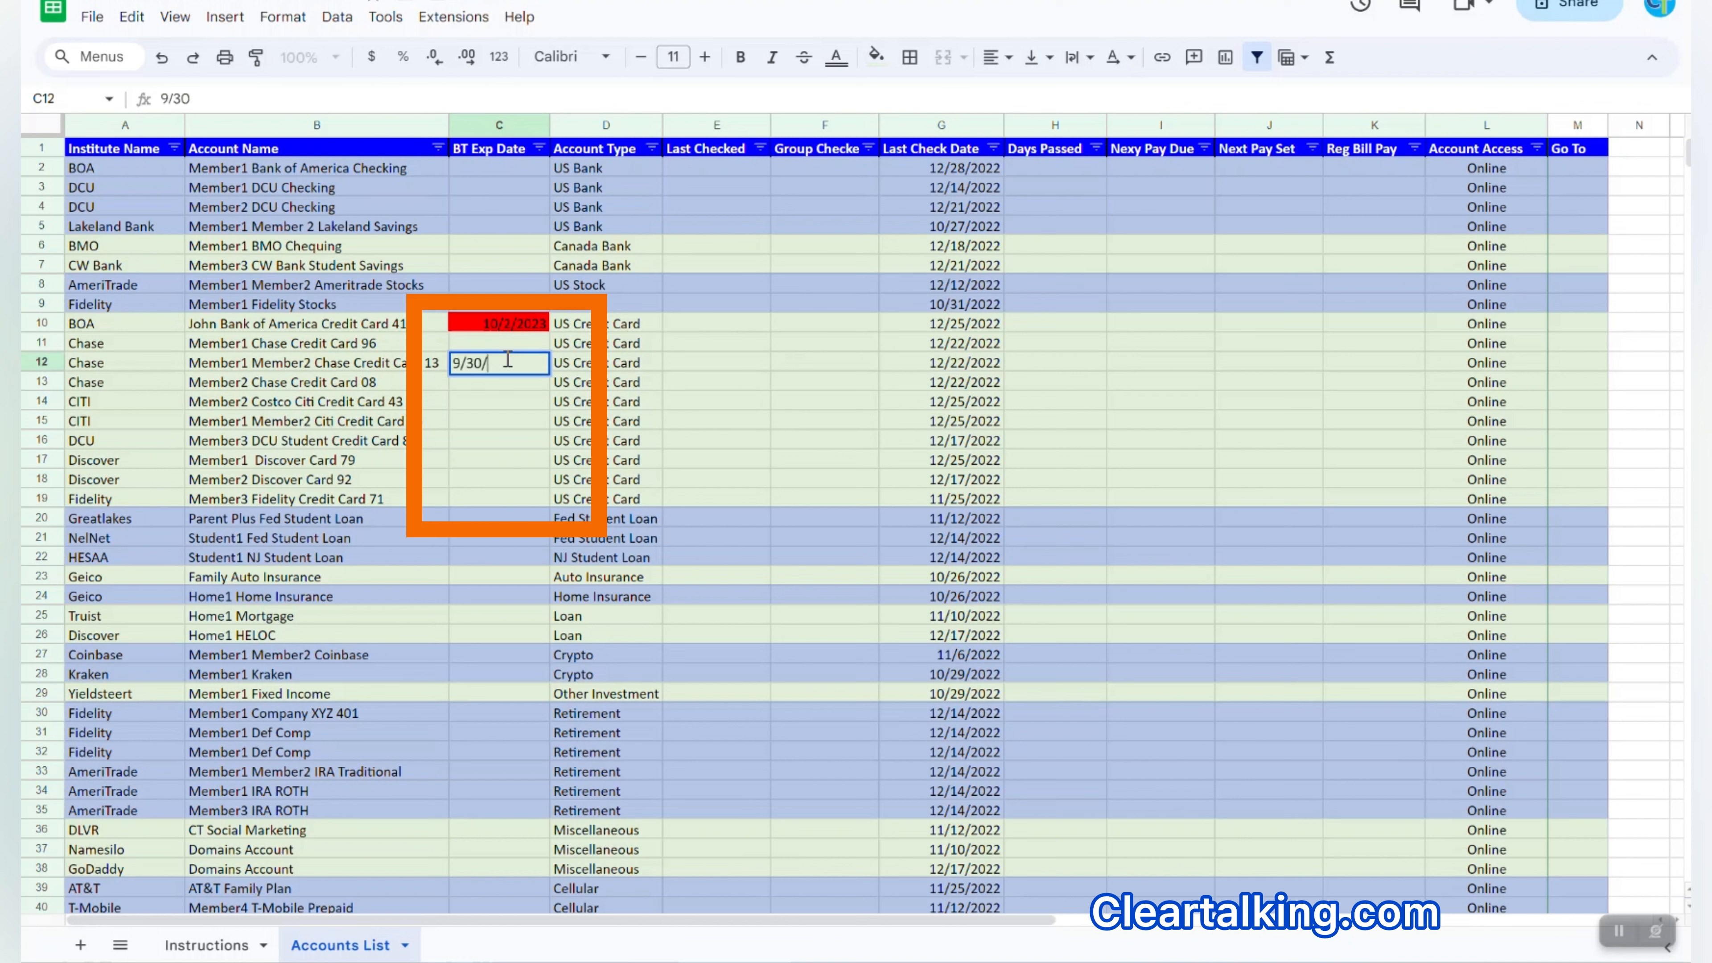
type("2023")
Enter the BT expiration dates 11/1/2023 in C15 and 10/22/2023 in C16.
left_click(533, 421)
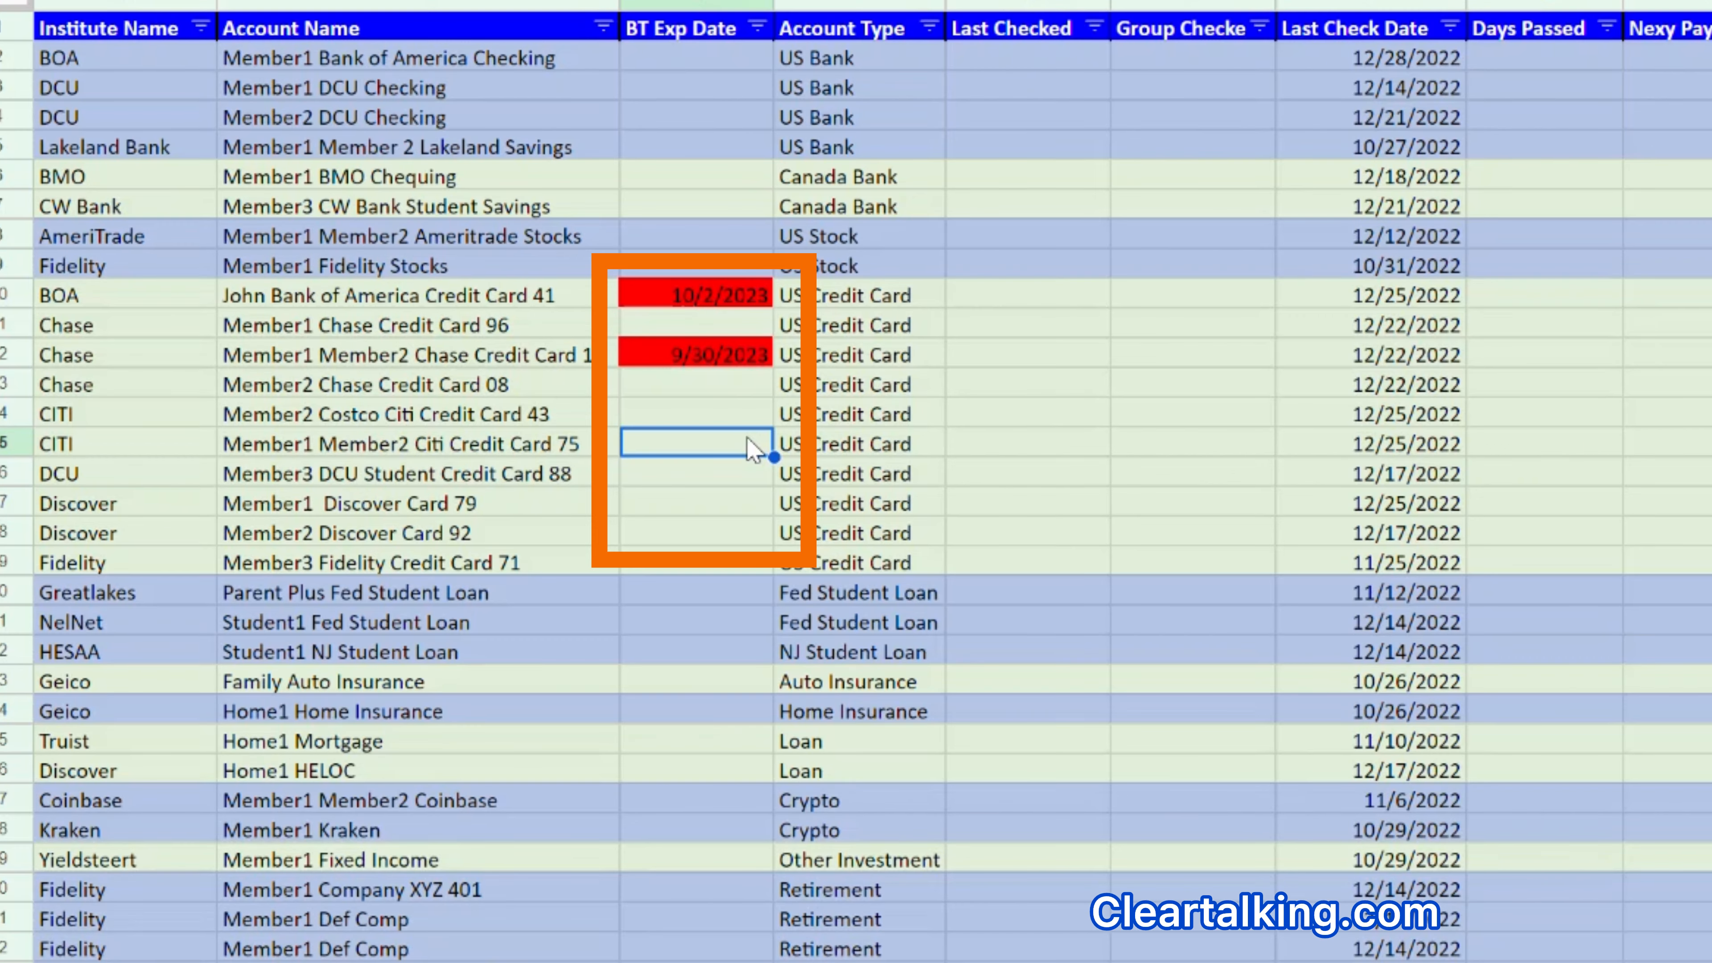
type("11/1/2023")
key("Return")
type("10/2/2023")
key("Return")
key("Up")
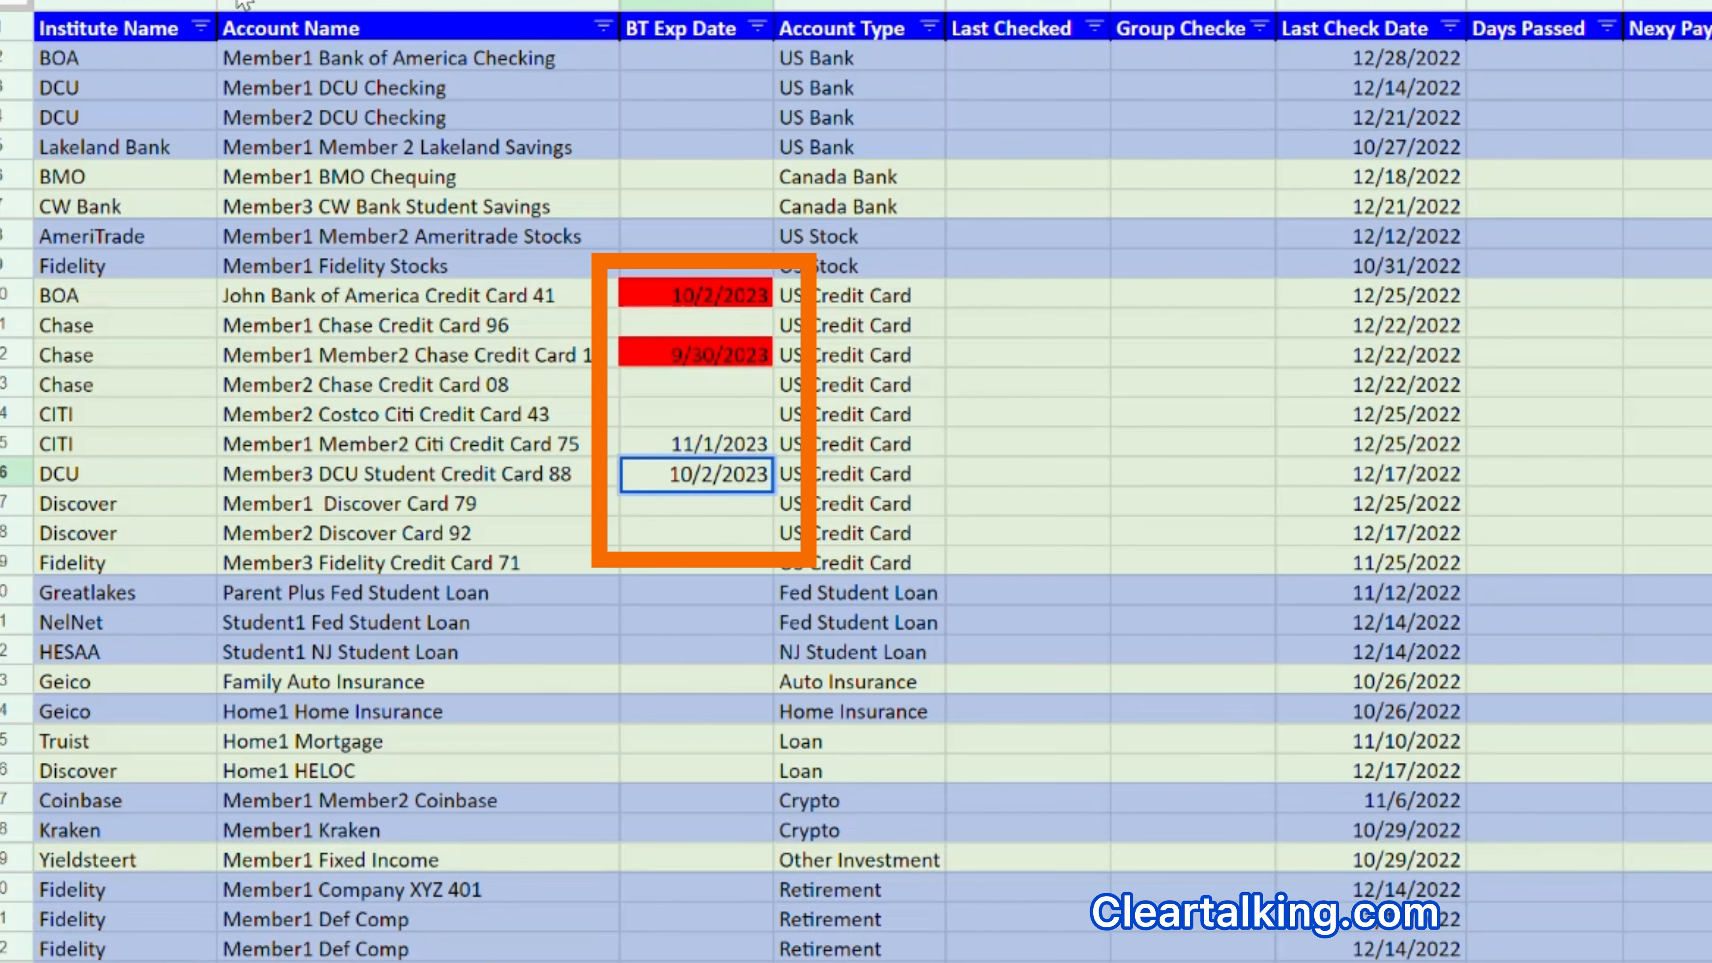
type("2")
Enter the BT expiration dates 1/1/2024 in C17 and 10/15/2023 in C18.
left_click(679, 510)
type("1/1/2024")
left_click(678, 534)
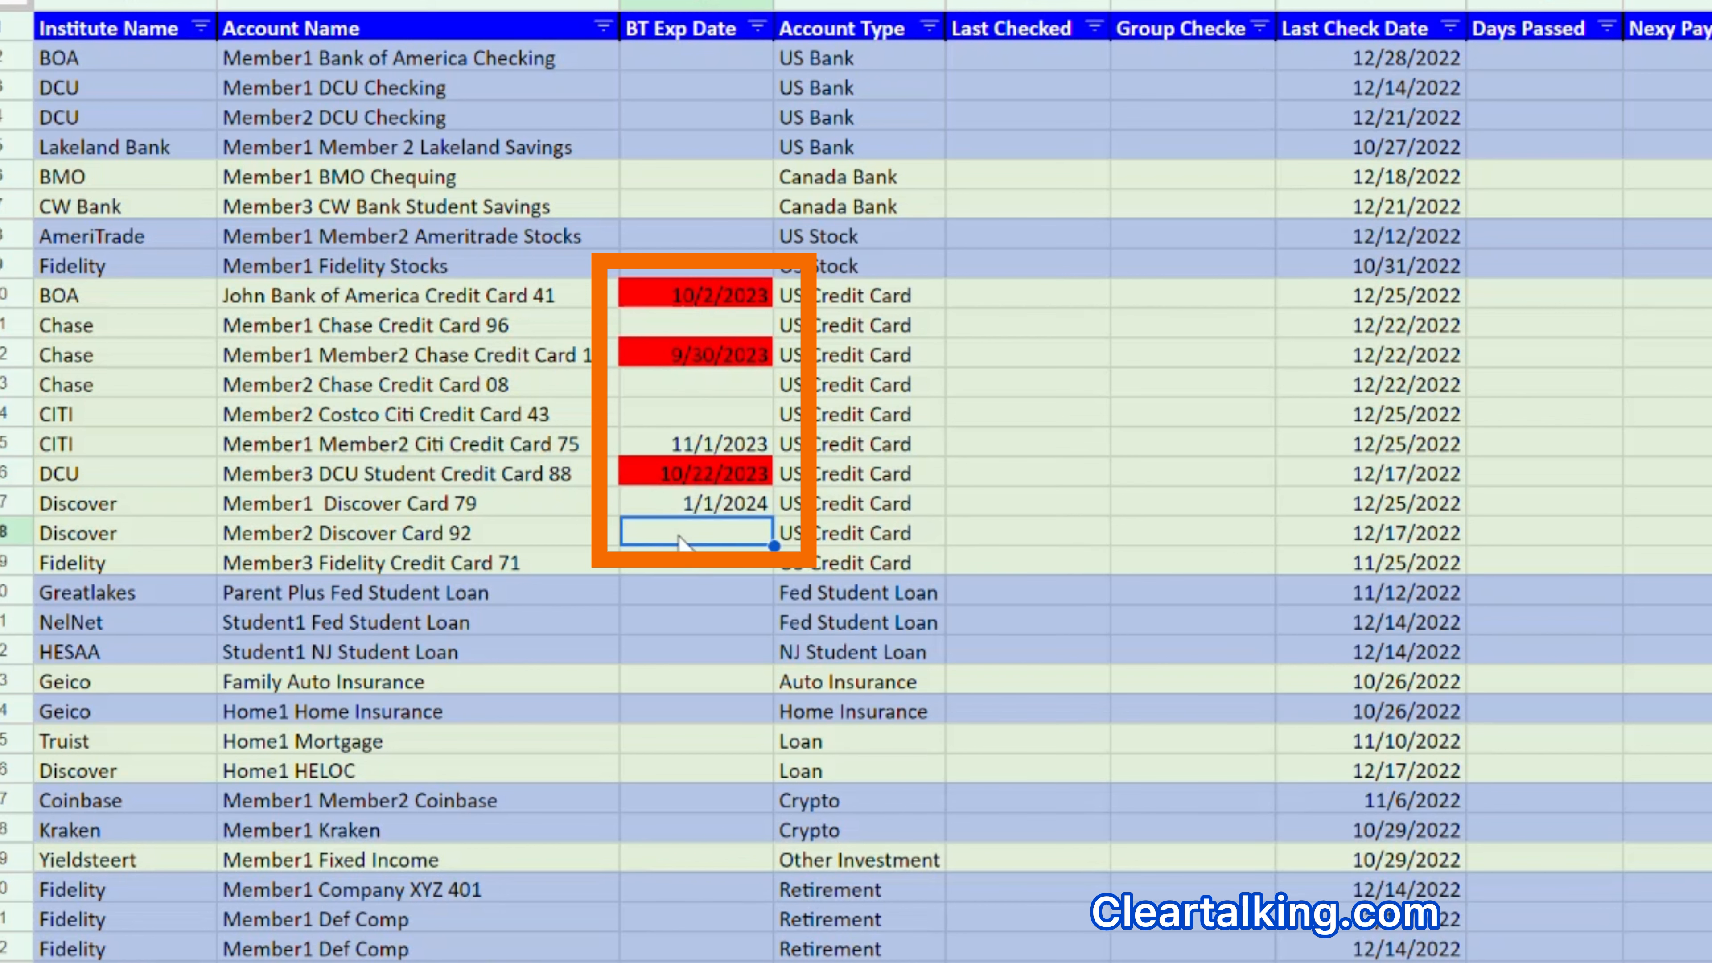
type("10/15/2023")
left_click(693, 567)
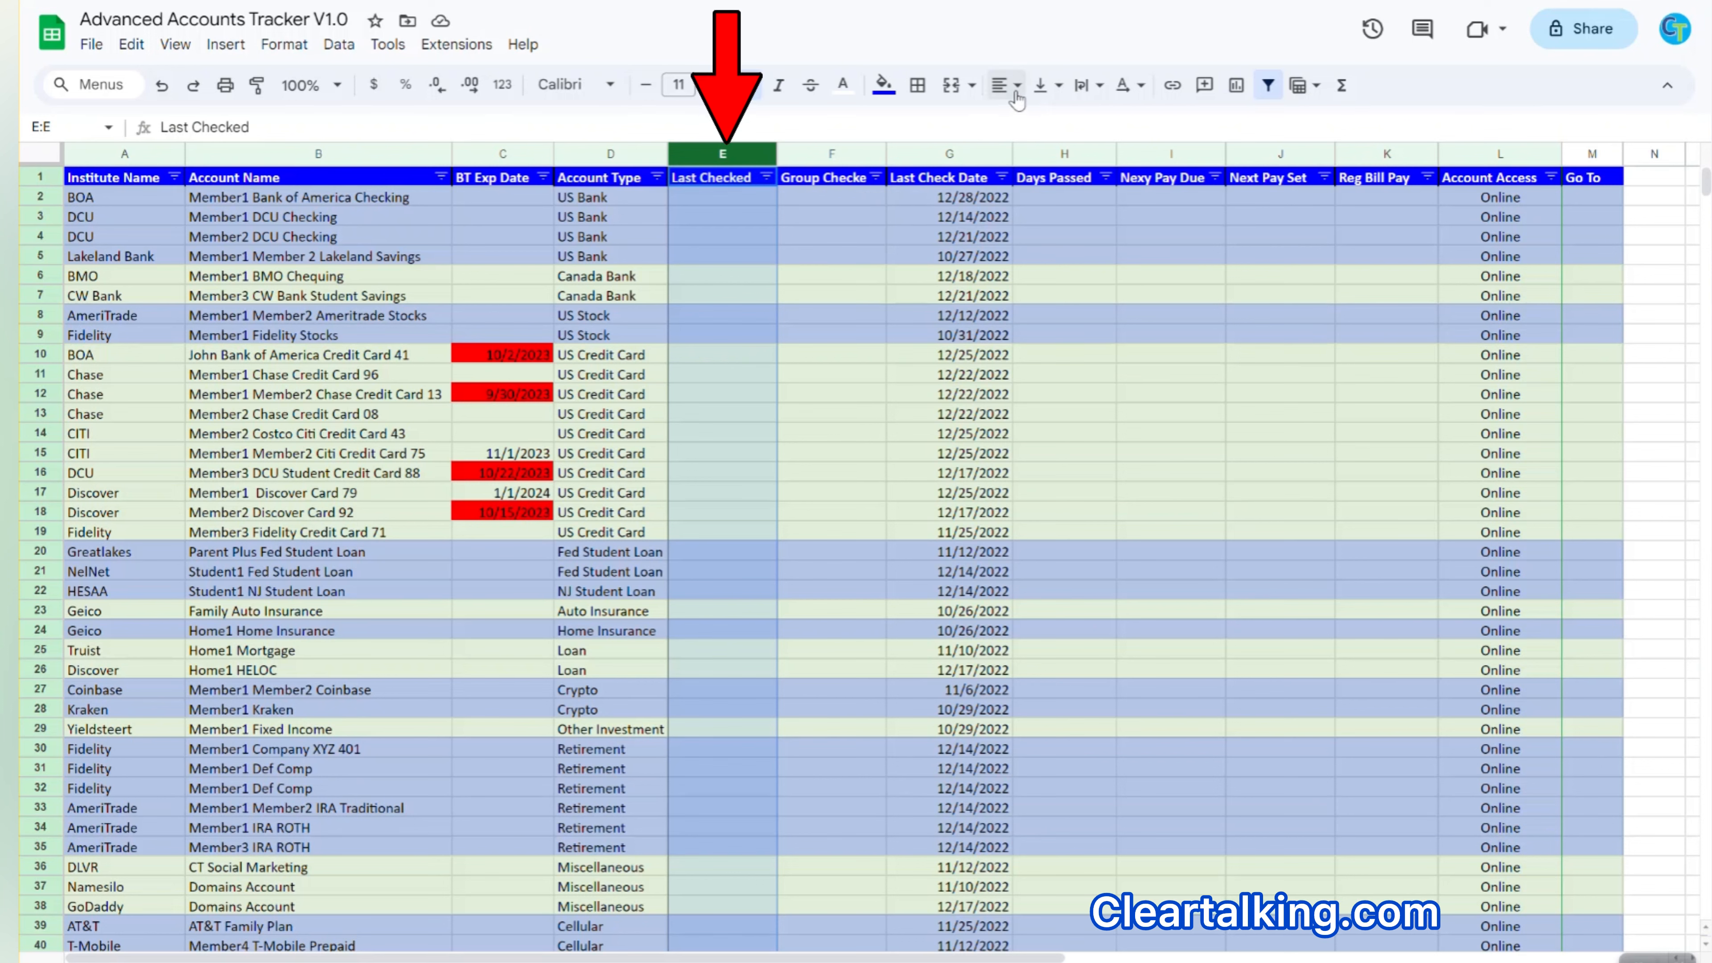
Center-align the whole Last Checked column, then set its header cell E1 back to left alignment.
left_click(1011, 87)
left_click(1040, 125)
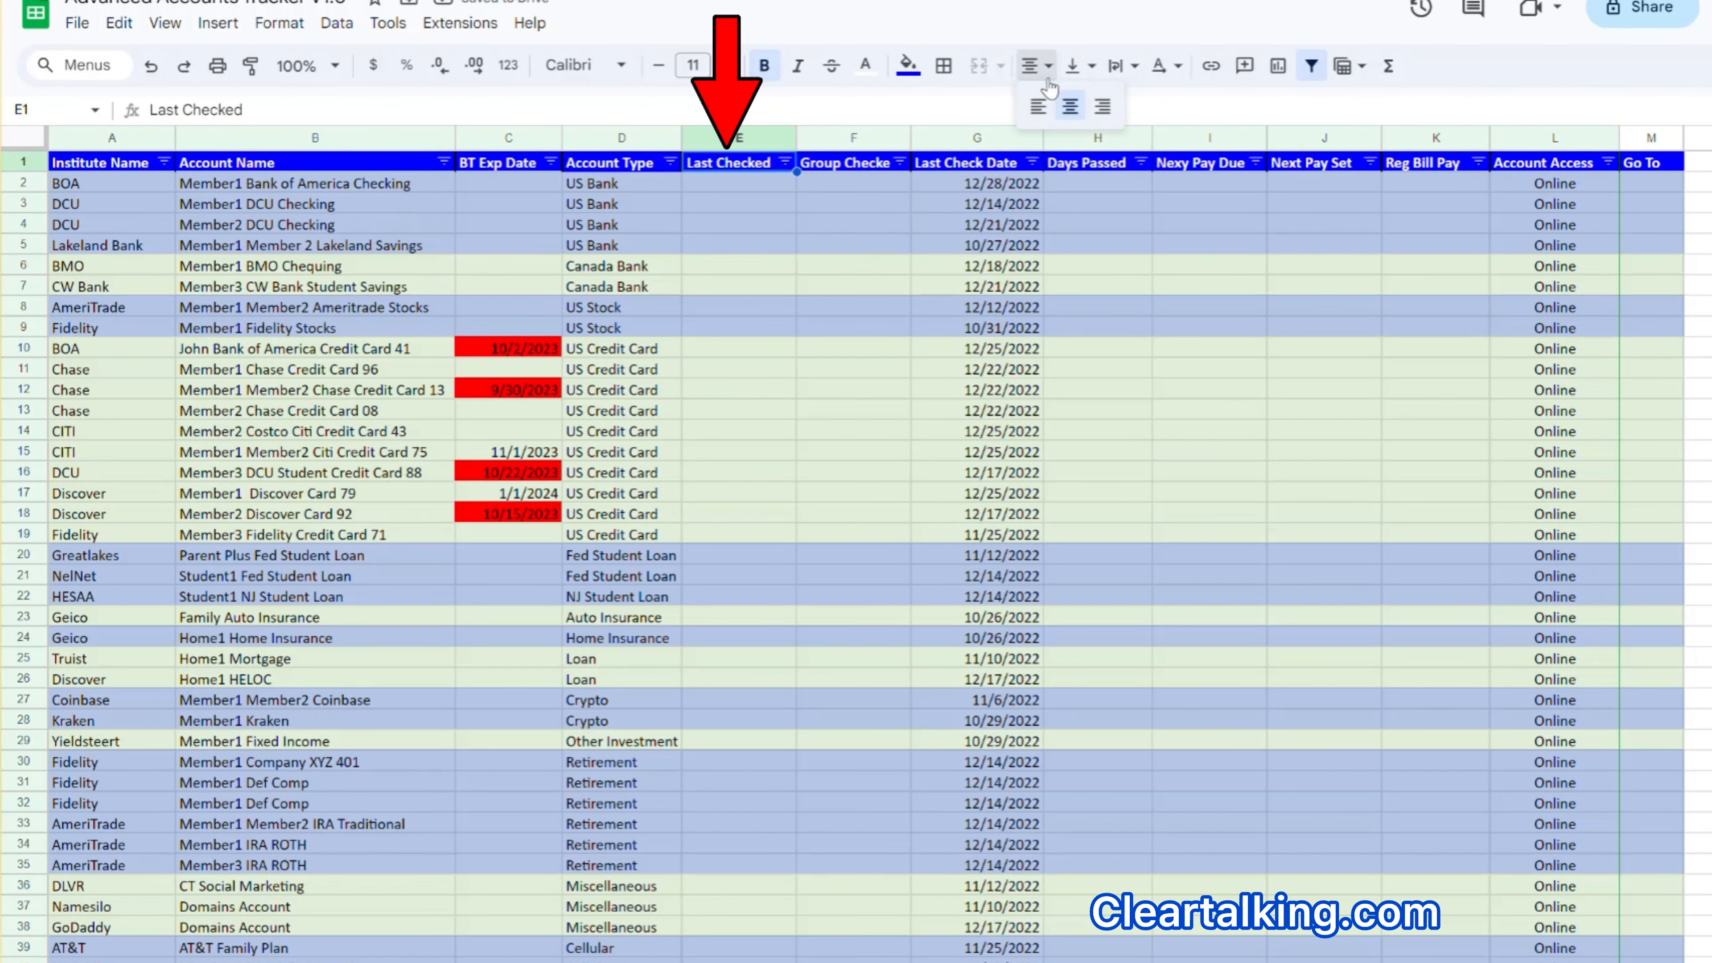
left_click(735, 191)
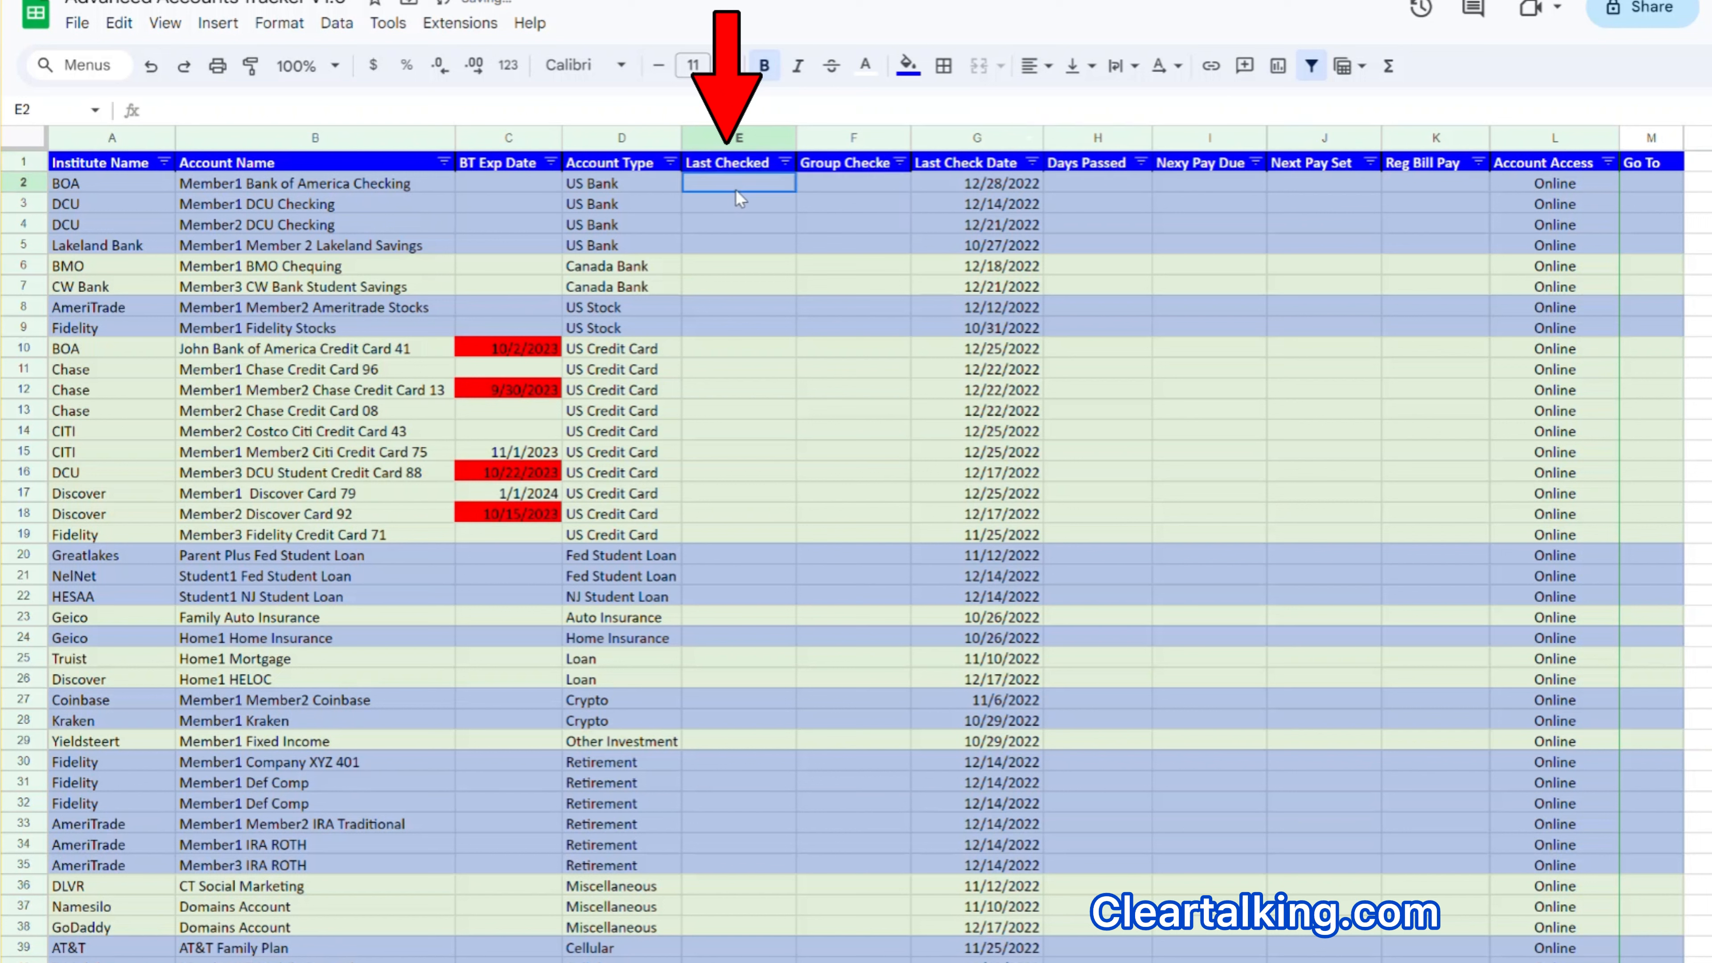
Mark the accounts in rows 3, 7 and 13 with an X in the Last Checked column.
left_click(748, 214)
type("X")
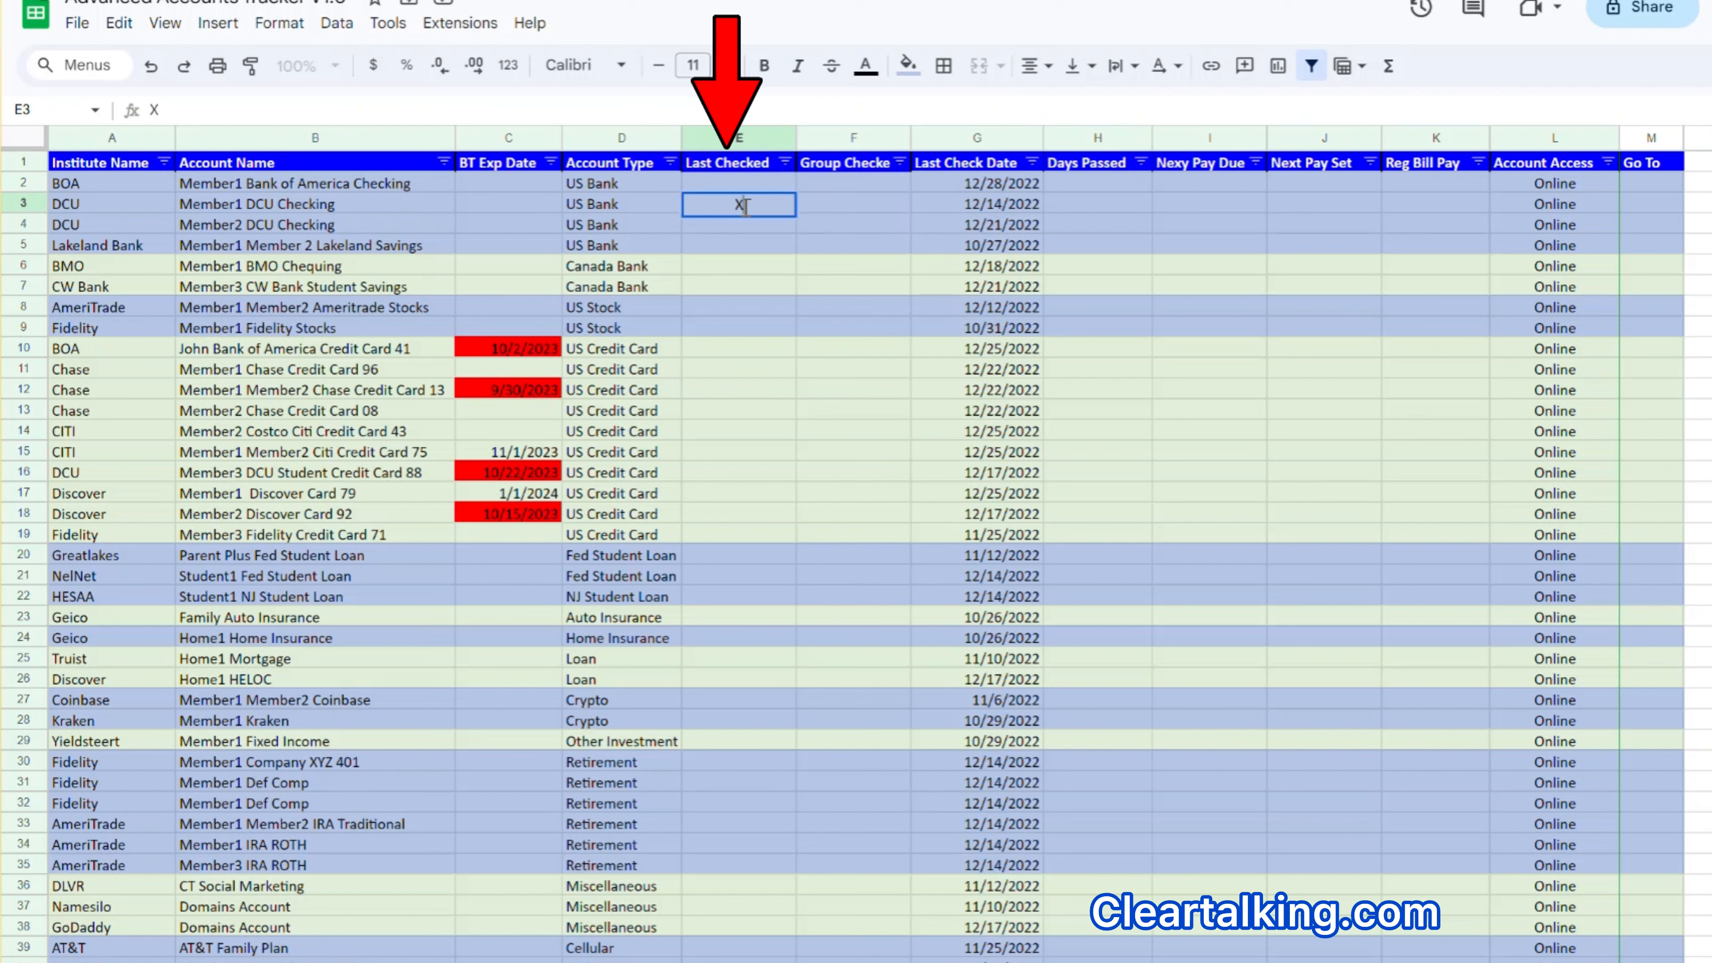
left_click(743, 285)
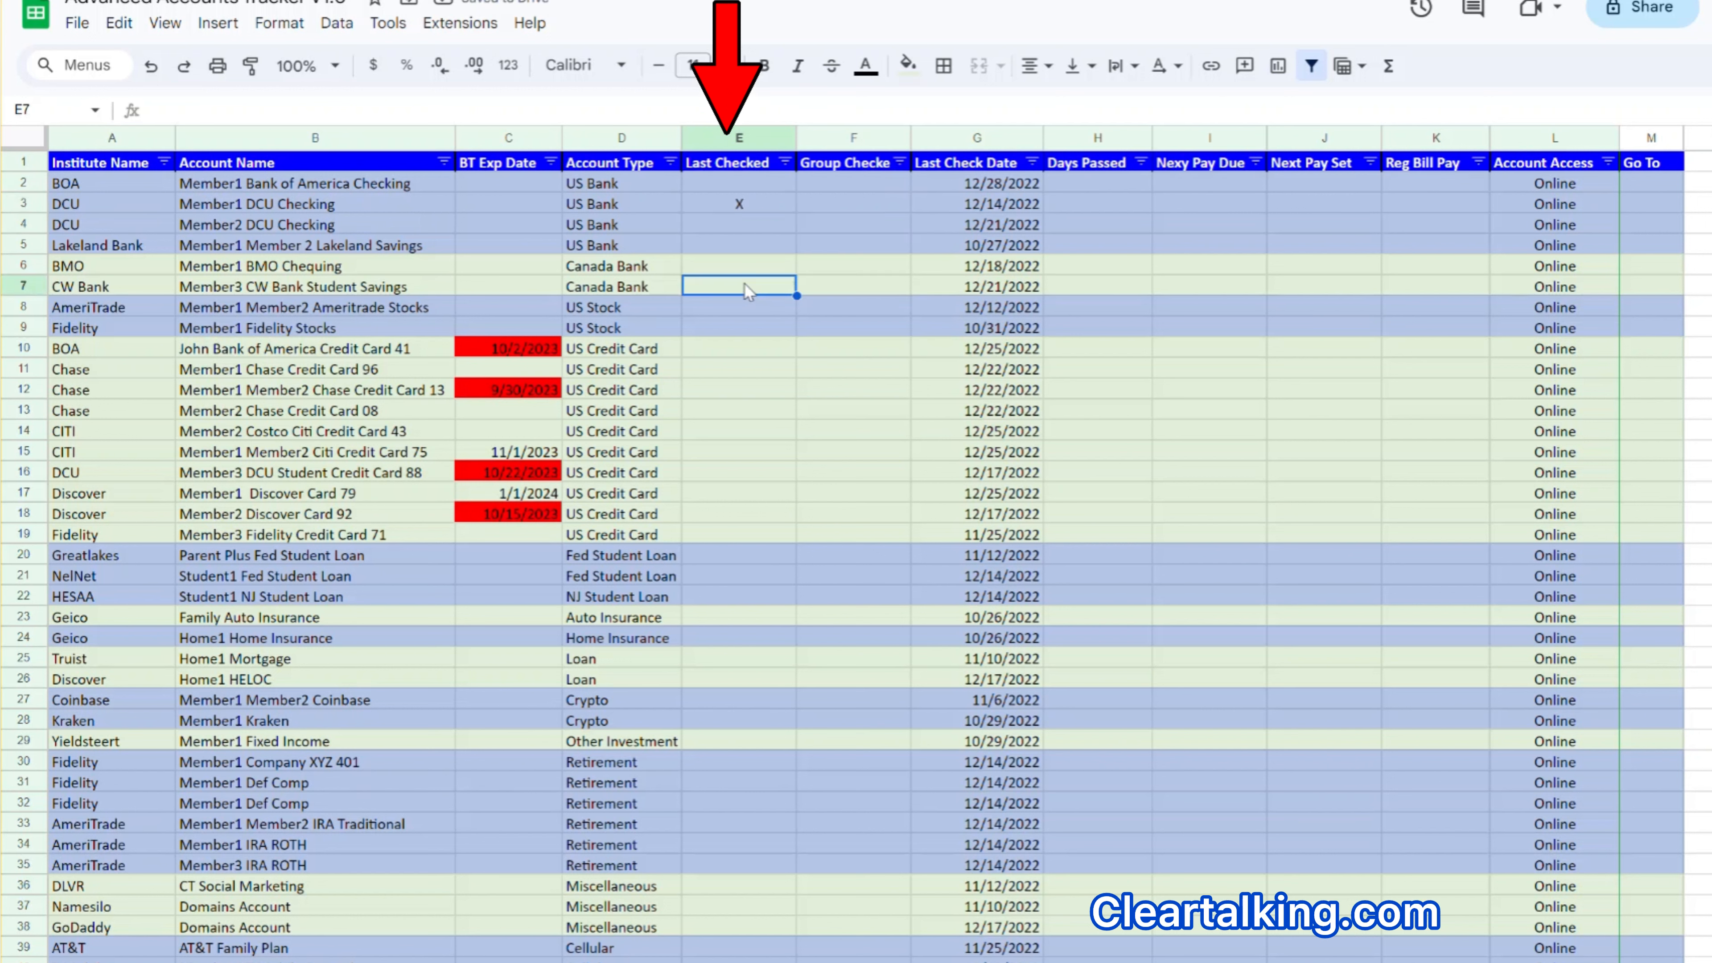
type("X")
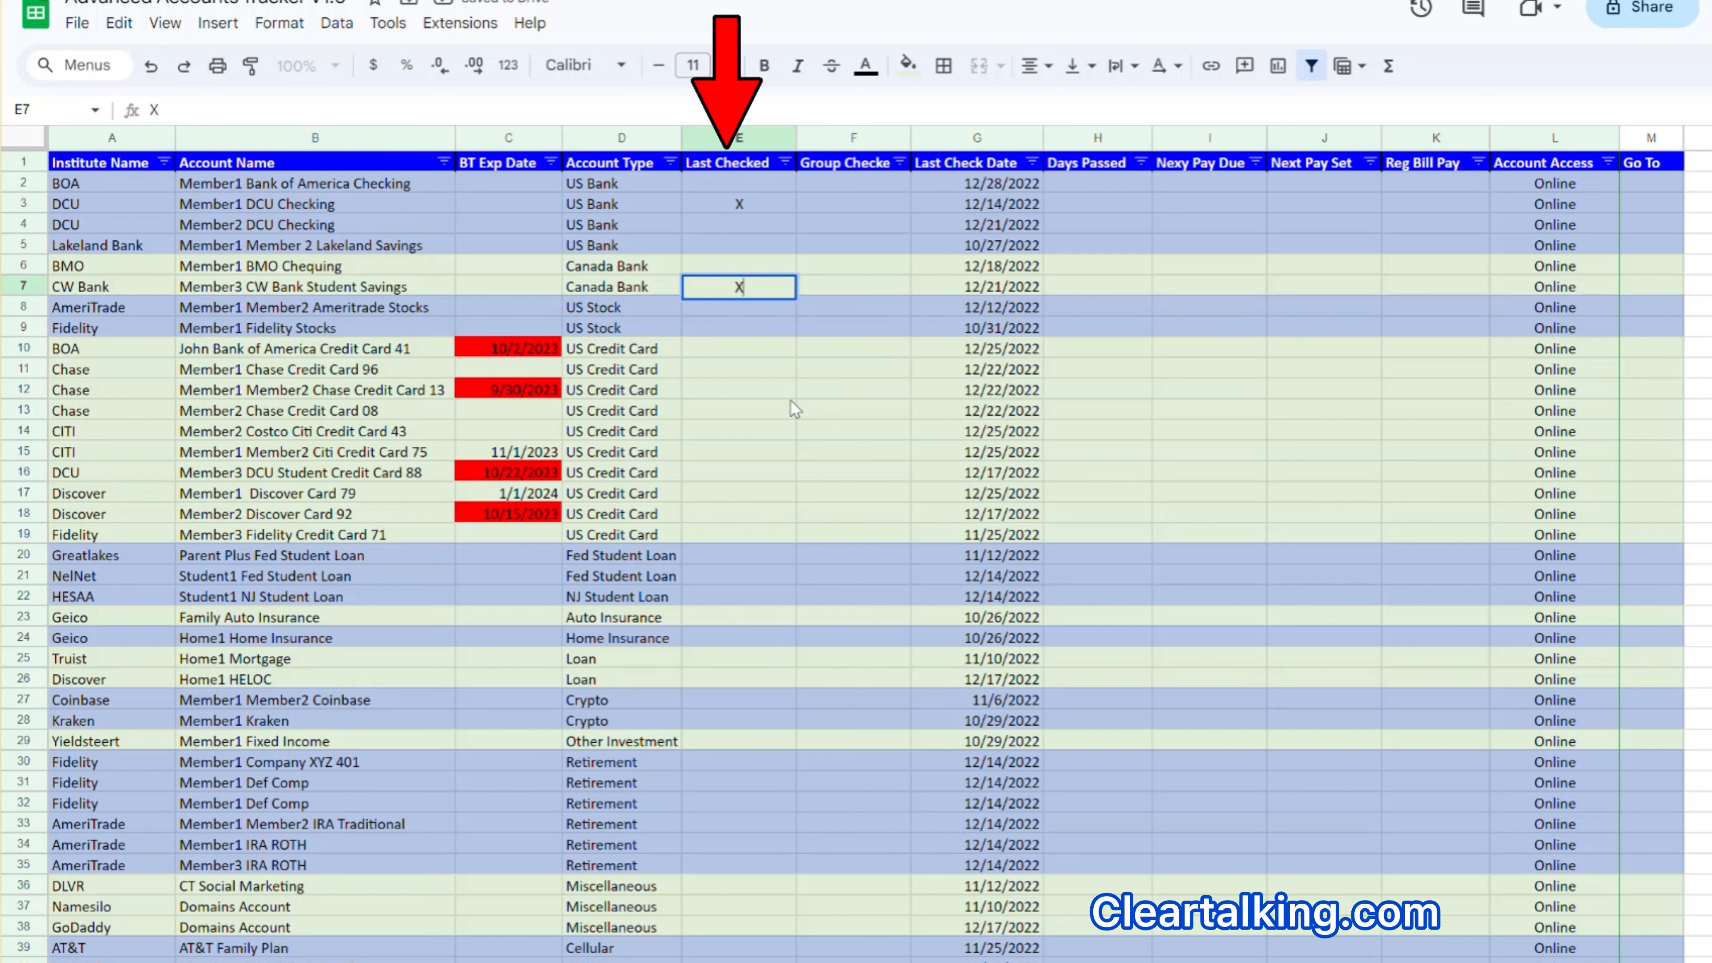
left_click(764, 411)
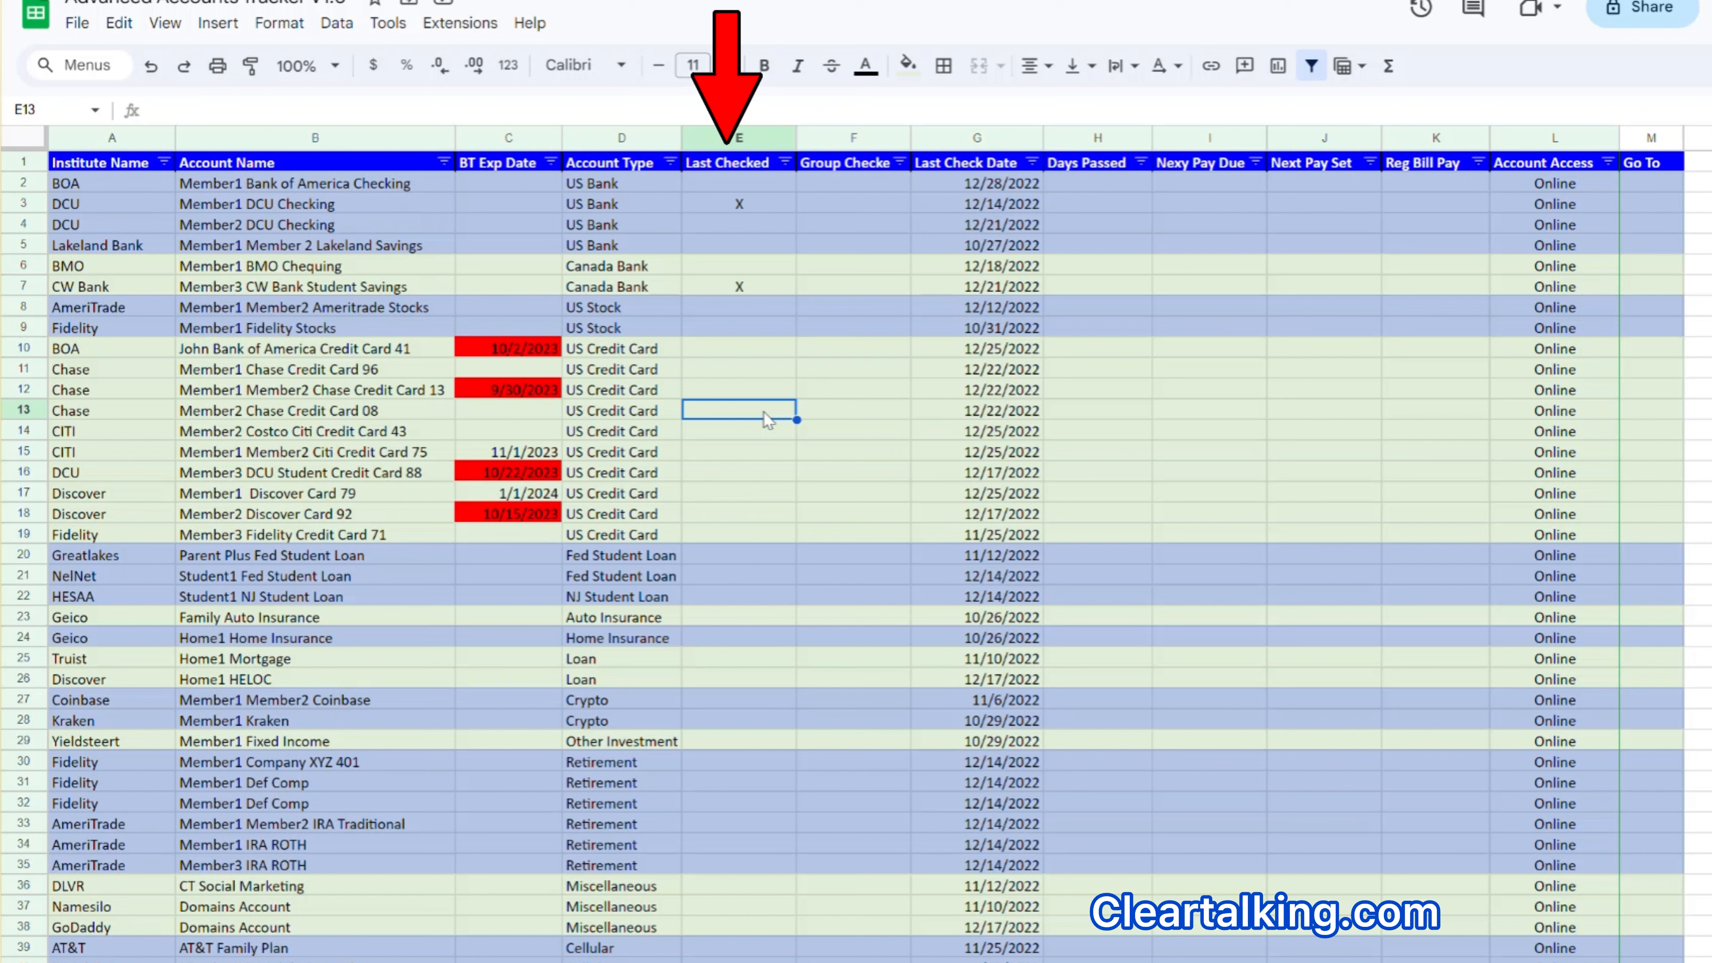
type("X")
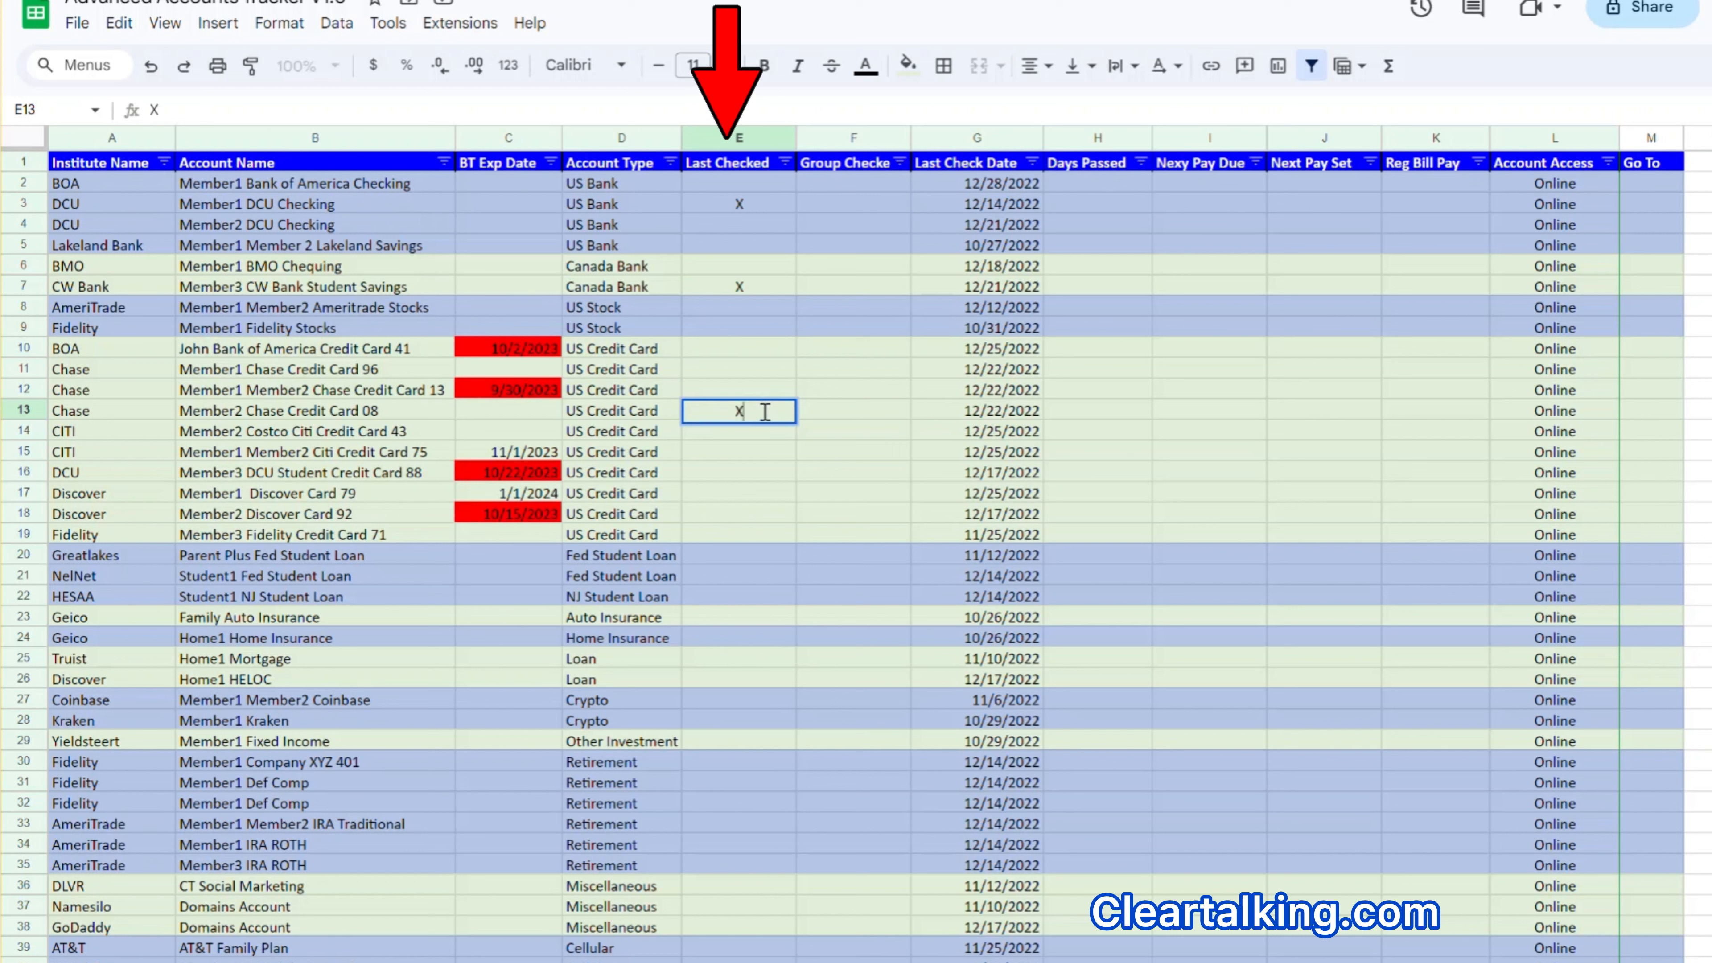
Put an X in Last Checked for the NelNet Student1 Fed Student Loan, Home1 Home Insurance and Home1 Mortgage accounts.
left_click(746, 496)
scroll(748, 496, "down", 2)
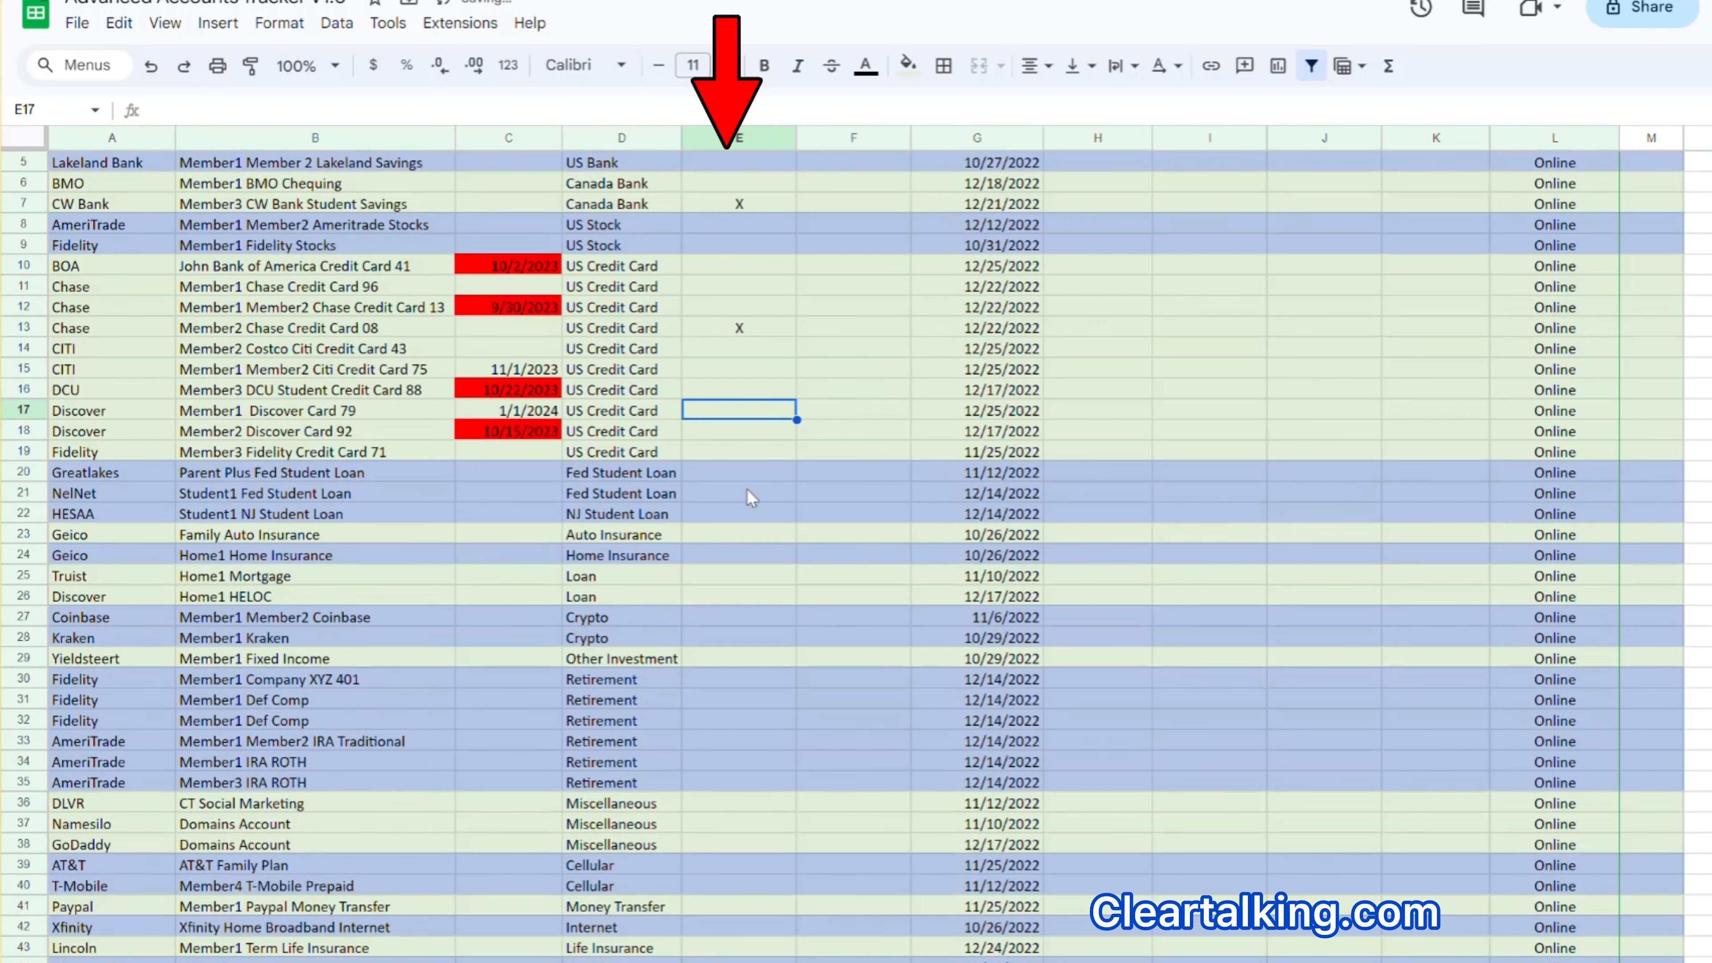
left_click(748, 493)
type("X")
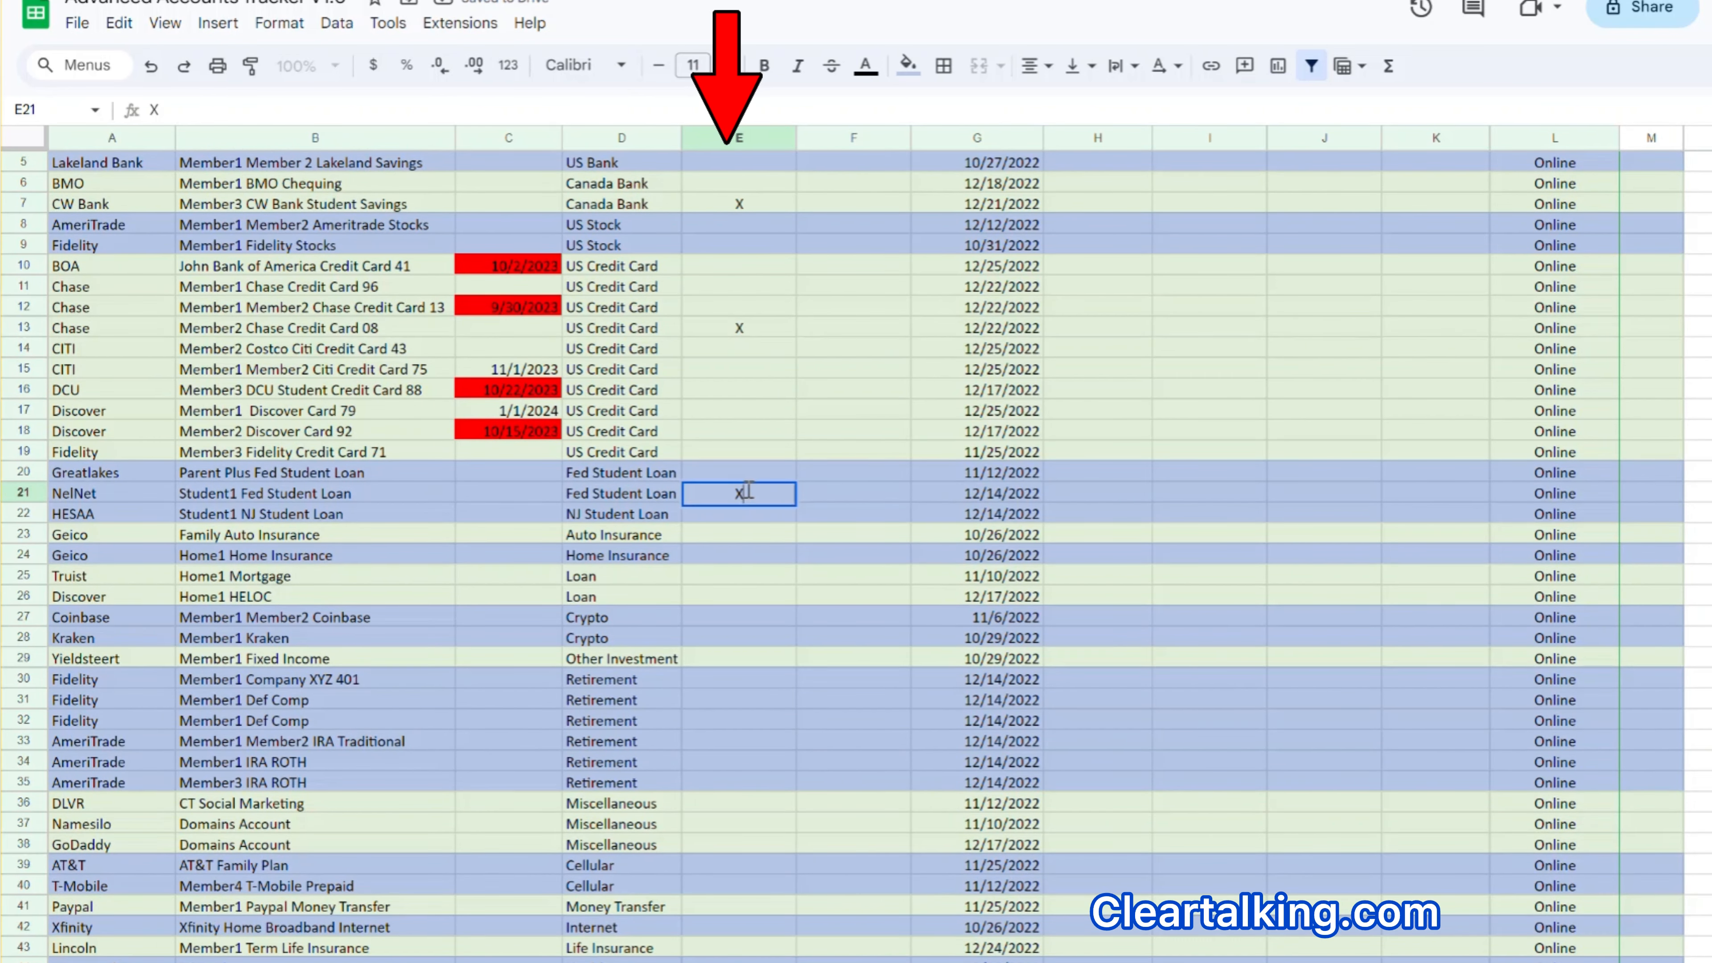
scroll(772, 439, "down", 2)
left_click(745, 454)
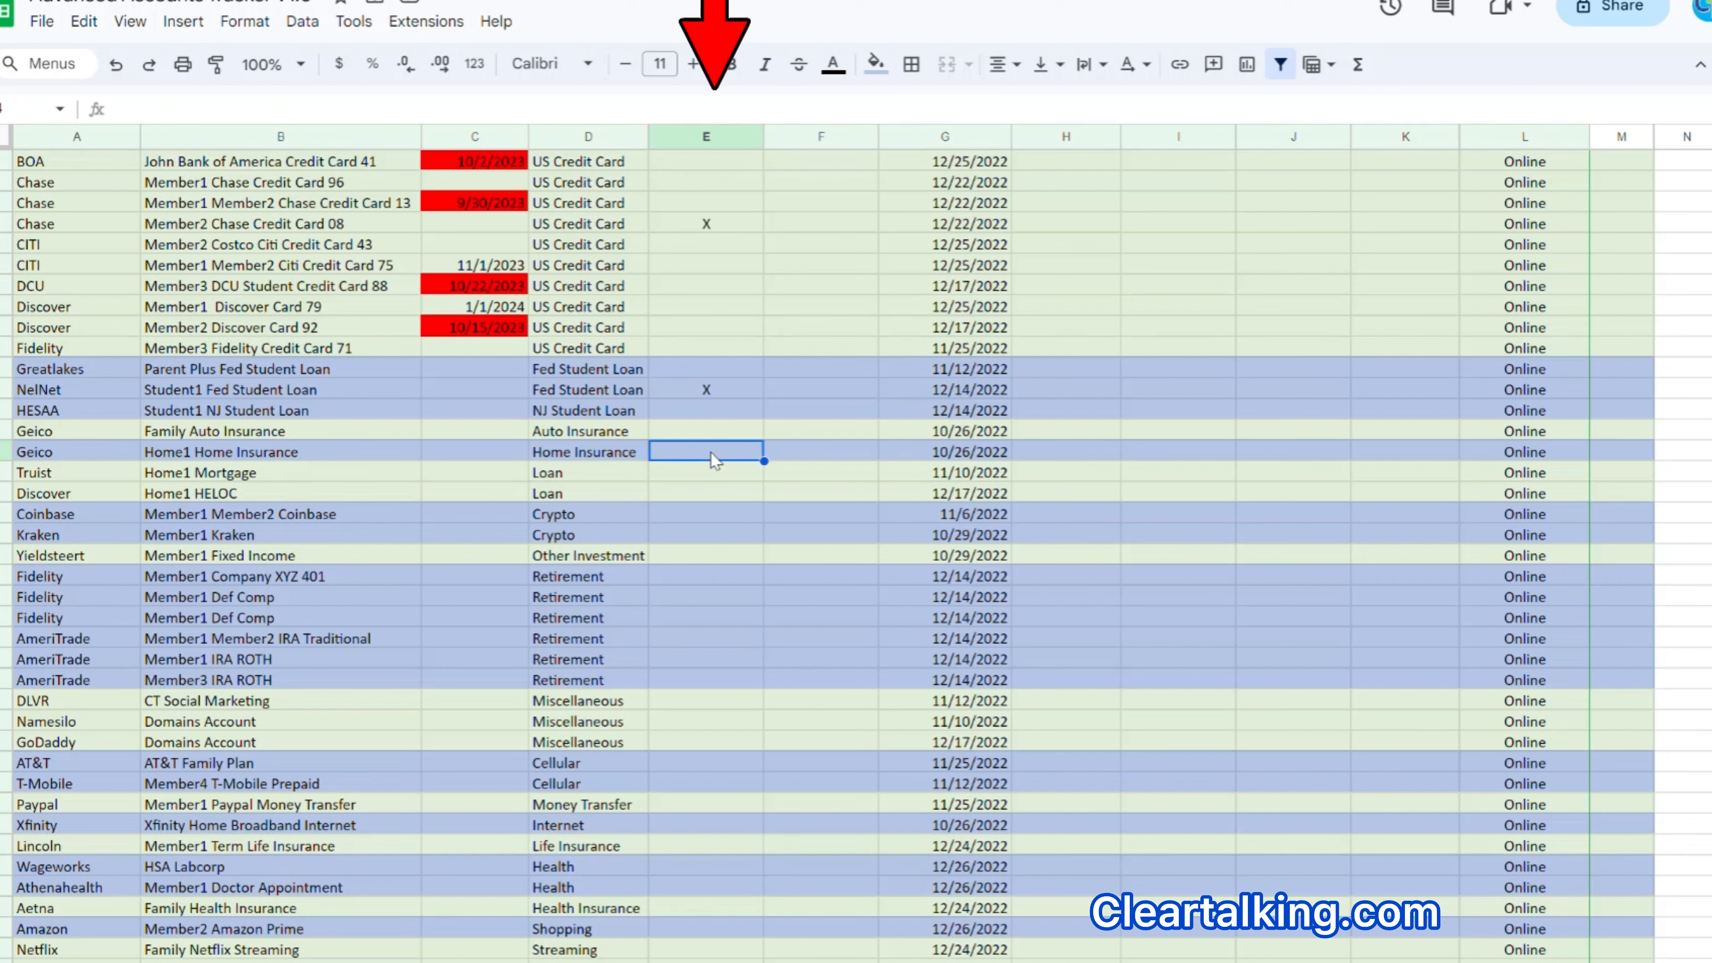
type("X")
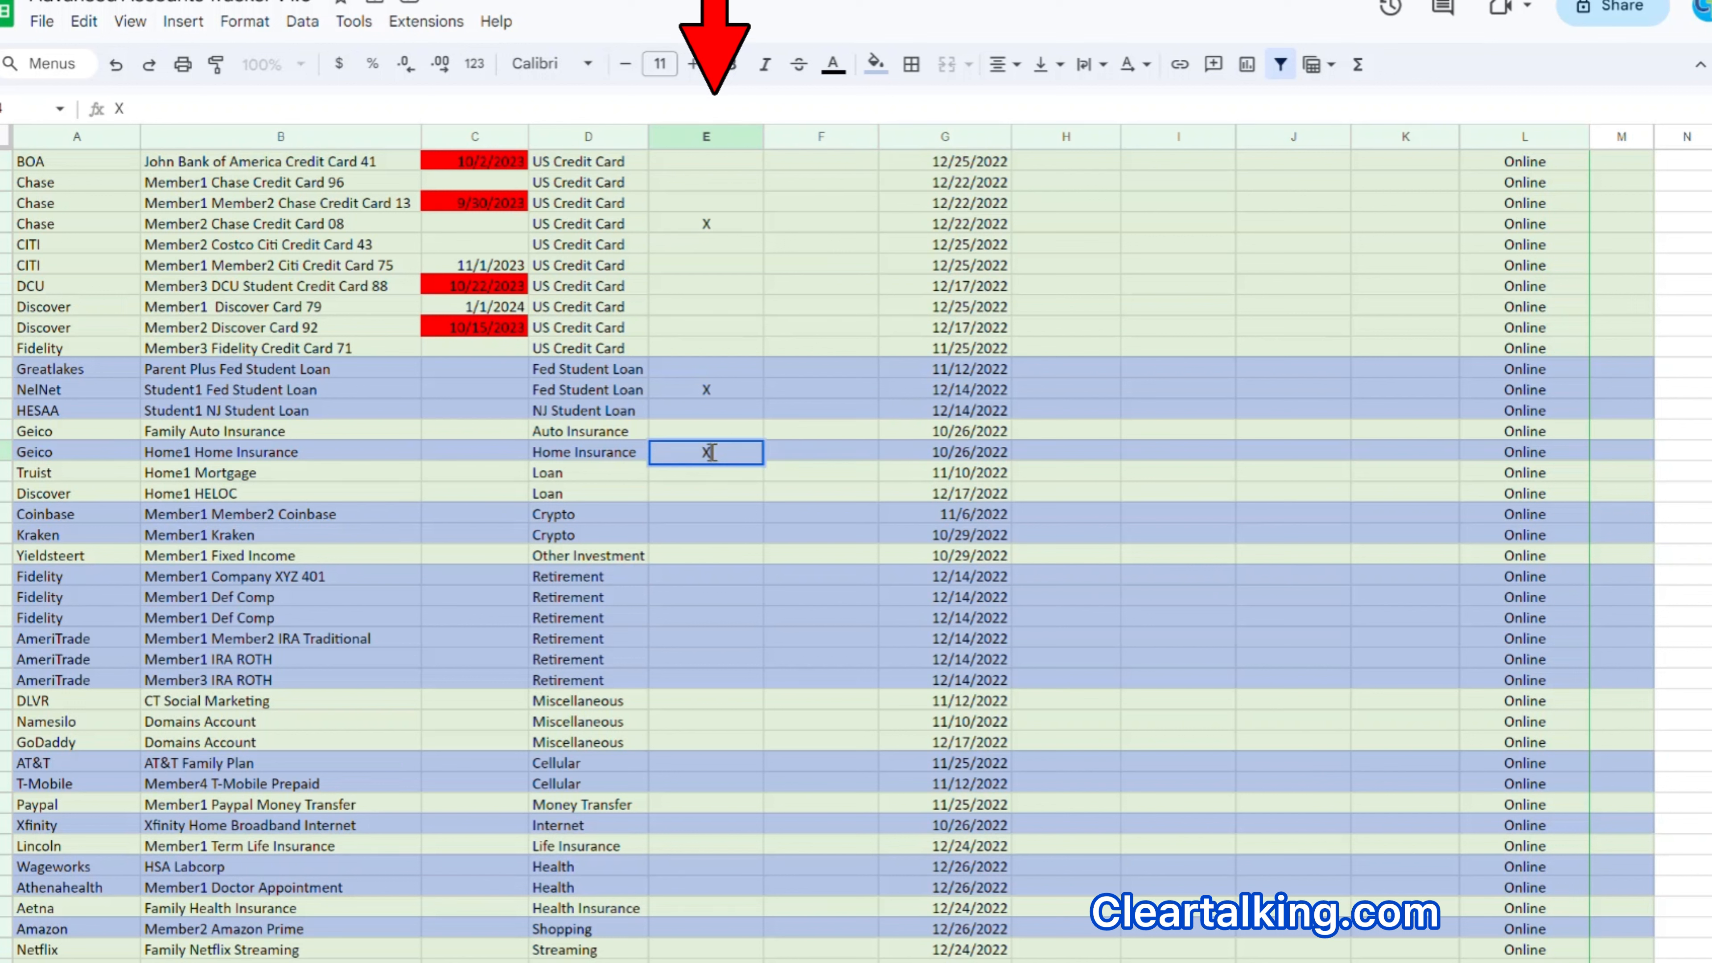
left_click(714, 476)
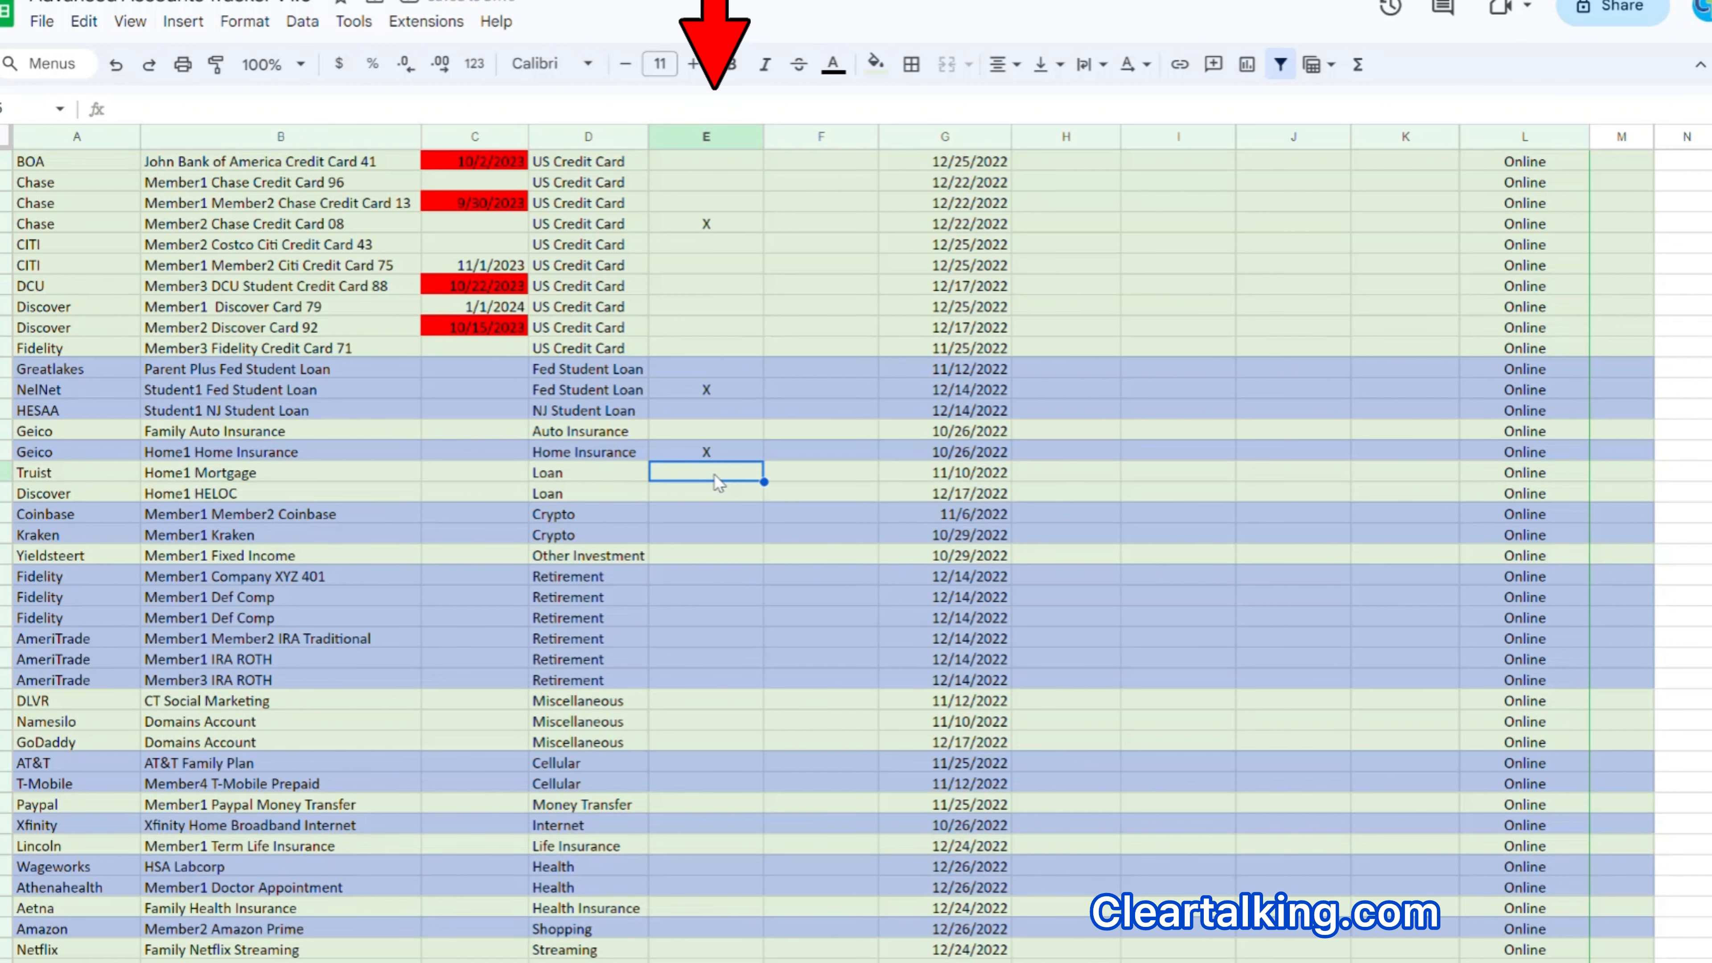
type("X")
Put an X in Last Checked for the Member1 Kraken and Member1 Member2 IRA Traditional accounts.
left_click(719, 539)
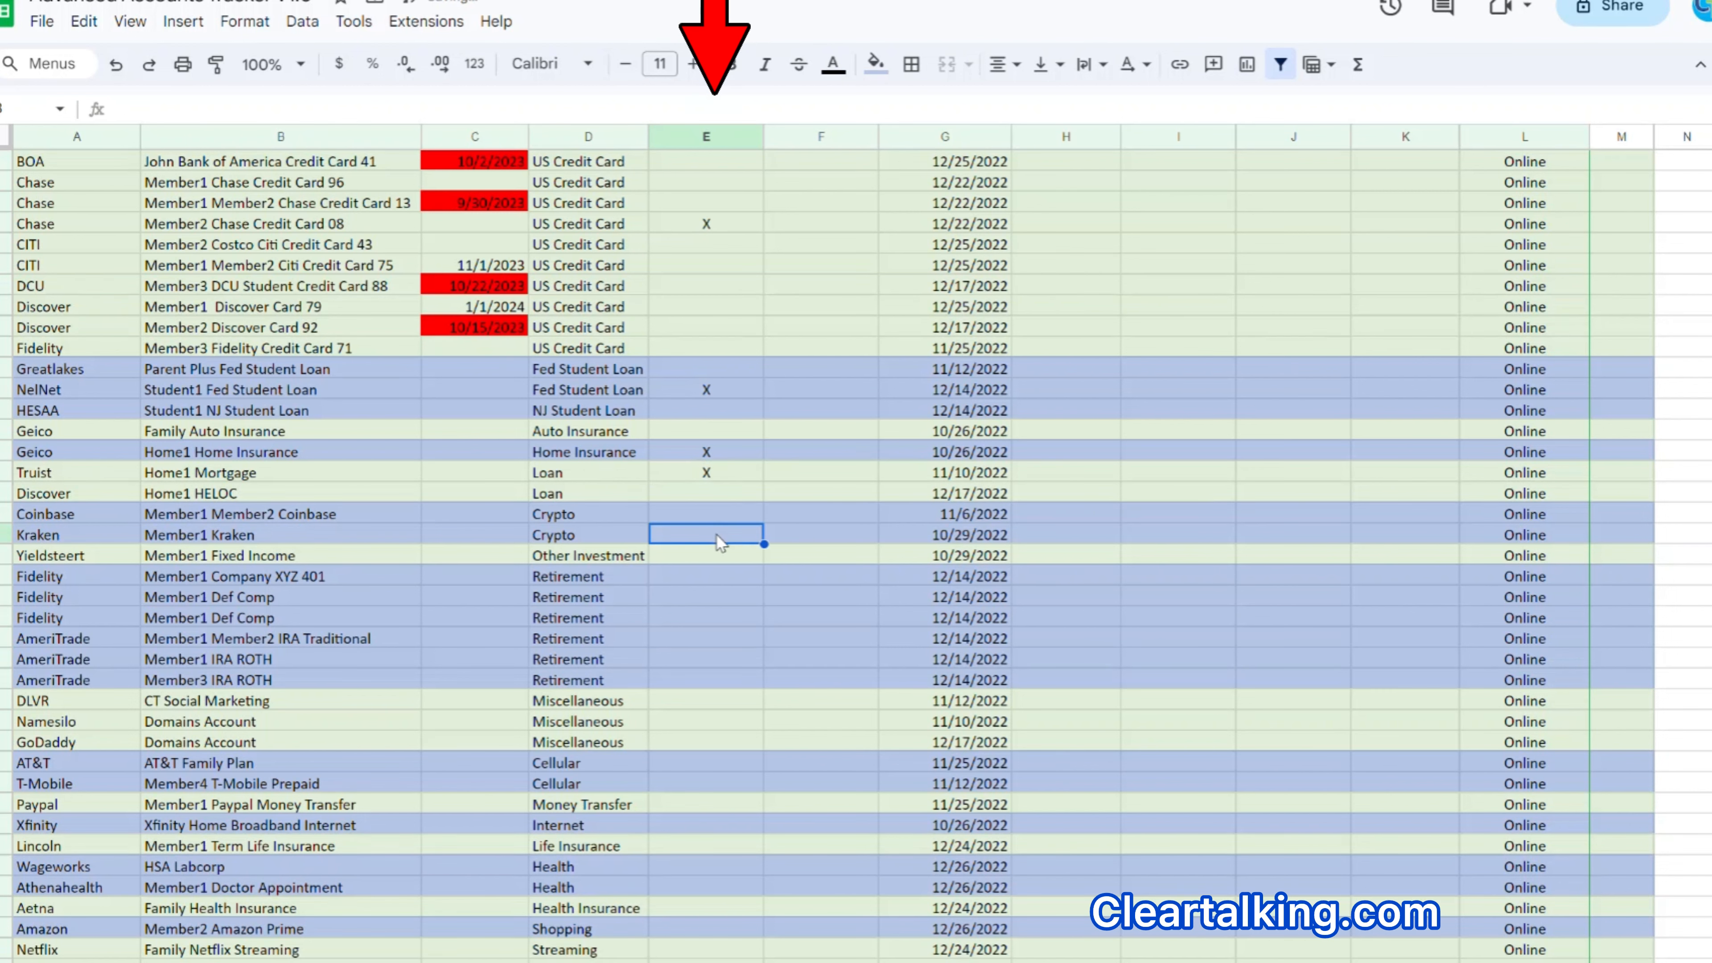
type("X")
left_click(723, 643)
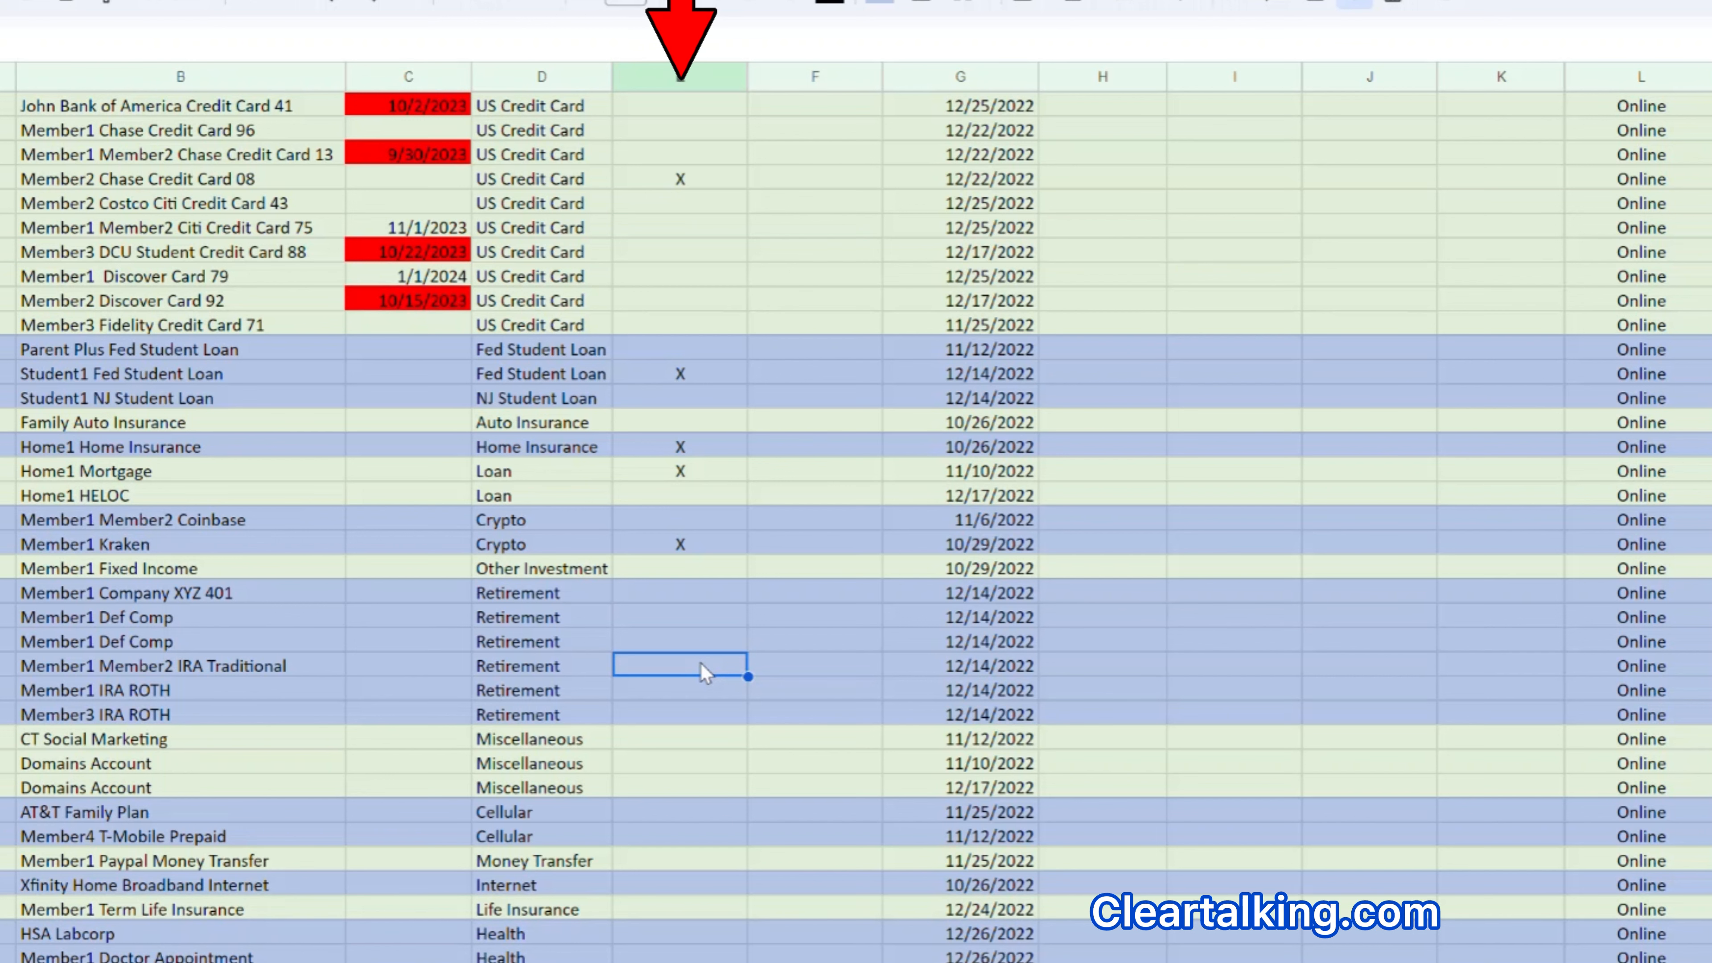
type("X")
left_click(700, 765)
scroll(699, 735, "down", 5)
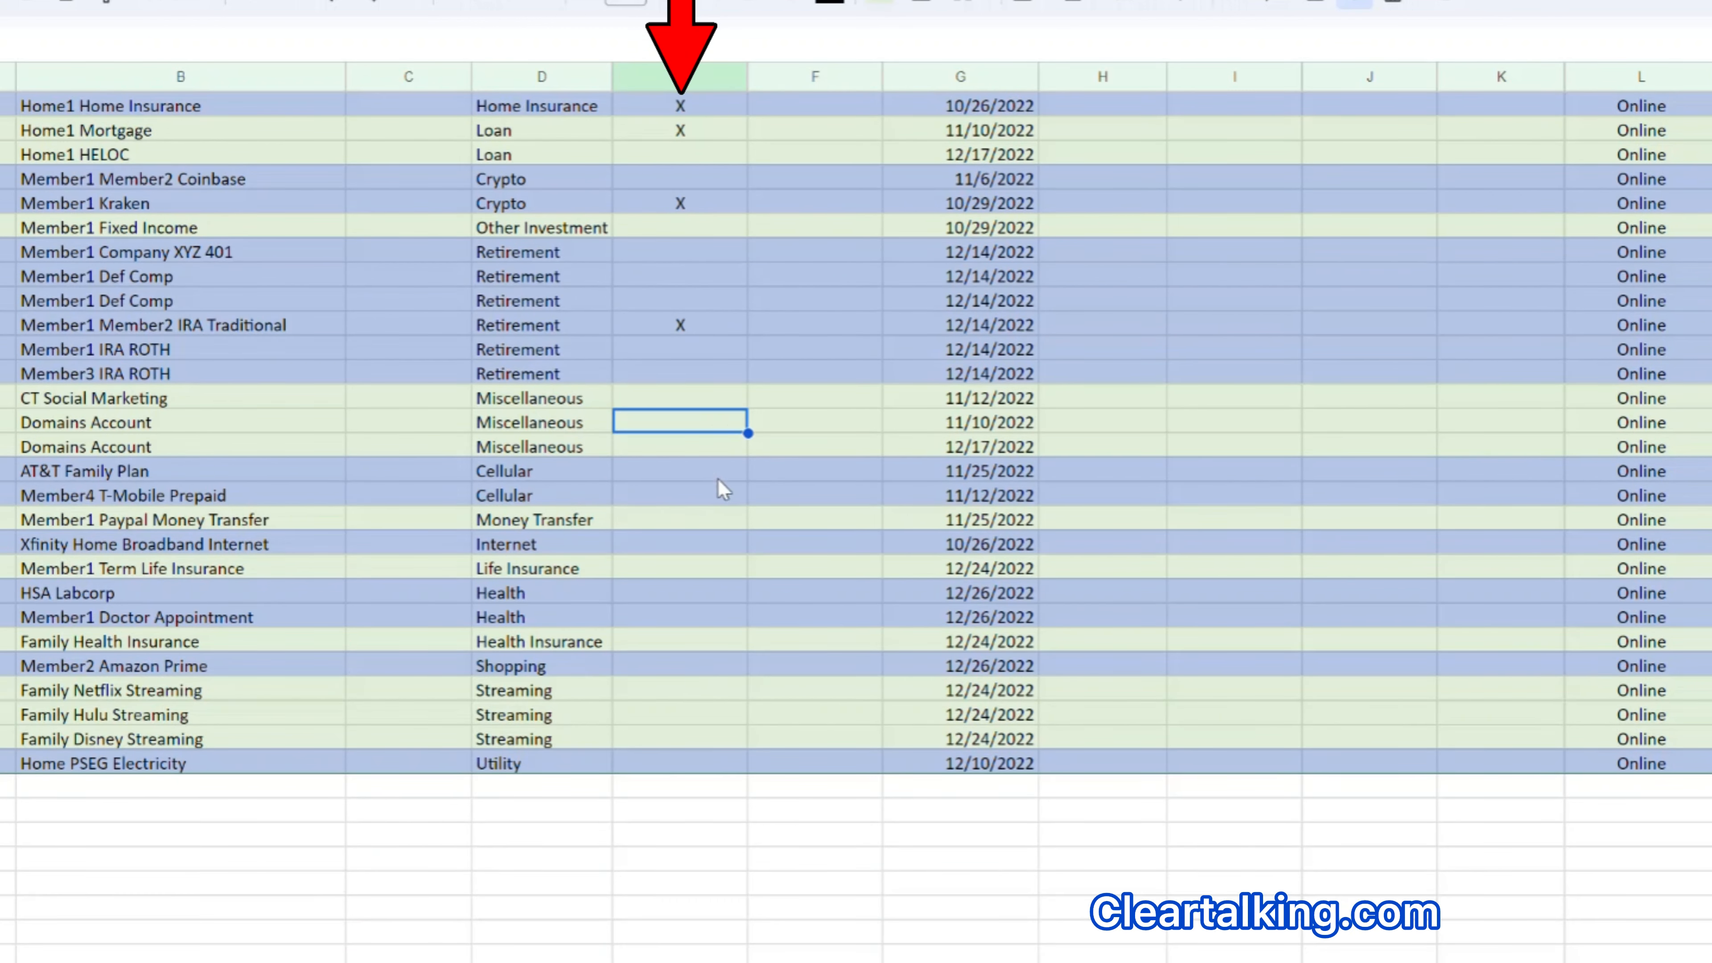
Put an X in Last Checked for the Namesilo Domains Account, Member4 T-Mobile Prepaid, Xfinity Home Broadband Internet and Member1 Term Life Insurance.
type("X")
left_click(706, 492)
type("X")
left_click(702, 568)
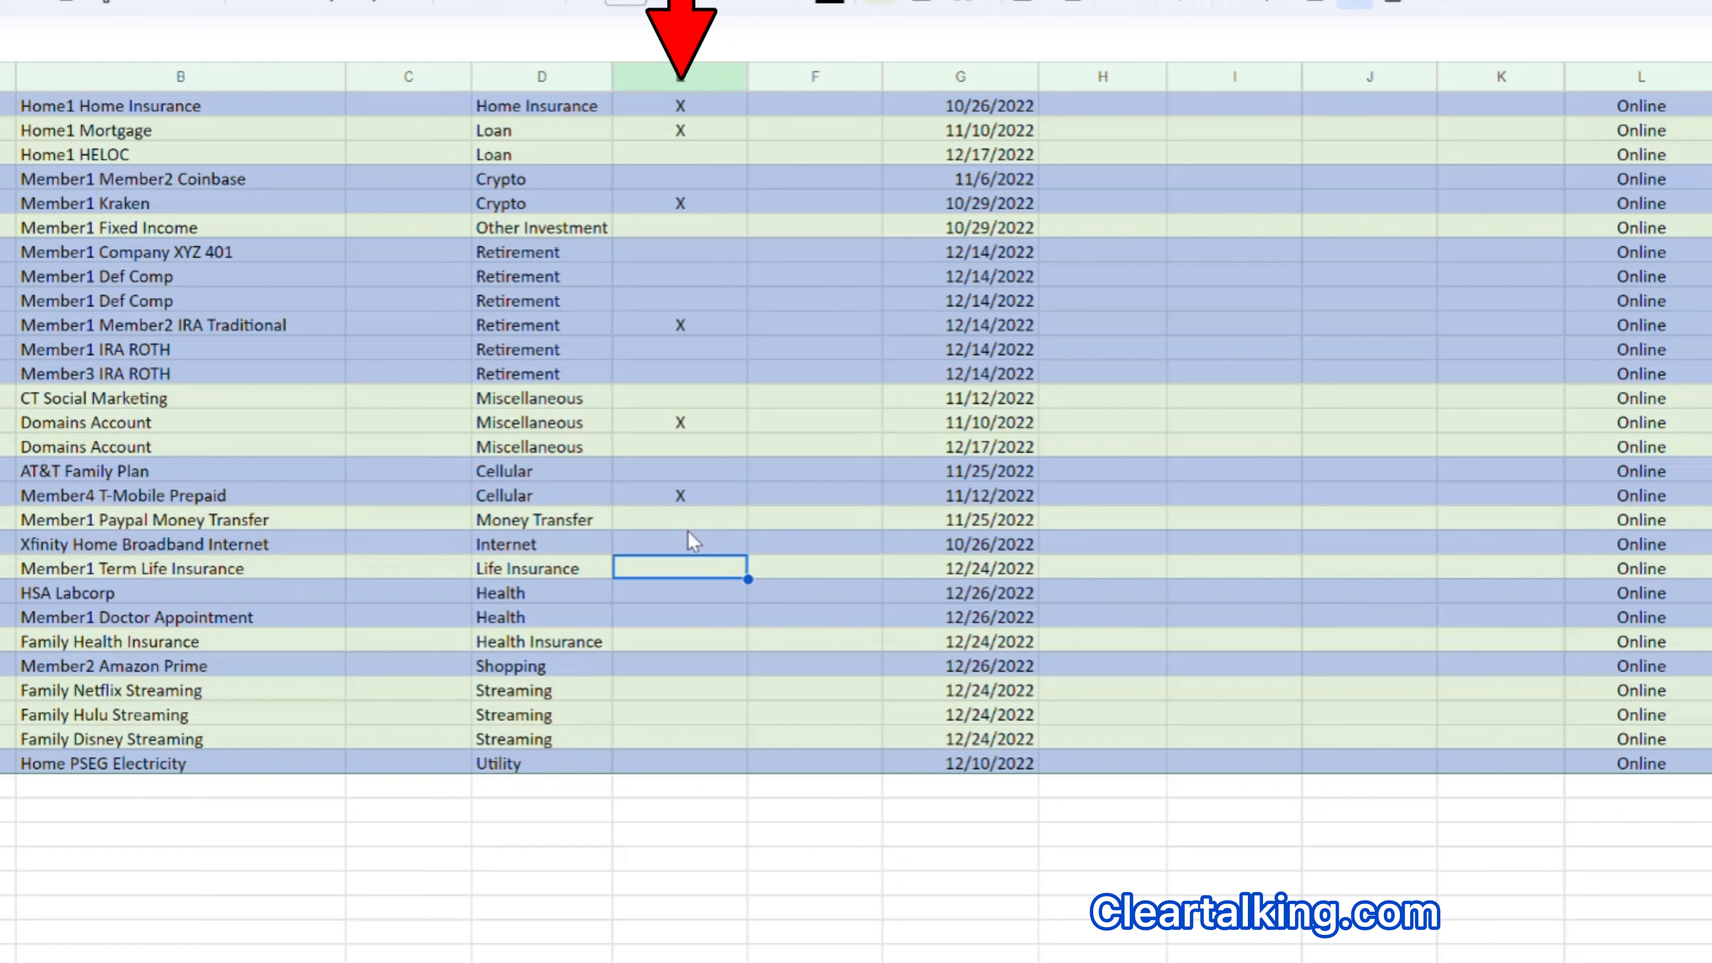
left_click(694, 543)
type("X")
left_click(683, 571)
type("X")
Put an X in Last Checked for Member1 Doctor Appointment, Member2 Amazon Prime, Family Disney Streaming and Home PSEG Electricity.
left_click(686, 613)
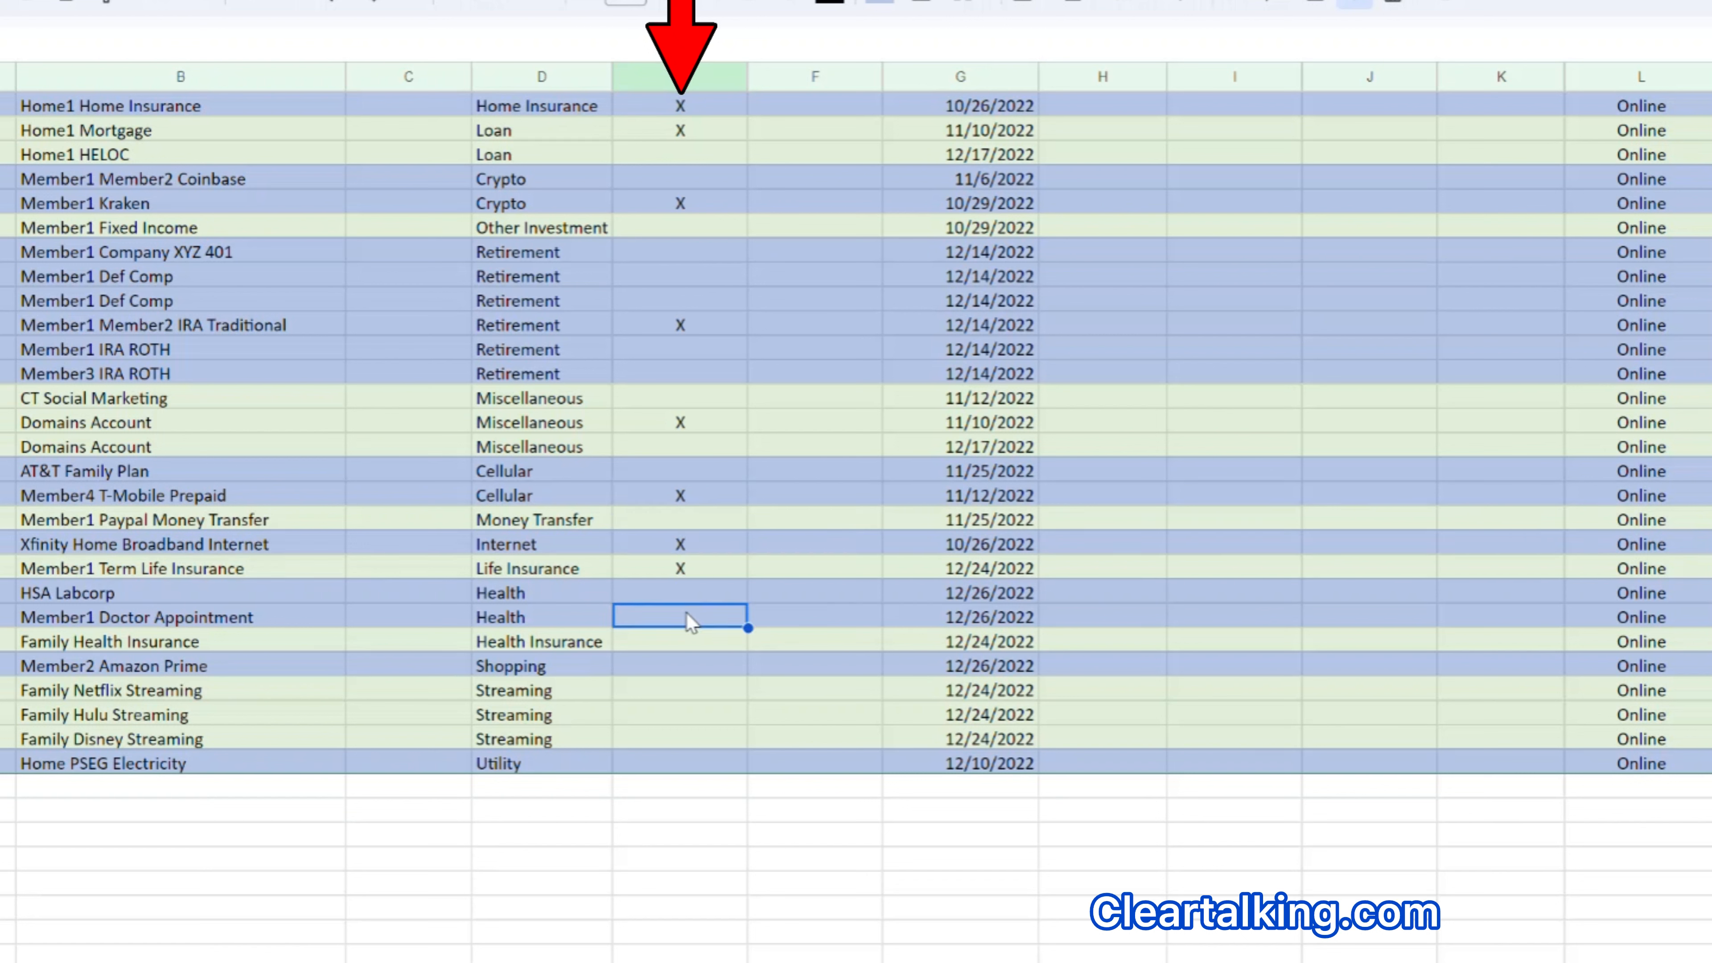
type("X")
left_click(666, 669)
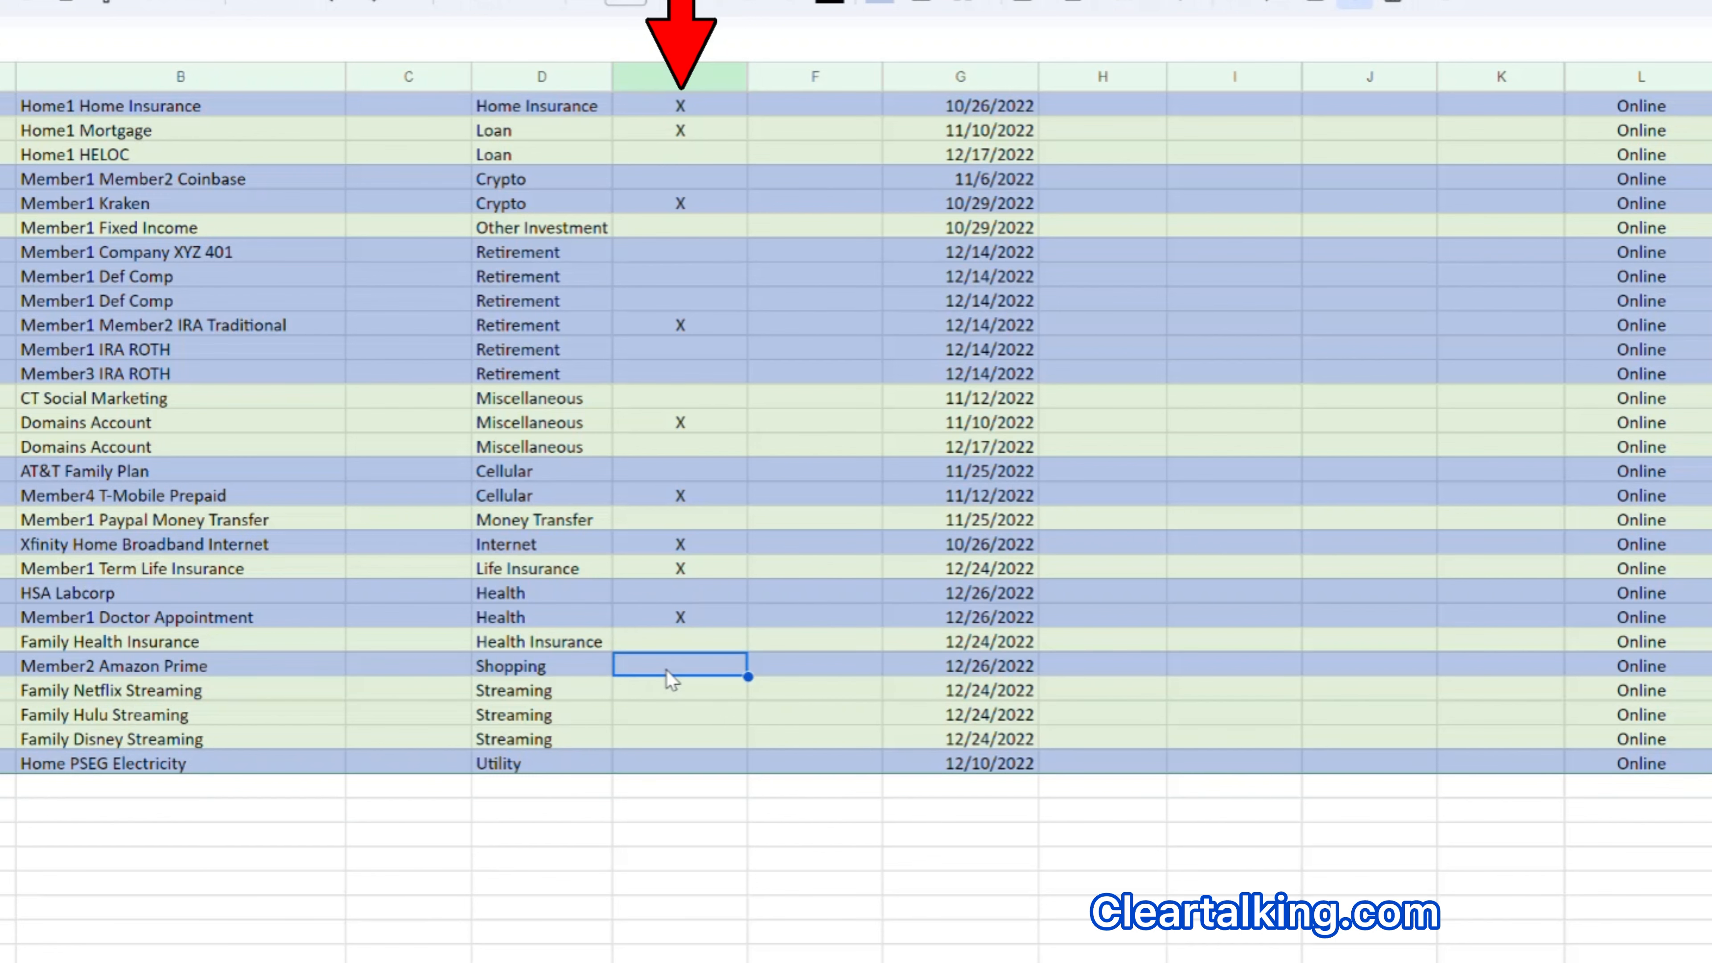
type("X")
left_click(679, 736)
type("X")
key("Return")
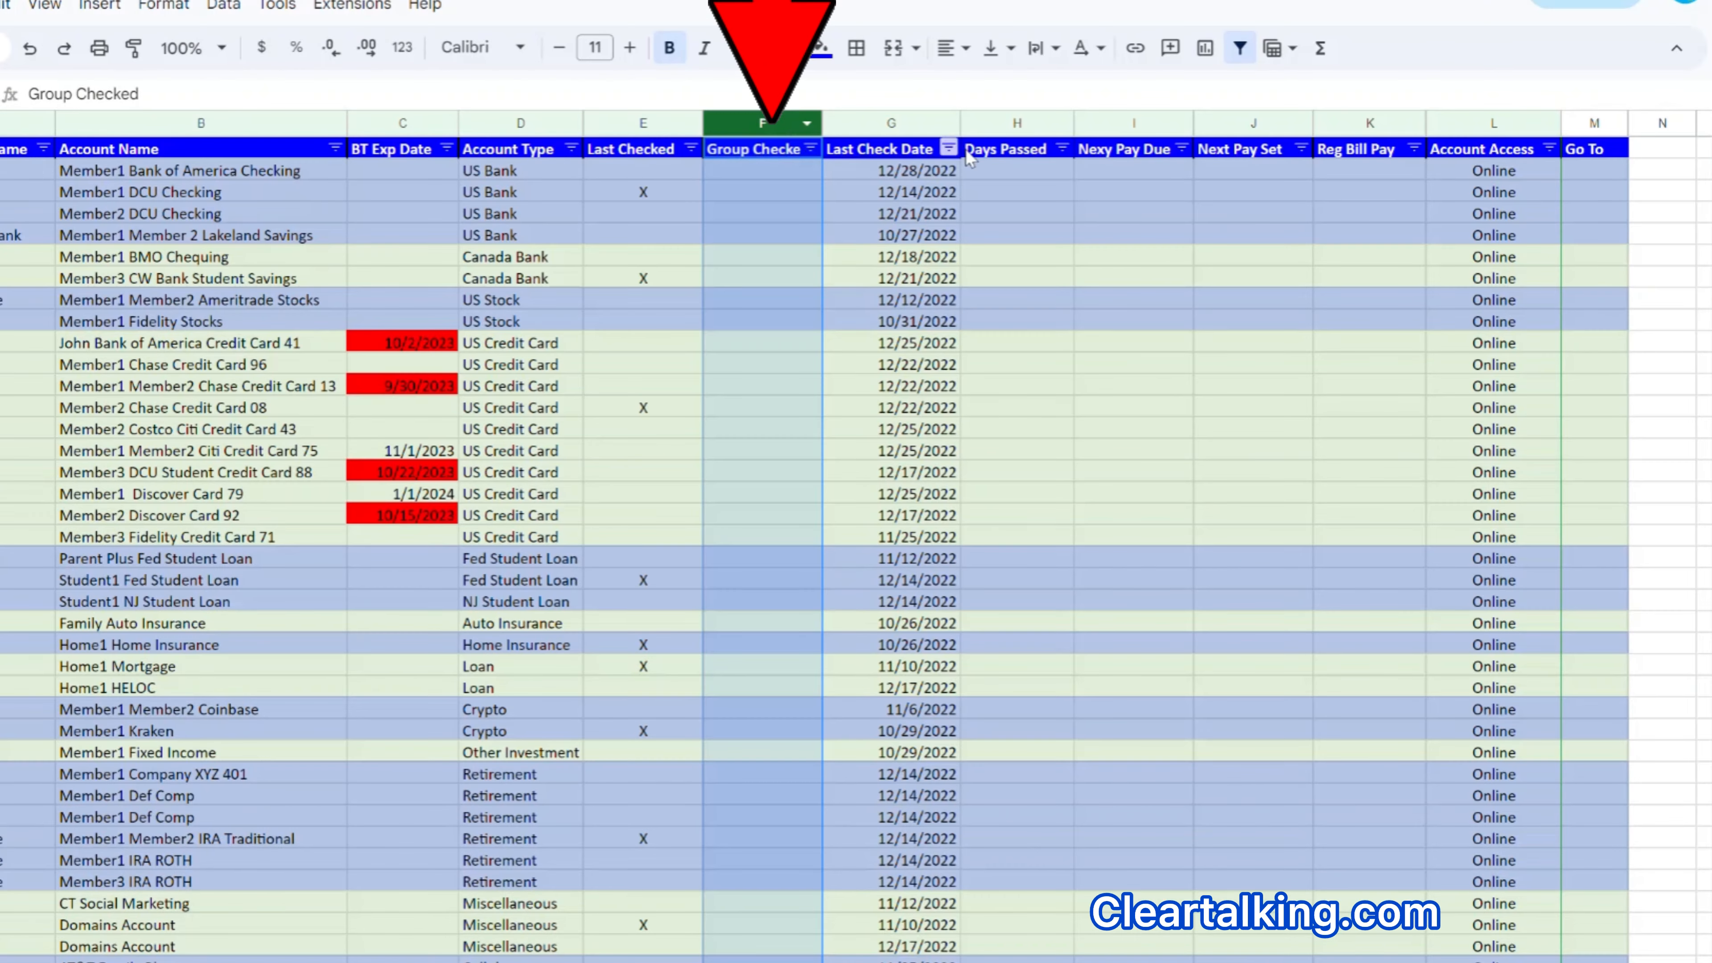
Center-align the whole Group Checked column, then set its header cell F1 back to left alignment.
left_click(963, 48)
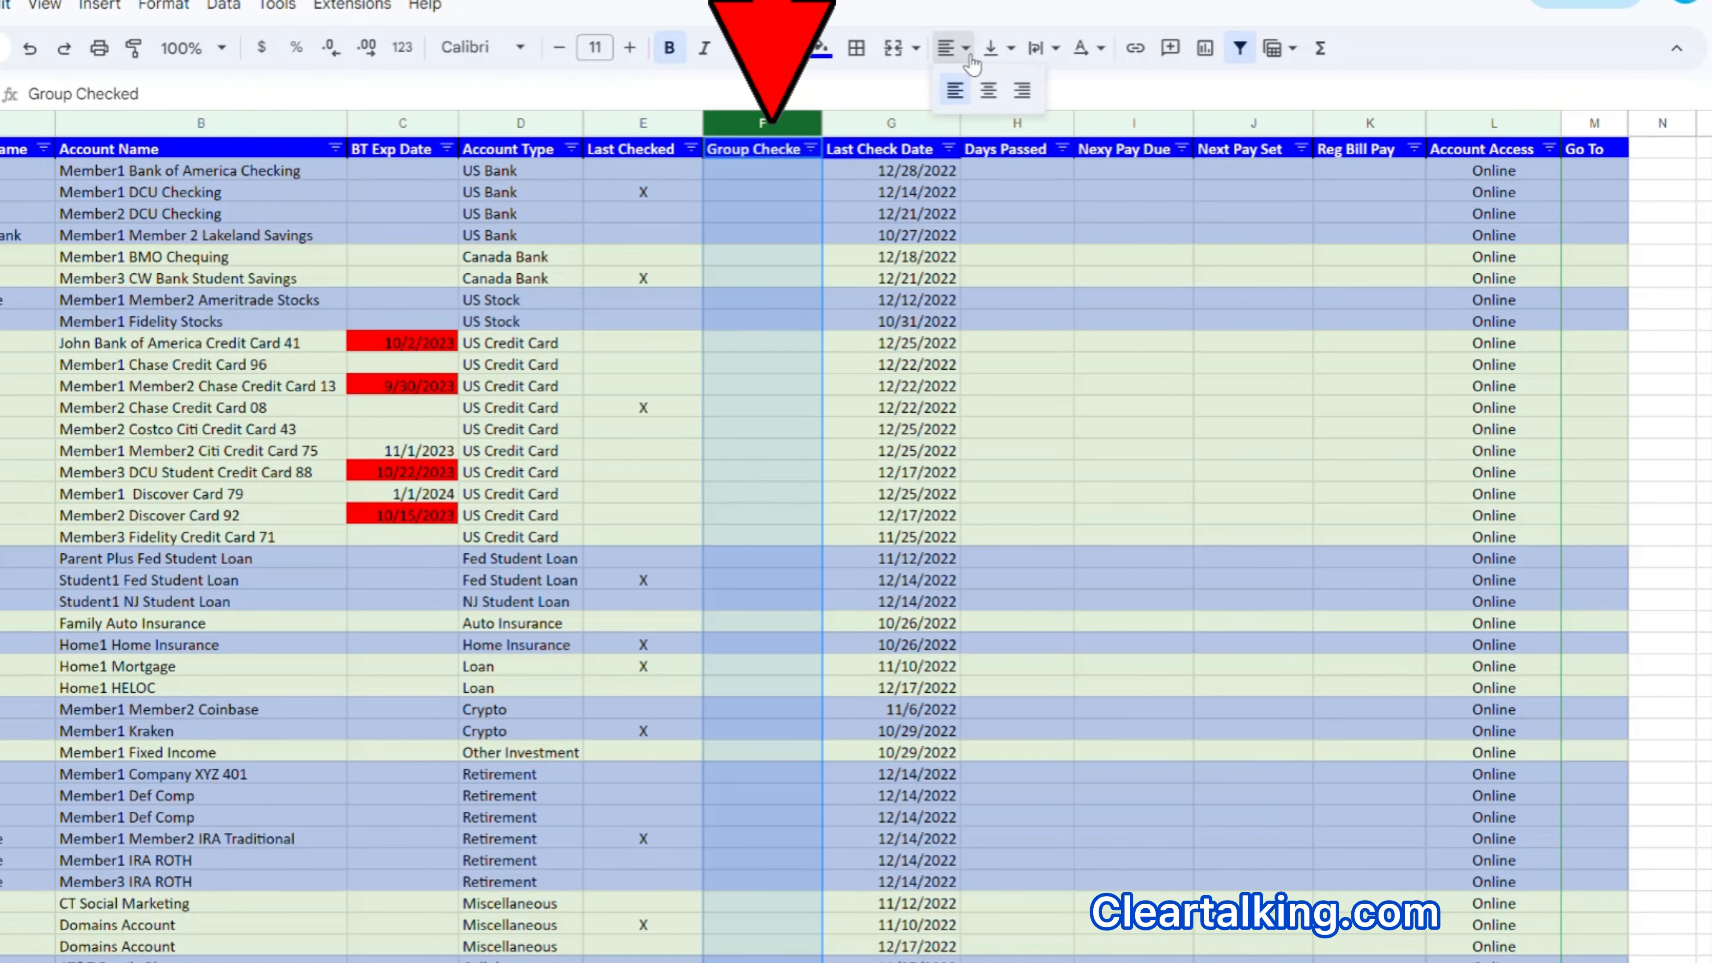
left_click(987, 89)
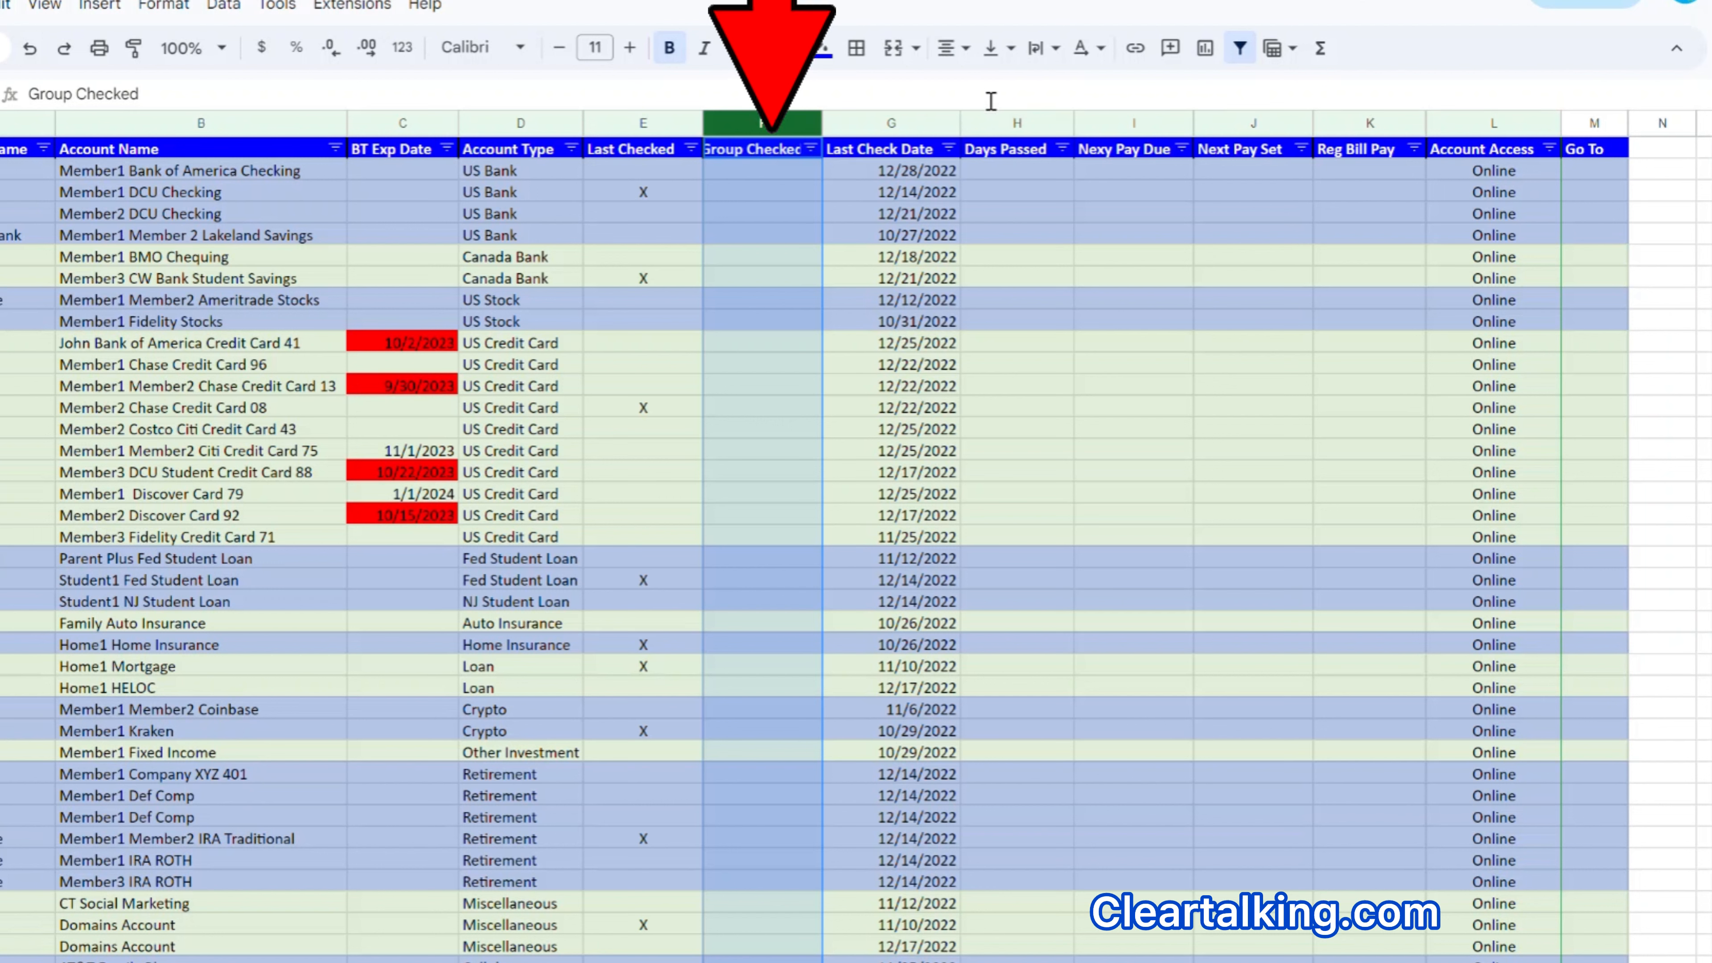
left_click(772, 155)
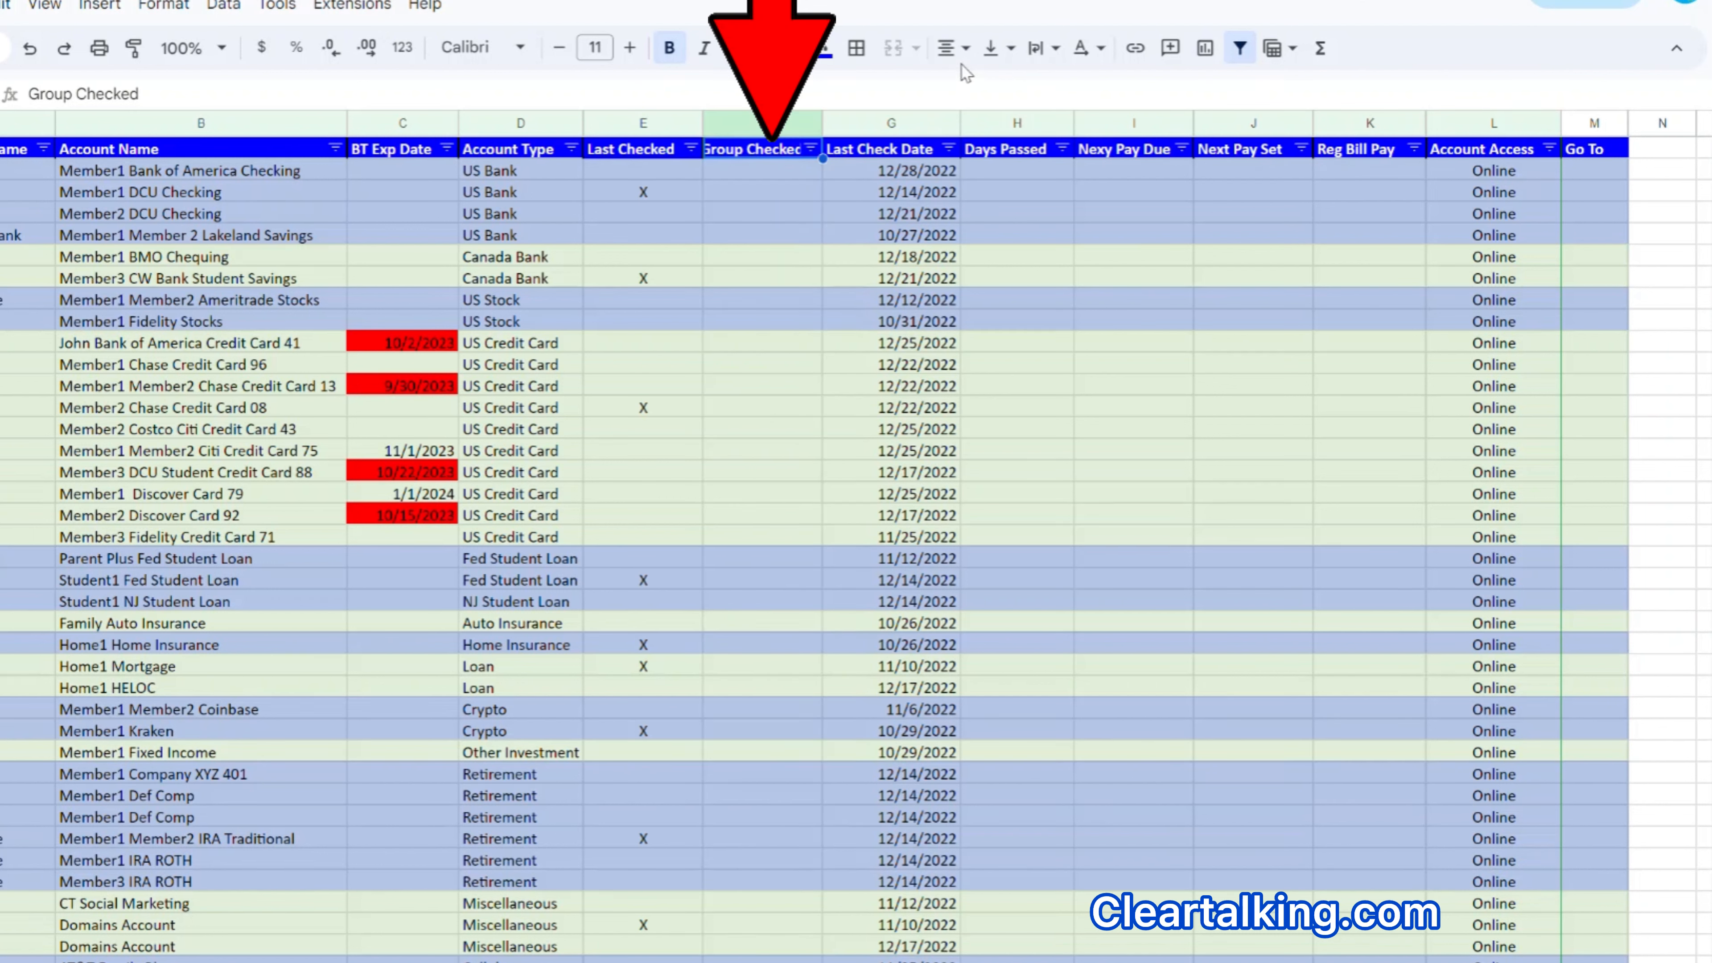
left_click(949, 47)
left_click(954, 91)
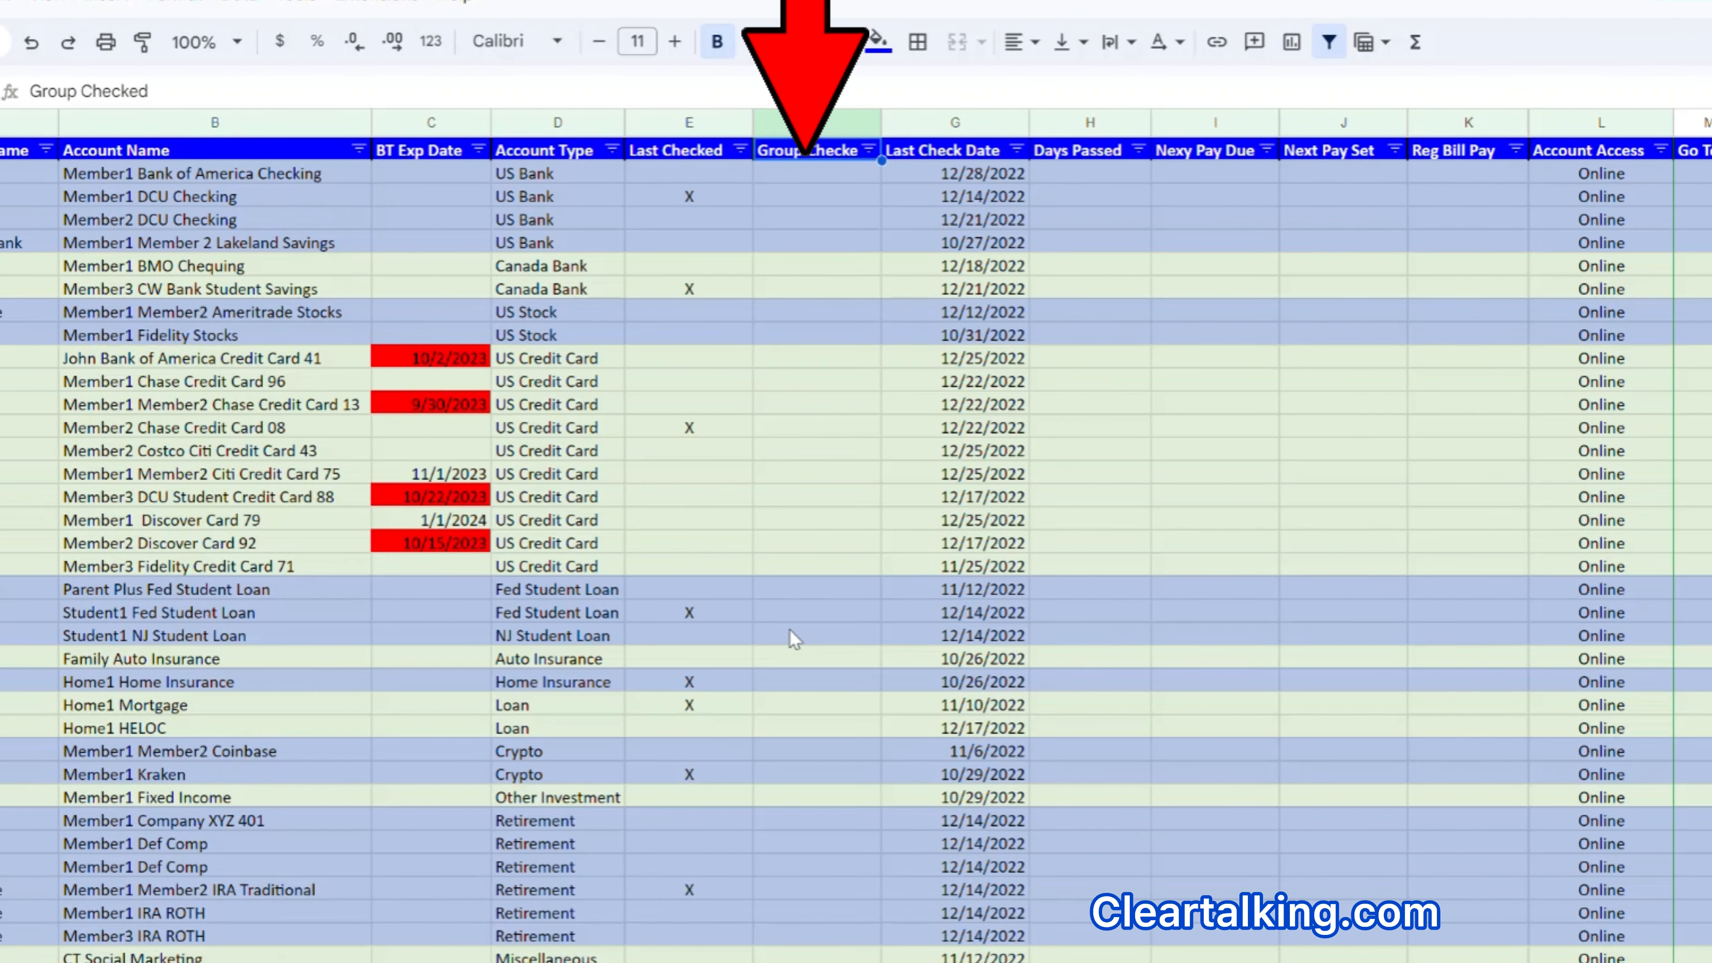
Put an X in Group Checked for the NelNet Student1 Fed Student Loan account.
left_click(803, 611)
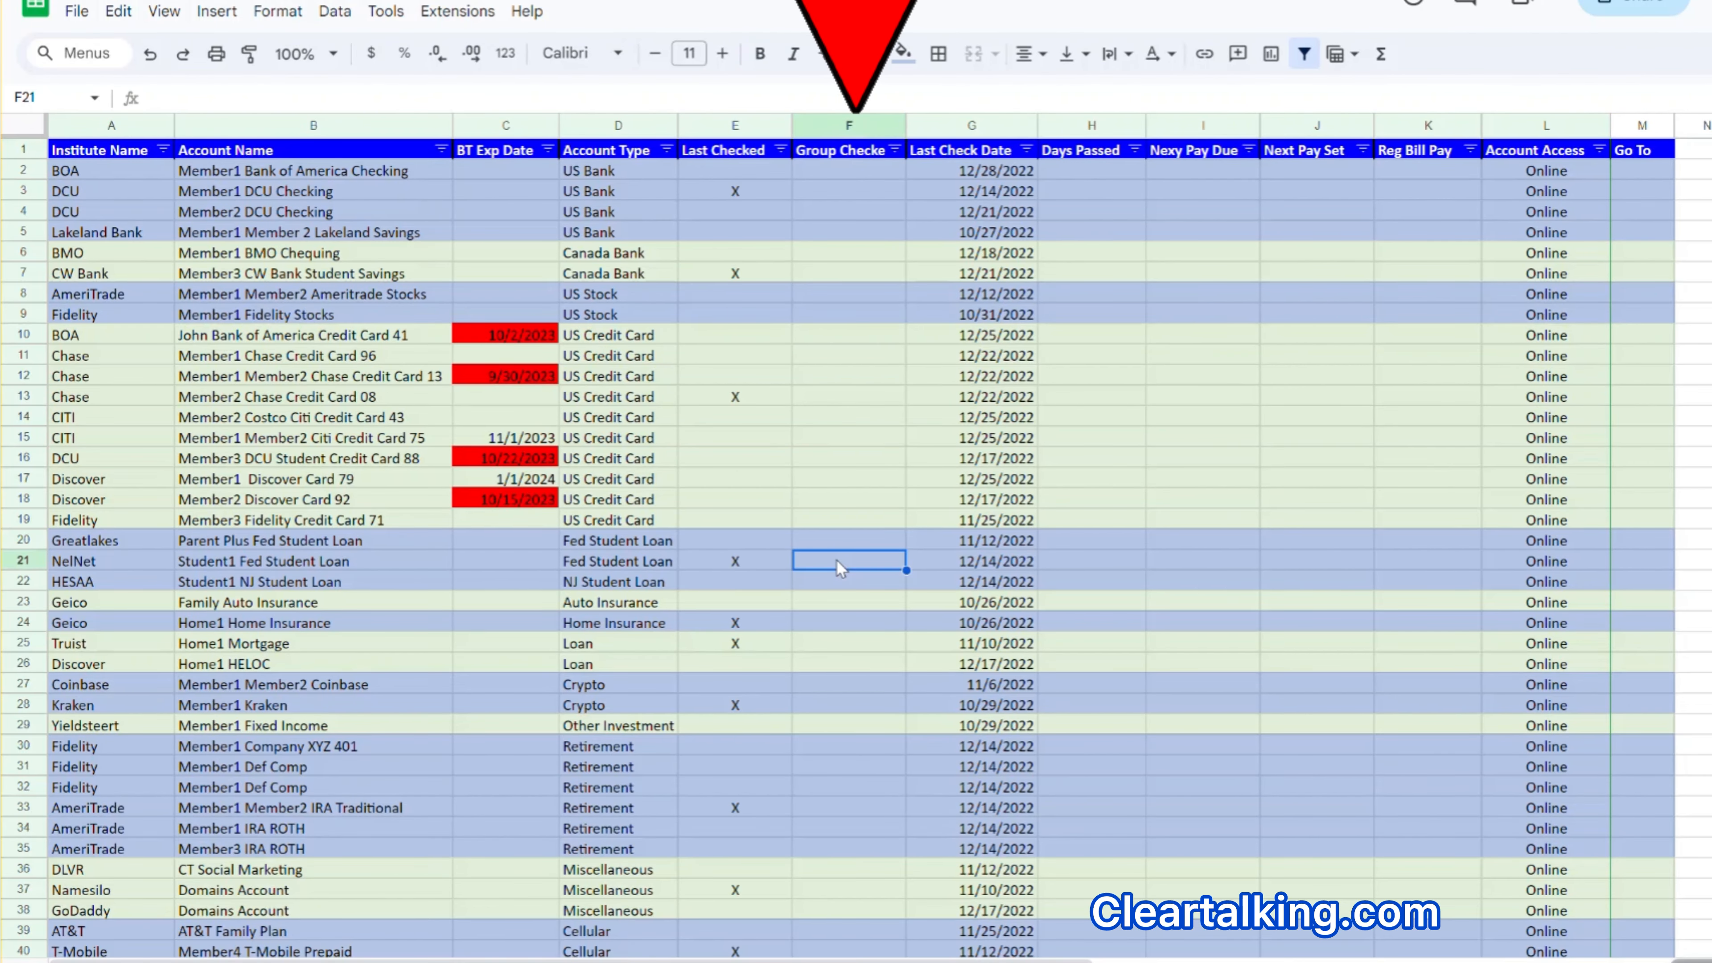
type("X")
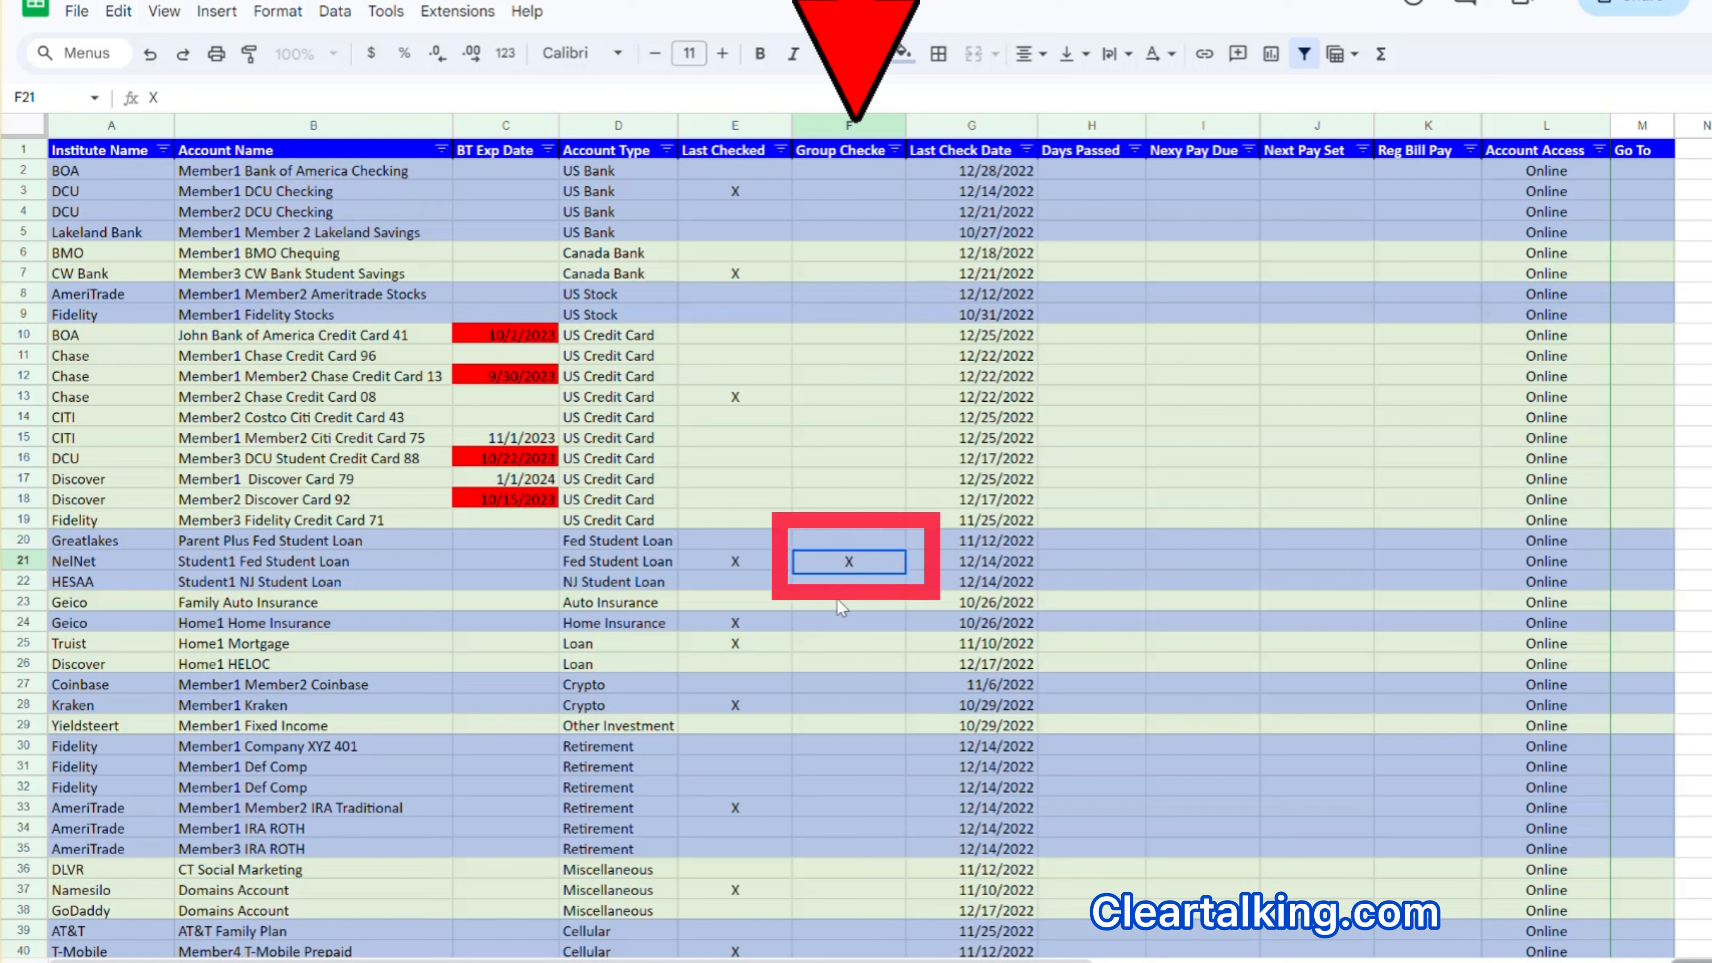
left_click(838, 601)
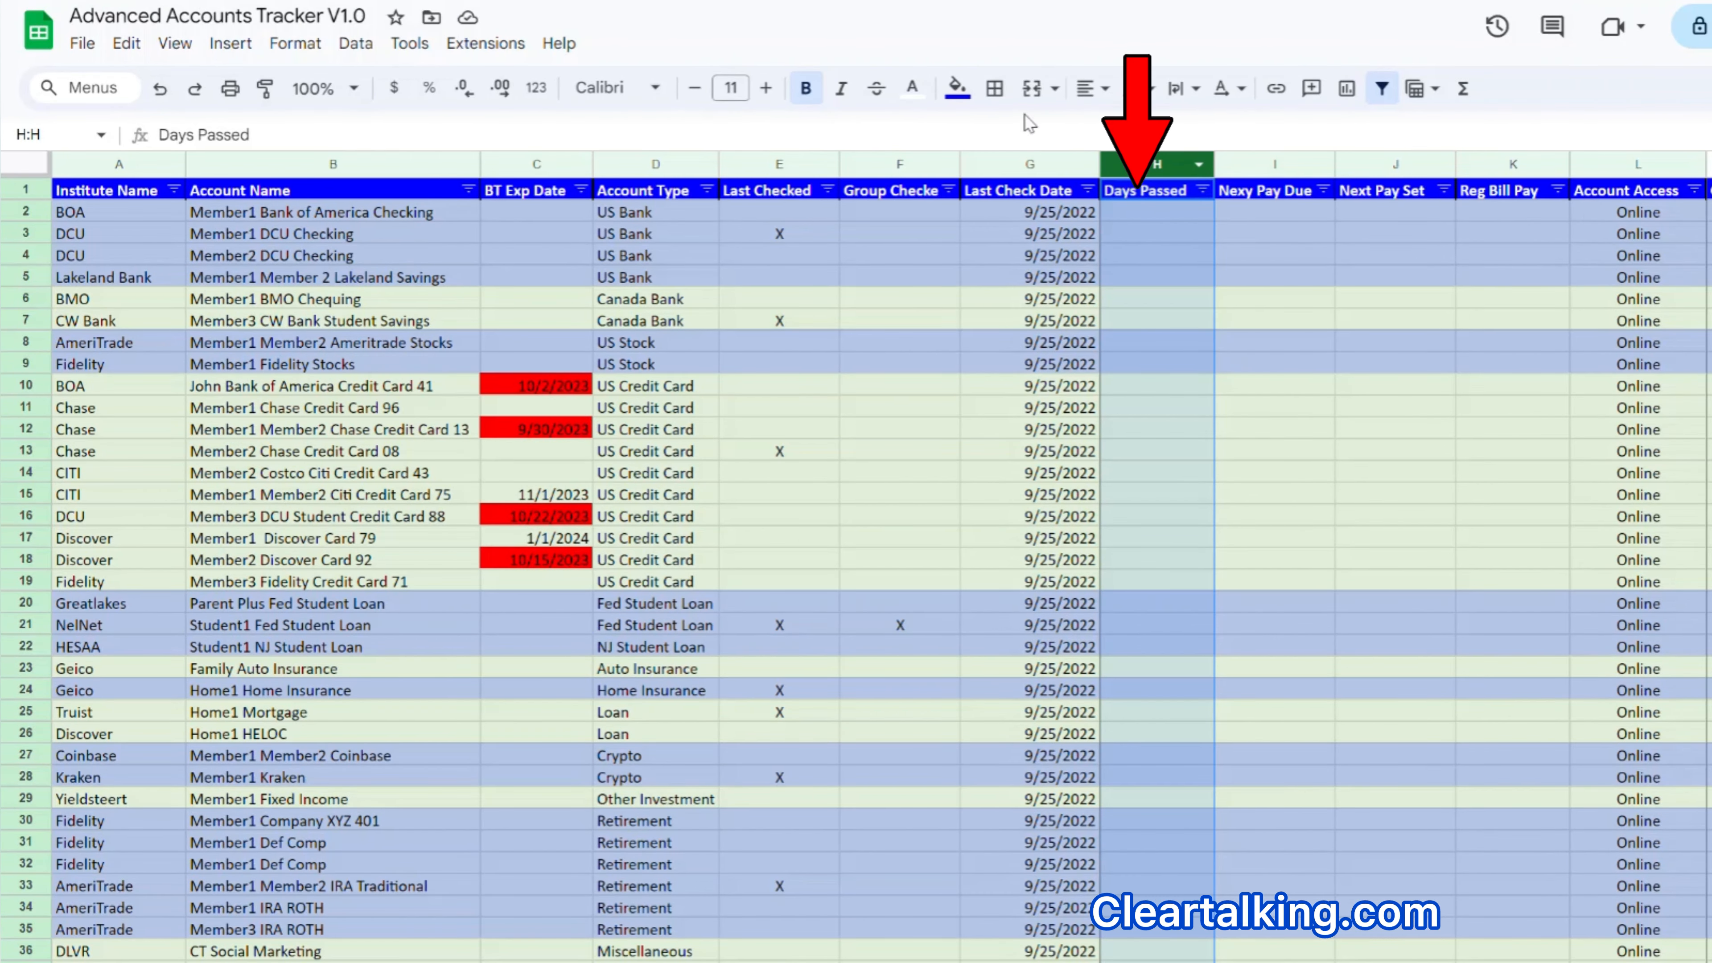
Apply the custom number format 0 to the whole Days Passed column.
left_click(297, 44)
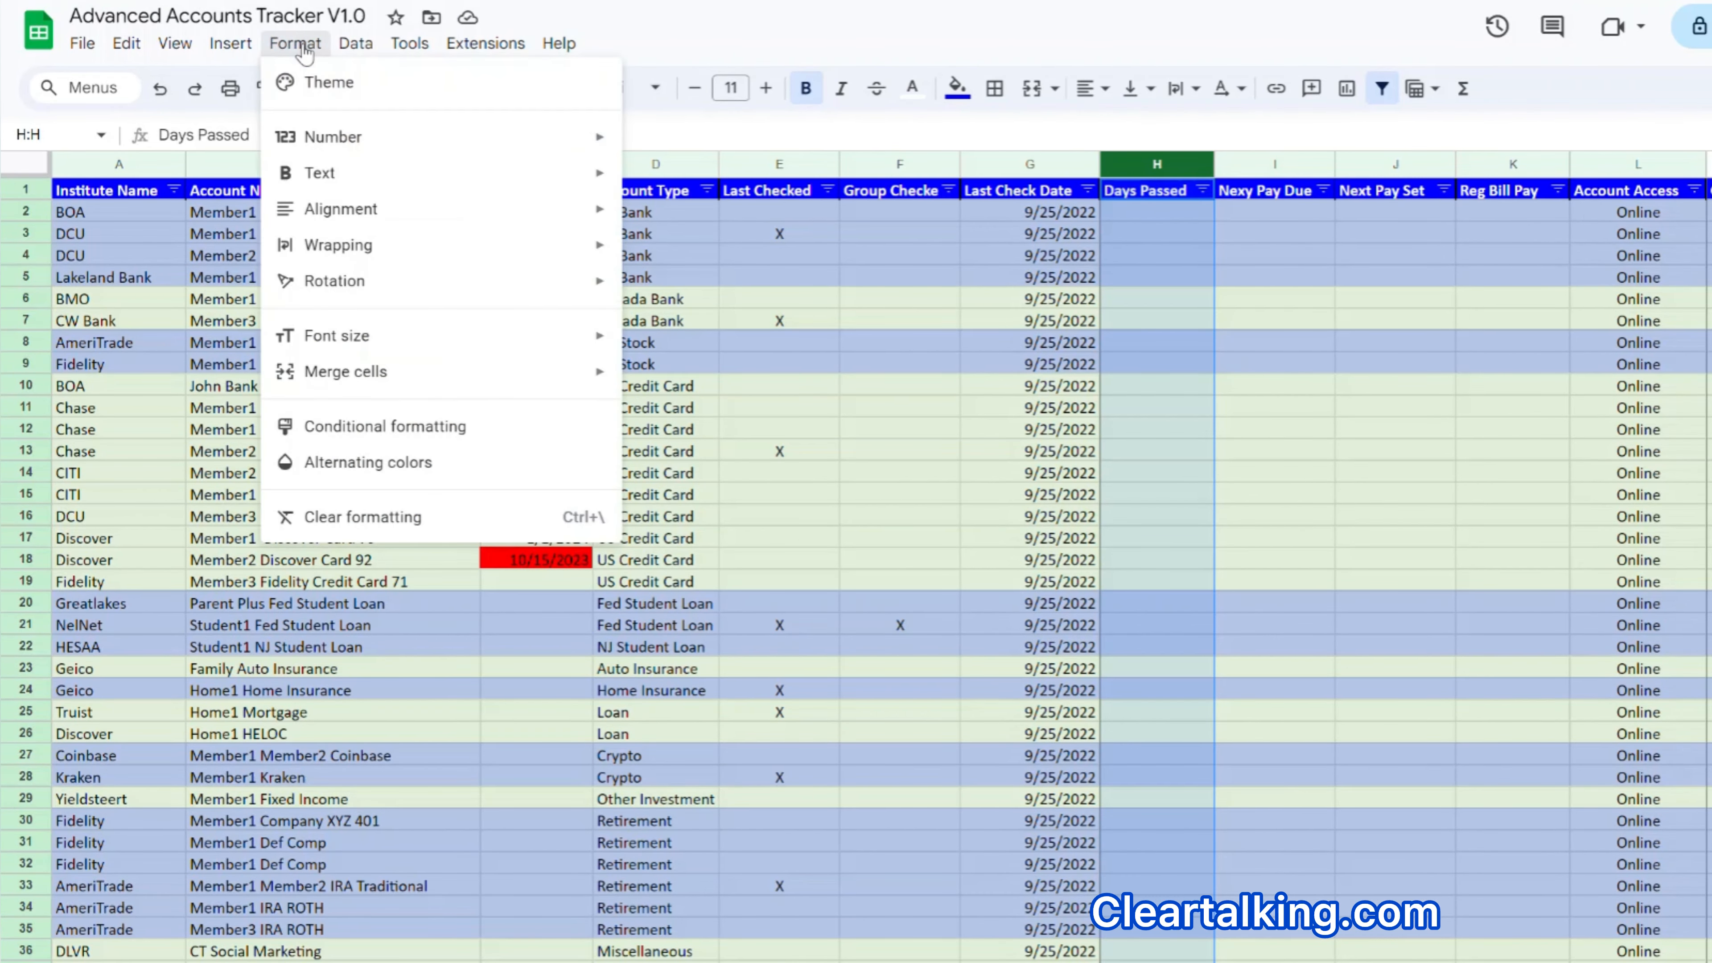
mouse_move(310, 140)
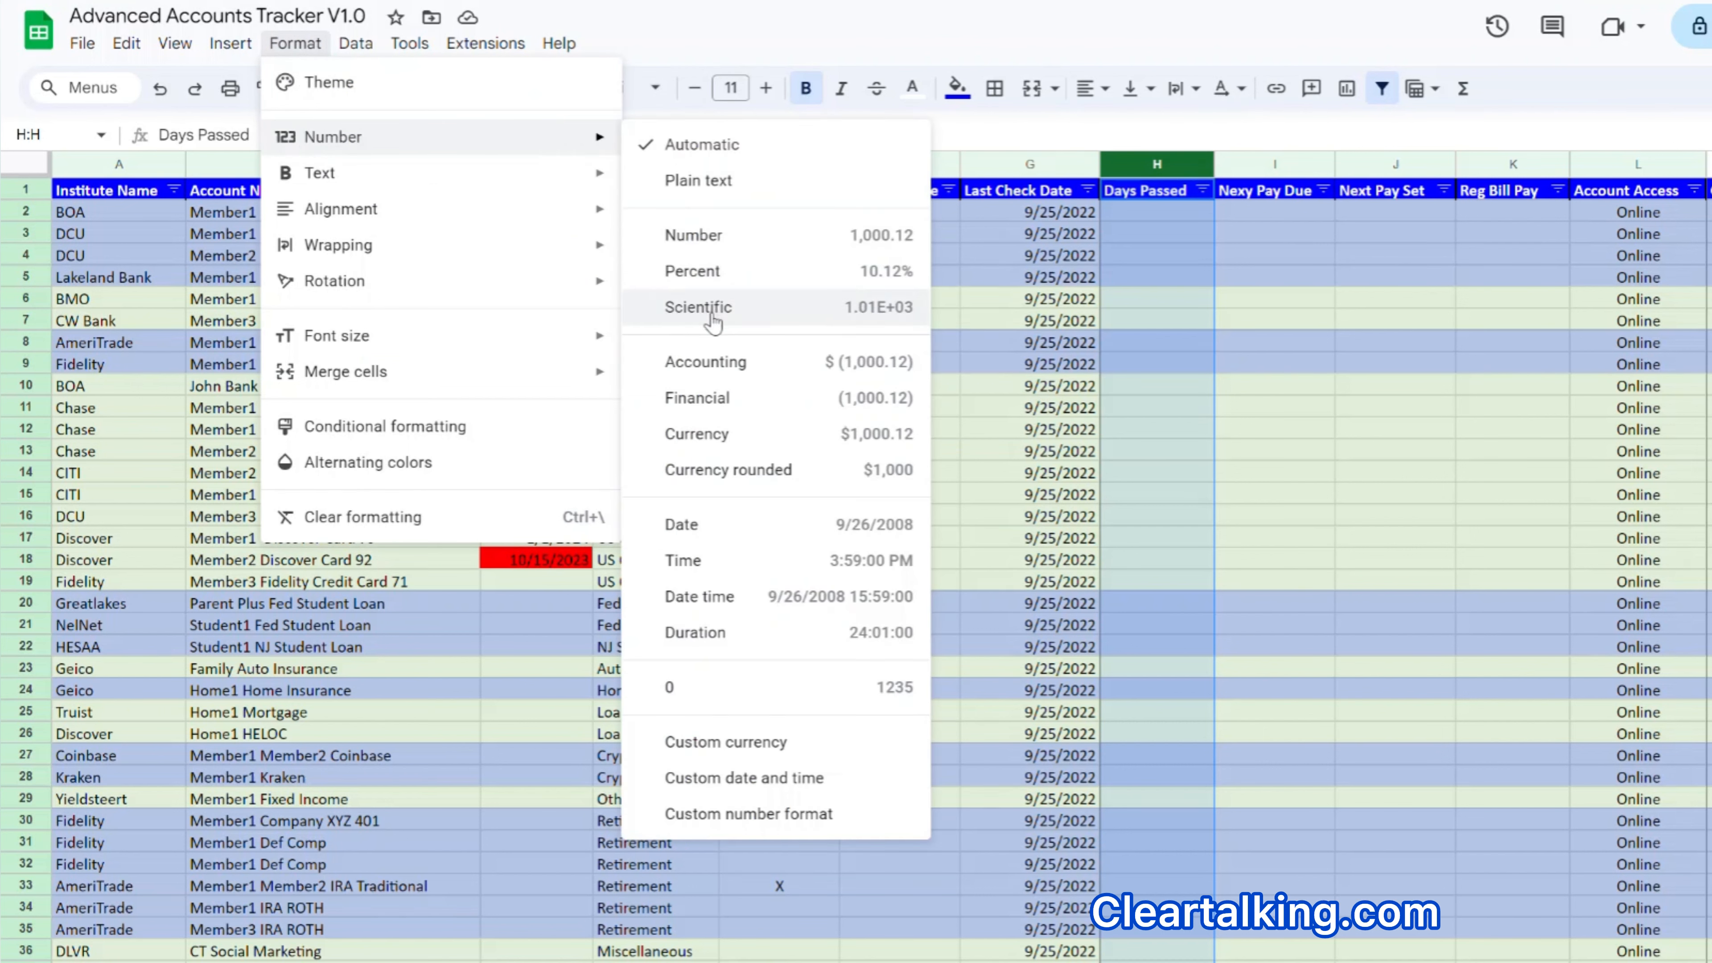
left_click(791, 816)
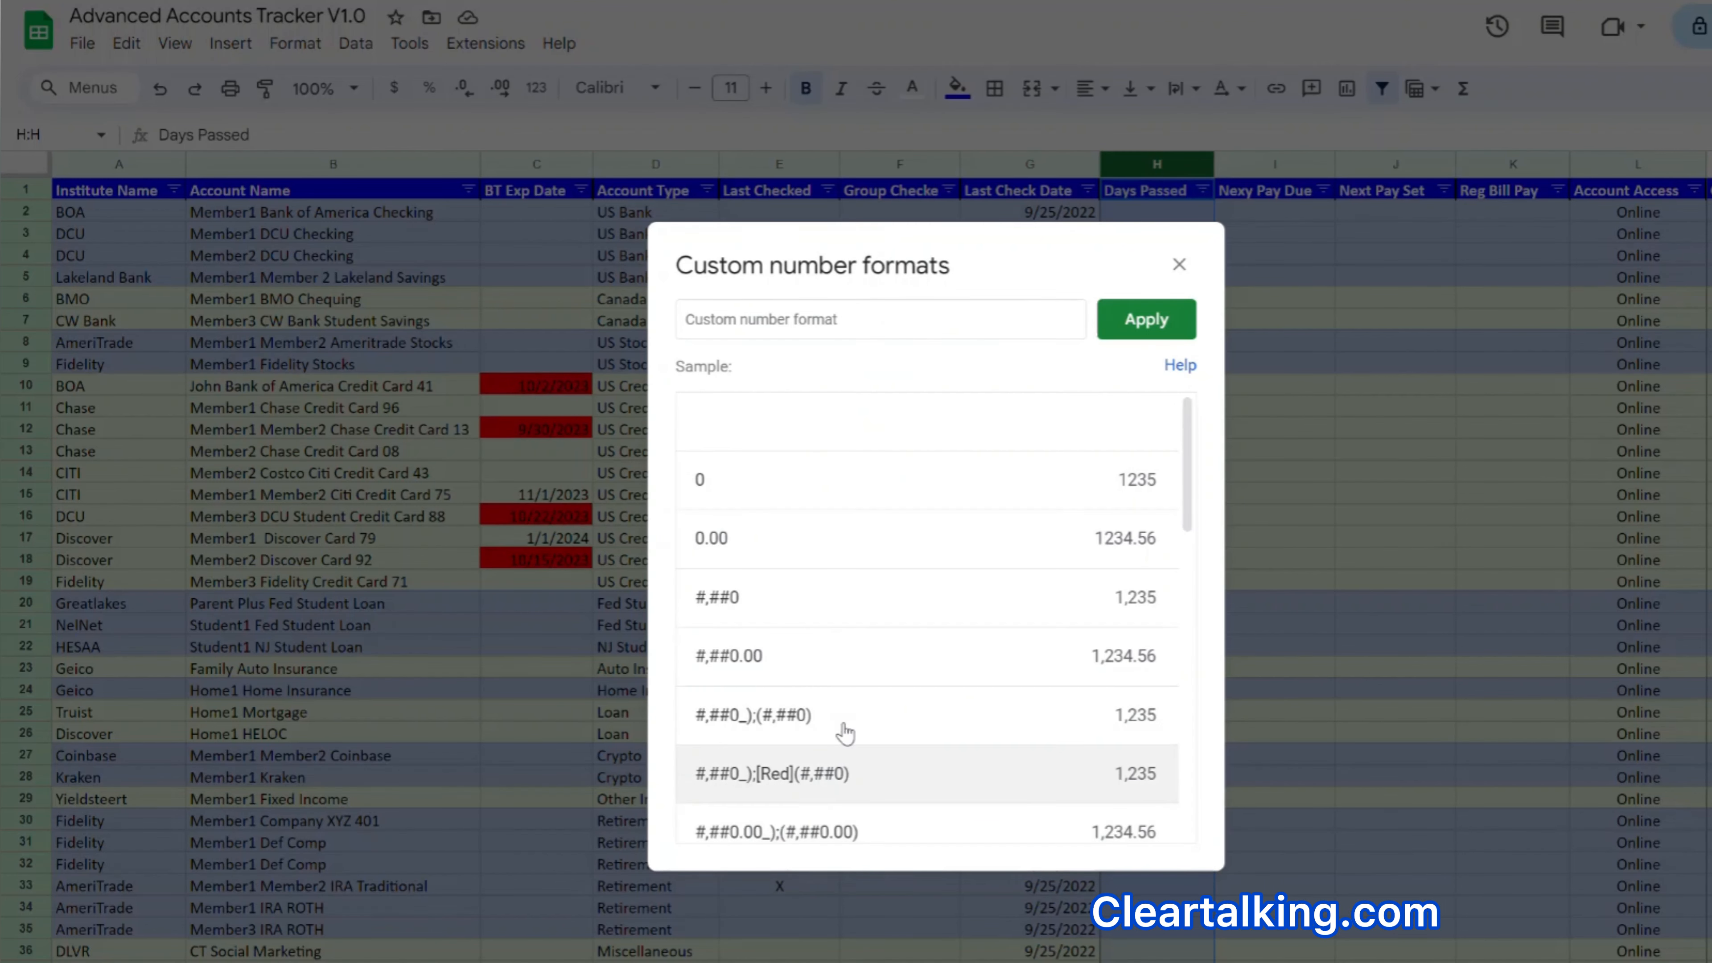
left_click(745, 492)
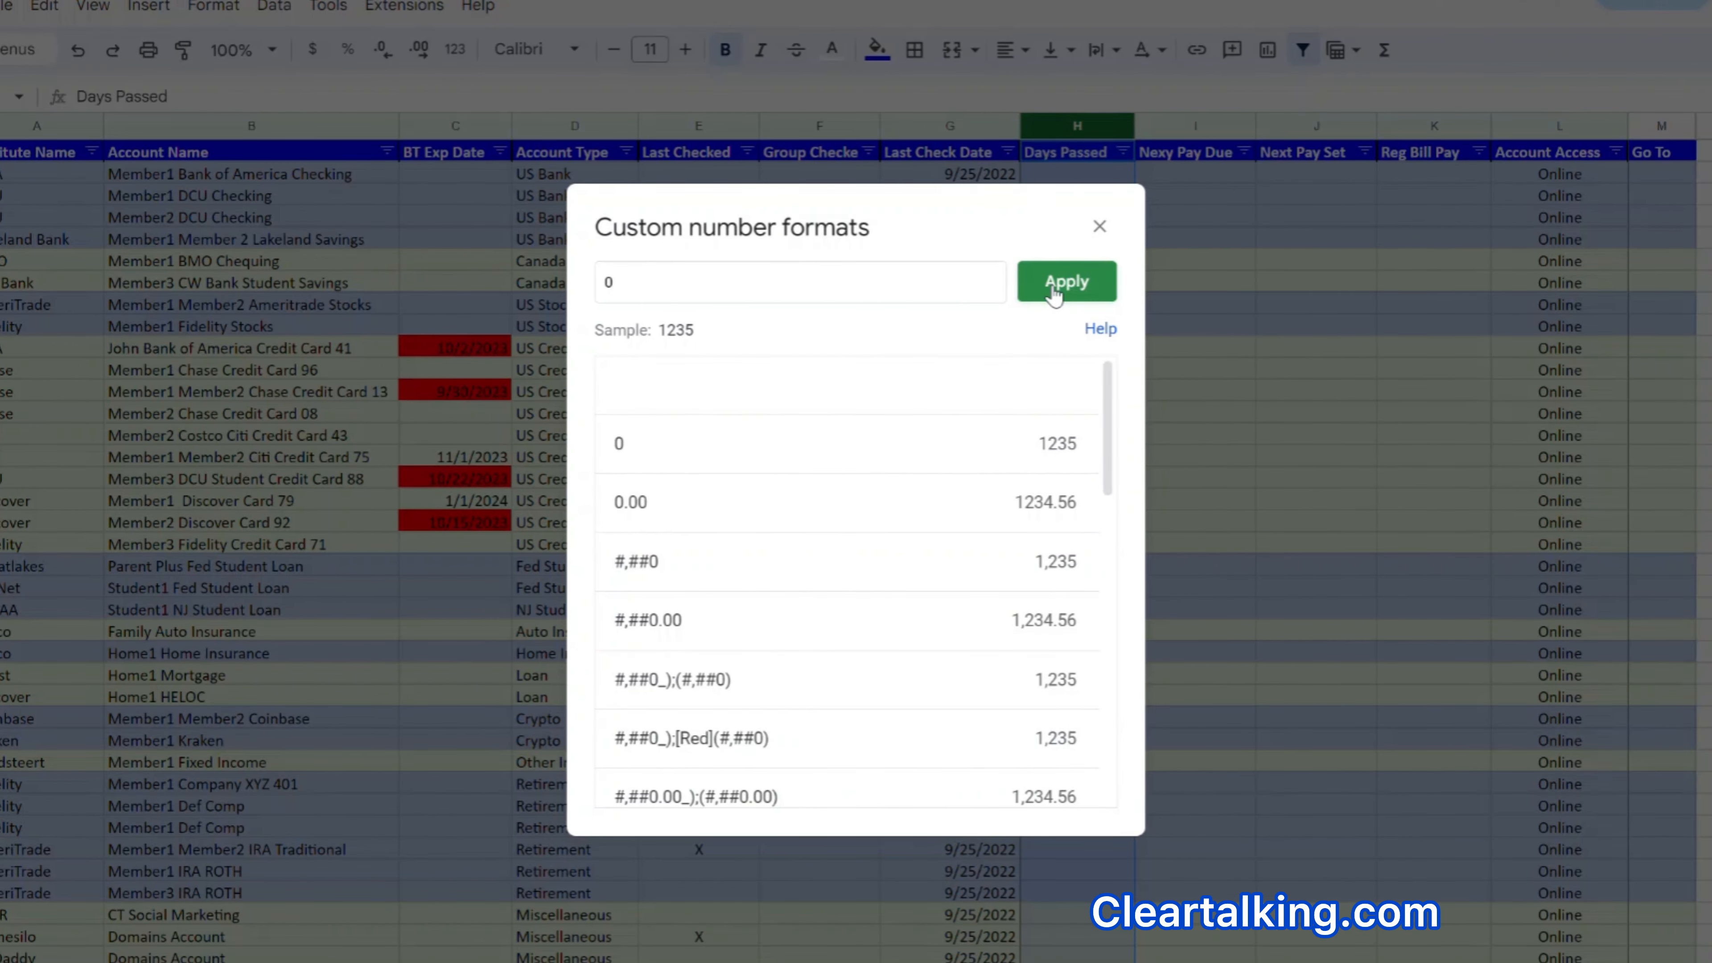
left_click(1055, 286)
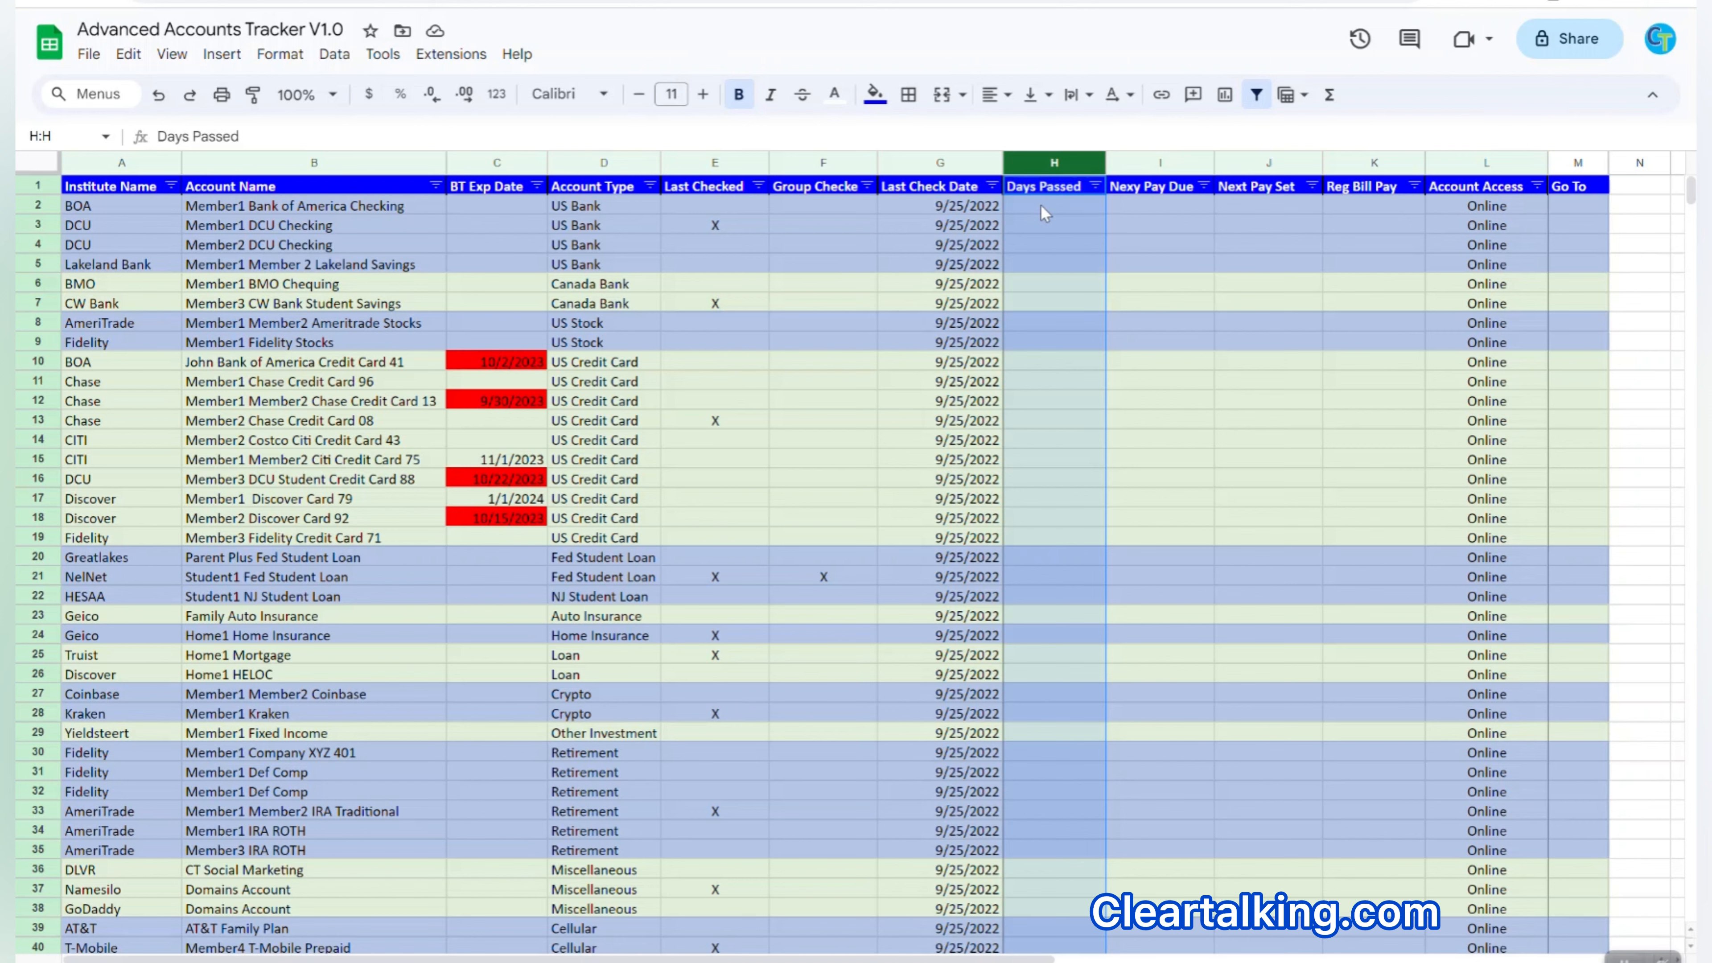
Enter the formula =DAYS(TODAY(),G2) in cell H2 of the Days Passed column.
left_click(1044, 213)
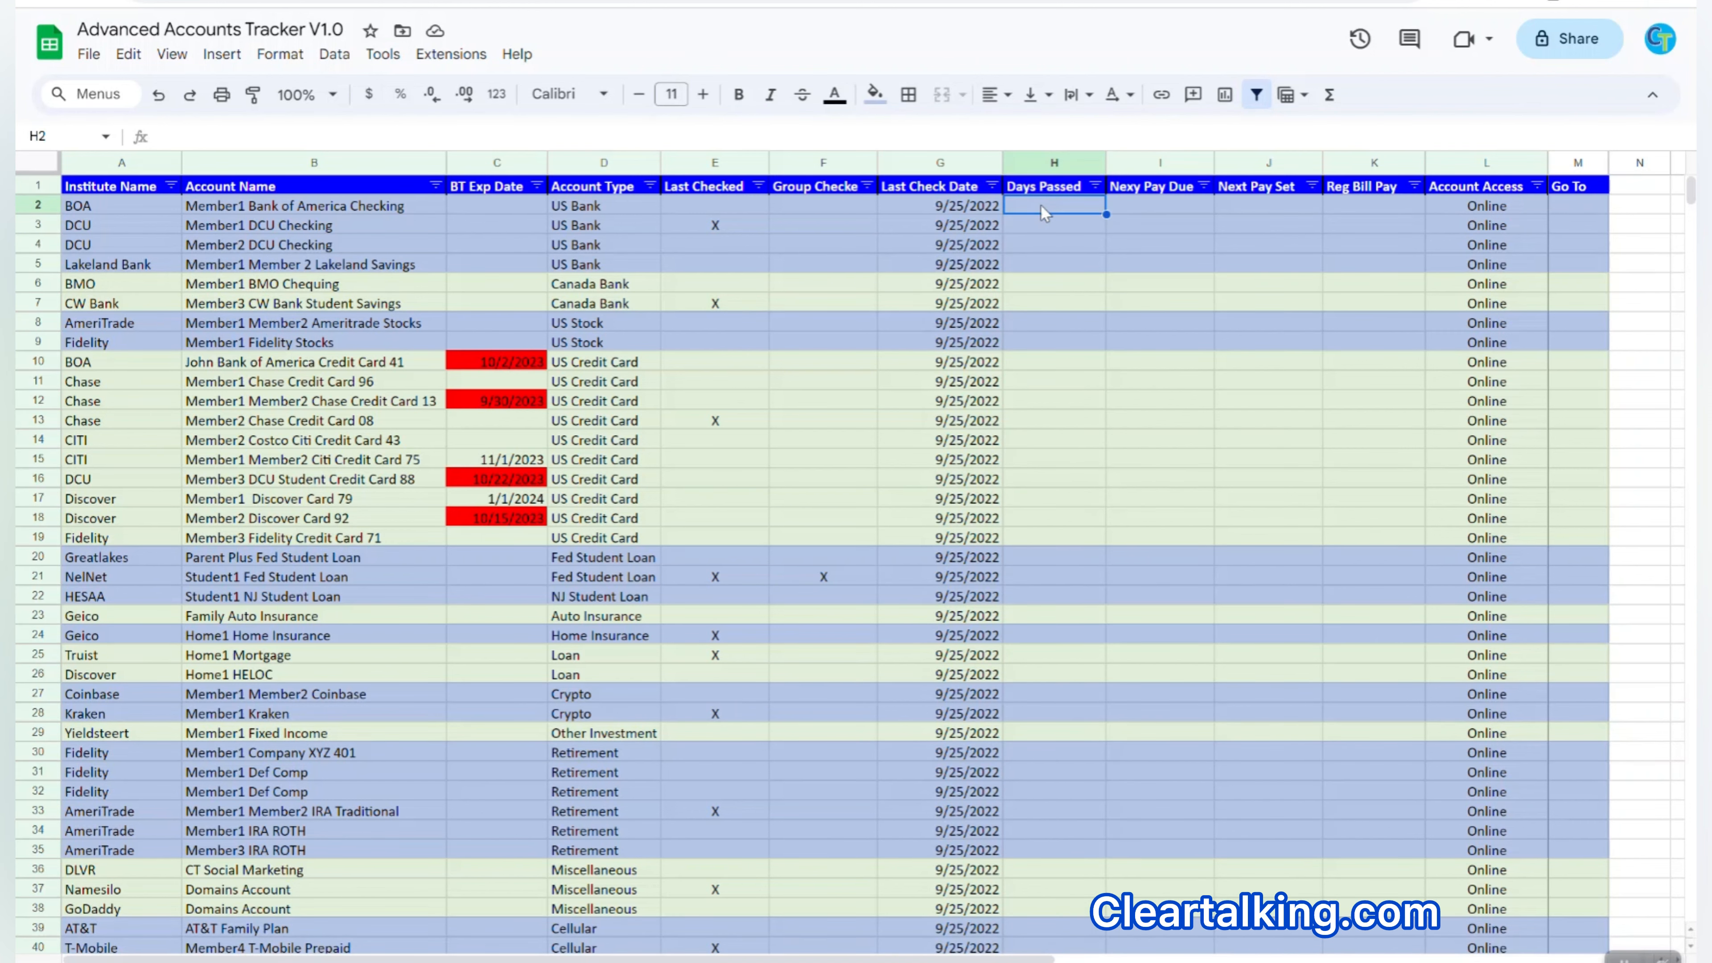
type("=DAYS(TODAY(),G2)")
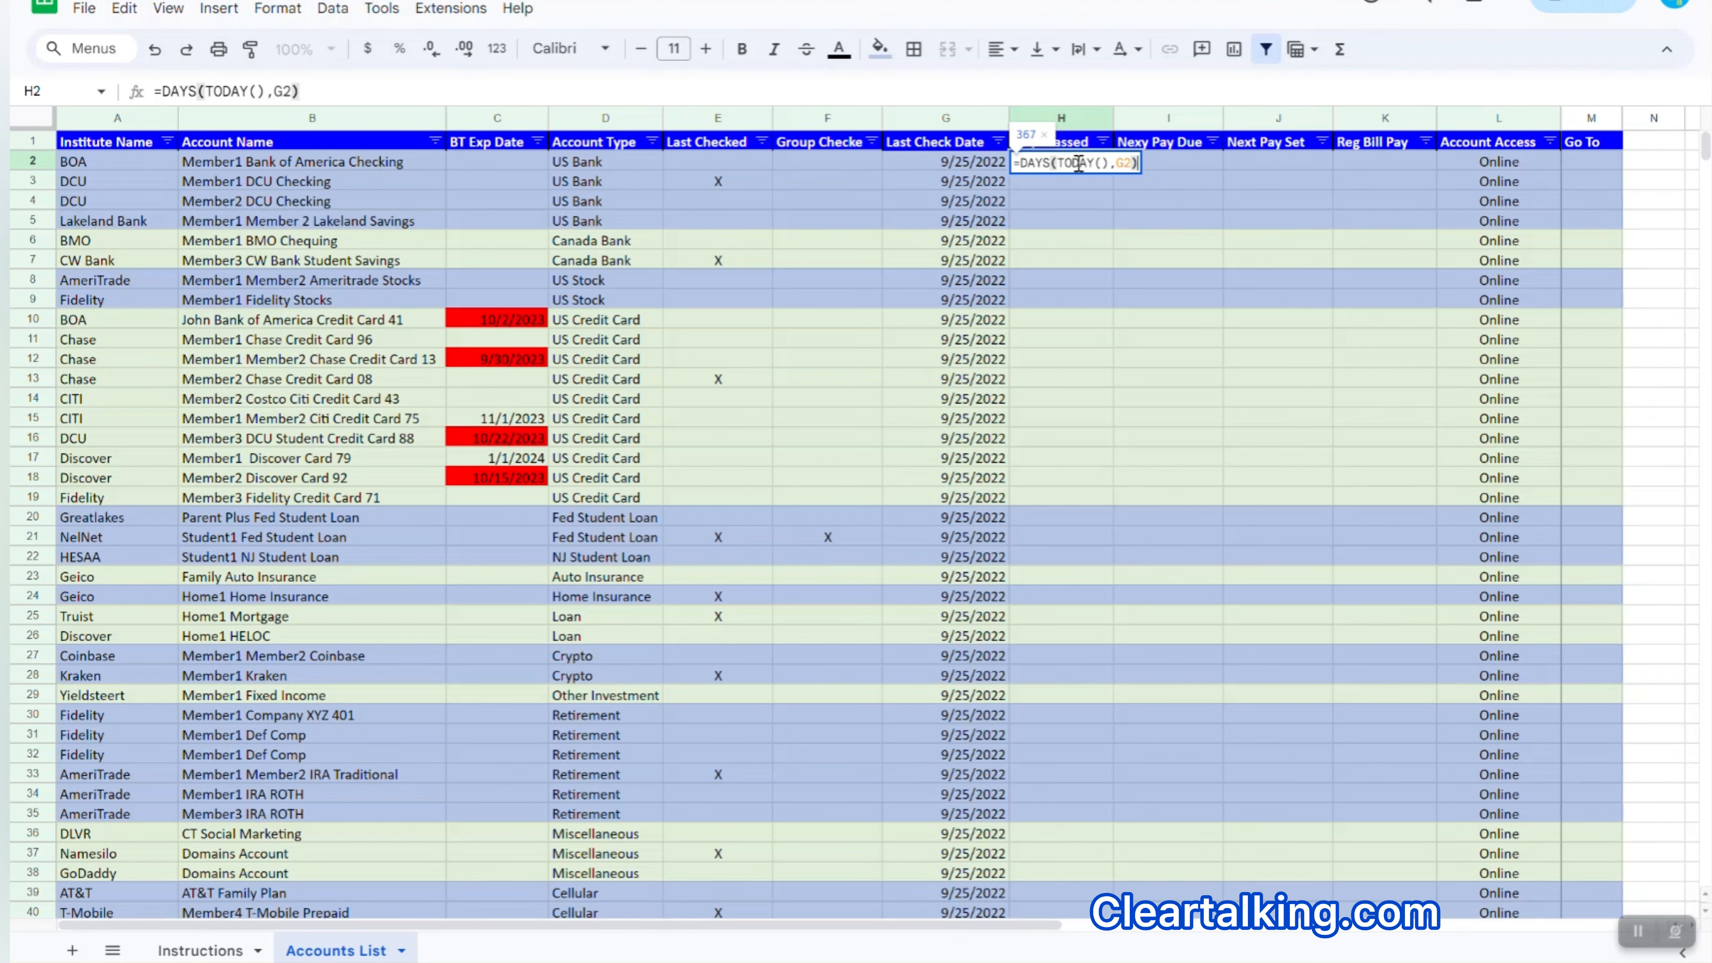
key("Return")
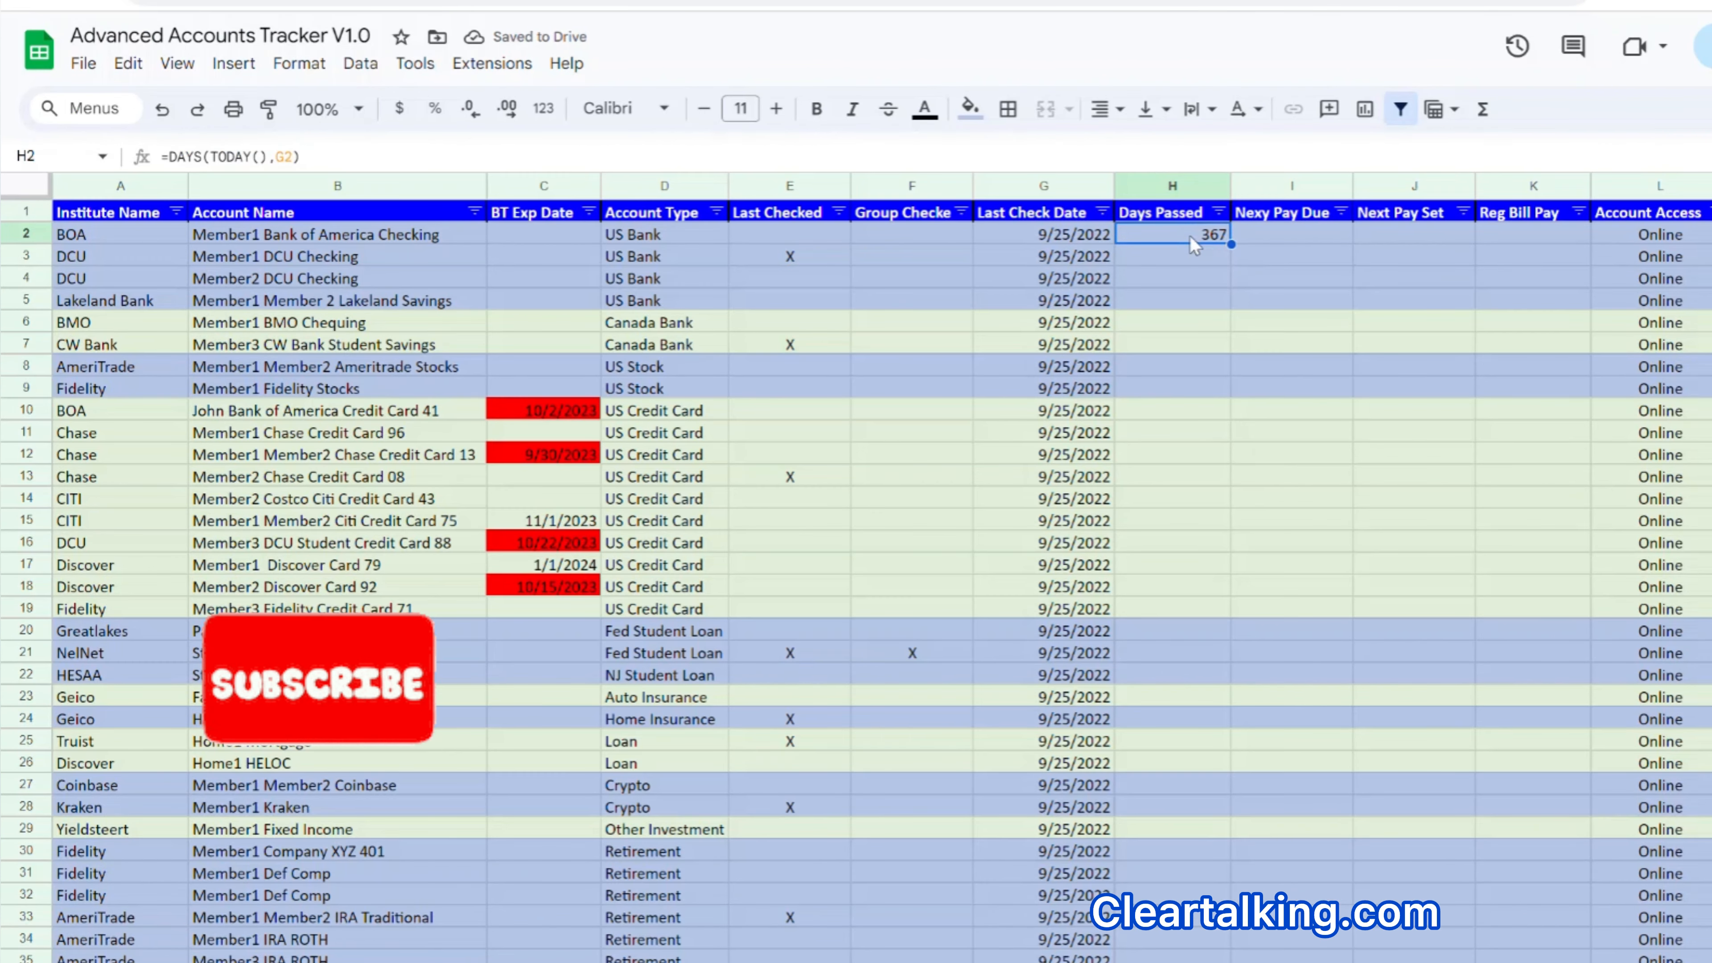
Copy cell H2 and paste only its formula into H3:H51 of the Days Passed column.
right_click(1193, 243)
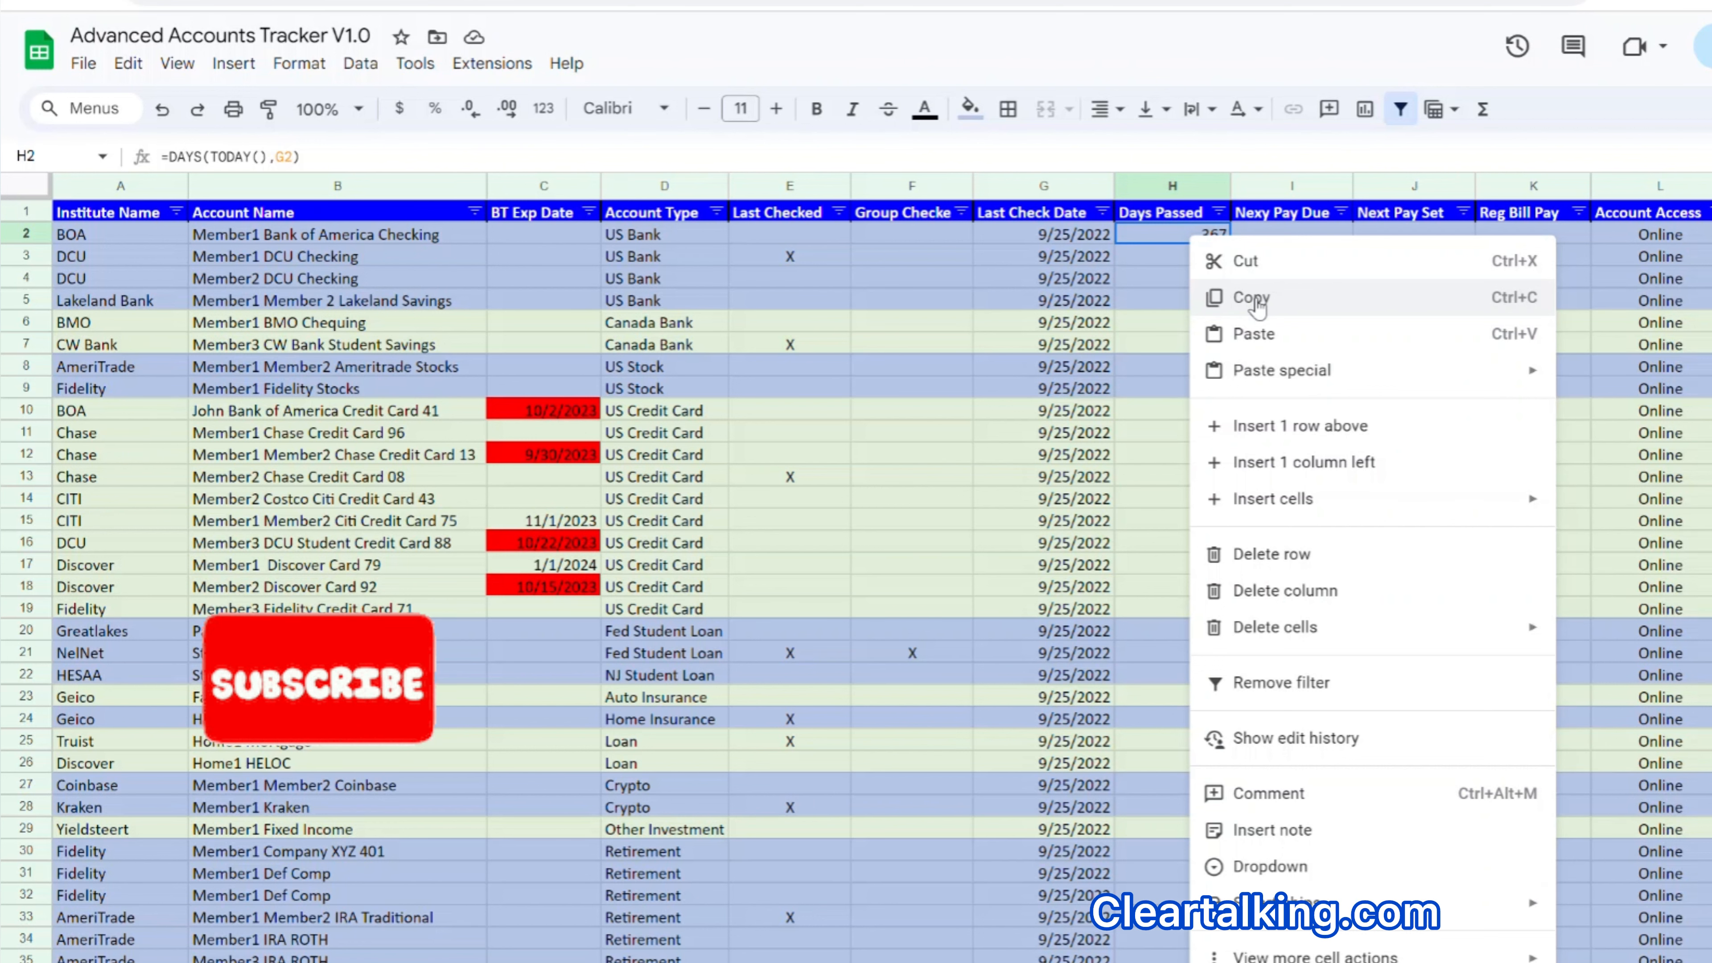
left_click(1251, 297)
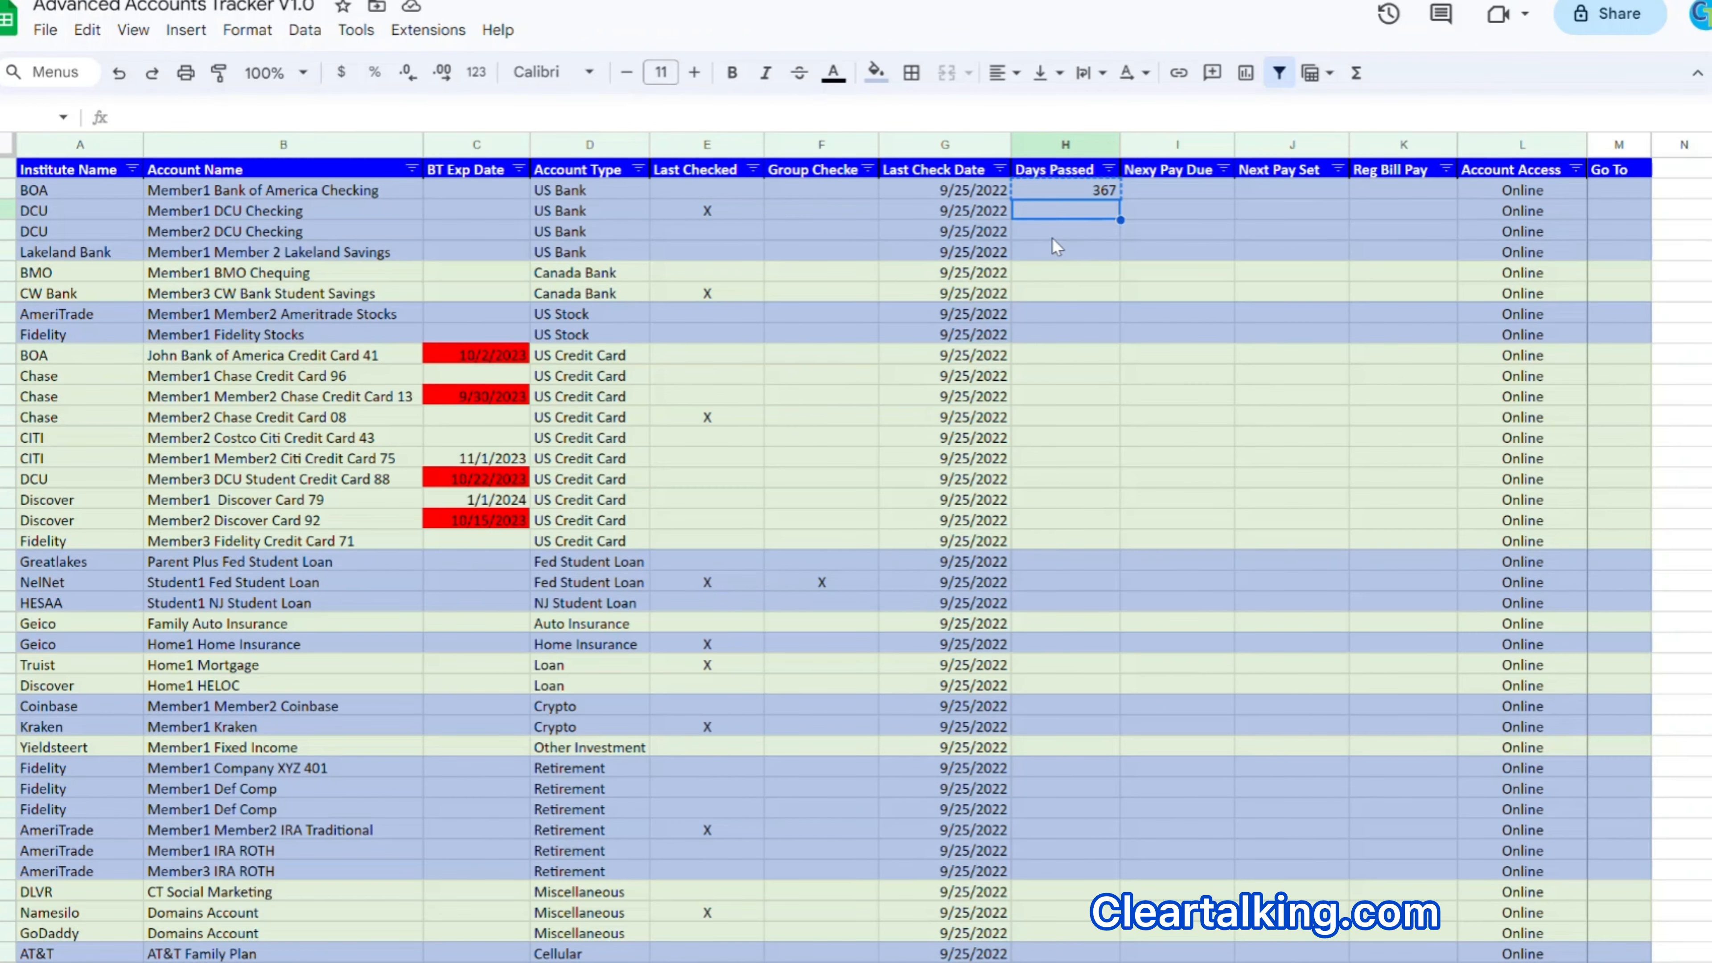
scroll(1242, 296, "down", 5)
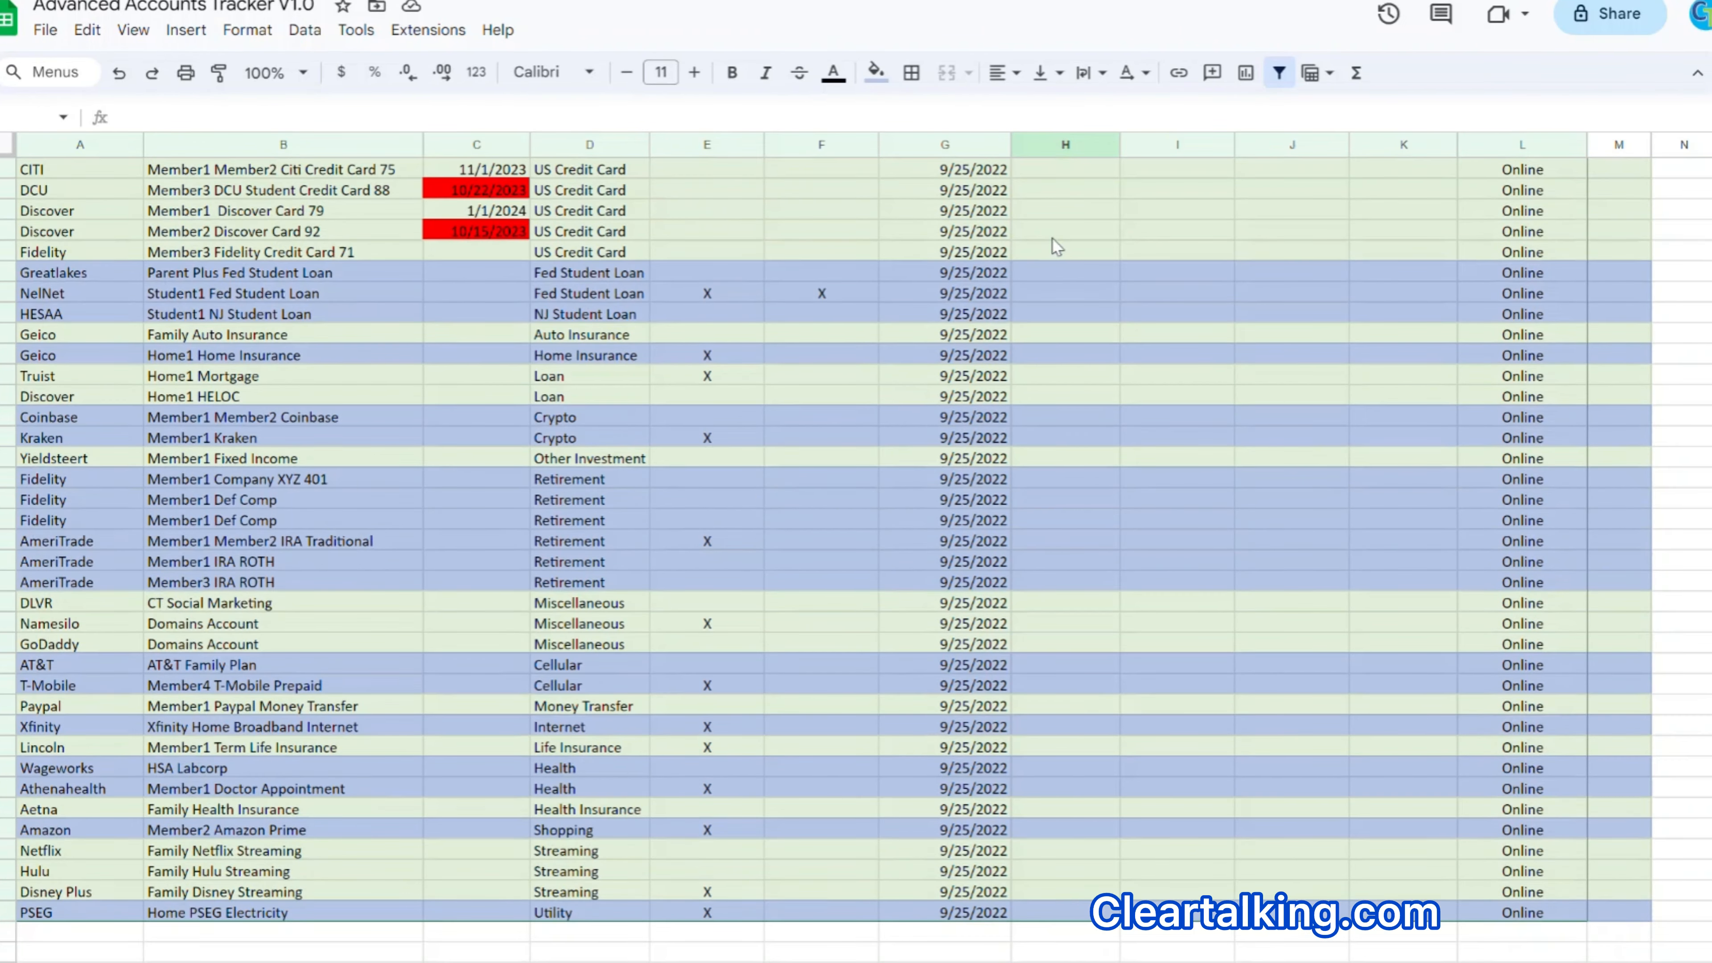
scroll(1057, 247, "down", 1)
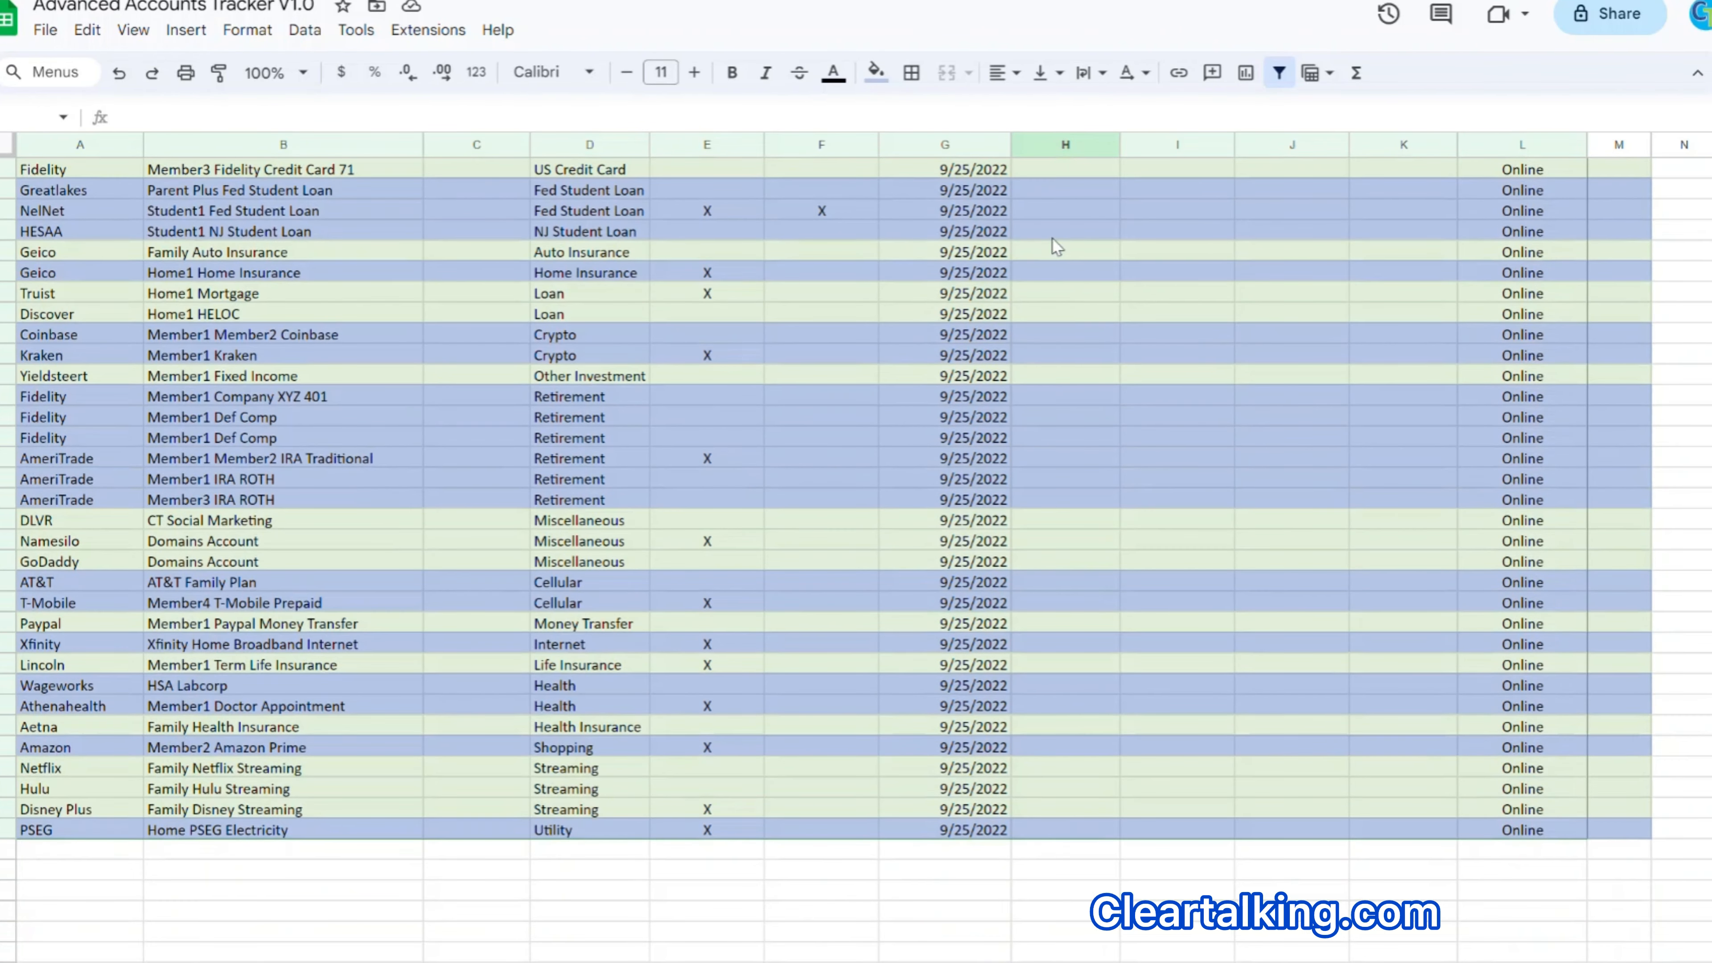
left_click(1074, 831, "shift")
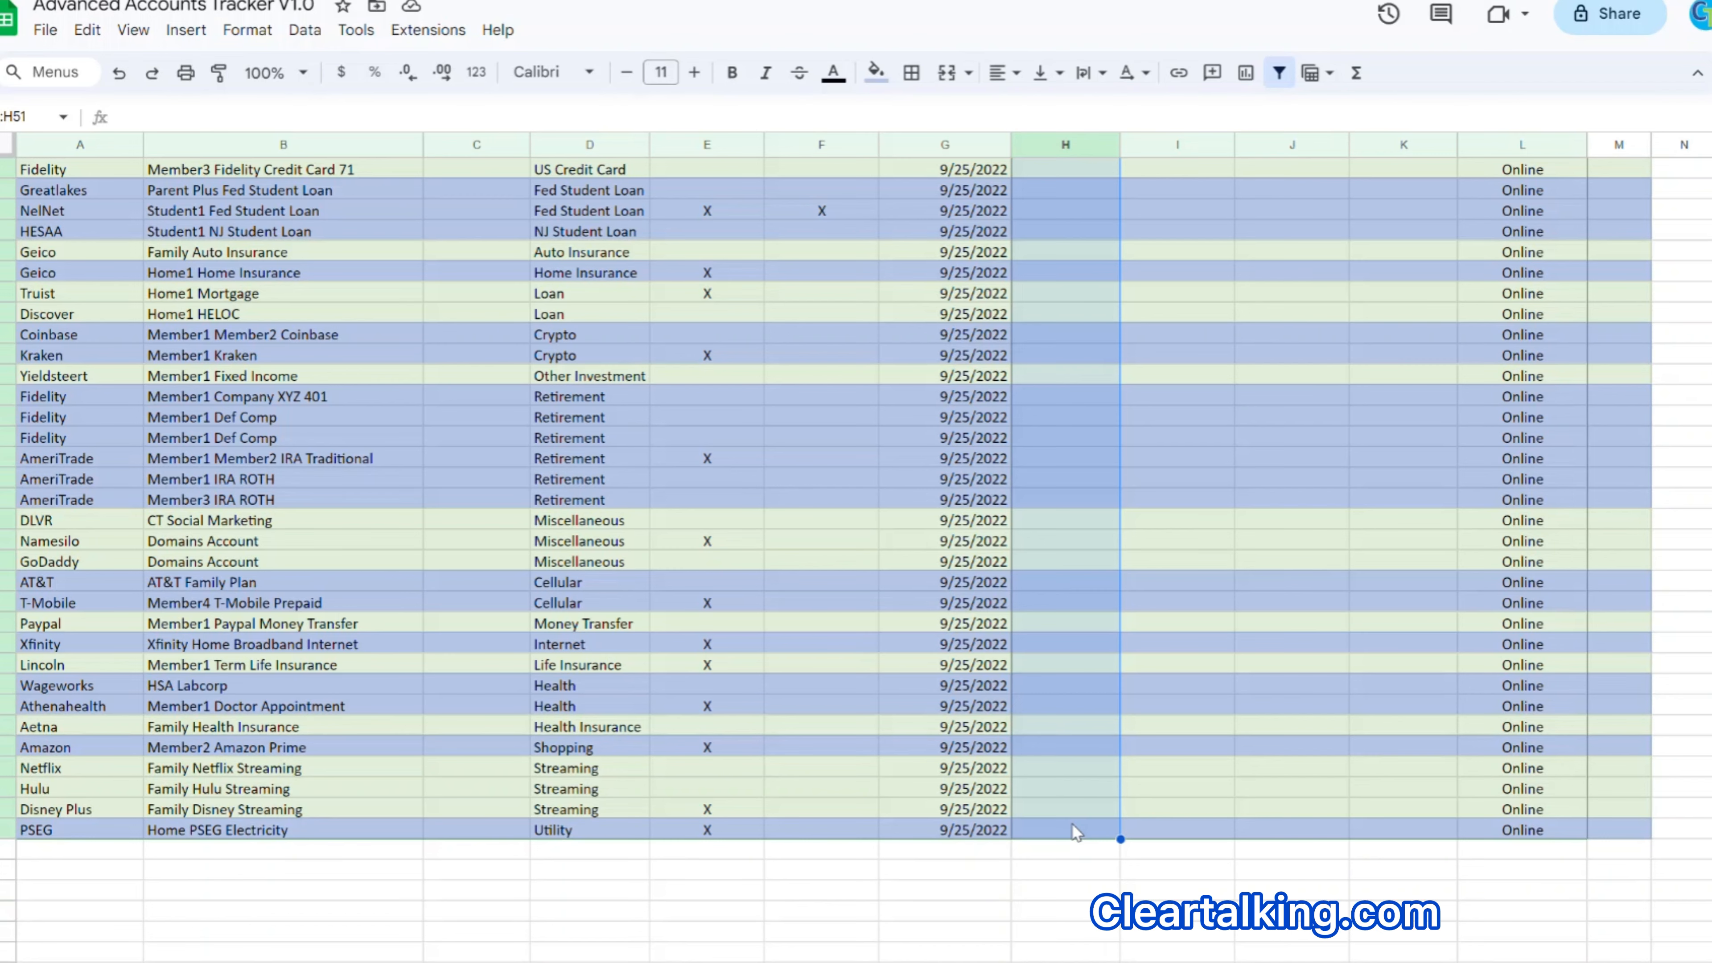
right_click(1062, 442)
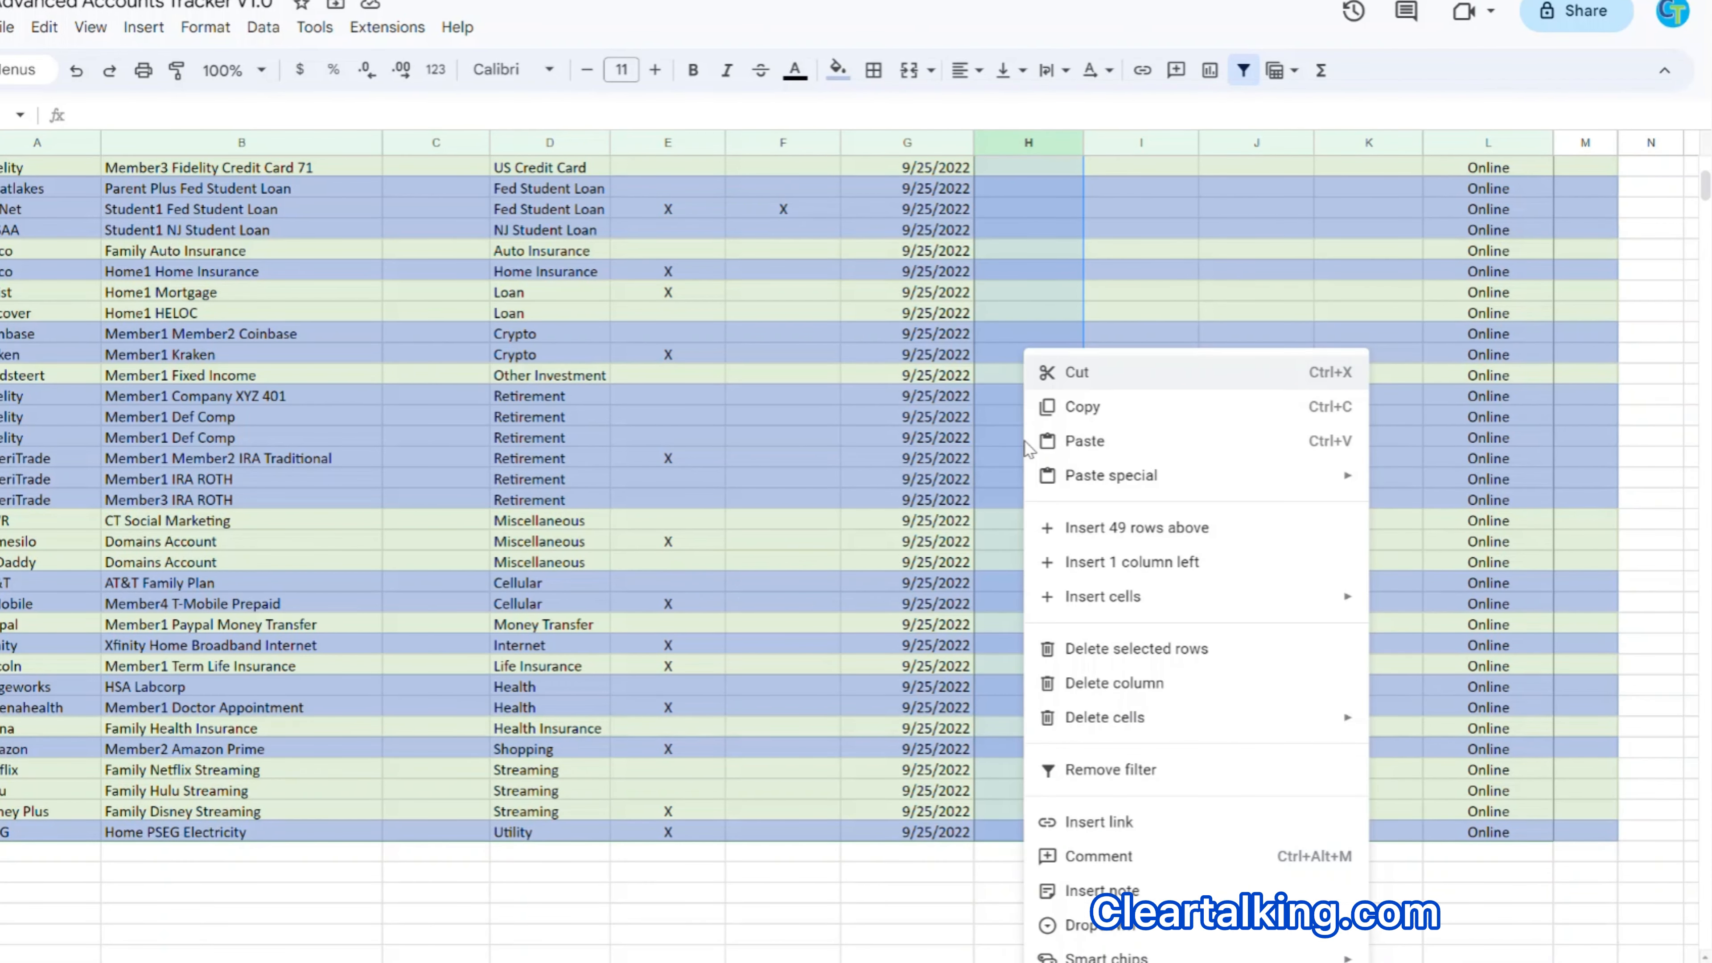
mouse_move(1068, 475)
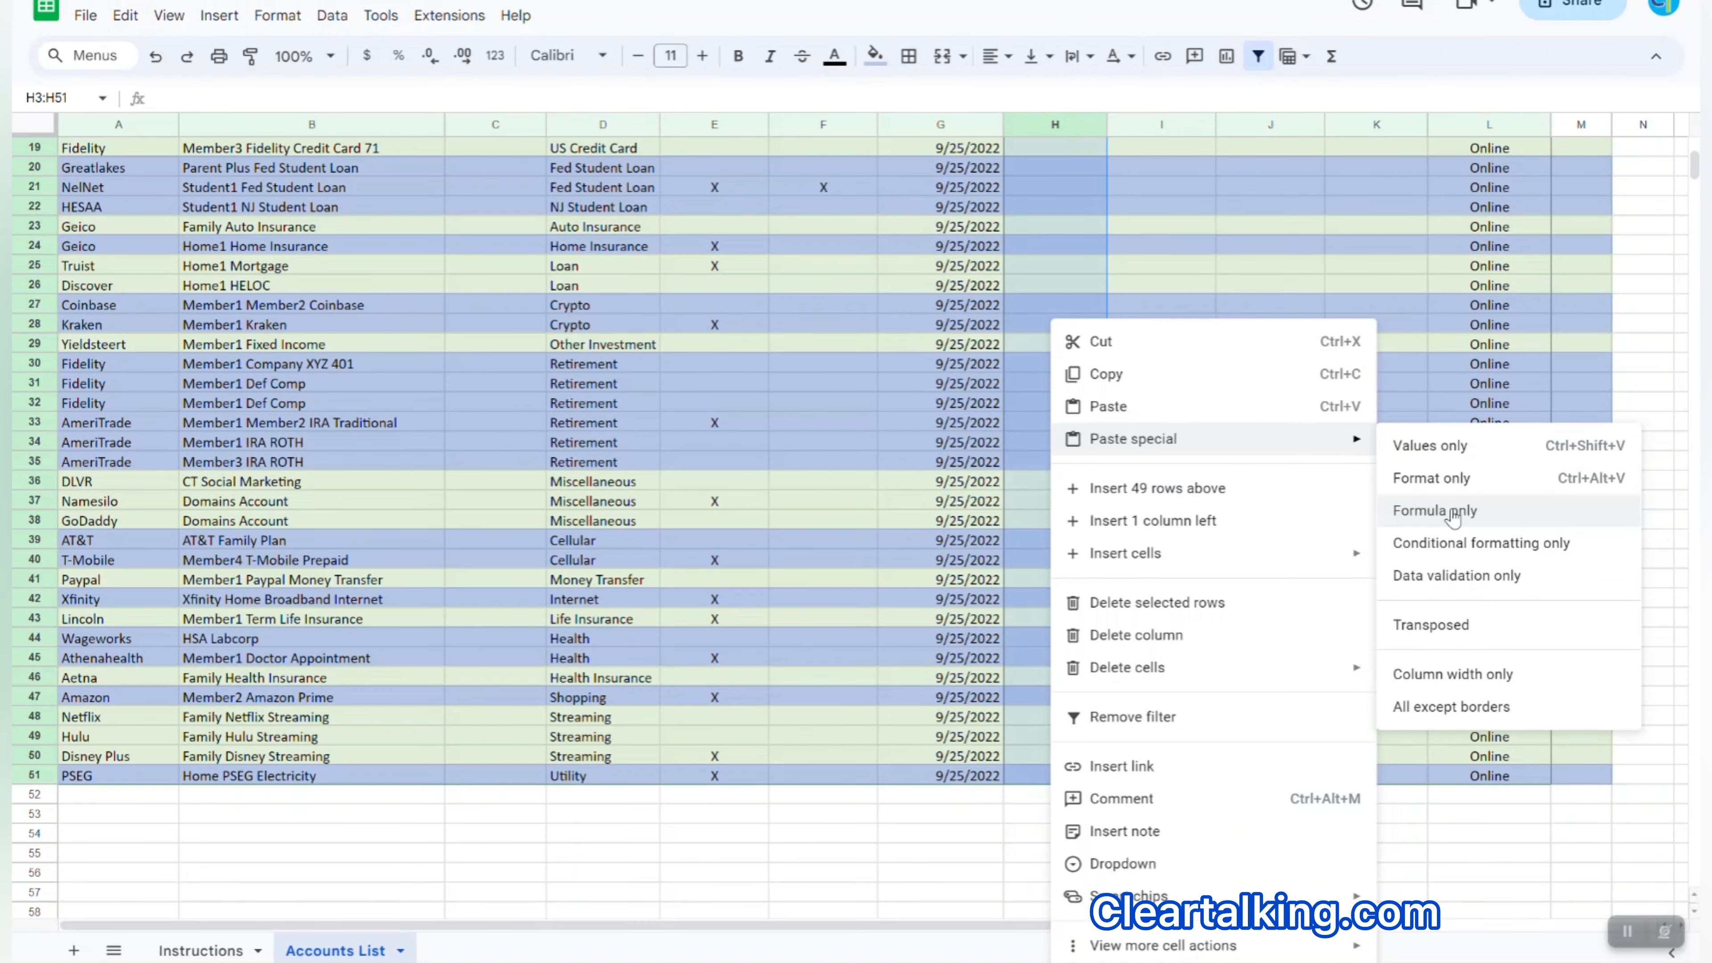
left_click(1451, 514)
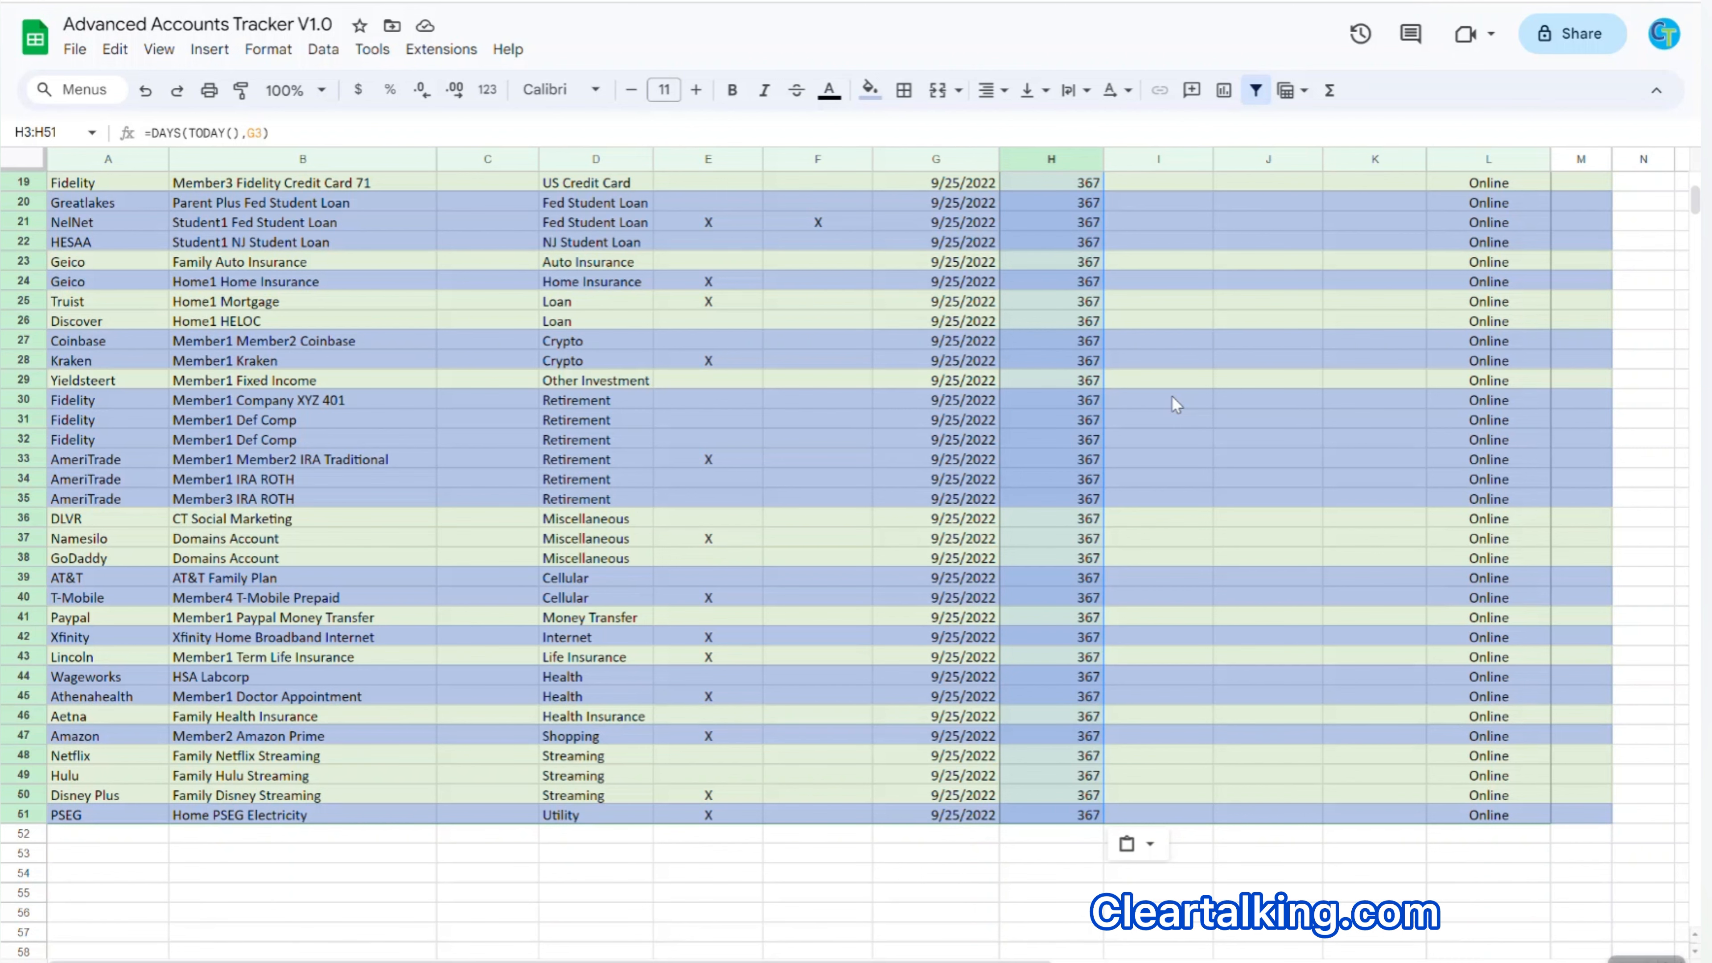
Start a conditional format rule for the Days Passed column and set its range to H2:H1011.
scroll(1171, 401, "up", 6)
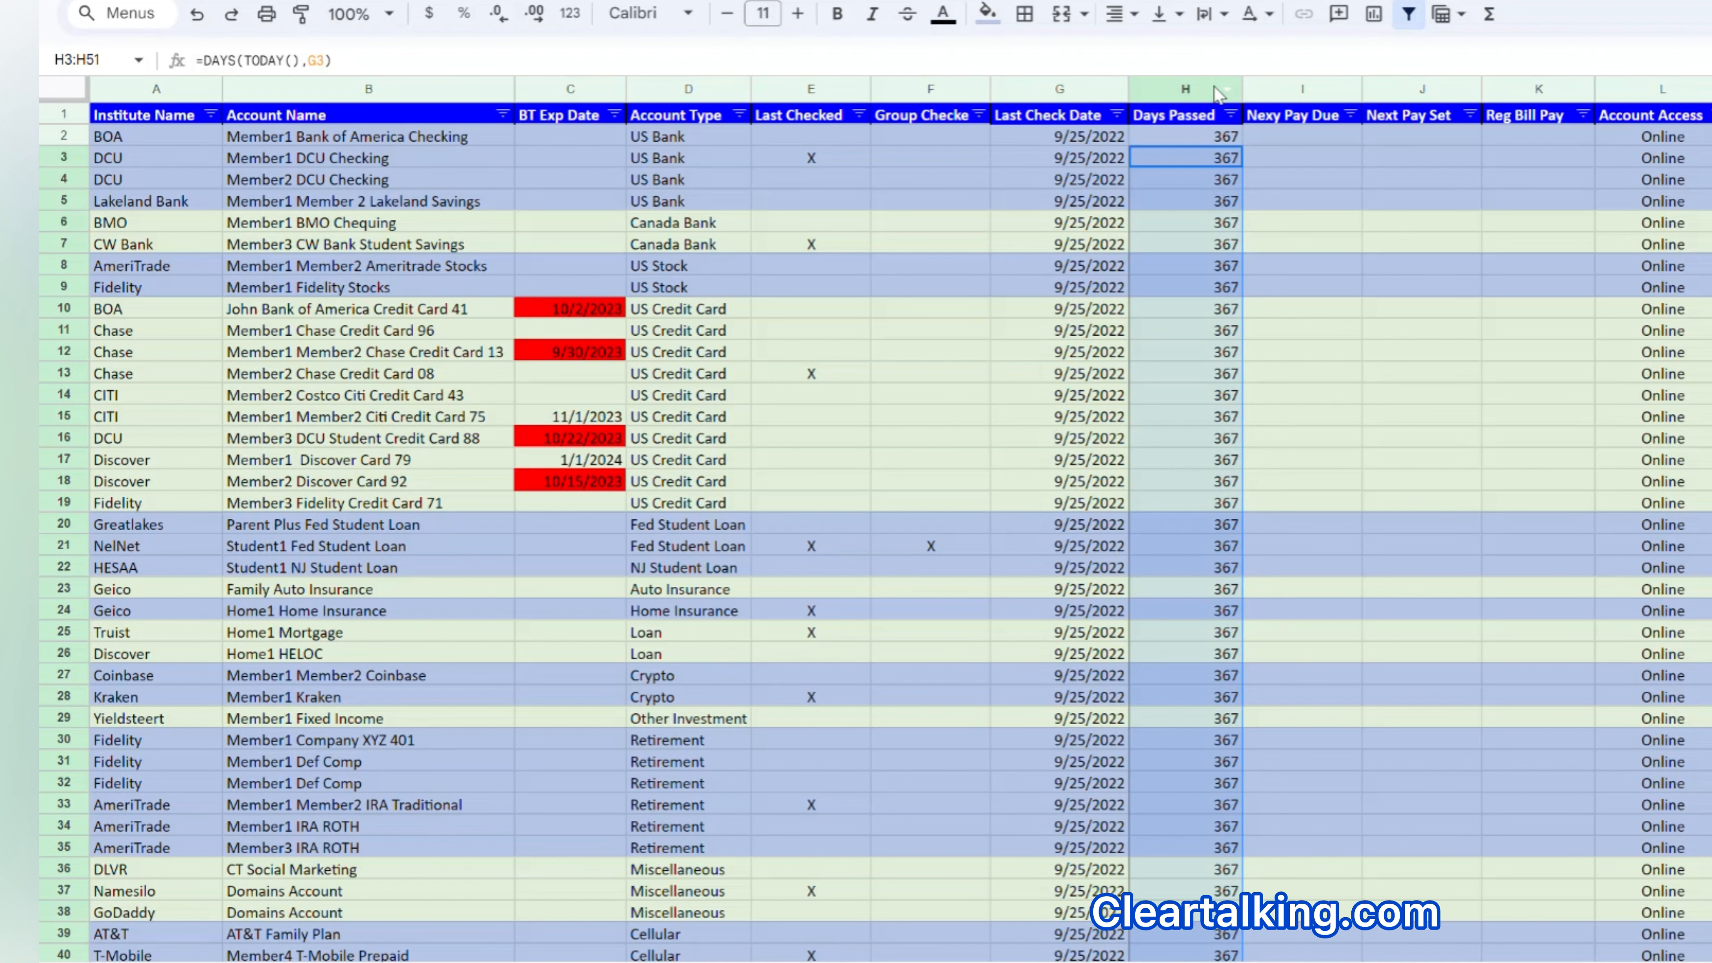
left_click(1219, 94)
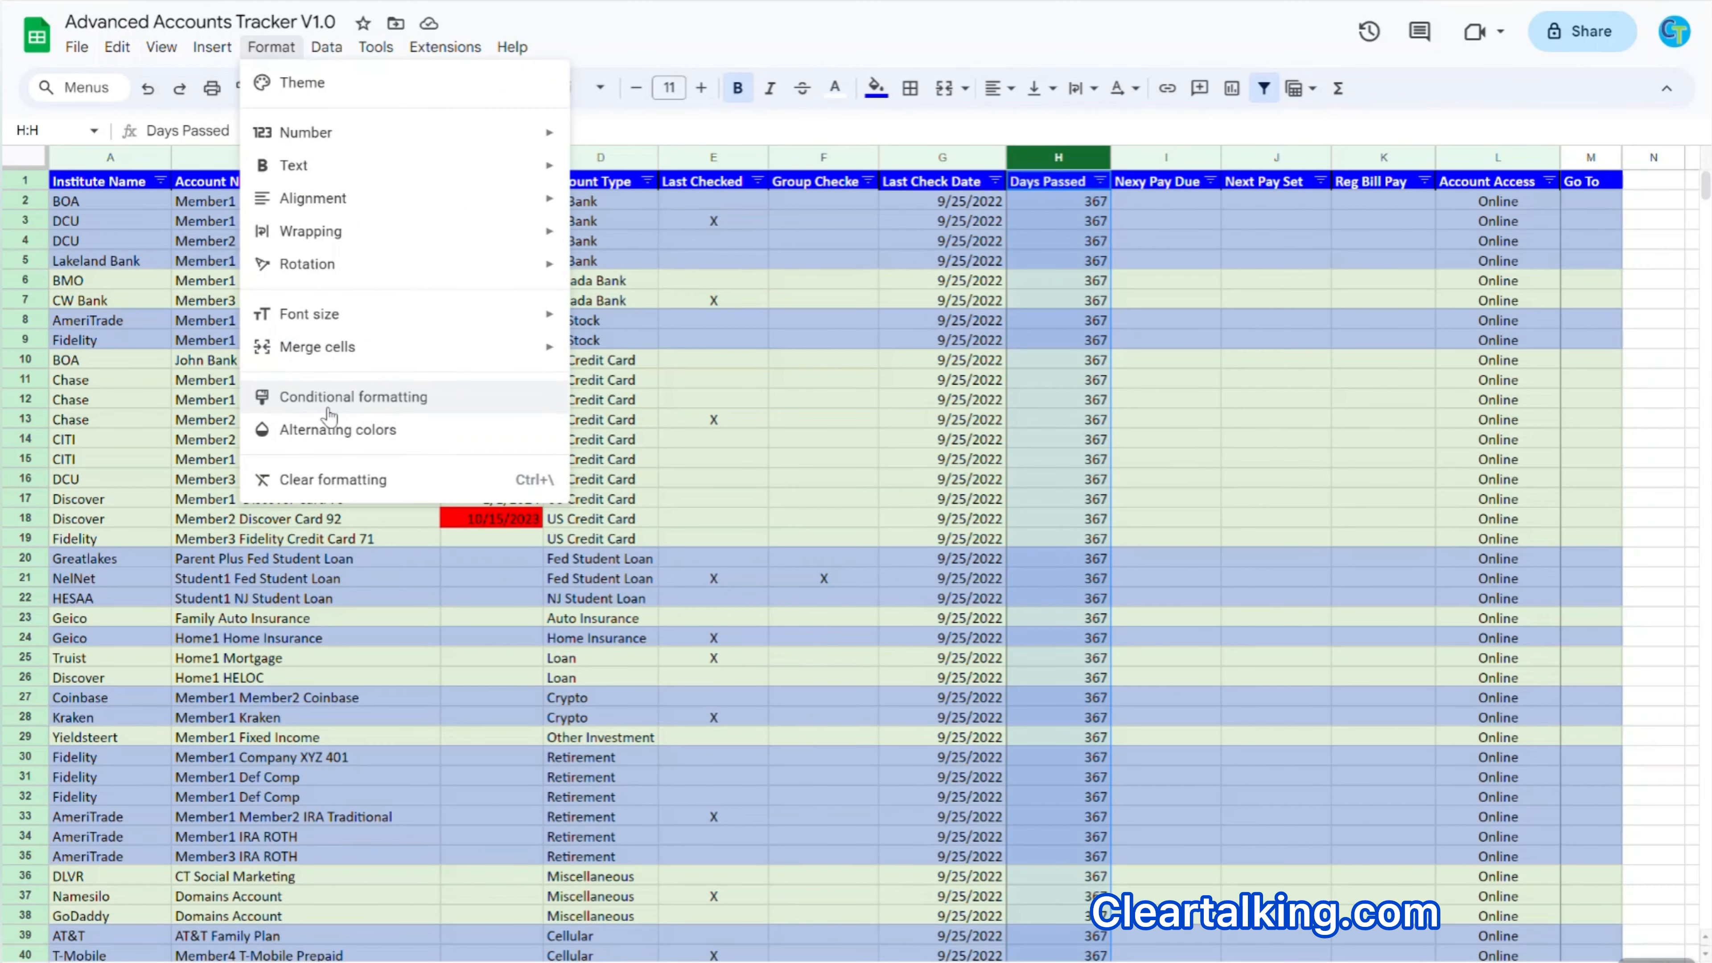
left_click(328, 405)
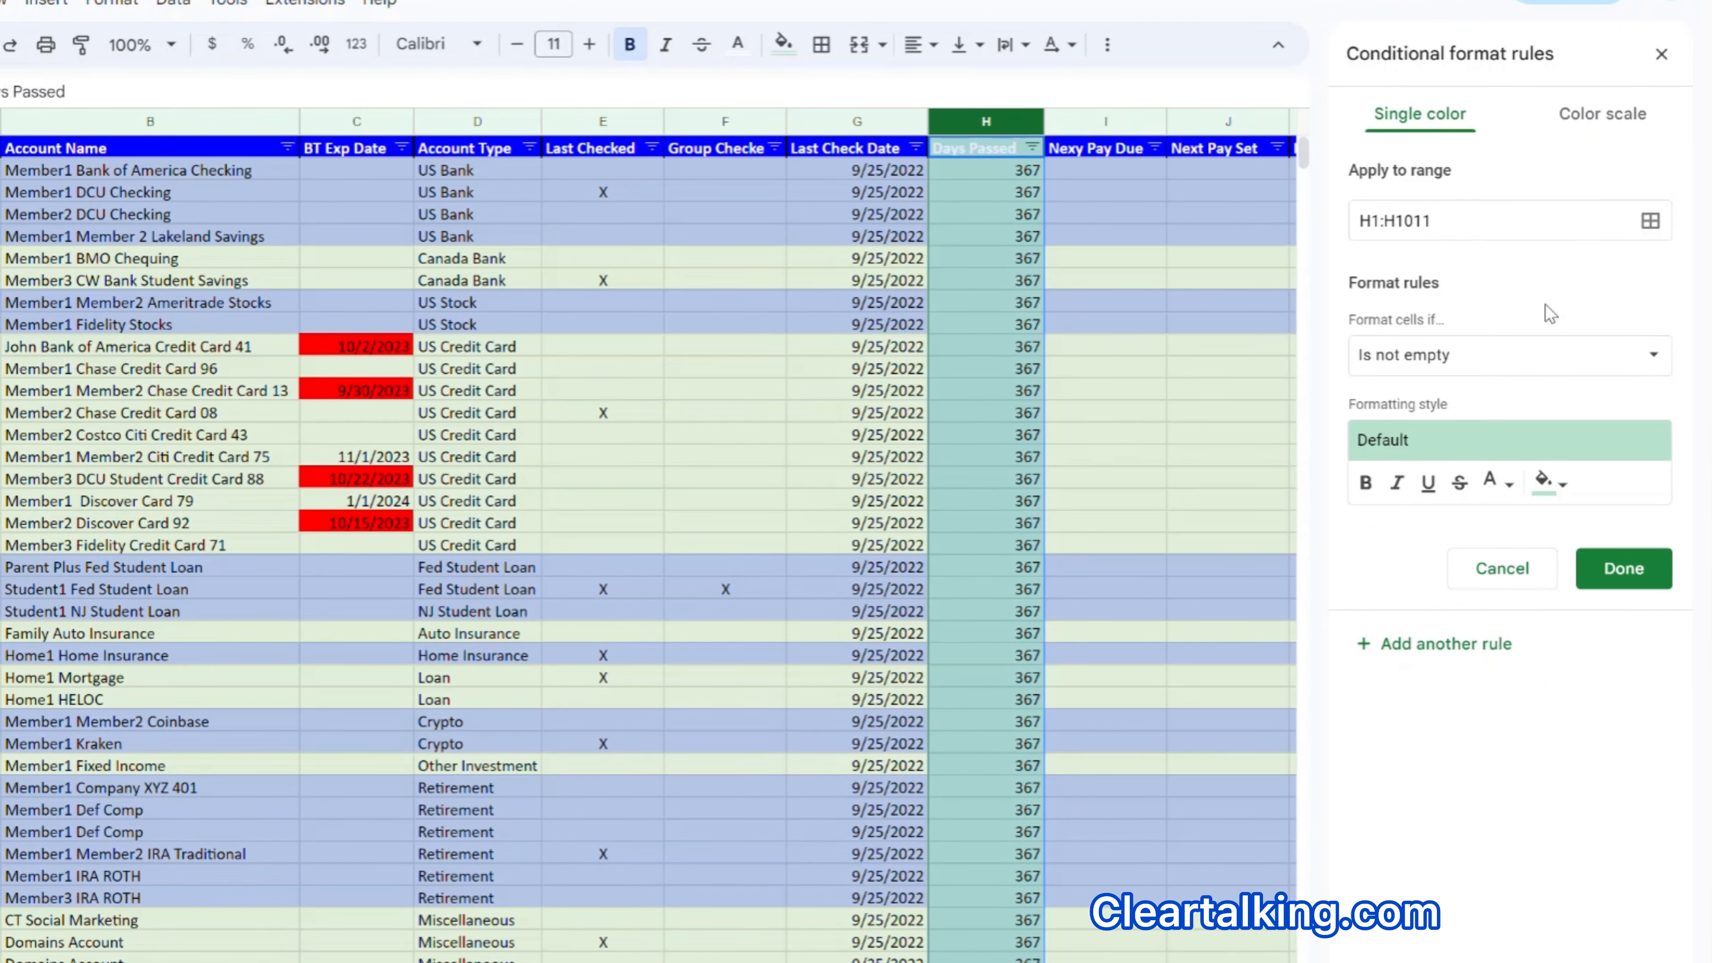
left_click(1380, 222)
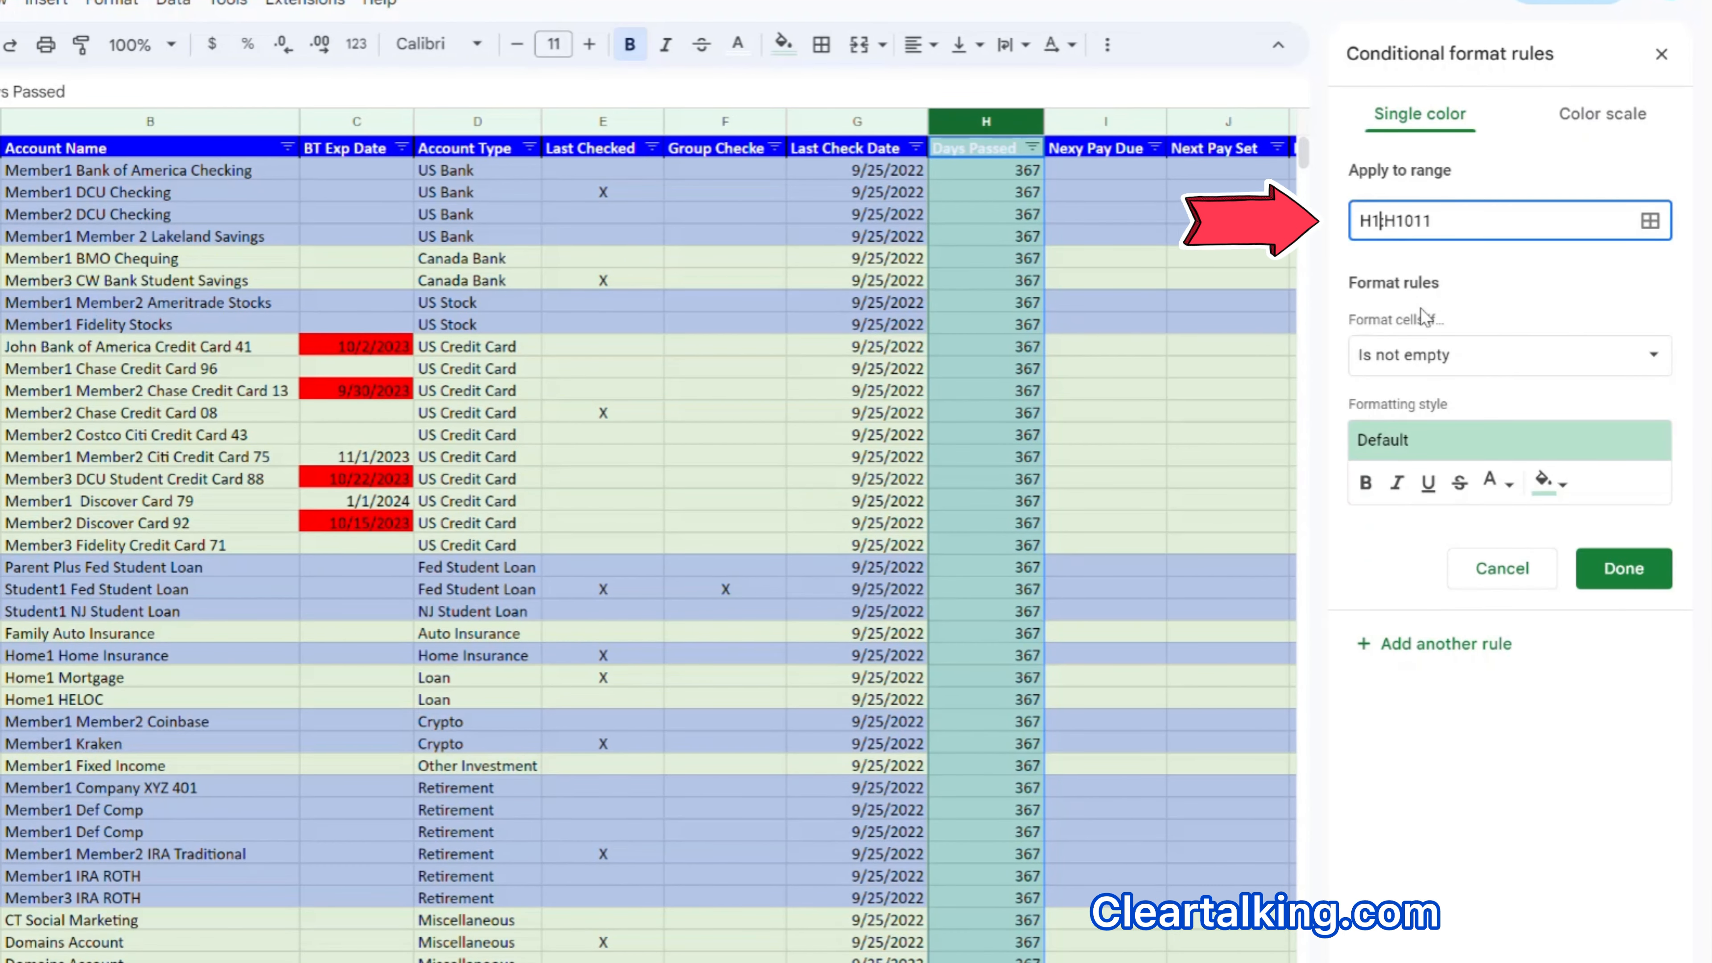
key("BackSpace")
type("2")
Make the rule format cells greater than or equal to 7, and set its fill color to None.
left_click(1497, 367)
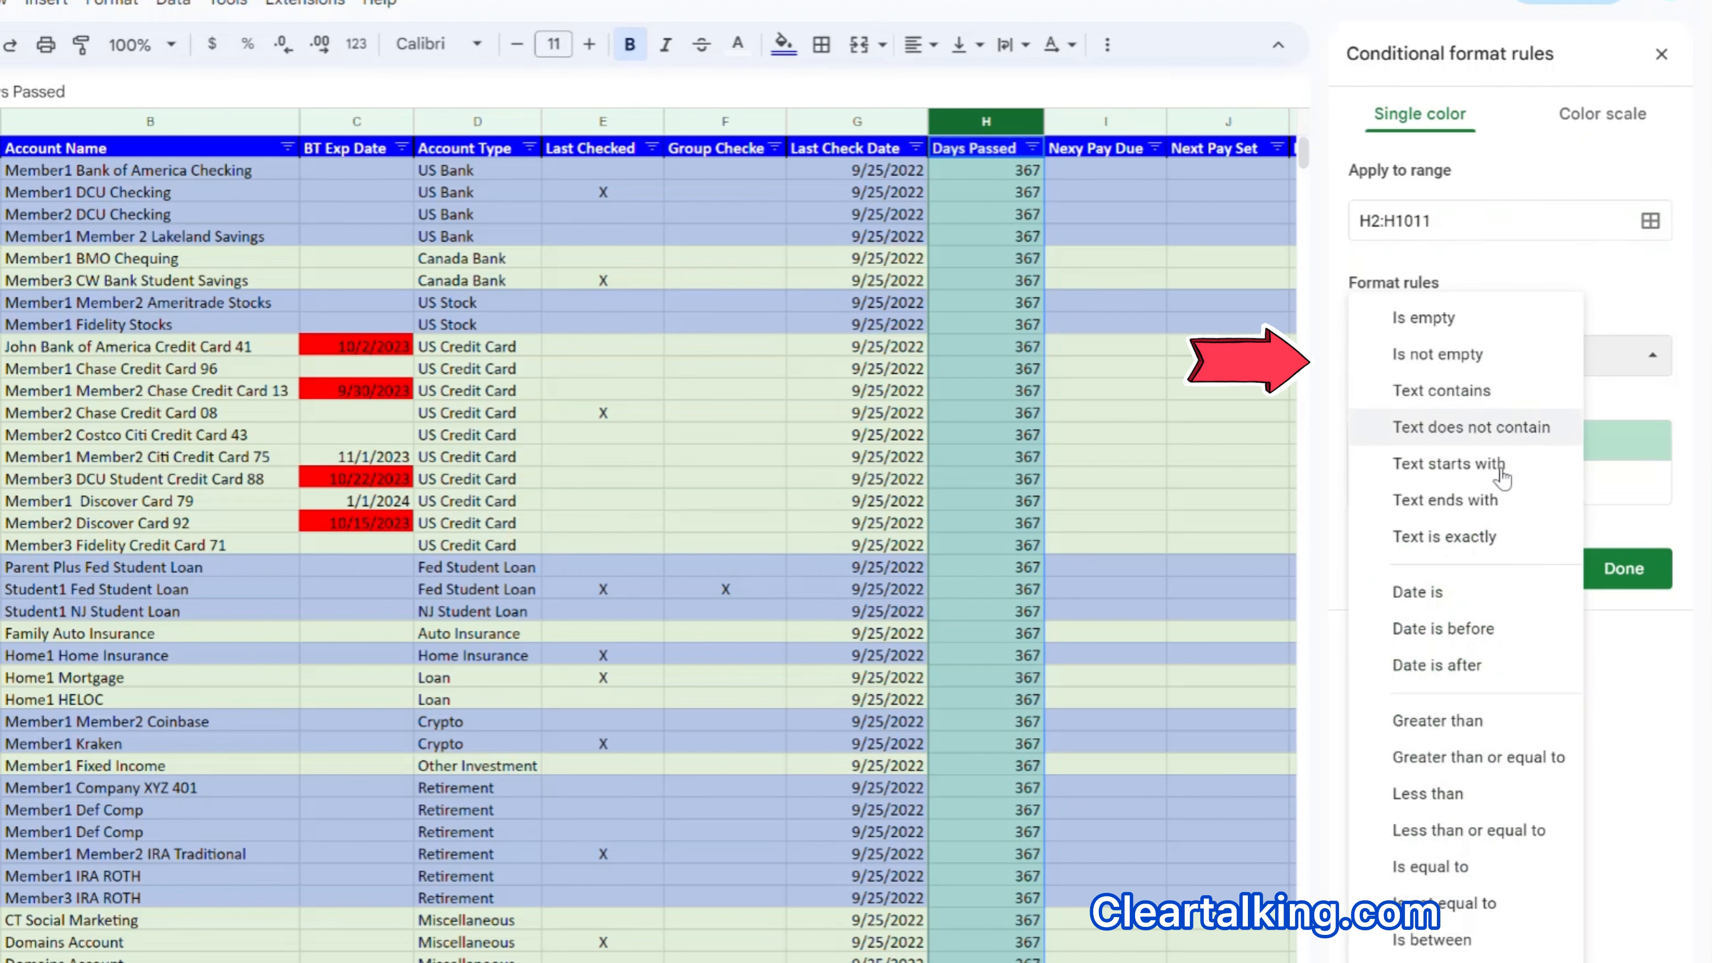
left_click(1488, 768)
left_click(1422, 405)
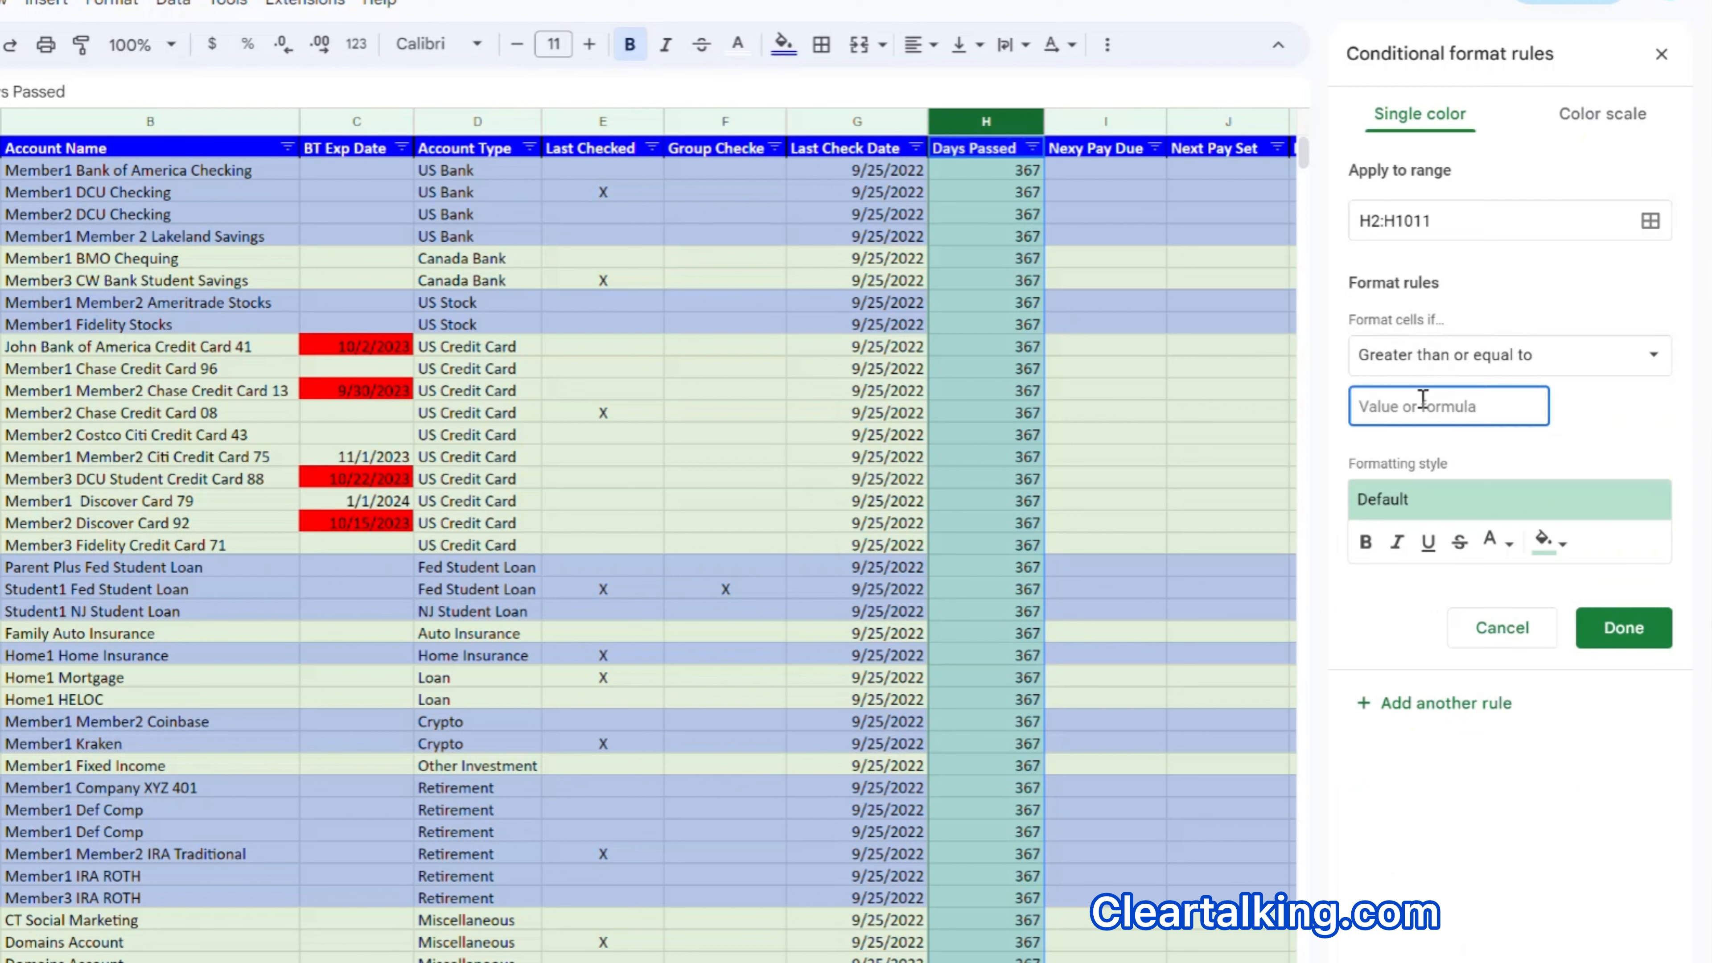
type("7")
left_click(1550, 542)
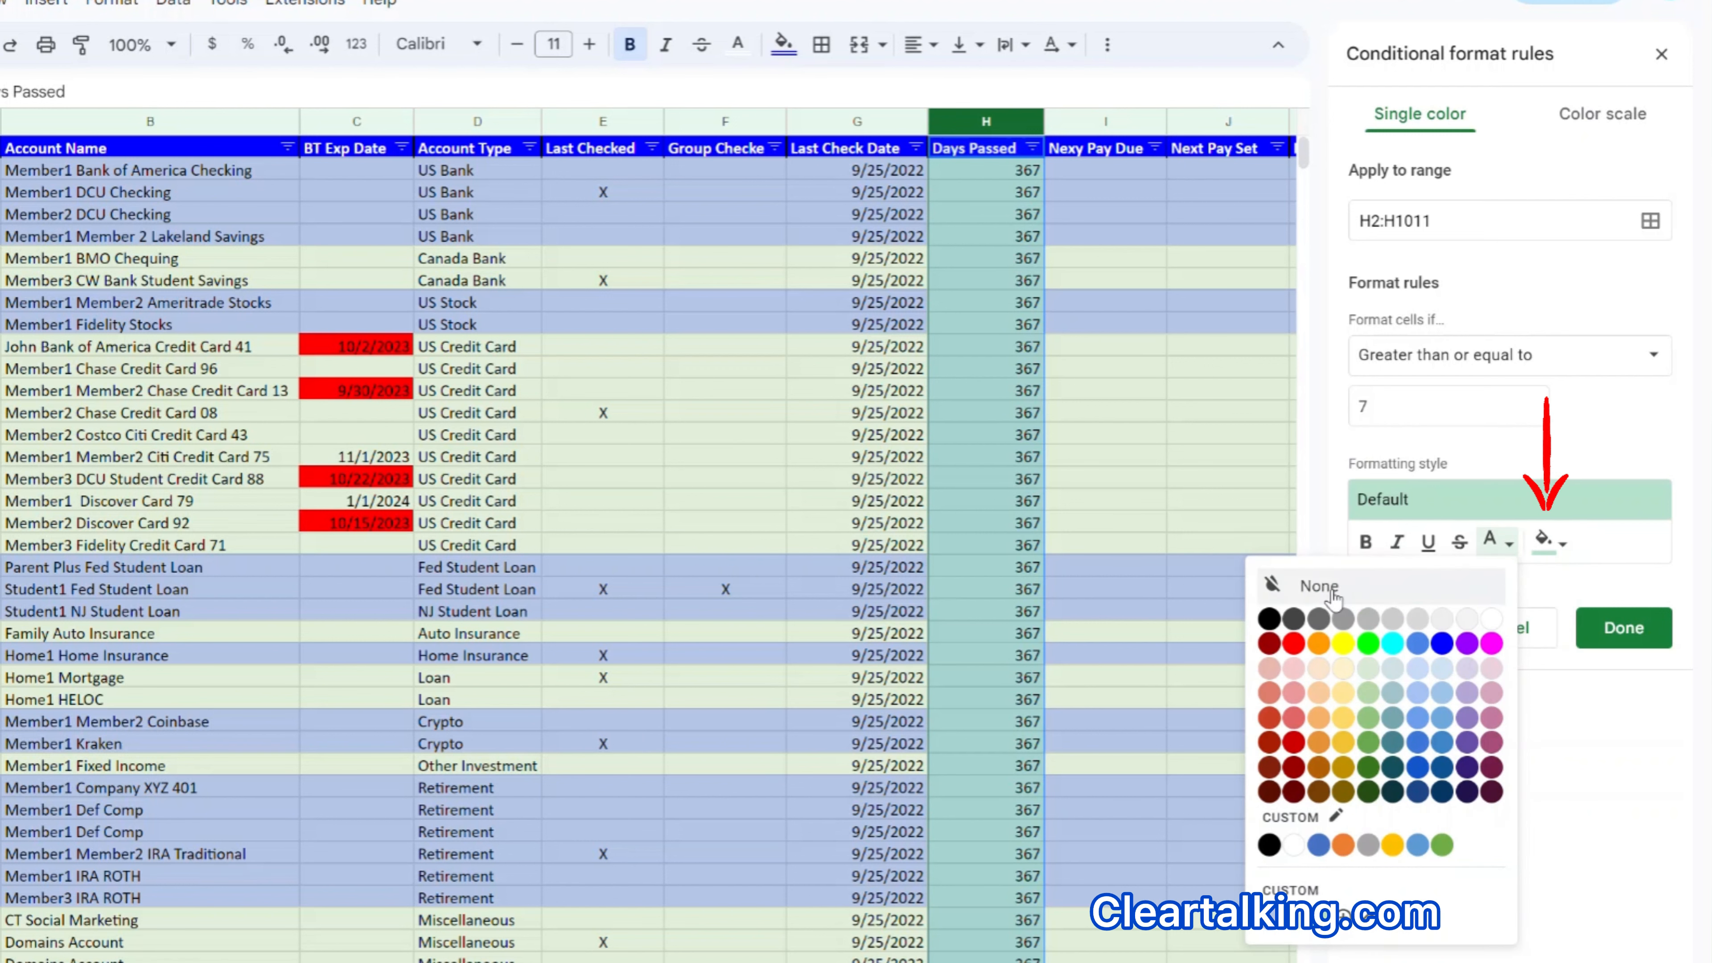
left_click(1331, 590)
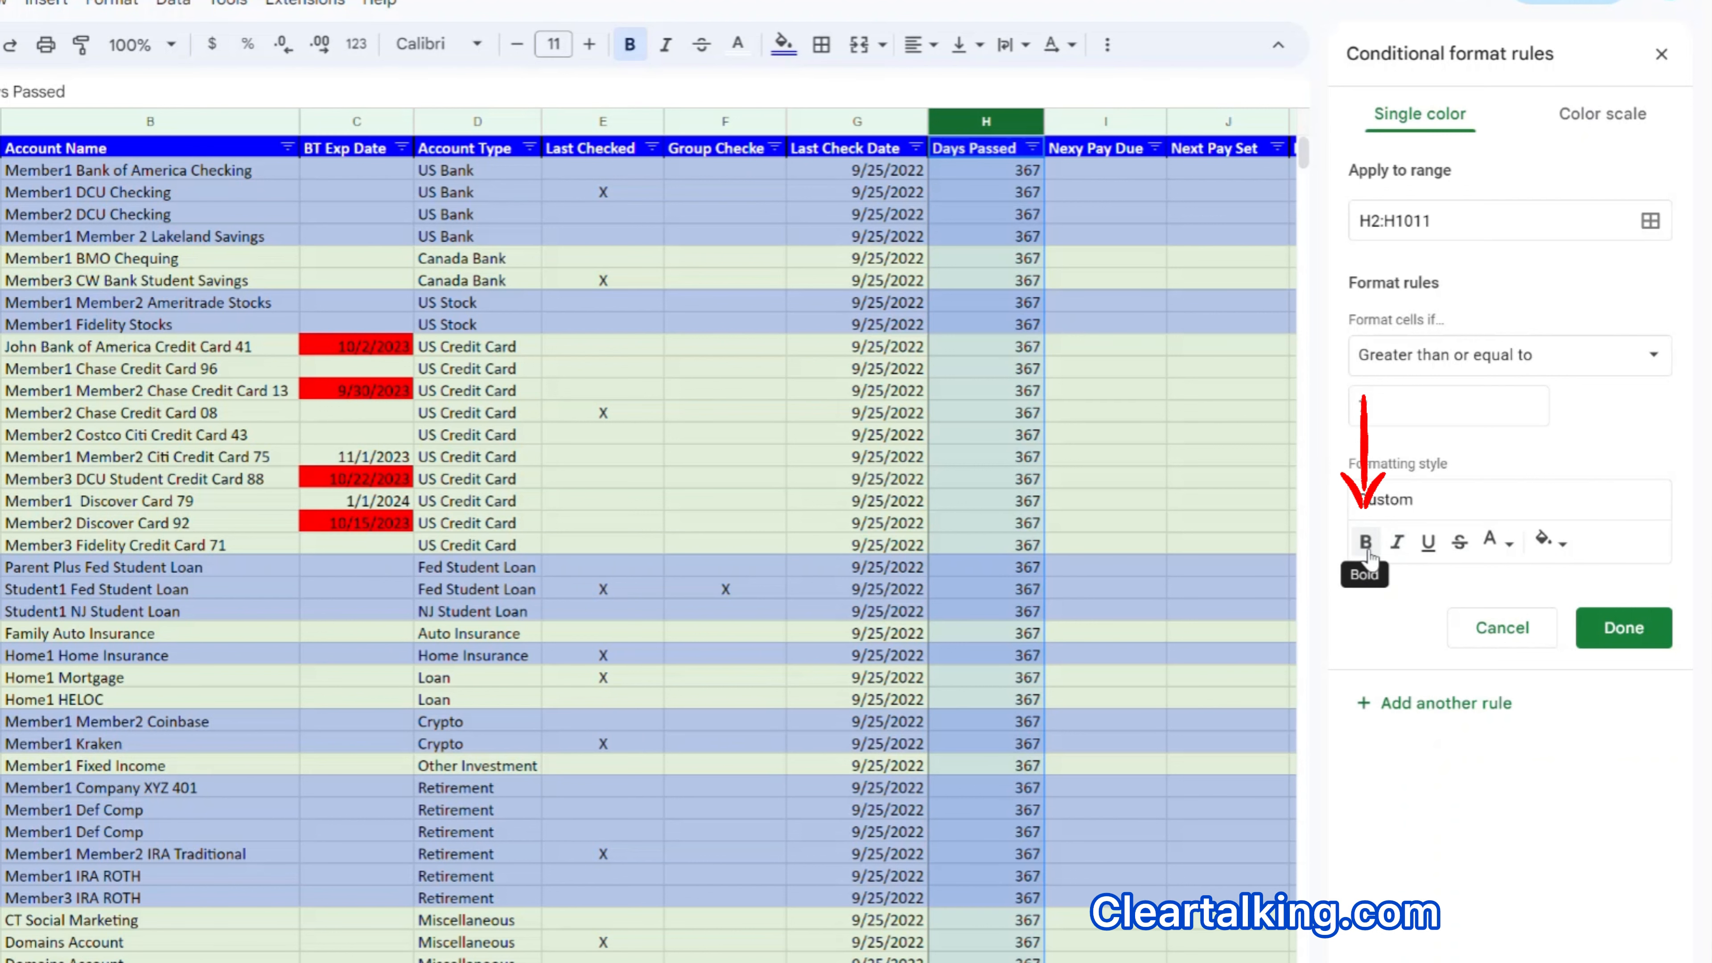
Make the Days Passed rule's text bold and red, and save the rule.
left_click(1366, 543)
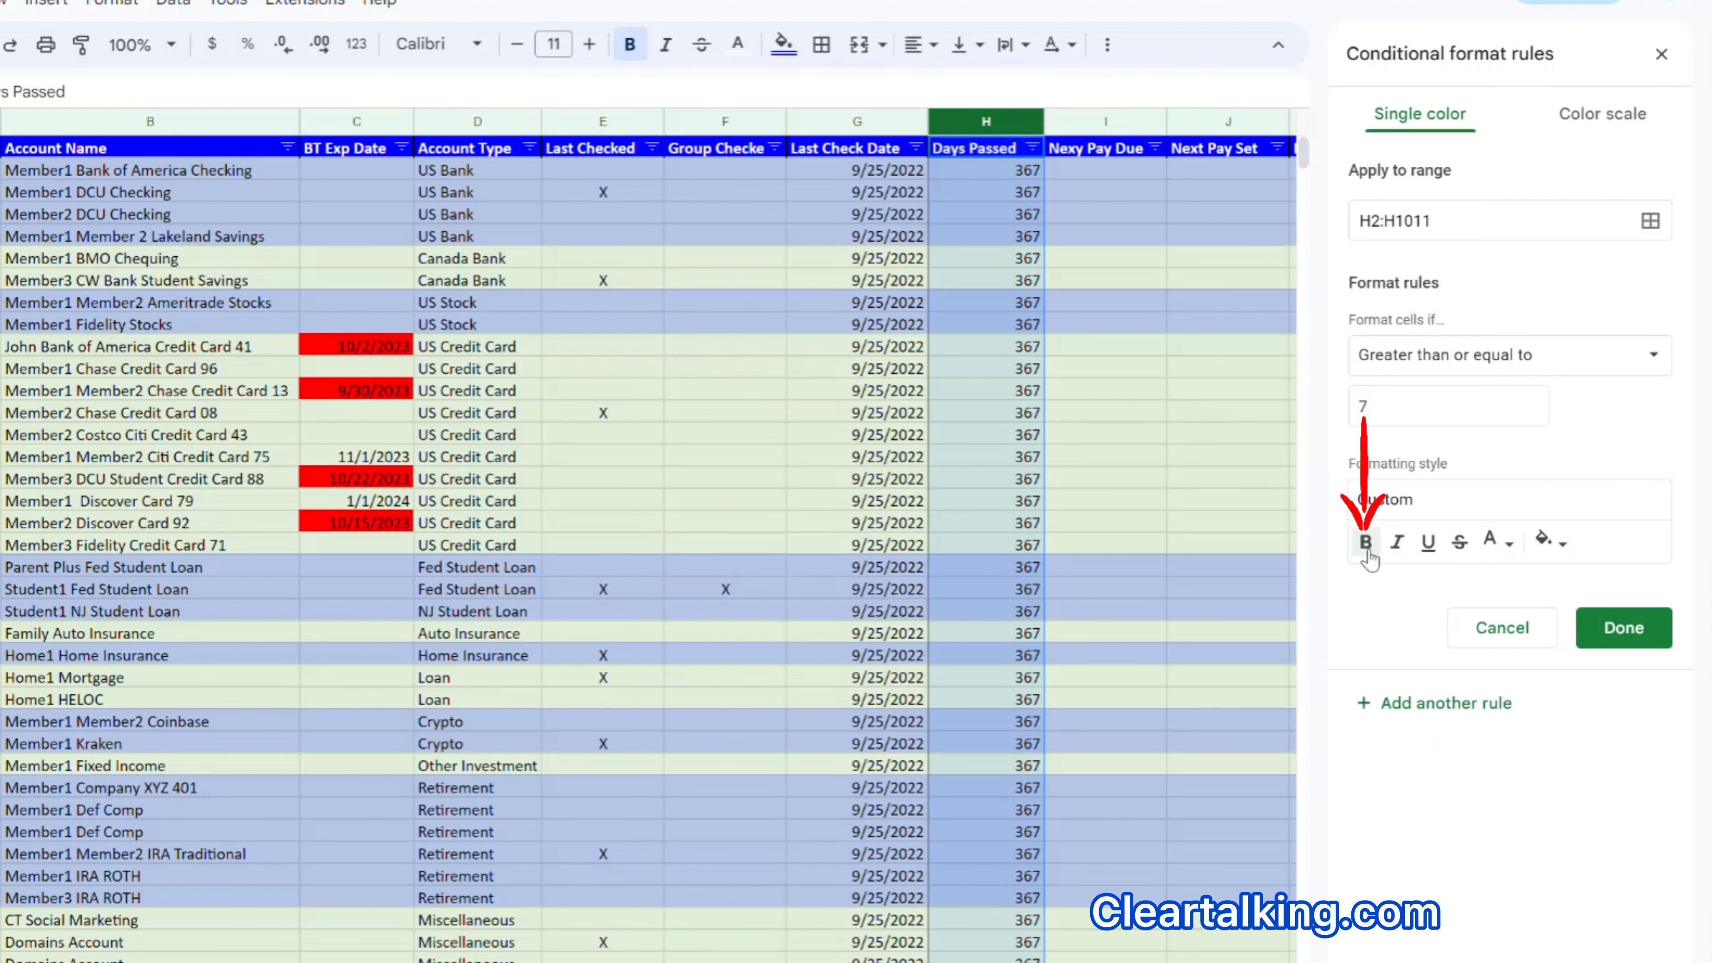
left_click(1513, 543)
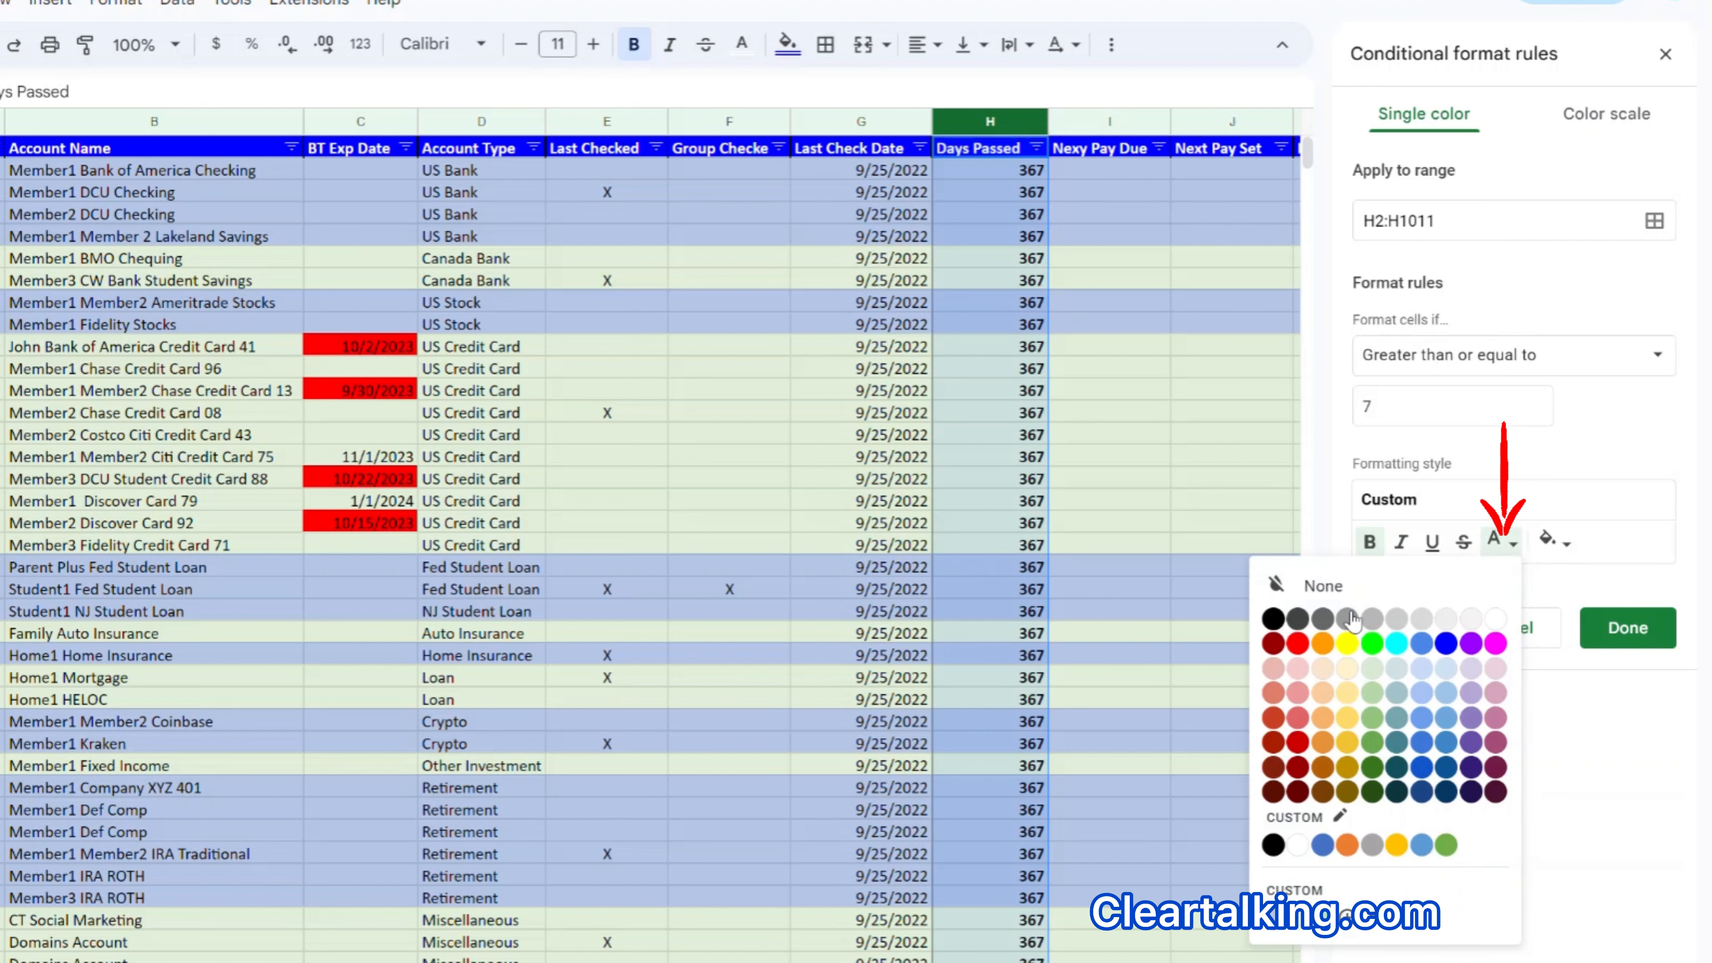
left_click(1298, 644)
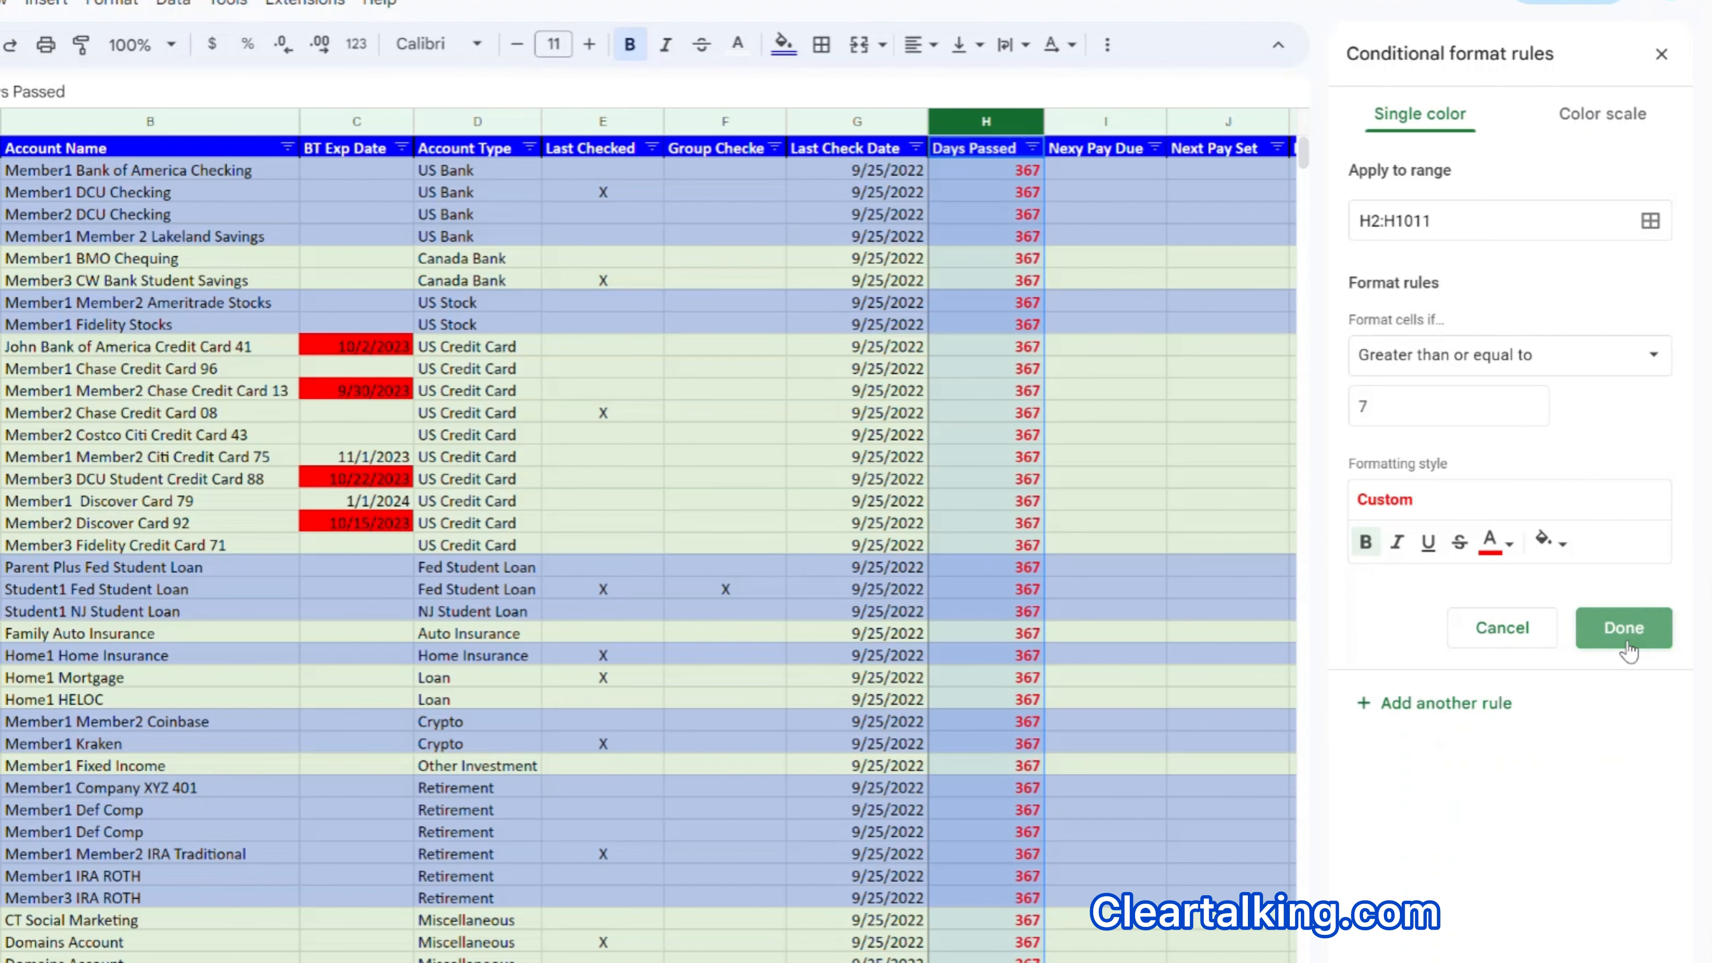
left_click(1623, 627)
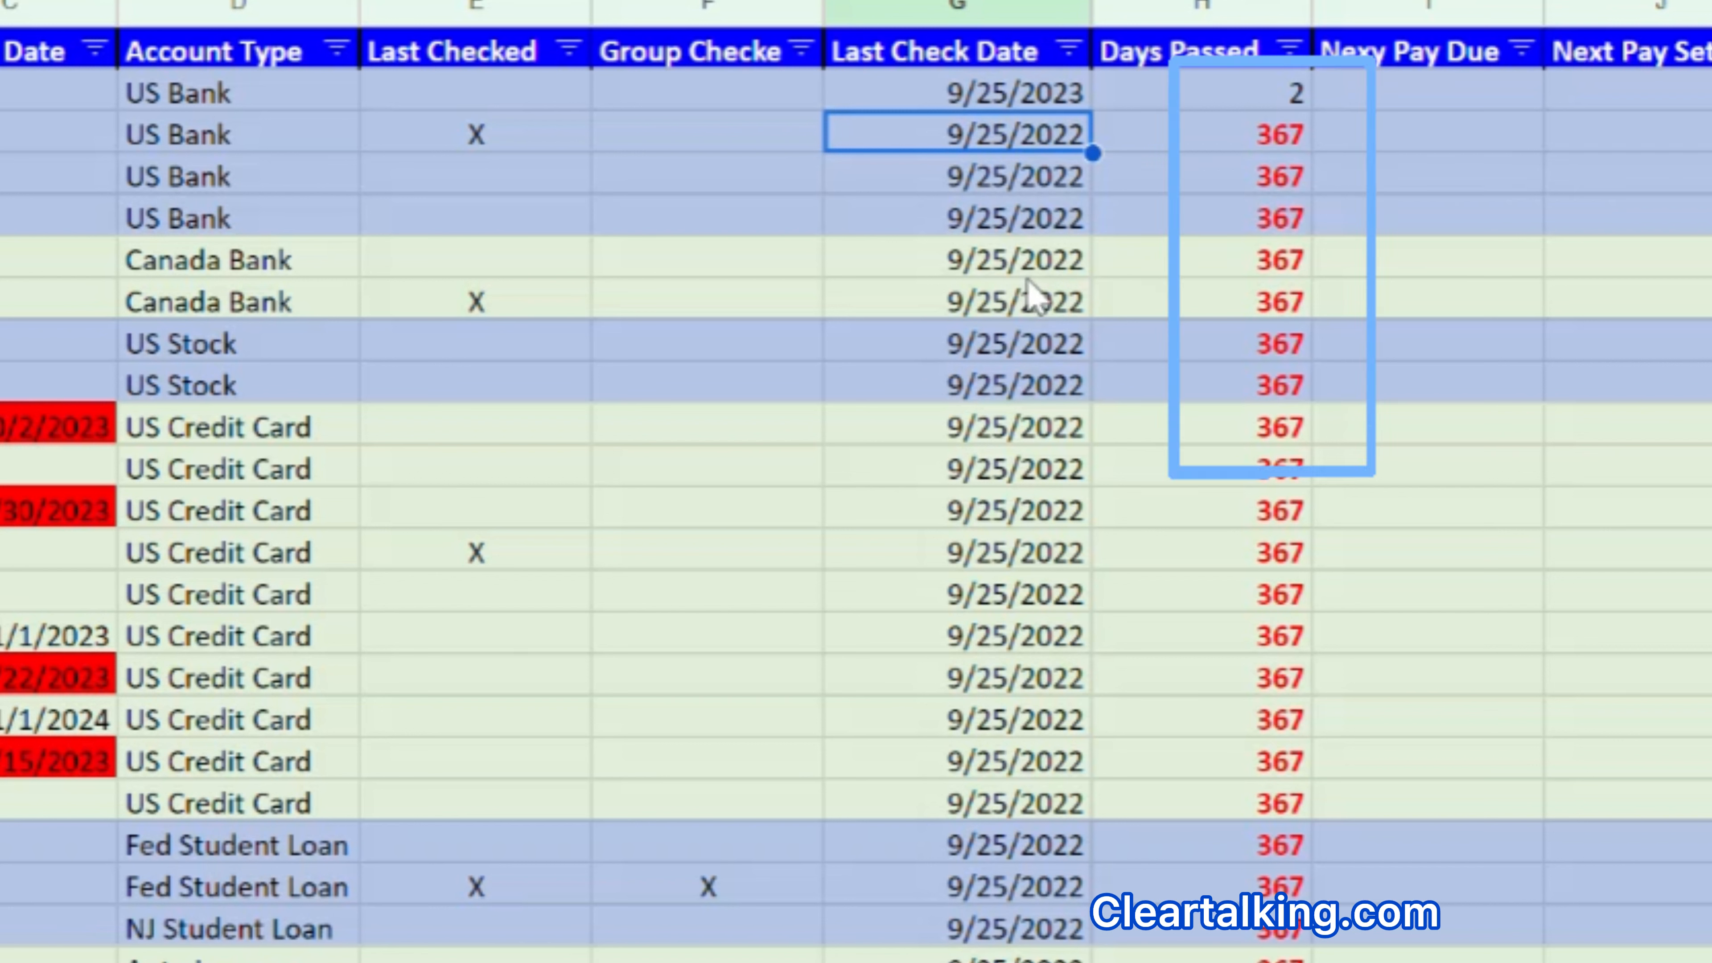
Set the Last Check Date to 9/20/2023 in cell G8 and 9/21/2023 in cell G17.
left_click(1019, 350)
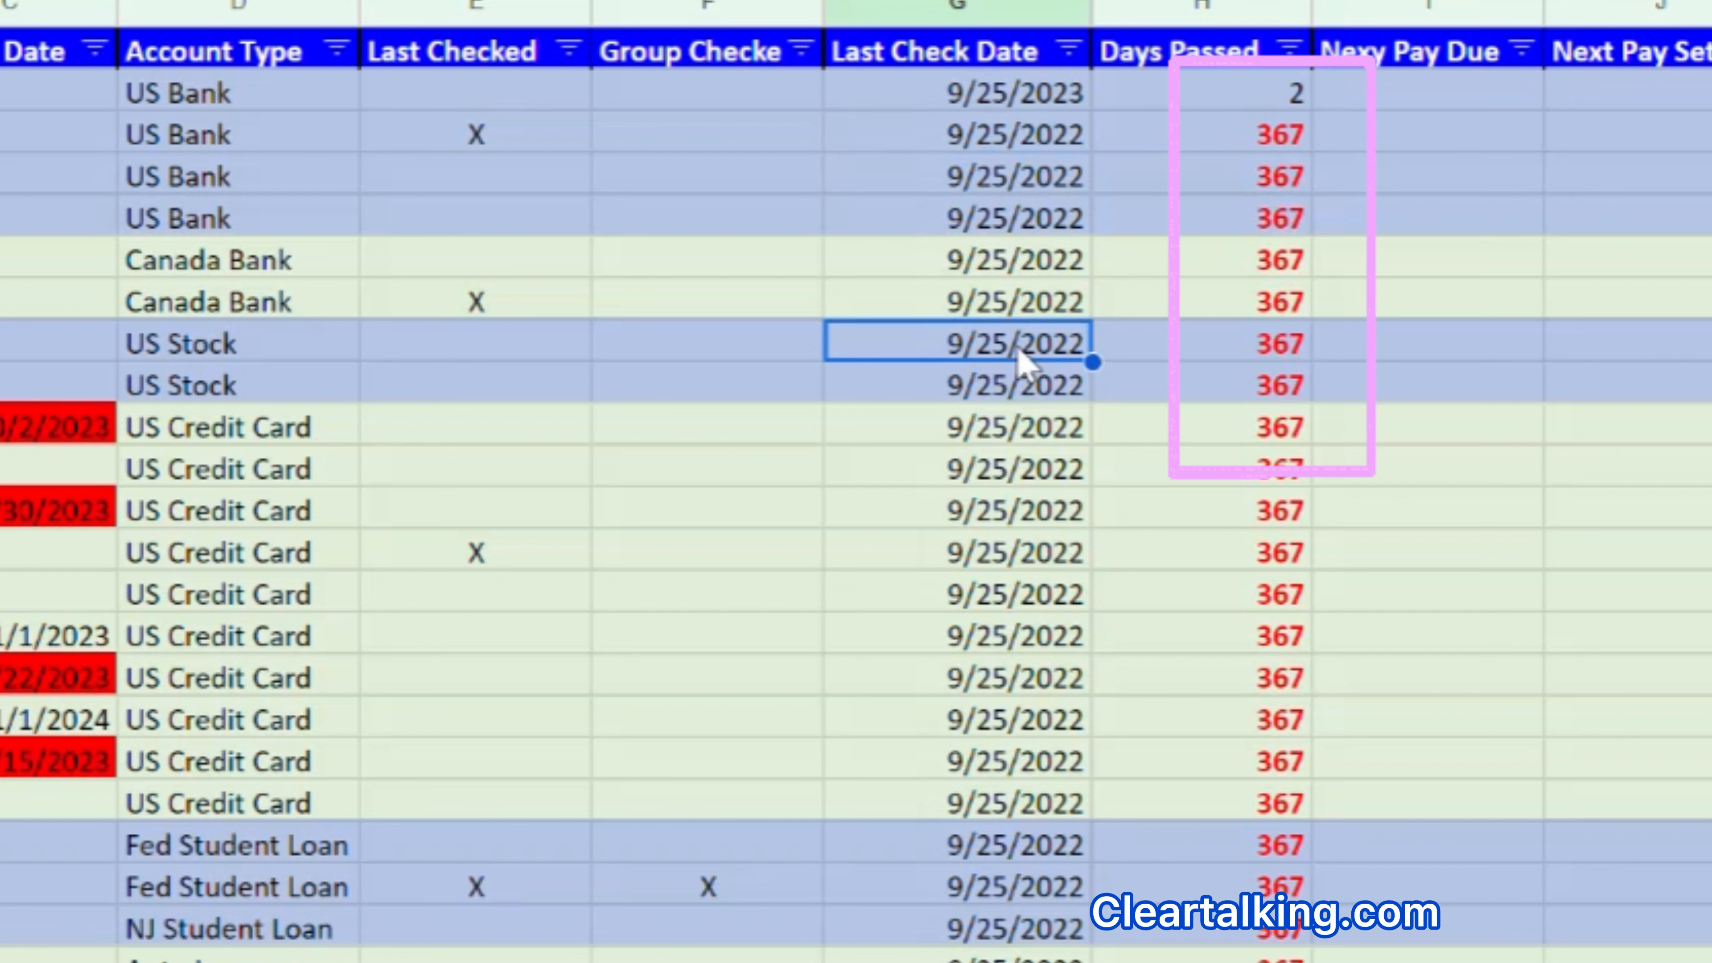
type("9")
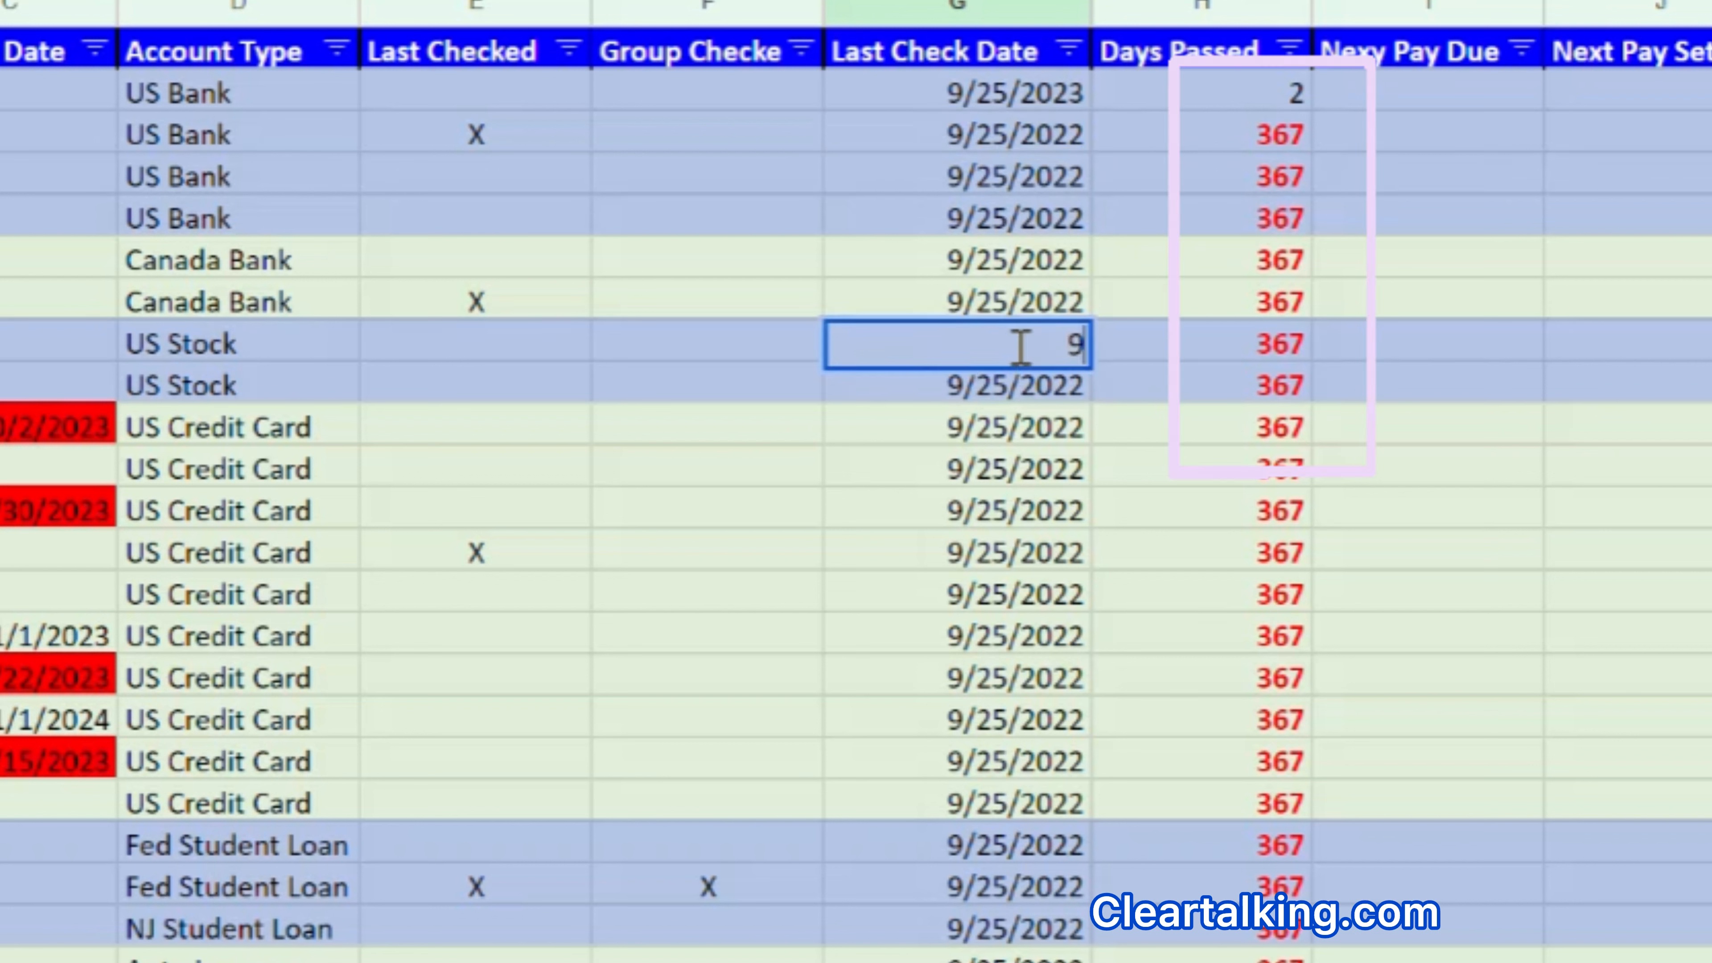
type("/")
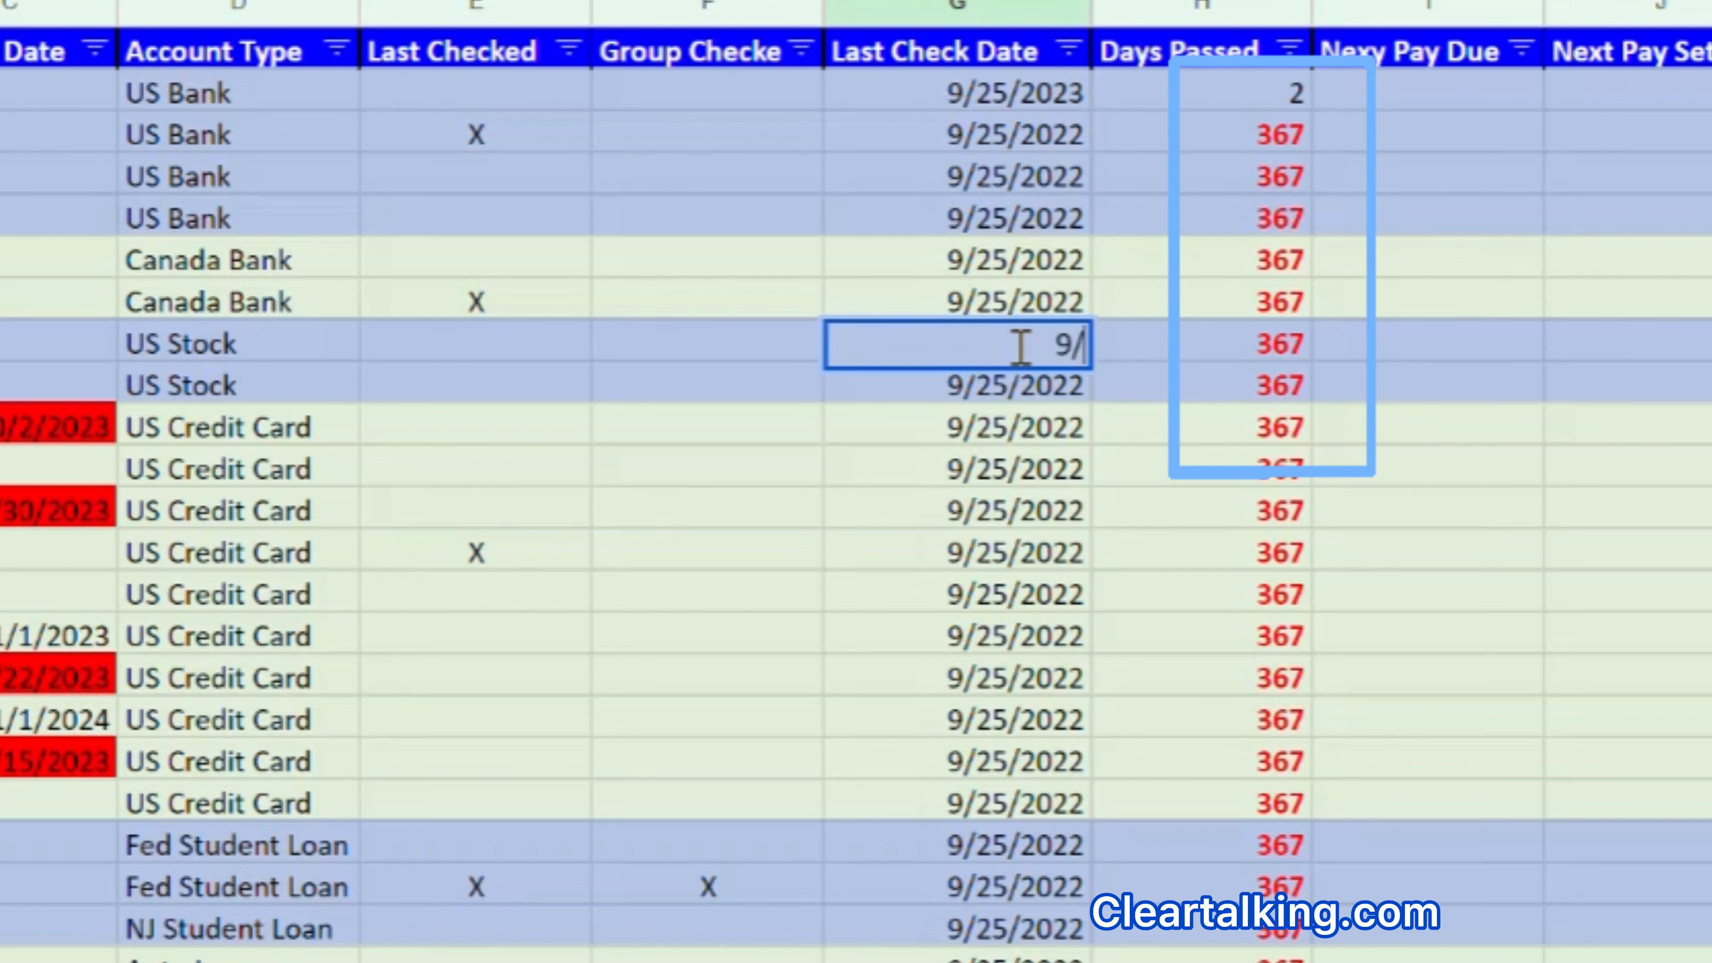
type("20/2023")
key("Return")
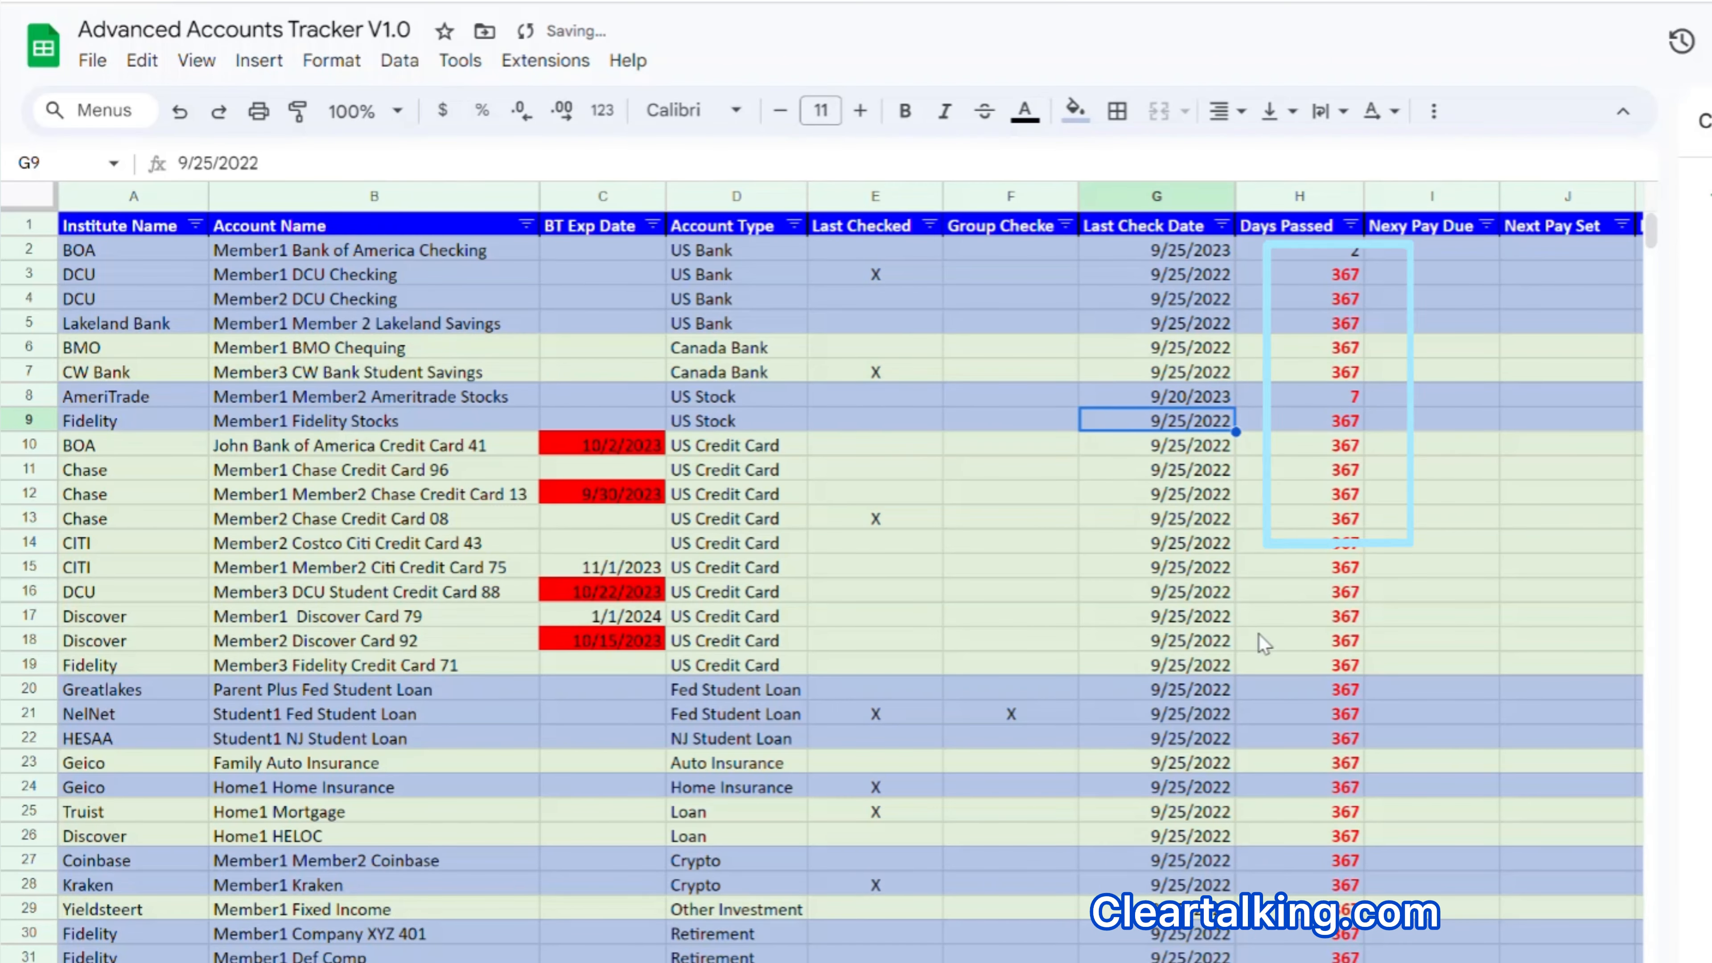
left_click(1060, 734)
type("9/")
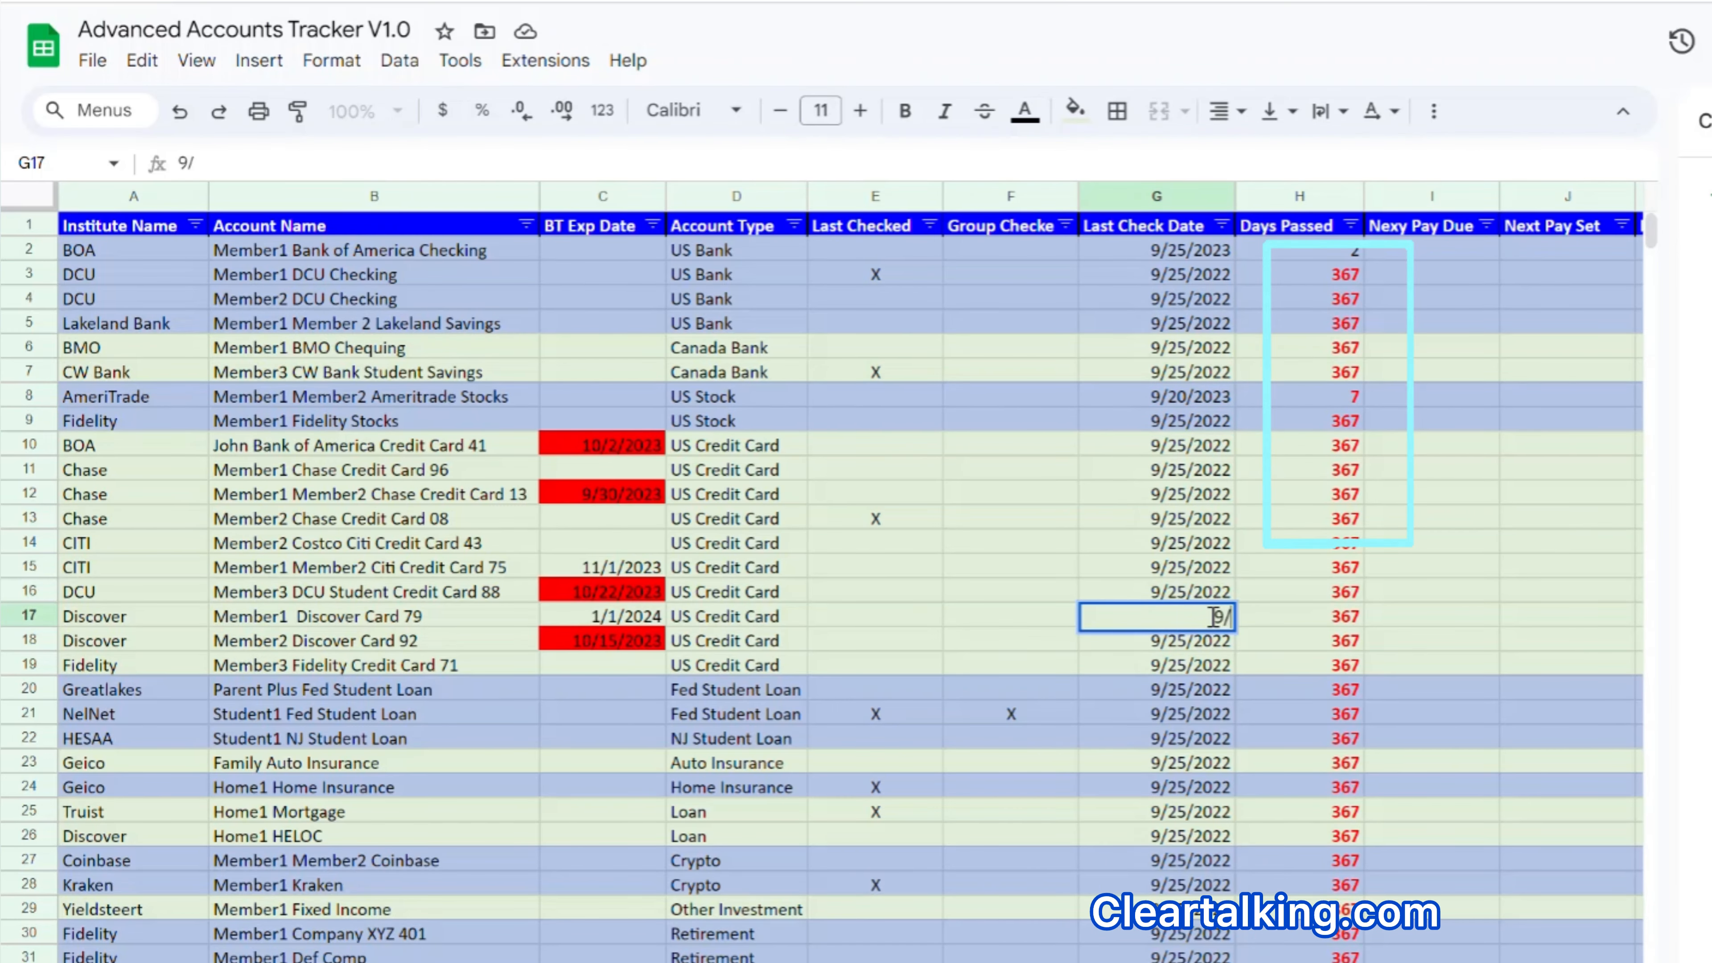
type("21/2023")
Set the Last Check Date to 9/22/2023 in cell G14 and 9/24/2023 in cell G11.
left_click(1192, 544)
type("9")
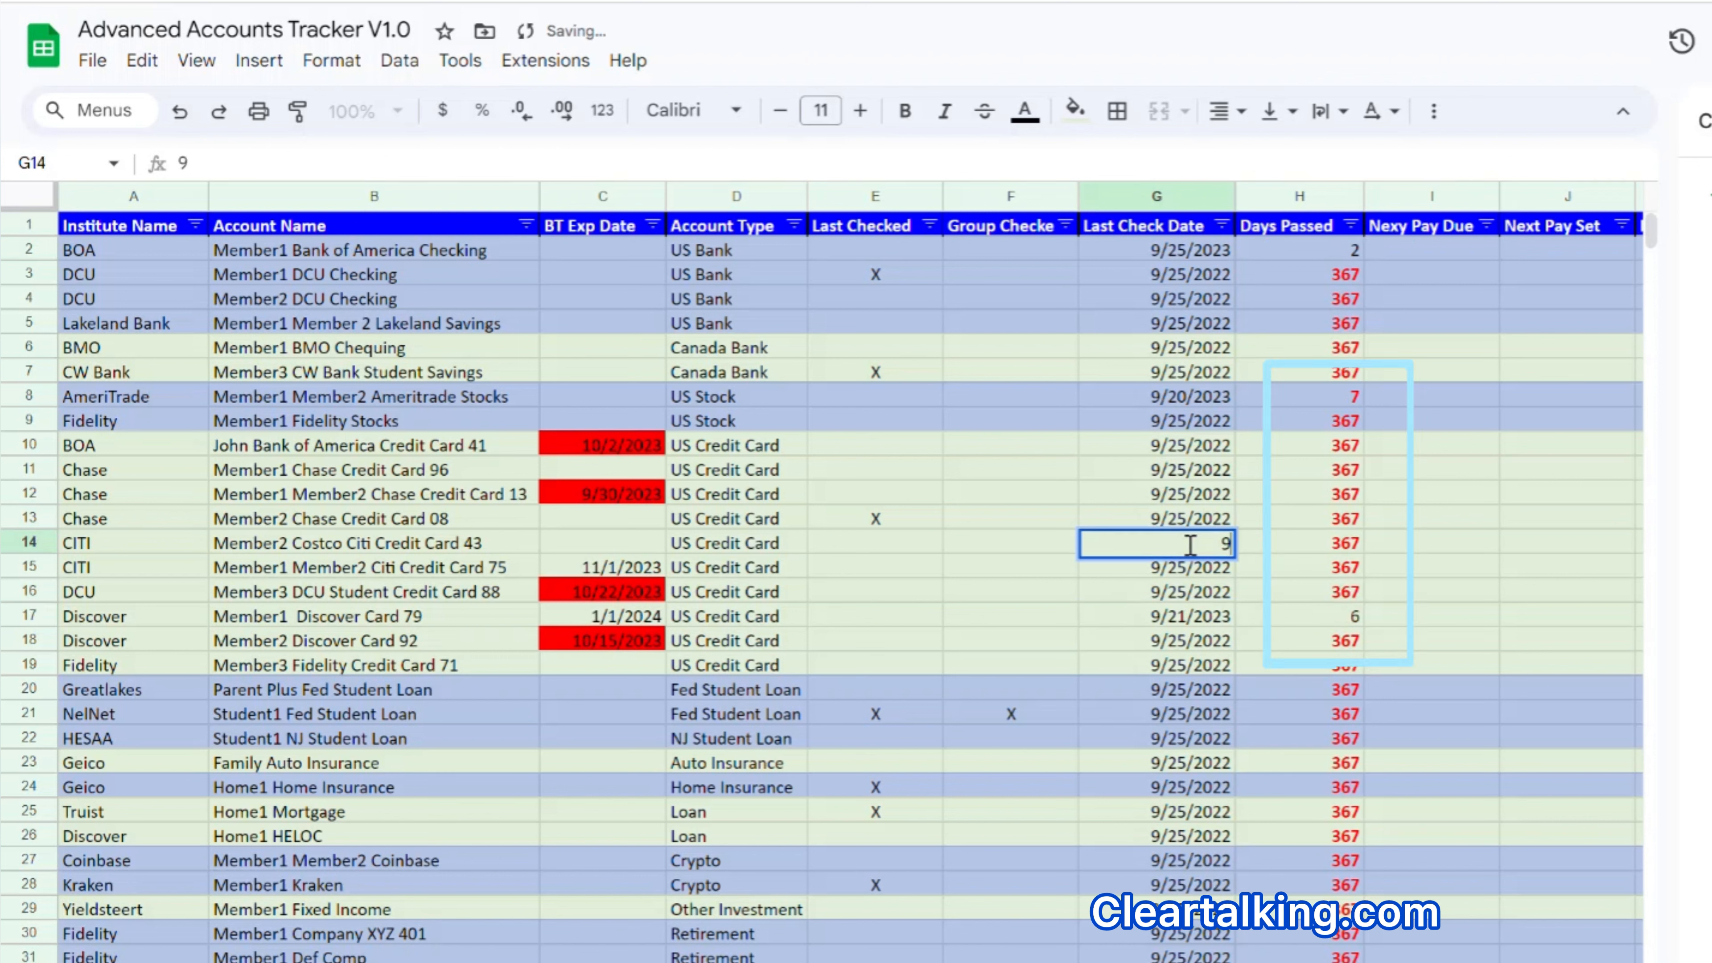
type("/22/2023")
left_click(1198, 468)
type("9/24/2023")
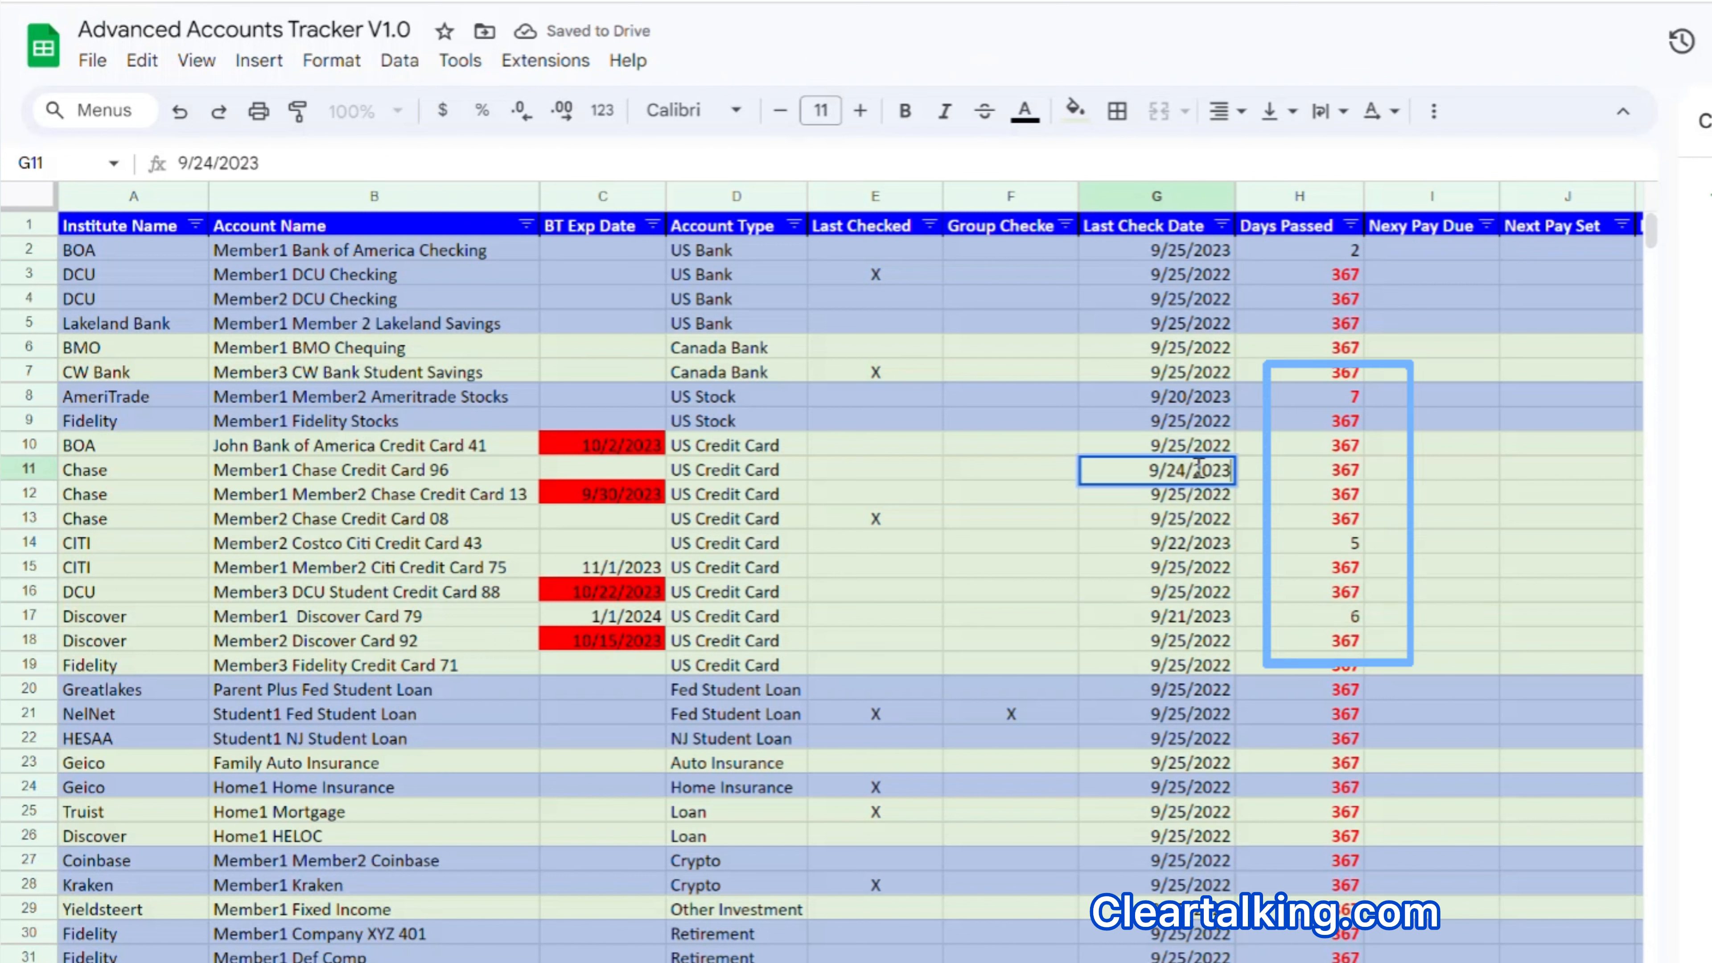
key("Return")
Set the Last Check Date to 9/22/2023 in G22, 9/26/2023 in G26 and 9/25/2023 in G3:G5.
left_click(1191, 738)
type("9/22/2023")
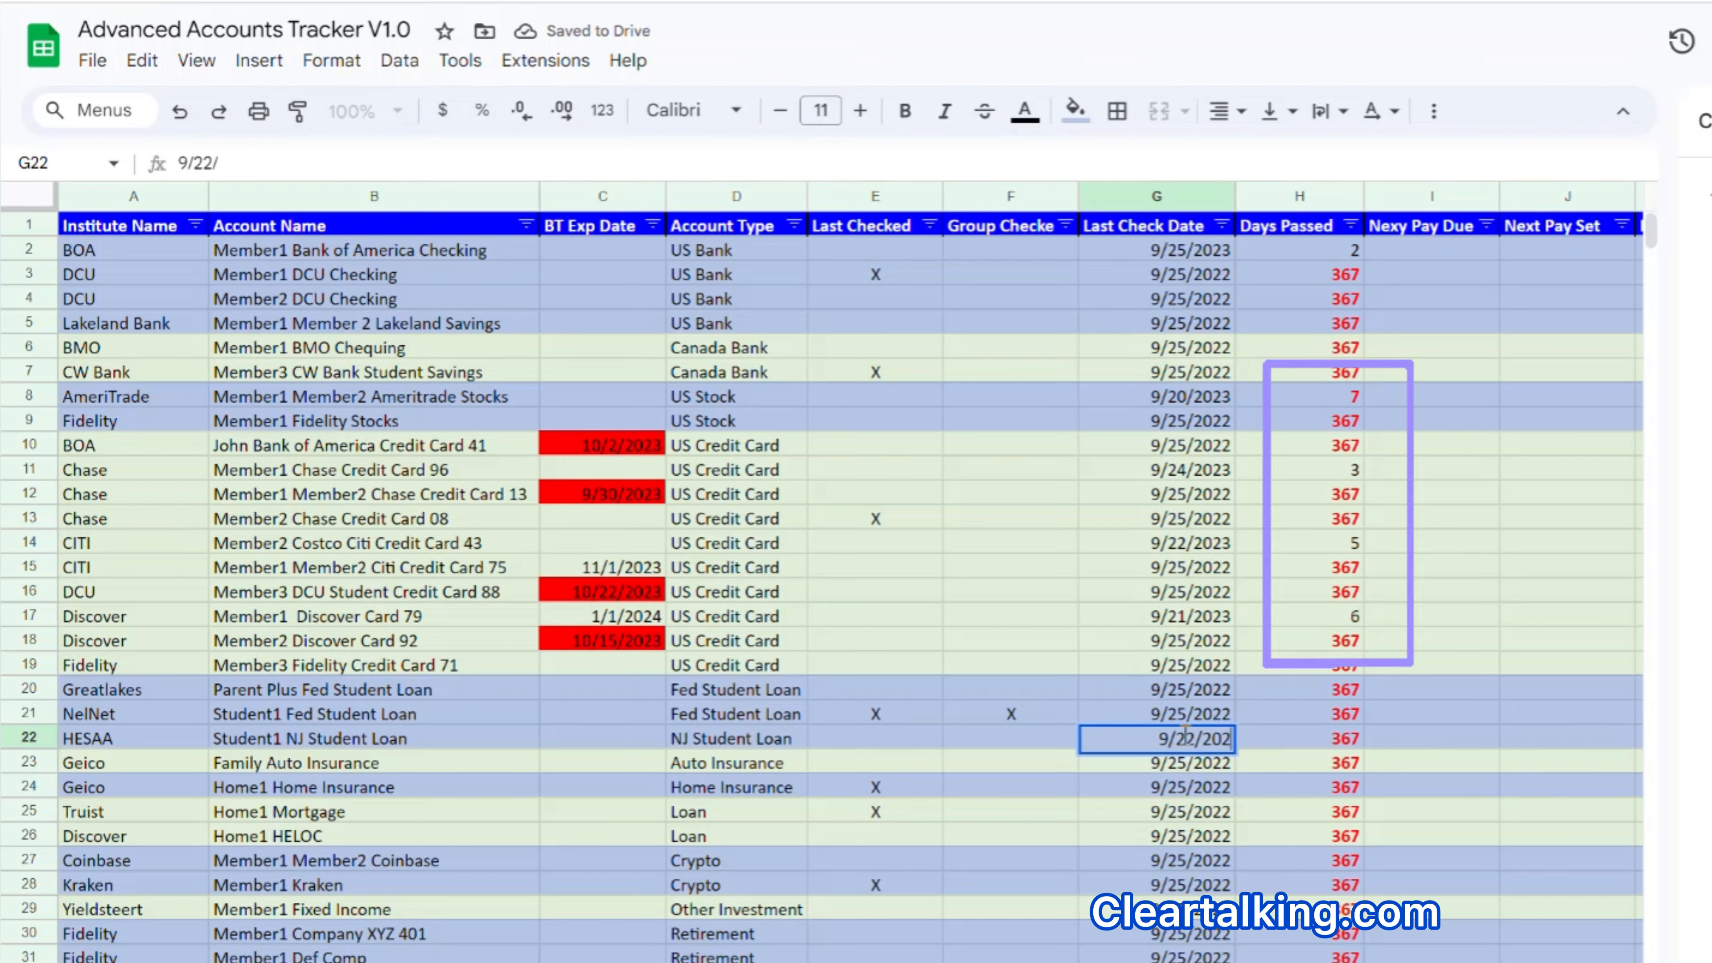
left_click(1252, 817)
left_click_drag(1173, 274, 1213, 323)
Apply the Date number format to the whole Nexy Pay Due column.
left_click(1182, 130)
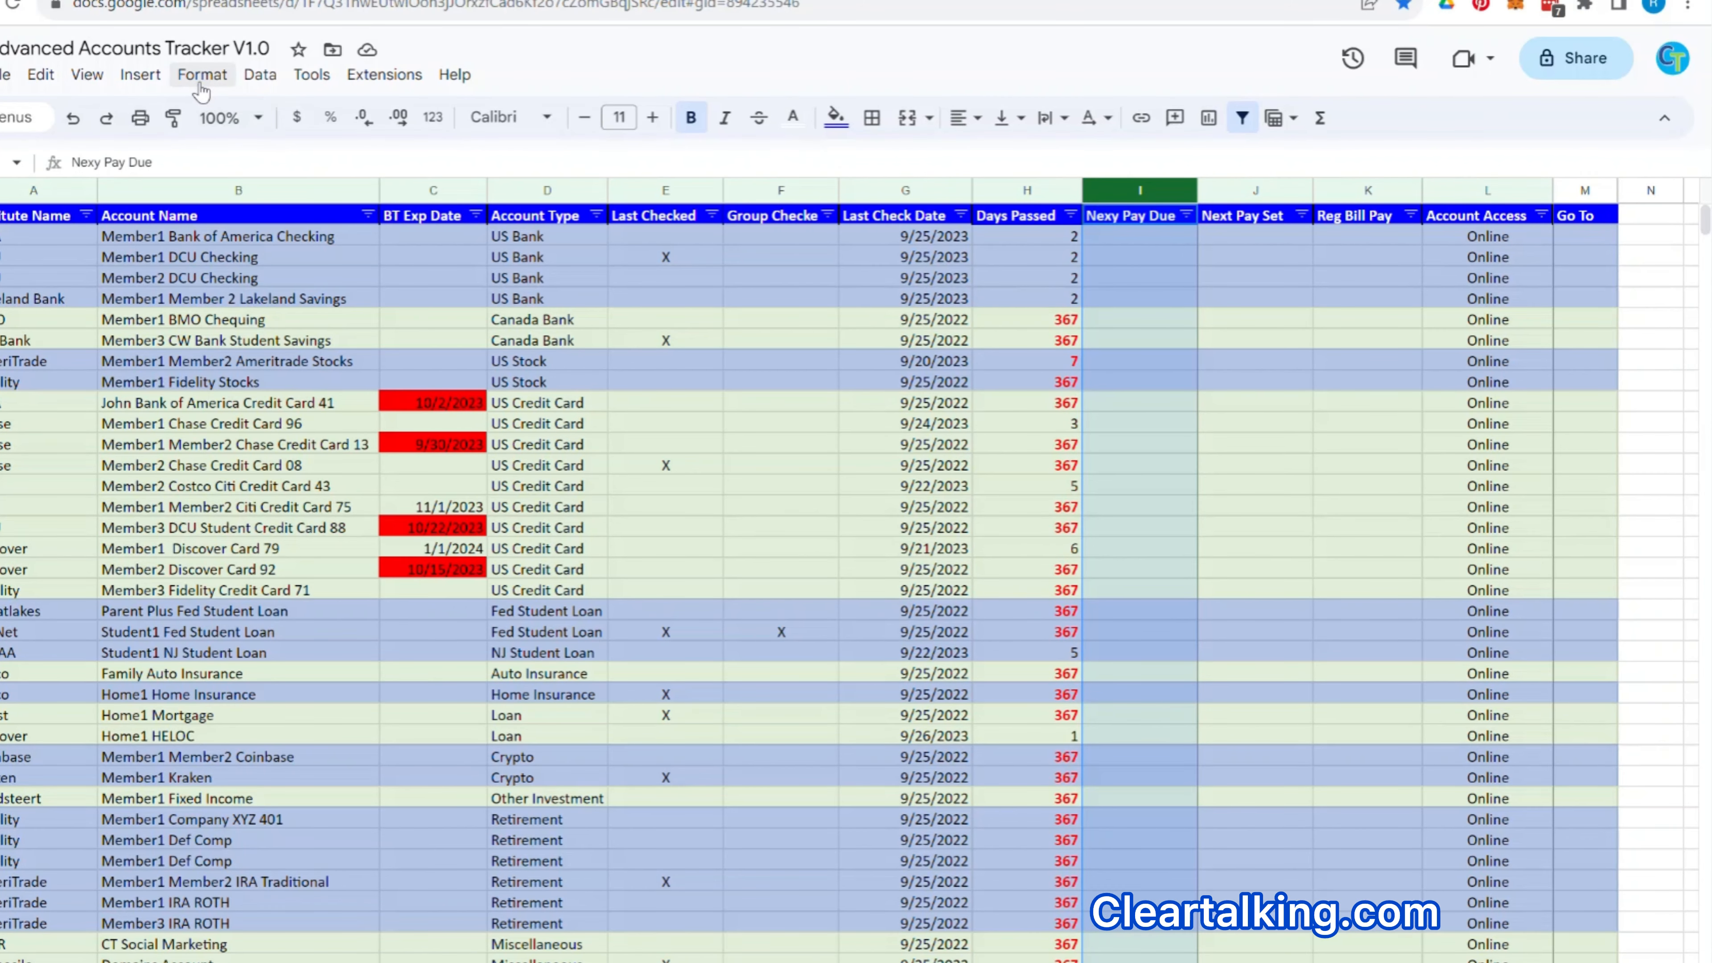
left_click(201, 76)
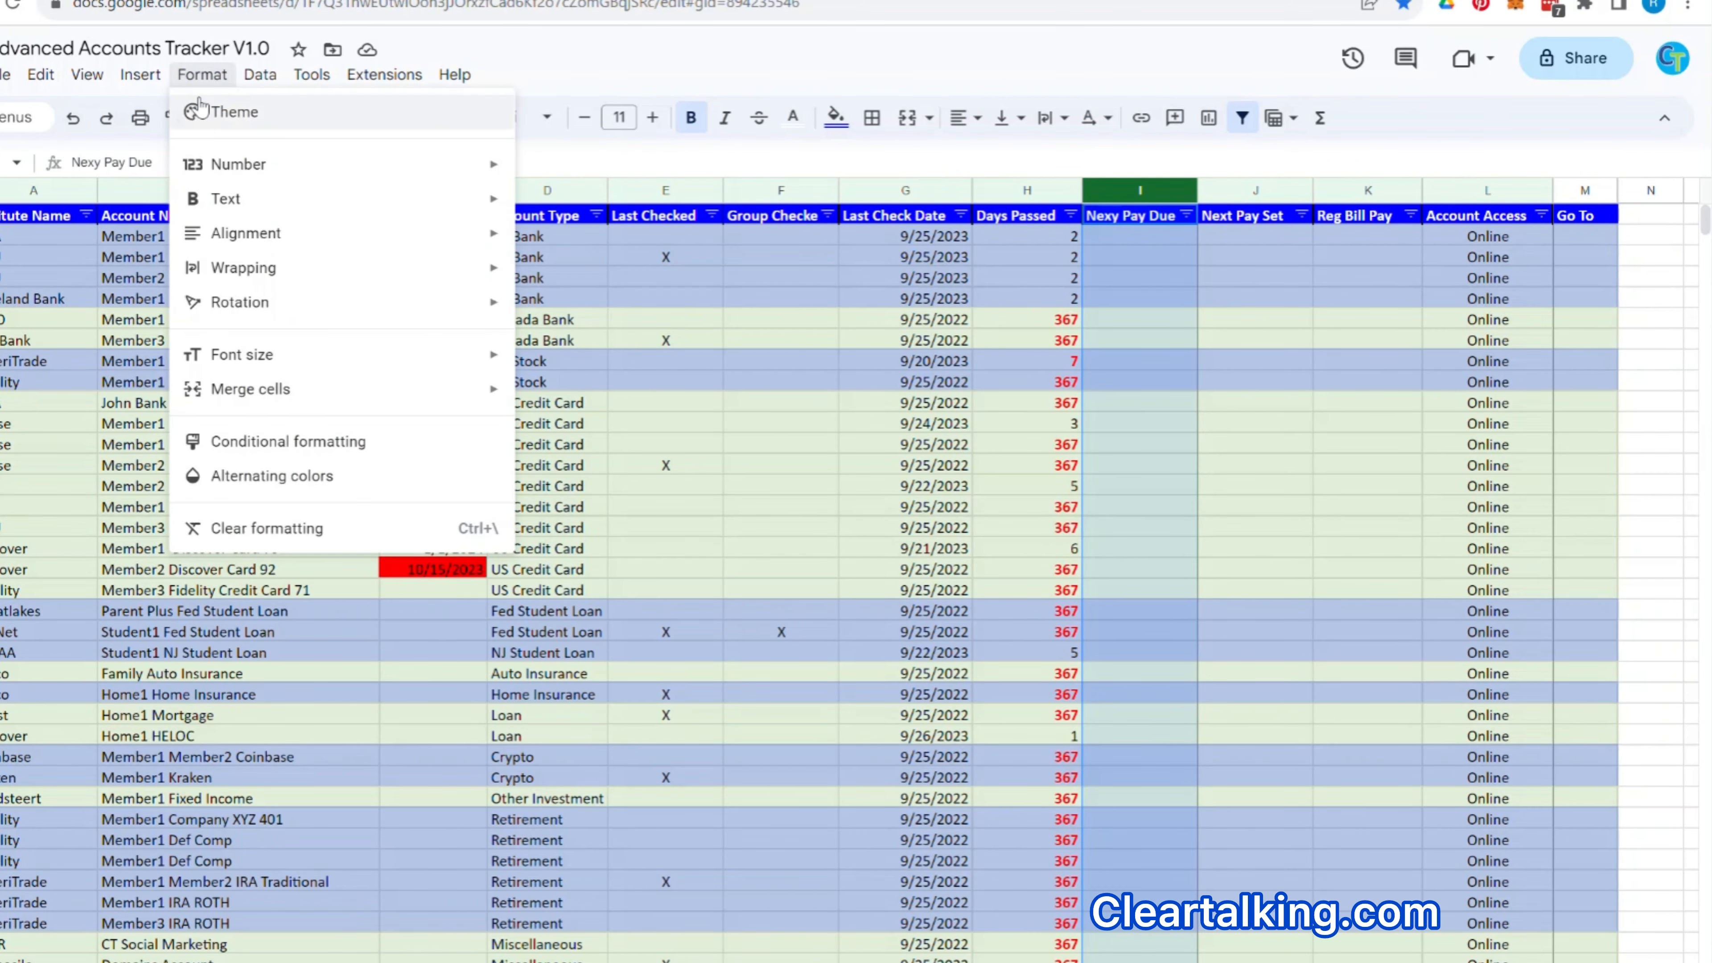
mouse_move(212, 168)
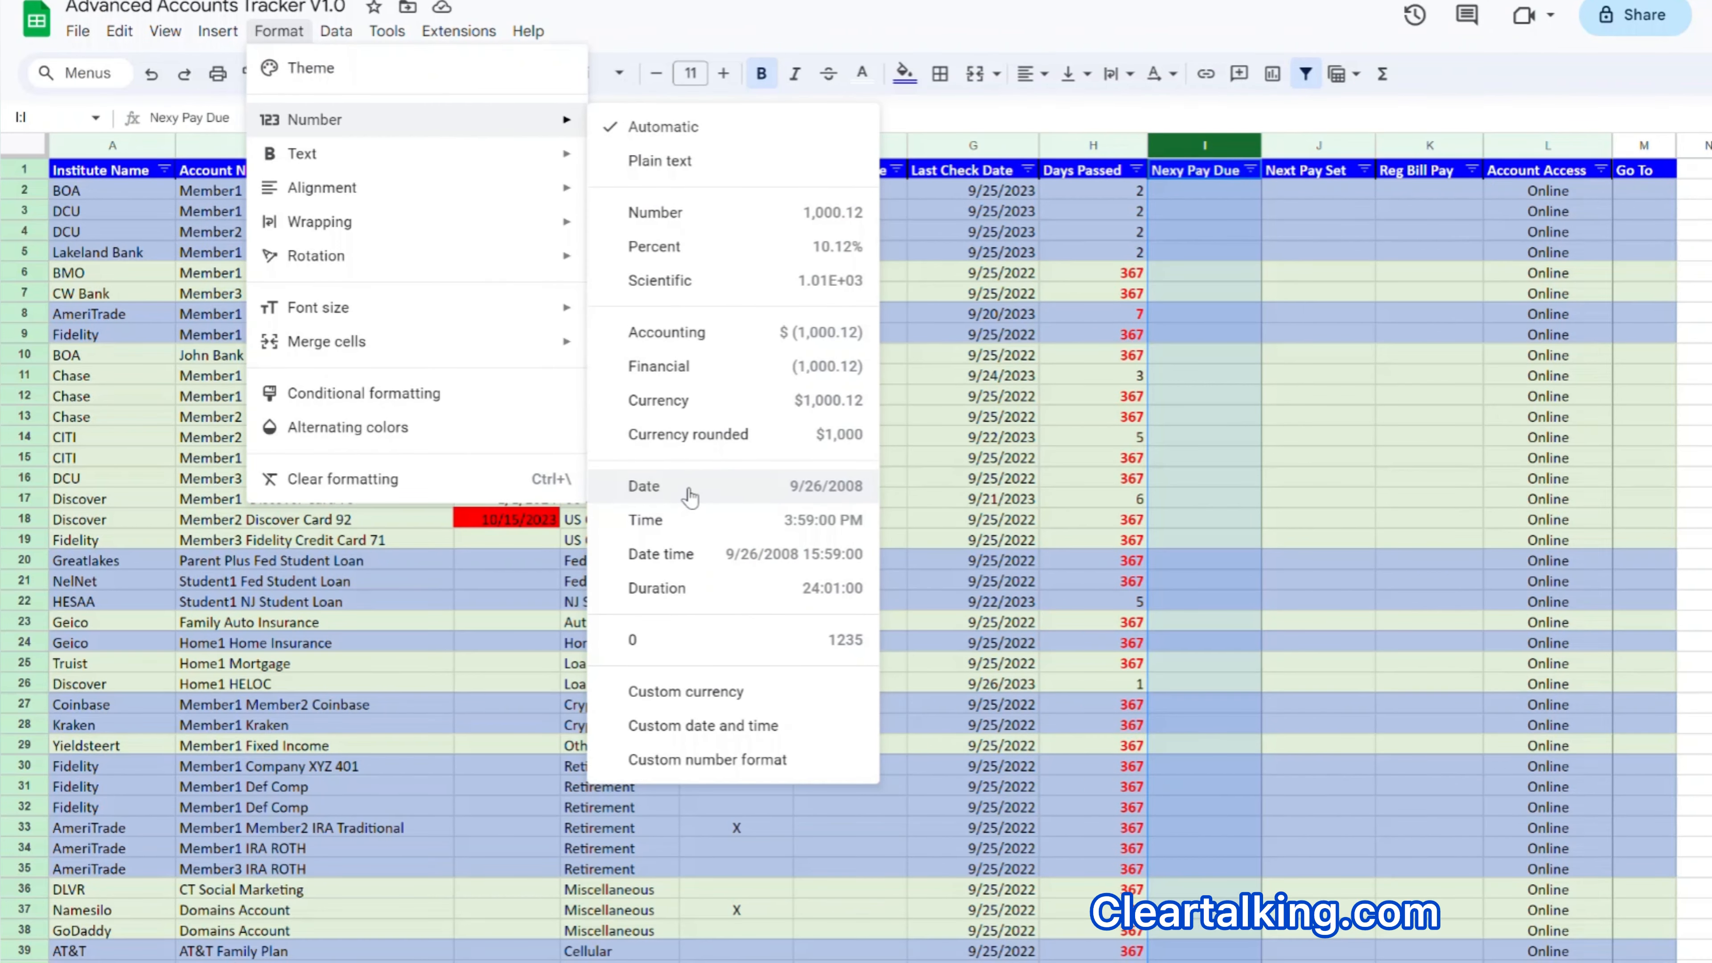
left_click(689, 496)
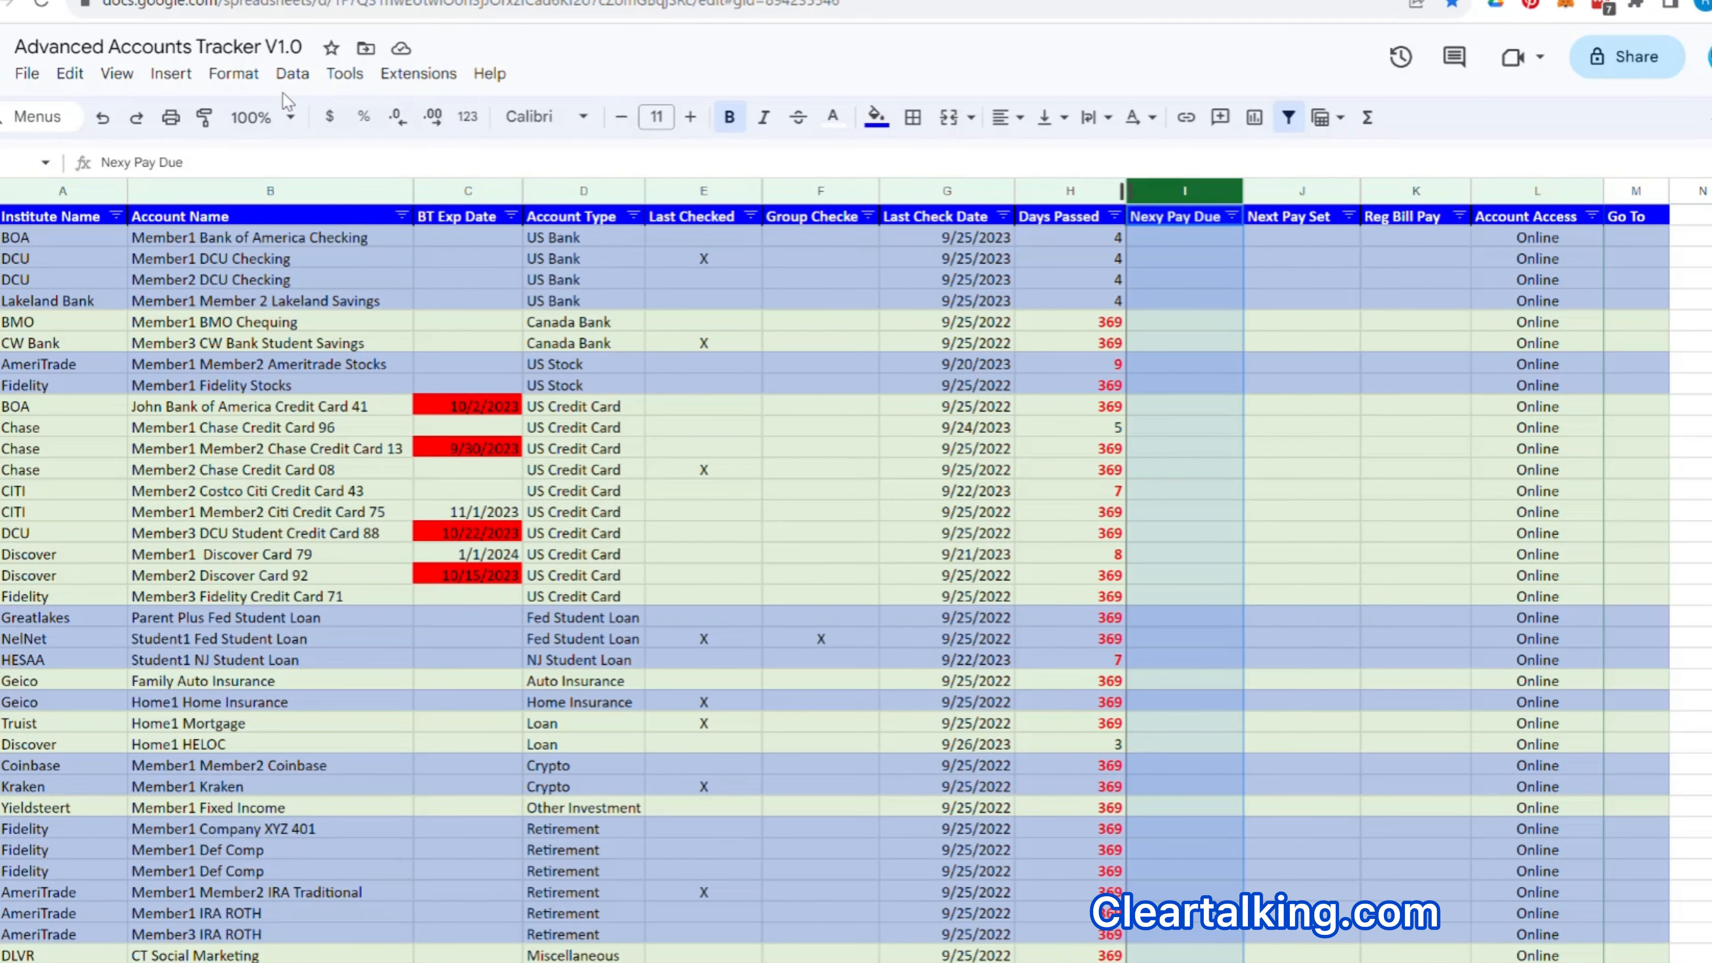
Create a conditional format rule for I1:I1011 that gives empty cells no fill color.
left_click(233, 68)
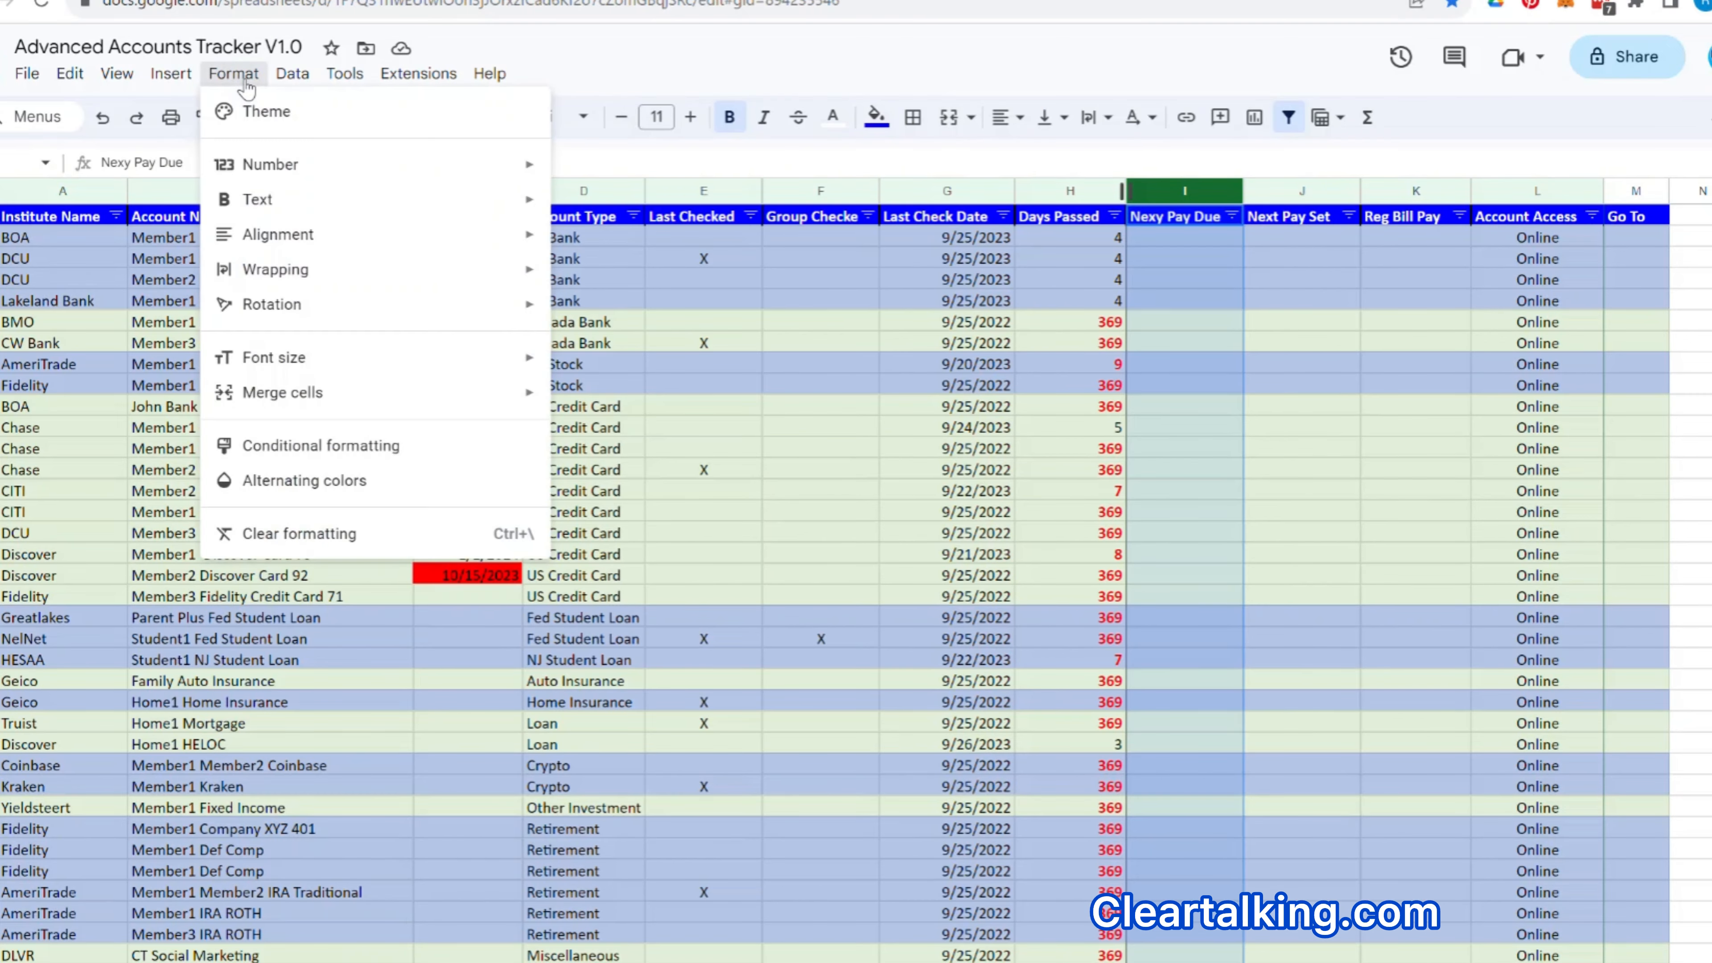
left_click(318, 448)
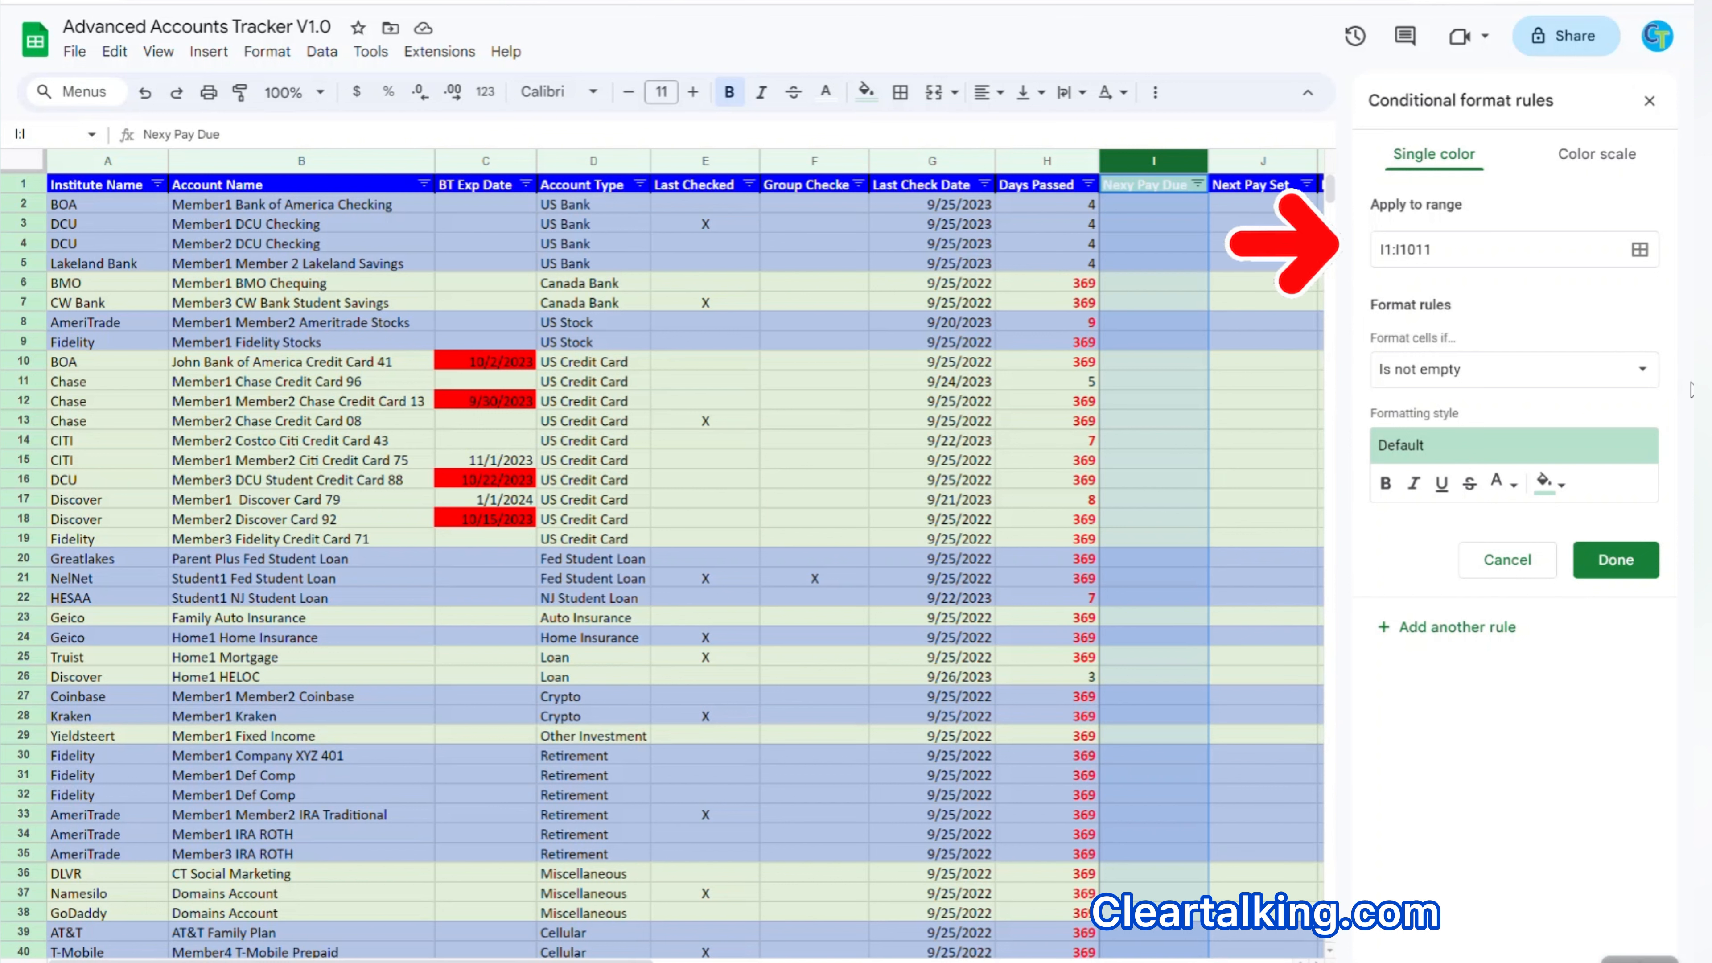
left_click(1642, 376)
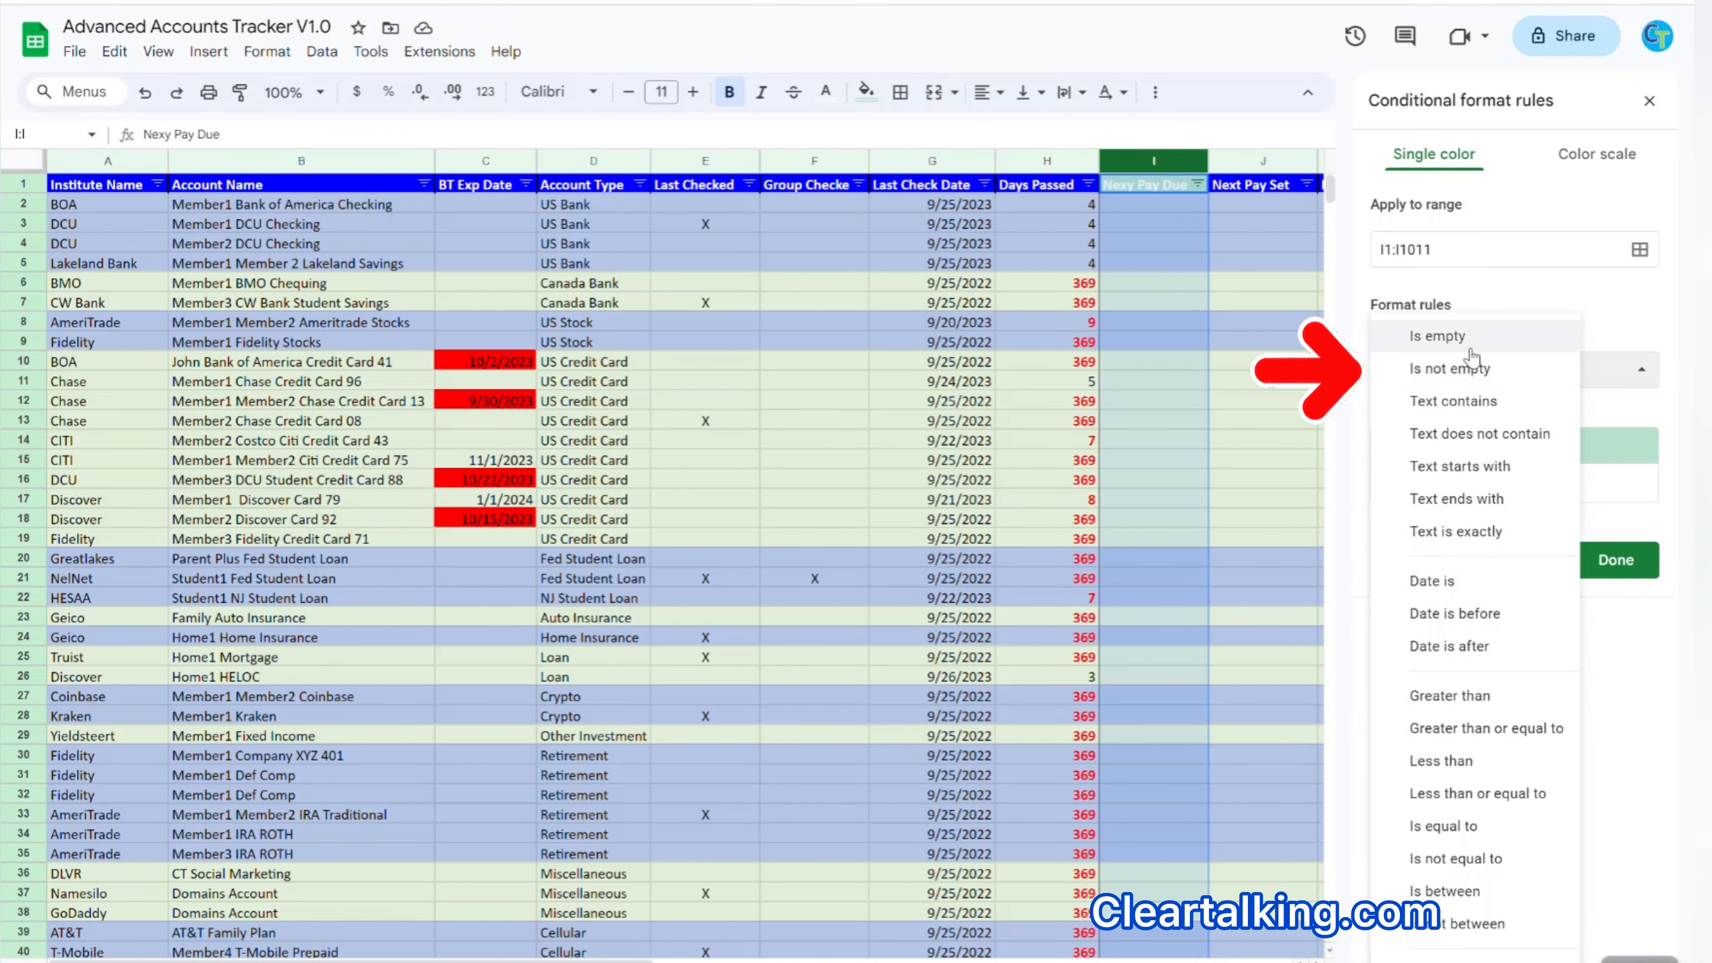
left_click(1436, 336)
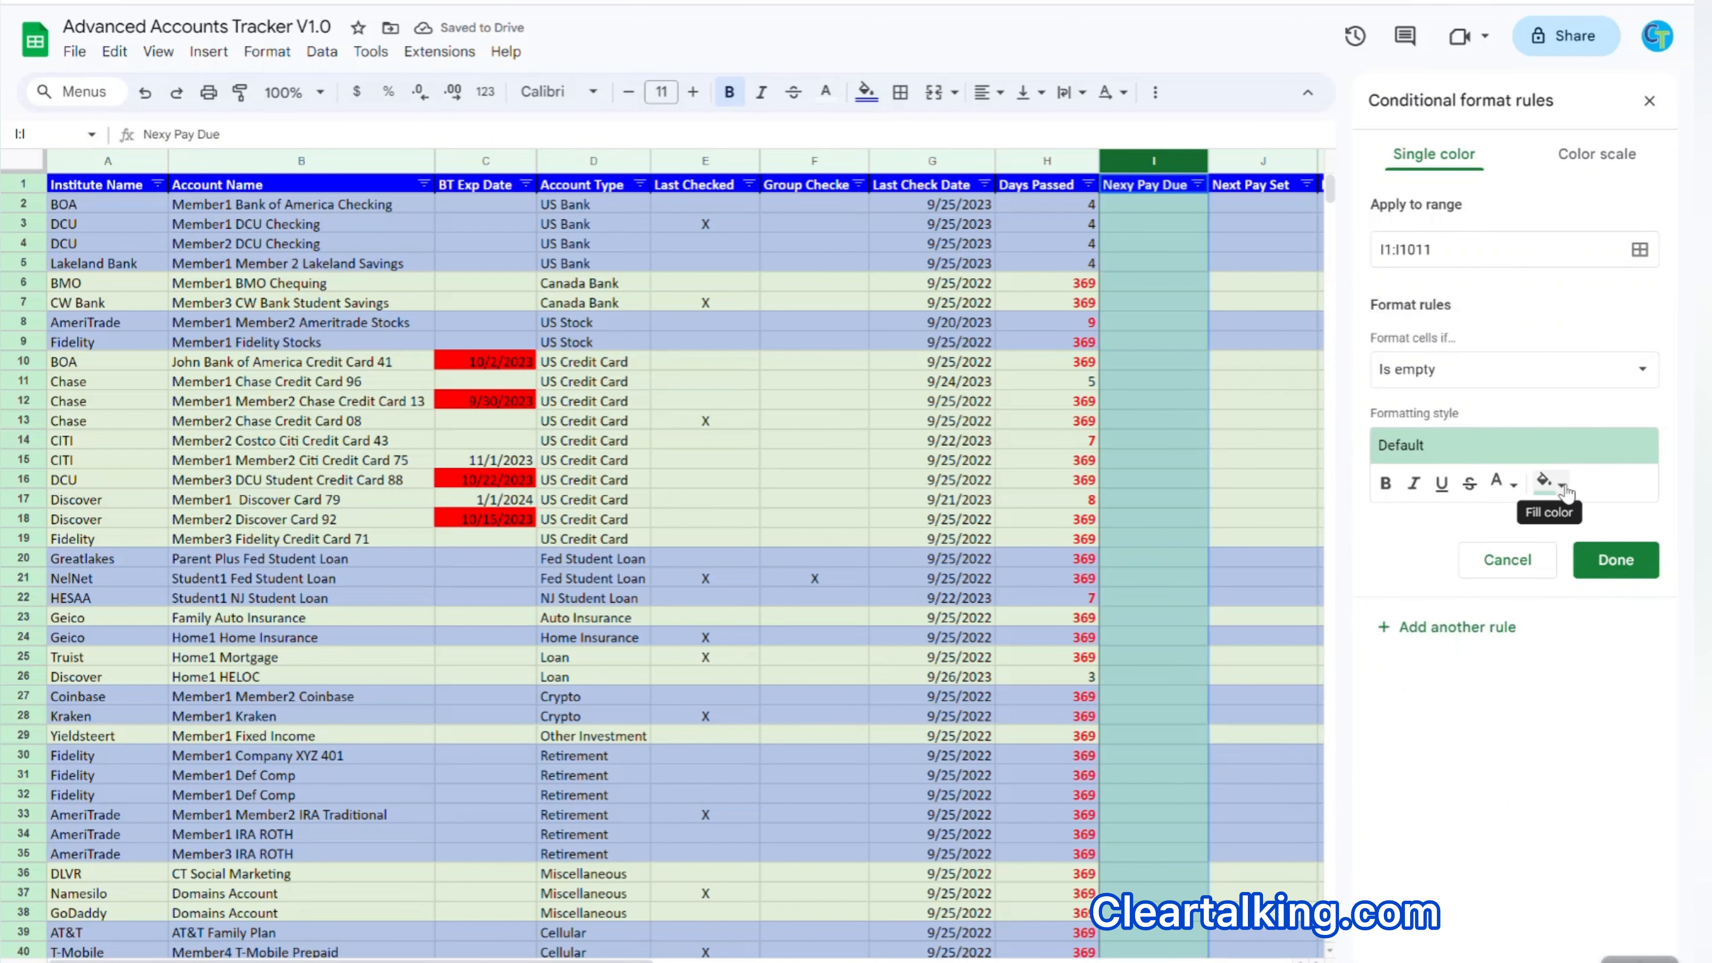
left_click(1550, 483)
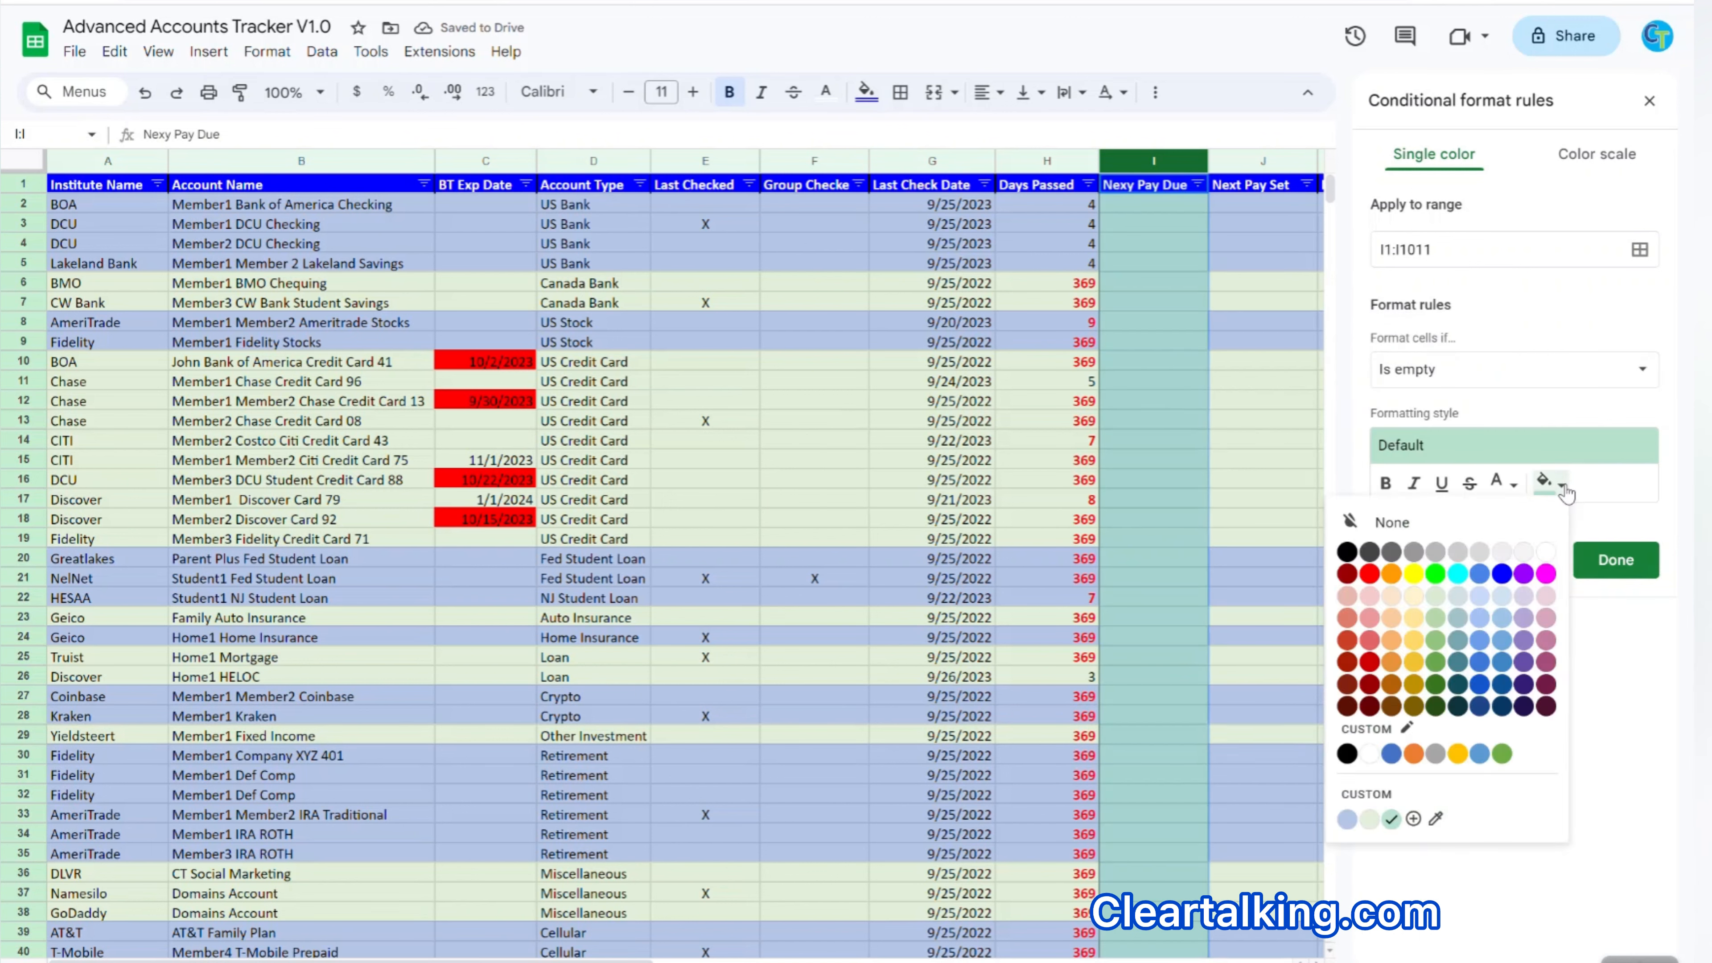
left_click(1376, 524)
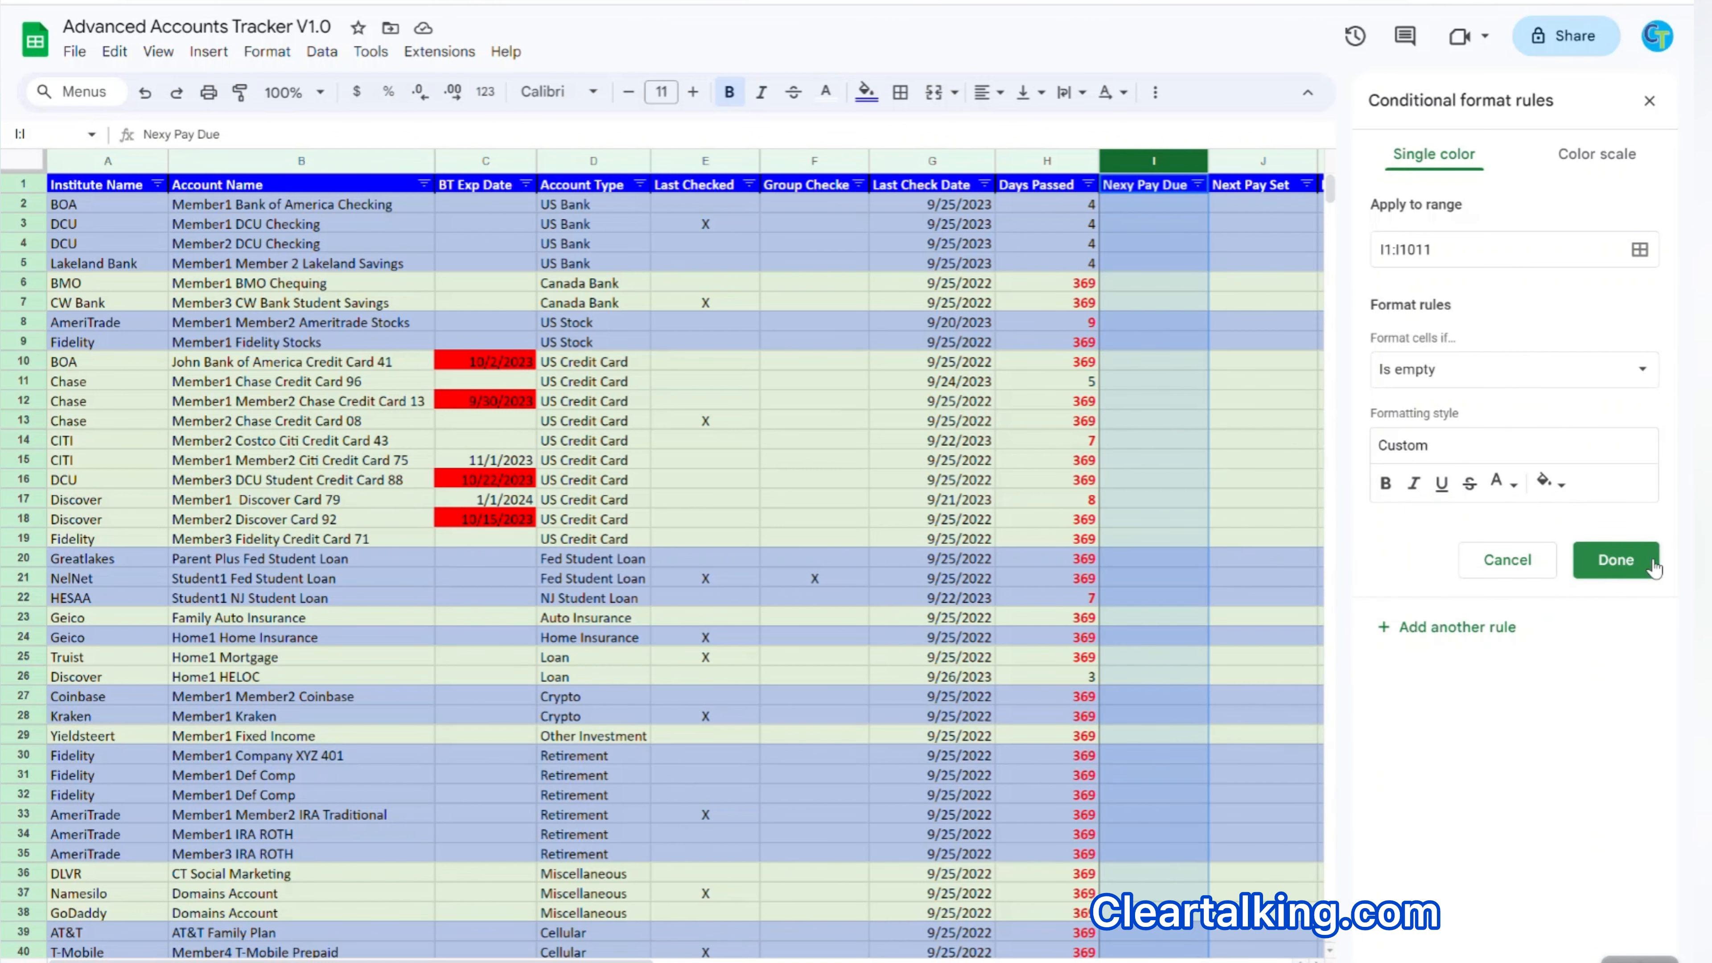
left_click(1616, 560)
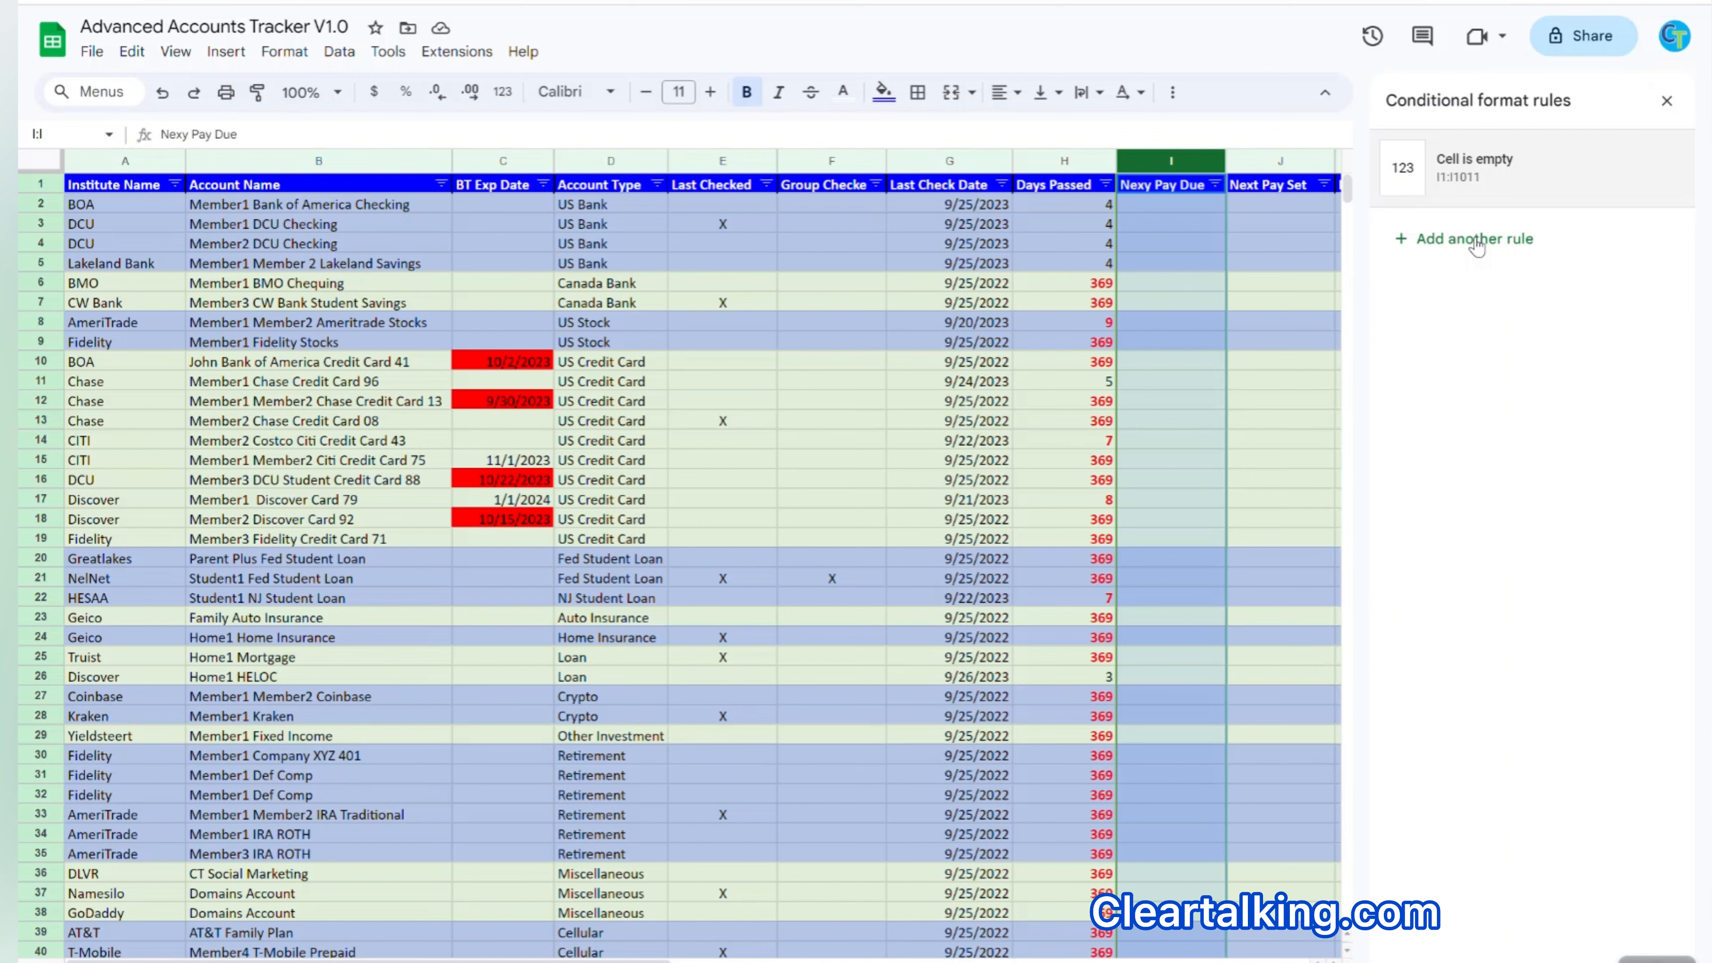
Add another conditional format rule for the Nexy Pay Due column and set its range to I2:I1011.
left_click(1475, 241)
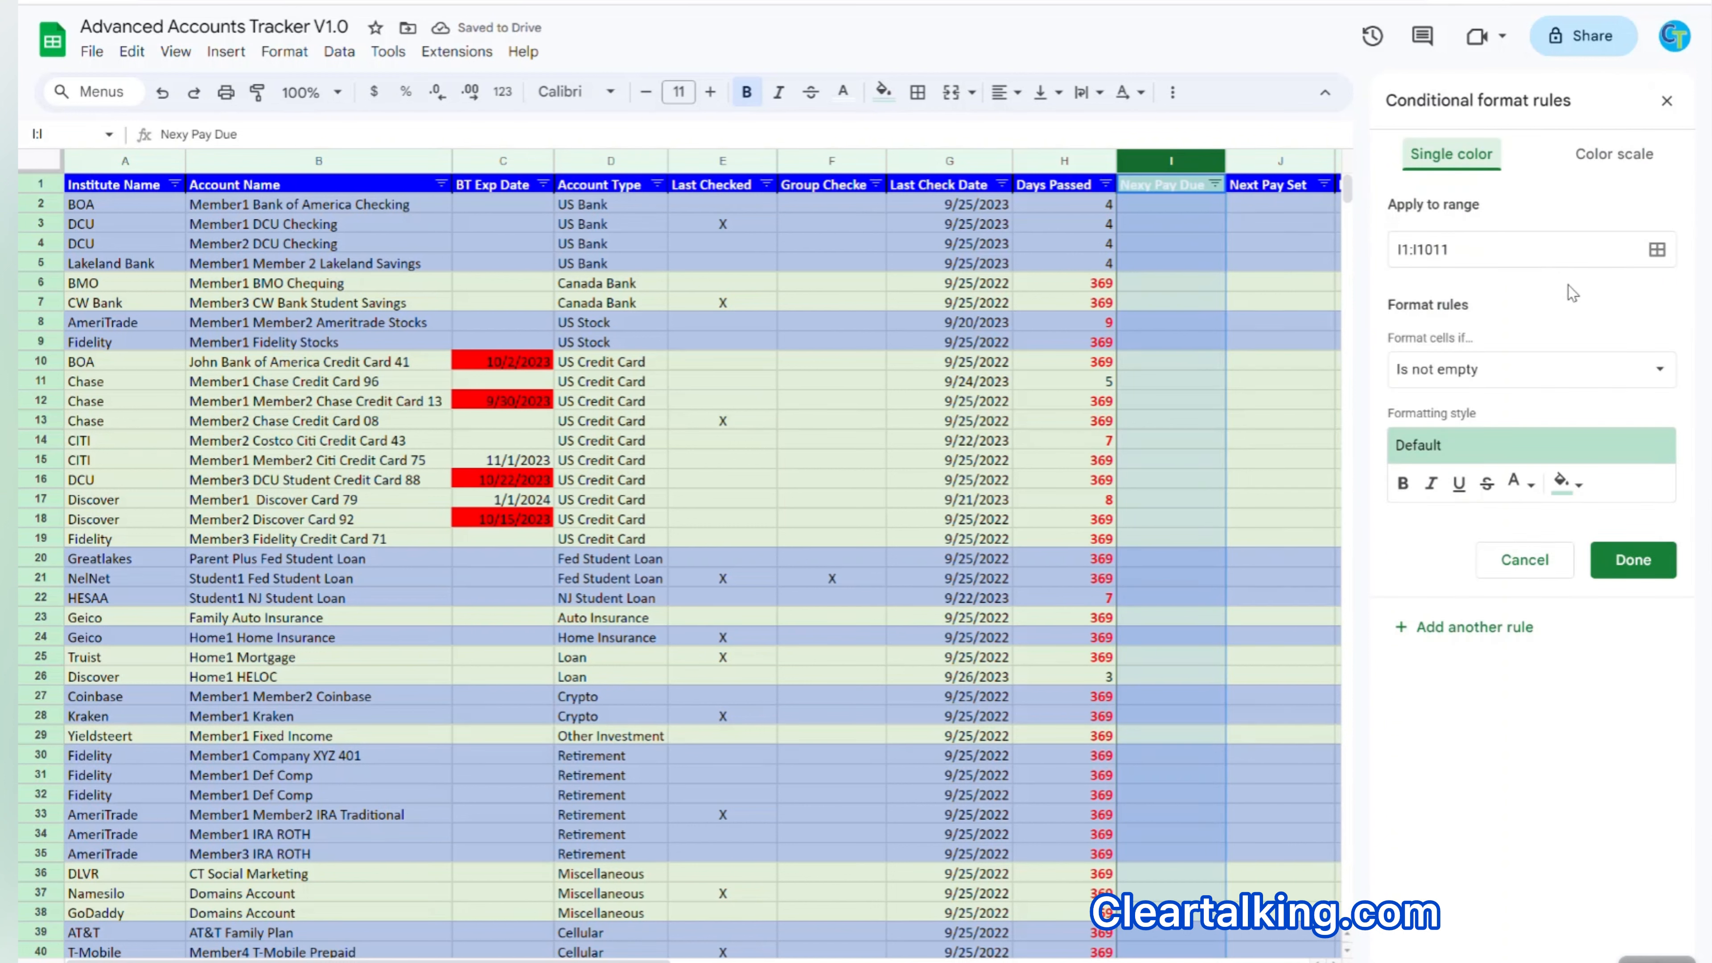
left_click(1410, 257)
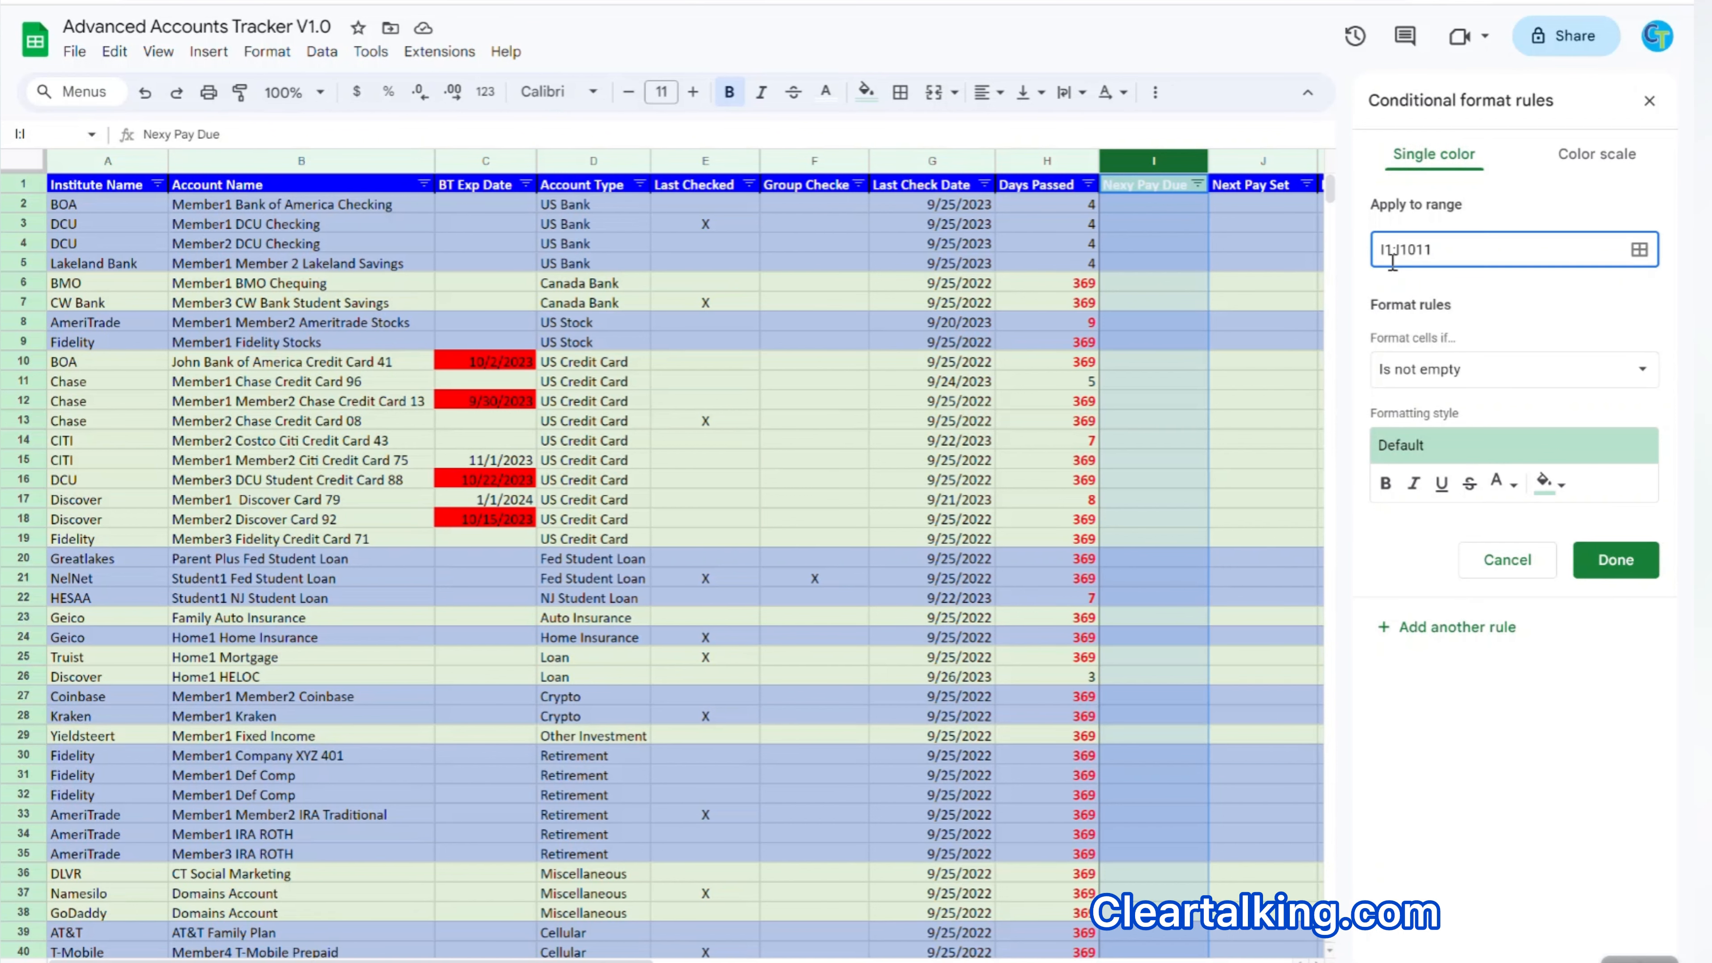
key("BackSpace")
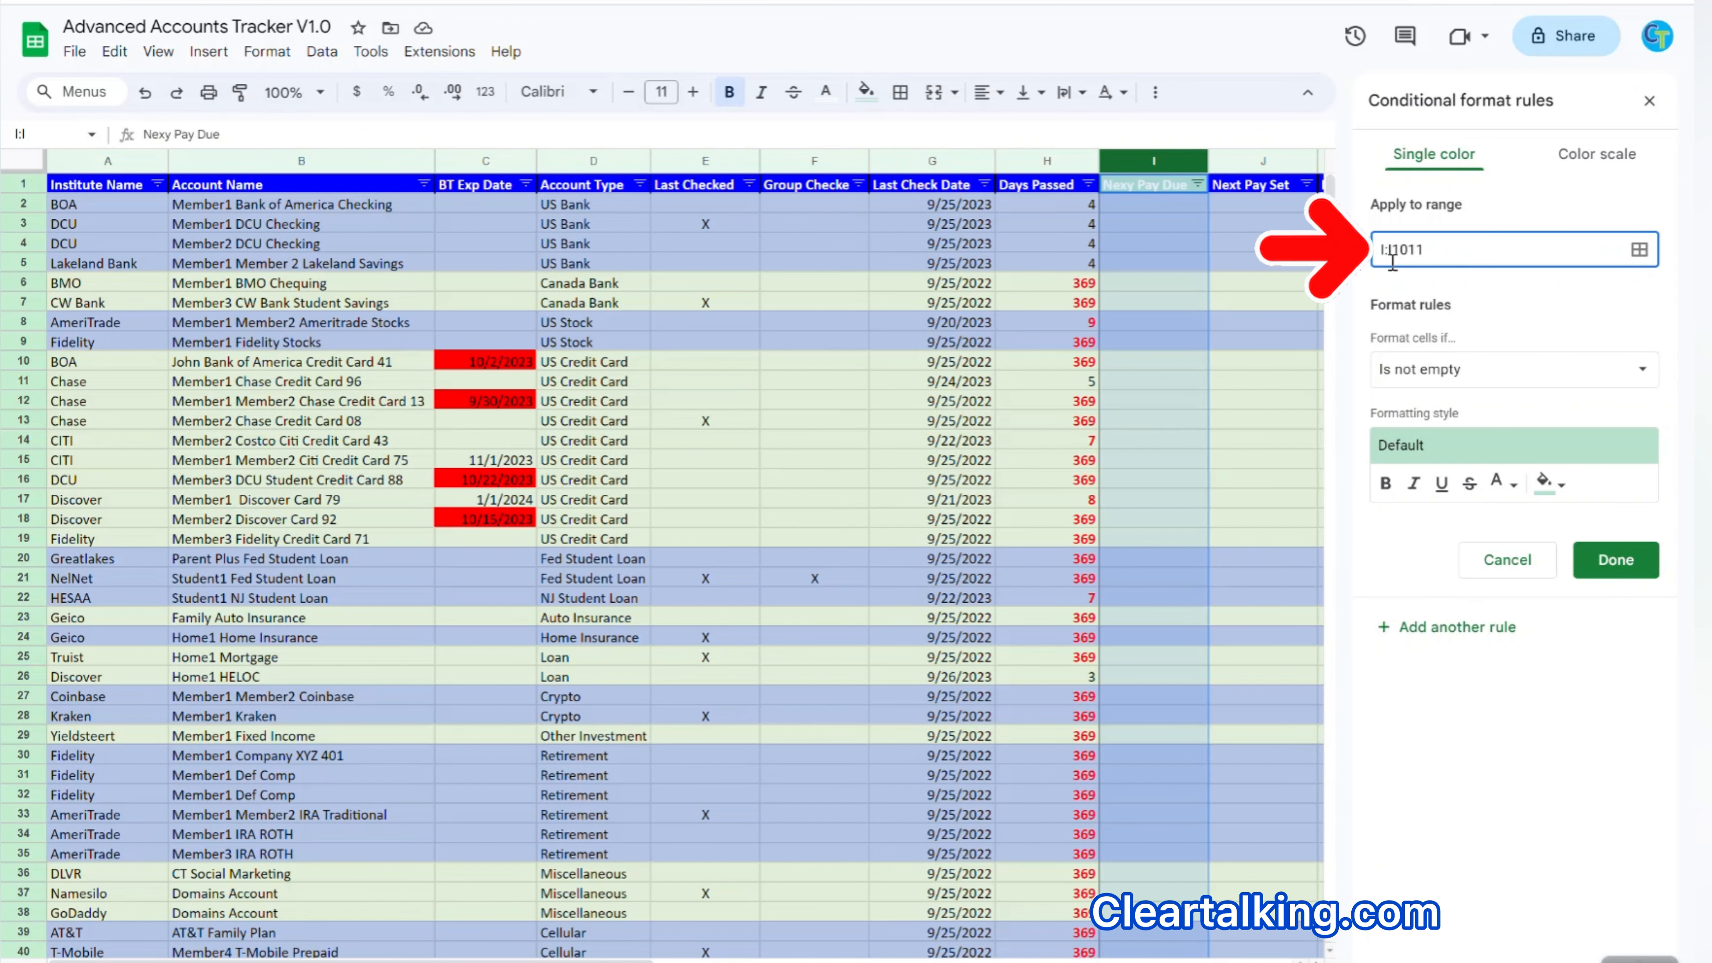
type("2")
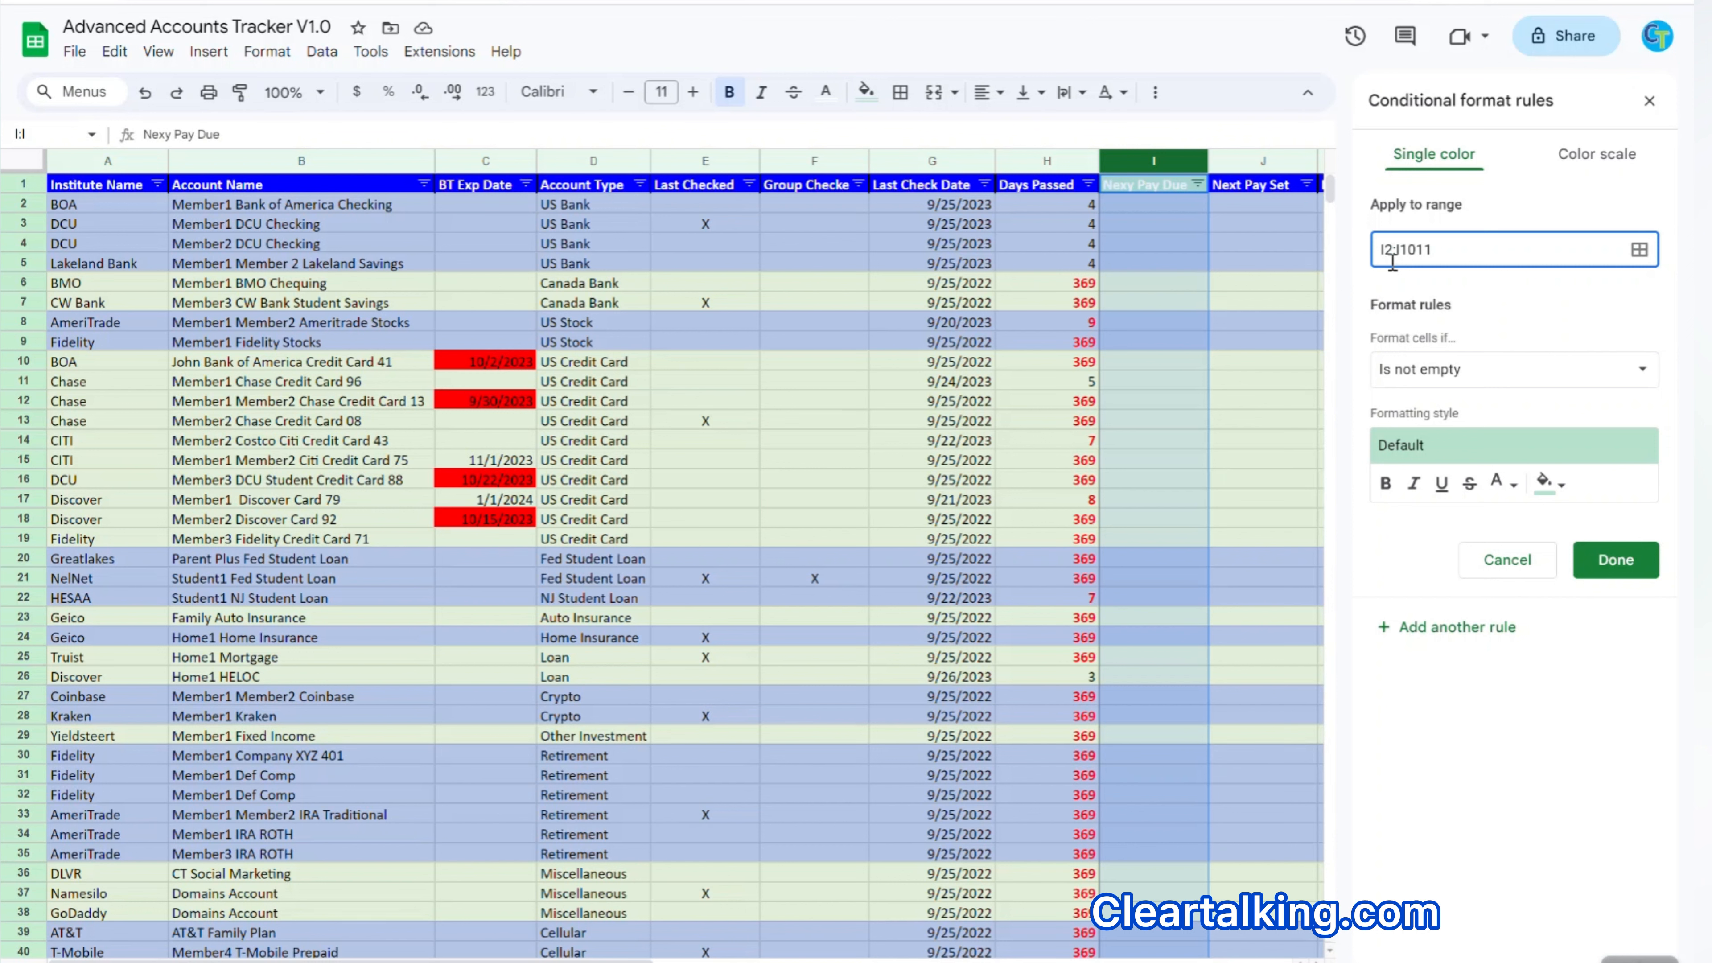
Give the rule the custom formula =DAYS($I2, TODAY()) <= 7 and an orange fill, and save it.
left_click(1642, 370)
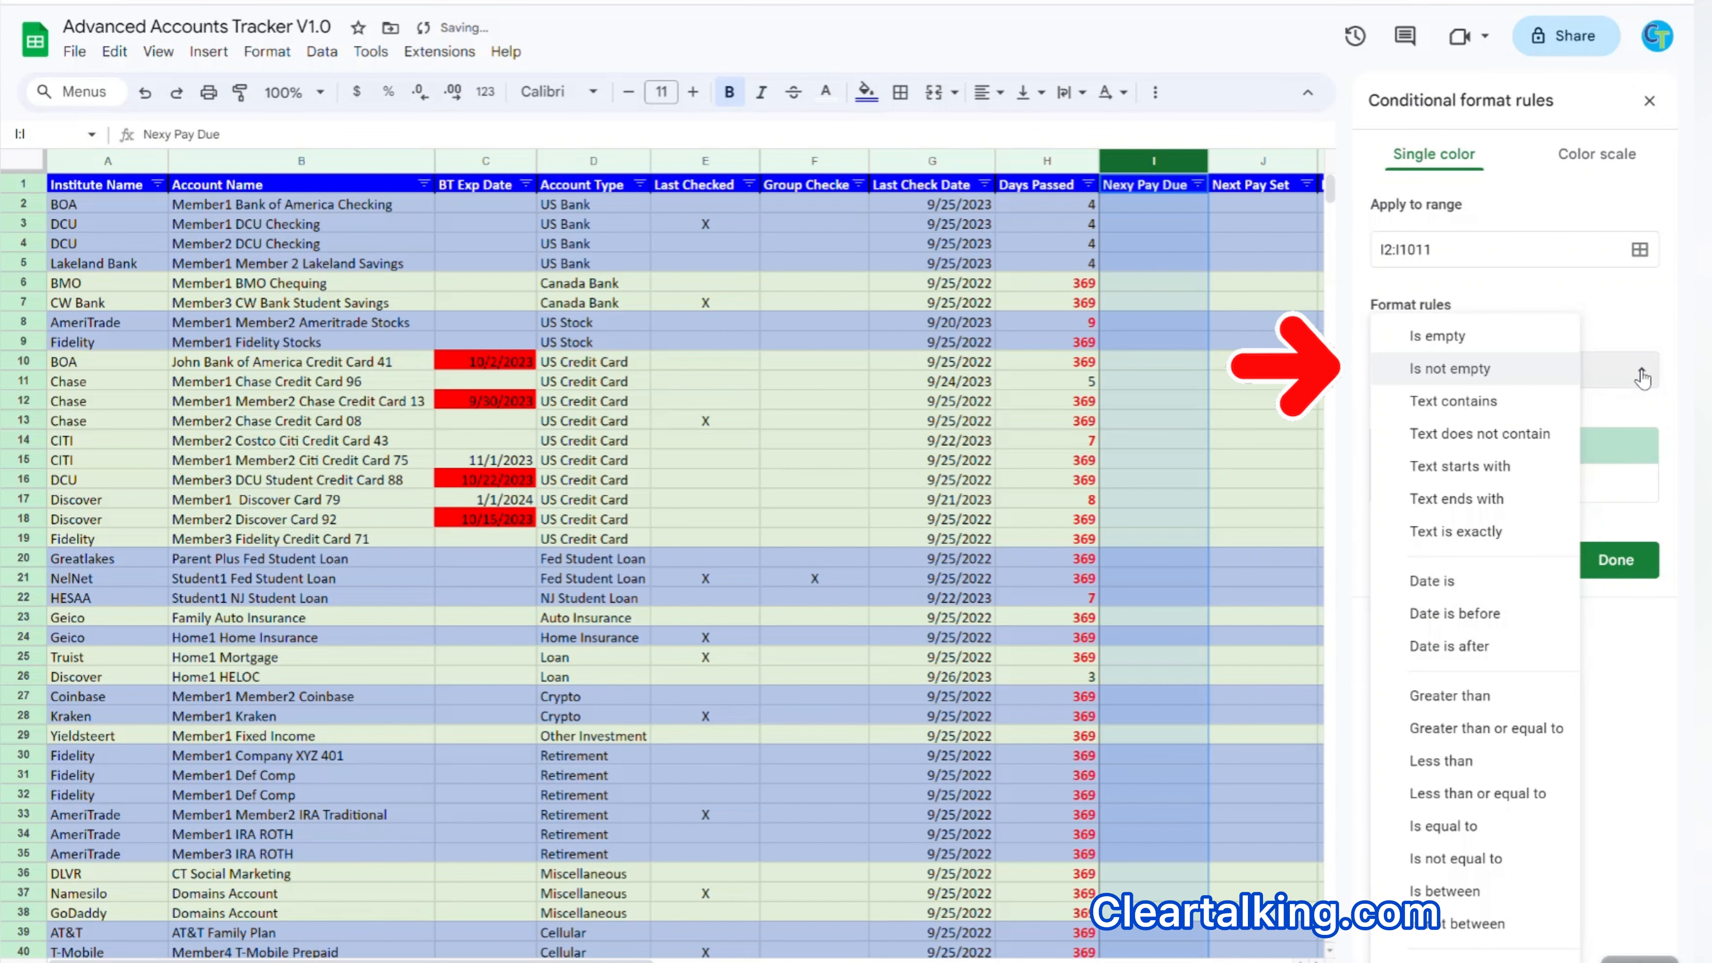
left_click(1482, 960)
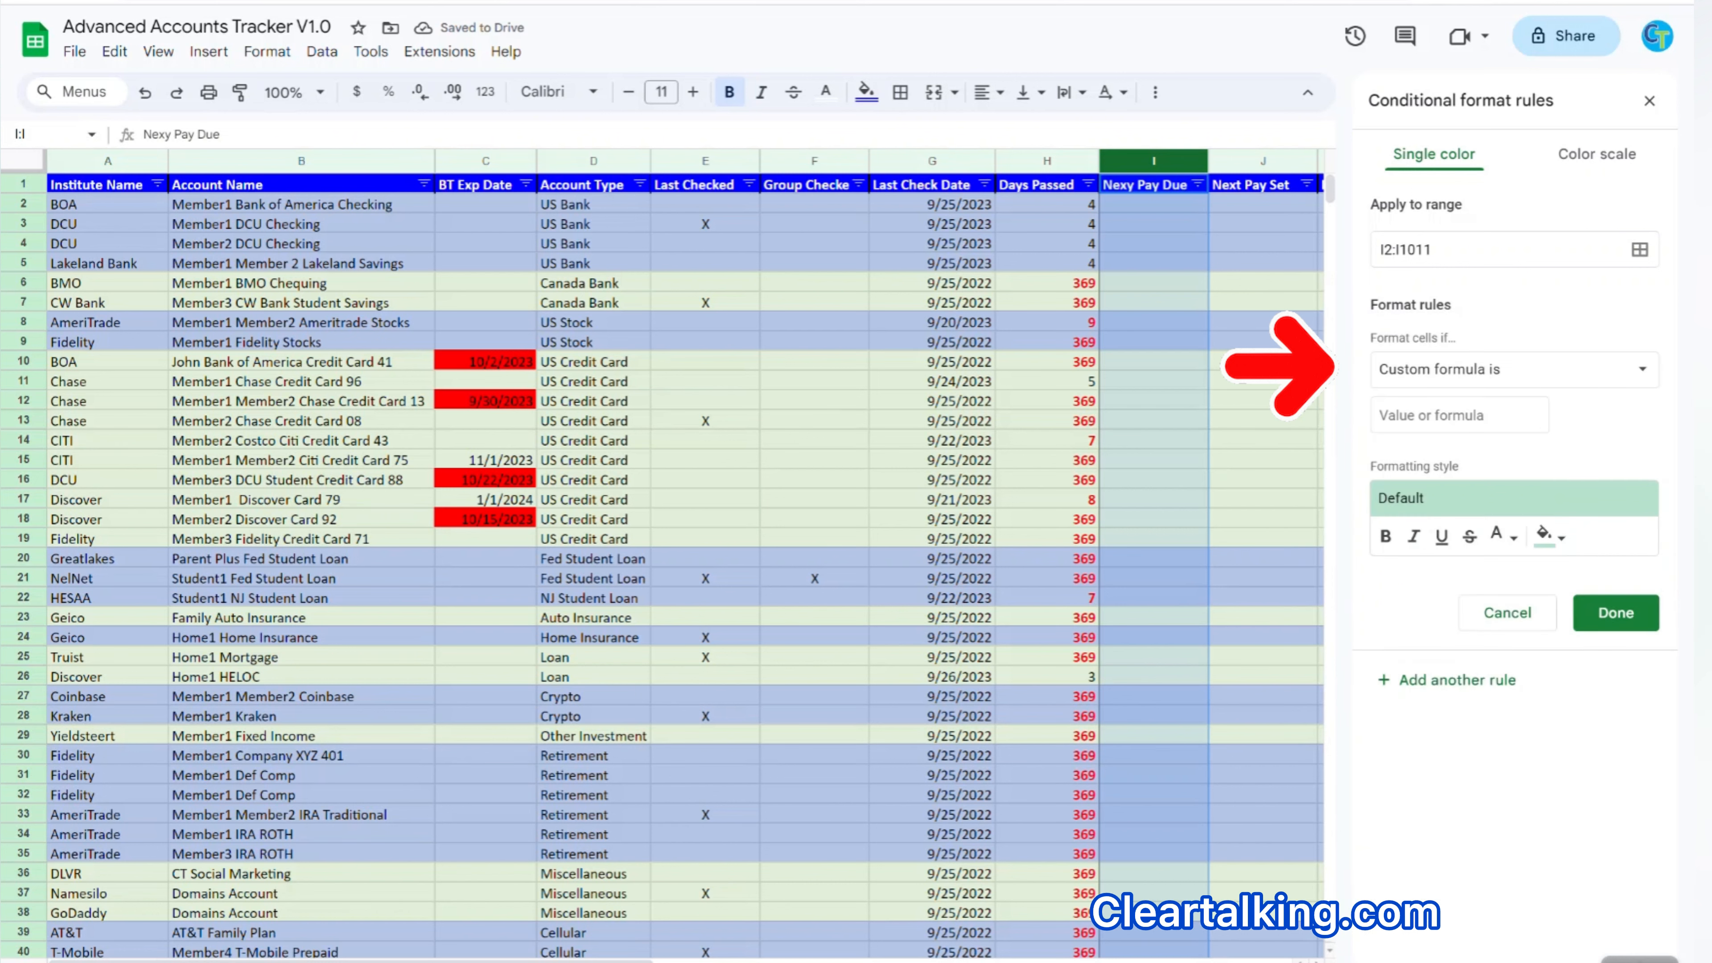
left_click(1501, 417)
type("=DAYS($I2, TODAY()) <= 7")
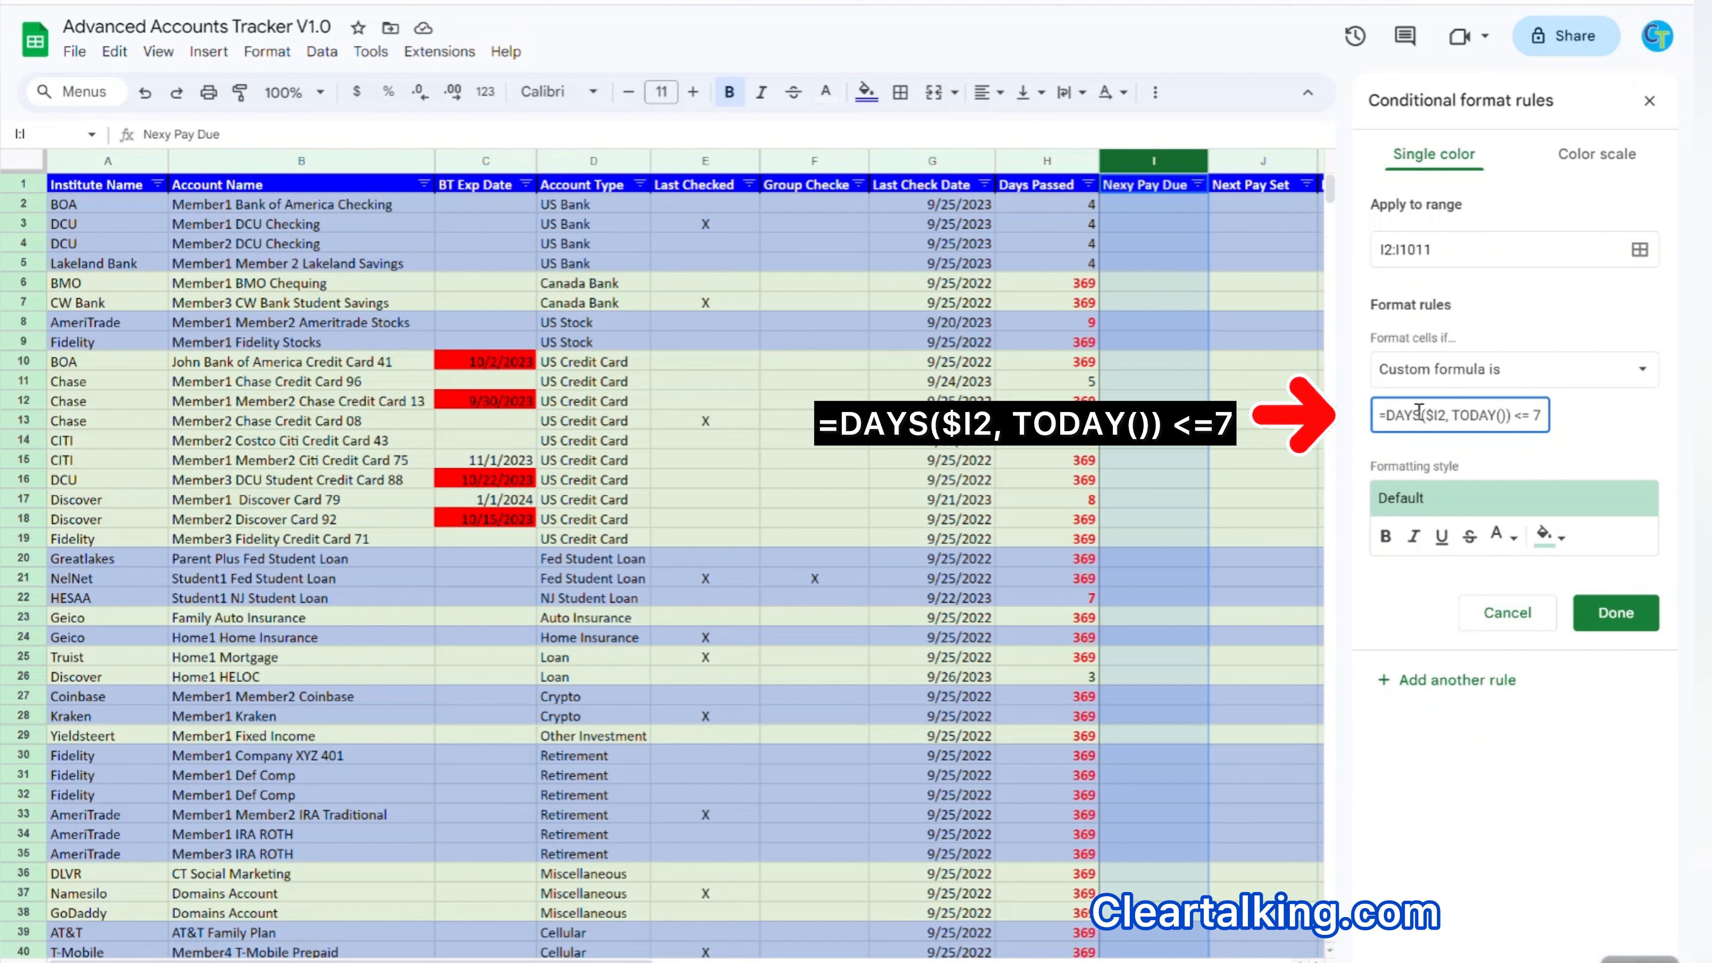
left_click(1560, 538)
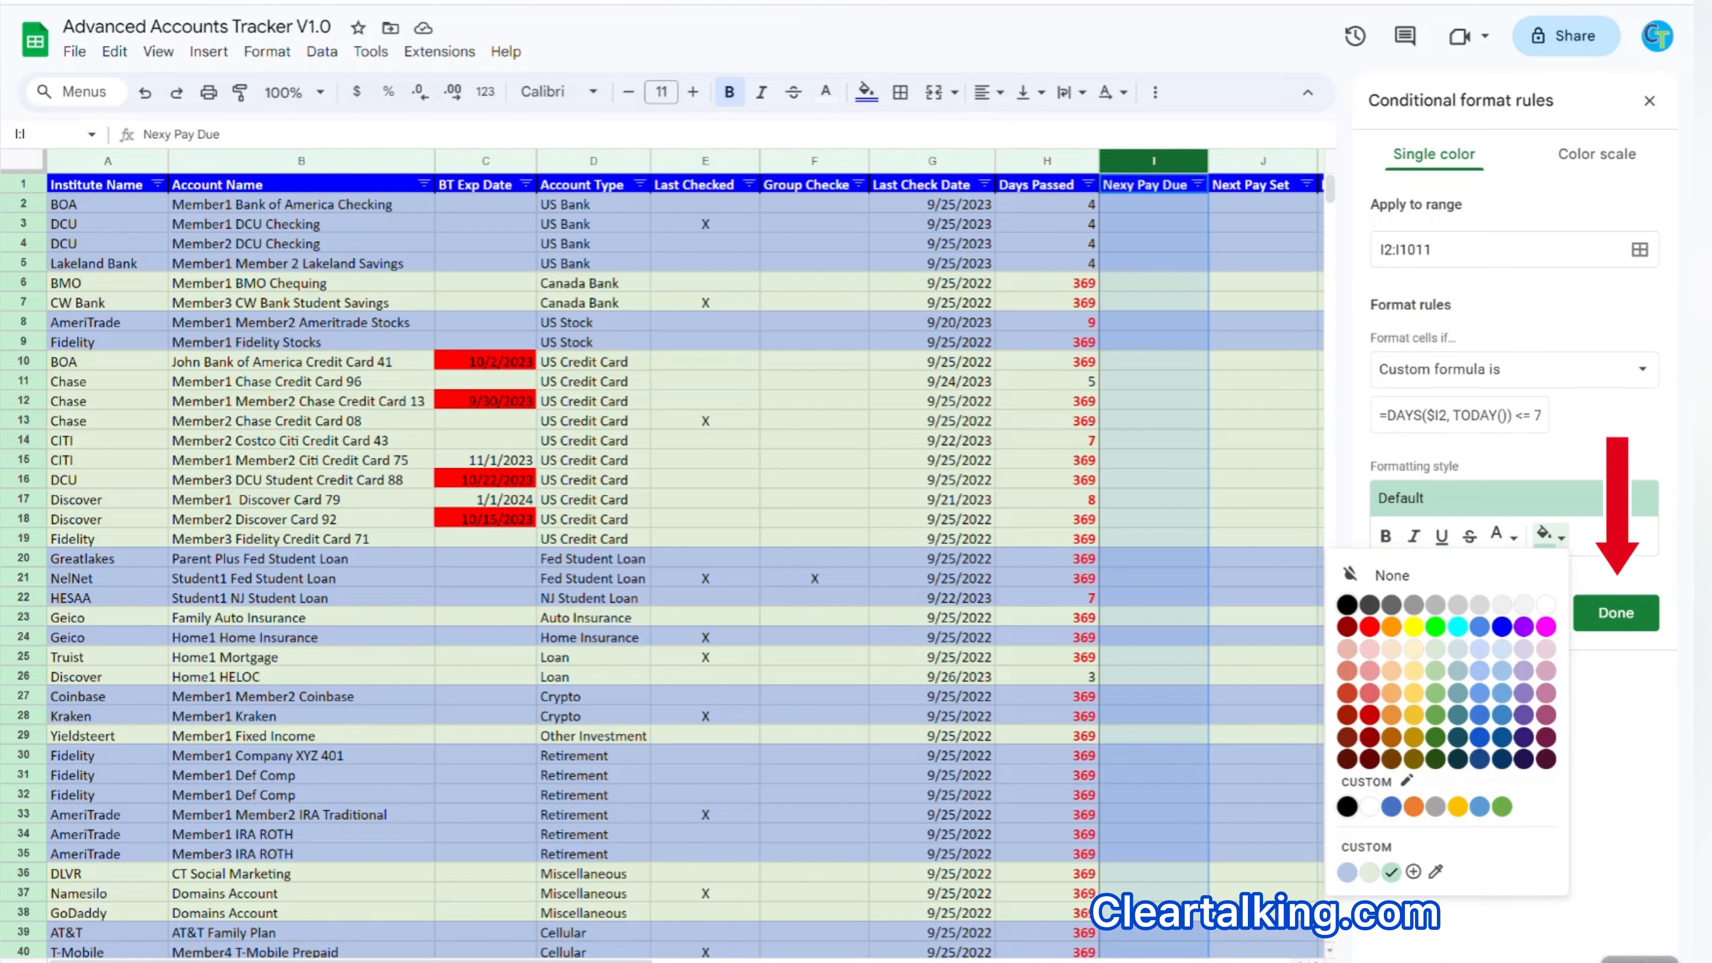
left_click(1391, 627)
left_click(1637, 614)
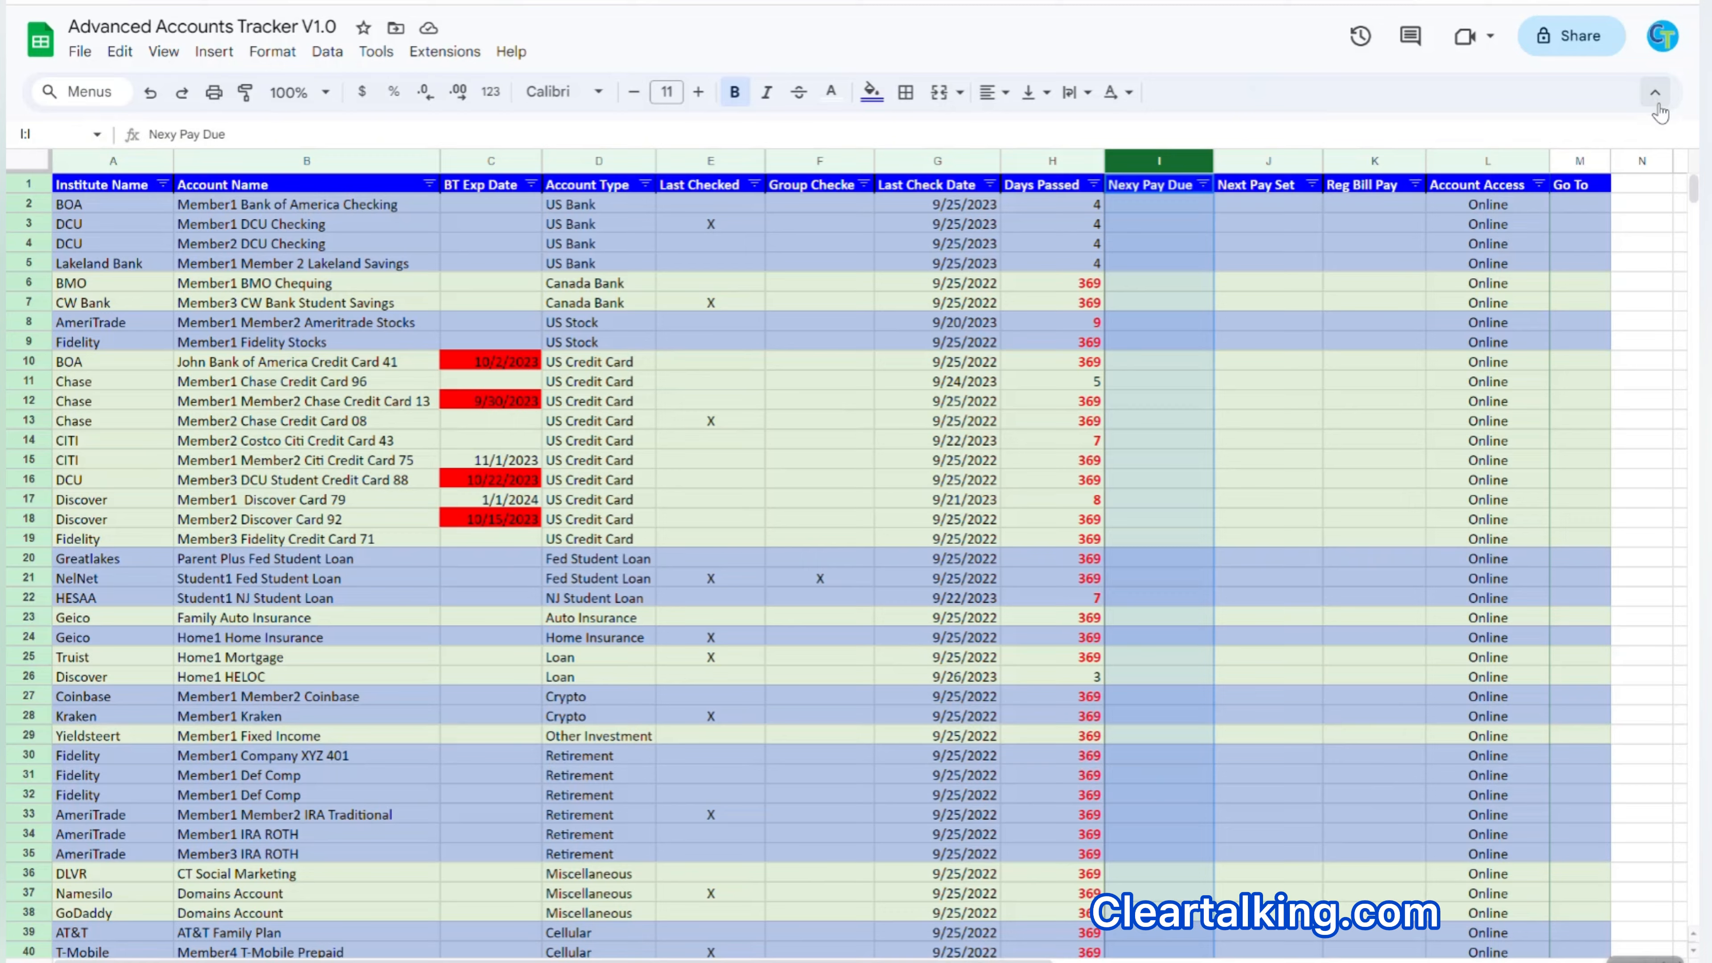
Enter the Nexy Pay Due dates 9/29/2023 in cell I10 and 10/4/2023 in cell I13.
left_click(1163, 363)
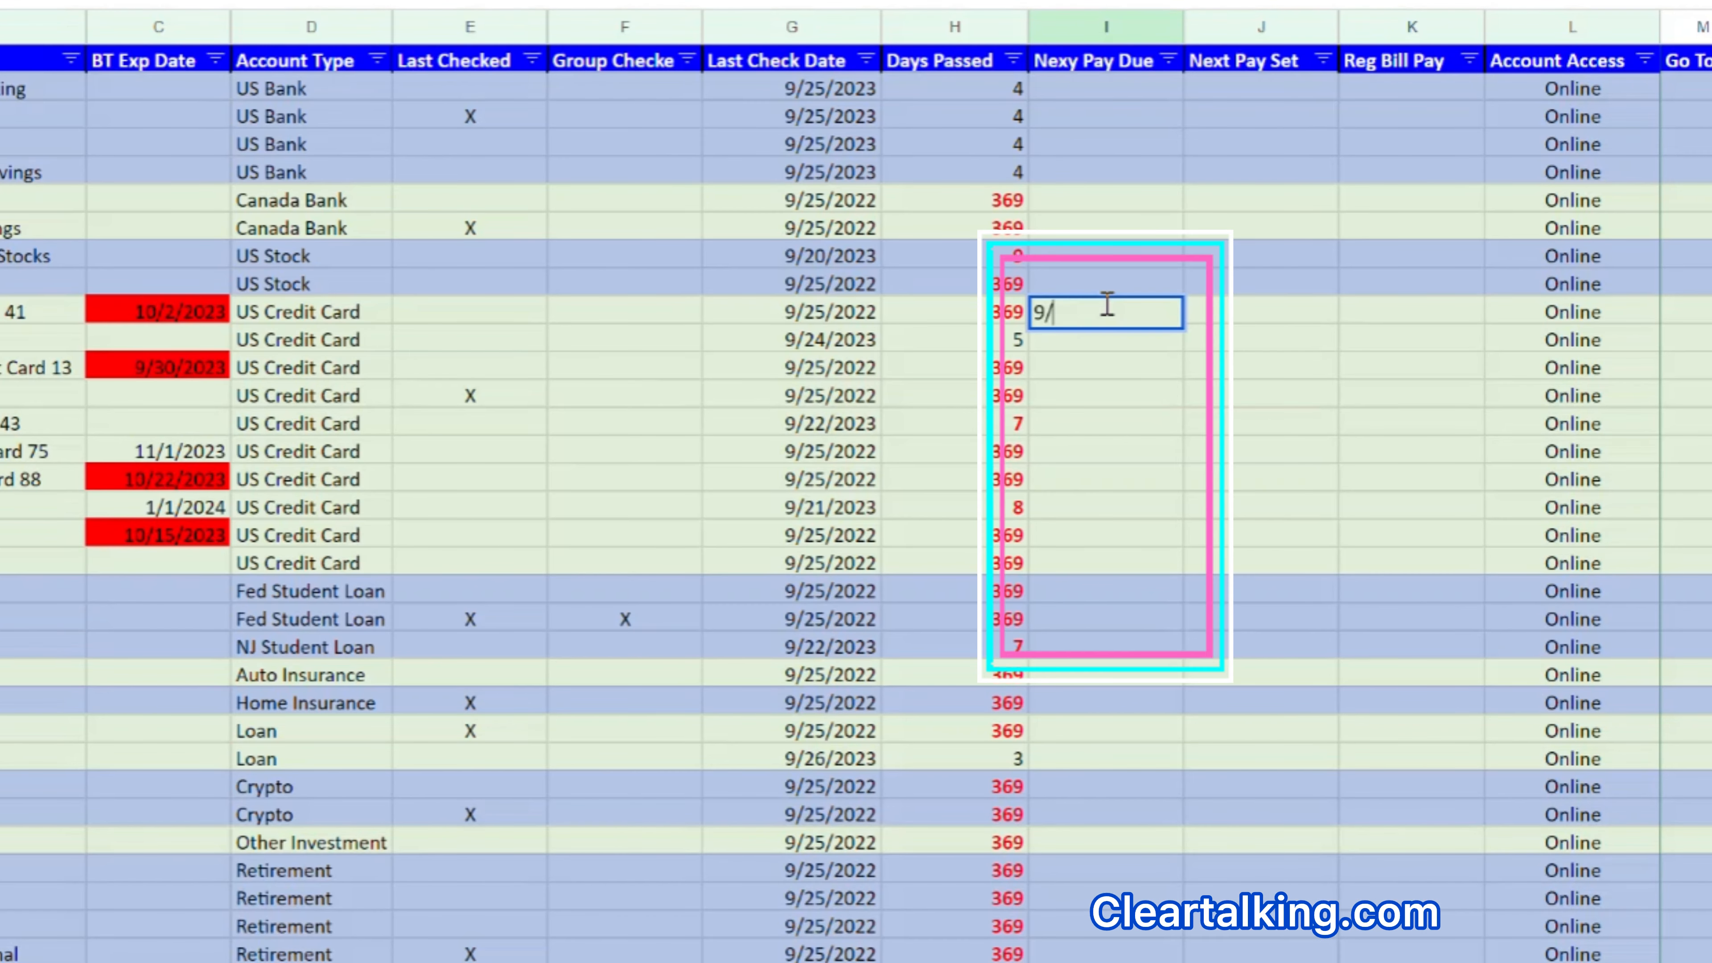
type("9/3")
key("BackSpace")
type("29/2023")
left_click(1164, 340)
left_click(1129, 395)
type("10/4/2023")
Enter the Nexy Pay Due dates 10/10/2023 in cell I16 and 10/5/2023 in cell I18.
left_click(1138, 478)
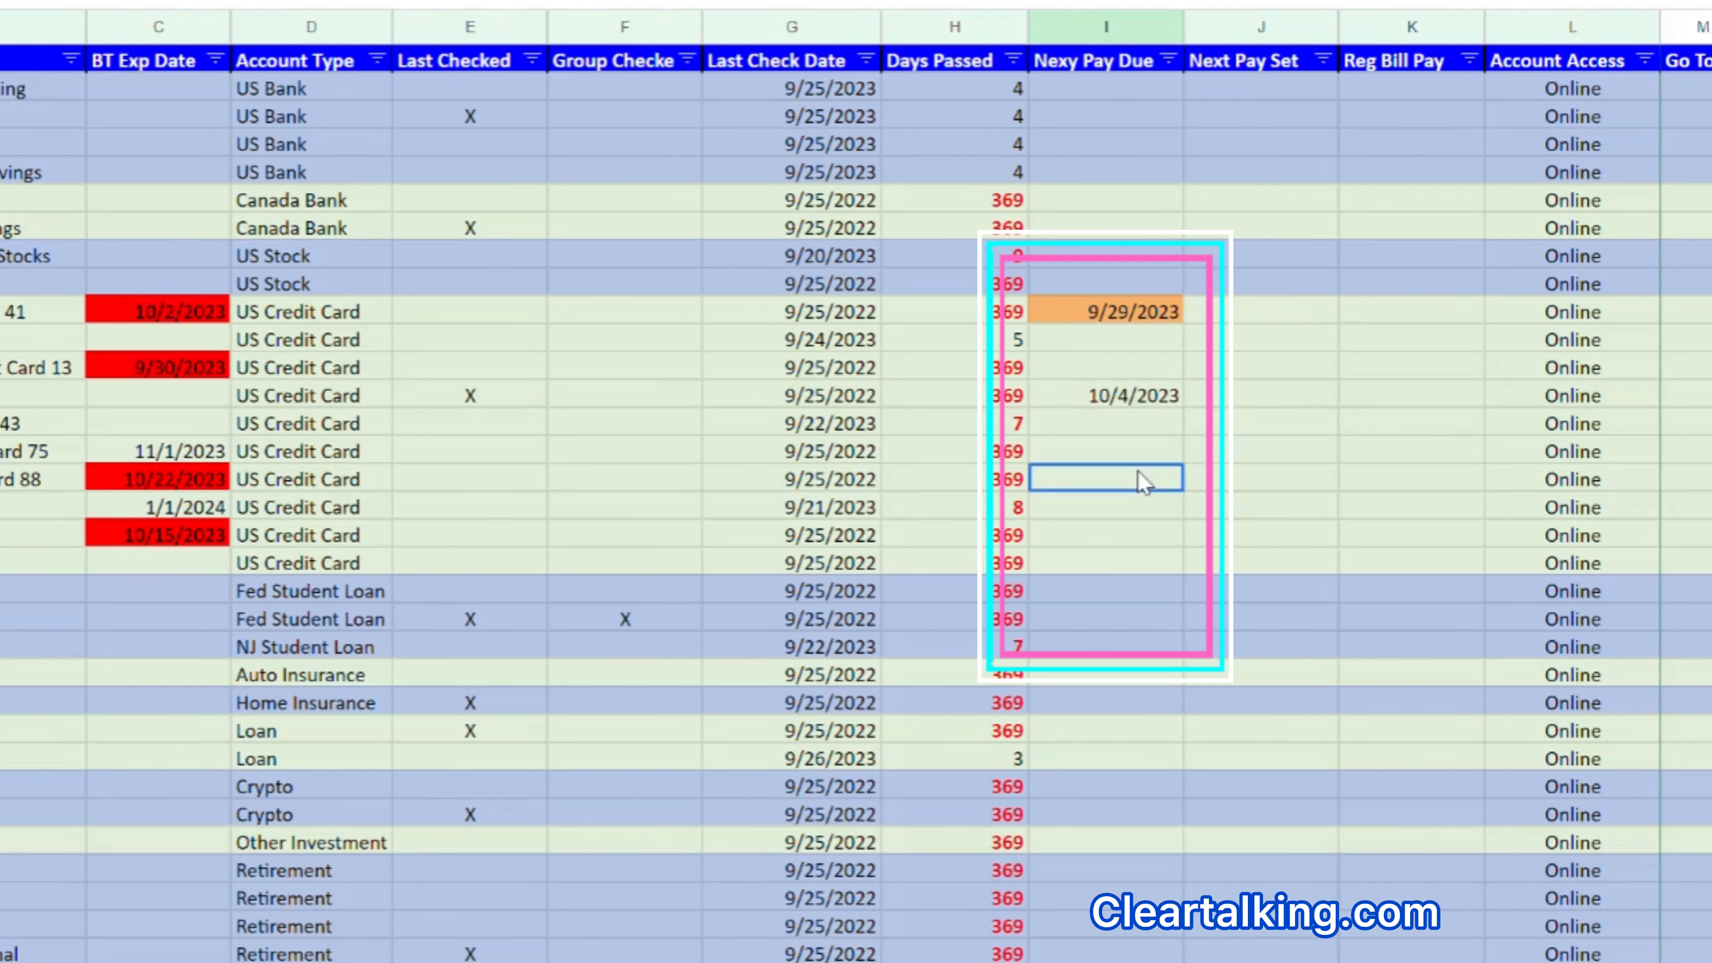
type("10/10/2023")
left_click(1135, 508)
left_click(1131, 532)
type("10/5/2023")
left_click(1166, 563)
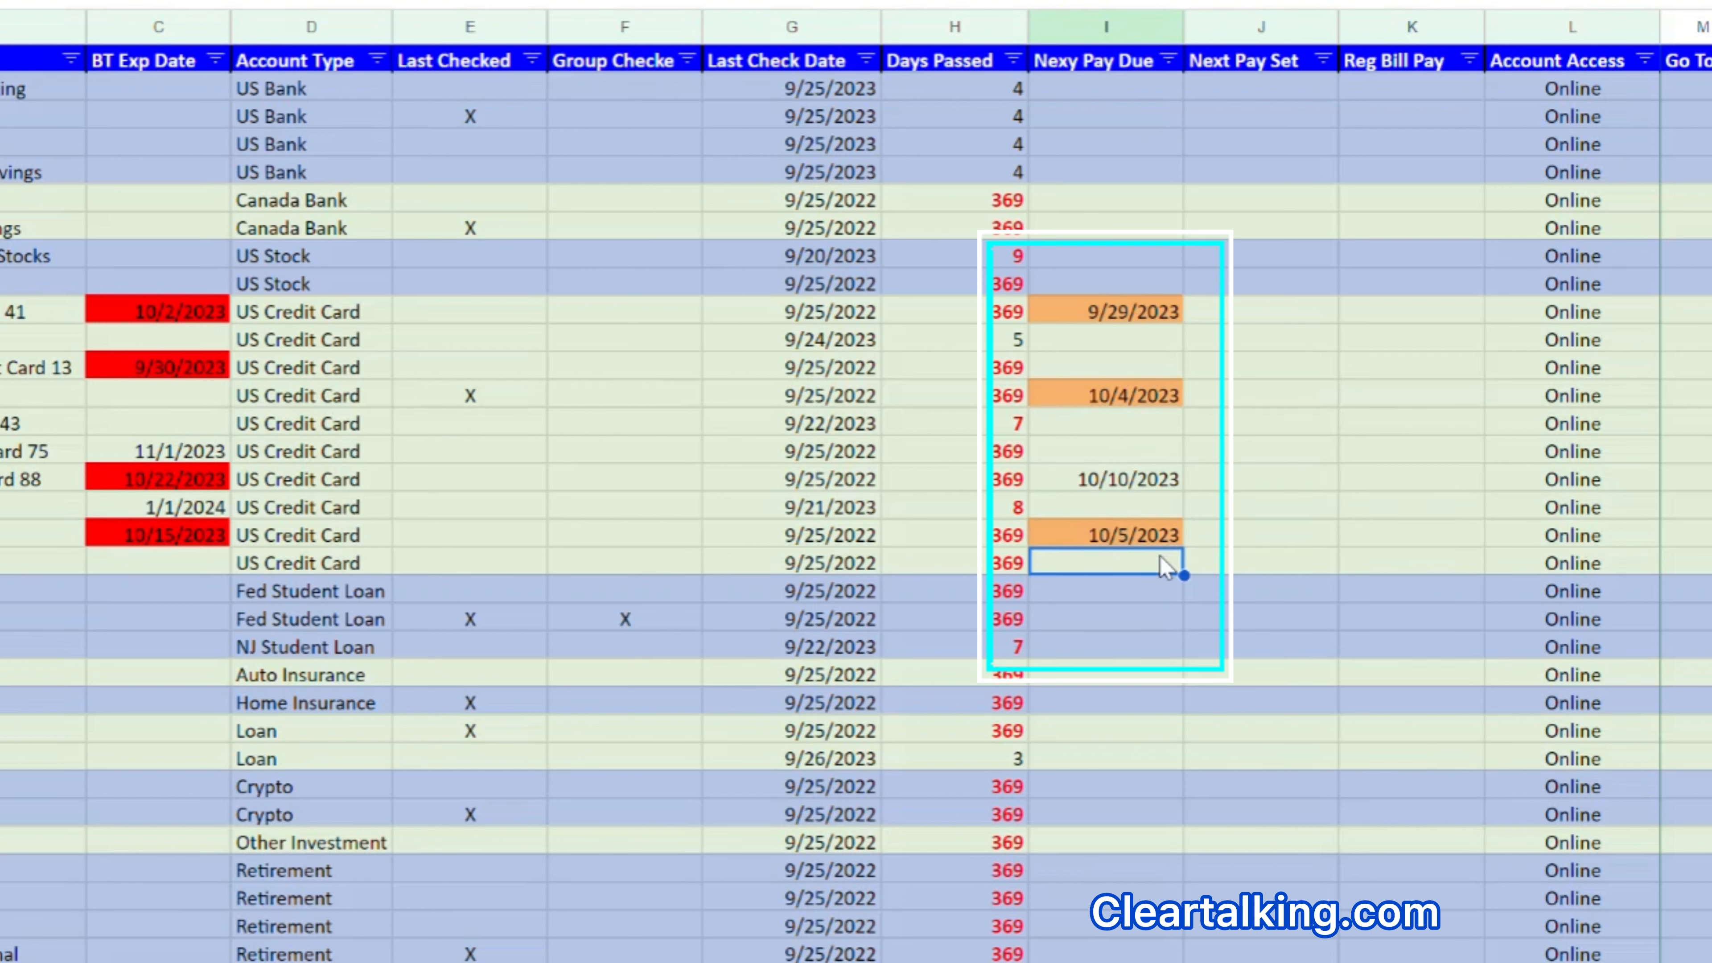
Enter the Nexy Pay Due date 10/20/2023 in cell I15.
left_click(1146, 451)
type("10/20/2023")
left_click(1247, 480)
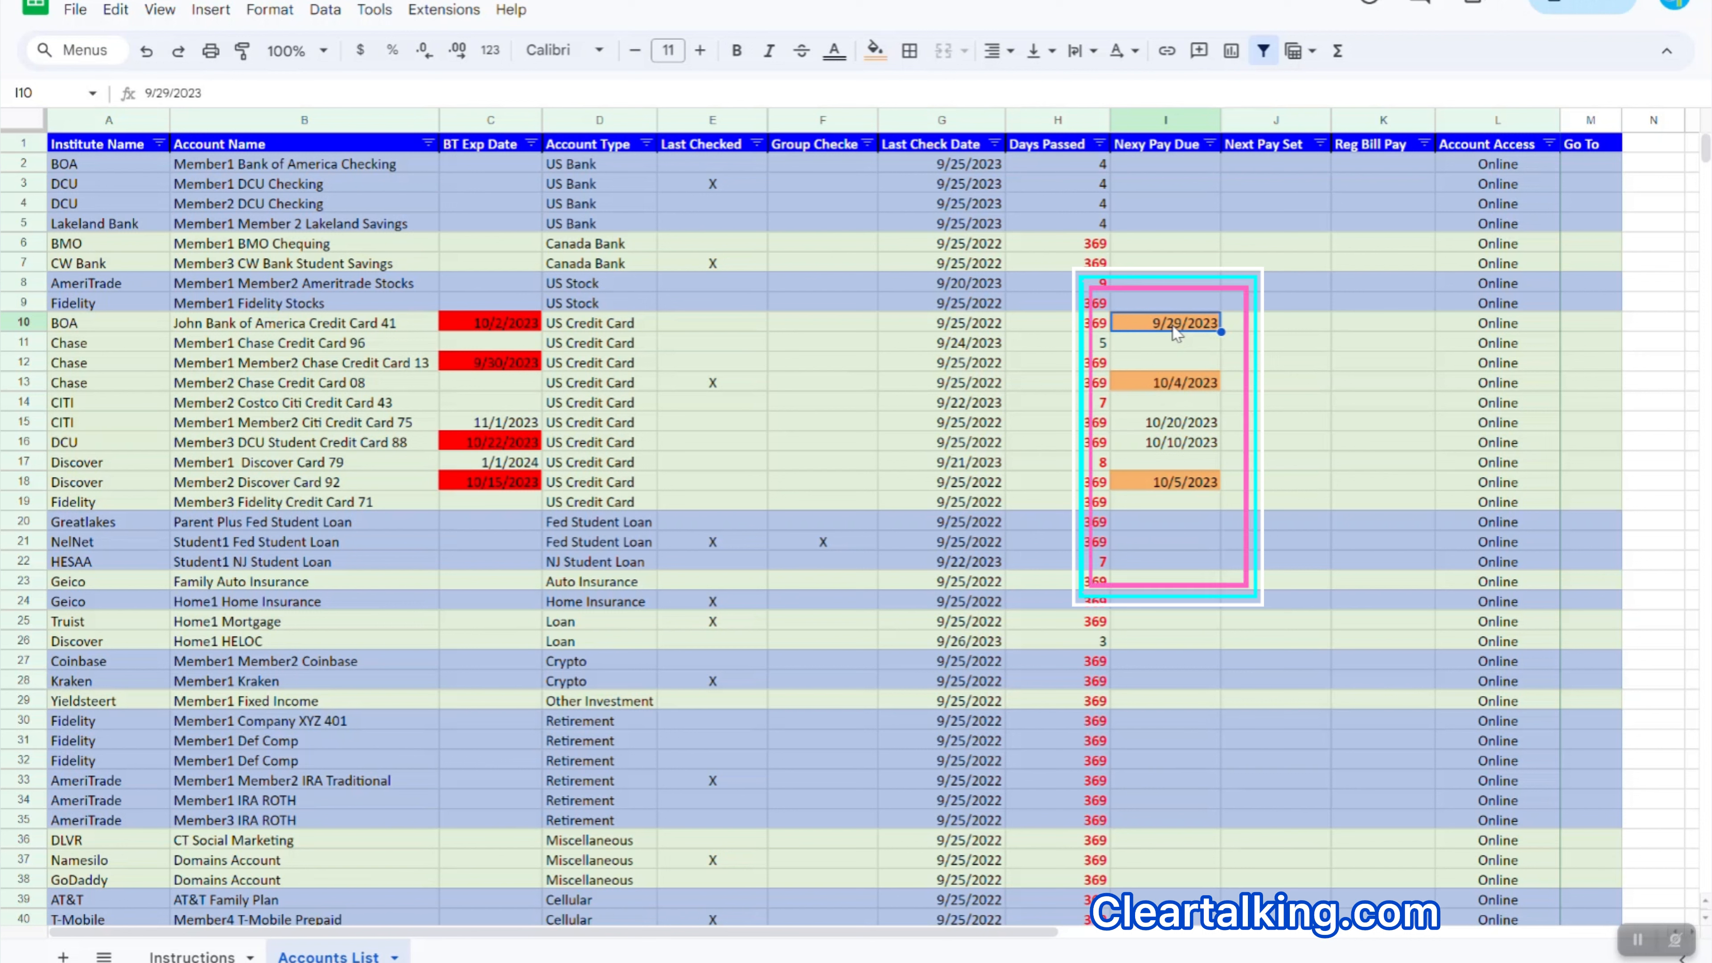
left_click(27, 323)
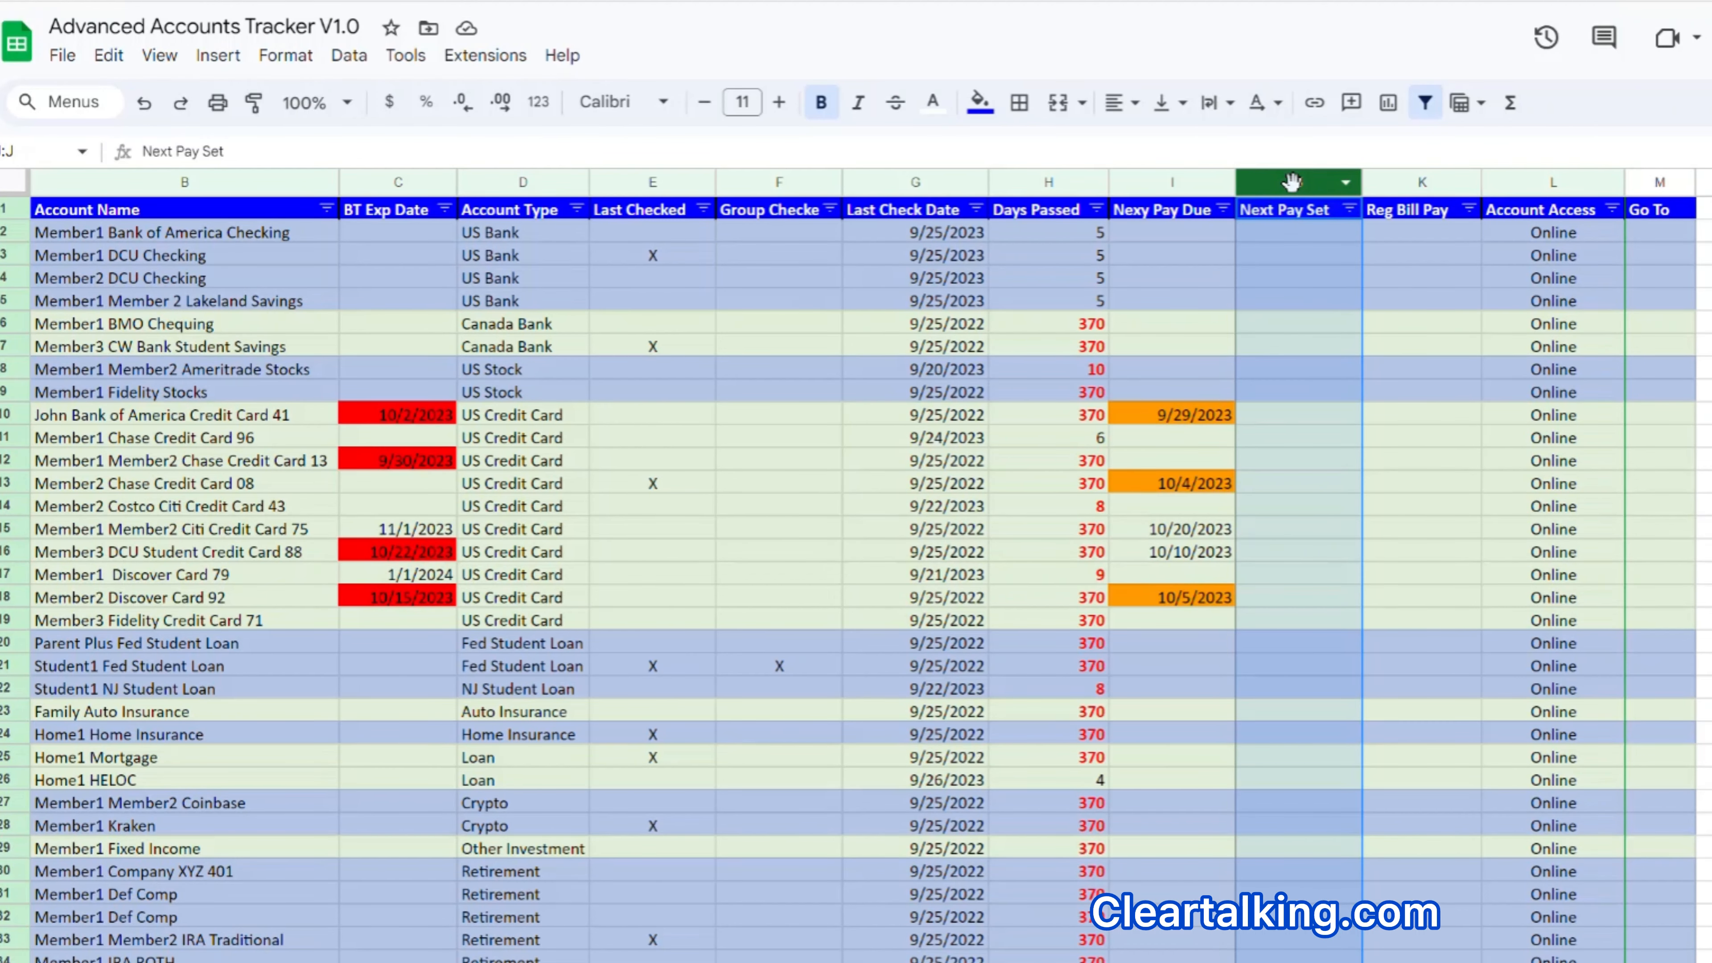
Enter the Next Pay Set dates 9/28/2023 in cell J10 and 10/3/2023 in cell J13.
type("9/28/2023")
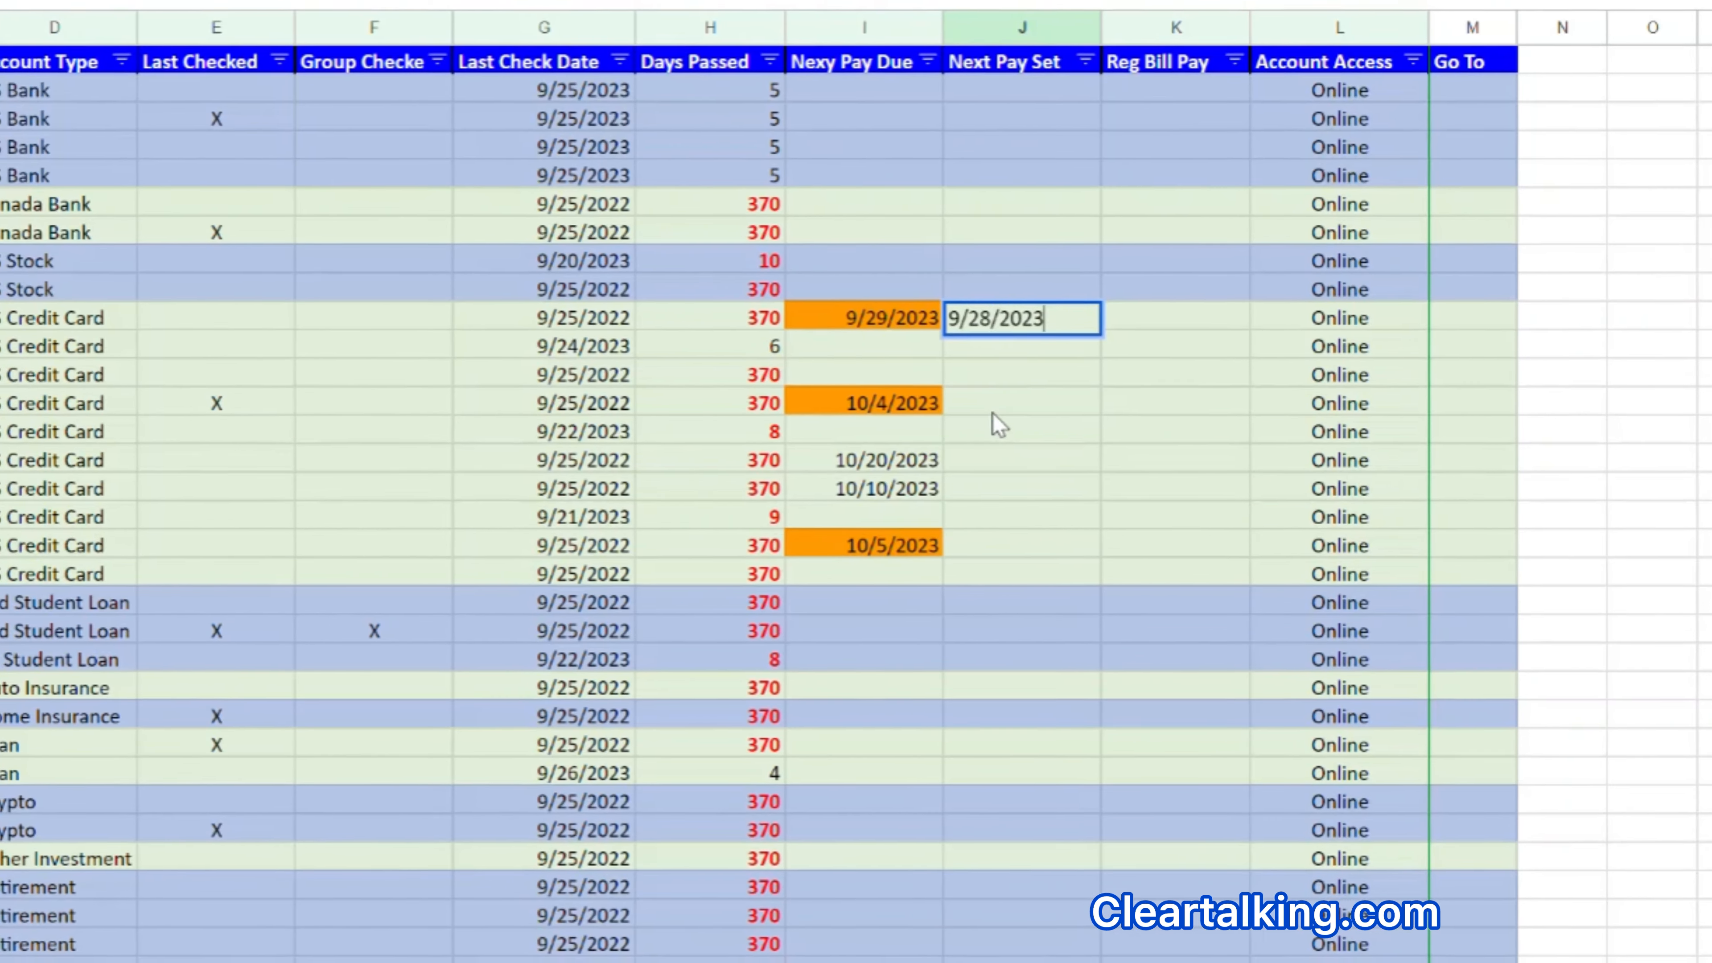
left_click(1277, 483)
type("10/3/2023")
Enter the Next Pay Set dates 10/18/2023 in cell J15, 10/8/2023 in J16 and 10/4/2023 in J18.
left_click(1085, 482)
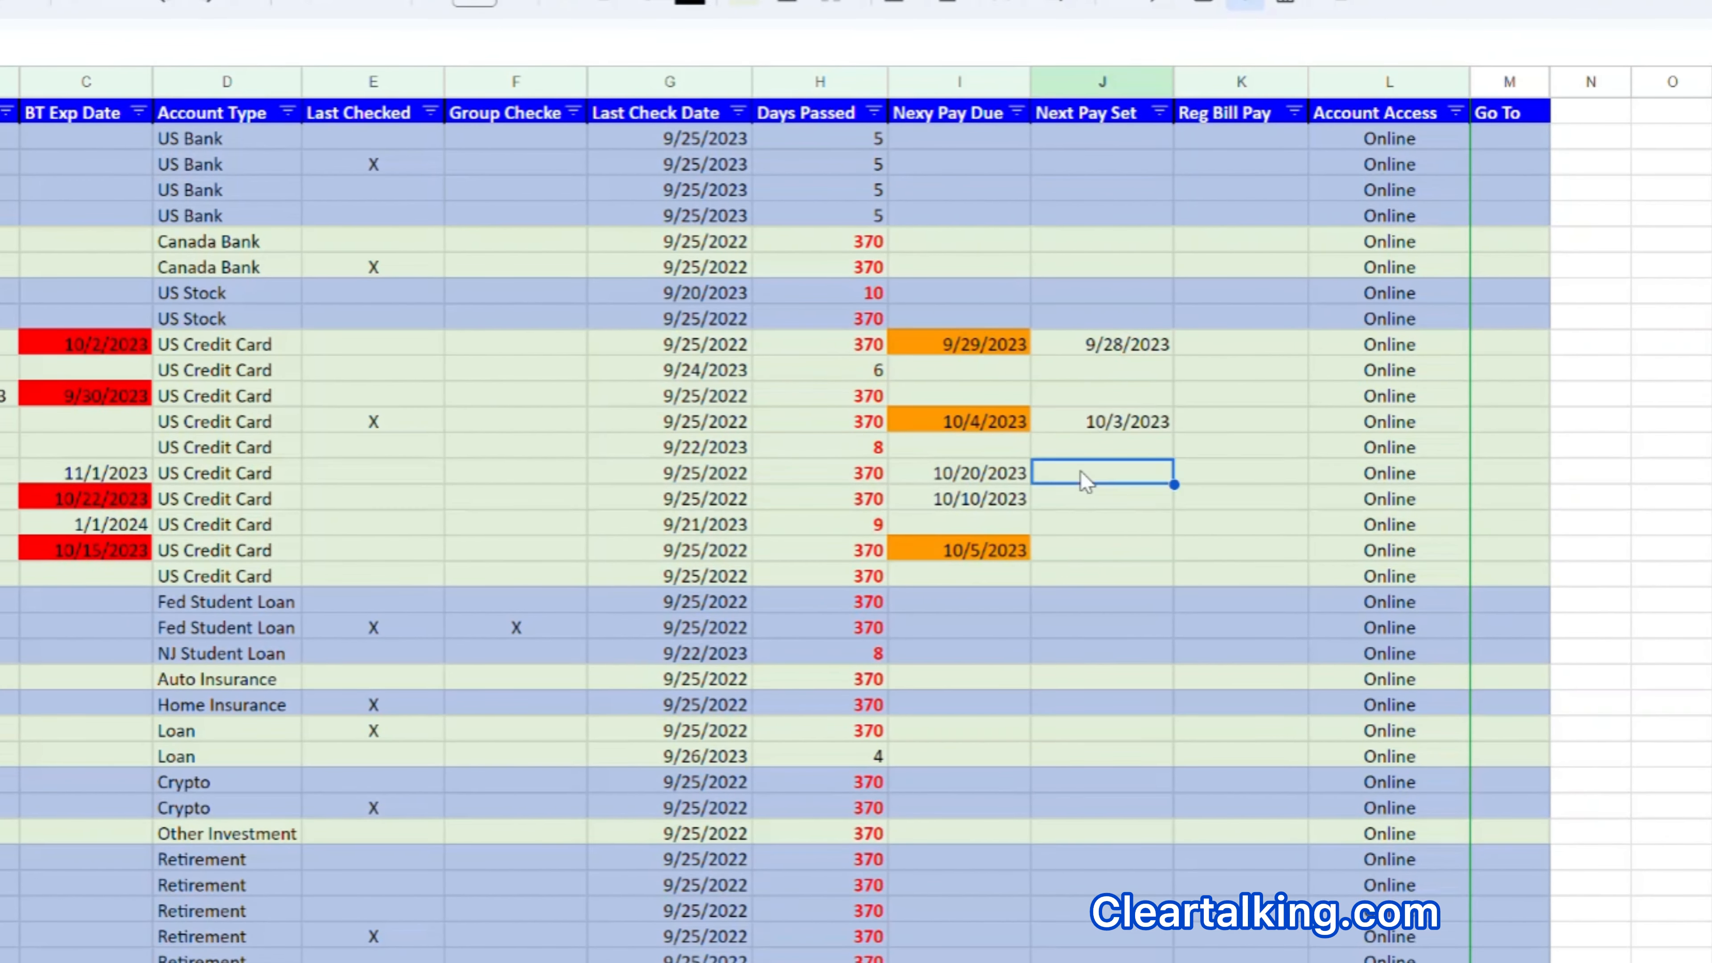
type("10/18/2023")
left_click(1108, 506)
type("10/8/2023")
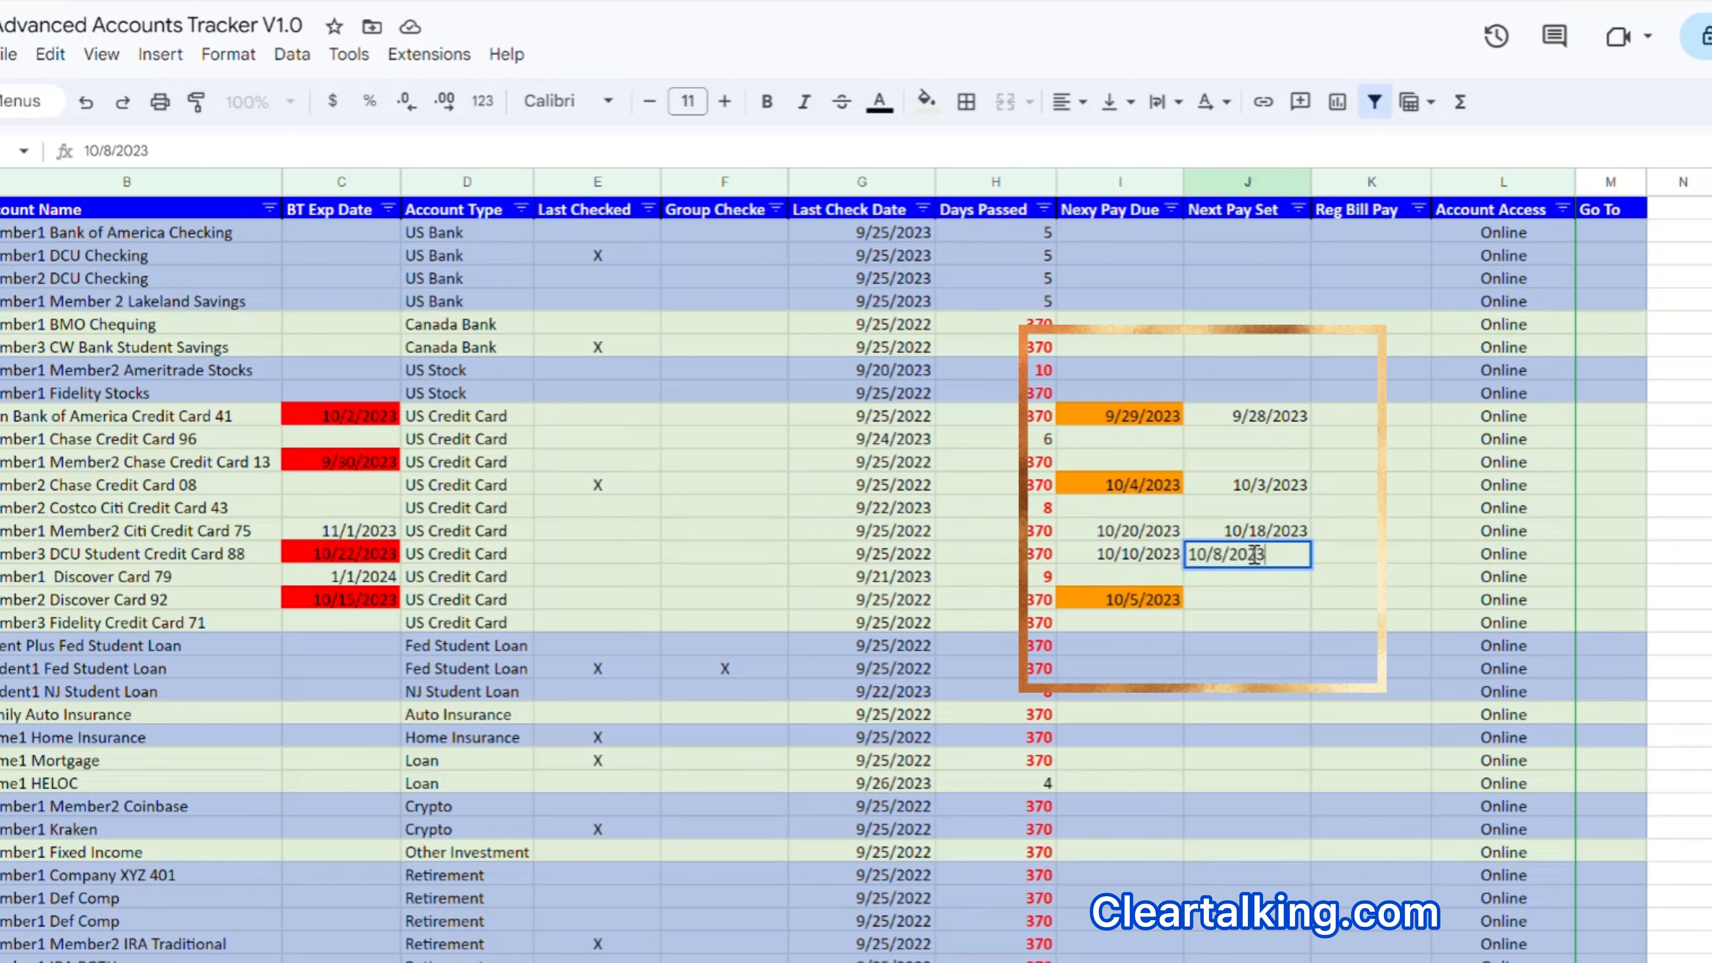
left_click(1253, 600)
type("10/4/2023")
key("Return")
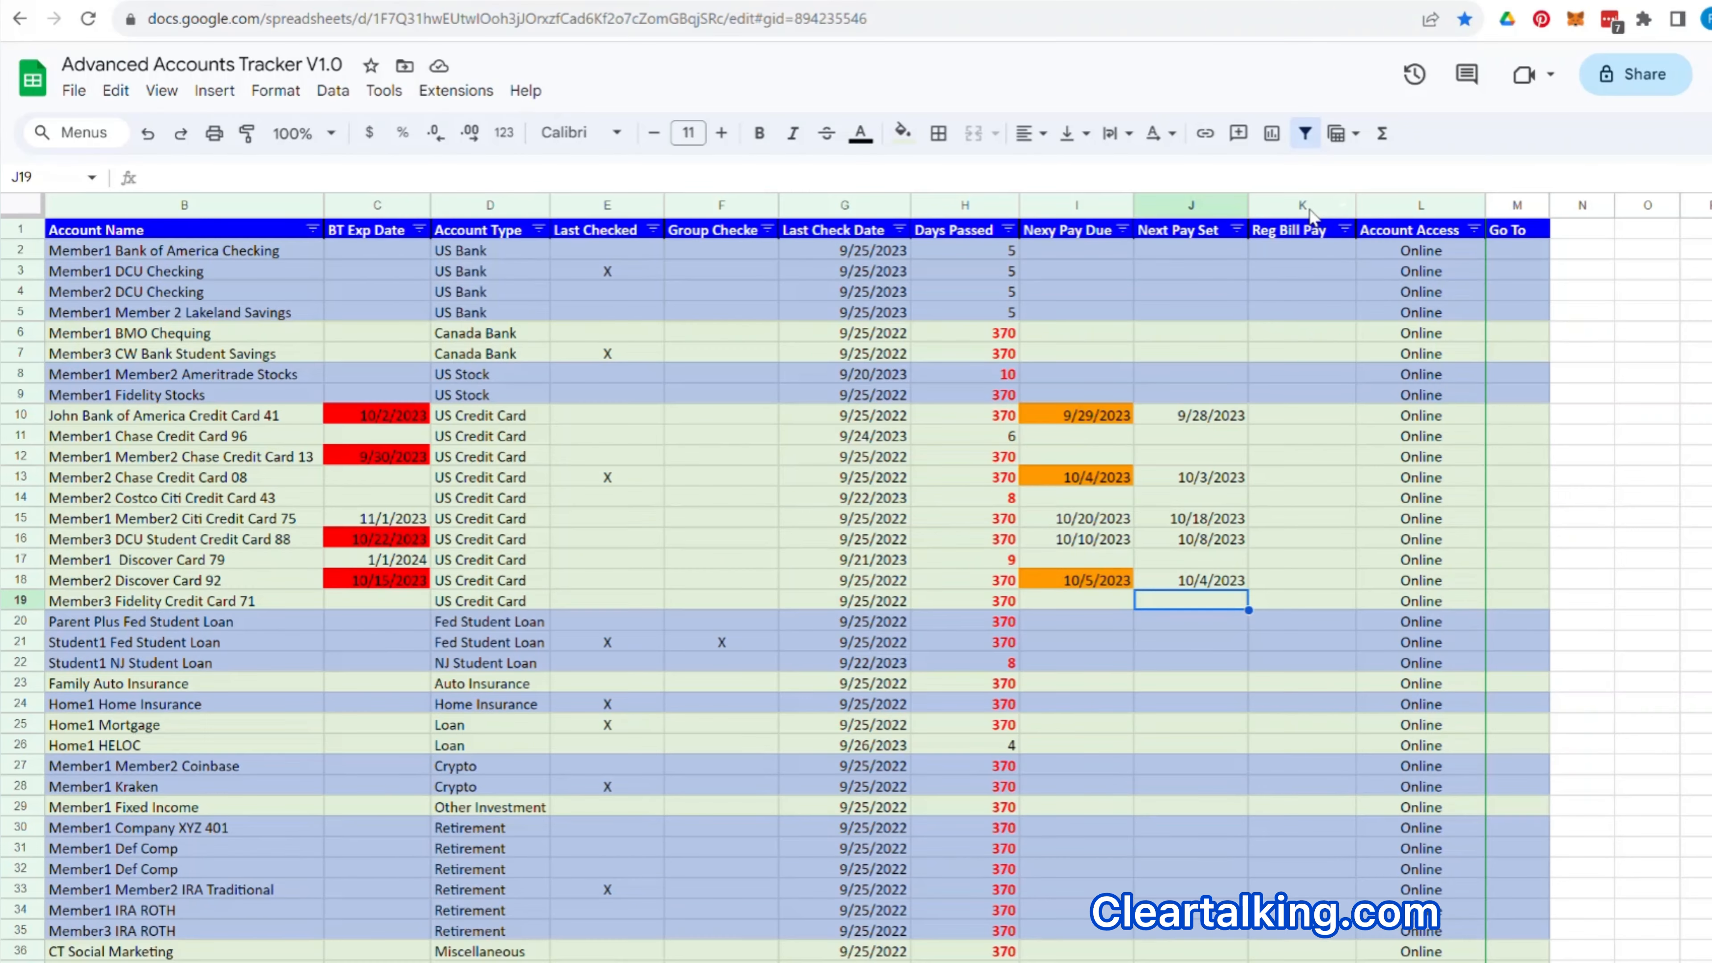
Enter Yes in cell K10 of the Reg Bill Pay column and fill it down through K19.
left_click(1186, 28)
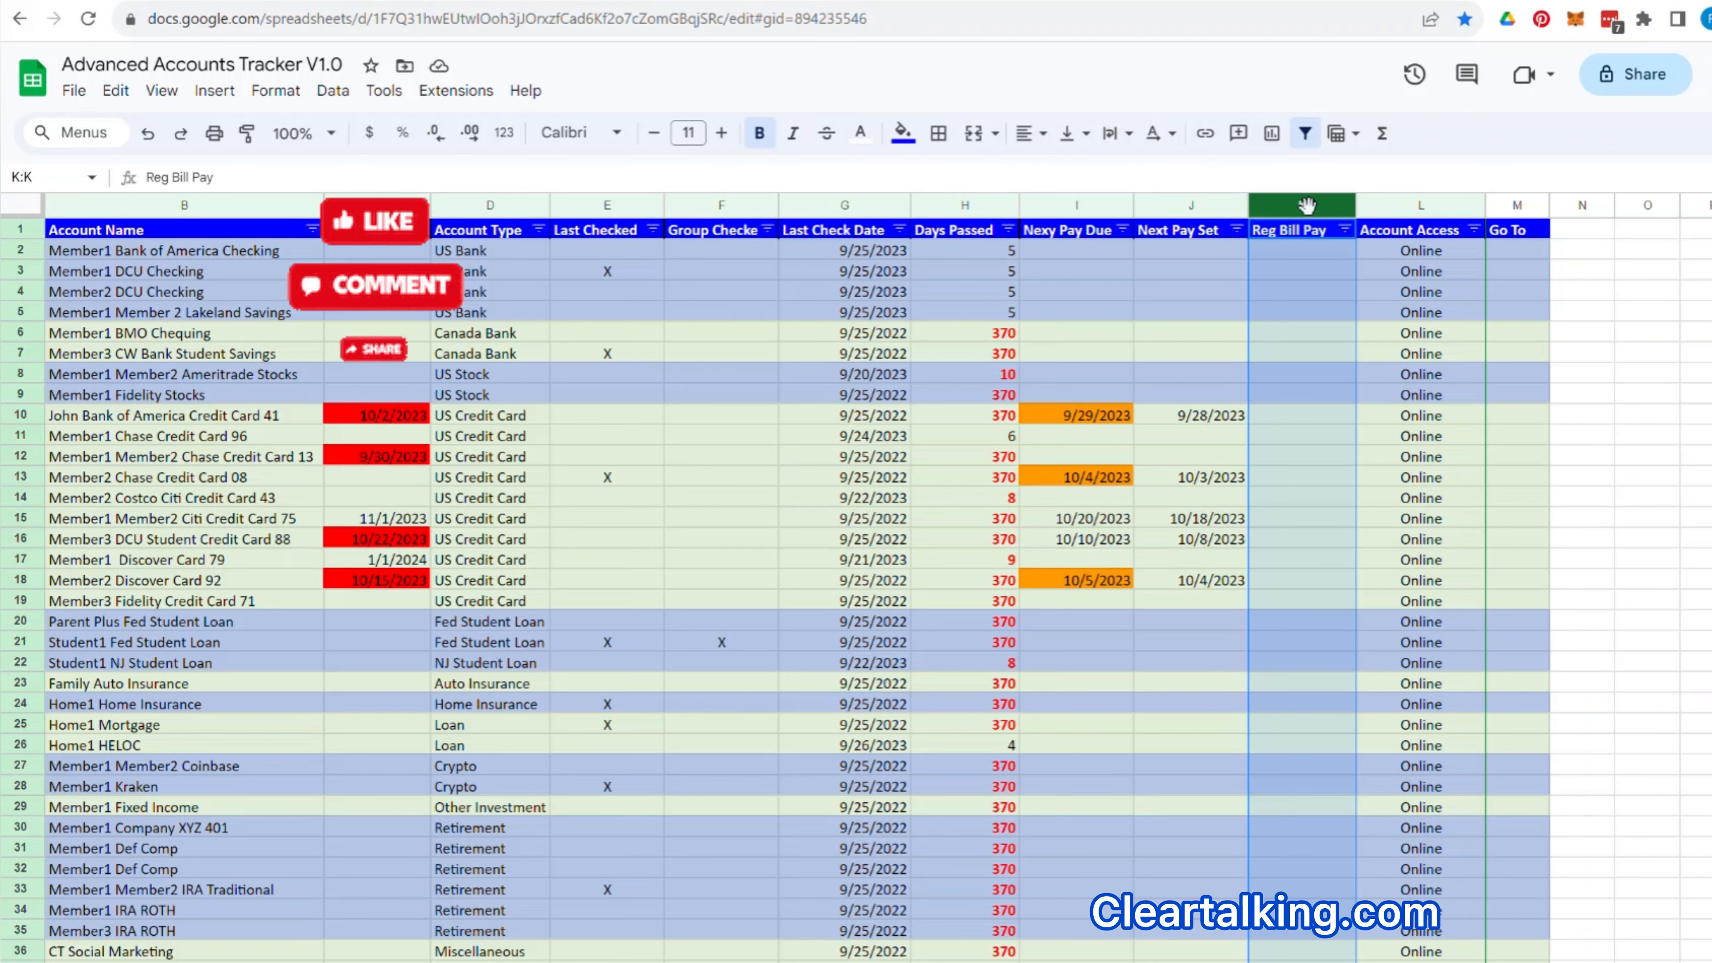
left_click(1309, 409)
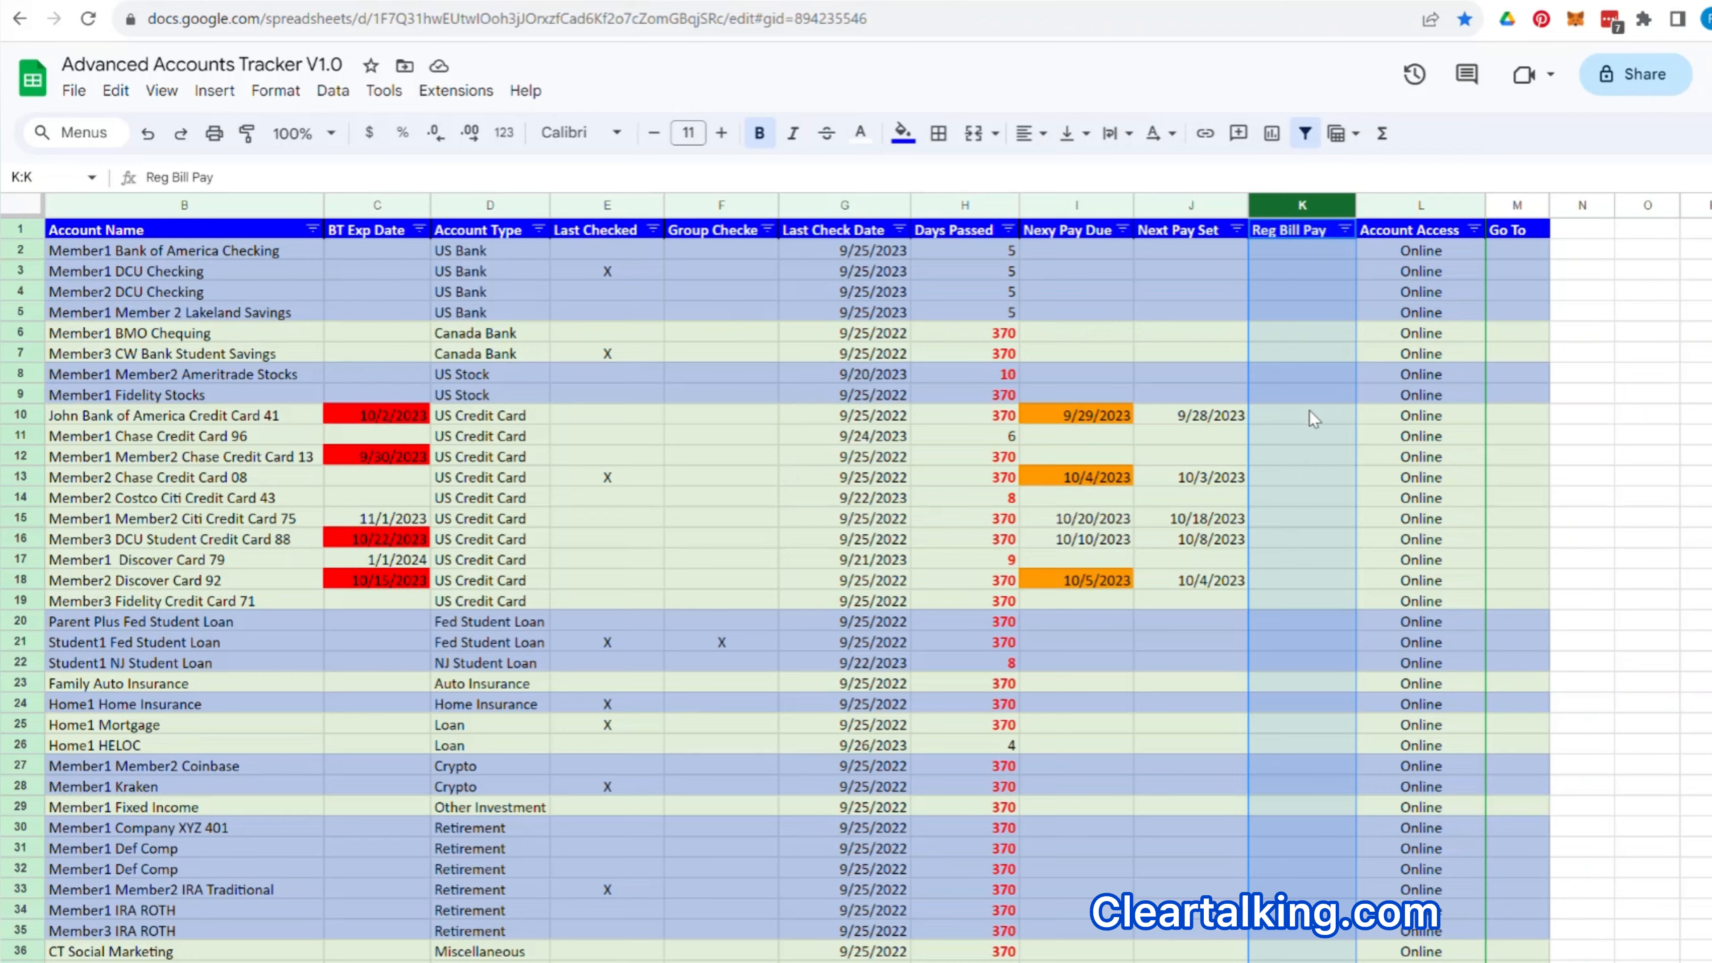
type("Yes")
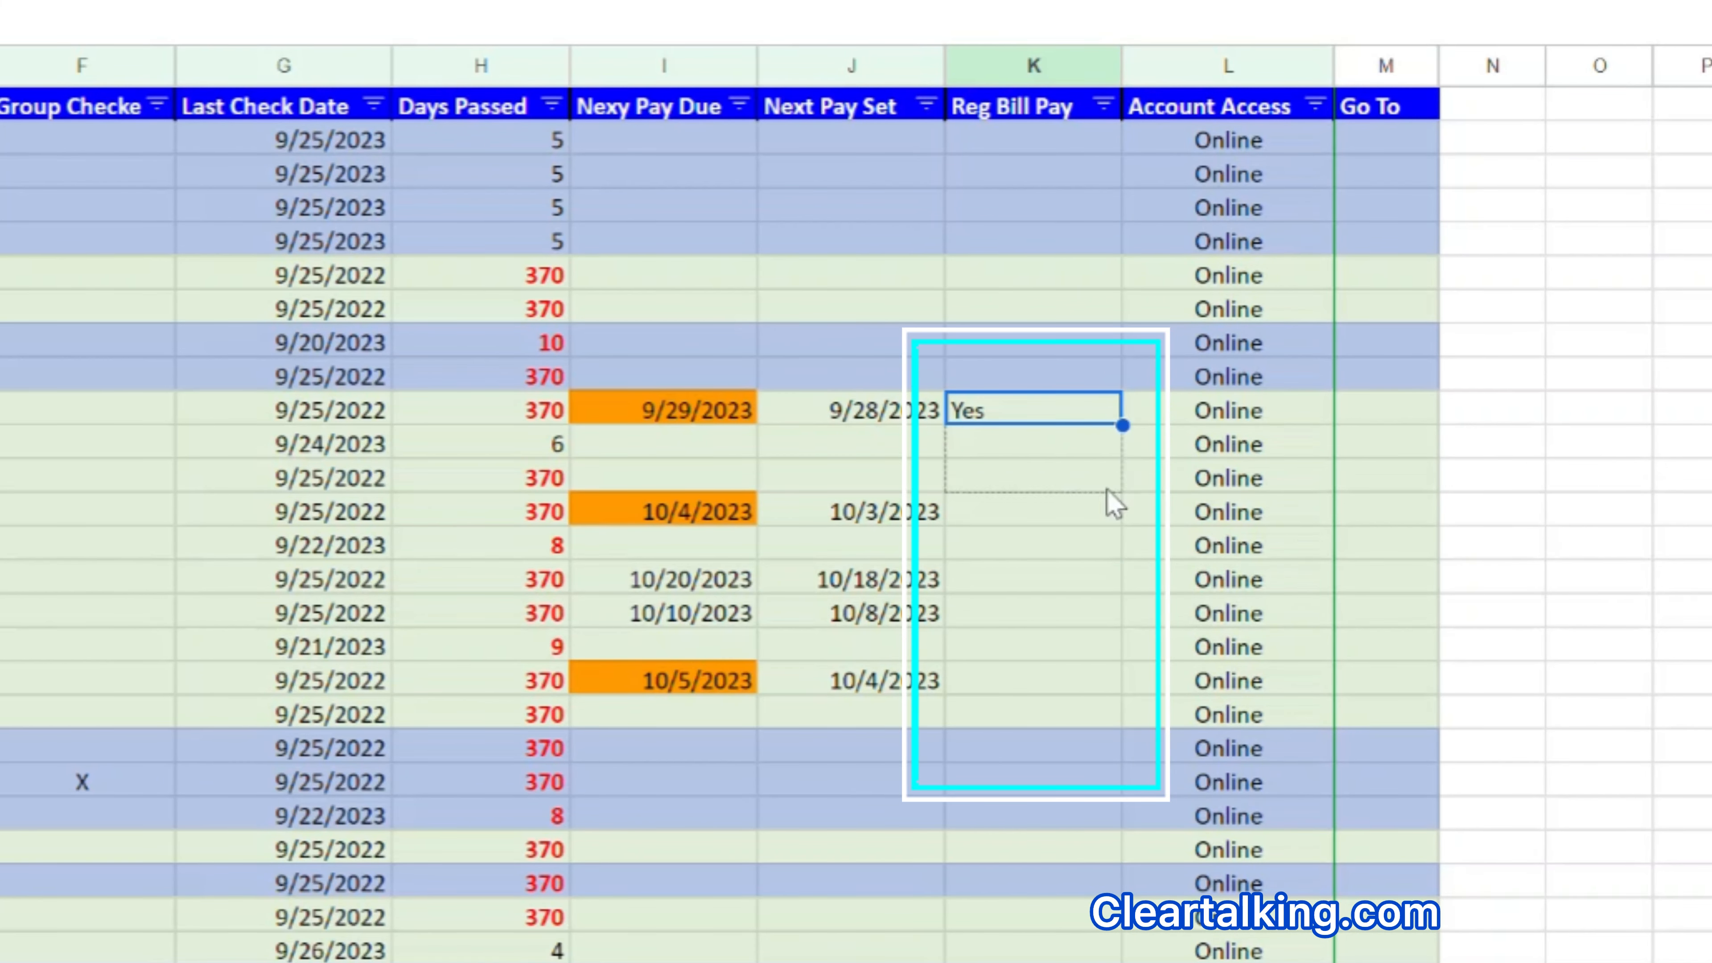
double_click(1121, 424)
Enter No in cell K2 of the Reg Bill Pay column and copy it to K3:K9.
left_click(1025, 133)
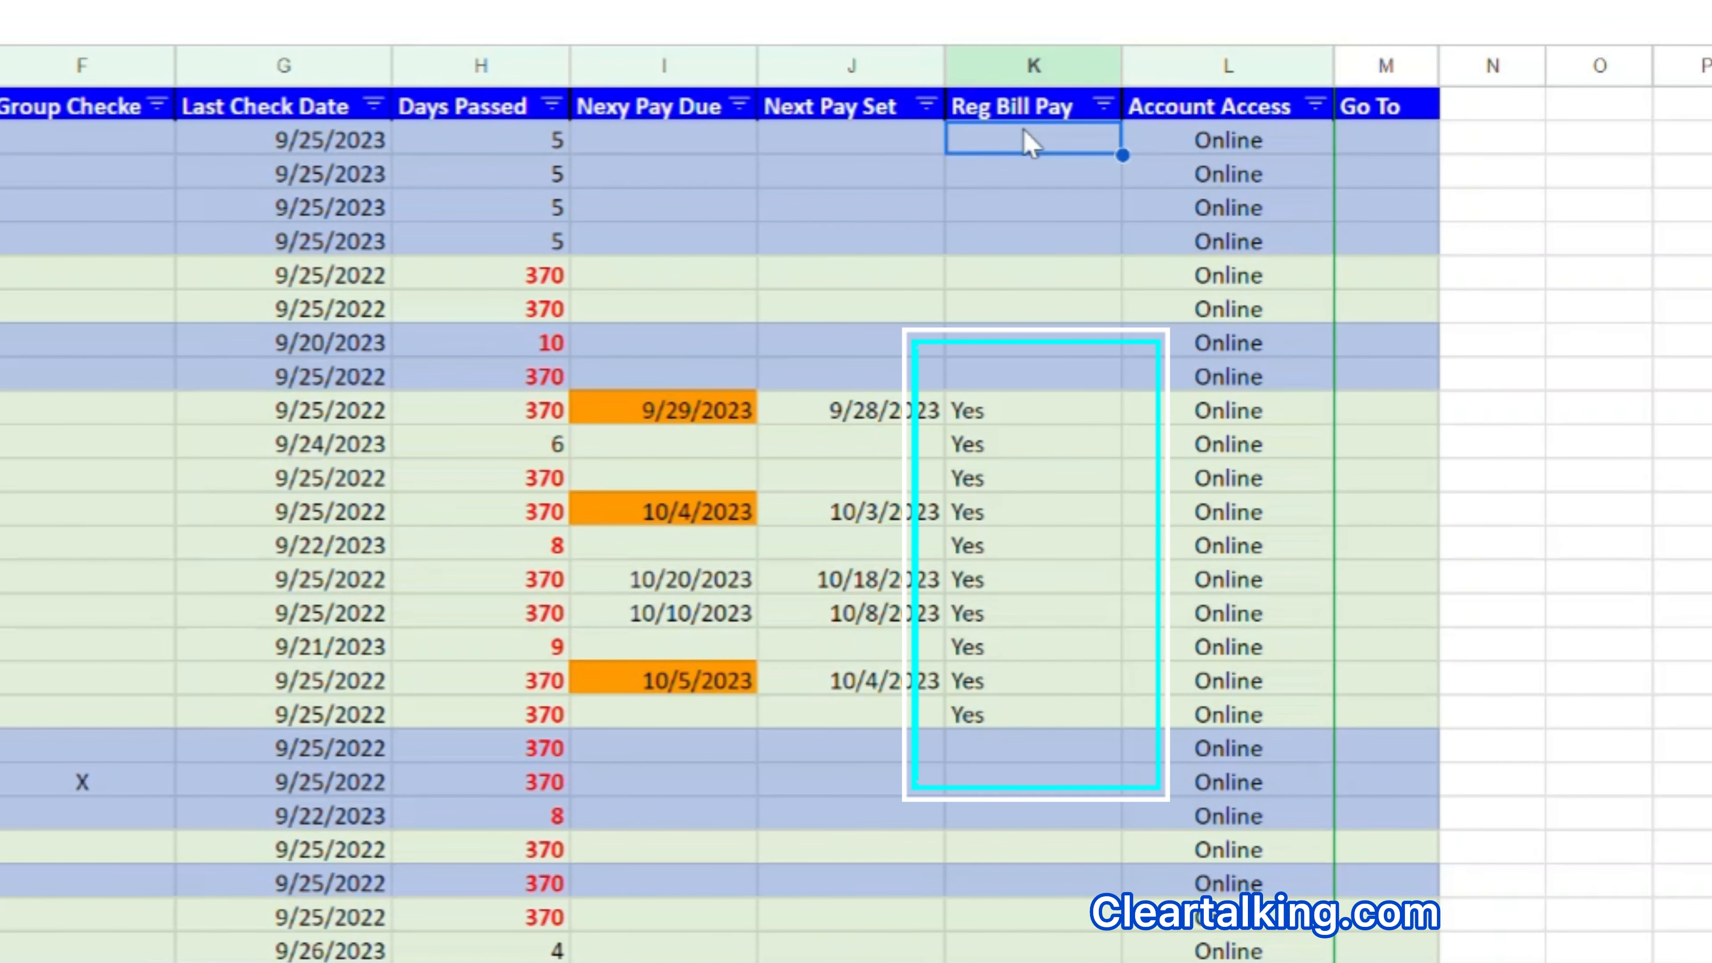
type("No")
left_click(983, 180)
left_click(999, 139)
key("ctrl+c")
left_click(1009, 172)
left_click(1026, 375, "shift")
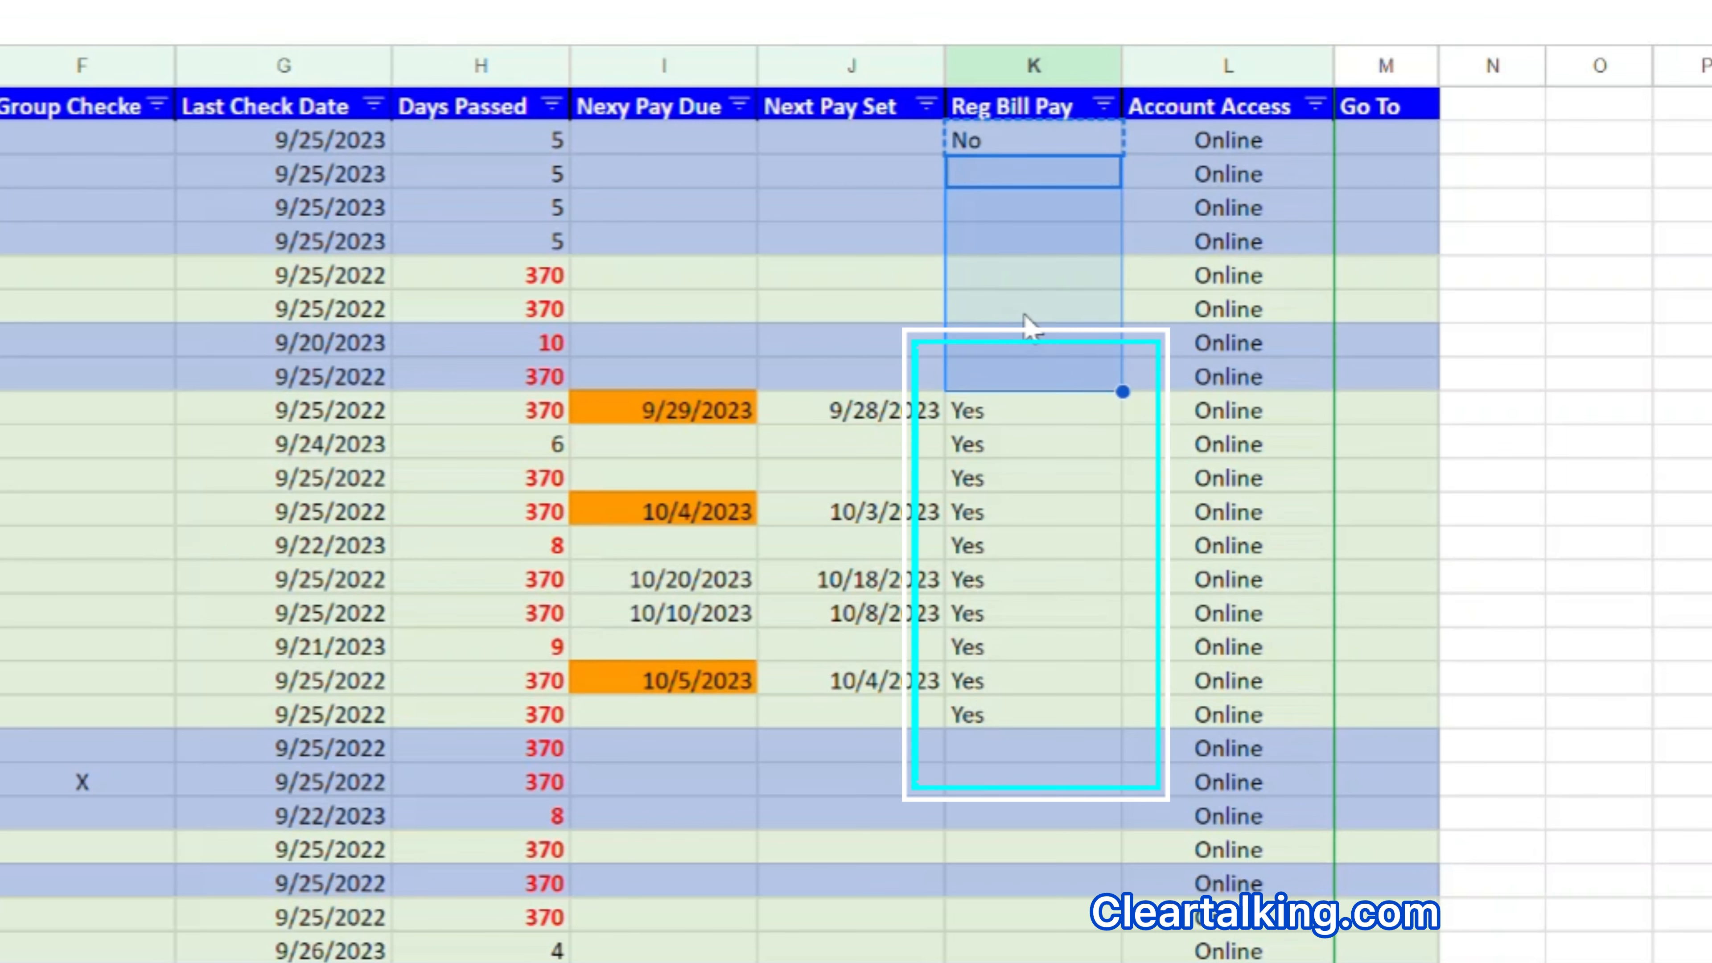
key("ctrl+v")
Copy the Yes value from cell K19 to the three student loan rows, K20:K22.
left_click(1086, 522)
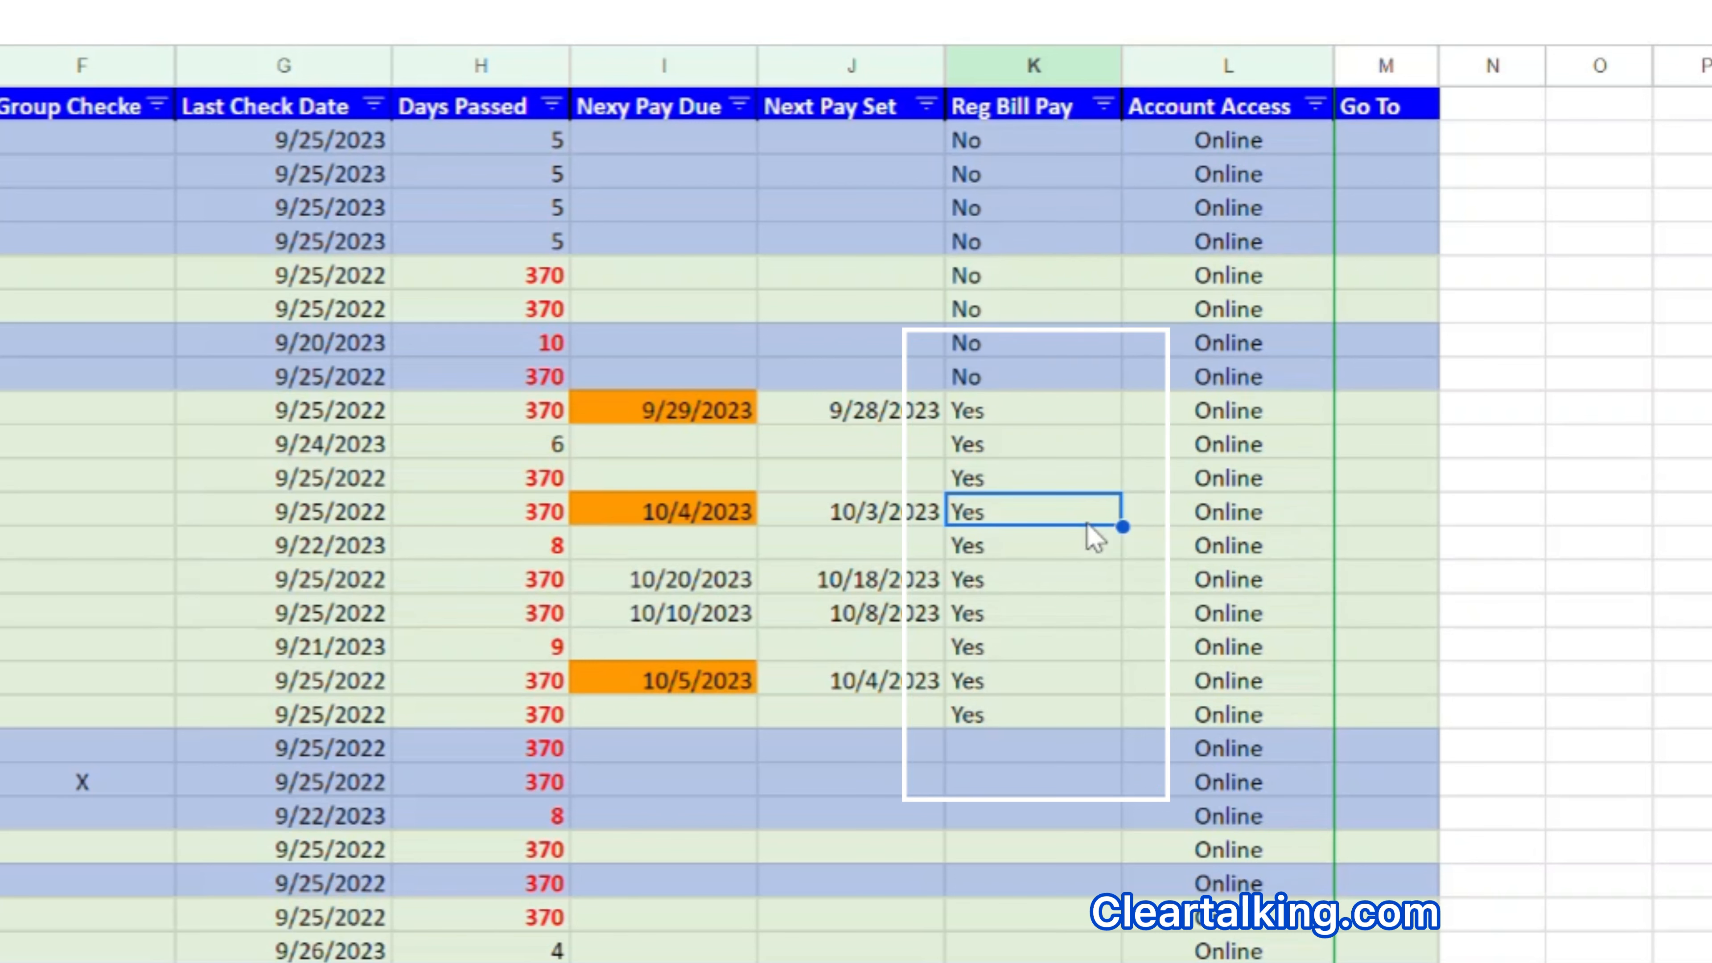
left_click(1002, 718)
key("ctrl+c")
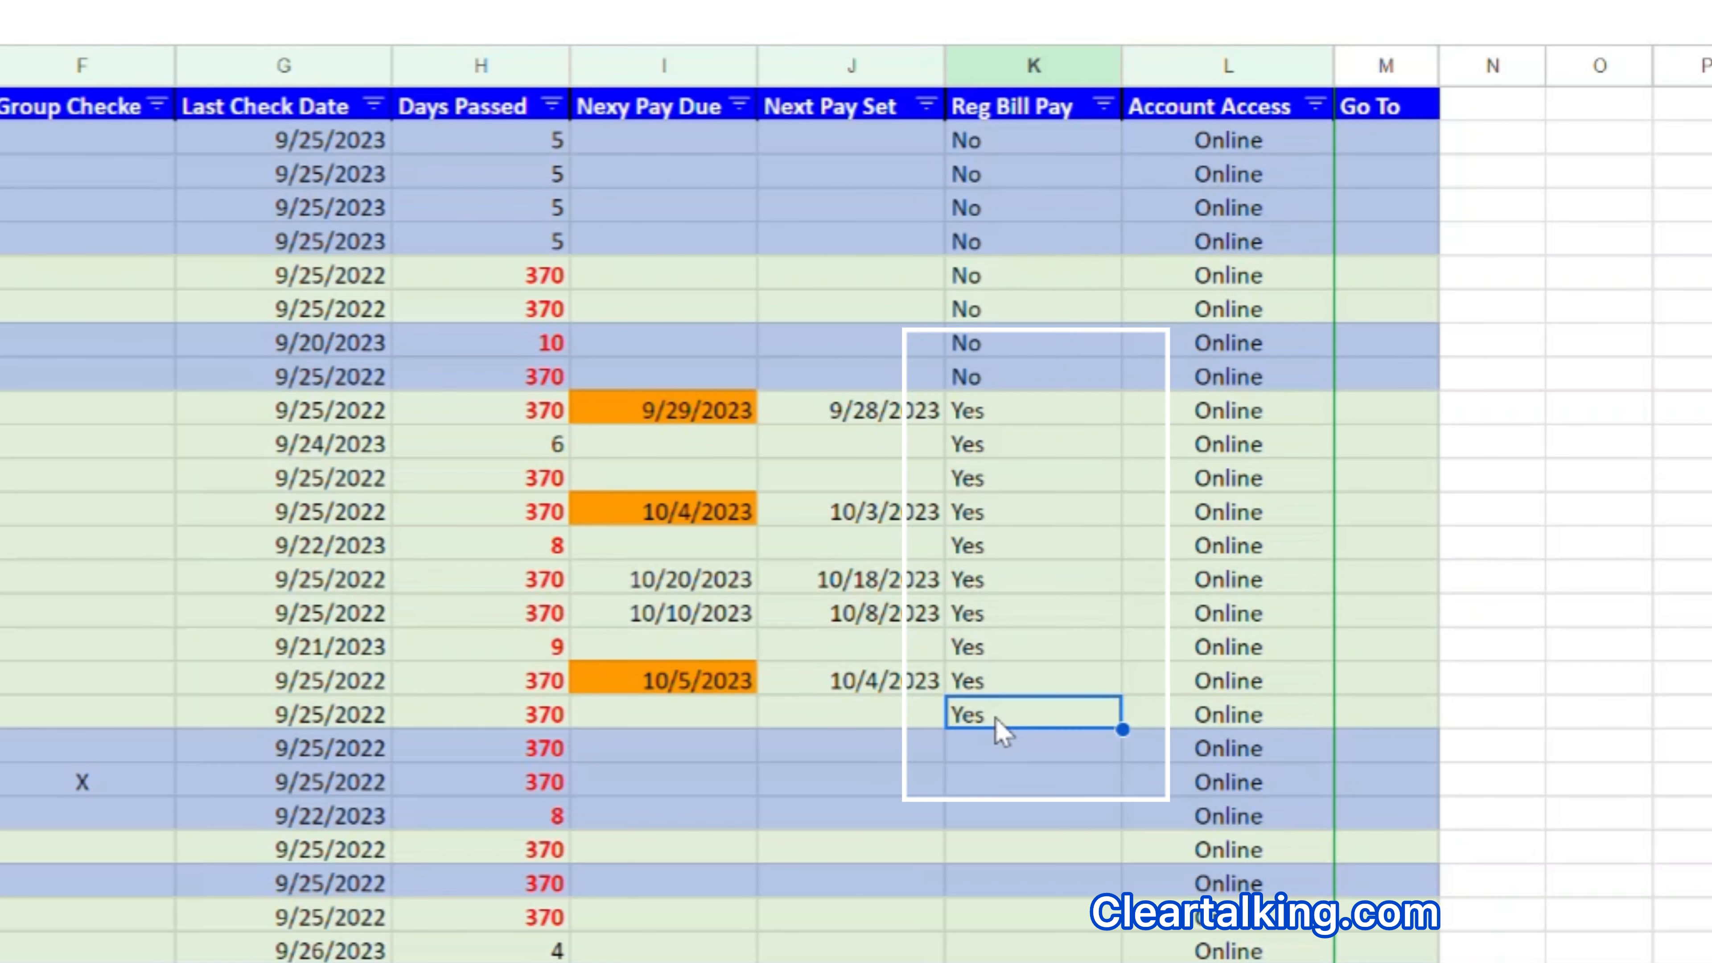
left_click_drag(1002, 744, 1004, 814)
key("ctrl+v")
left_click(1009, 852)
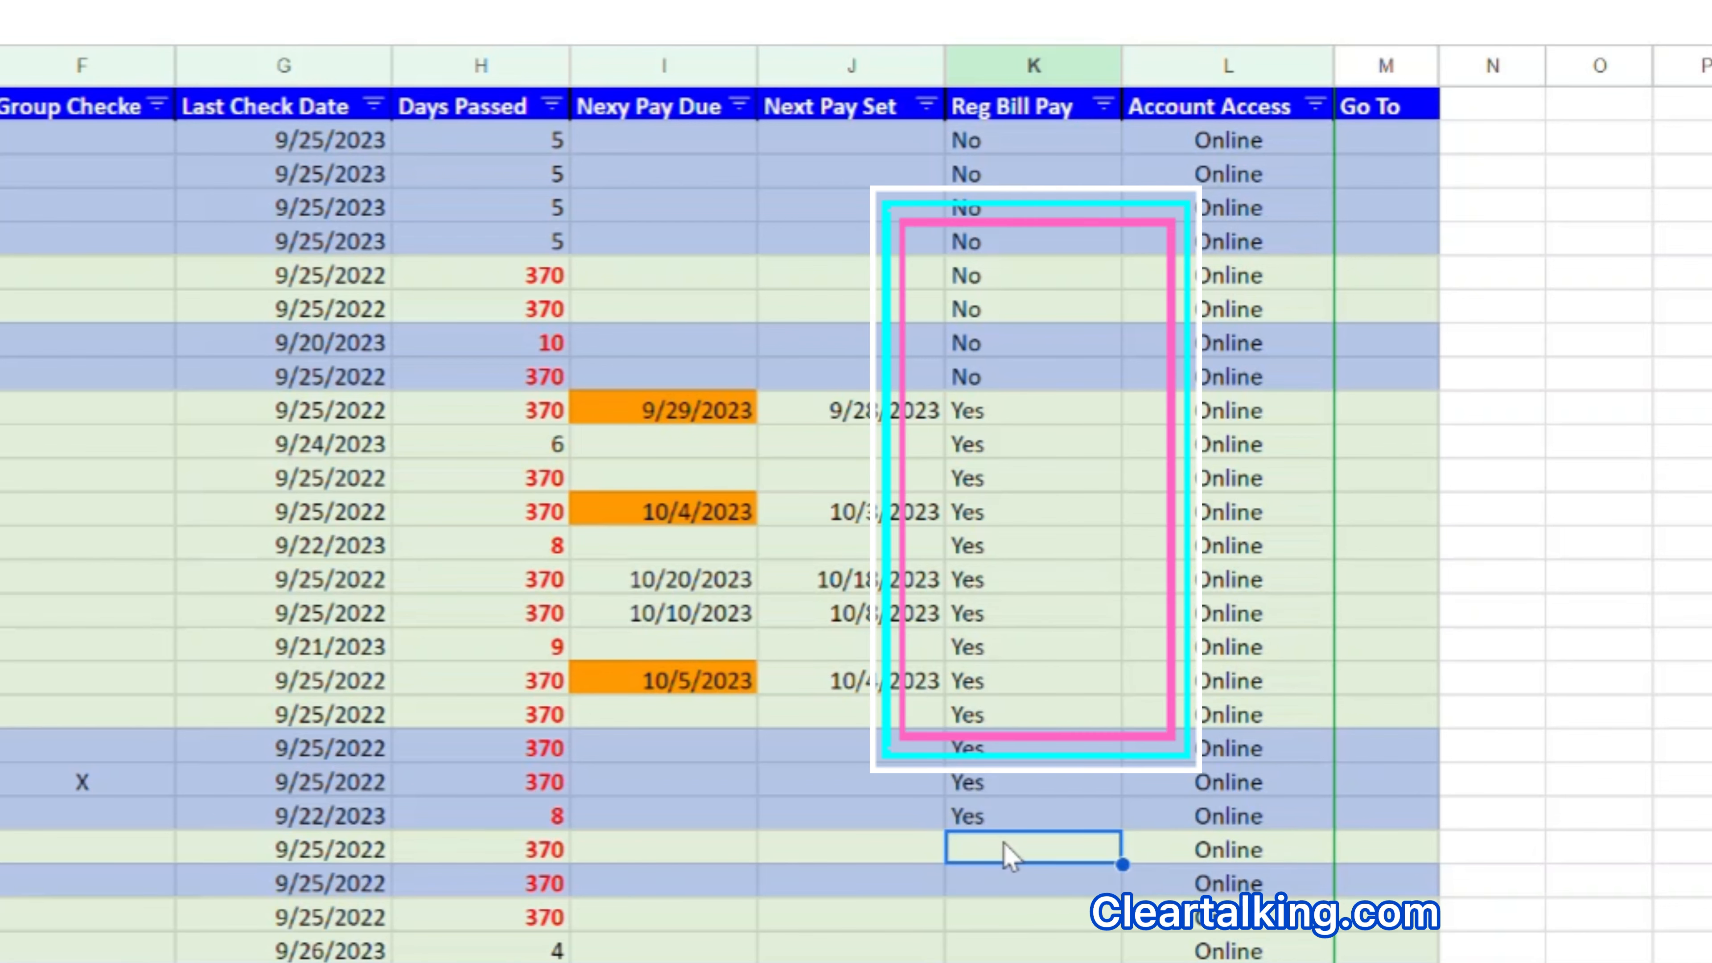
Enter Chase in the Go To column for the Chase credit card account in row 11.
left_click(1386, 66)
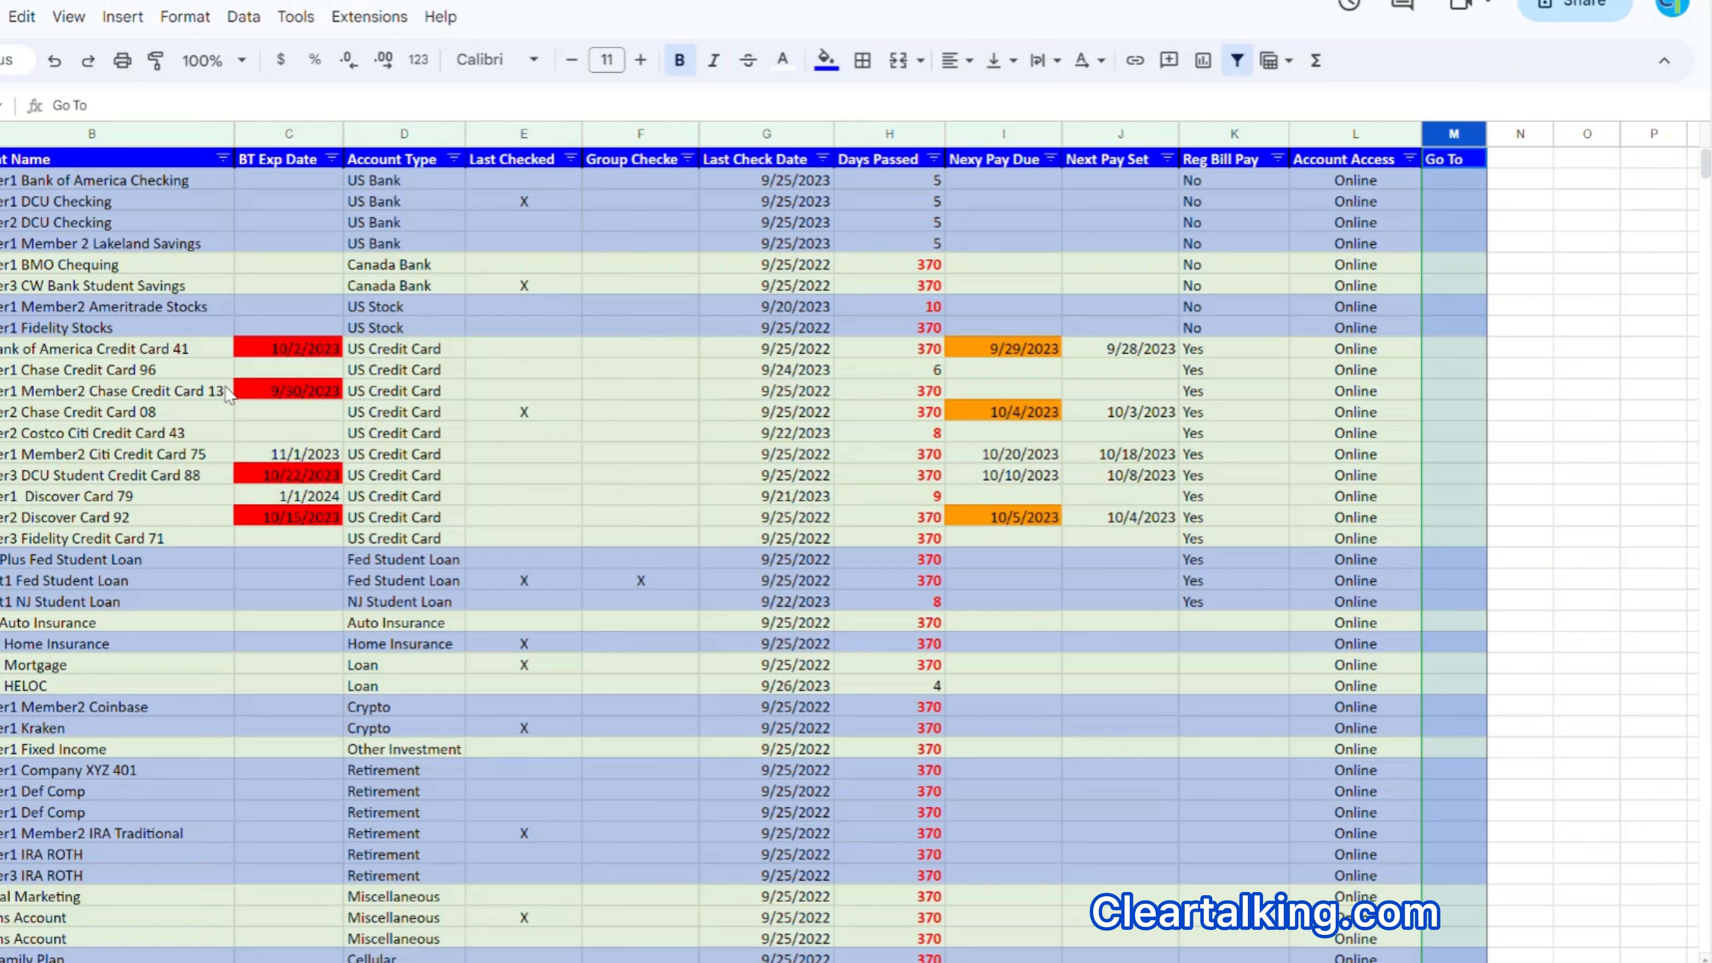
left_click(1, 370)
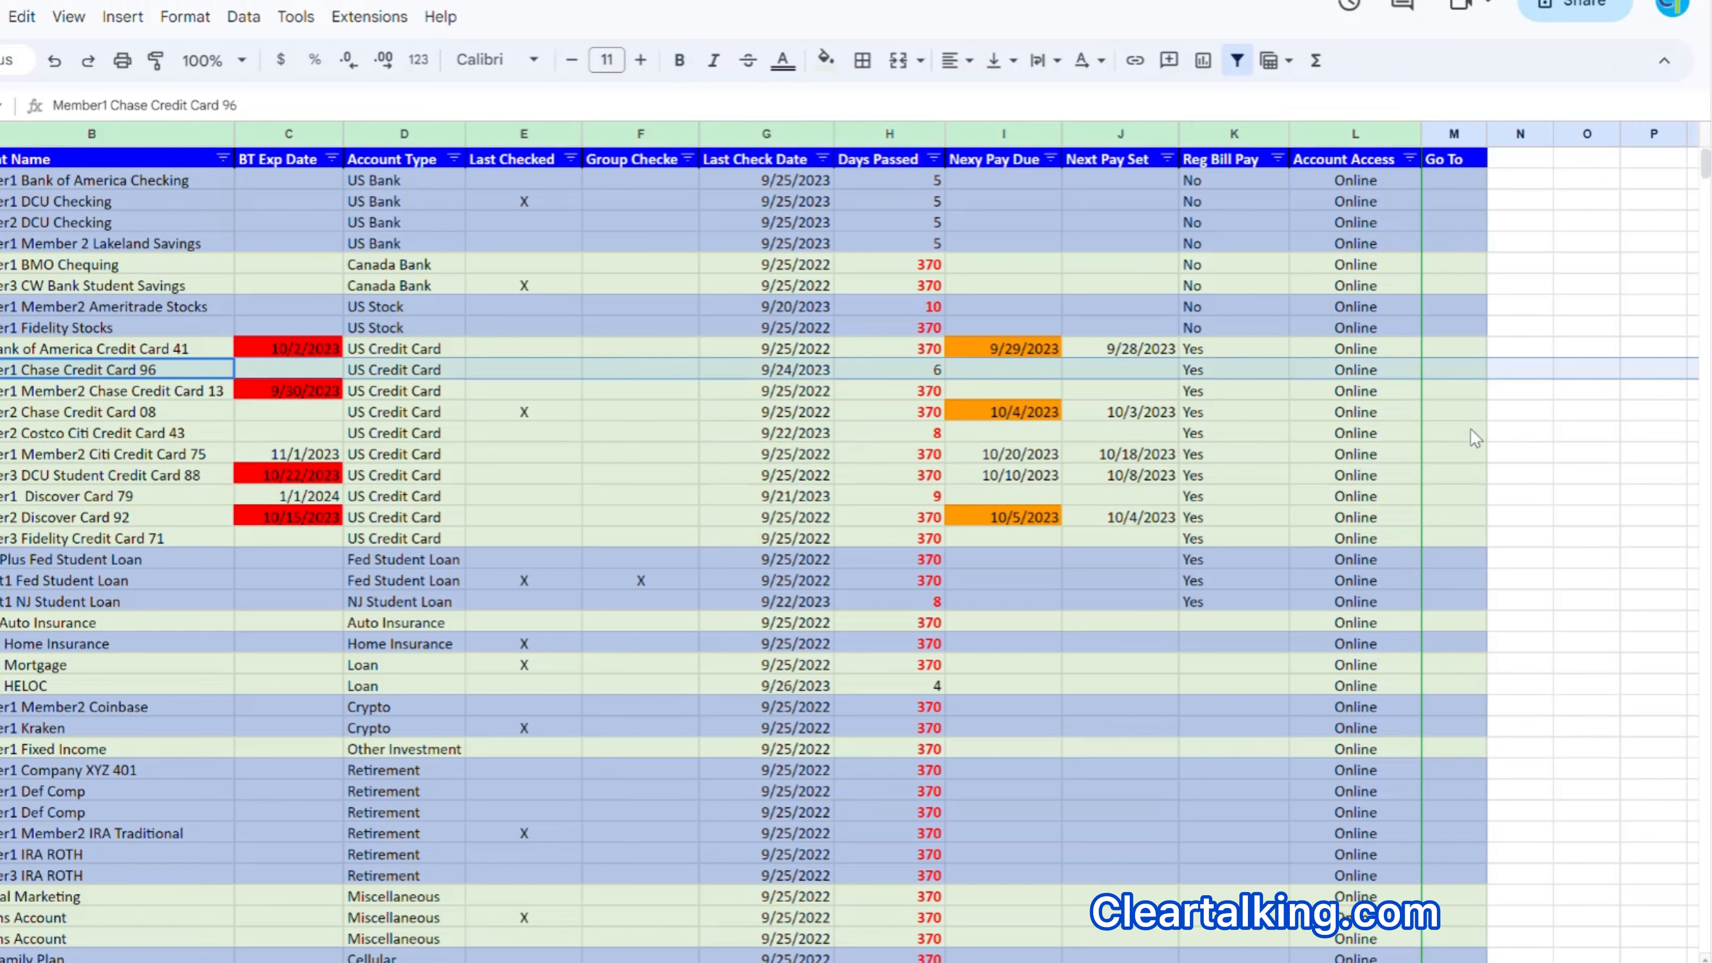
left_click(1459, 372)
type("Chase")
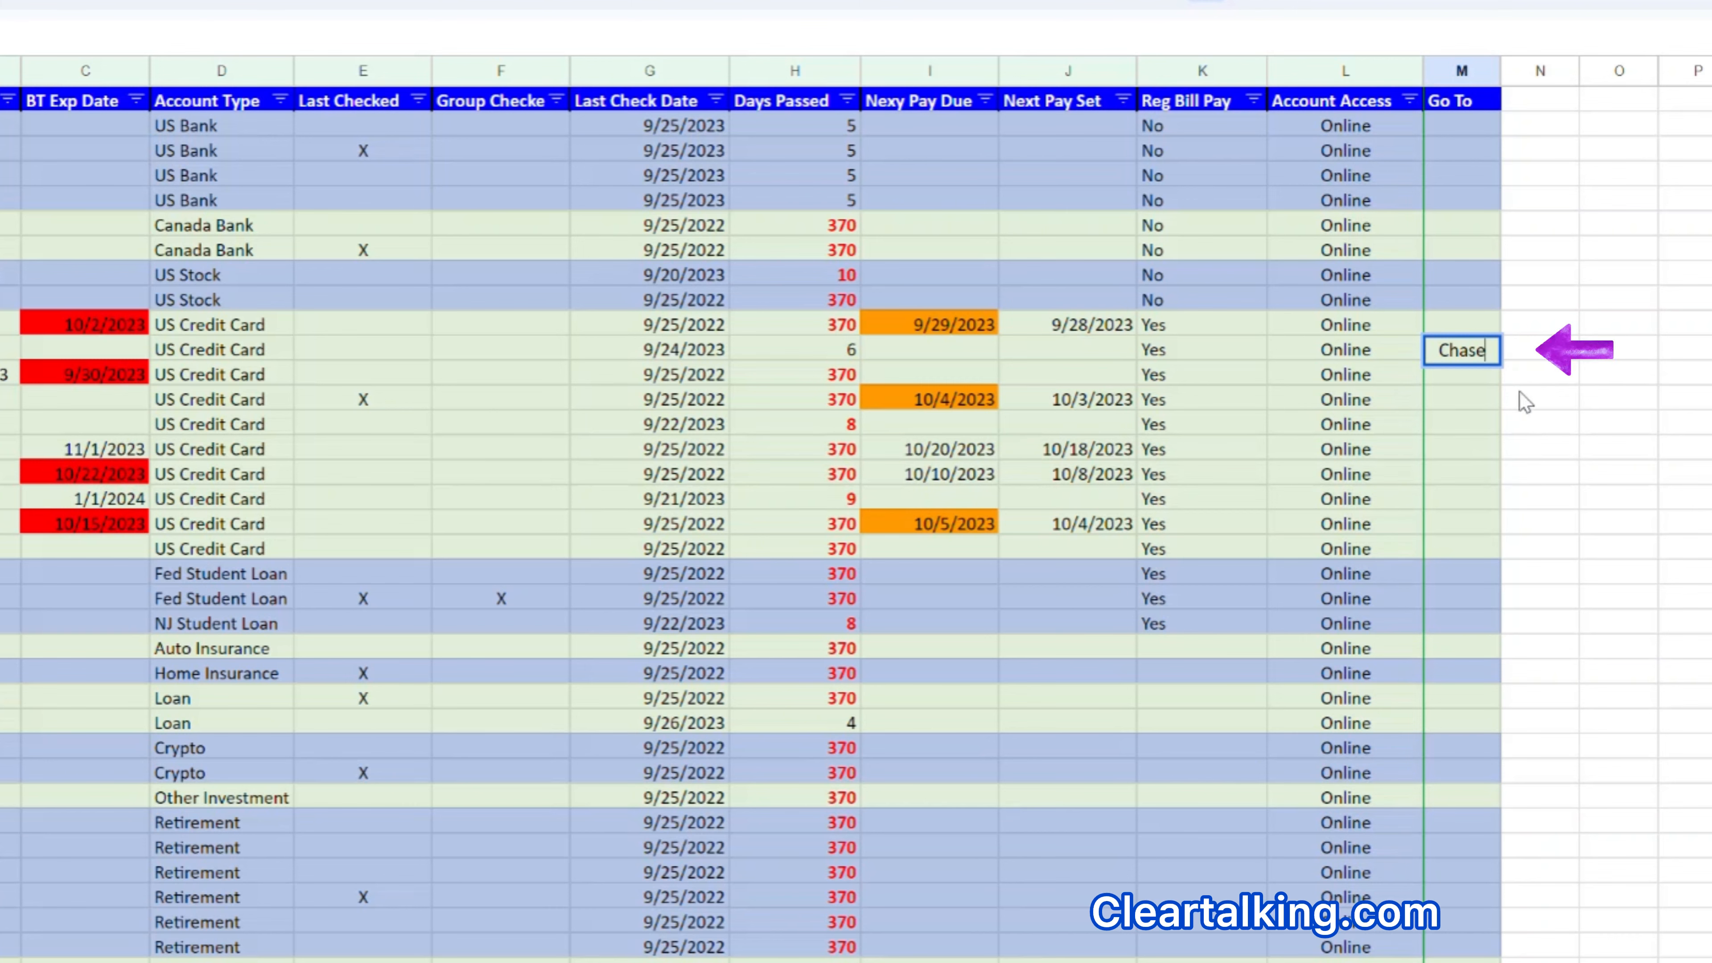
left_click(1530, 405)
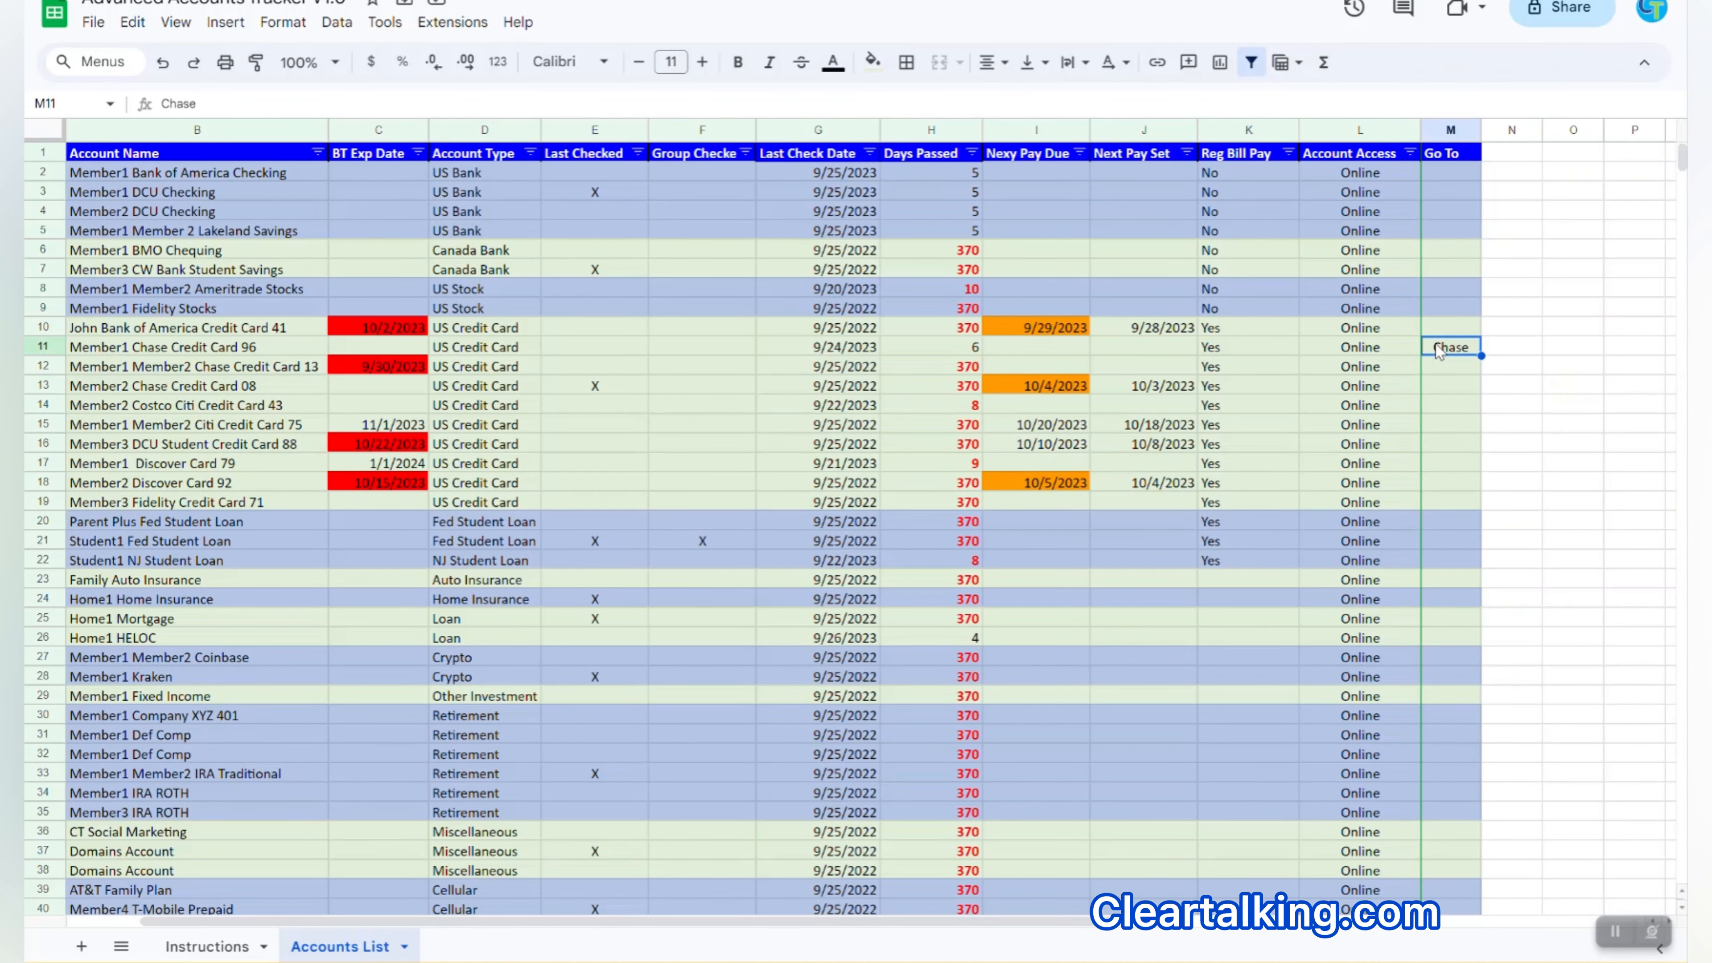
Link the Chase text in cell M11 to the copied secure07a.chase.com accounts overview address.
right_click(1438, 351)
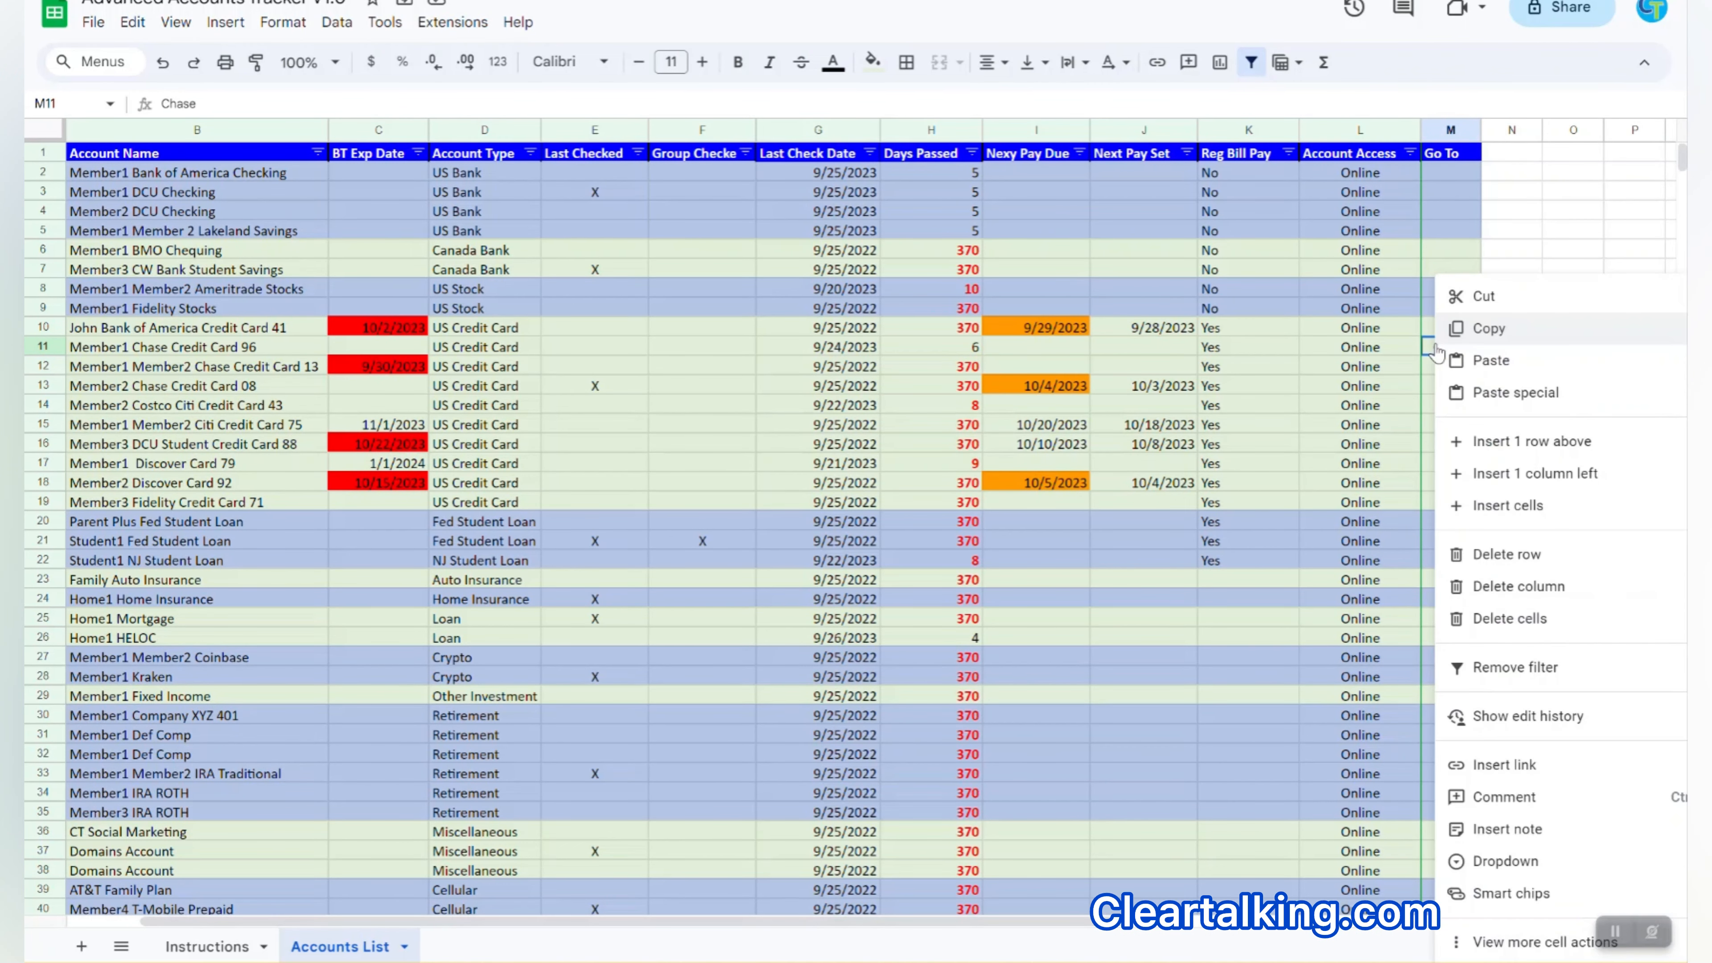
left_click(1503, 765)
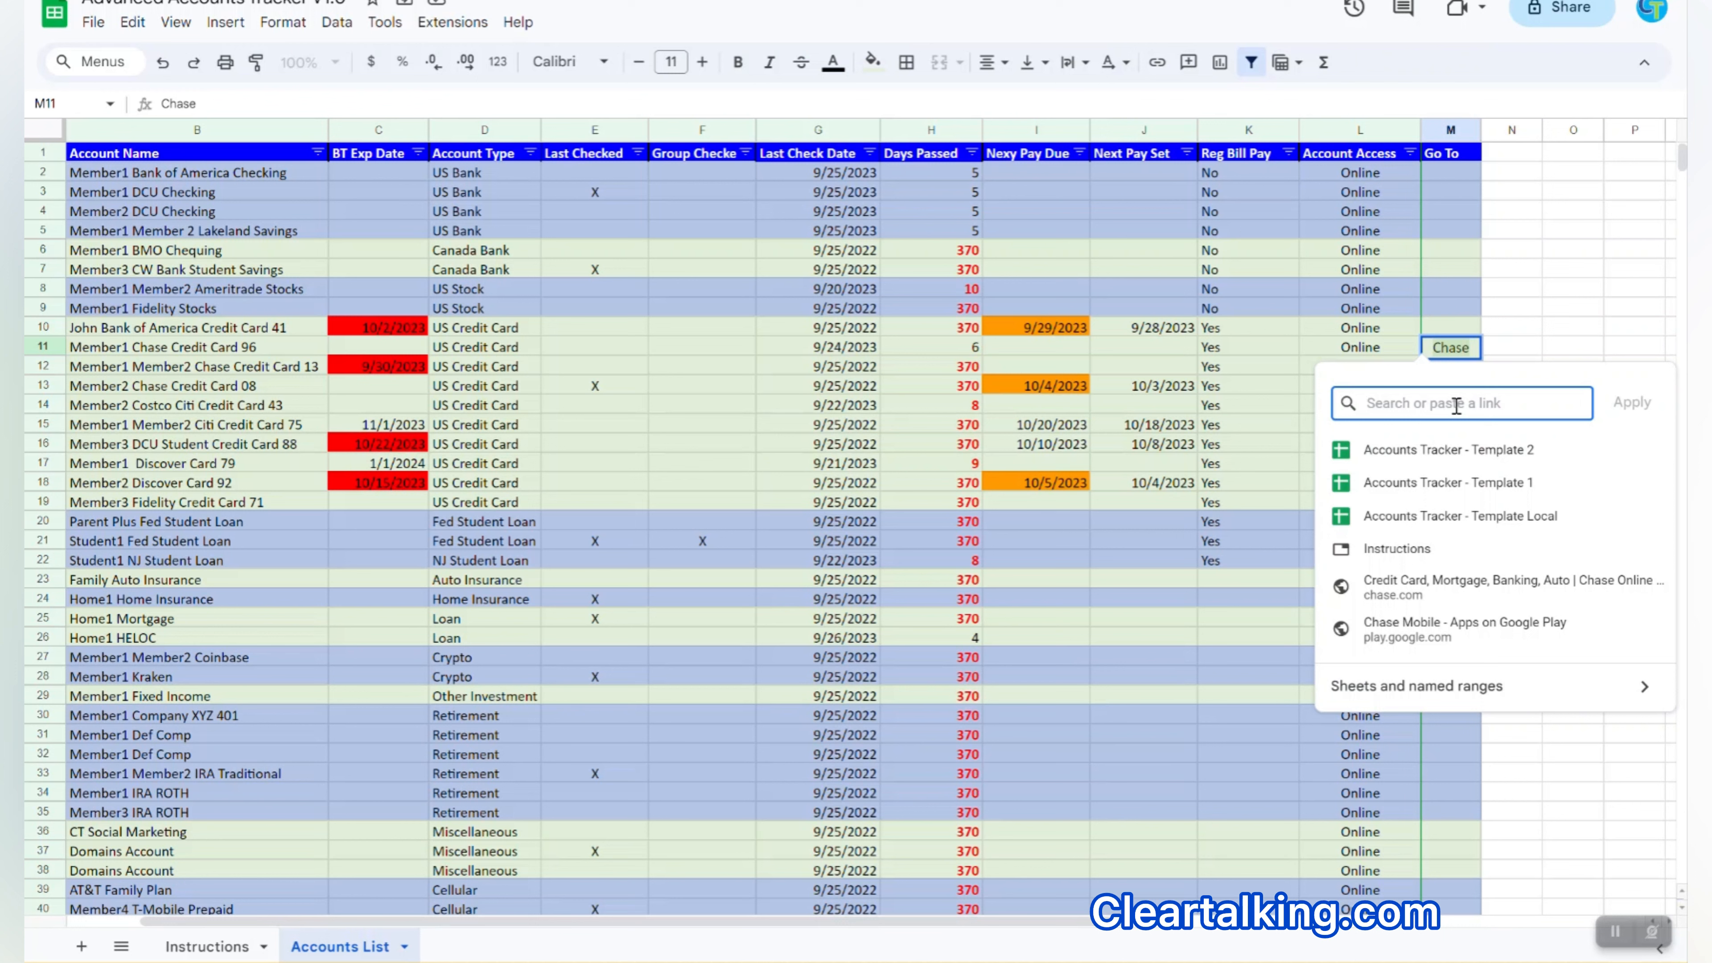
key("ctrl+v")
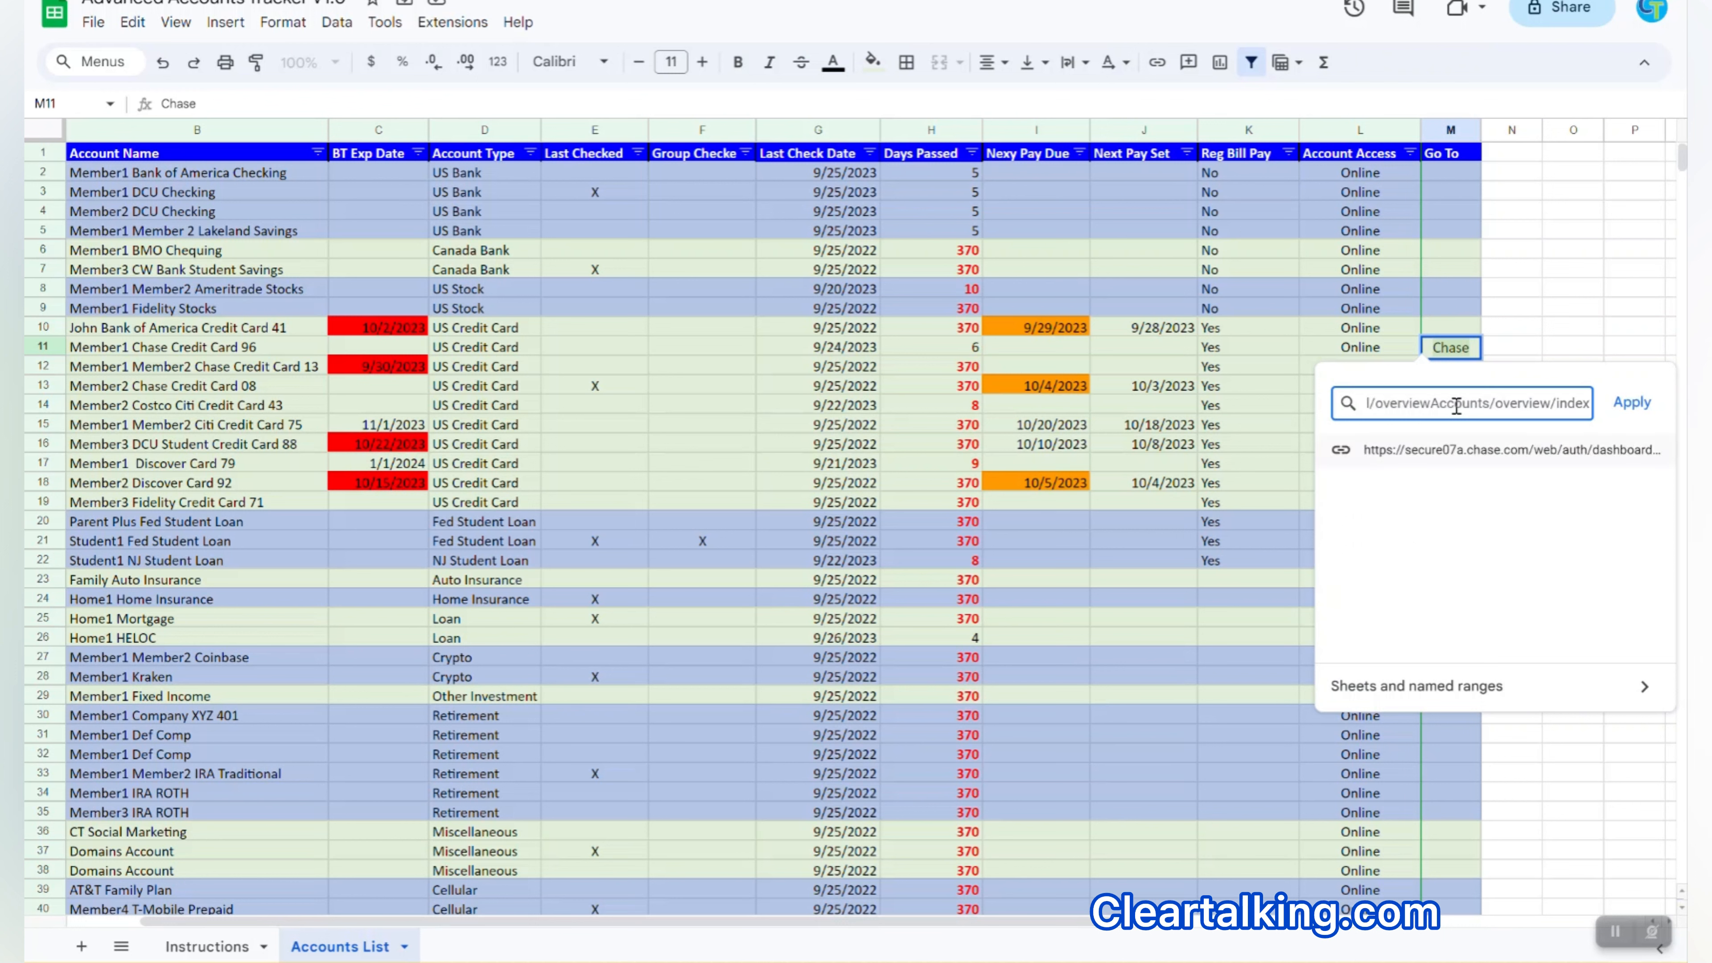
left_click(1631, 405)
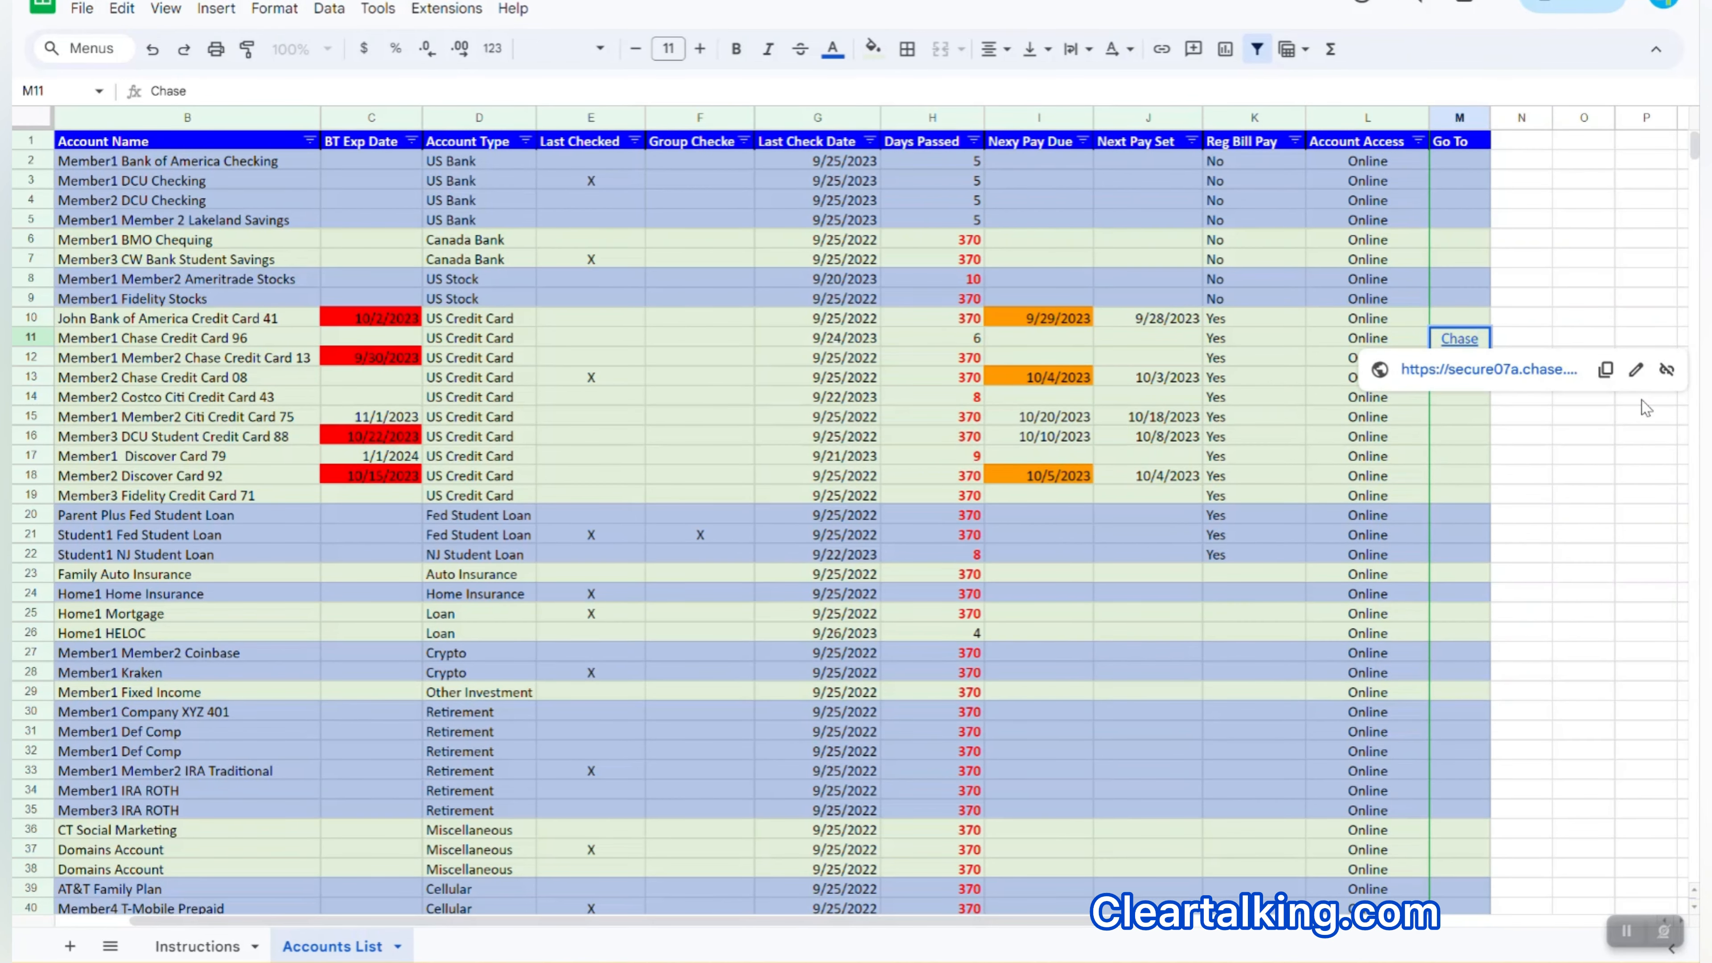
Open the Chase link in cell M11 to check where it leads.
left_click(1529, 341)
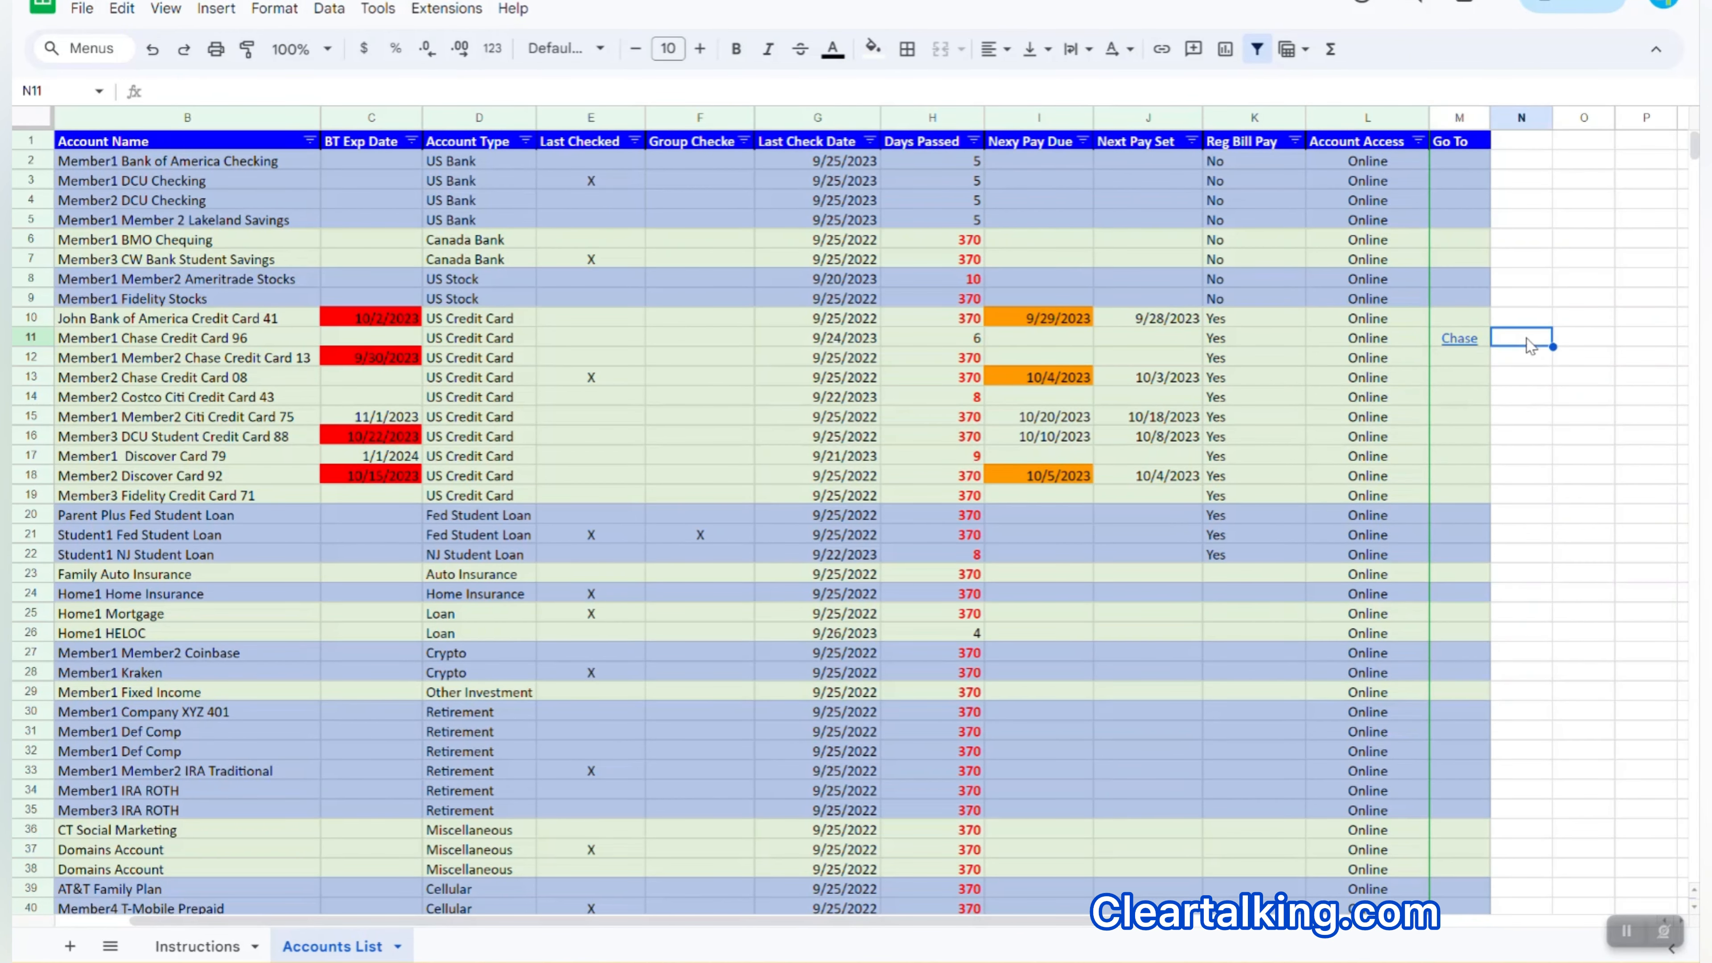
left_click(1465, 350)
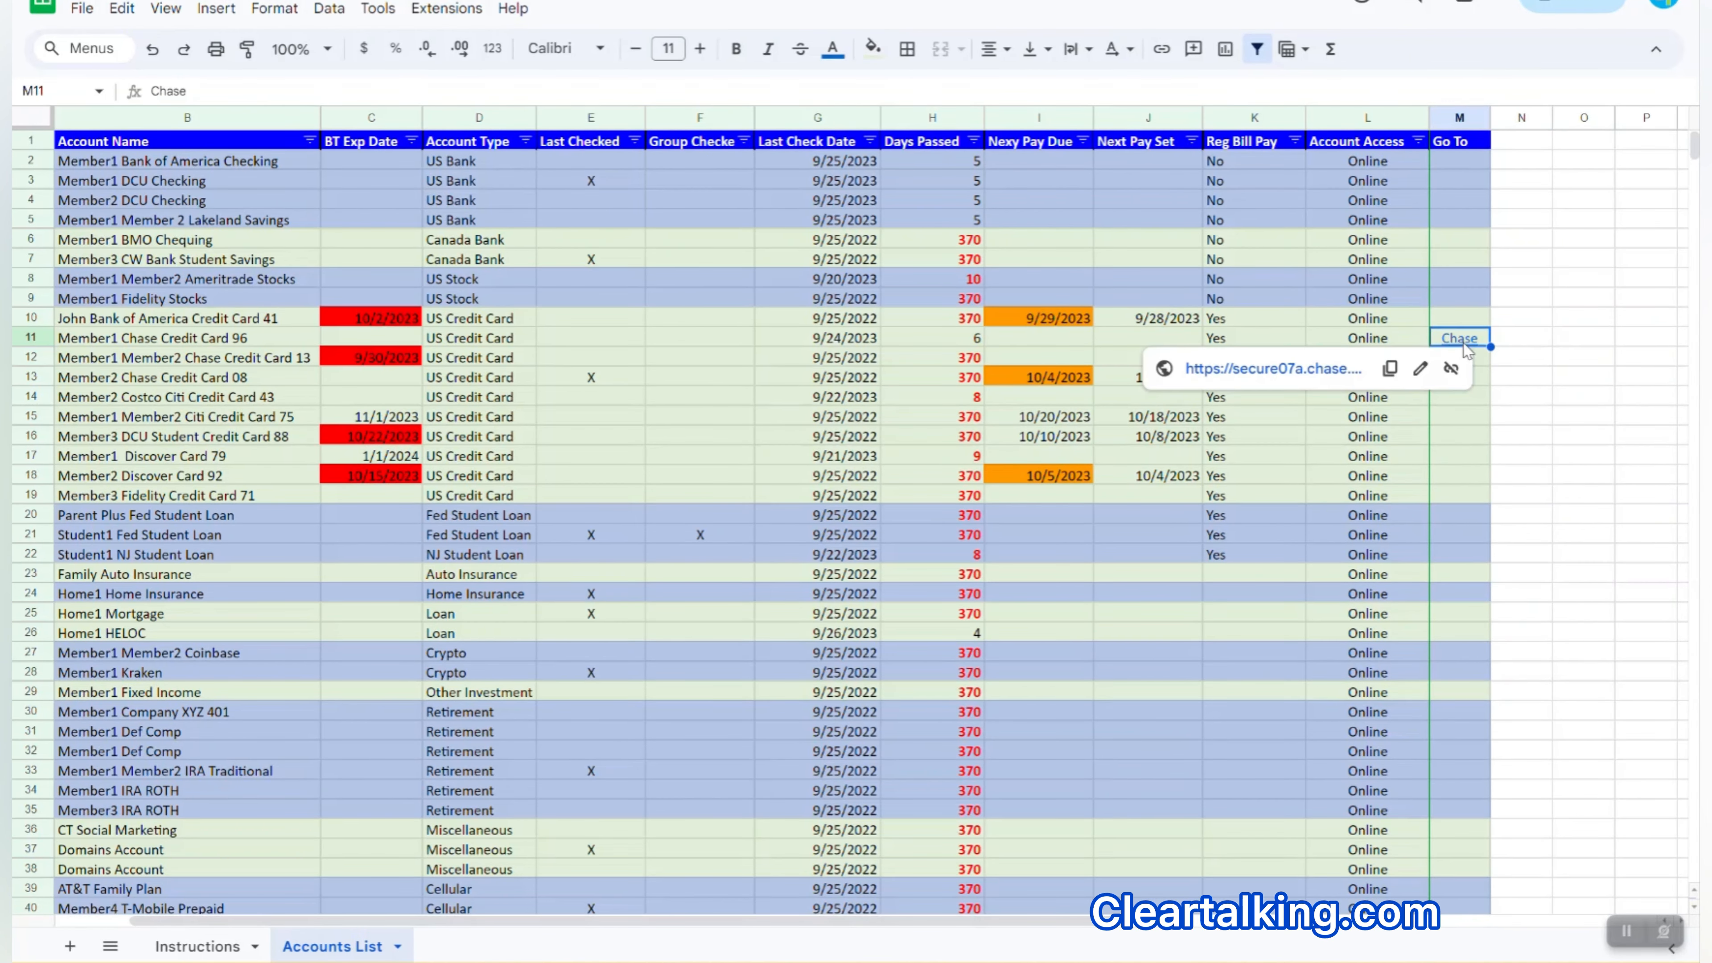
left_click(1317, 369)
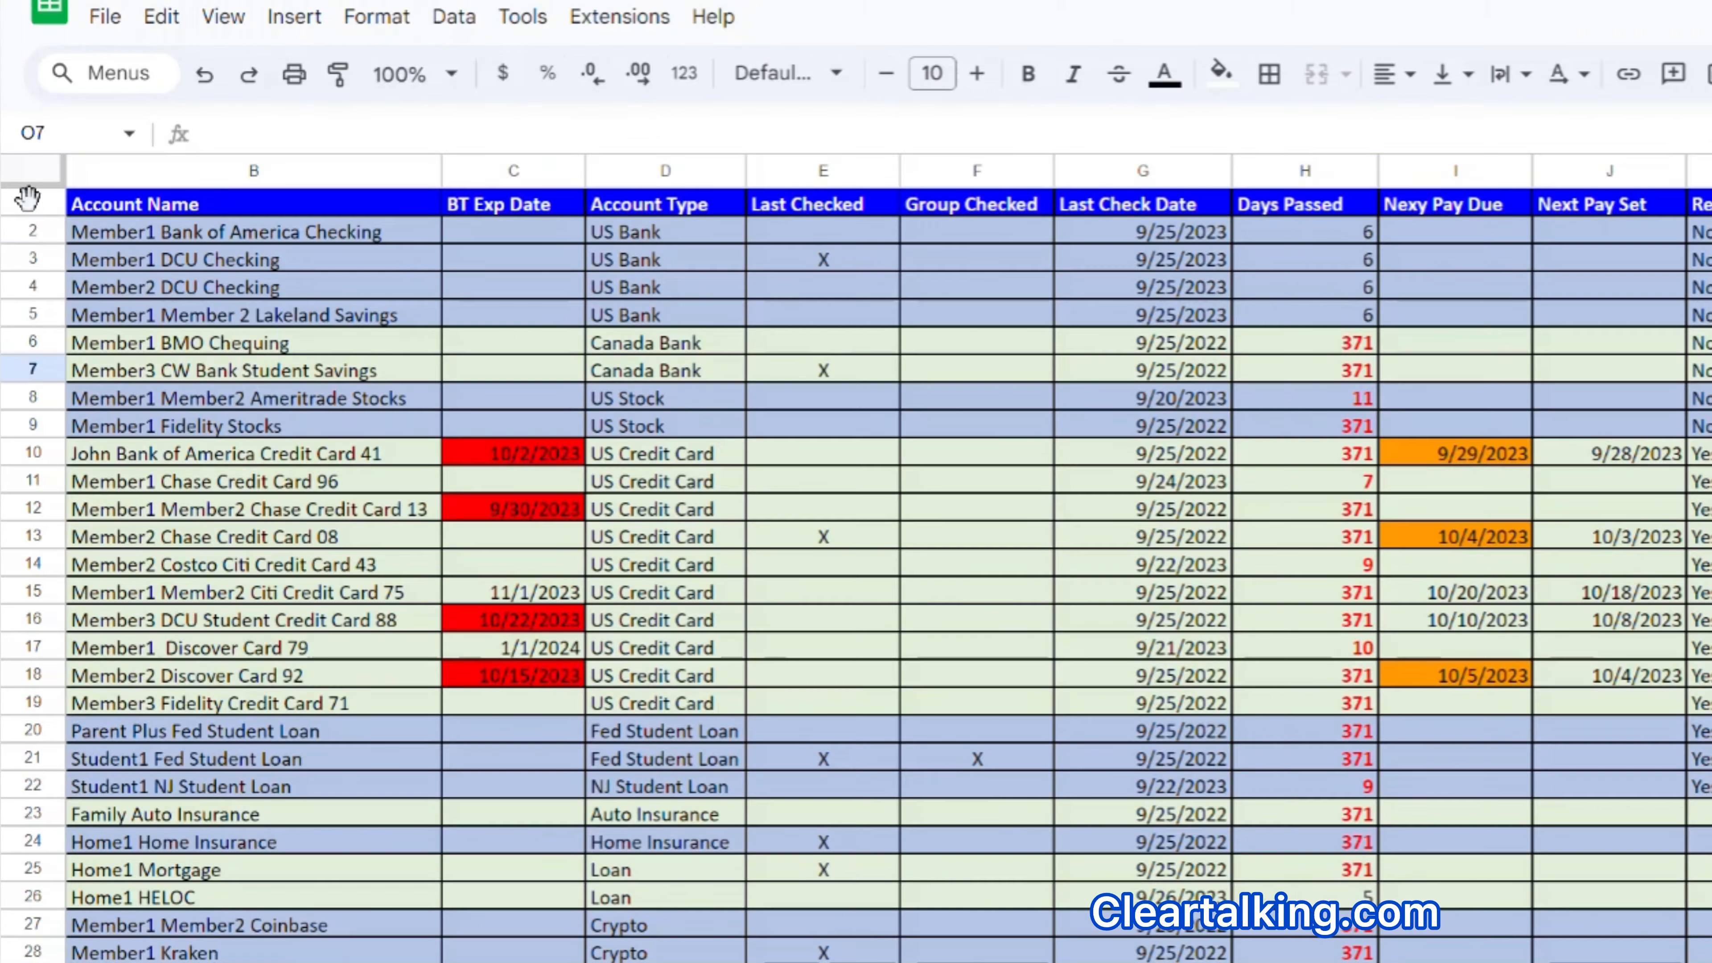
Create a filter on the header row, row 1.
left_click(23, 143)
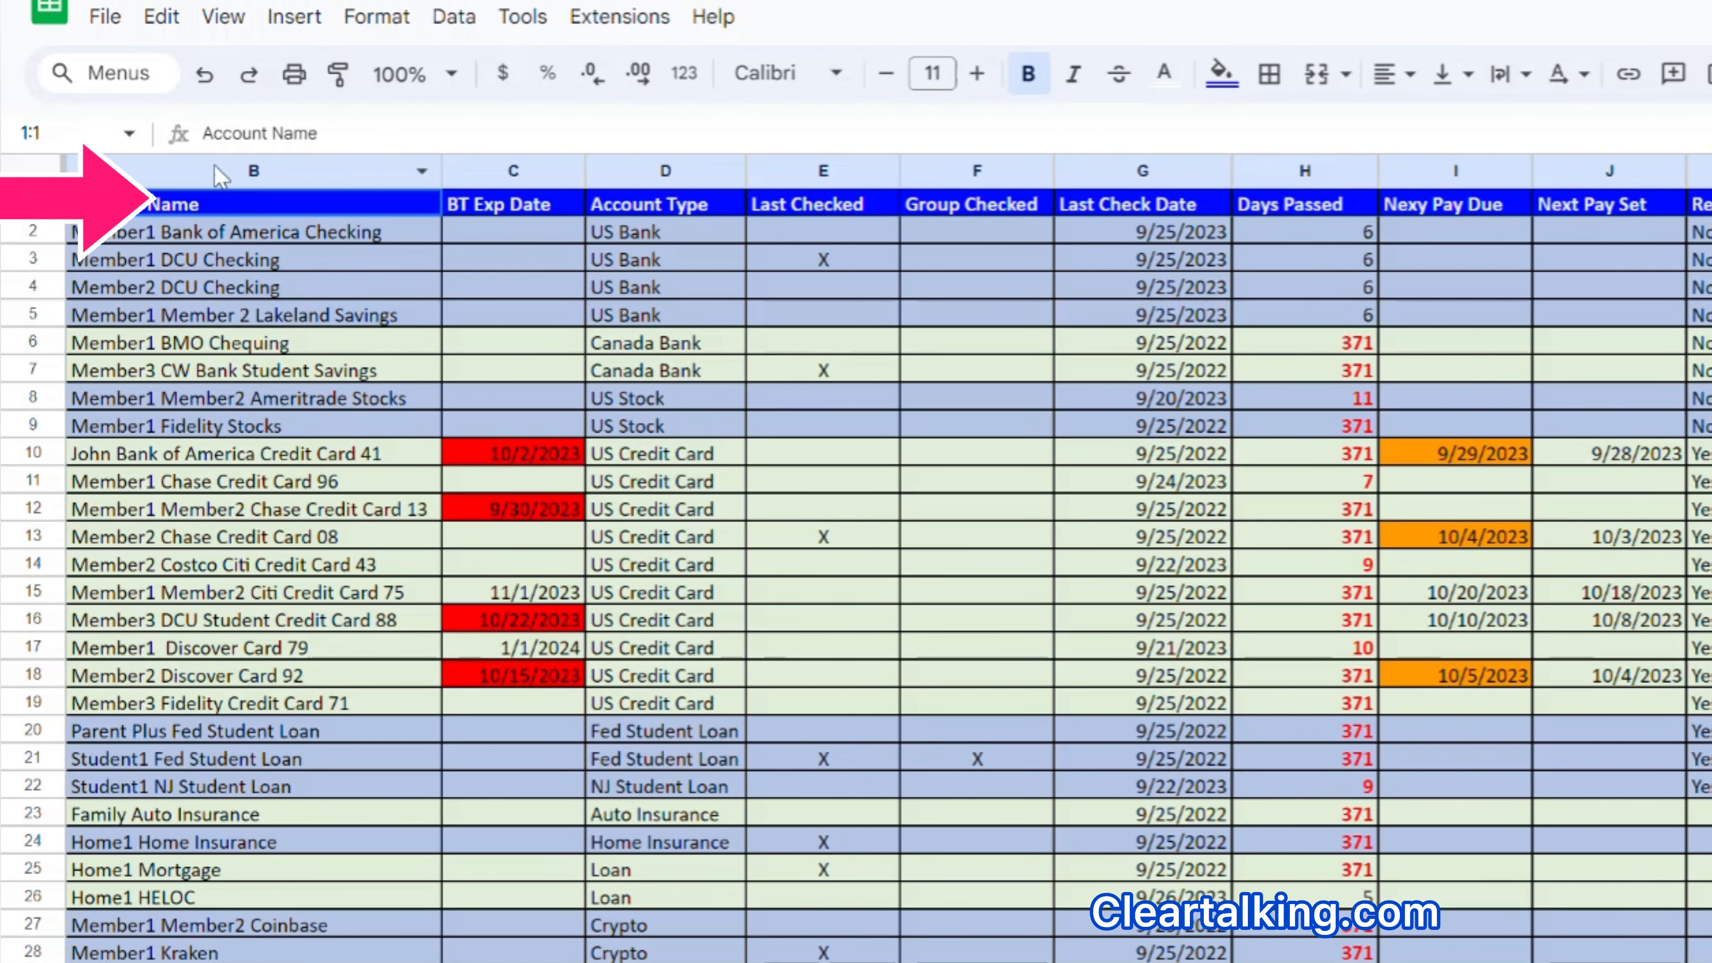
left_click(455, 17)
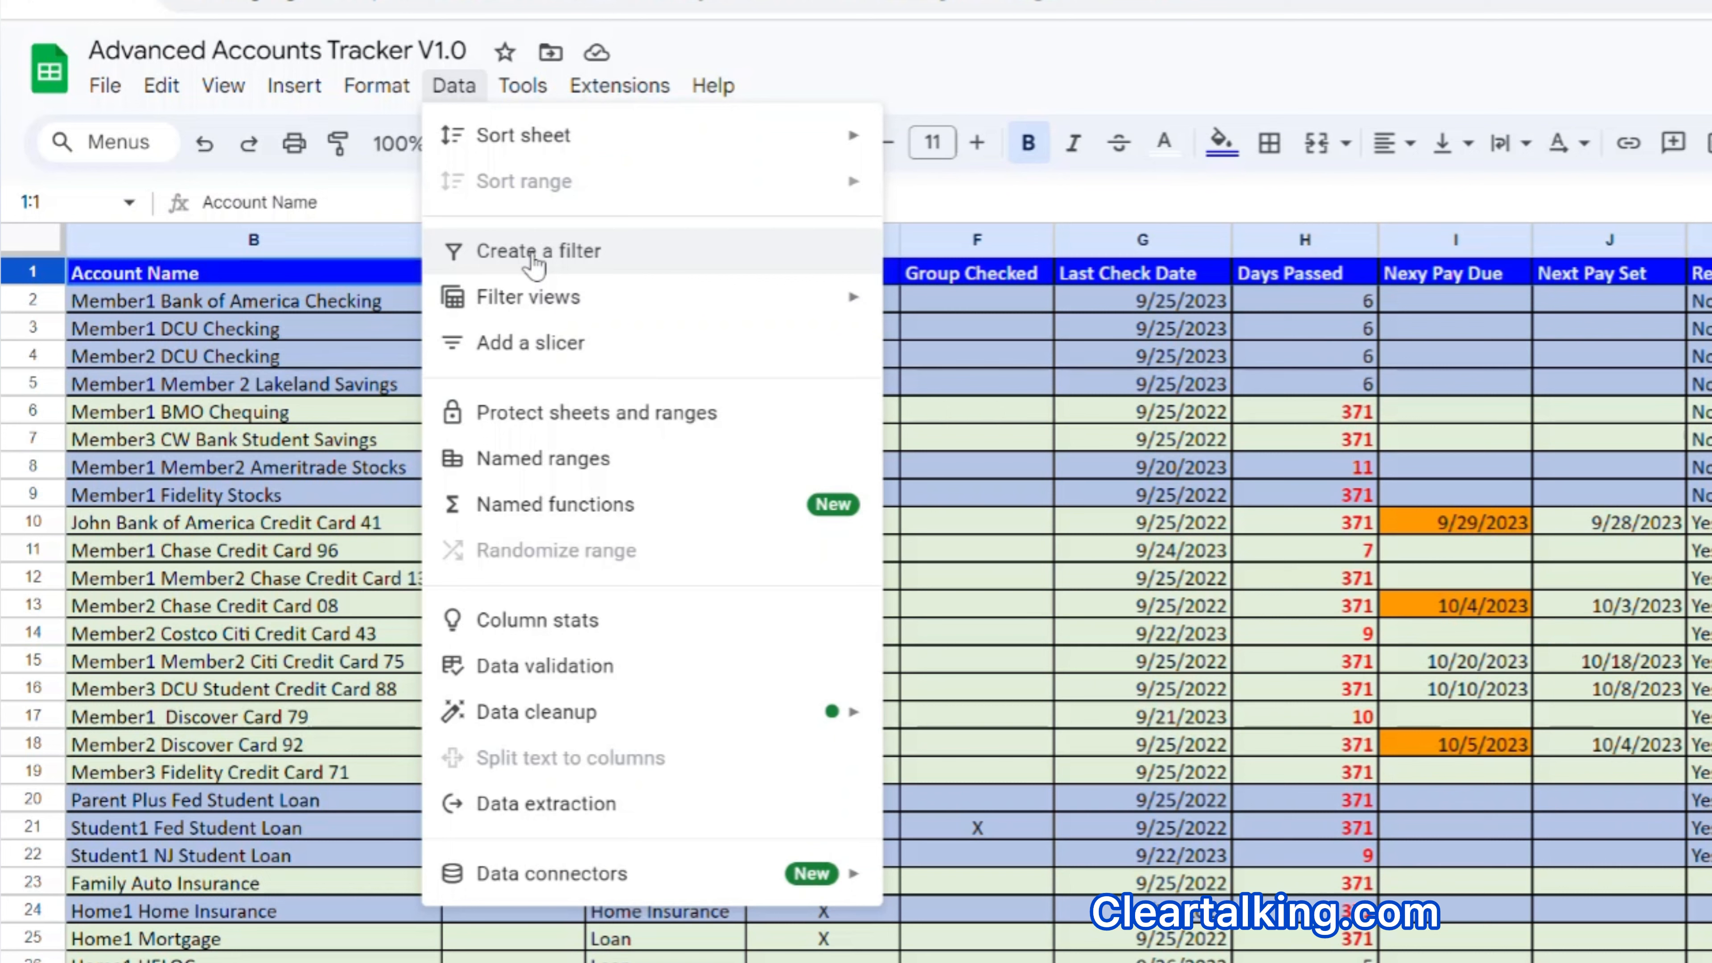
left_click(536, 265)
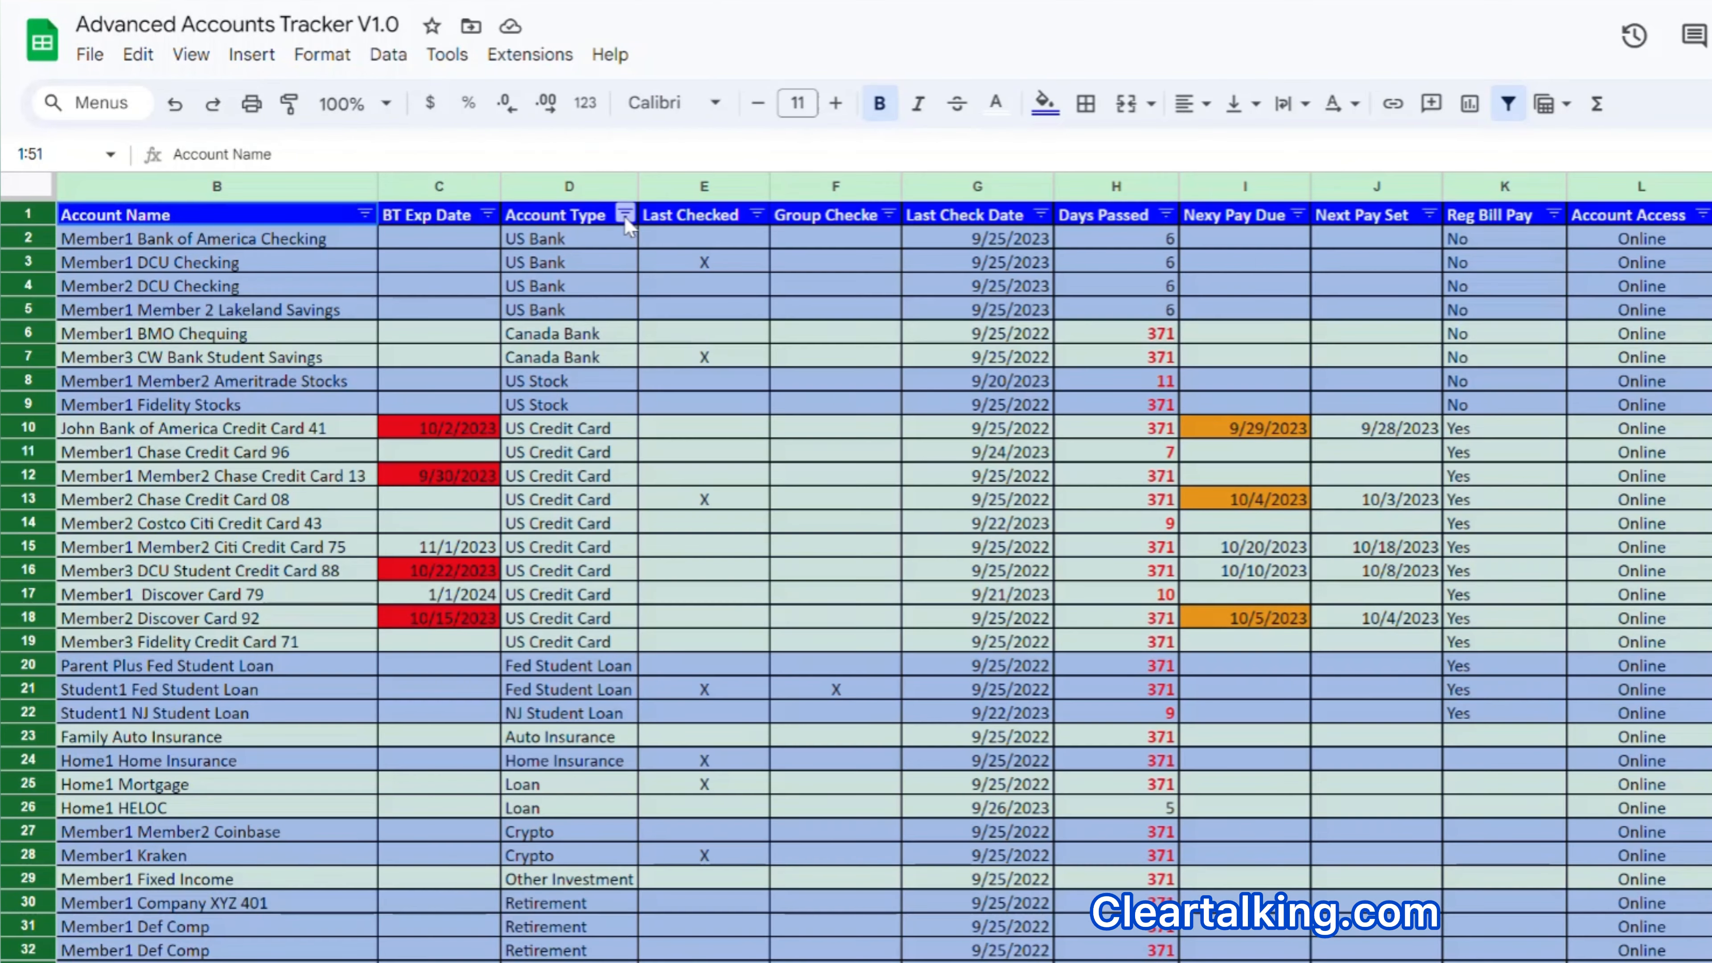
Filter the Account Type column by values to show only US Credit Card accounts.
left_click(731, 273)
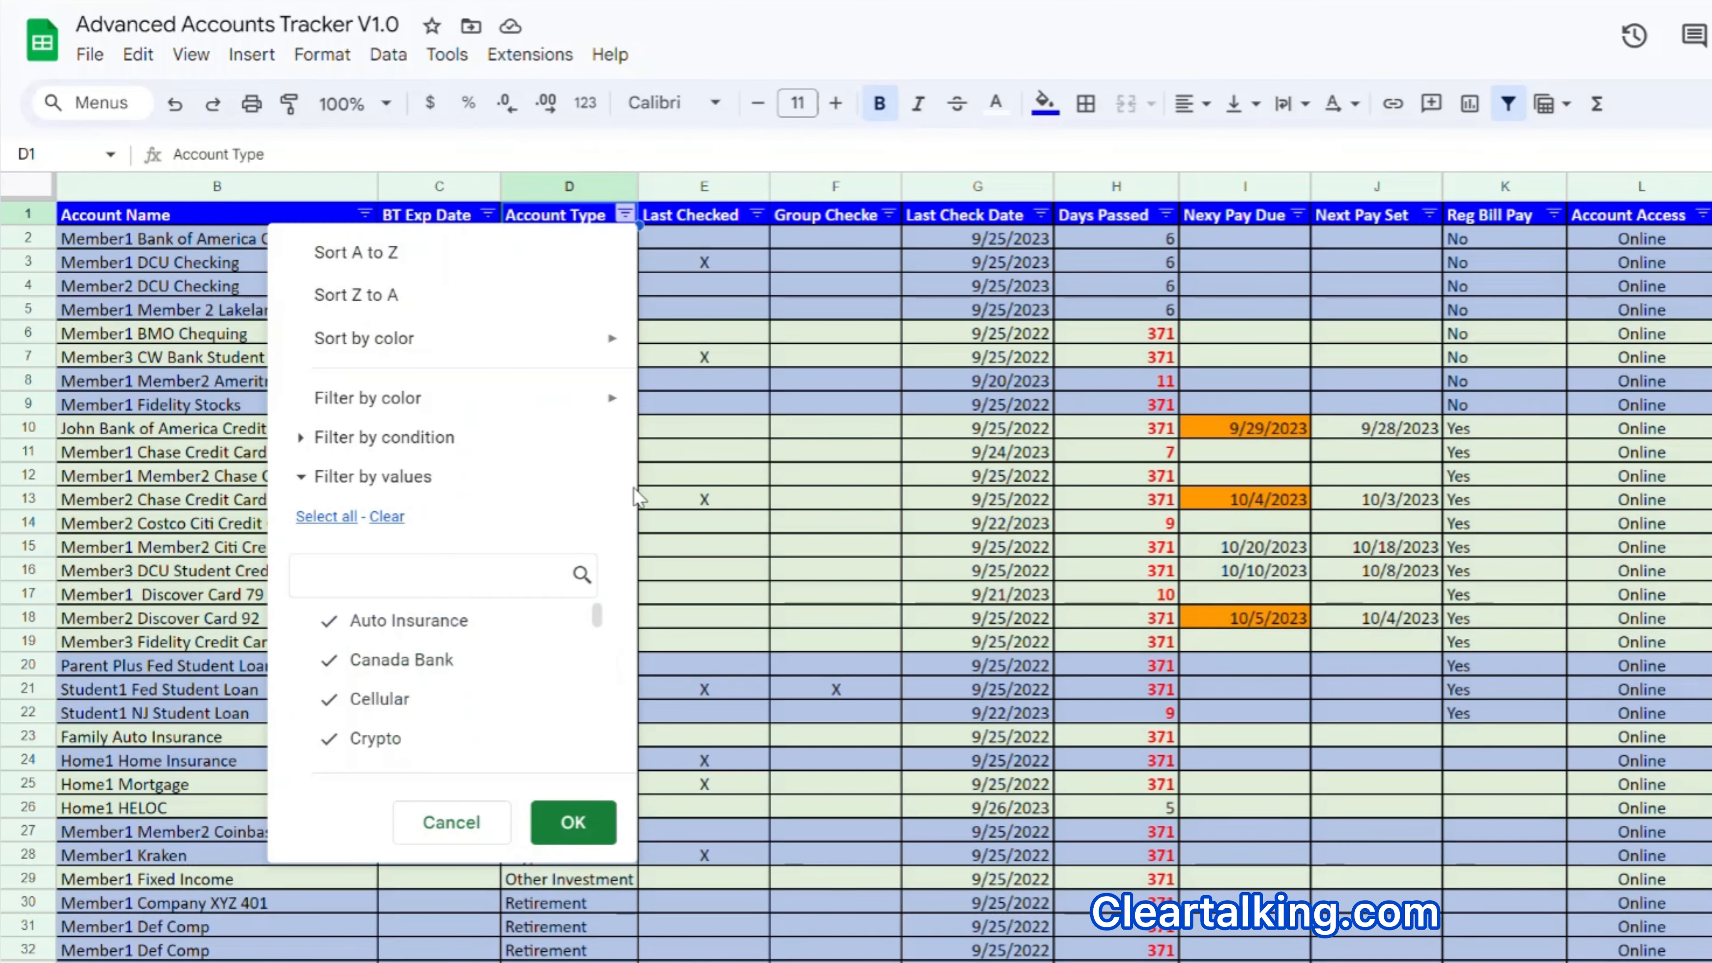
left_click_drag(600, 613, 619, 699)
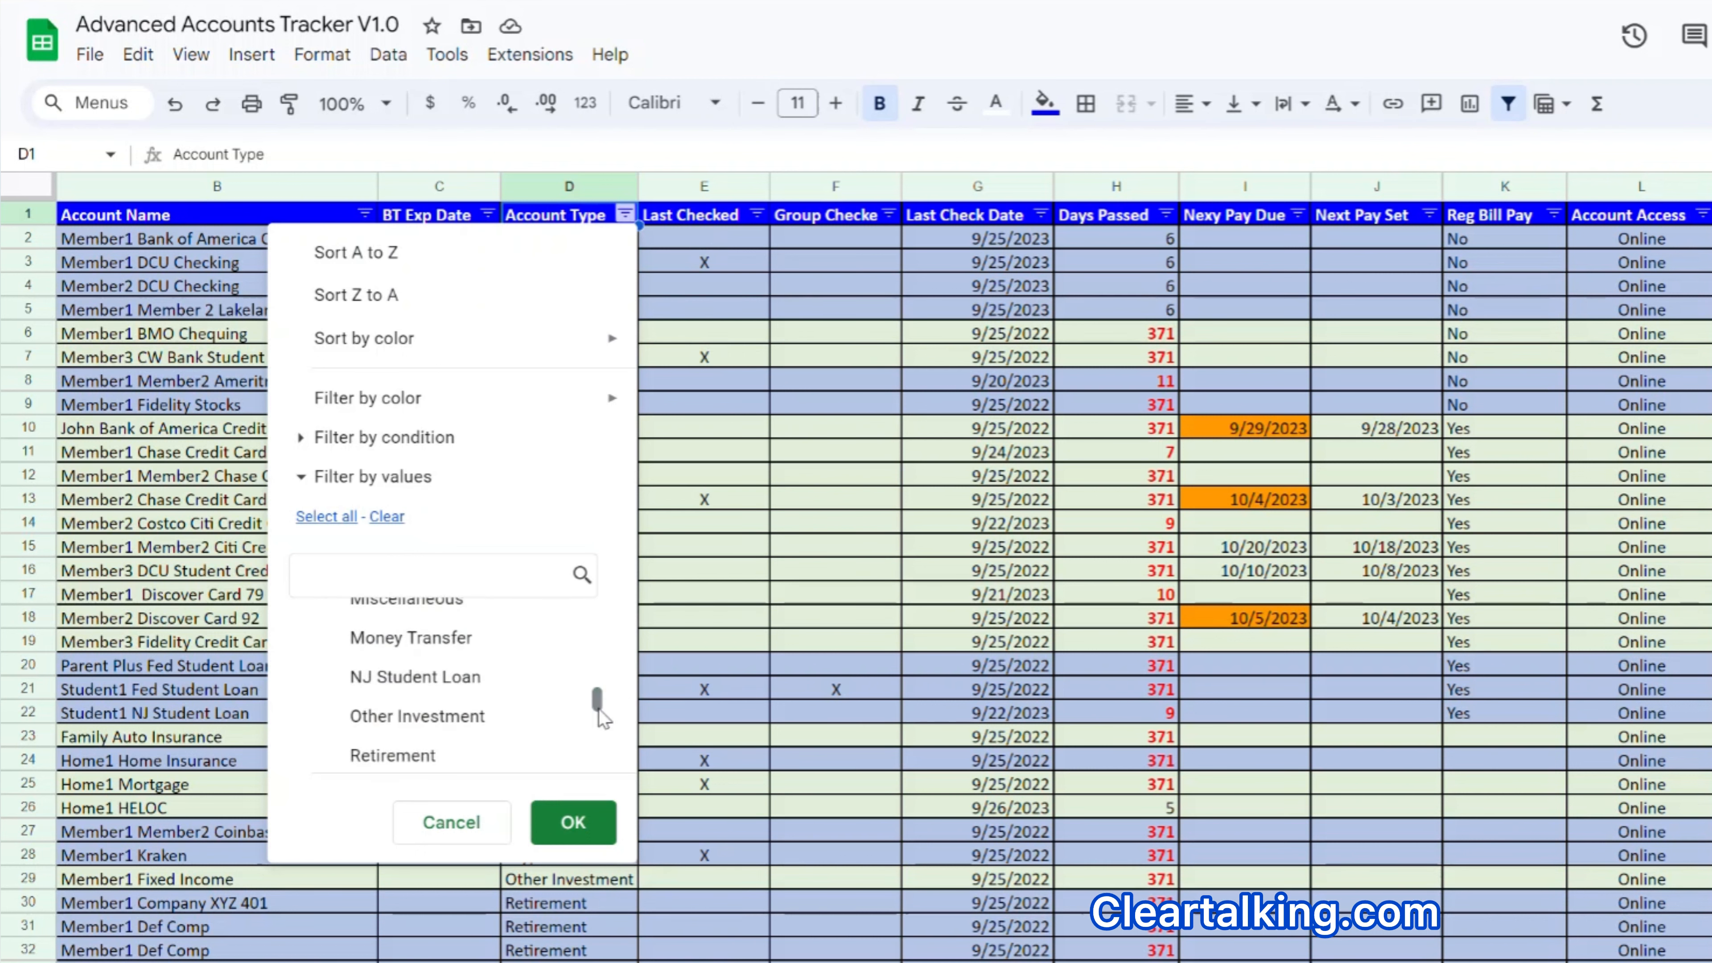
left_click_drag(598, 705, 605, 737)
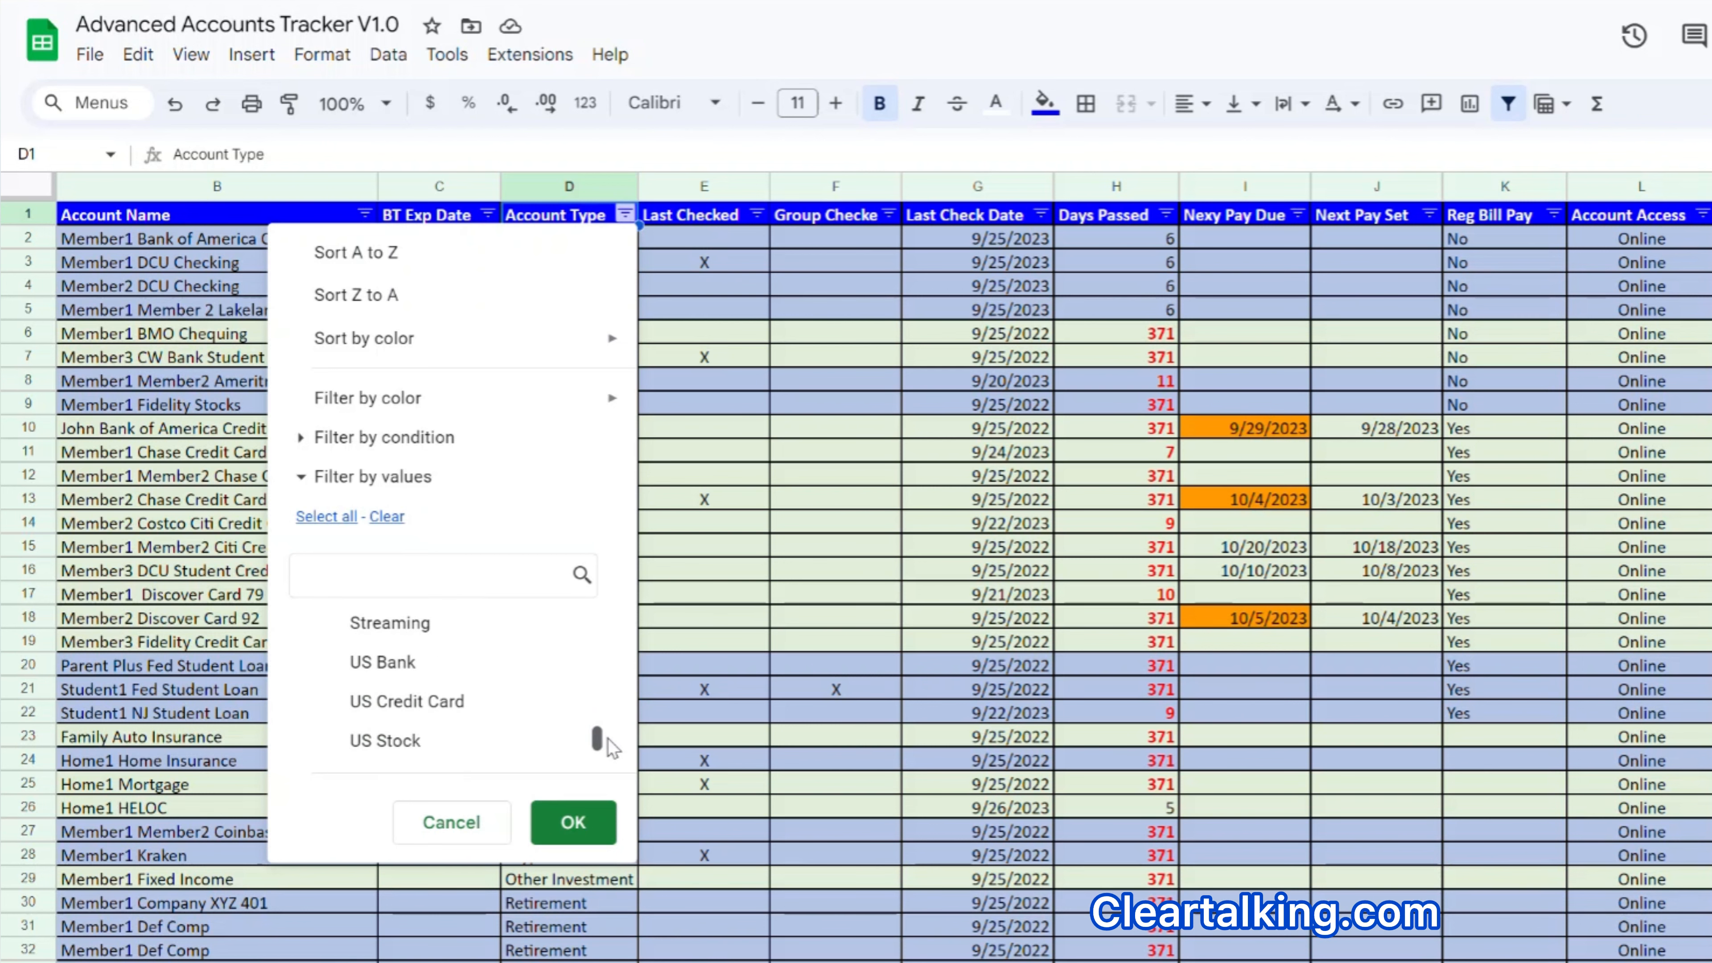
left_click(469, 706)
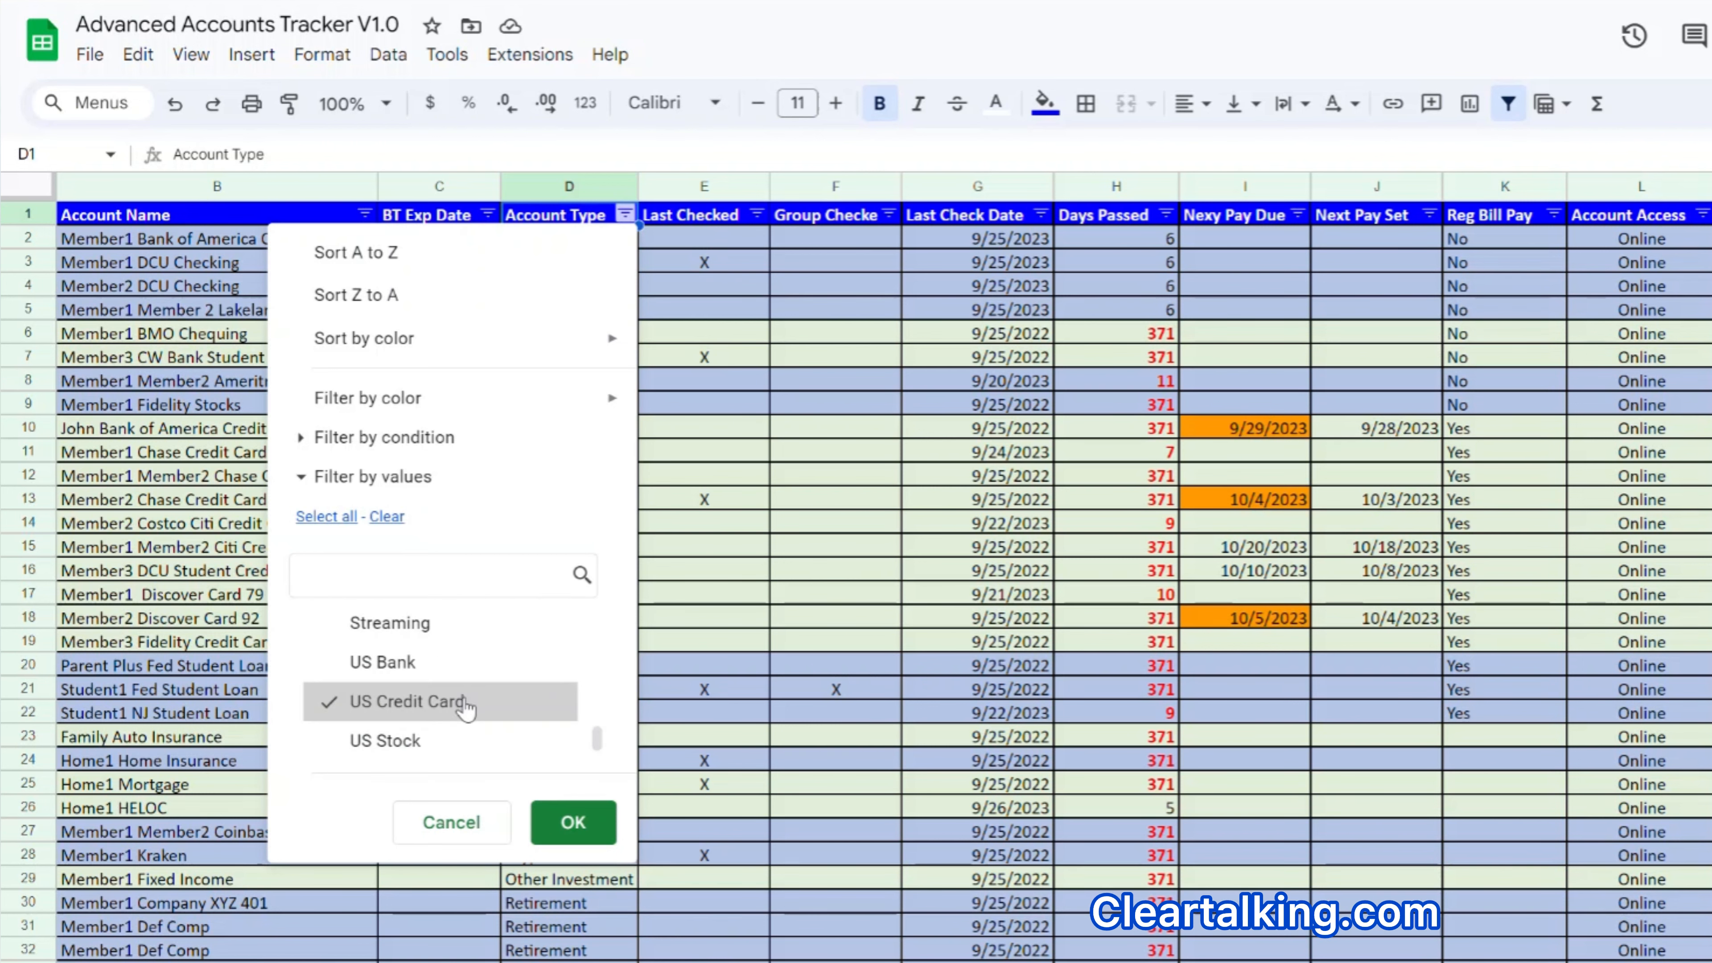
left_click(572, 822)
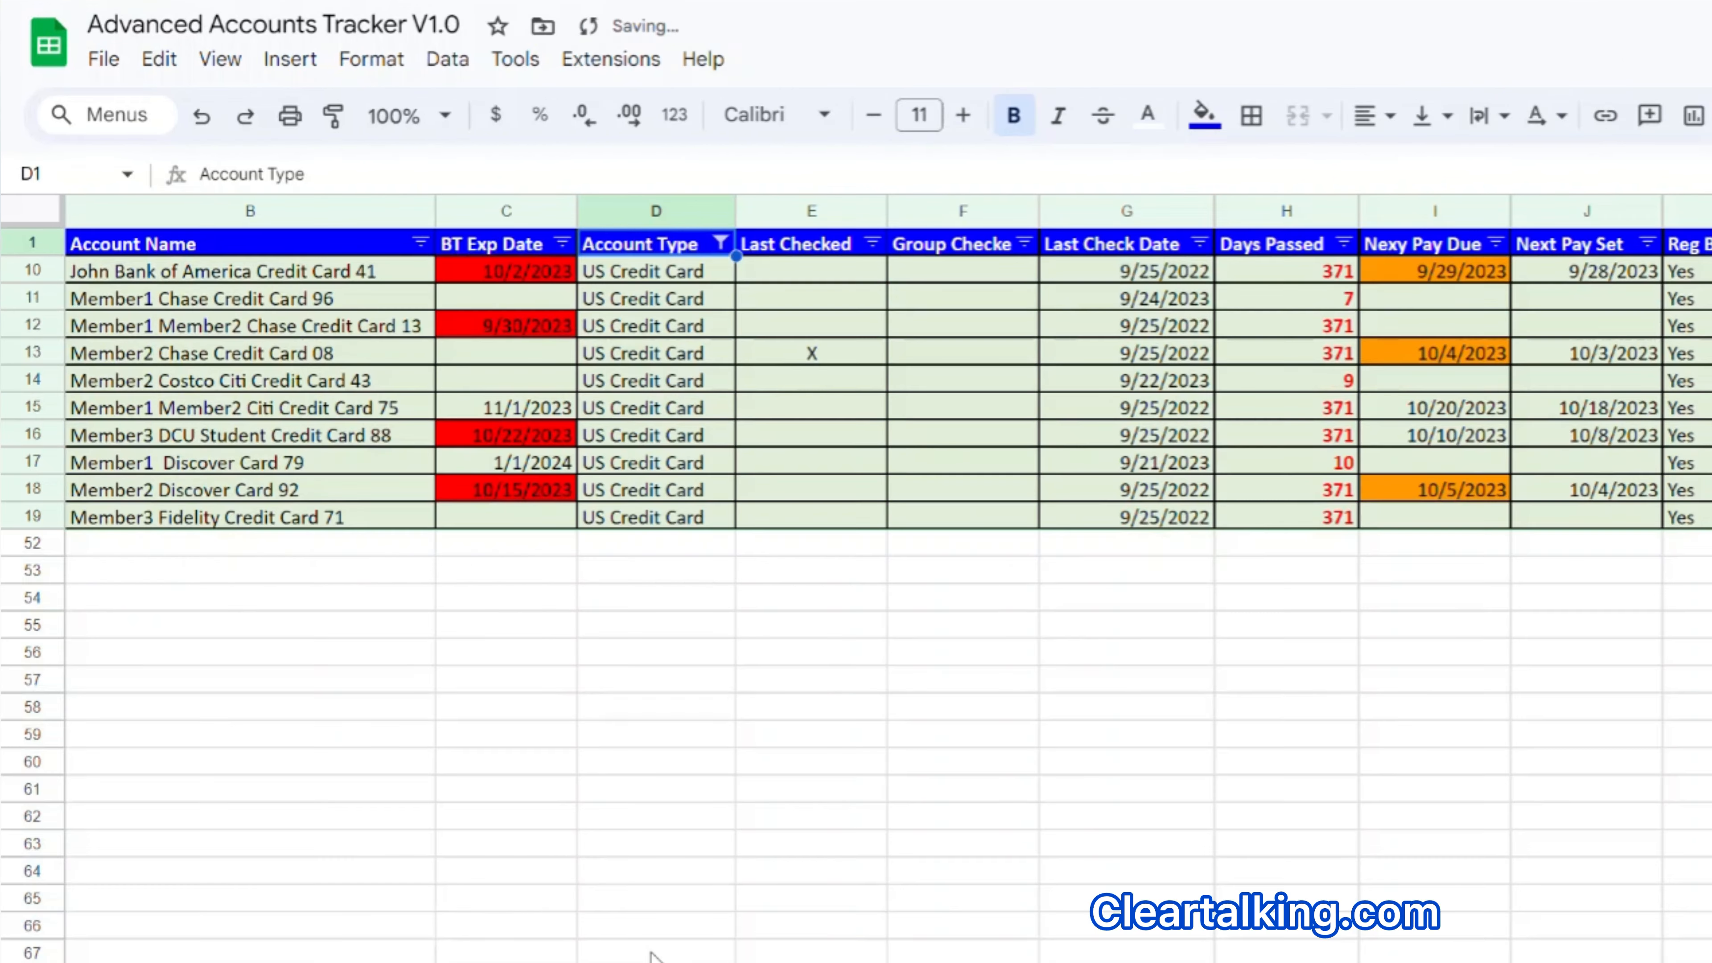
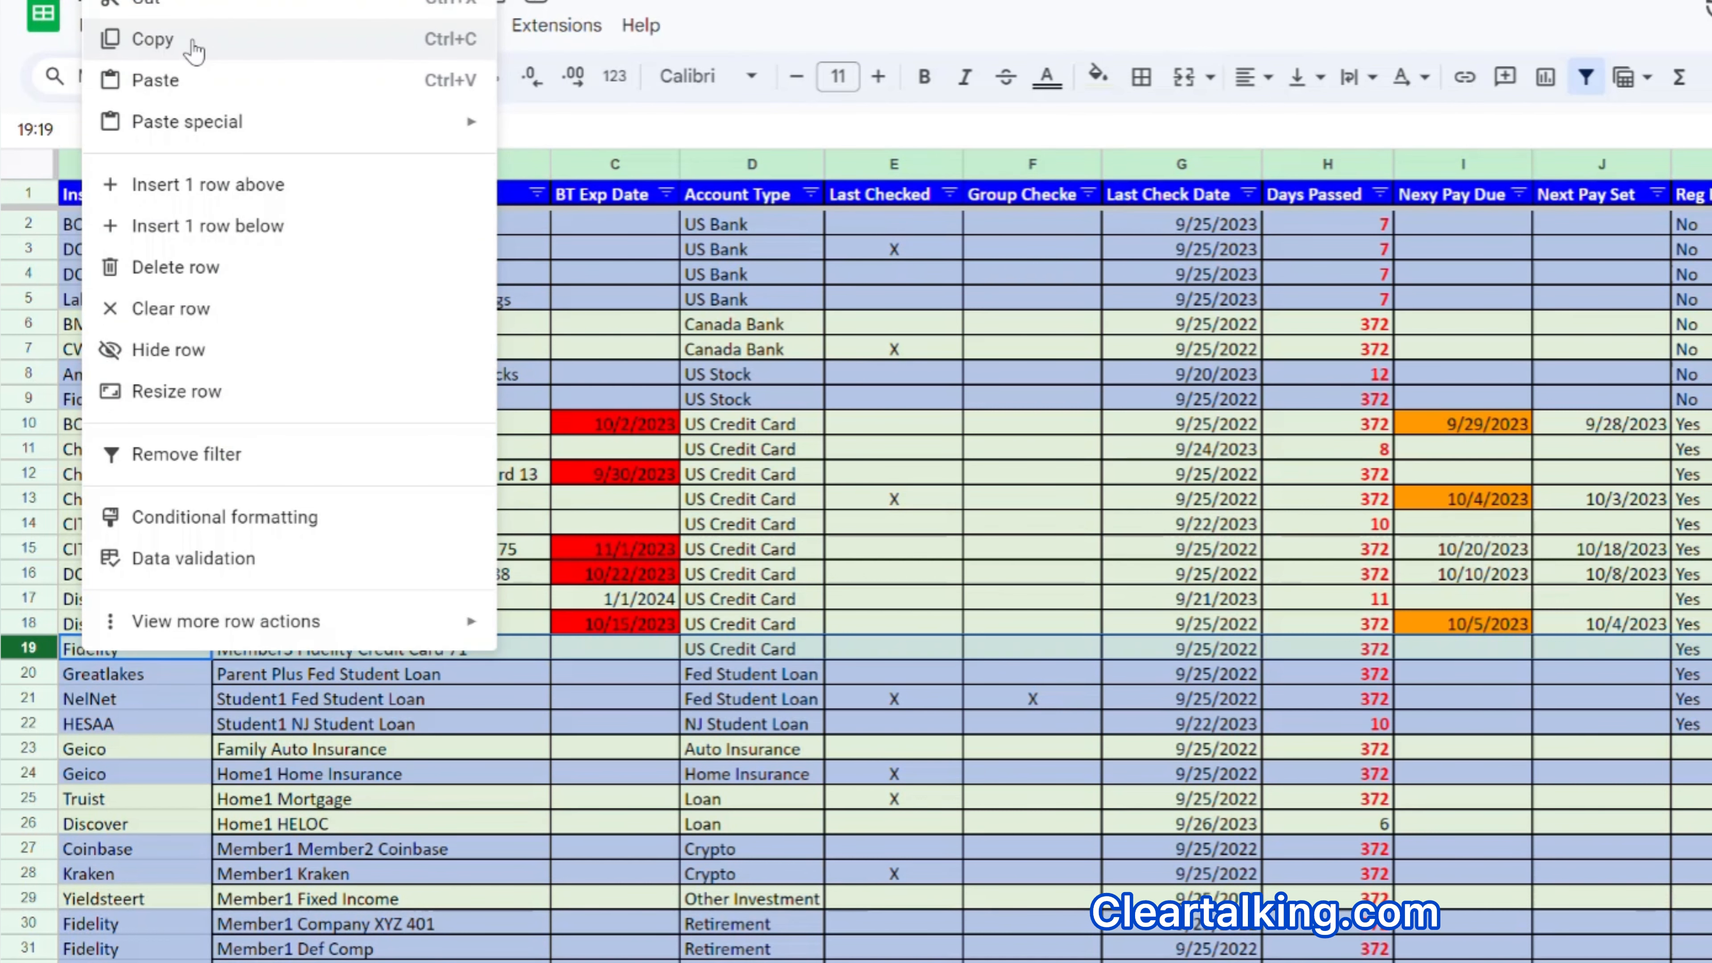
Duplicate the Fidelity credit card row, row 19, into a new row inserted directly below it.
left_click(194, 50)
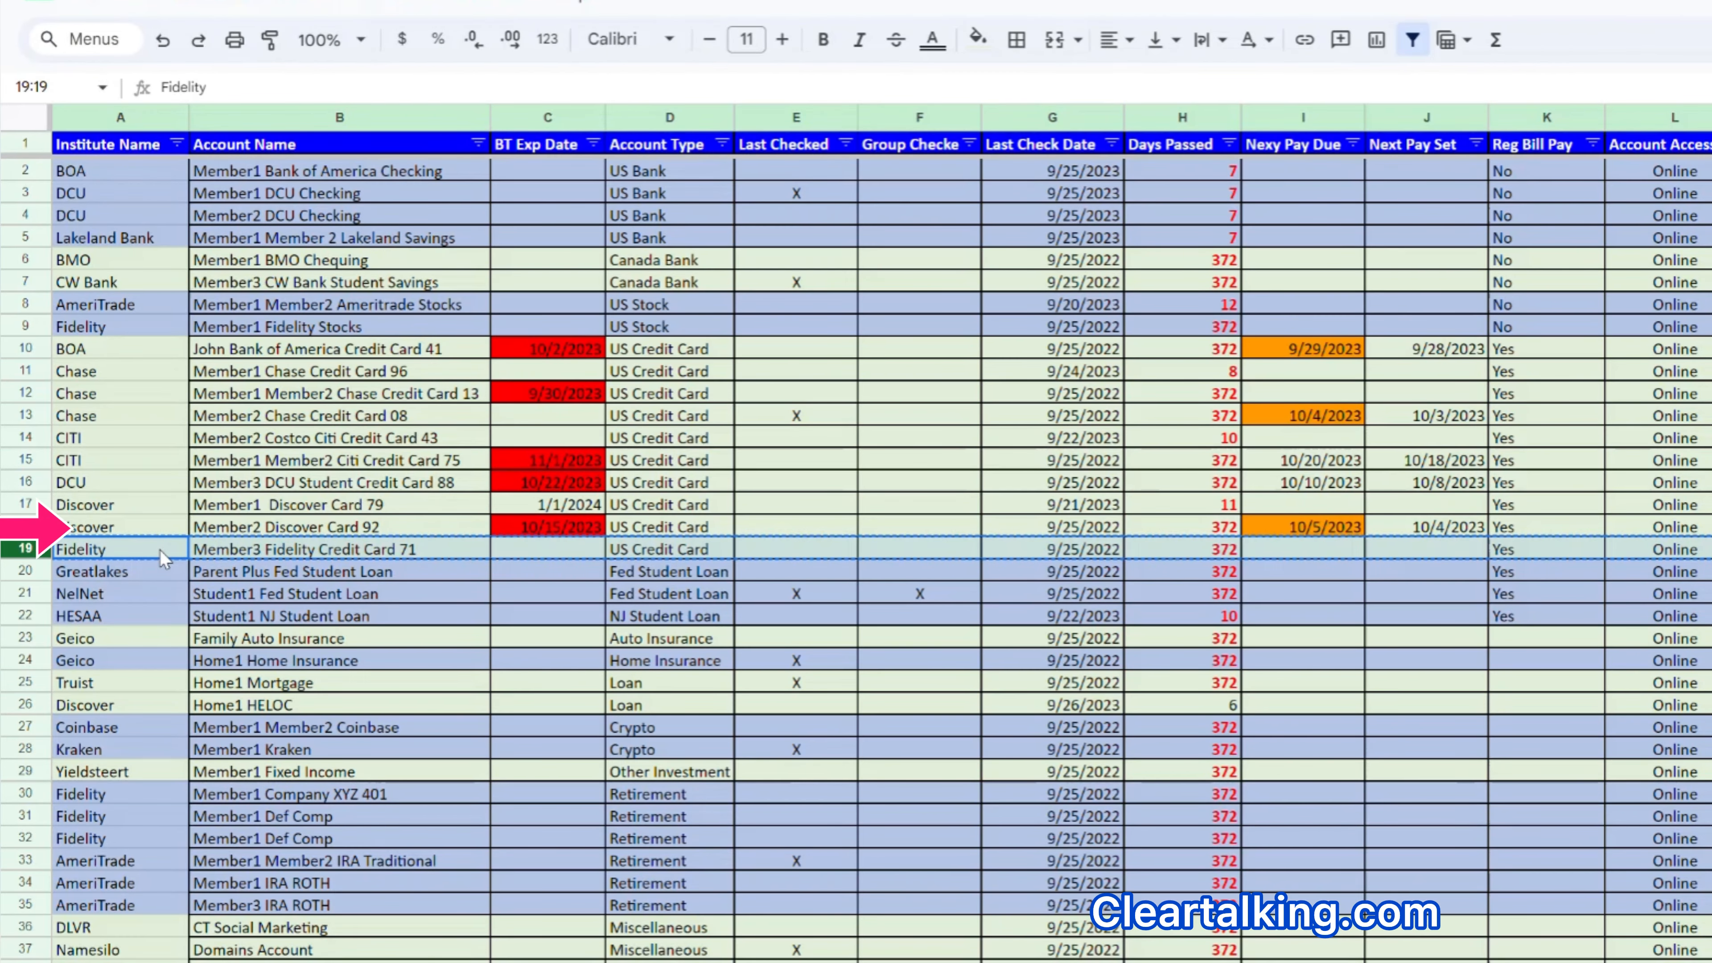
right_click(161, 558)
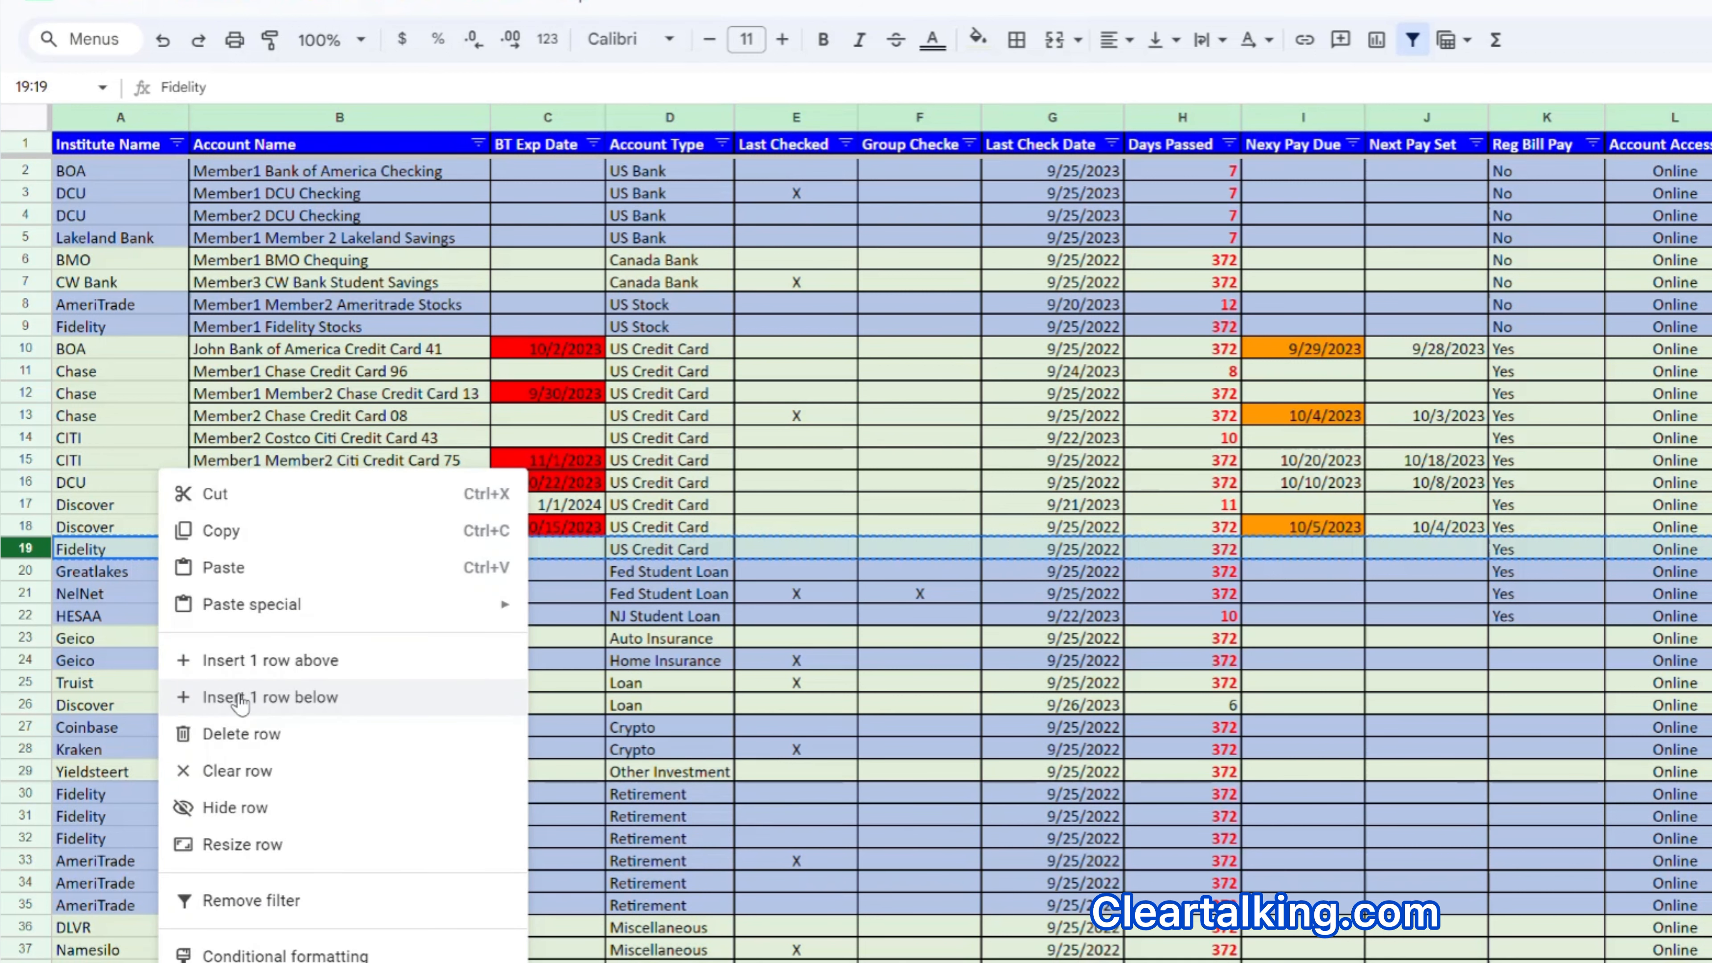
left_click(270, 698)
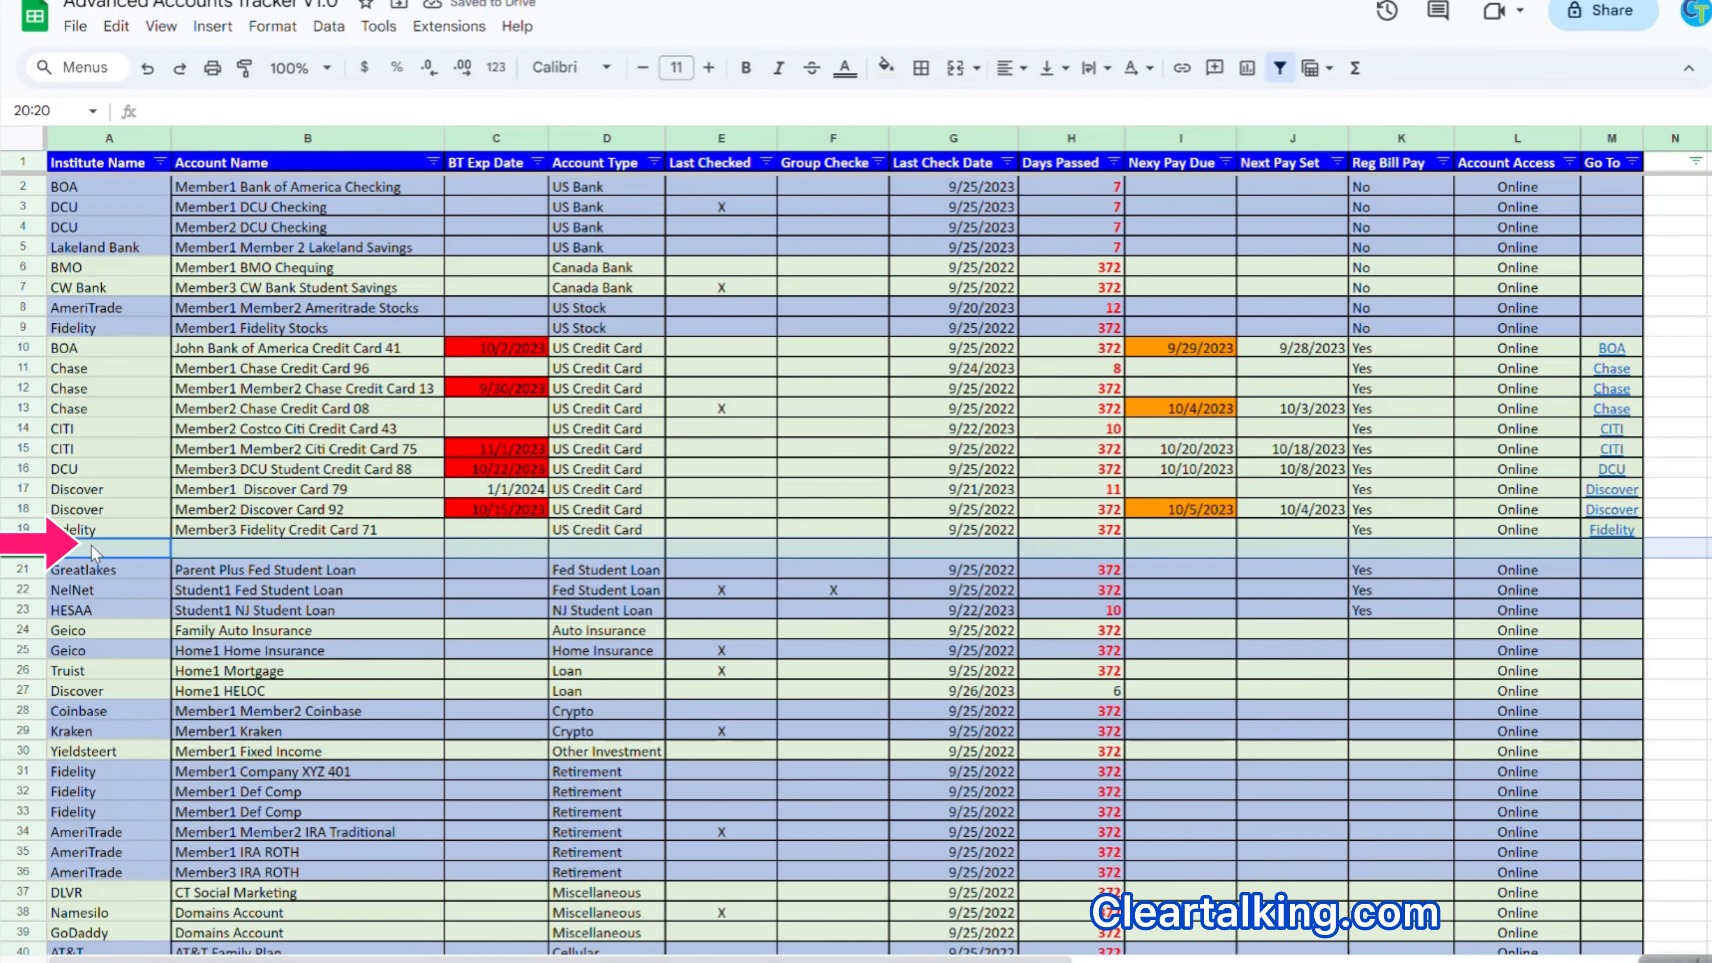
right_click(91, 545)
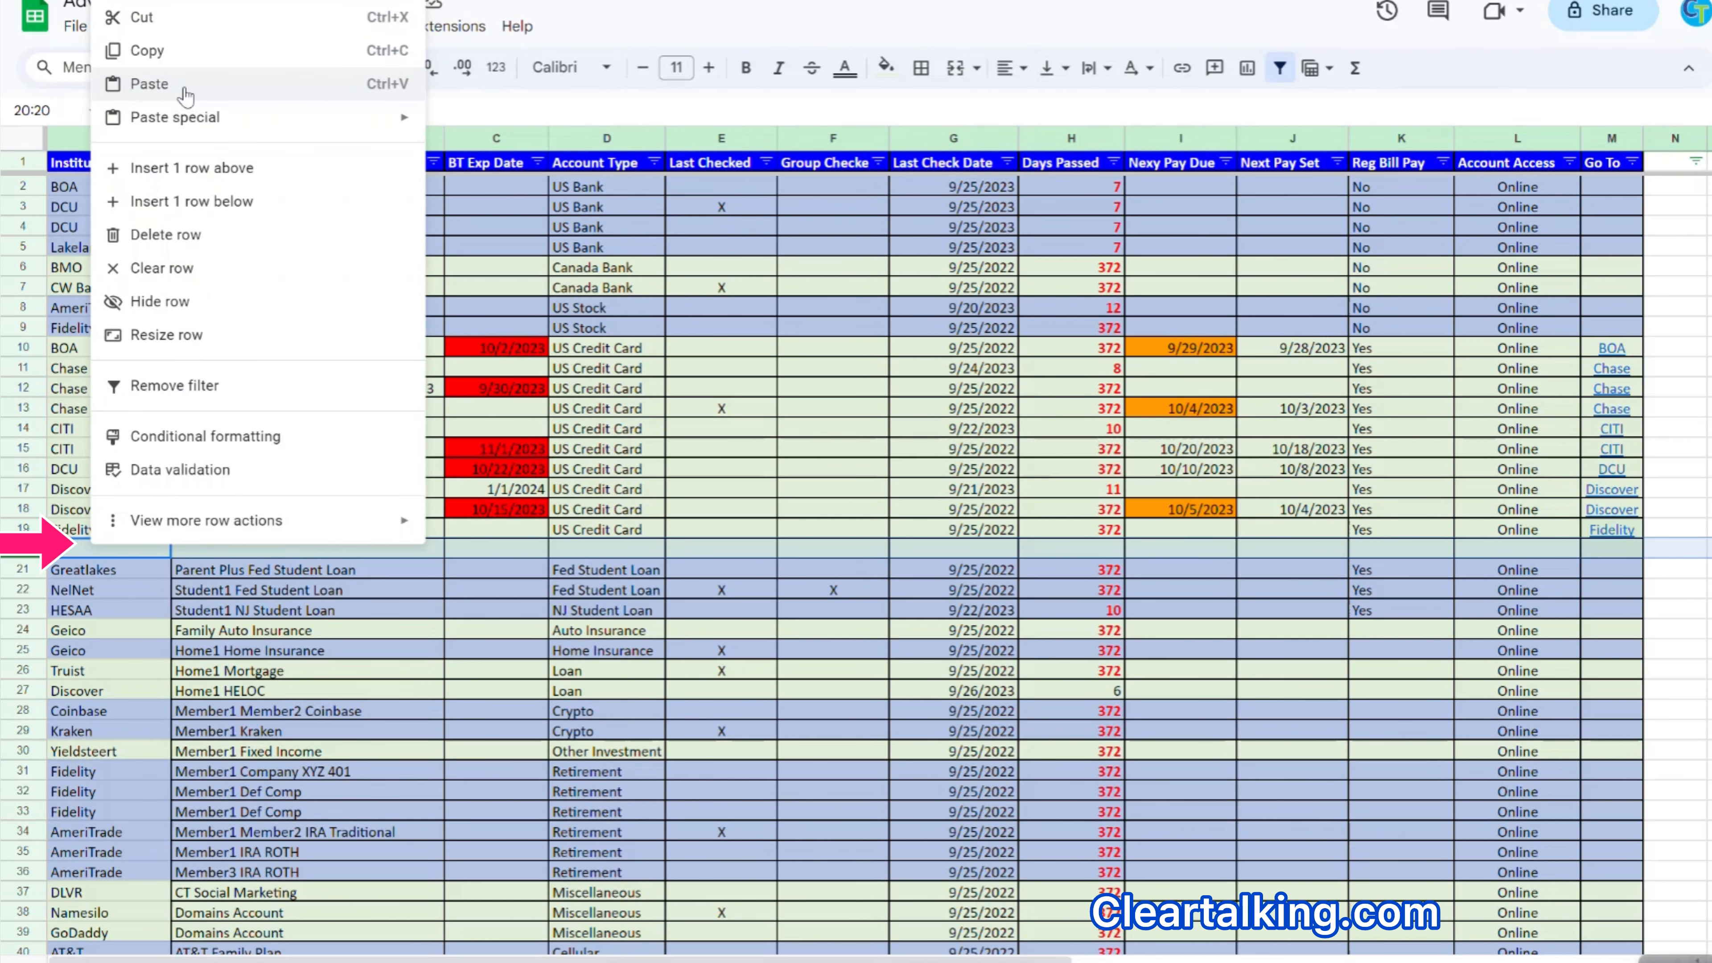
left_click(150, 84)
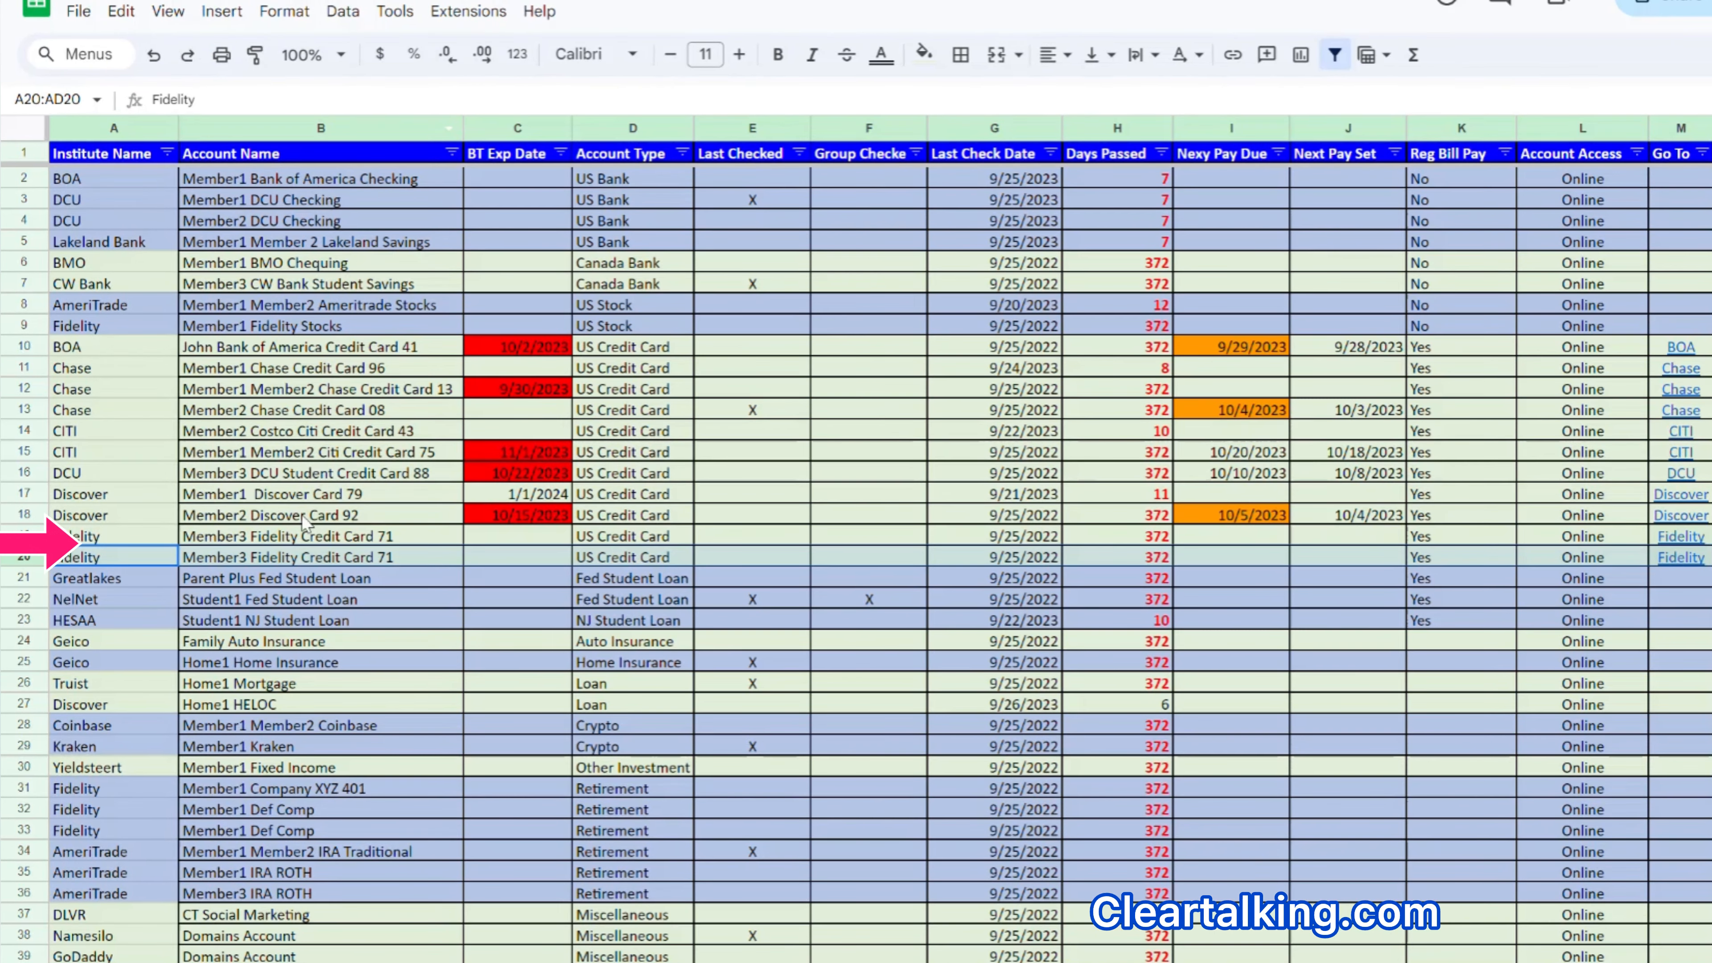
In row 20, set the institute name to Wellsfargo and the account name to Member3 Wellsfargo Credit Card 85.
left_click(88, 563)
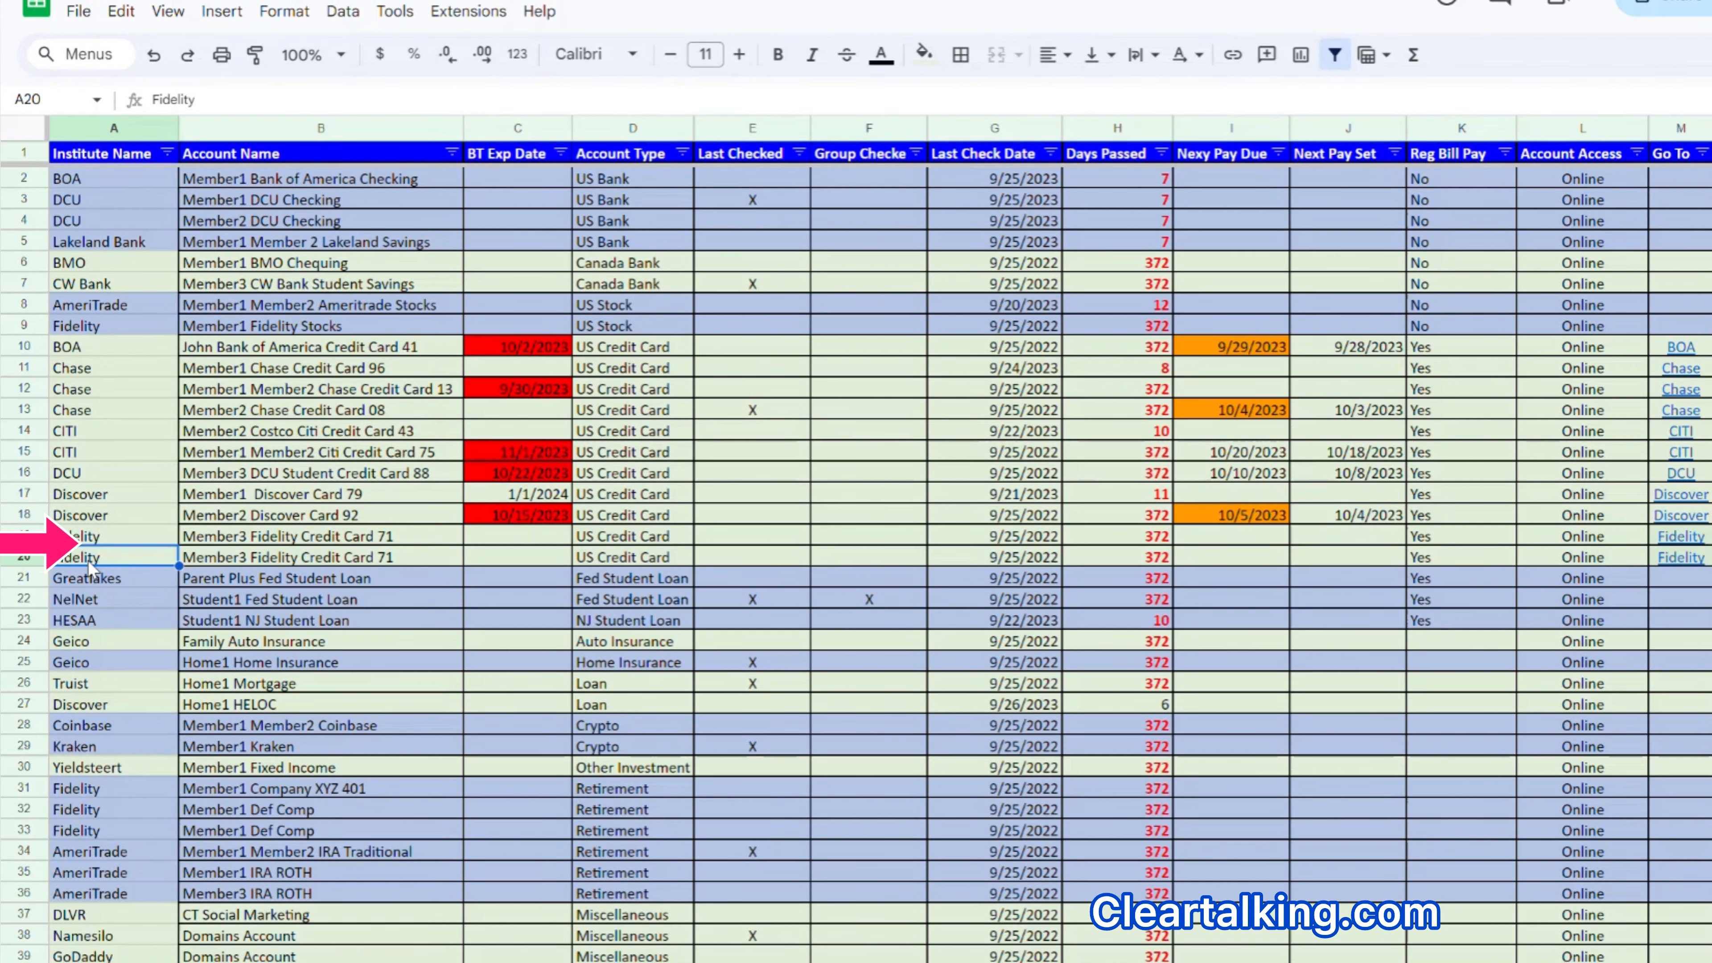
type("Wells")
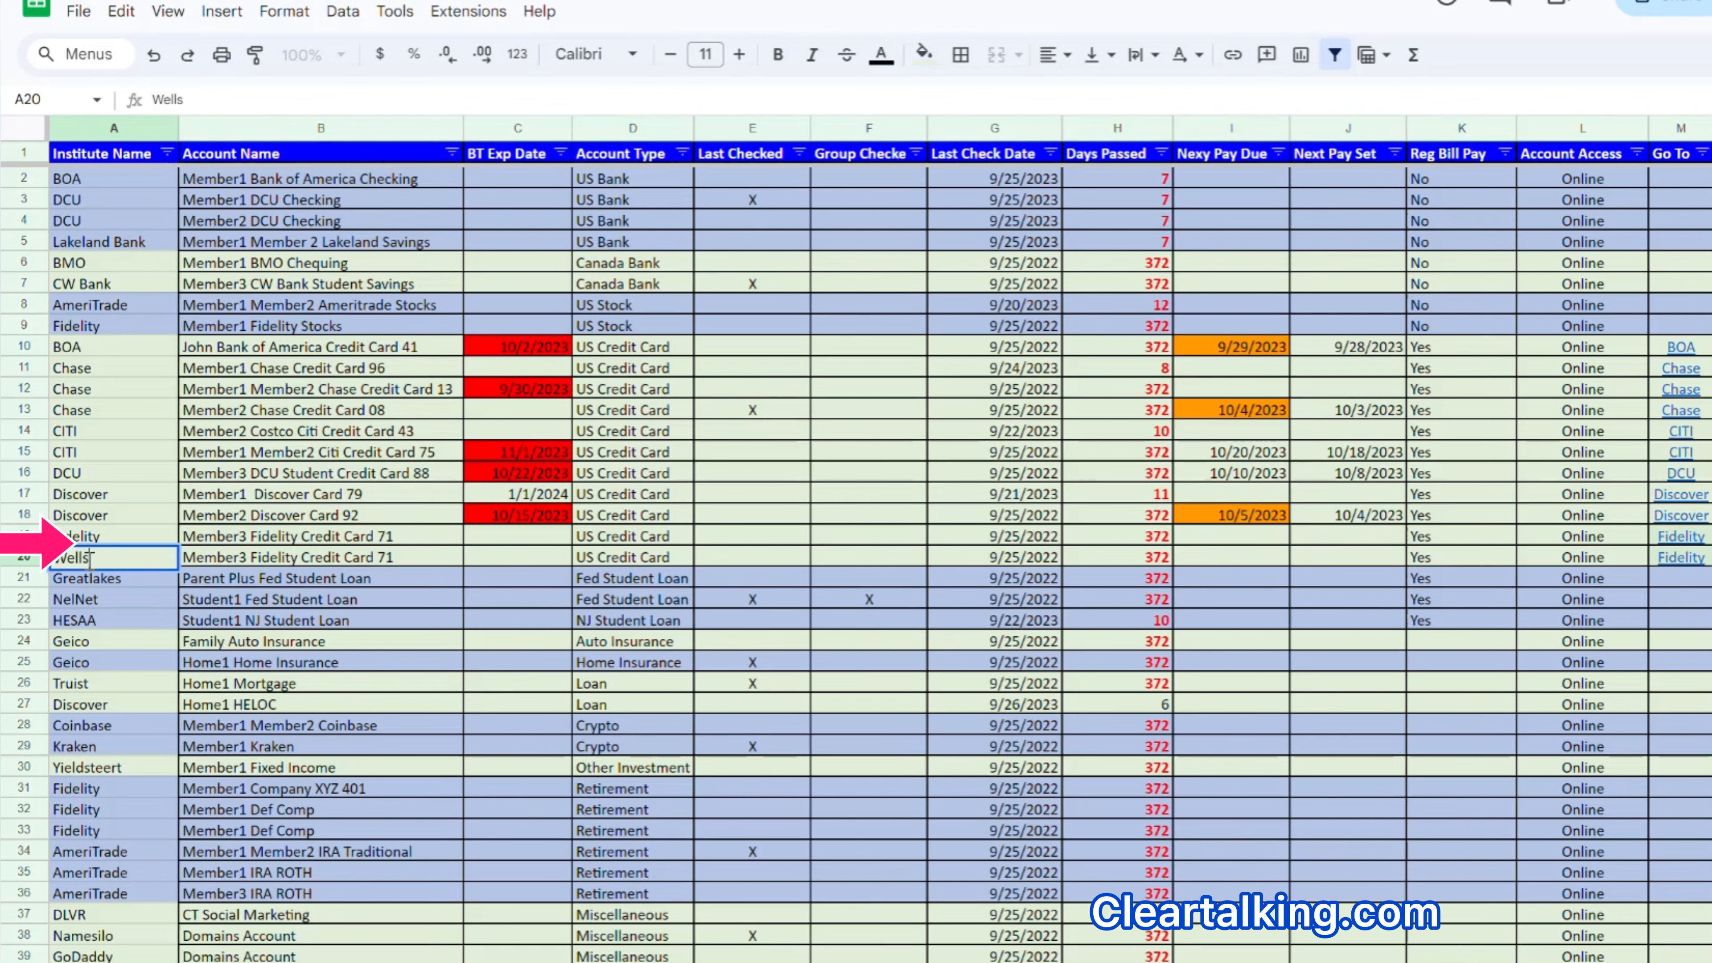
type("fargo")
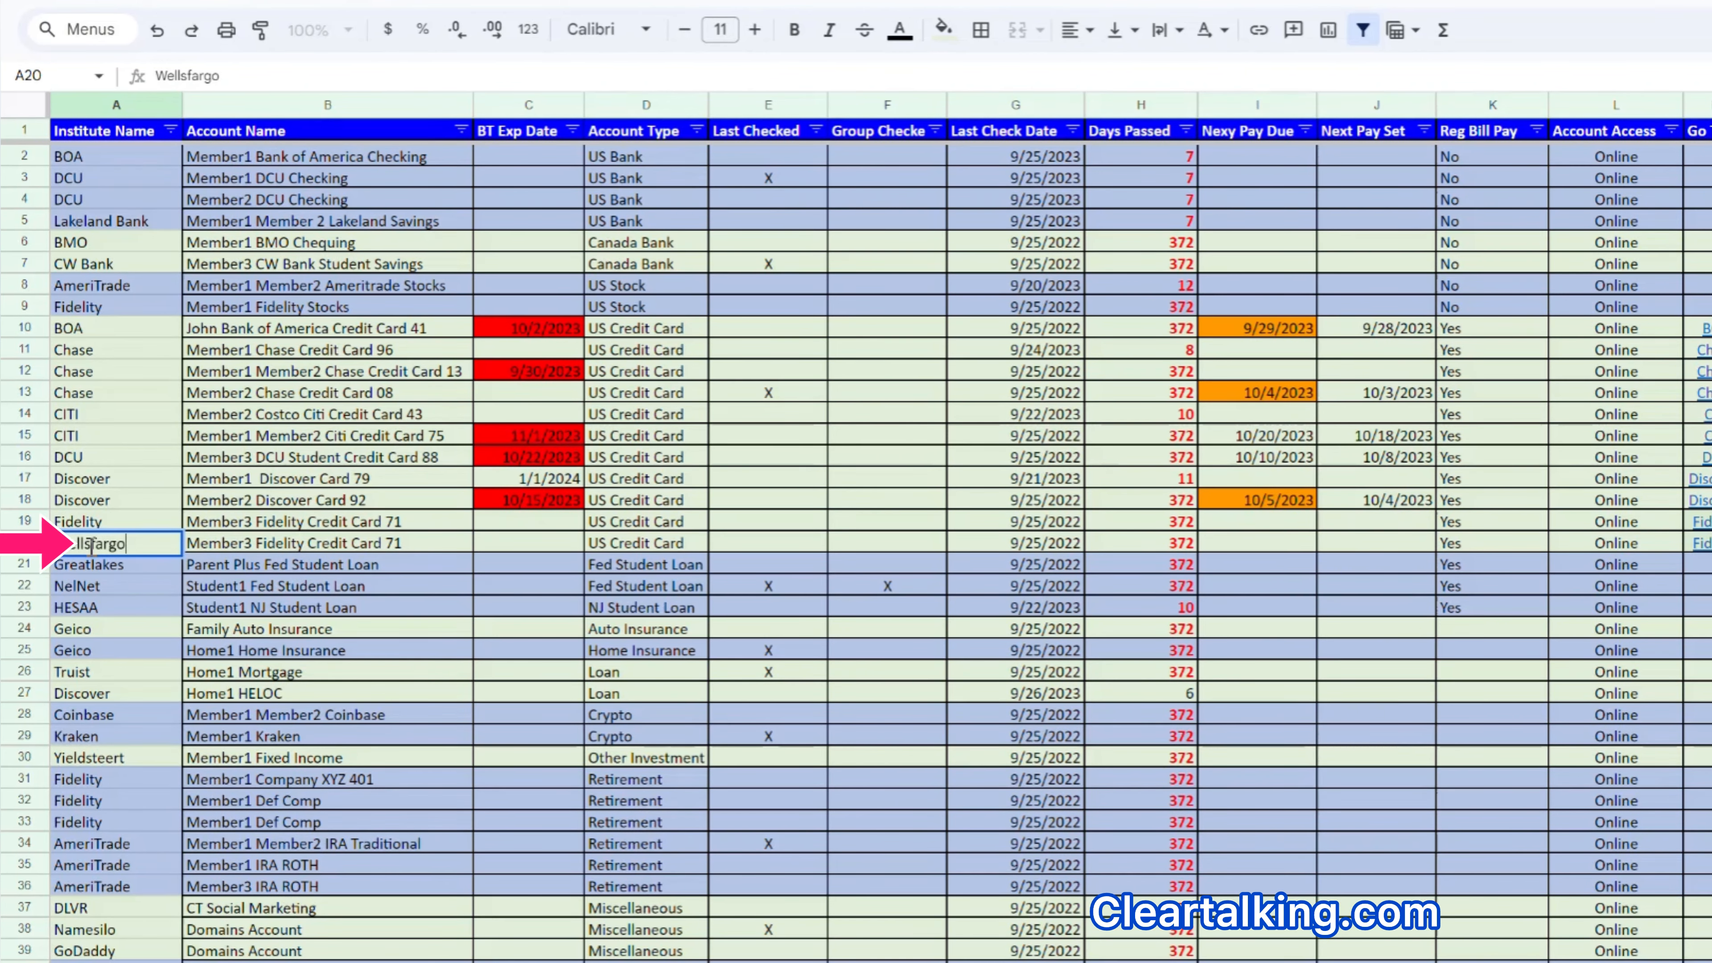
left_click(344, 550)
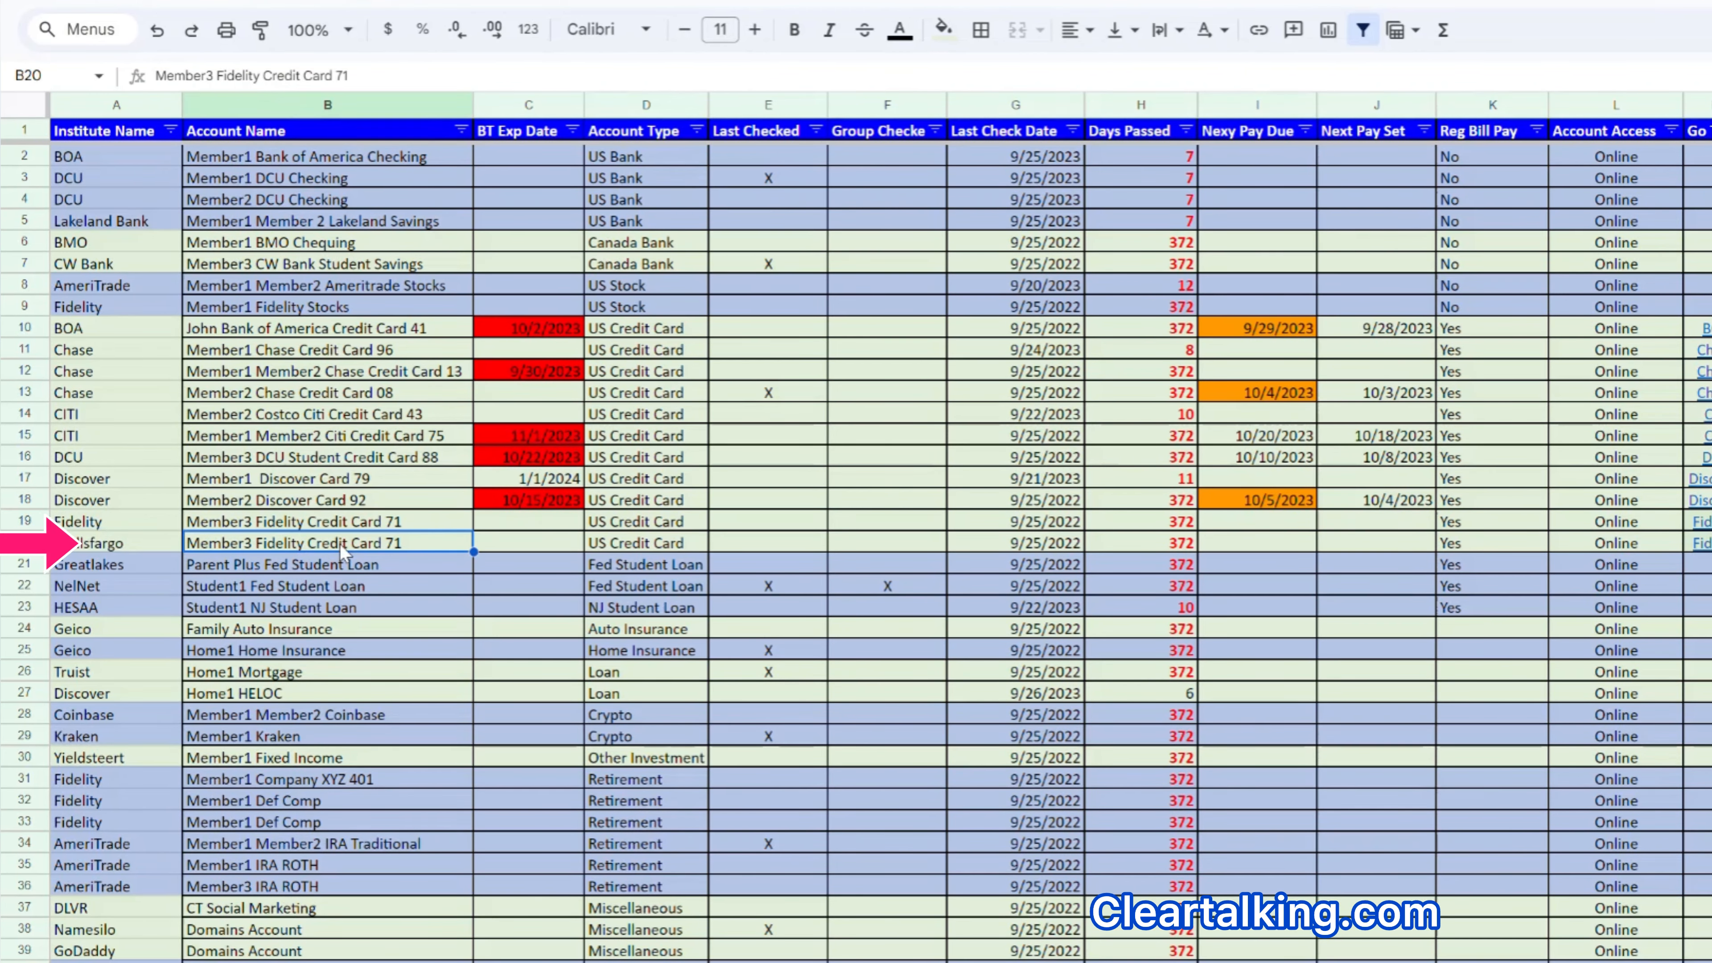
double_click(266, 543)
left_click_drag(262, 543, 308, 544)
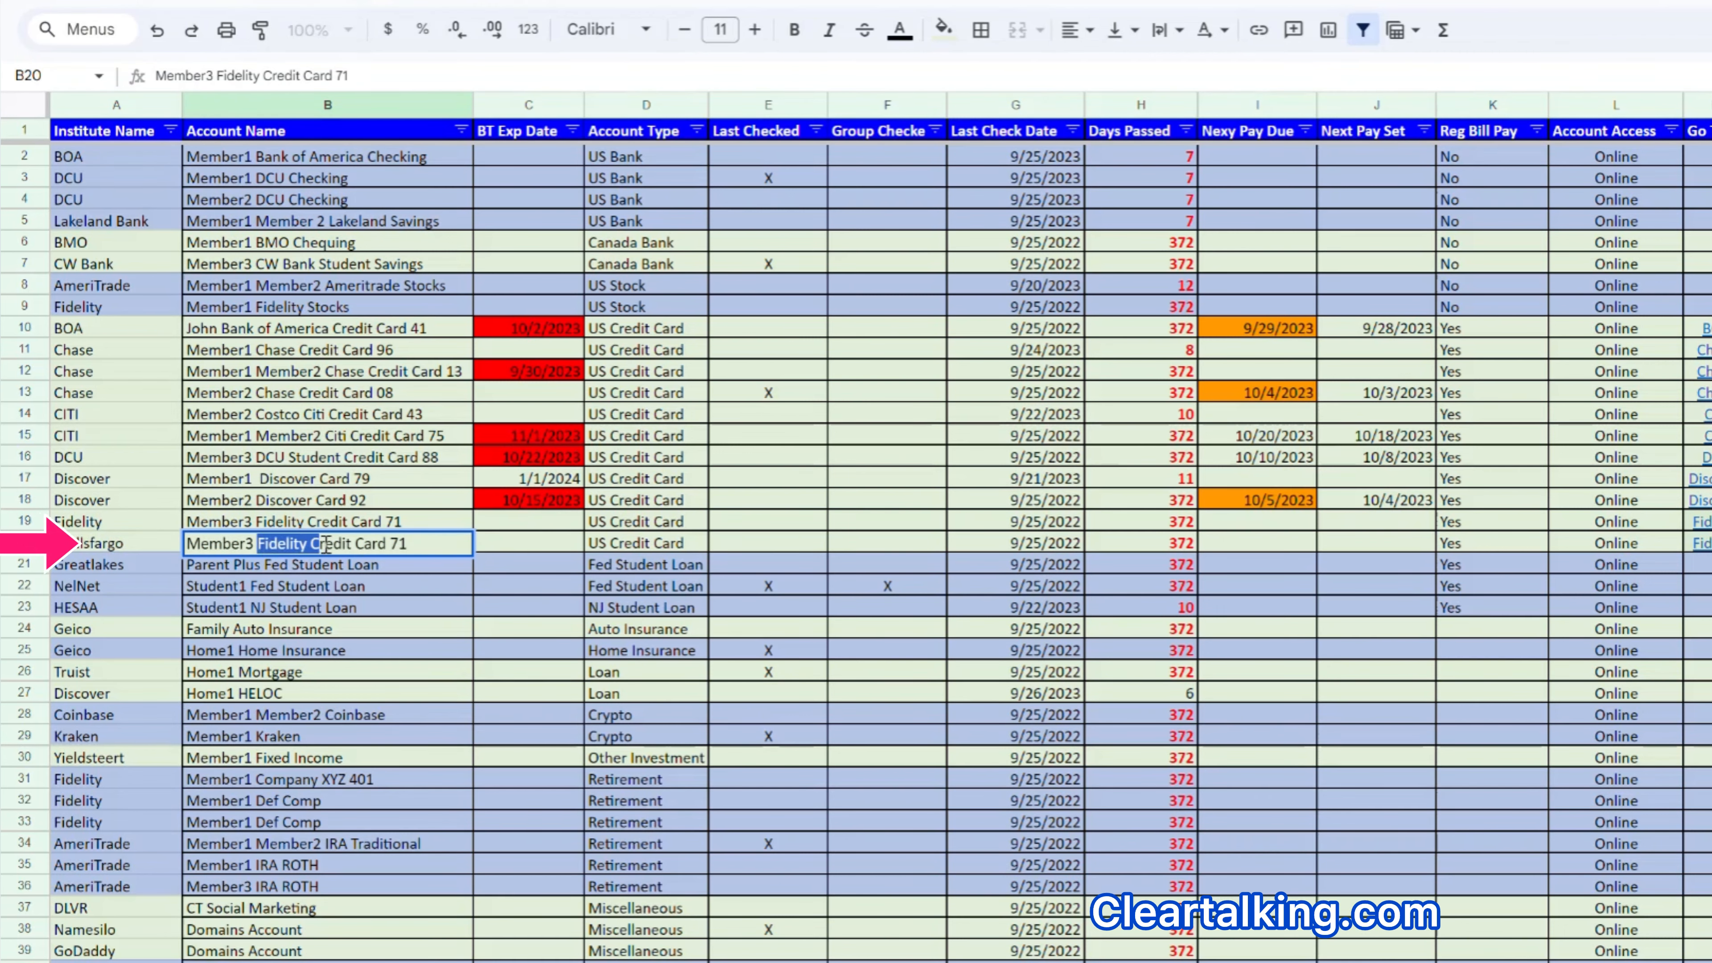
type("Wellsfargo")
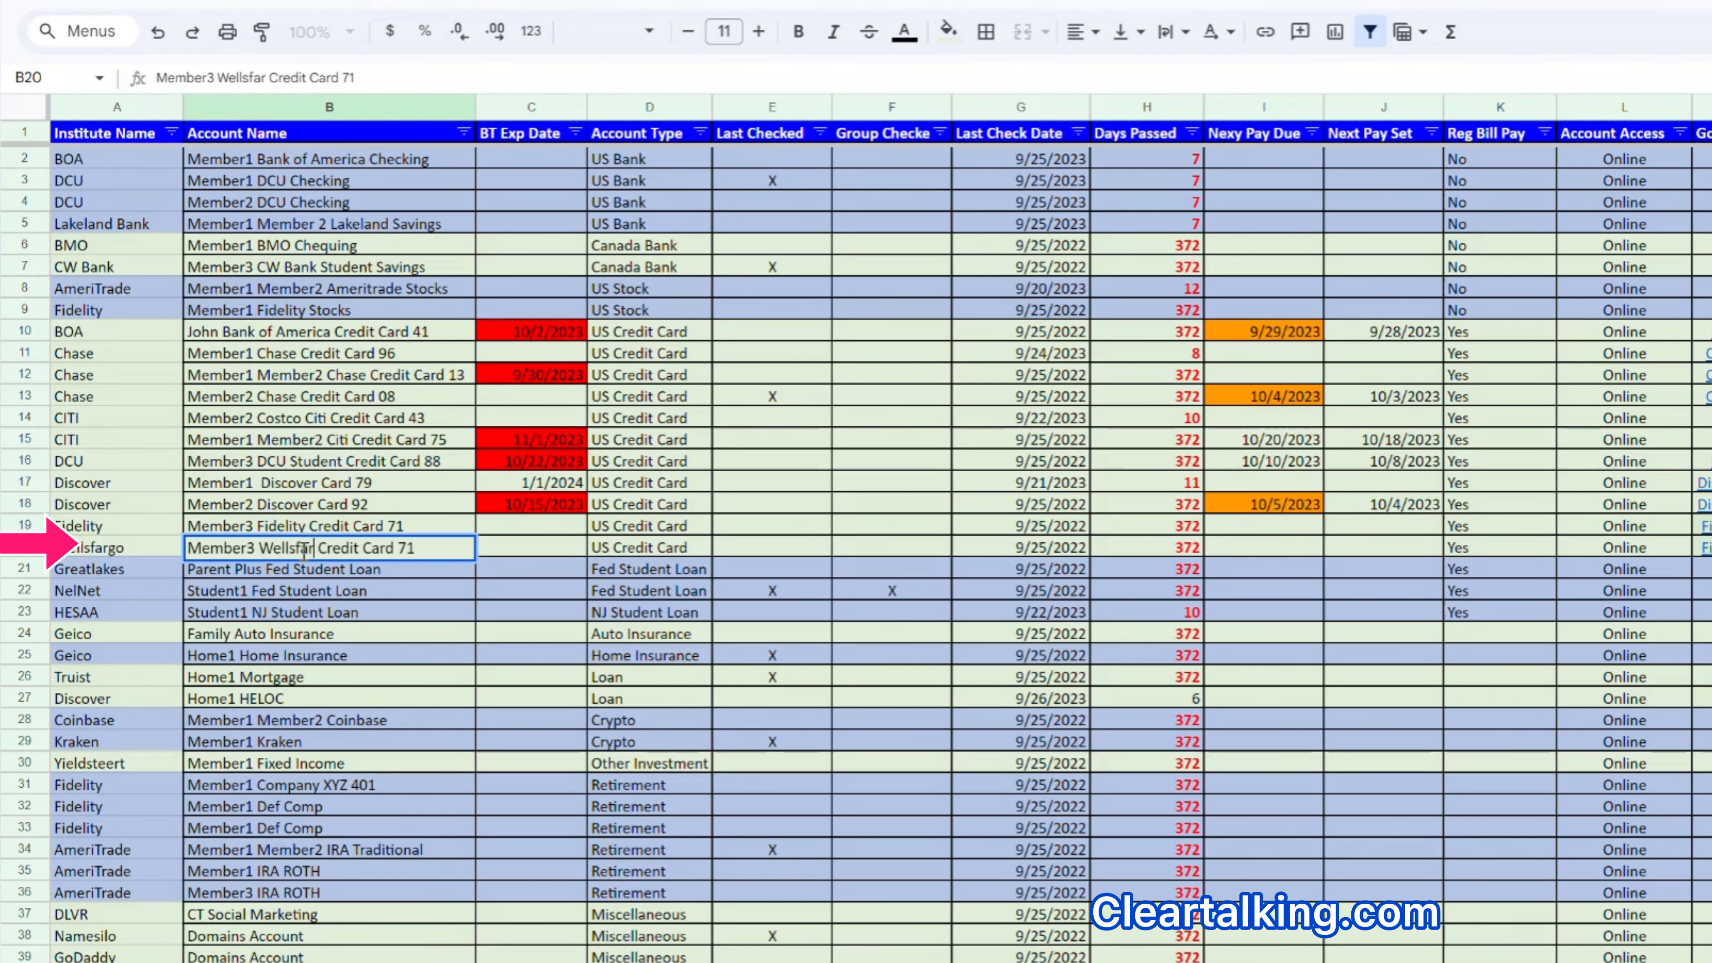
type("8")
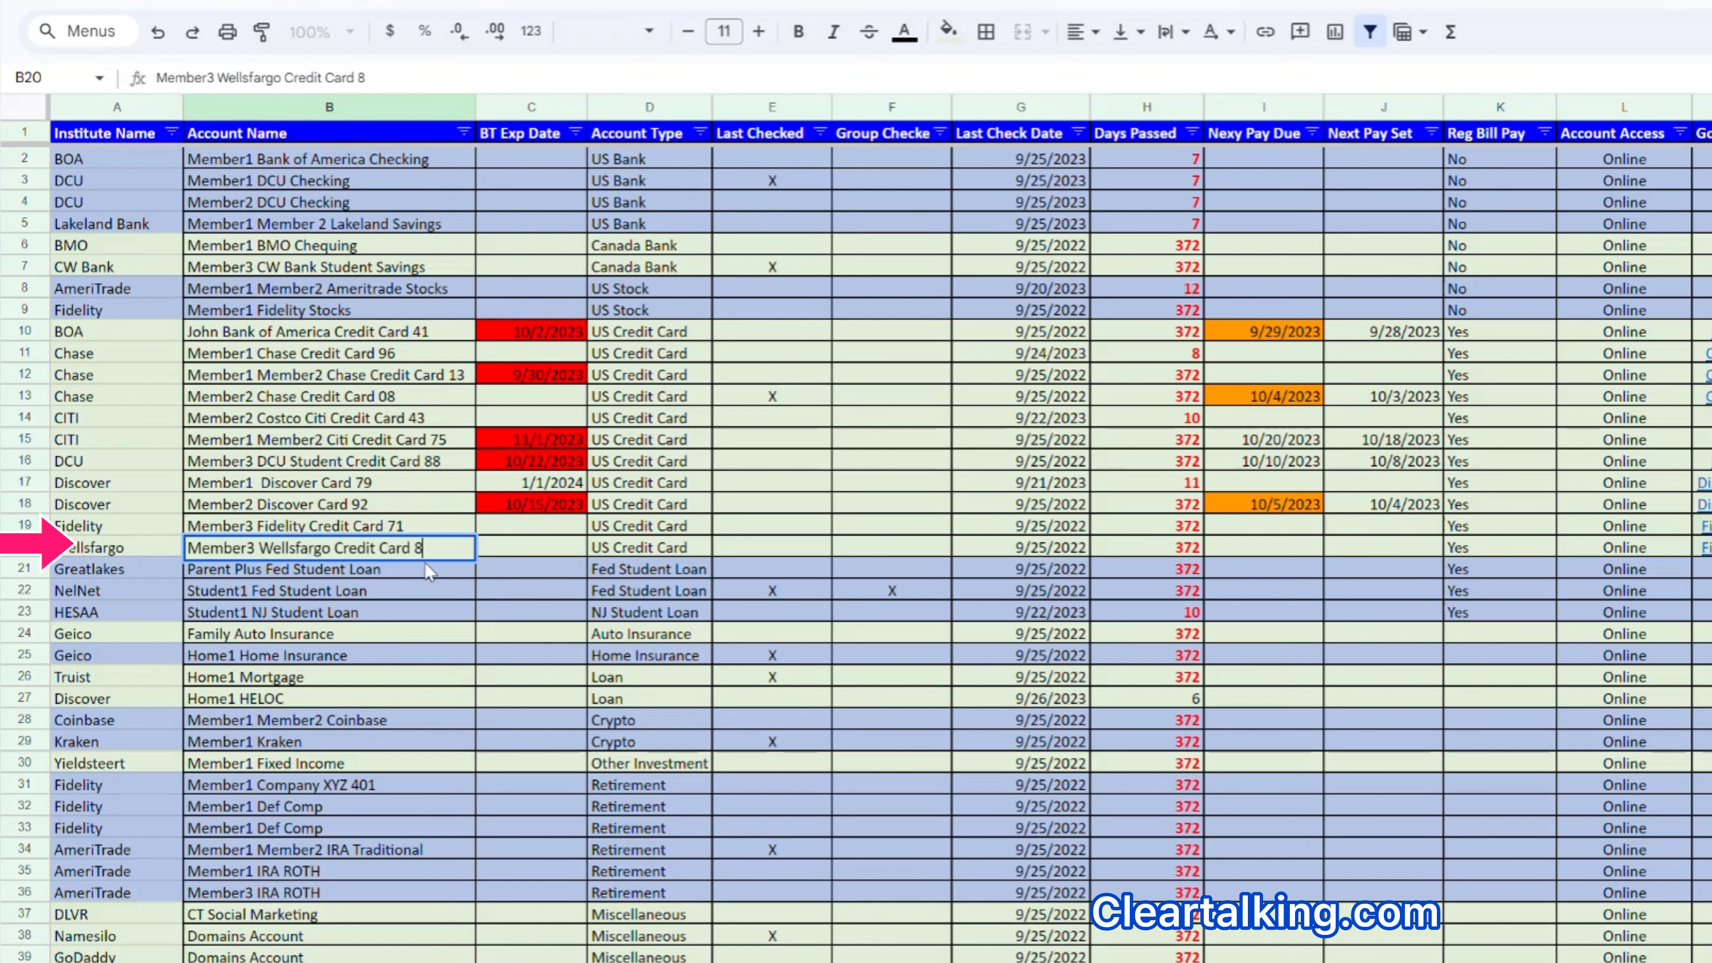
type("5")
Set the Last Check Date of the Wellsfargo row to 10/2/2023.
left_click(523, 547)
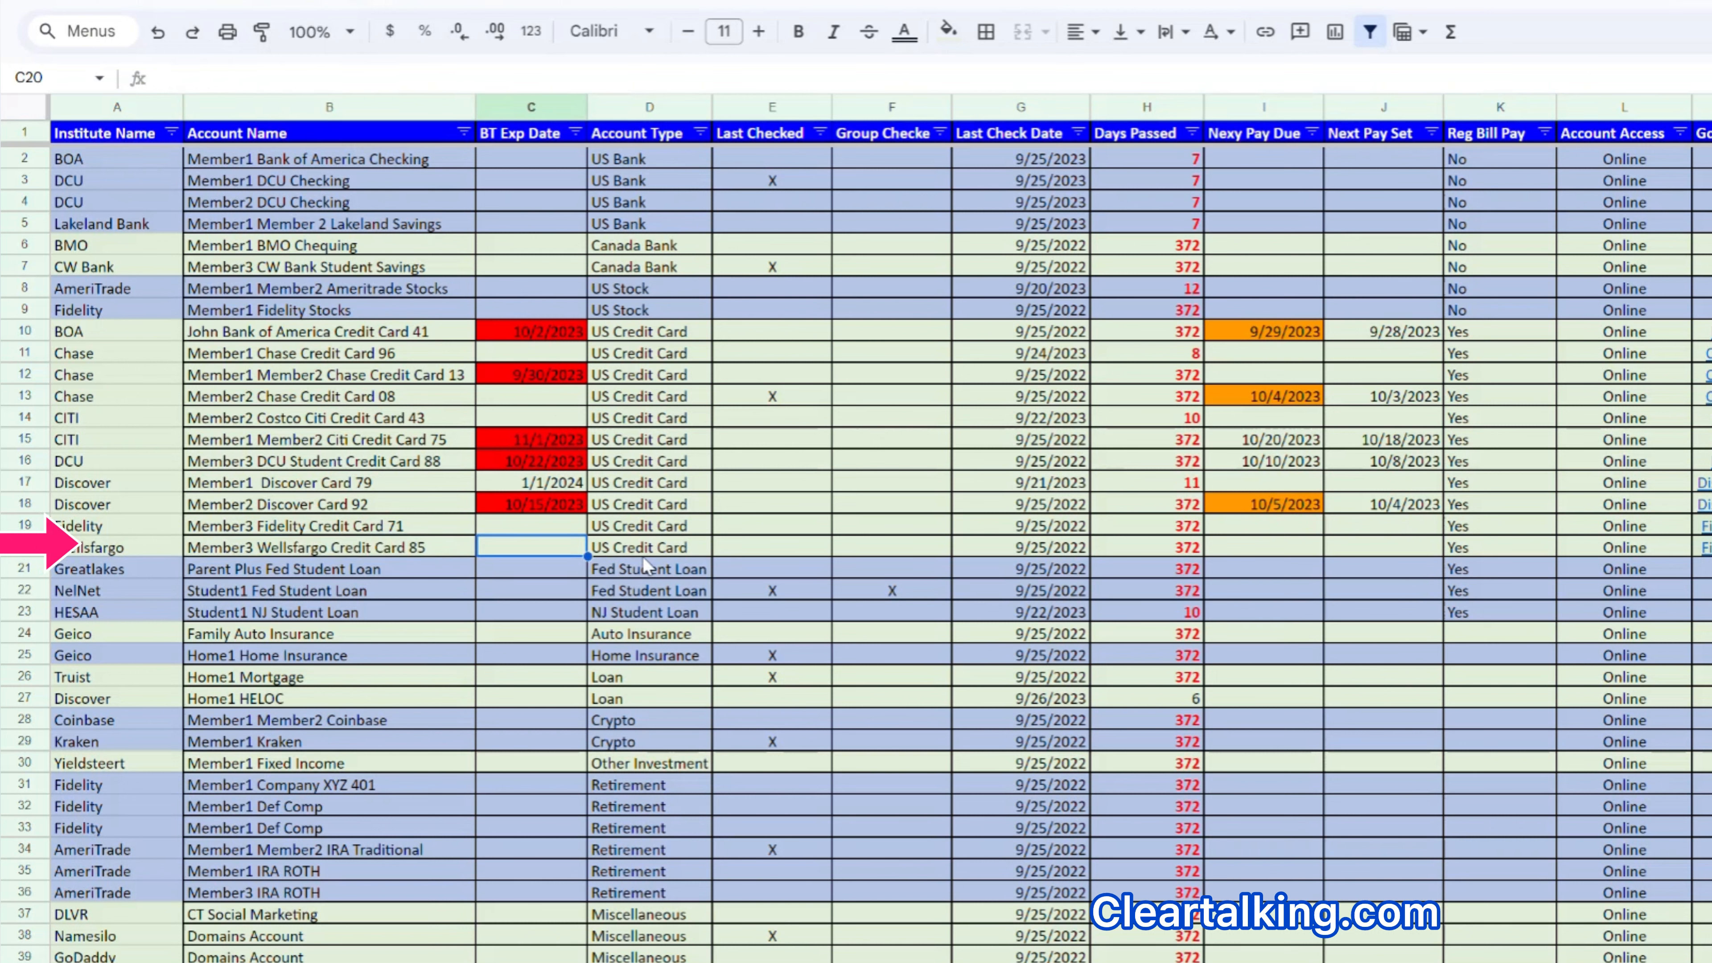
left_click(643, 554)
left_click(1026, 550)
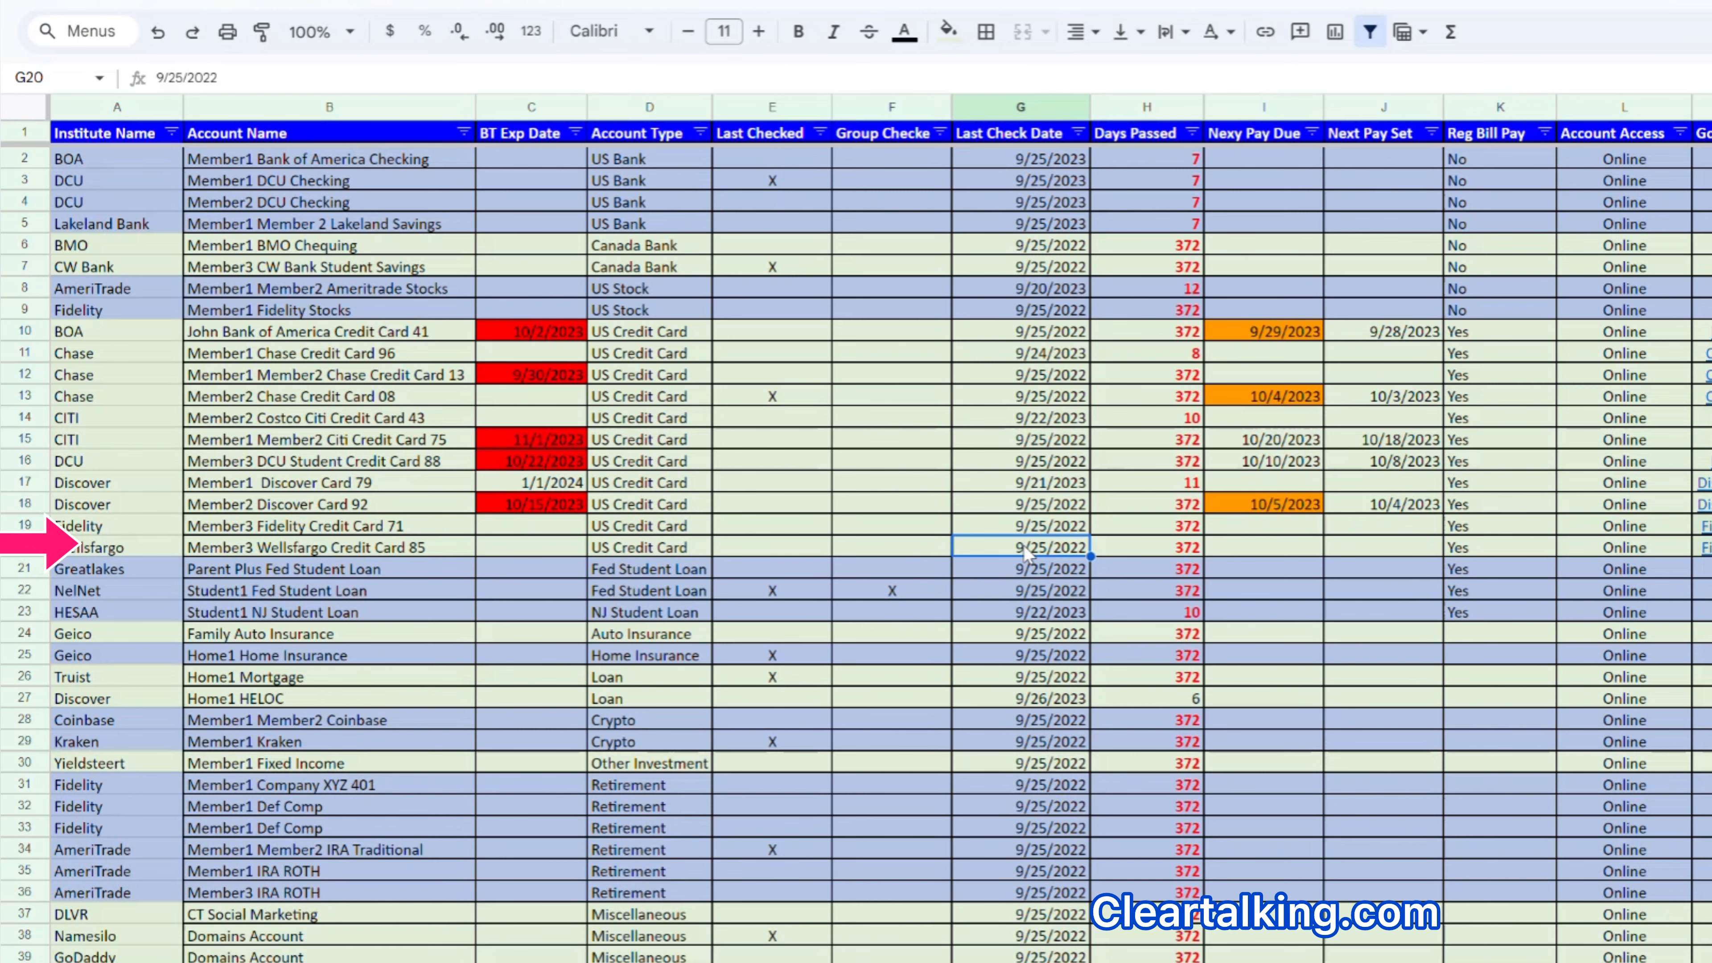
type("10/2/2023")
left_click(1231, 551)
left_click(1460, 551)
left_click(1624, 551)
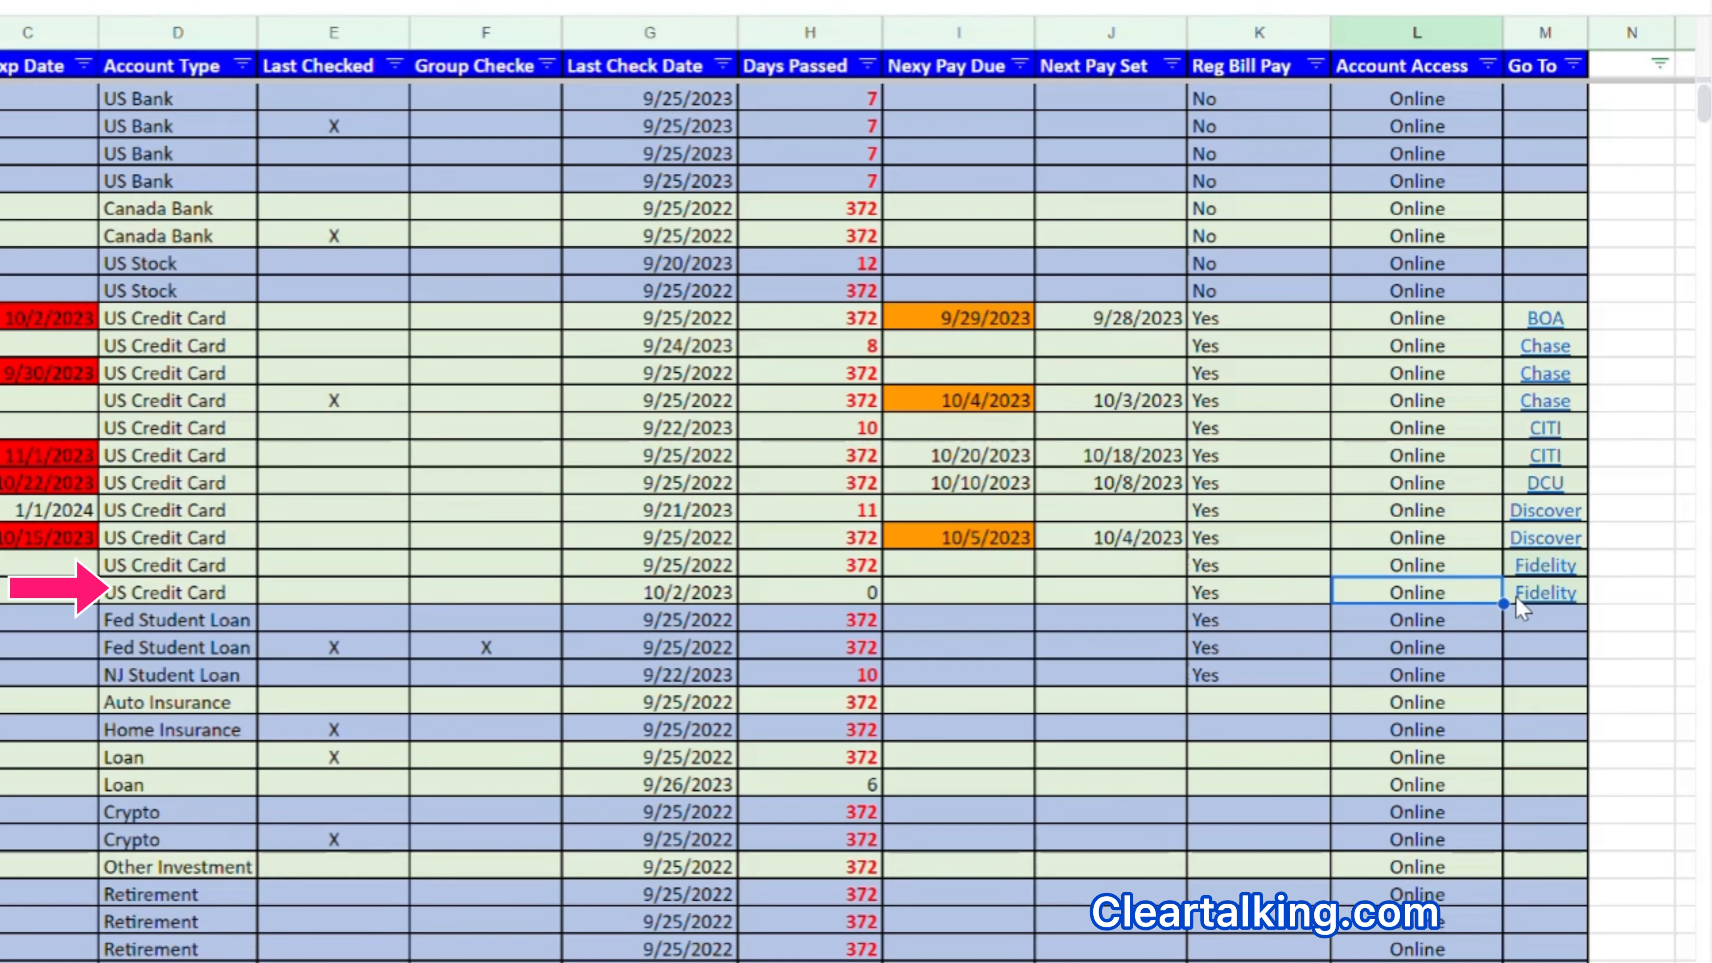
Replace the Go To text in cell M20 with Wellsfargo.
left_click(1517, 598)
type("Wellsfargo")
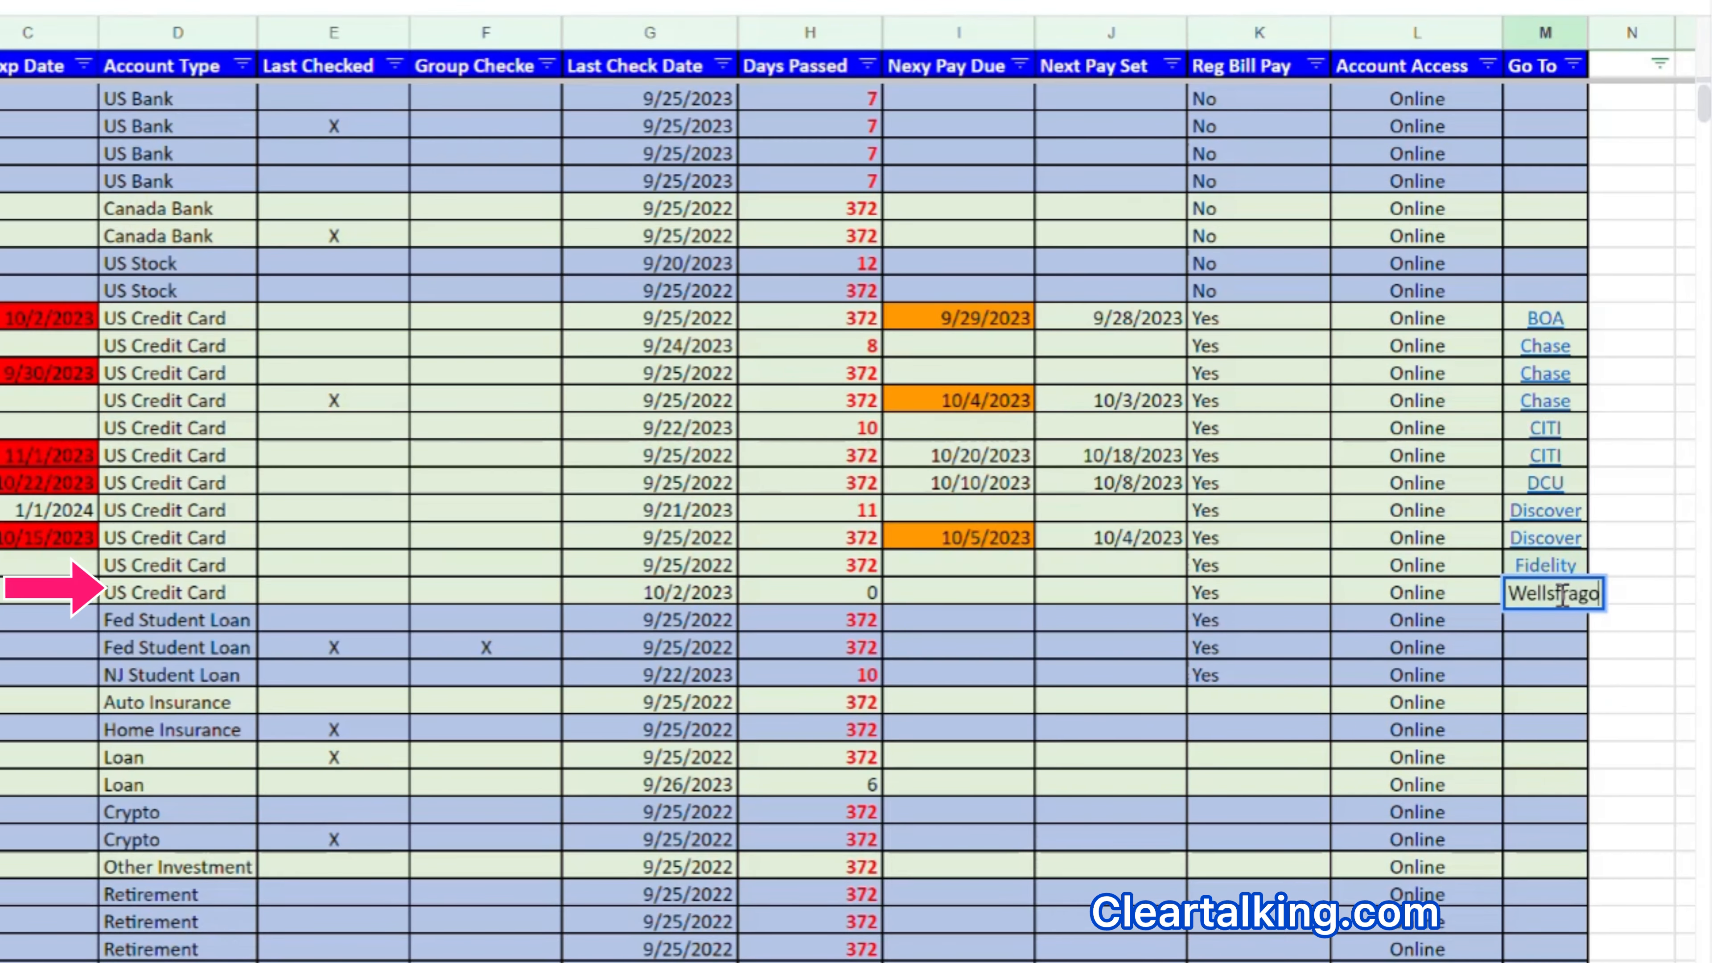
left_click(1685, 644)
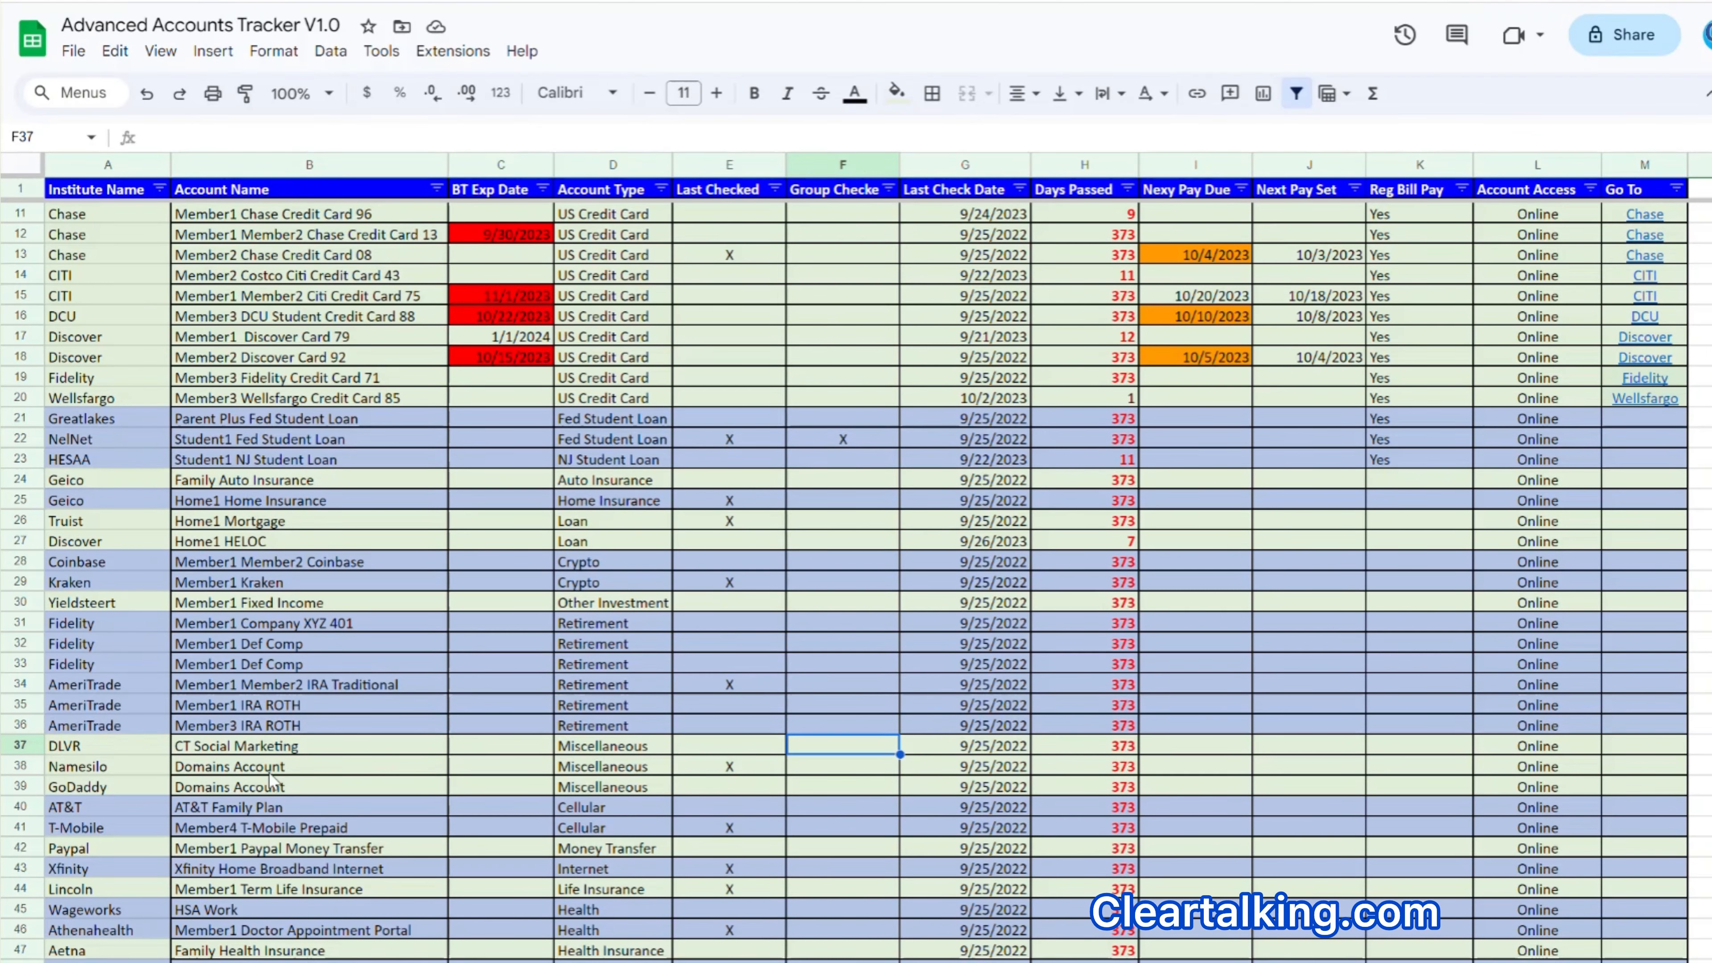
Clear the DLVR account row, row 37, and undo the change.
left_click(20, 745)
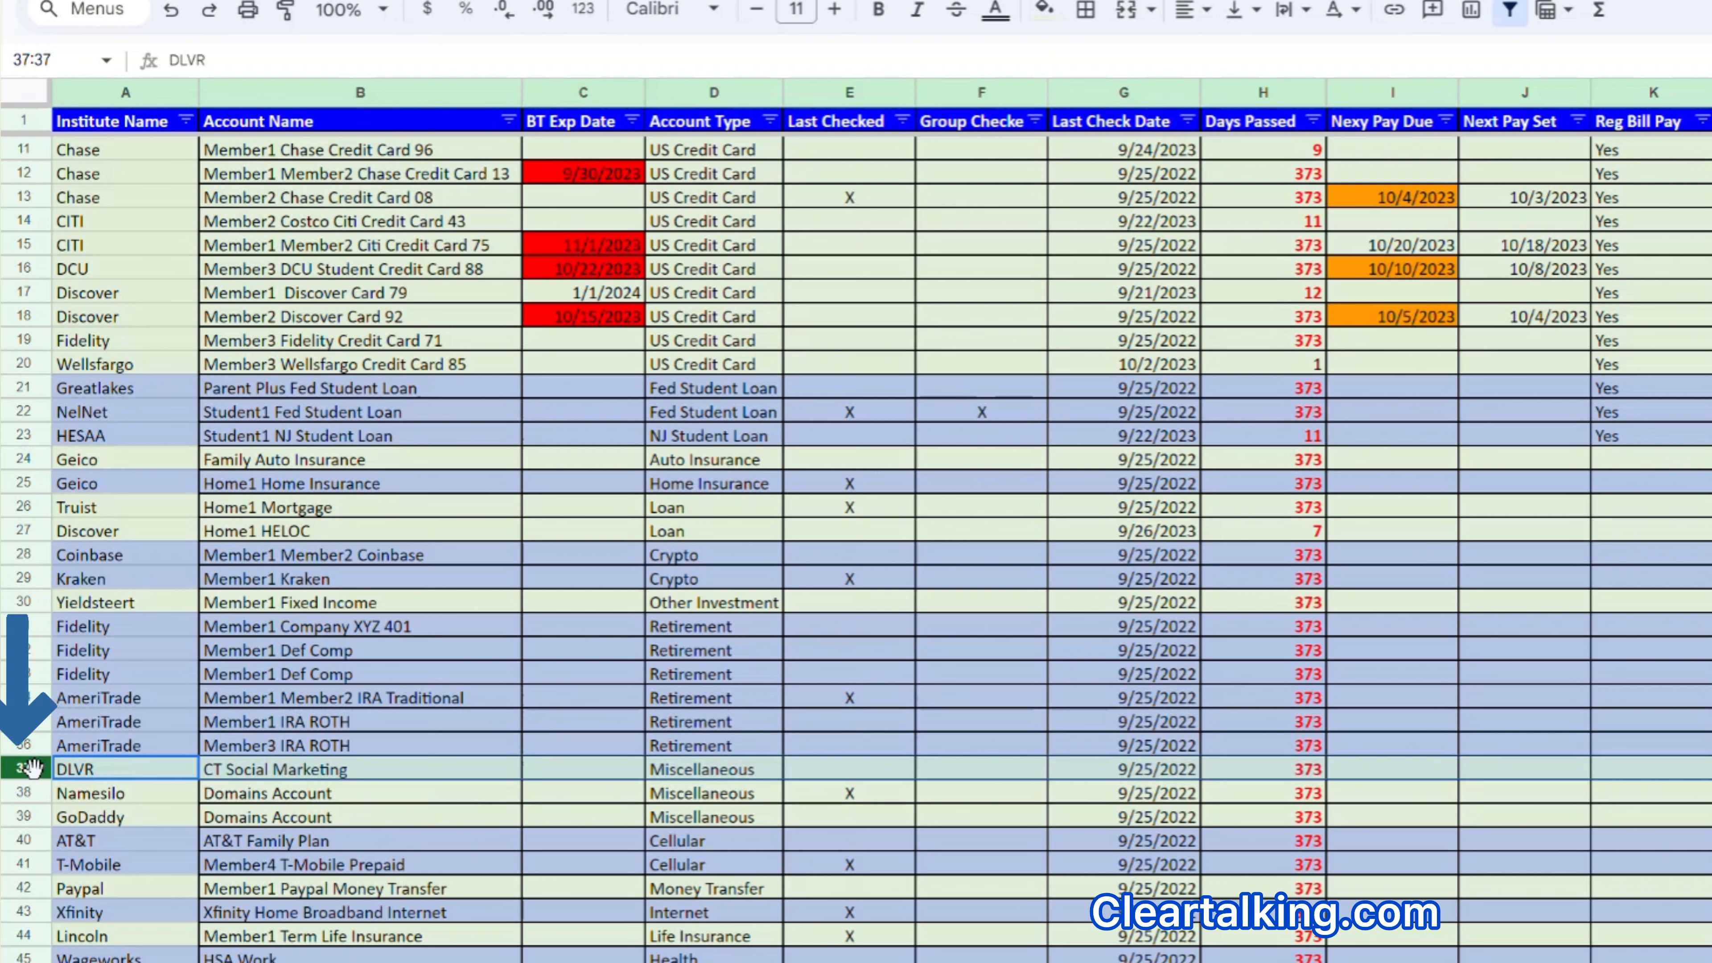
key("Delete")
key("ctrl+z")
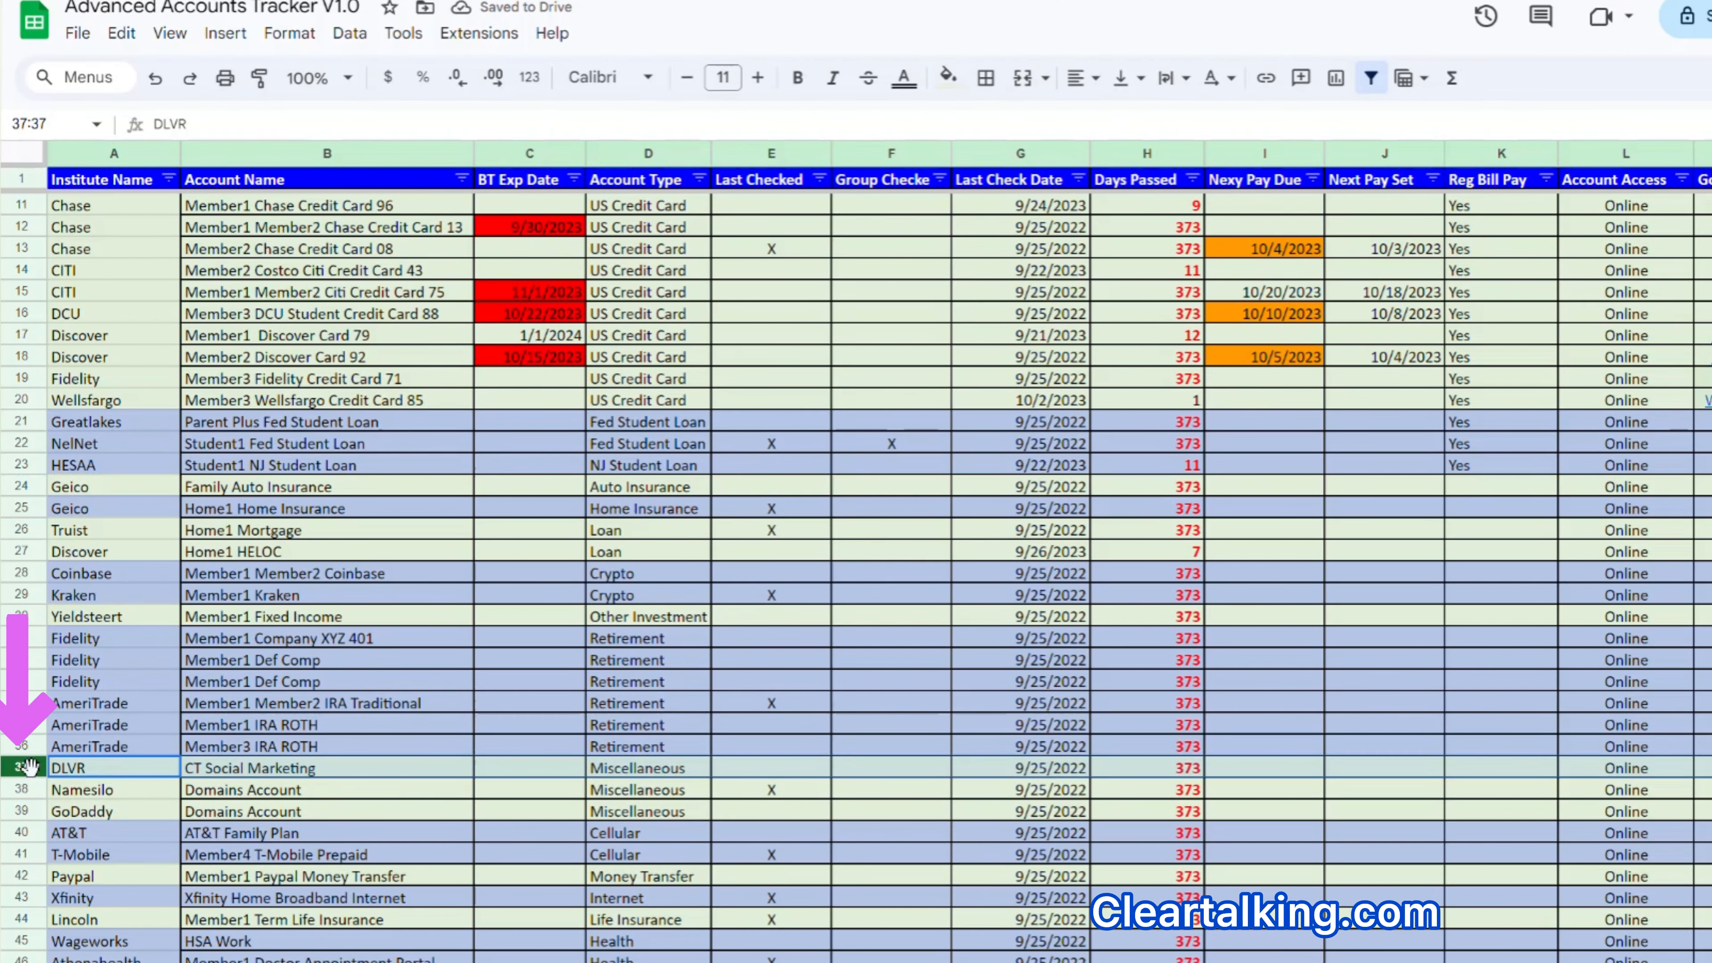
right_click(74, 775)
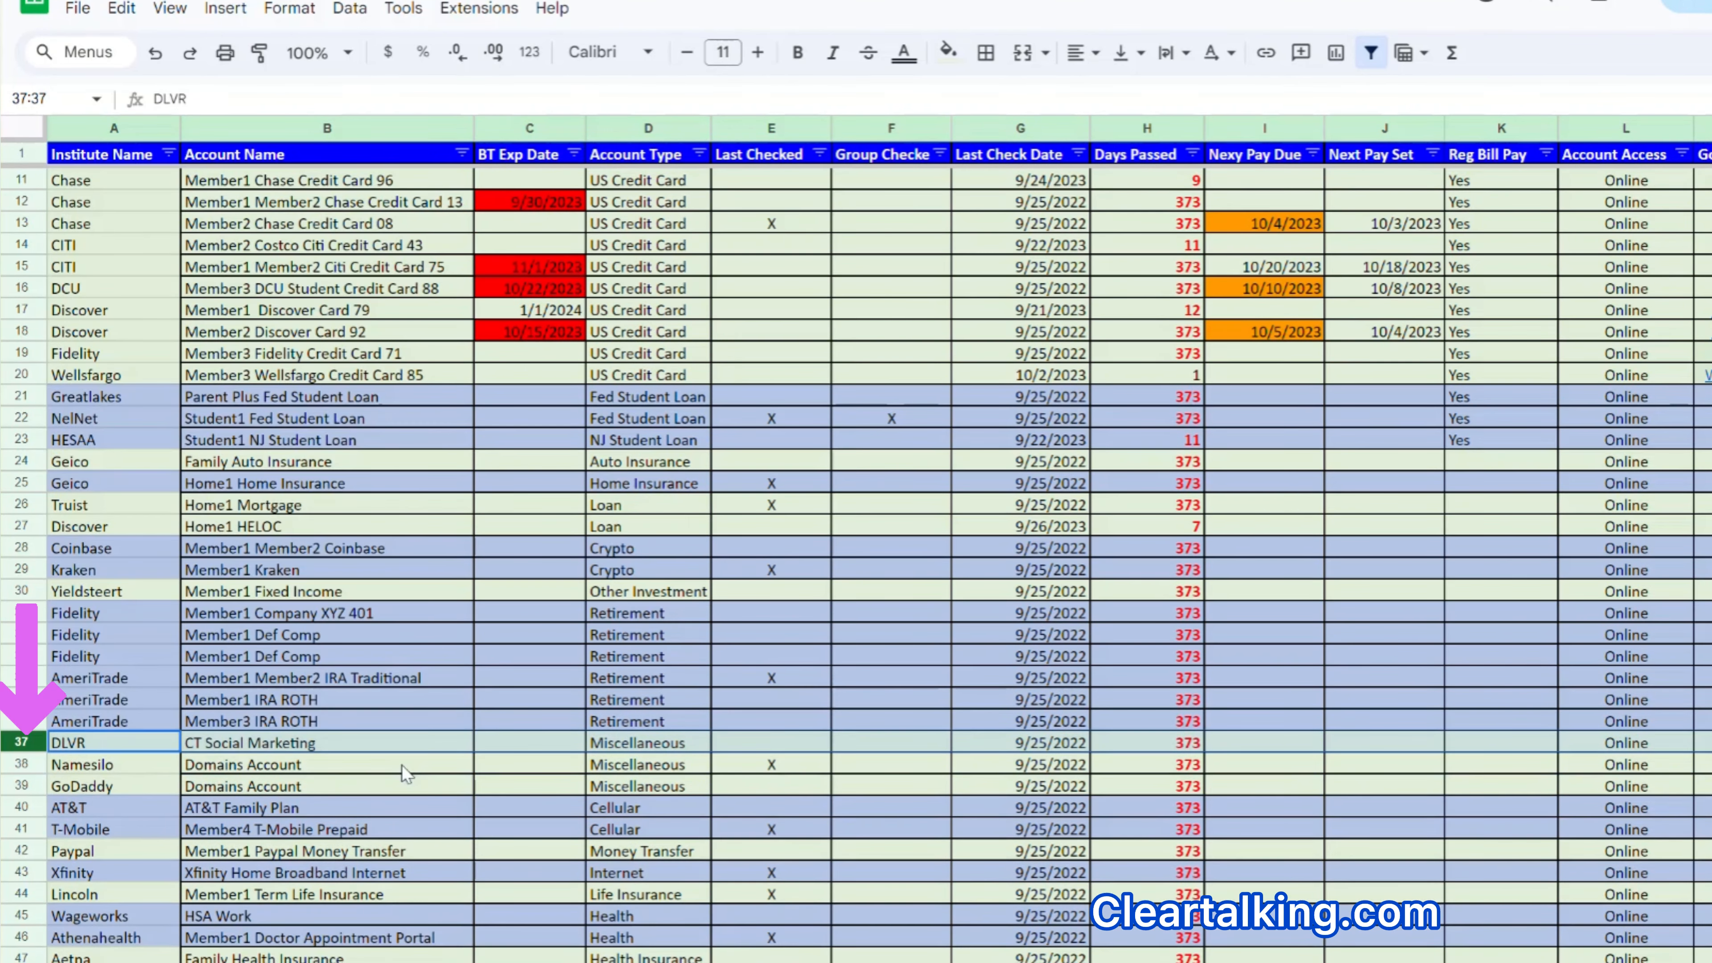
Delete rows 37 to 39, covering the DLVR, Namesilo and GoDaddy accounts.
left_click(25, 785, "shift")
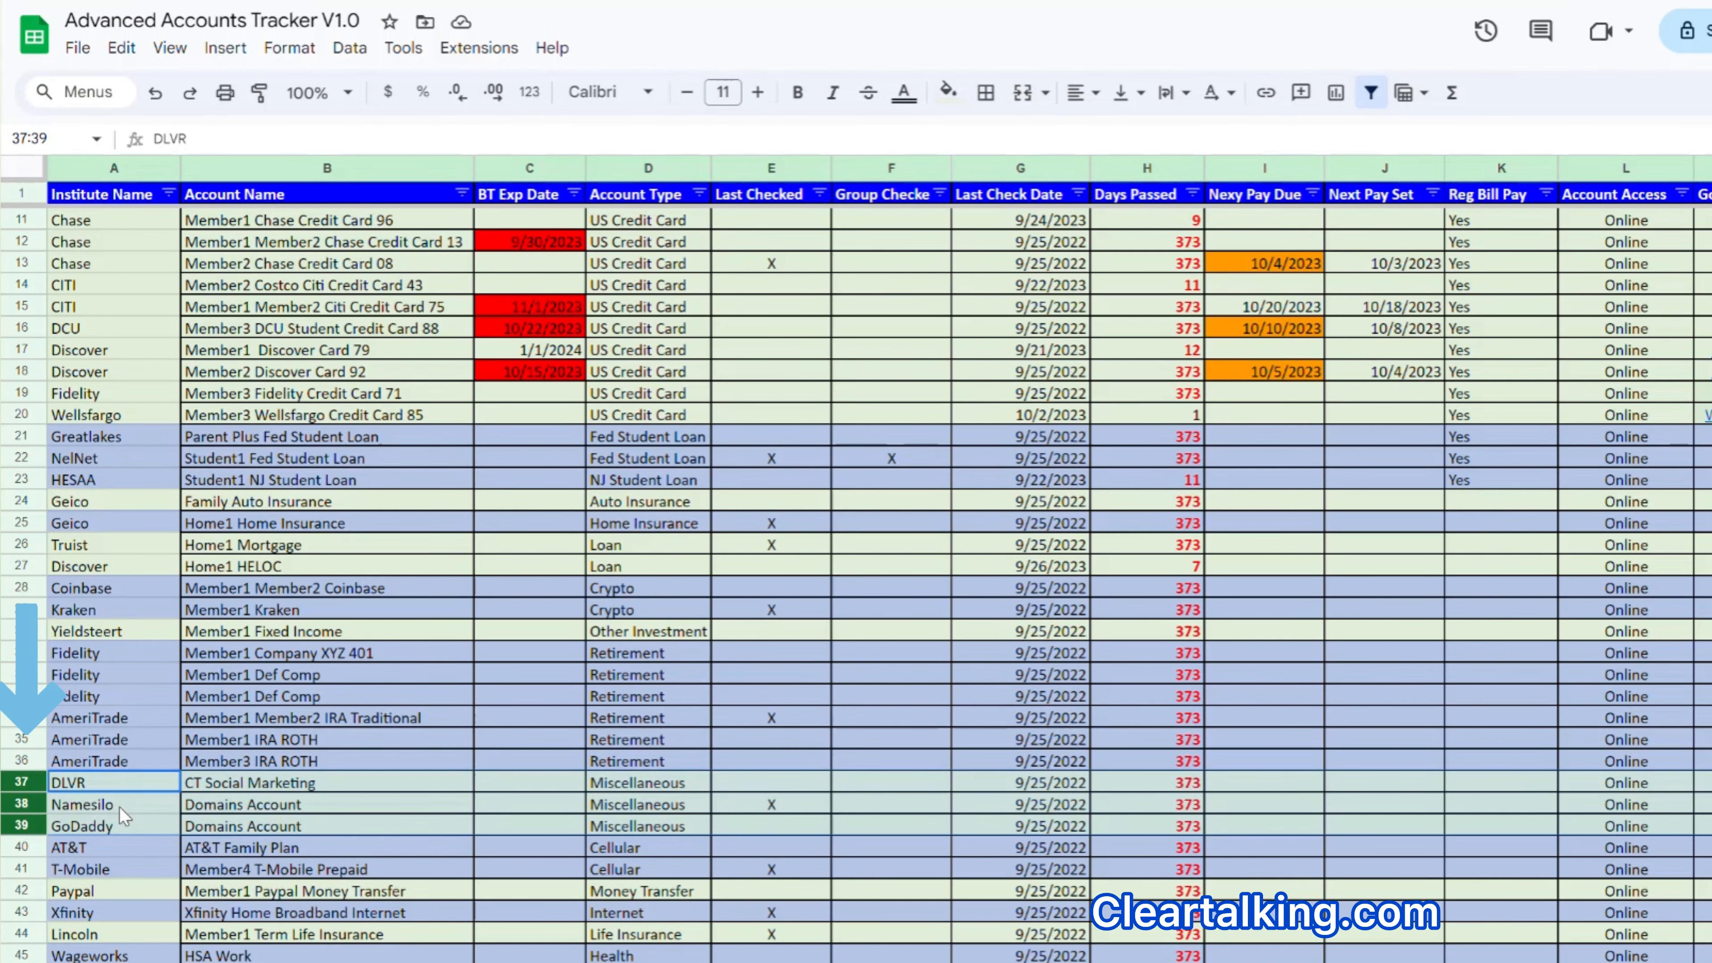
right_click(120, 807)
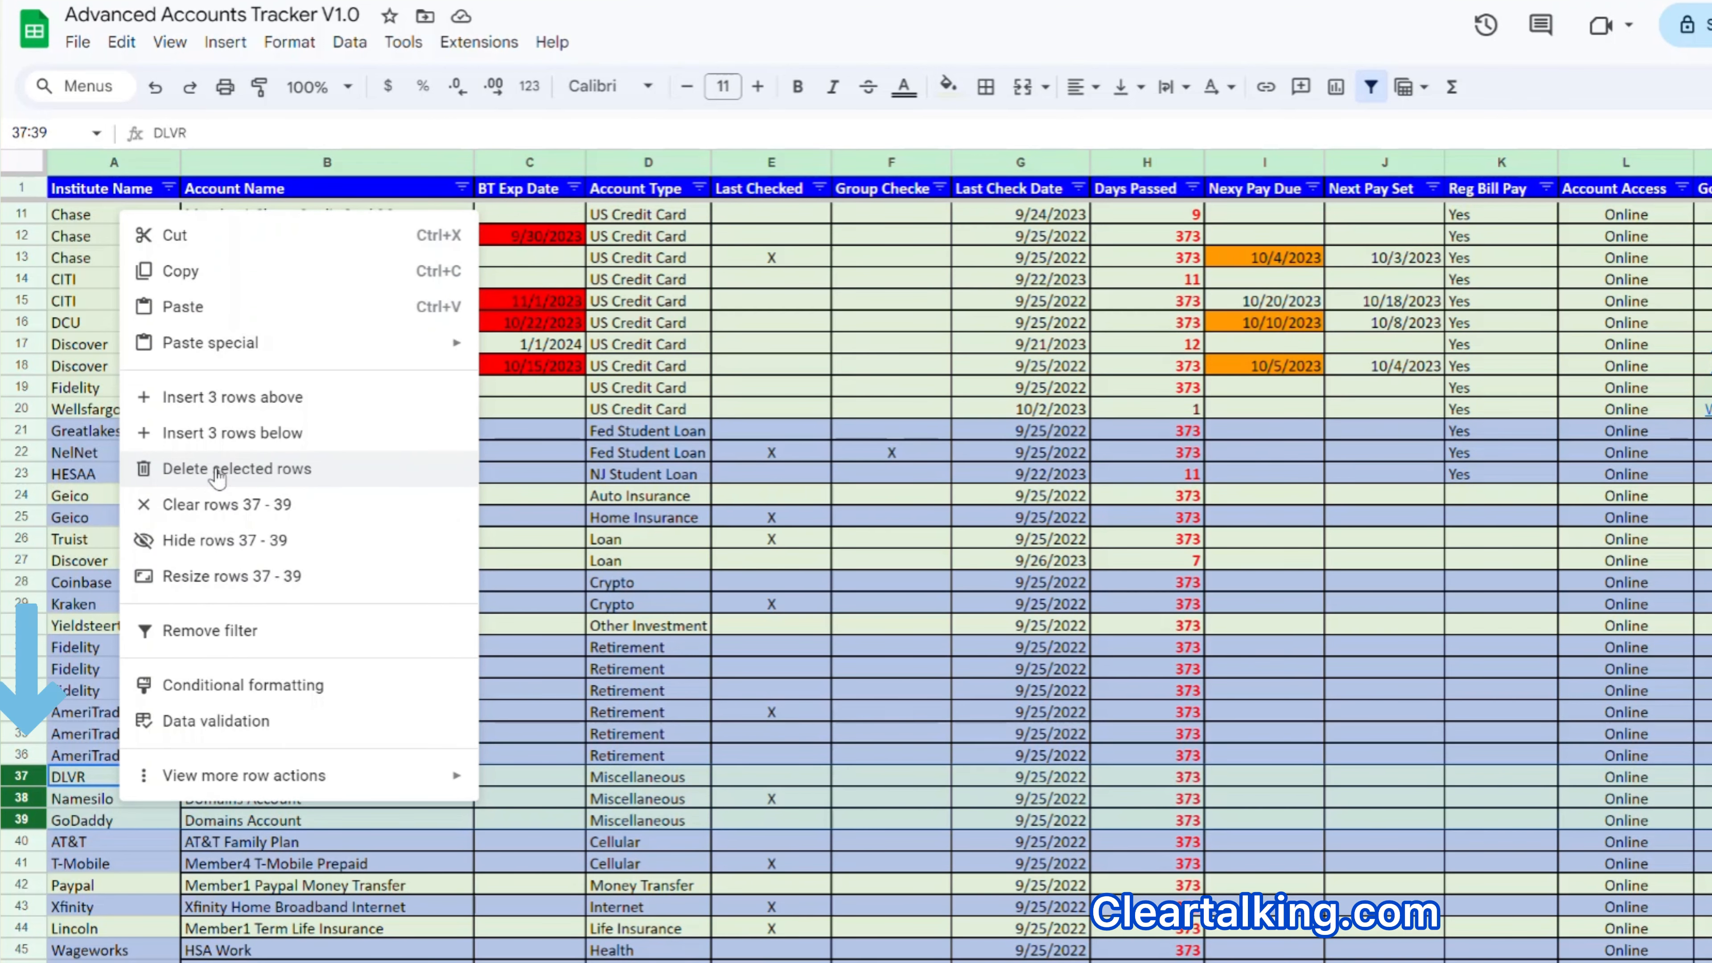
left_click(216, 468)
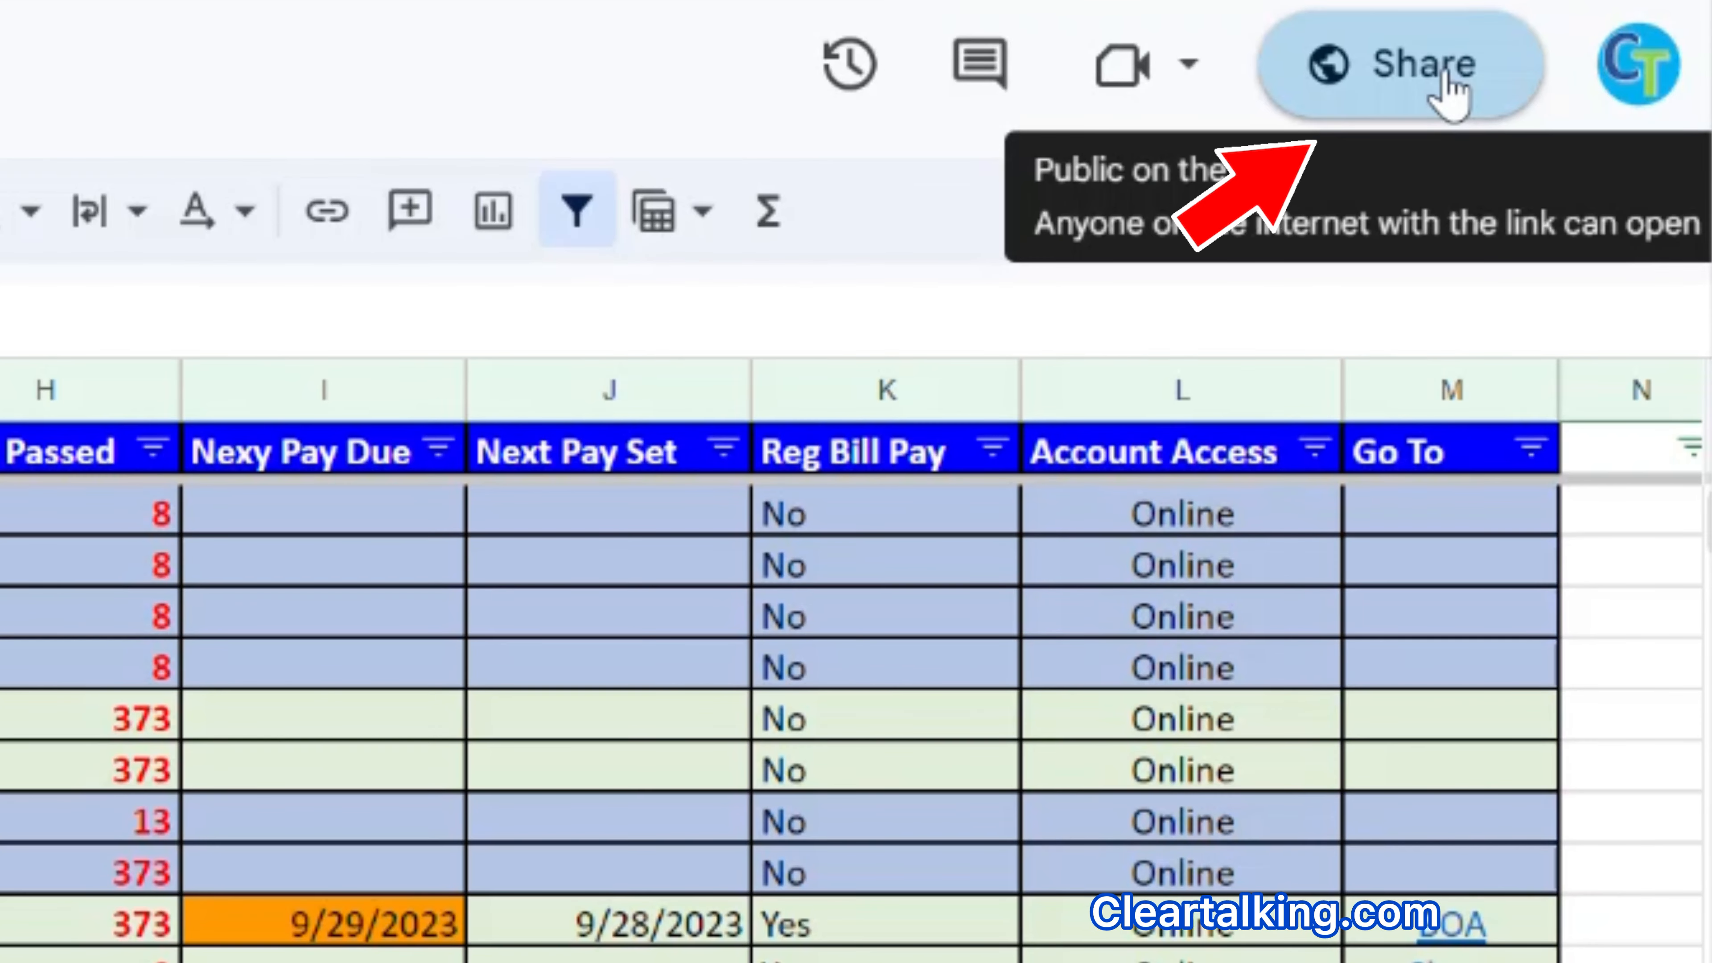
Set the general access of the shared Advanced Accounts Tracker V1.0 spreadsheet to Restricted.
left_click(1444, 75)
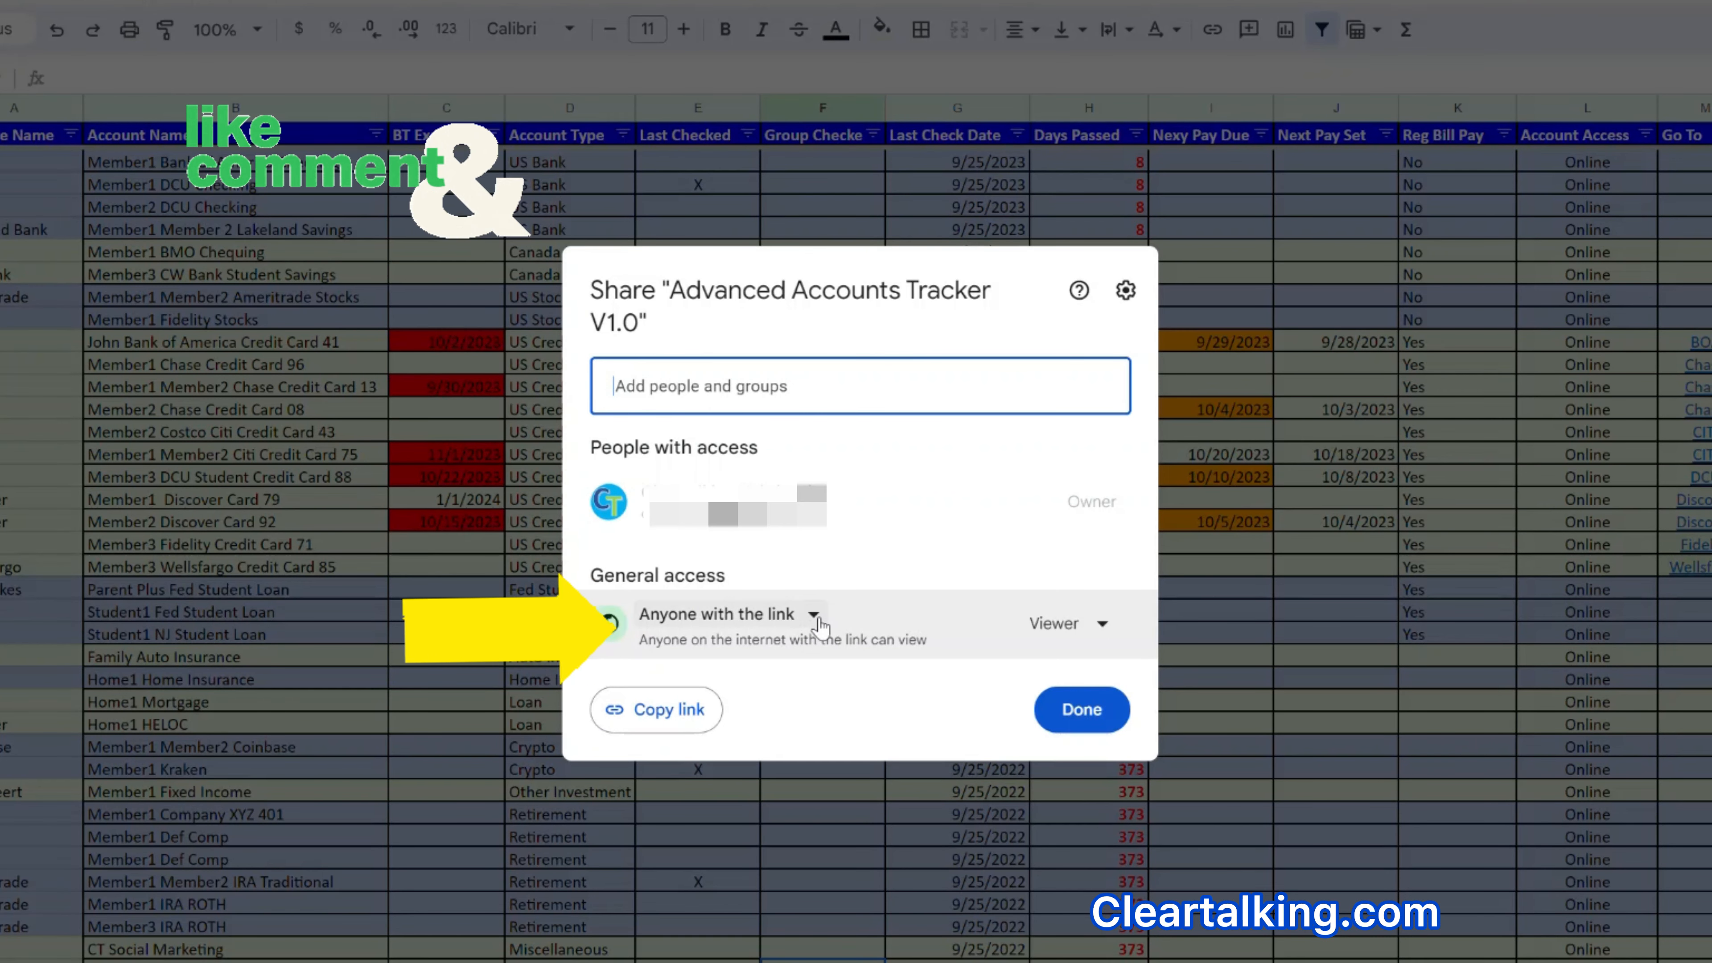
left_click(816, 620)
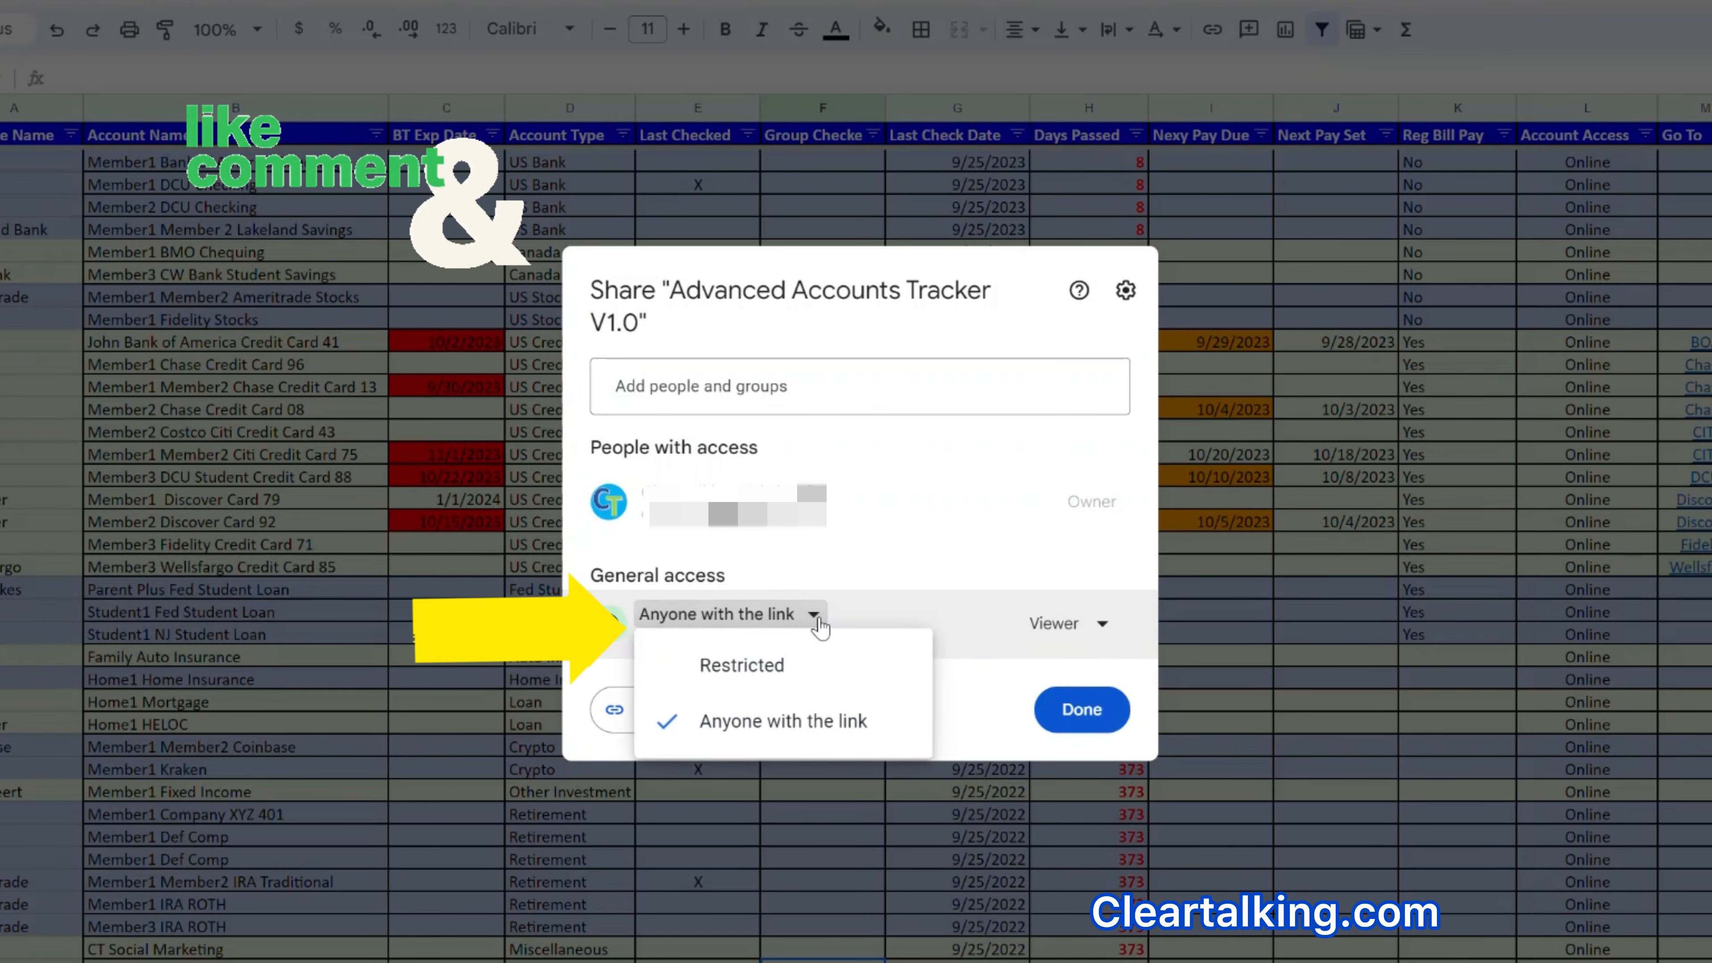
left_click(802, 671)
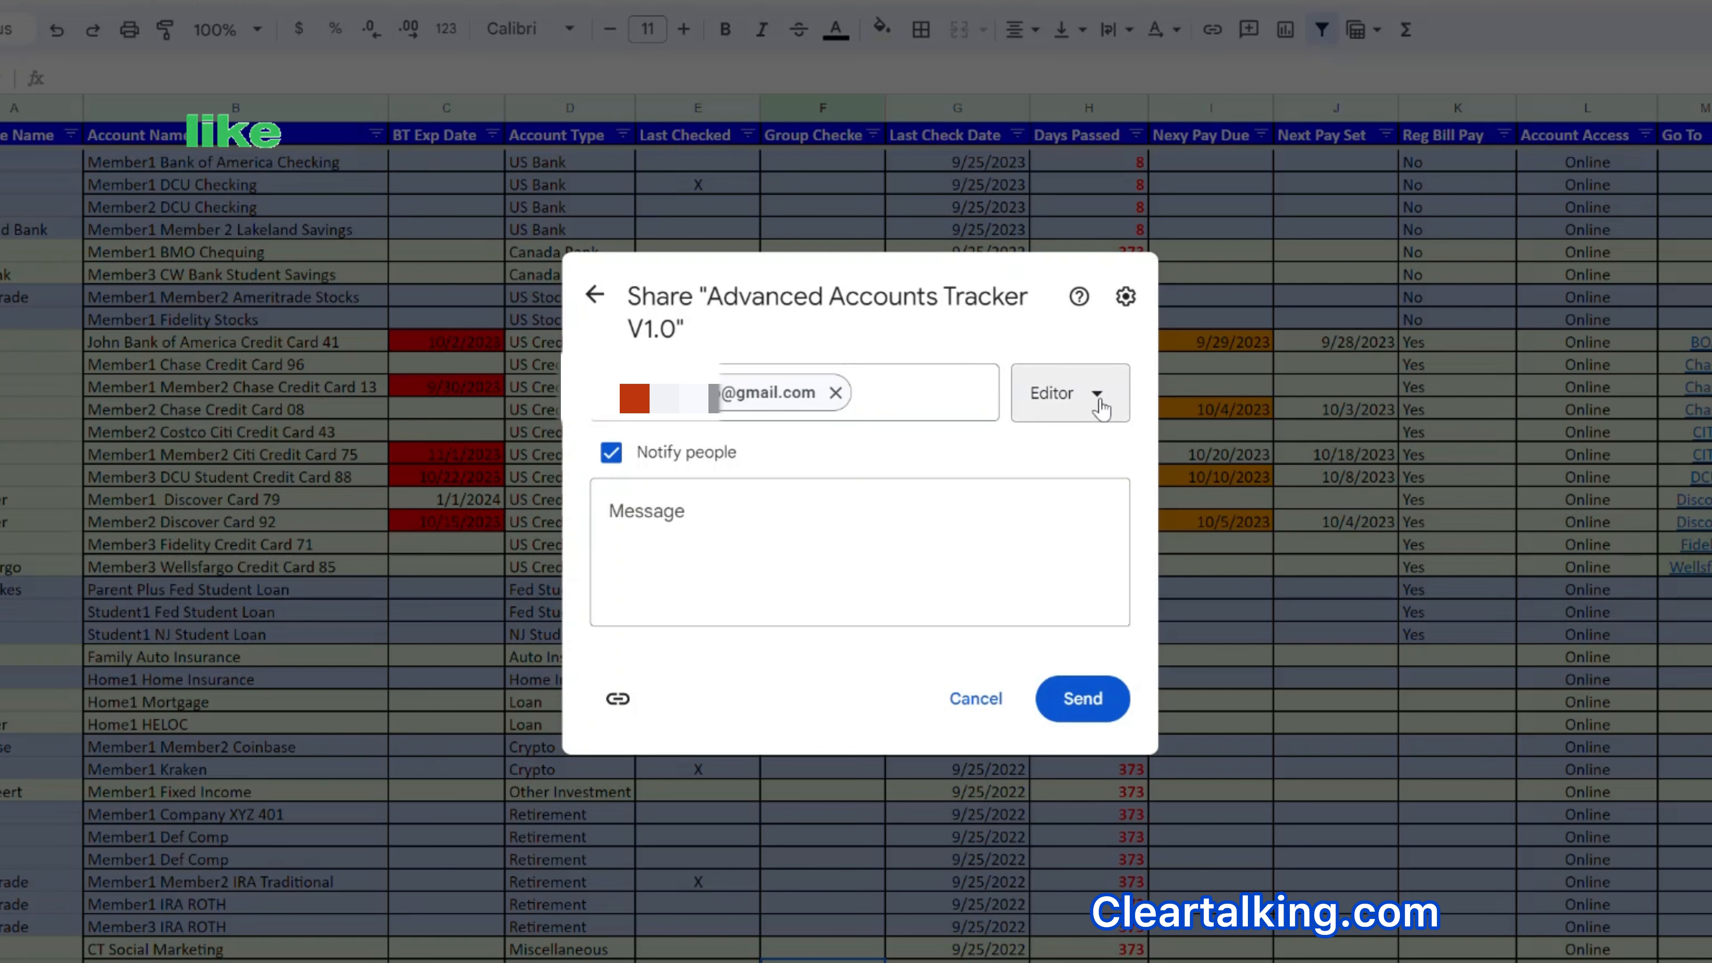
Check which roles can be given to the invited person and go to the invitation message.
left_click(1097, 395)
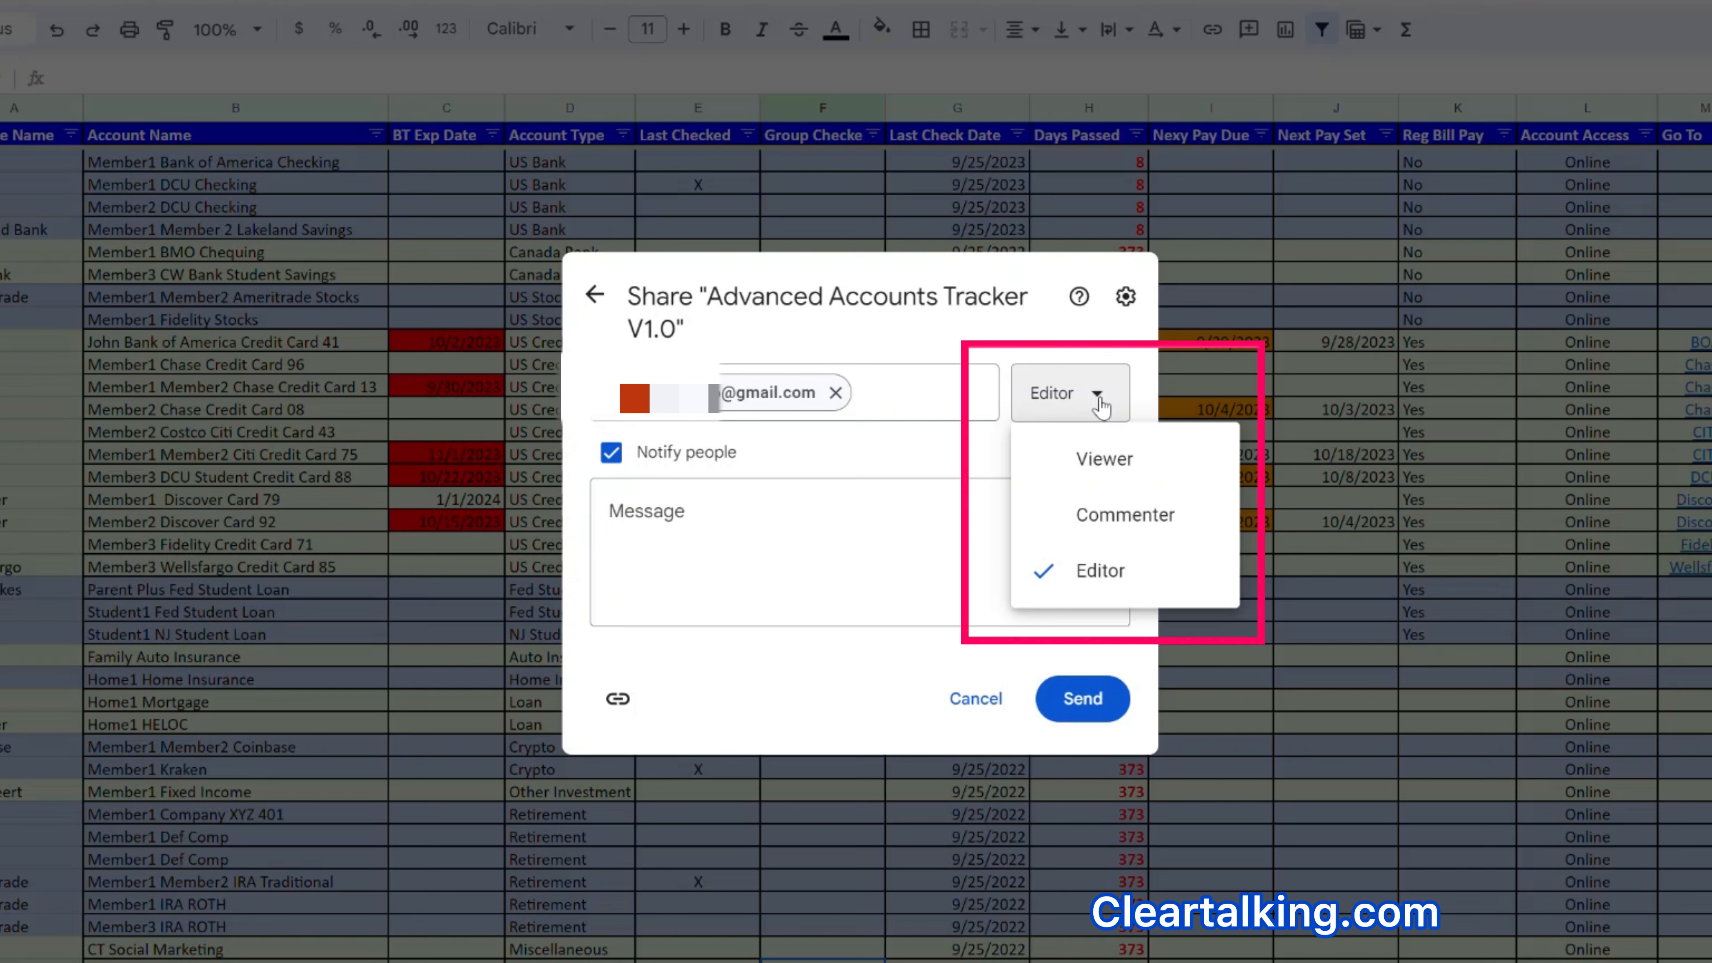
left_click(654, 507)
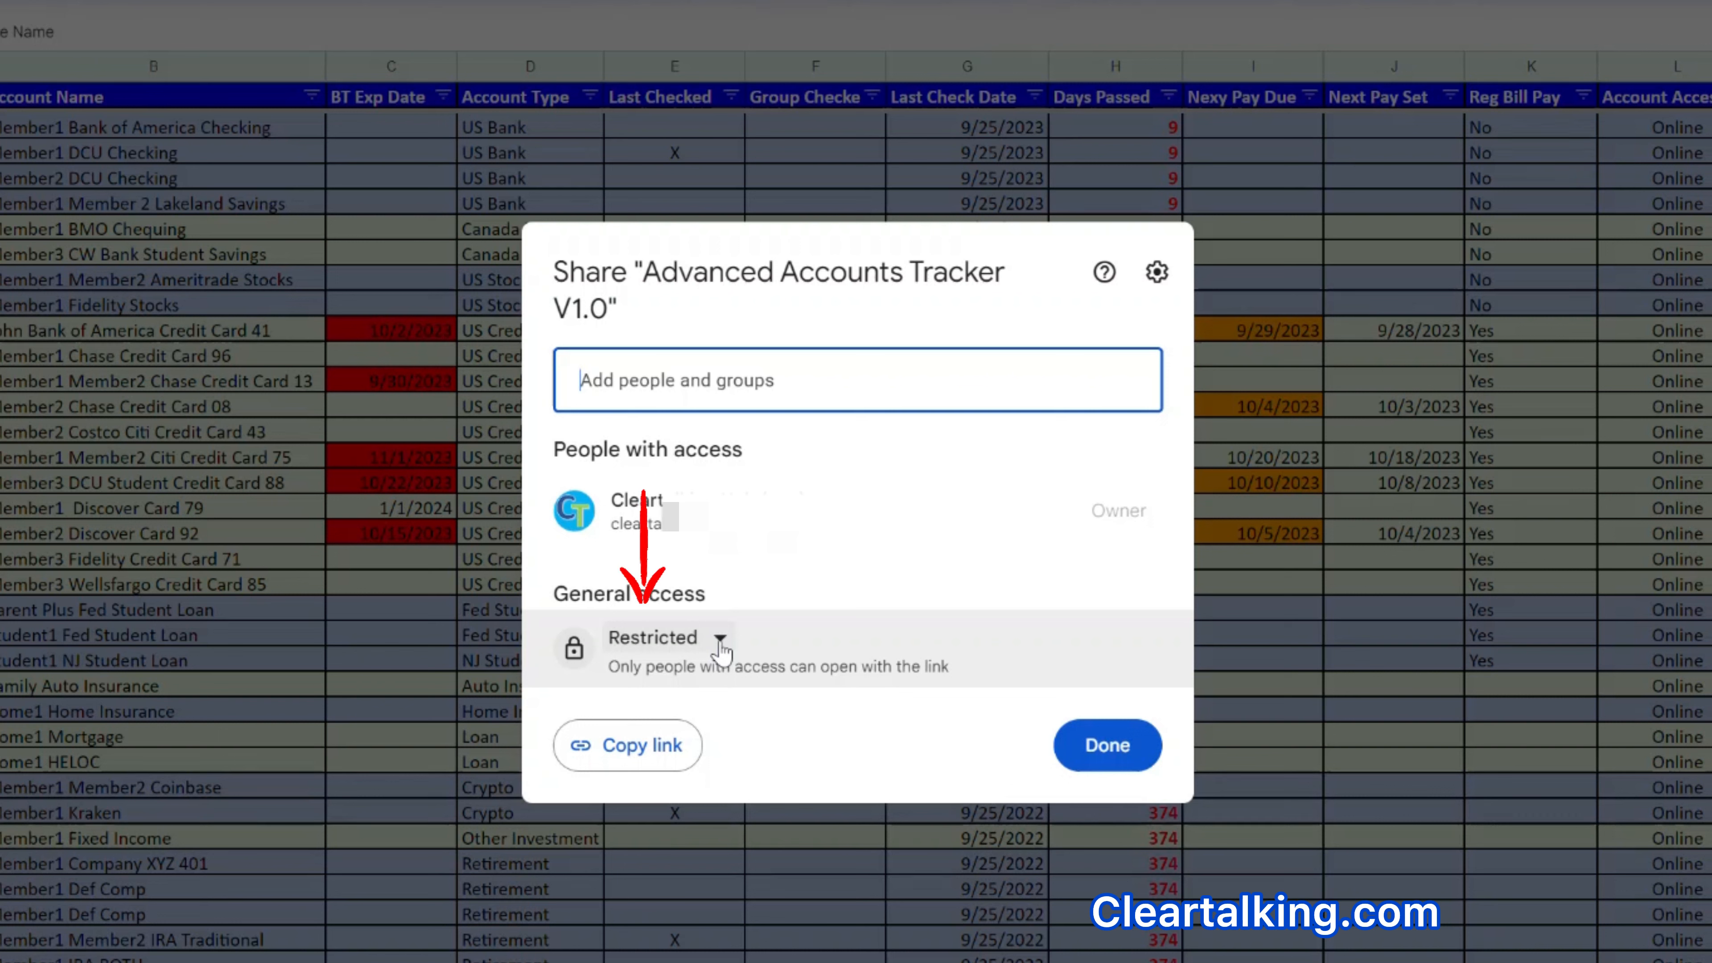
Set general access to Anyone with the link, check the Viewer role, copy the sharing link and finish sharing.
left_click(720, 644)
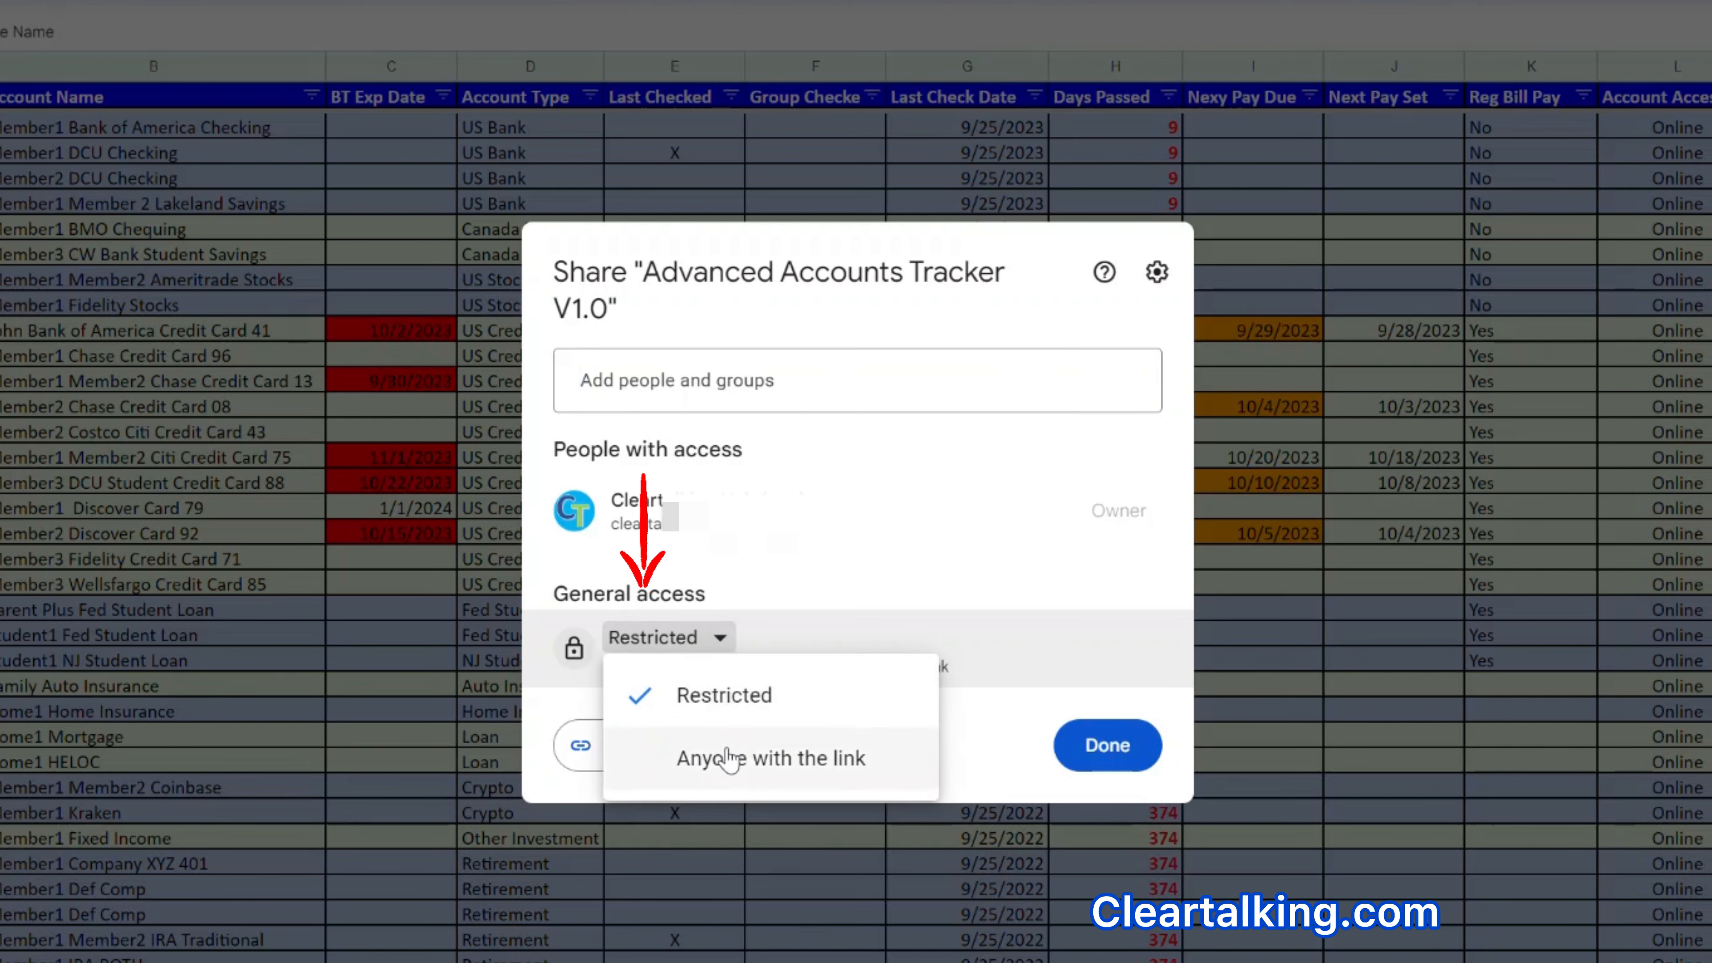
left_click(729, 766)
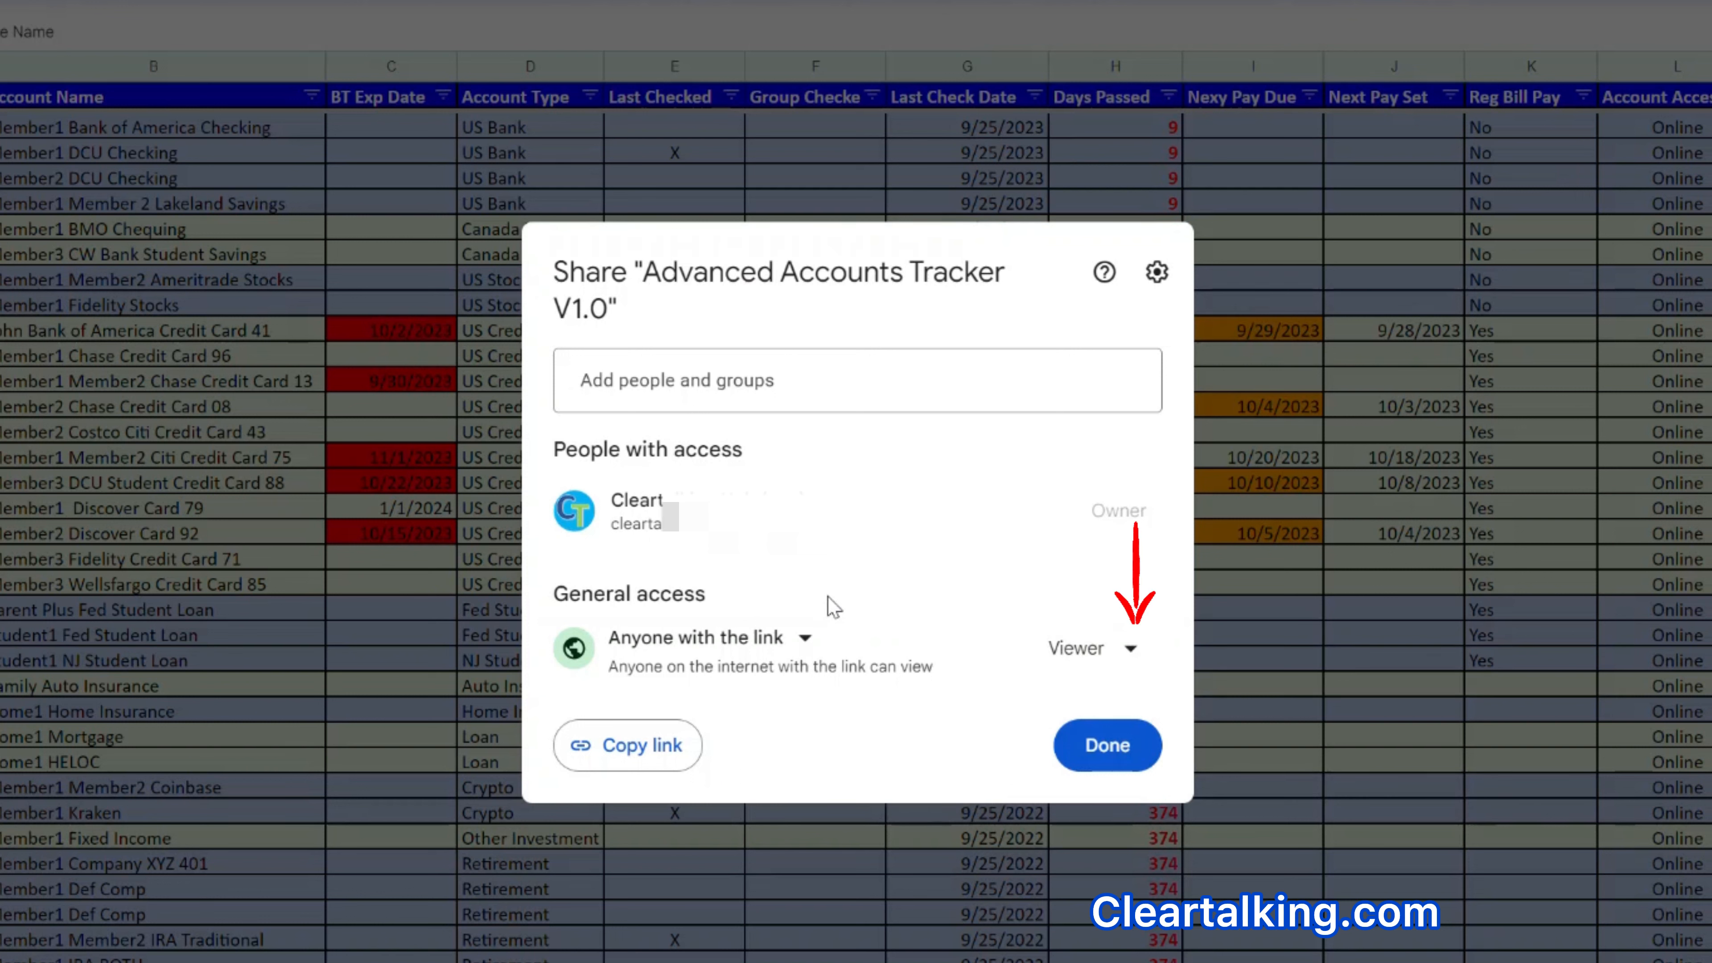
left_click(1132, 652)
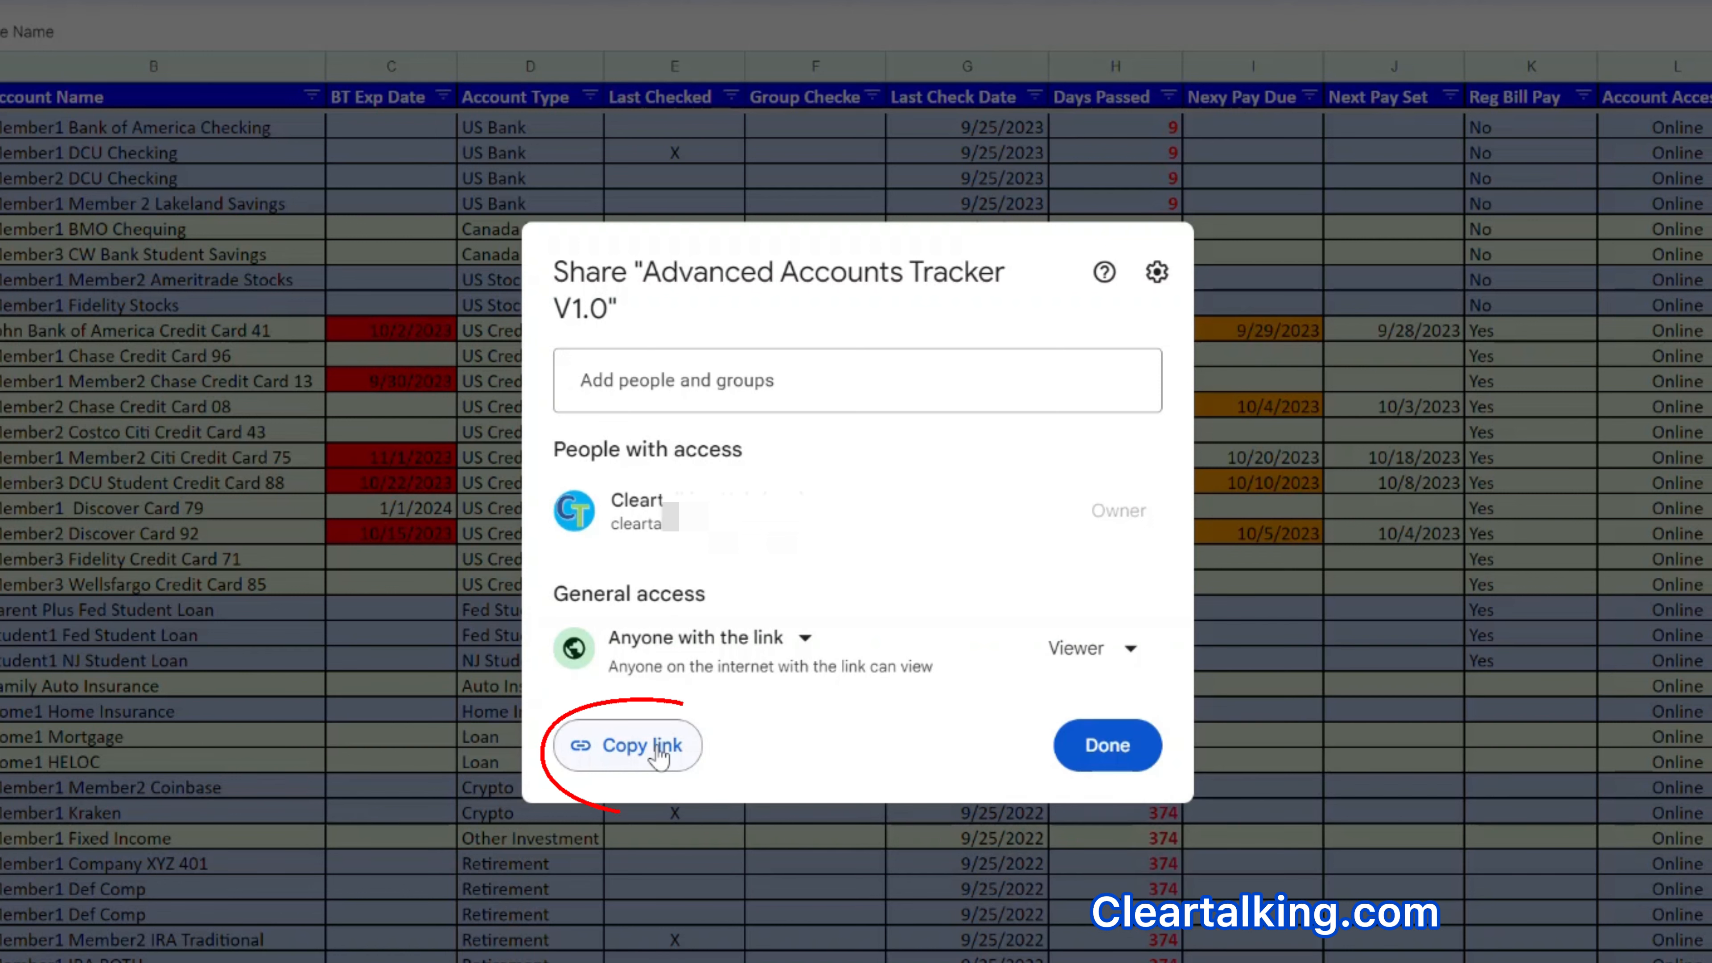
left_click(657, 755)
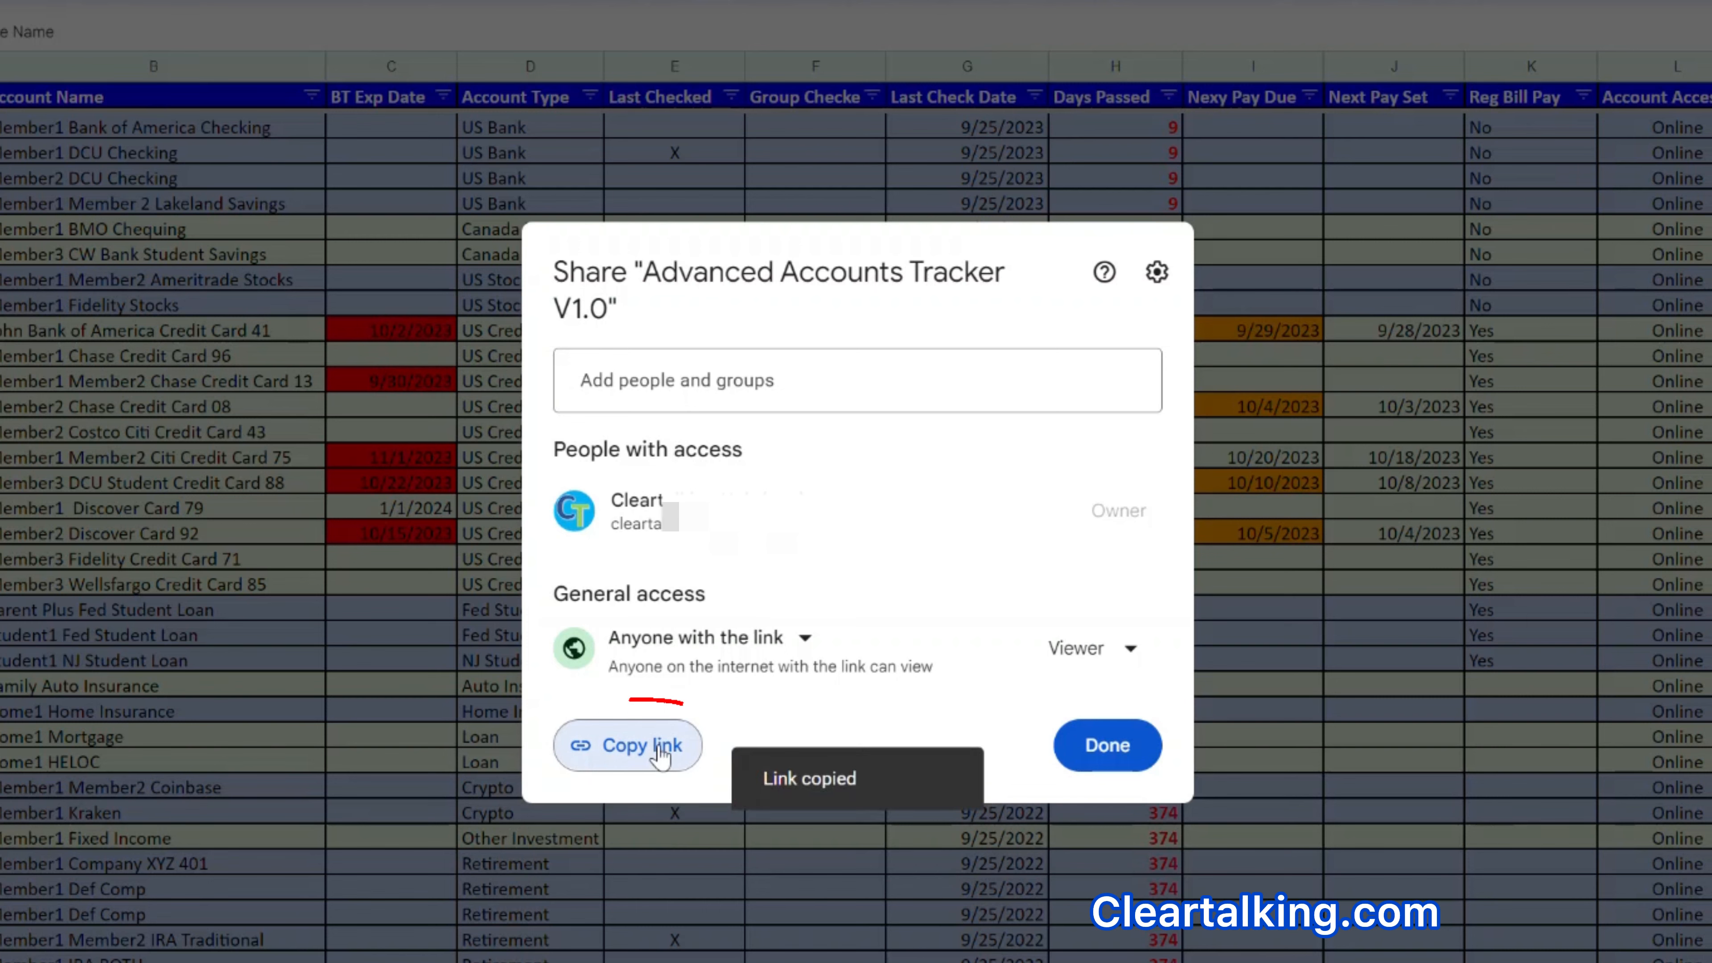
left_click(1107, 745)
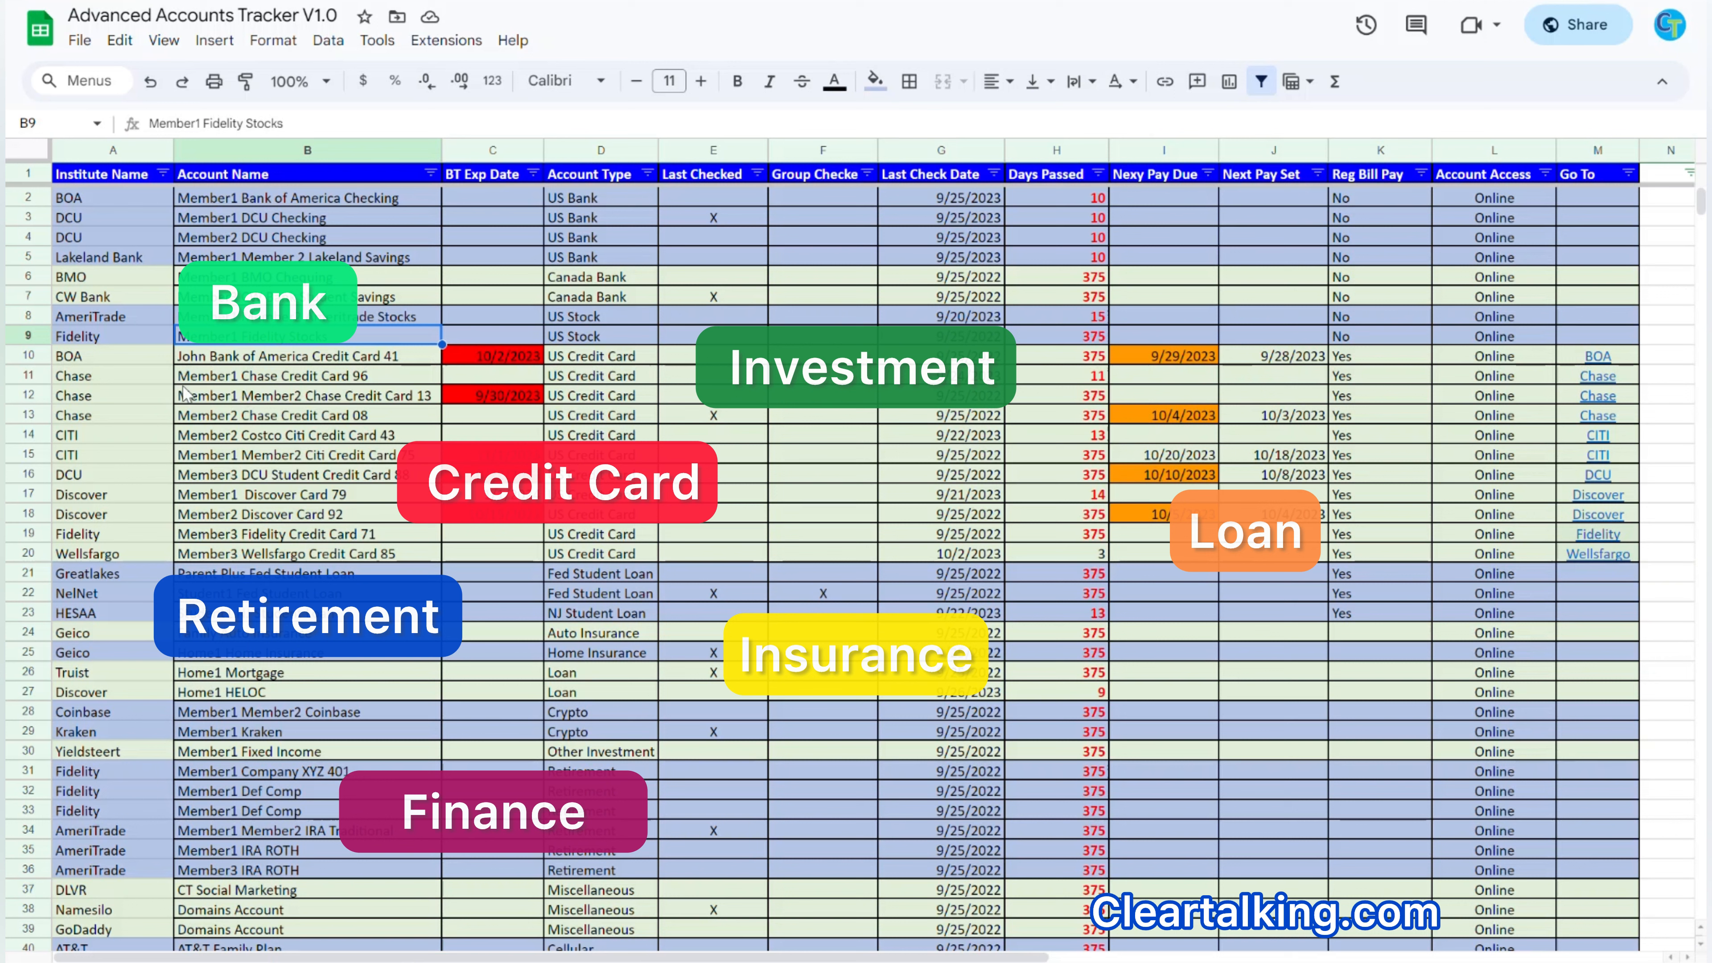
Select rows 10 to 20, the US Credit Card accounts.
left_click(39, 355)
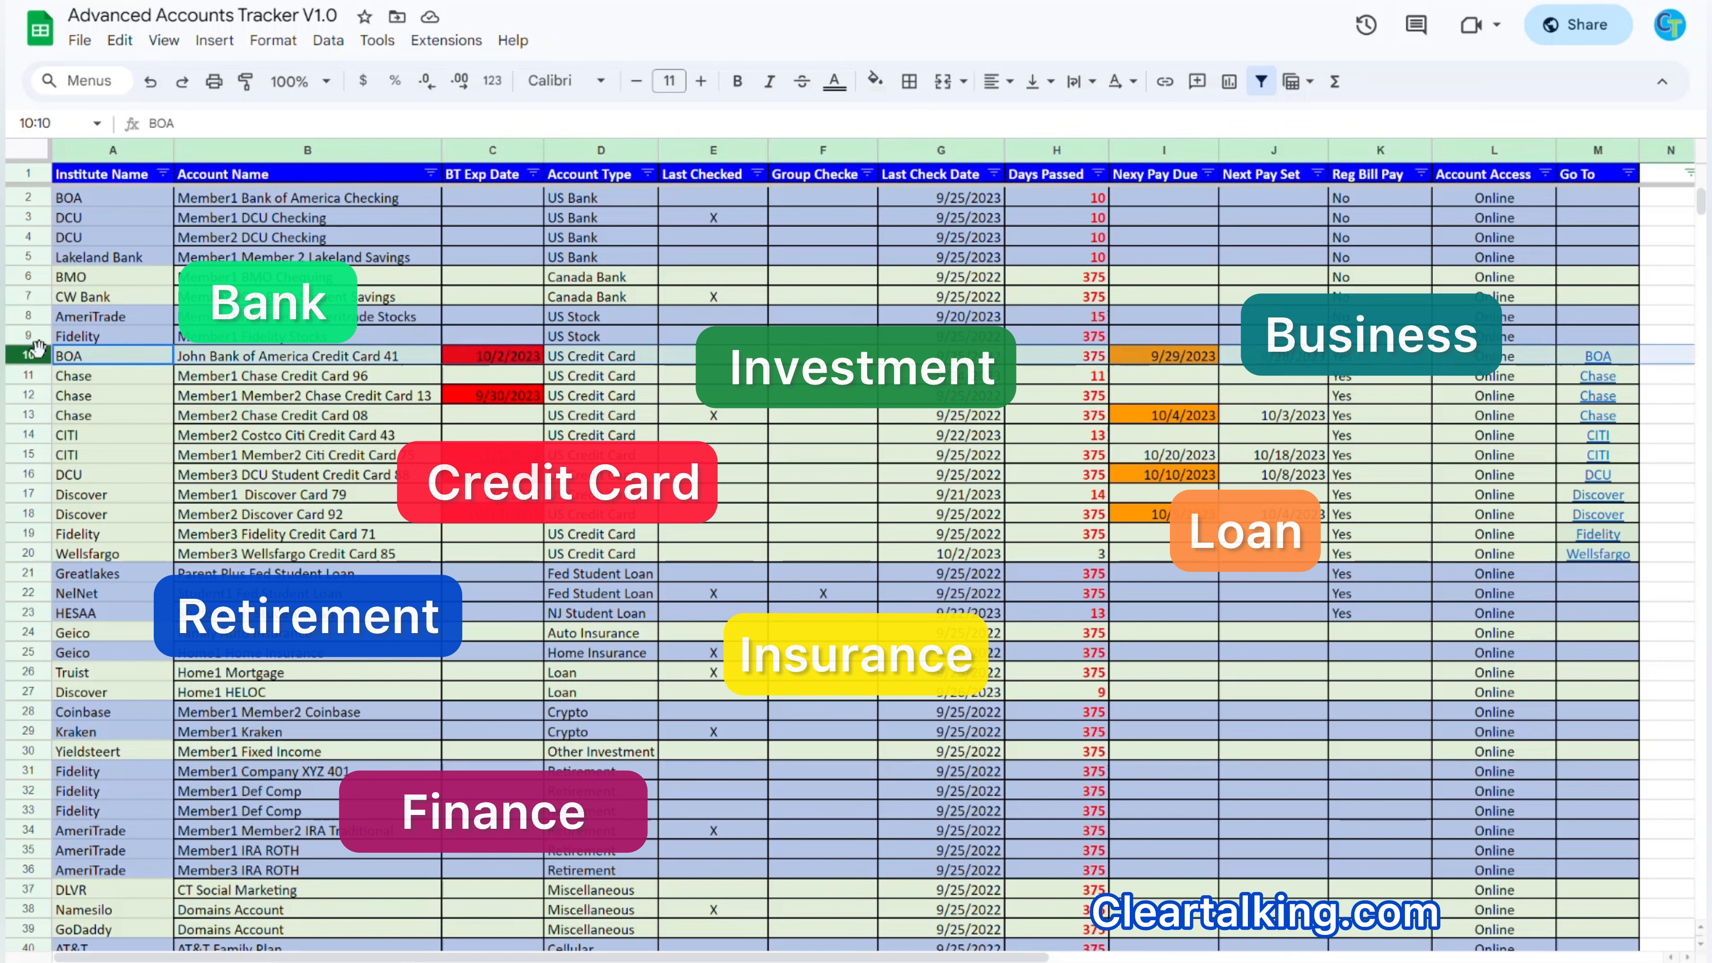
left_click(28, 553, "shift")
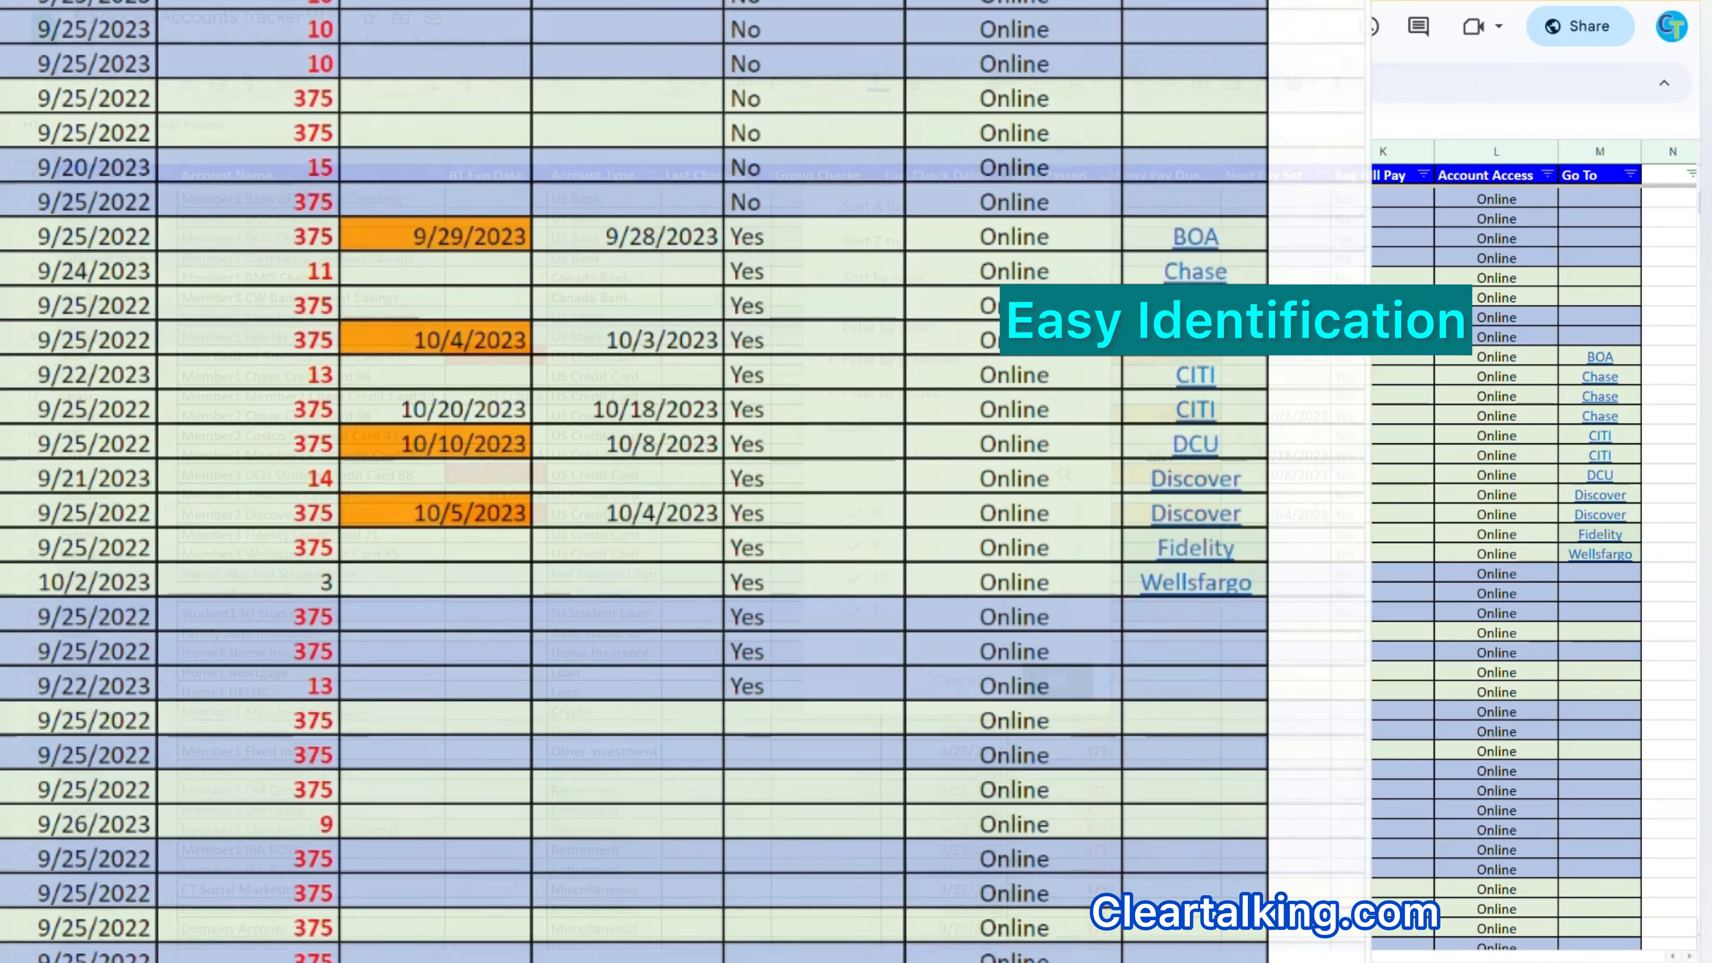
Filter the Days Passed column with the condition Is between 10 and 15.
left_click(1101, 175)
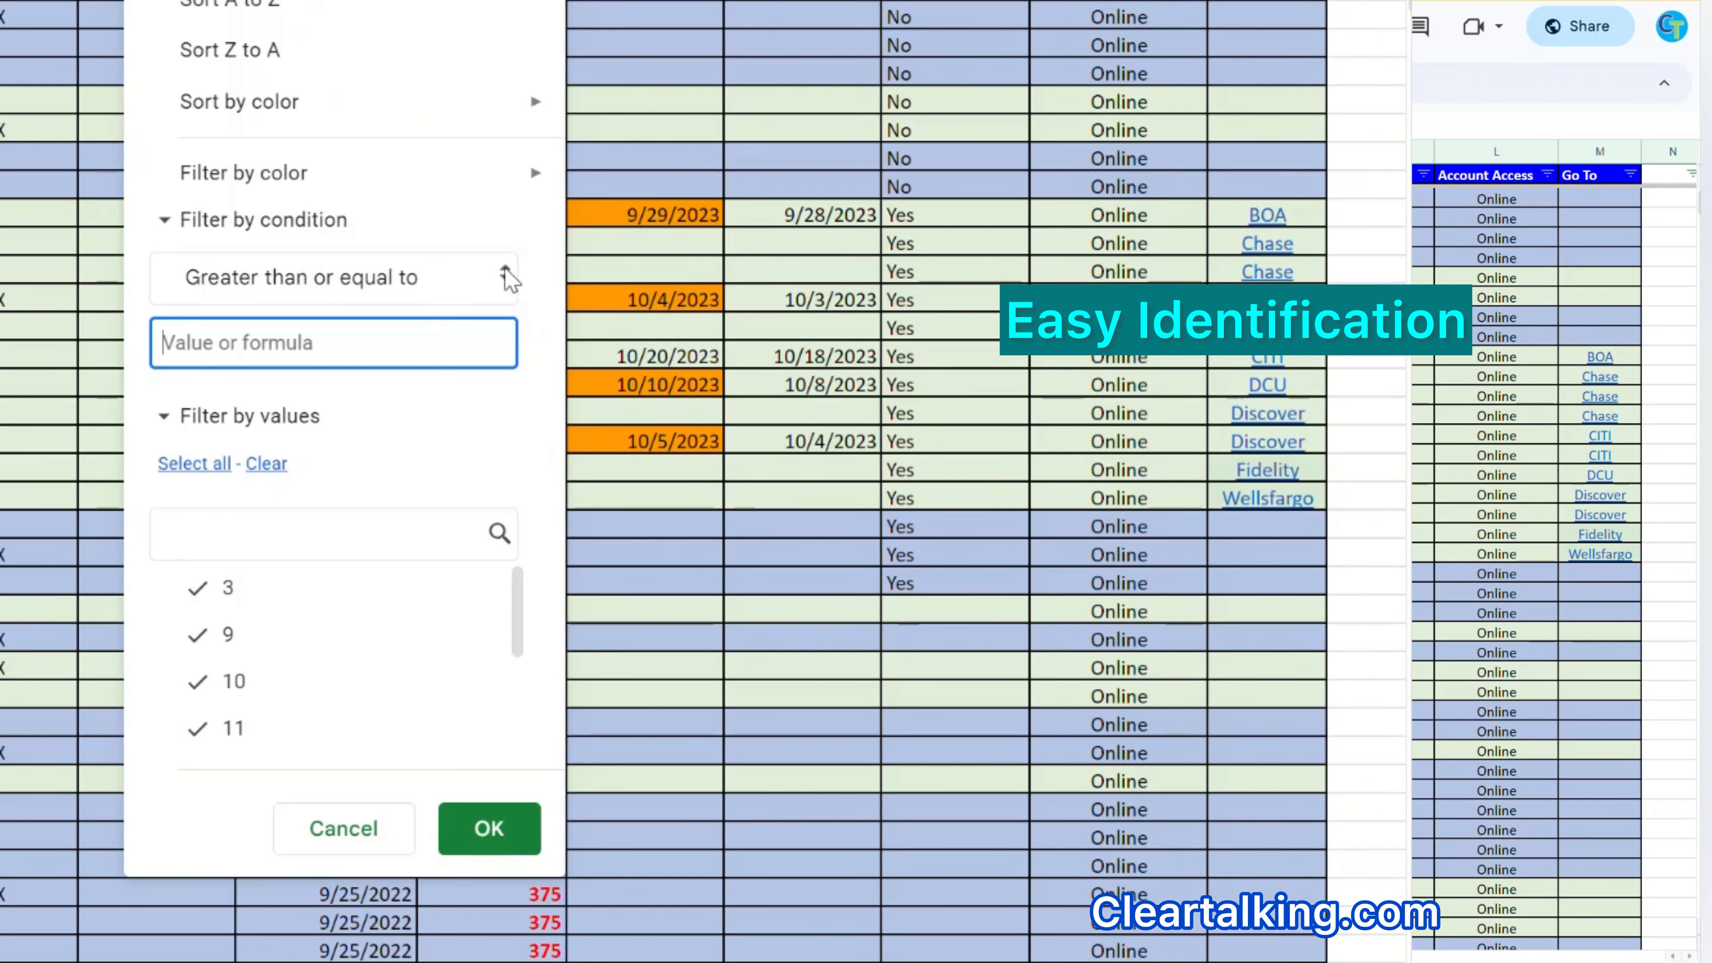
left_click(508, 278)
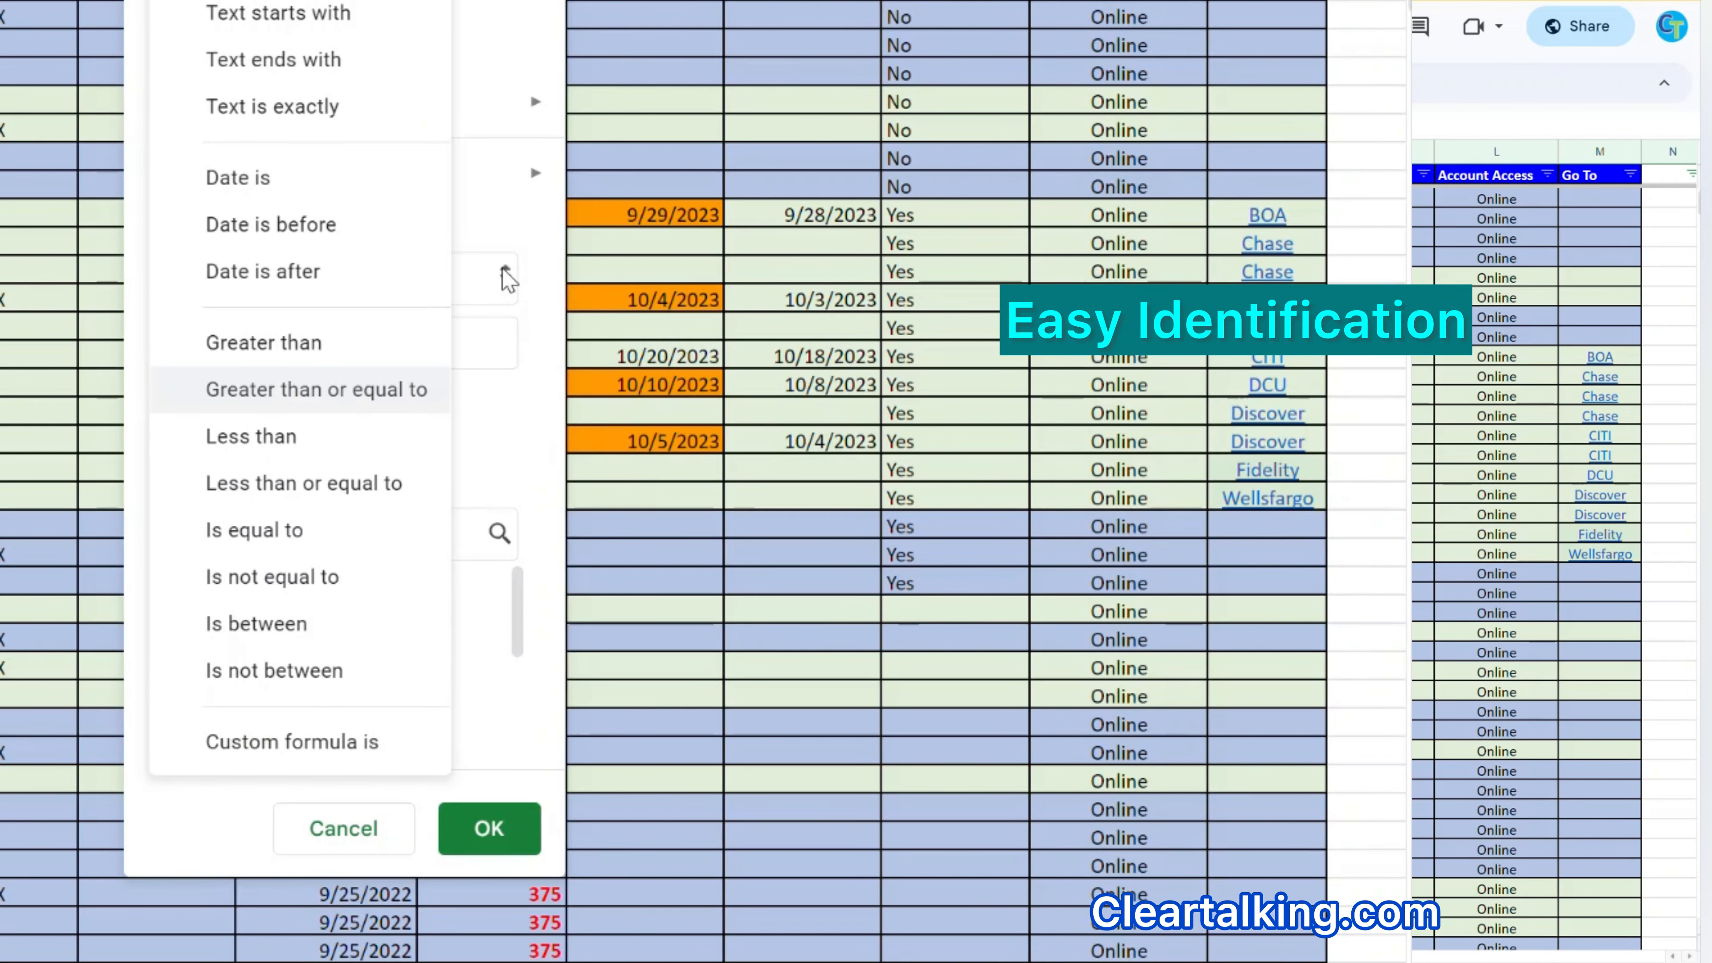
left_click(283, 626)
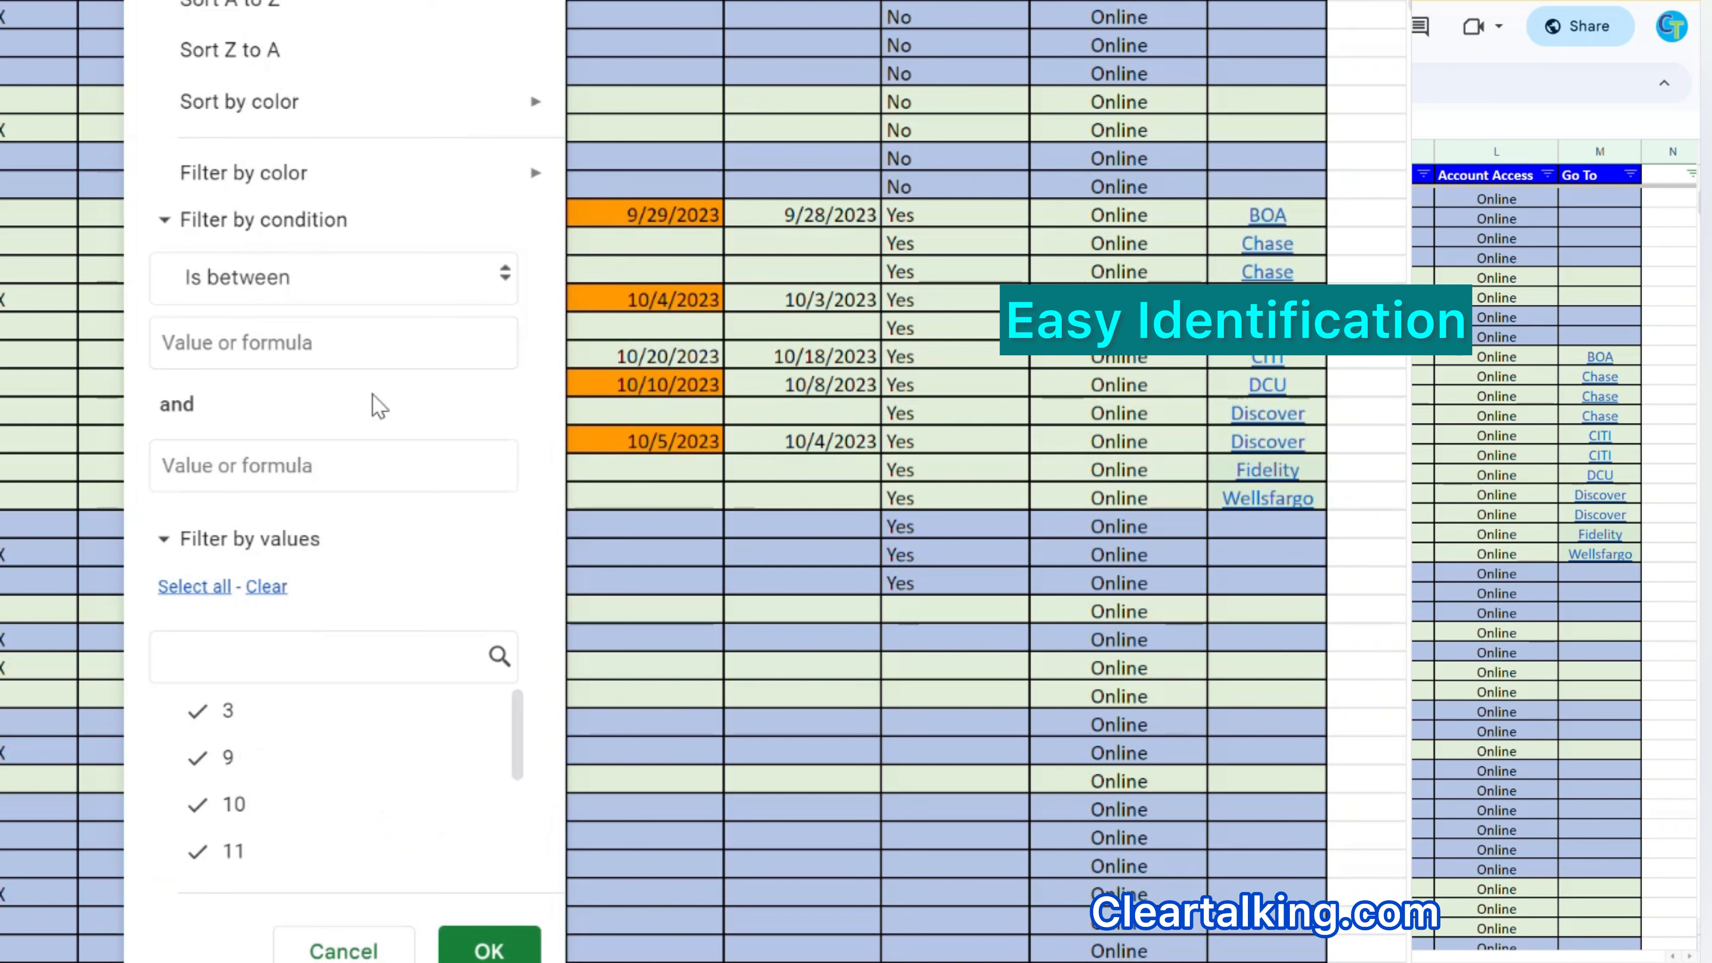
left_click(368, 342)
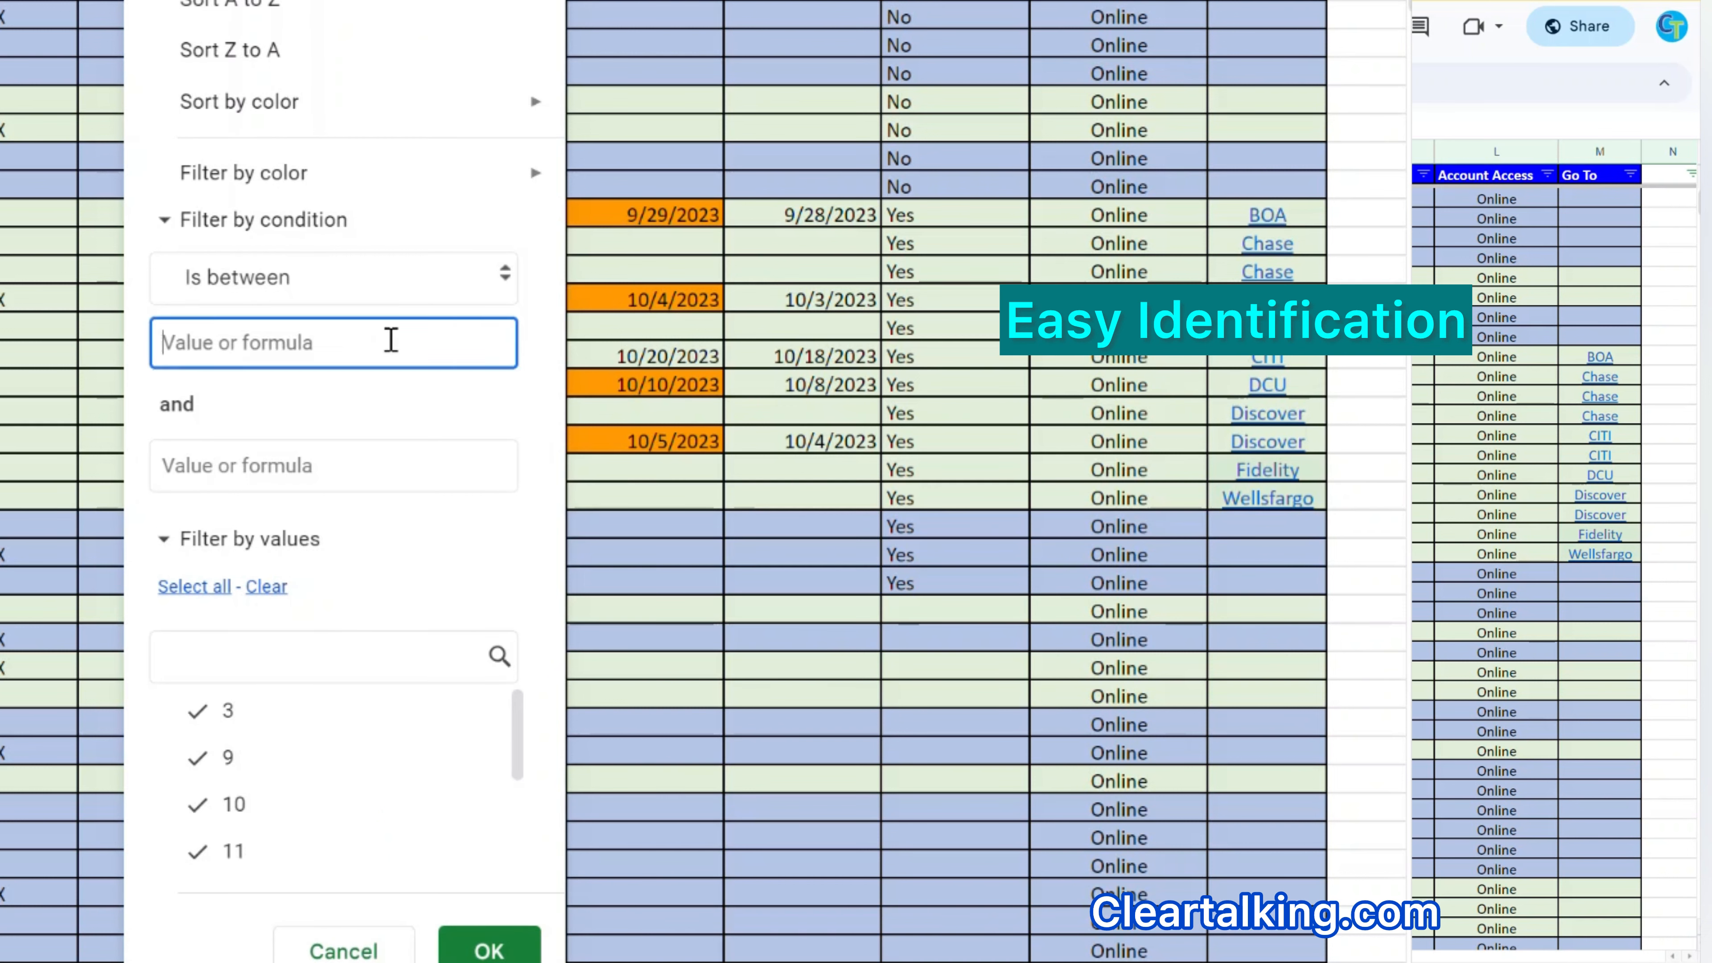
type("10")
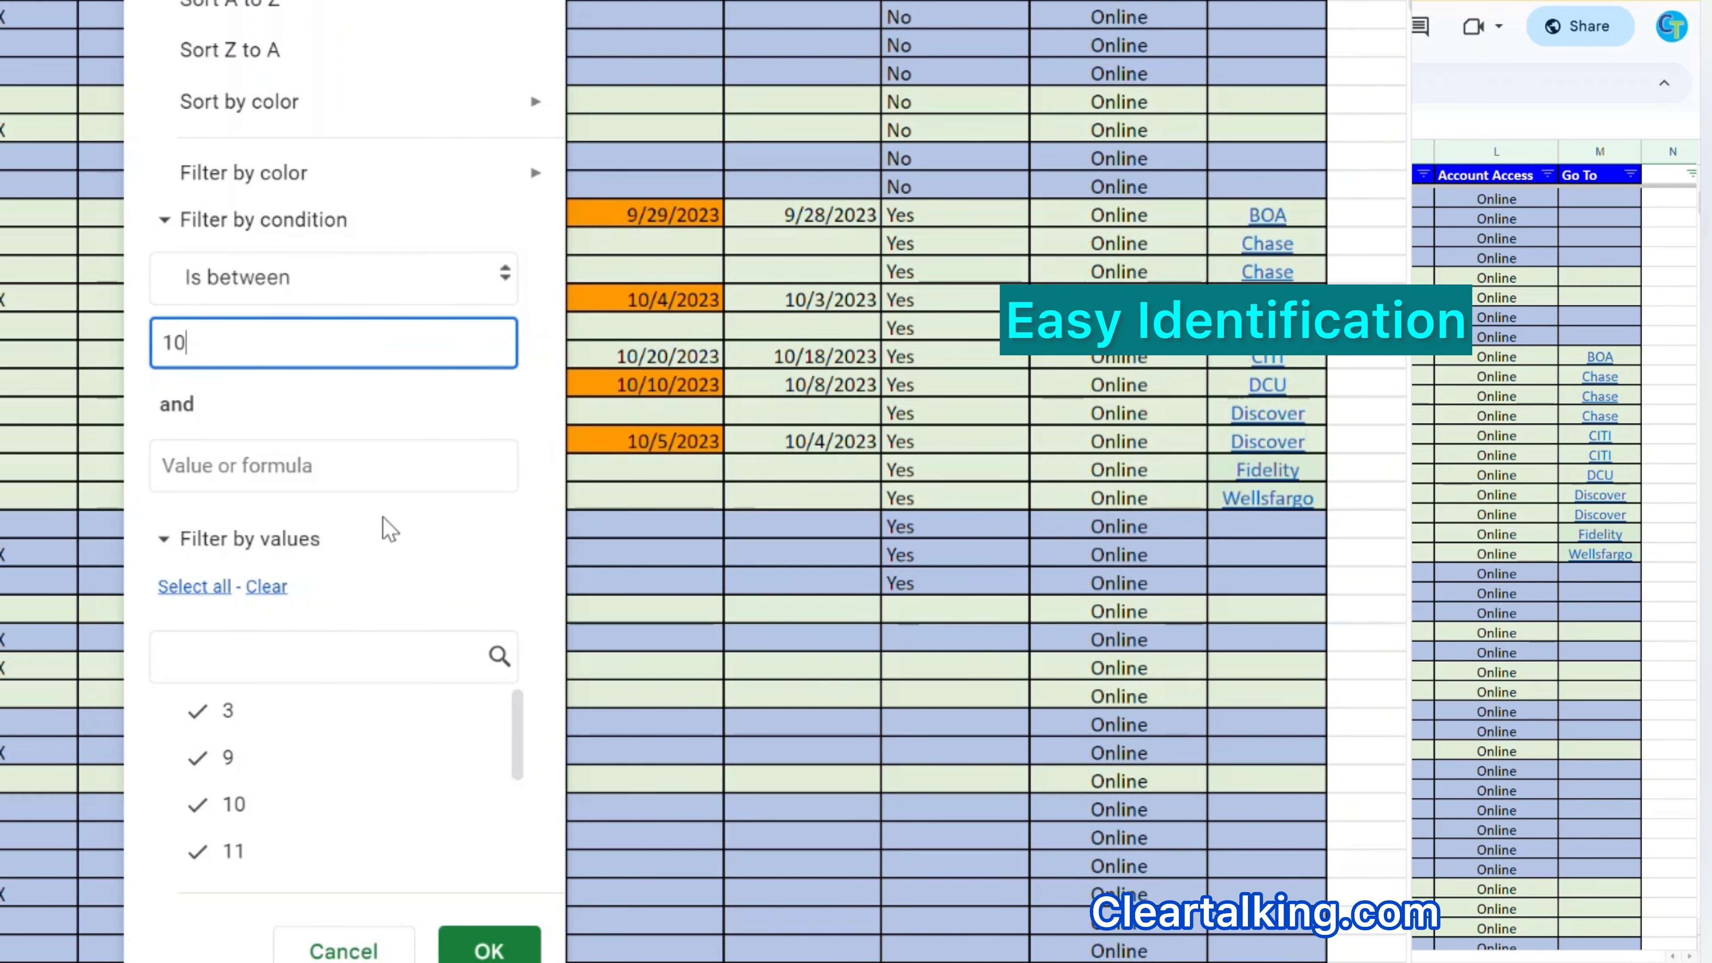
left_click(344, 453)
type("15")
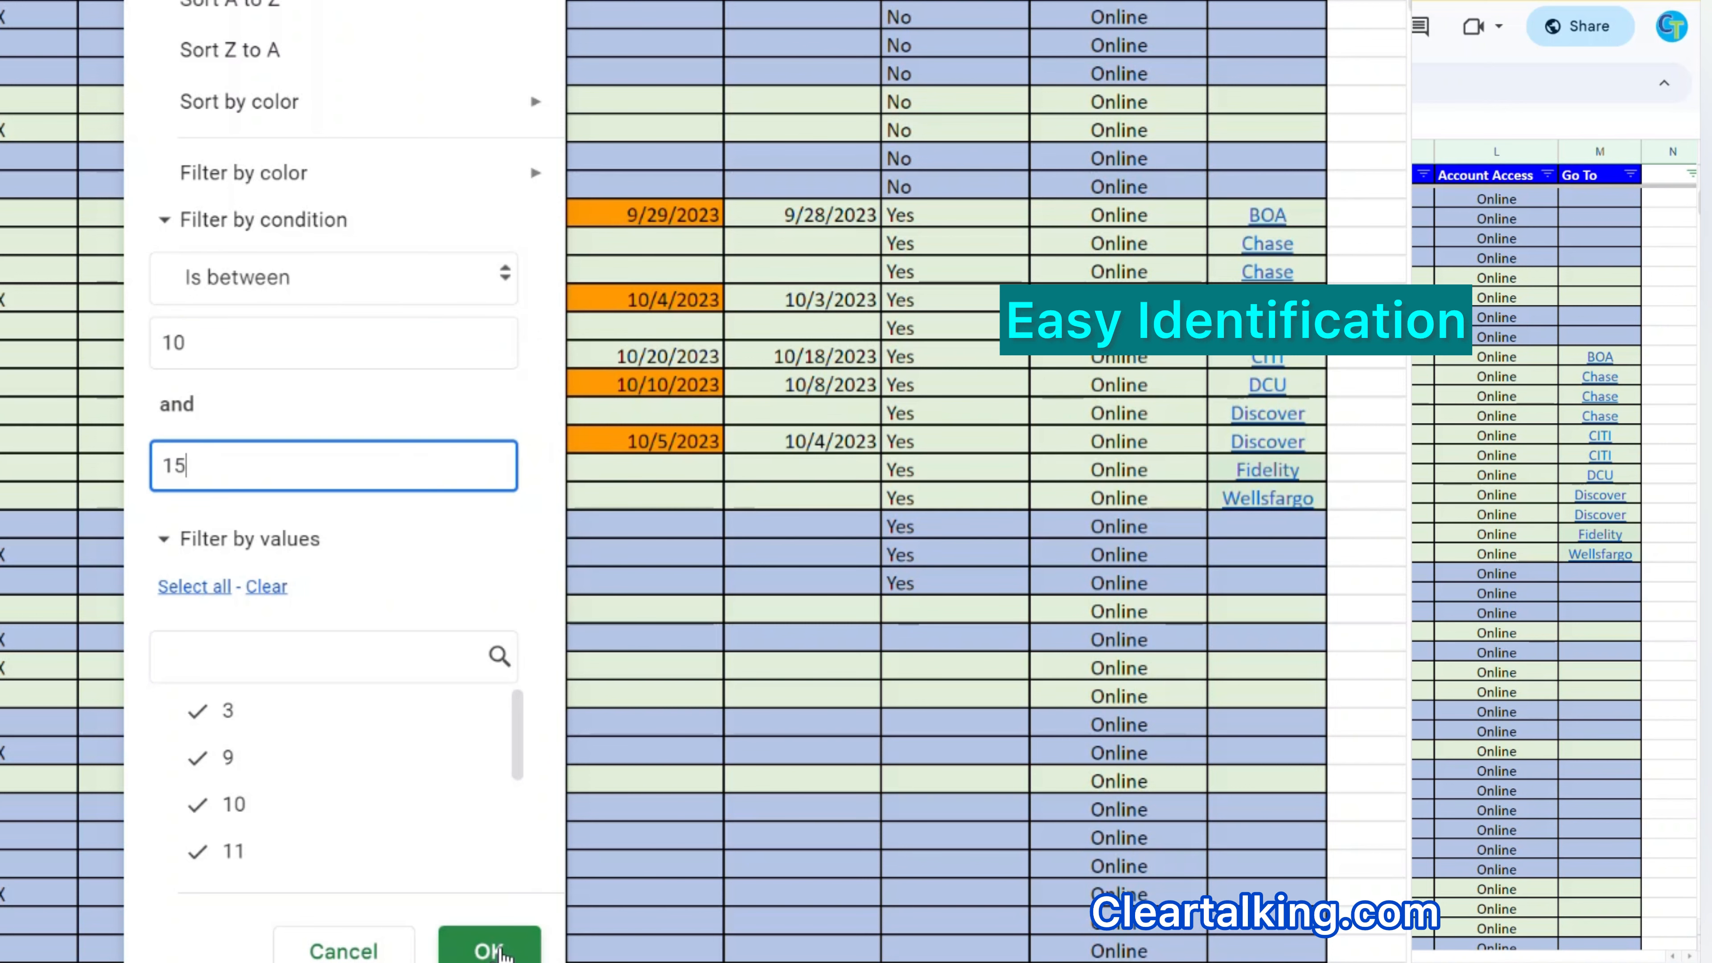
left_click(495, 947)
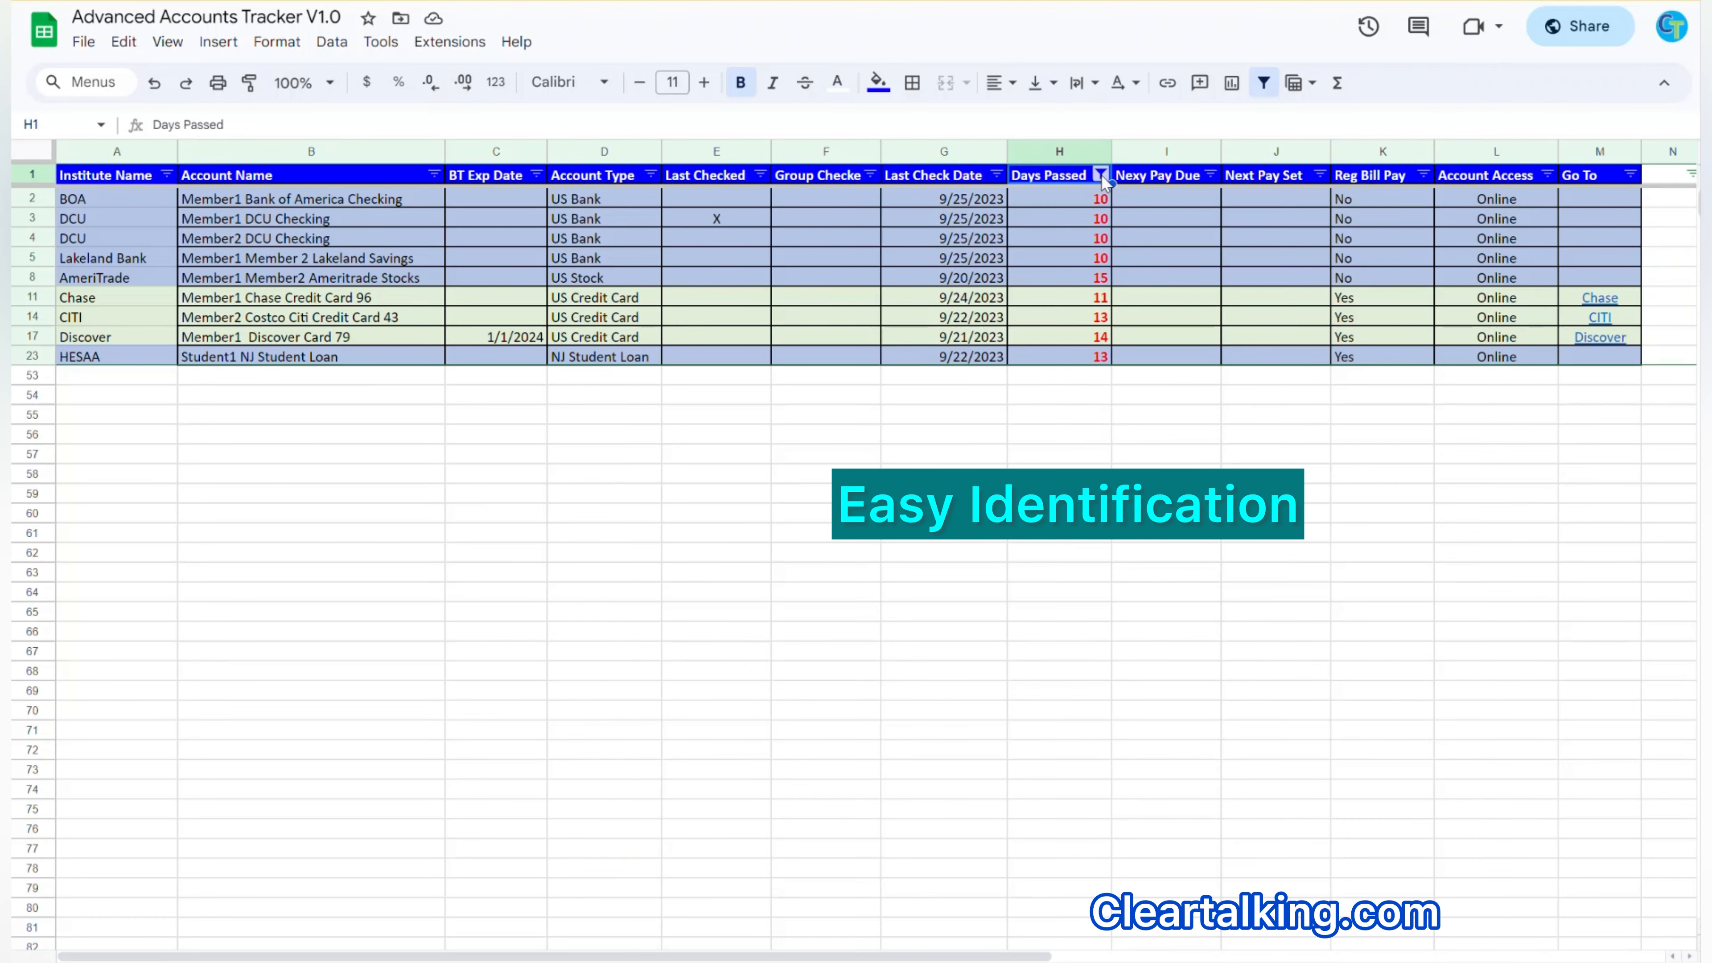
Replace the Days Passed condition with a filter on only the value 15, and restore all rows by selecting every value.
left_click(1249, 206)
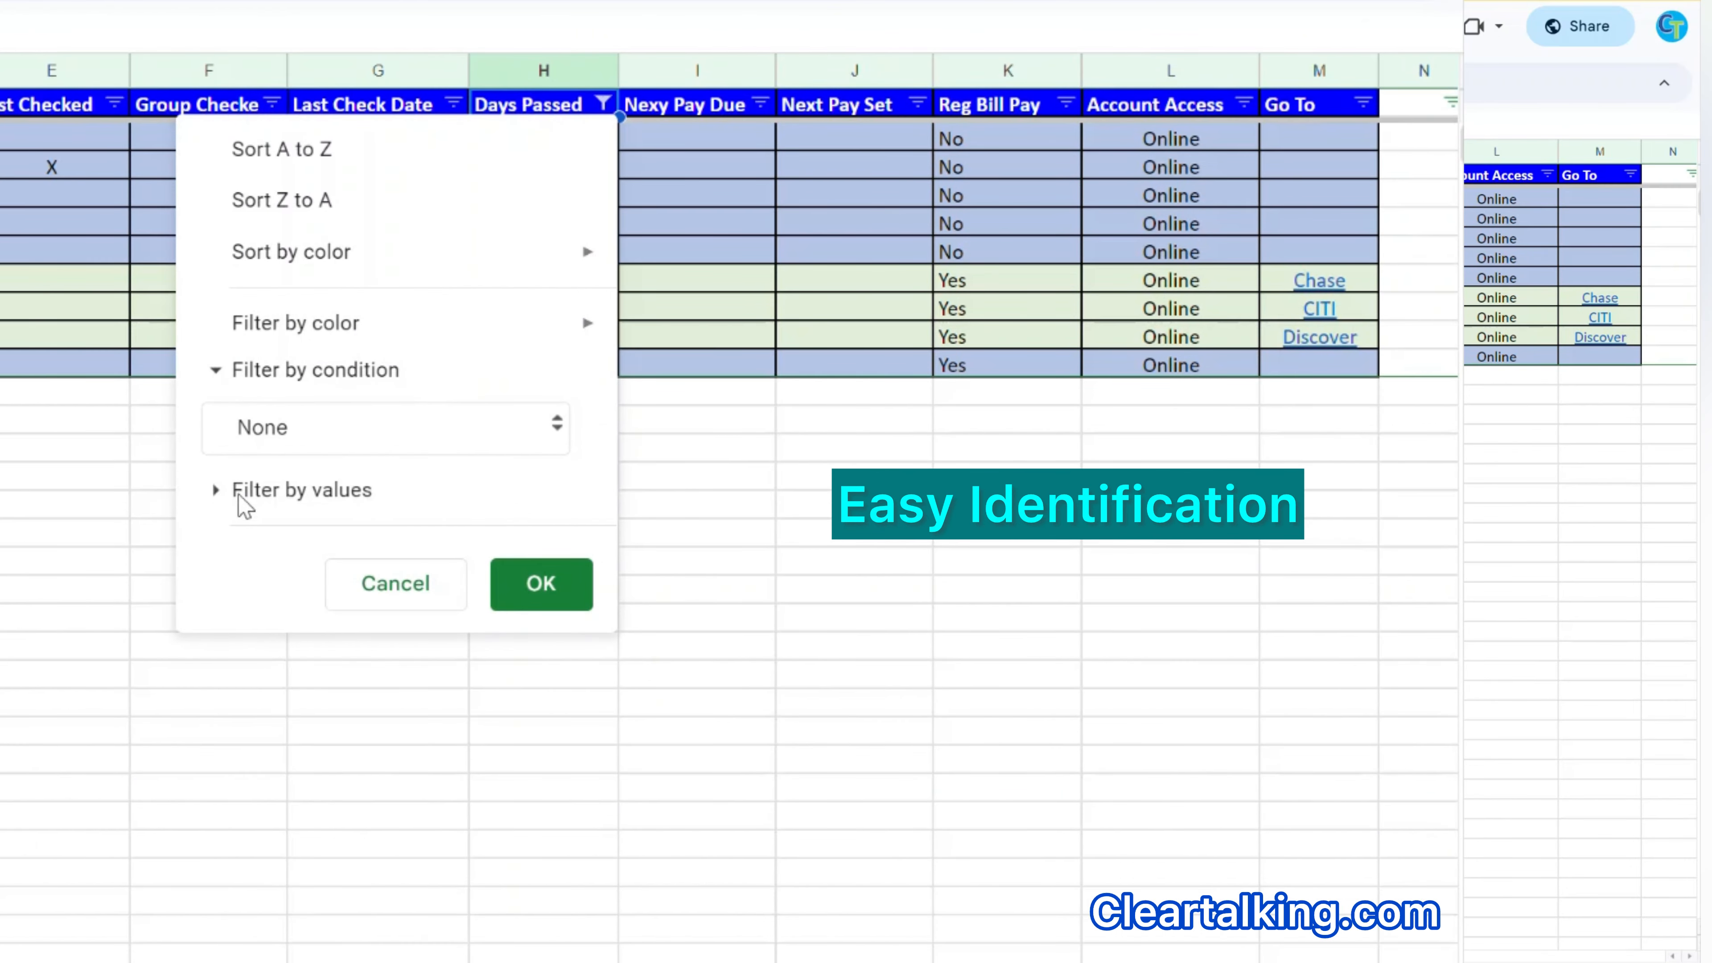
left_click(229, 491)
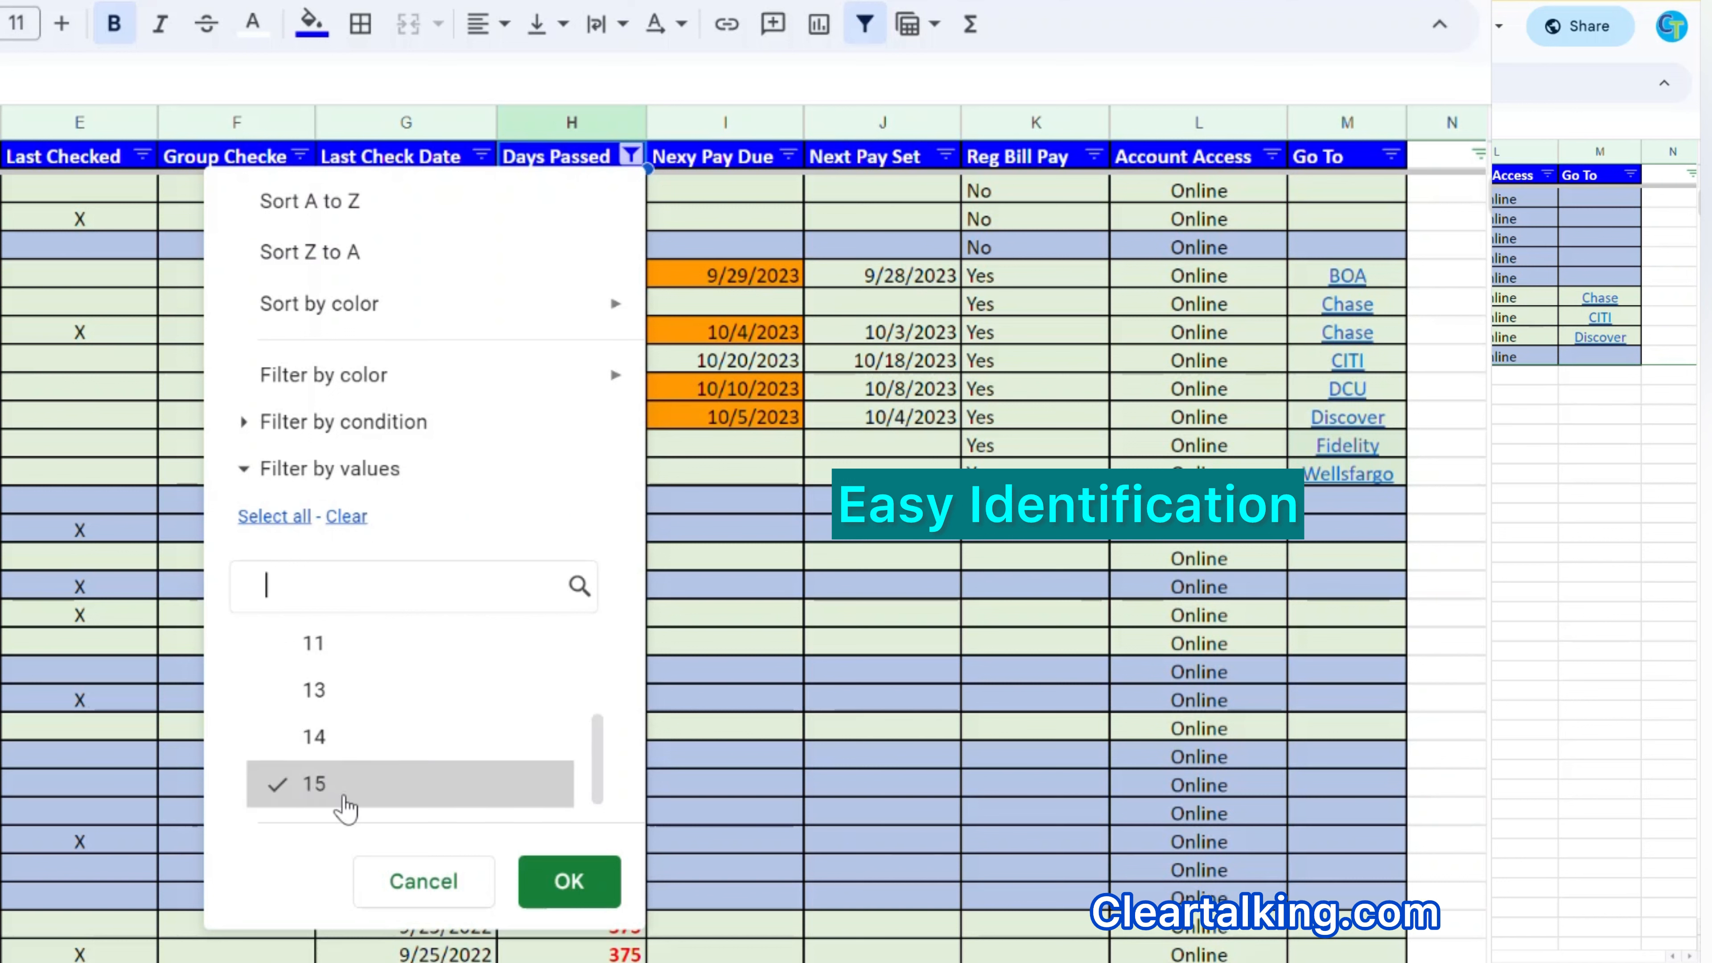
left_click(565, 881)
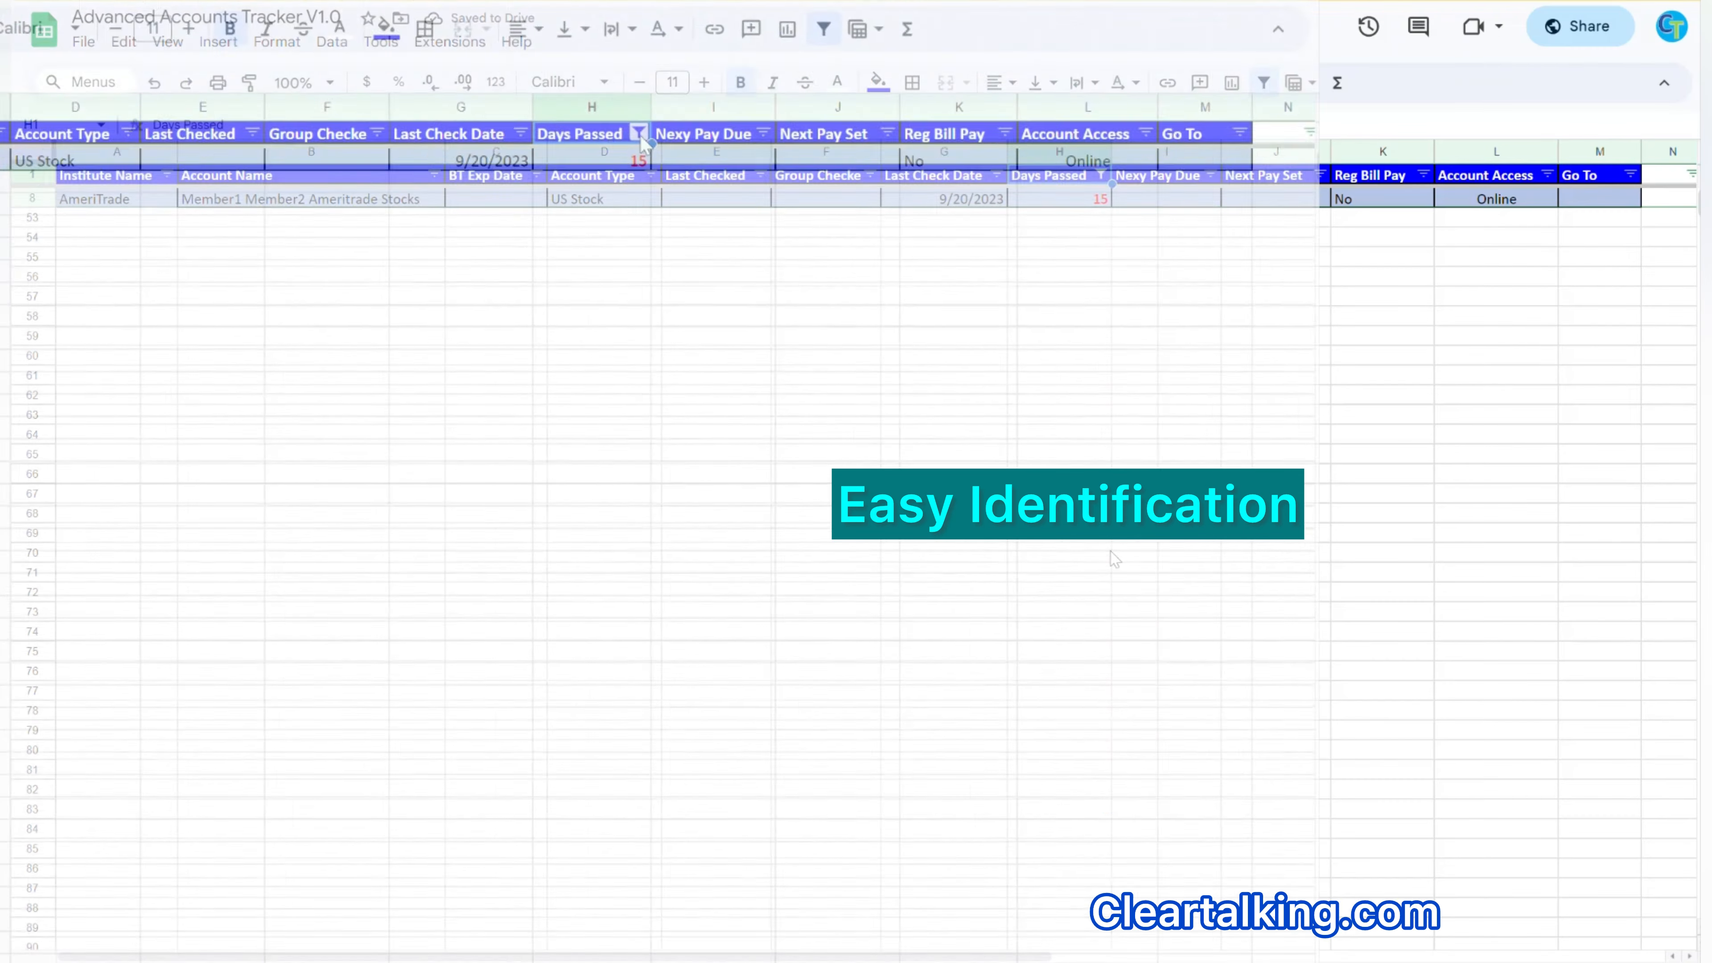
left_click(1476, 236)
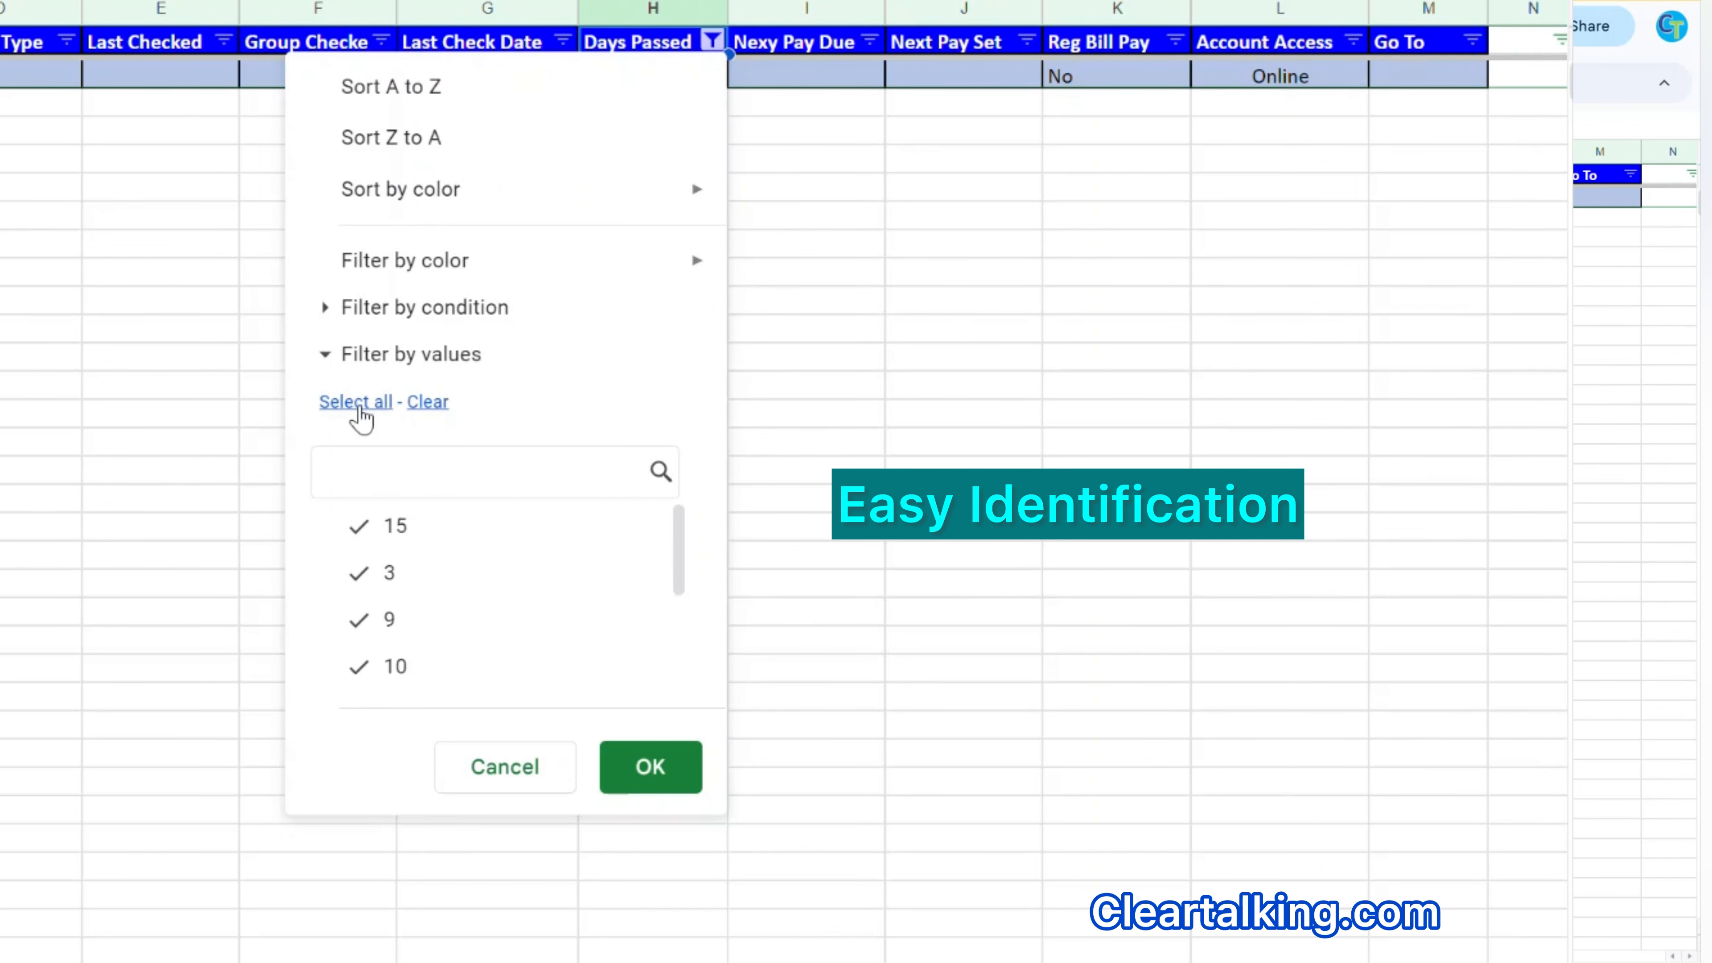
left_click(651, 768)
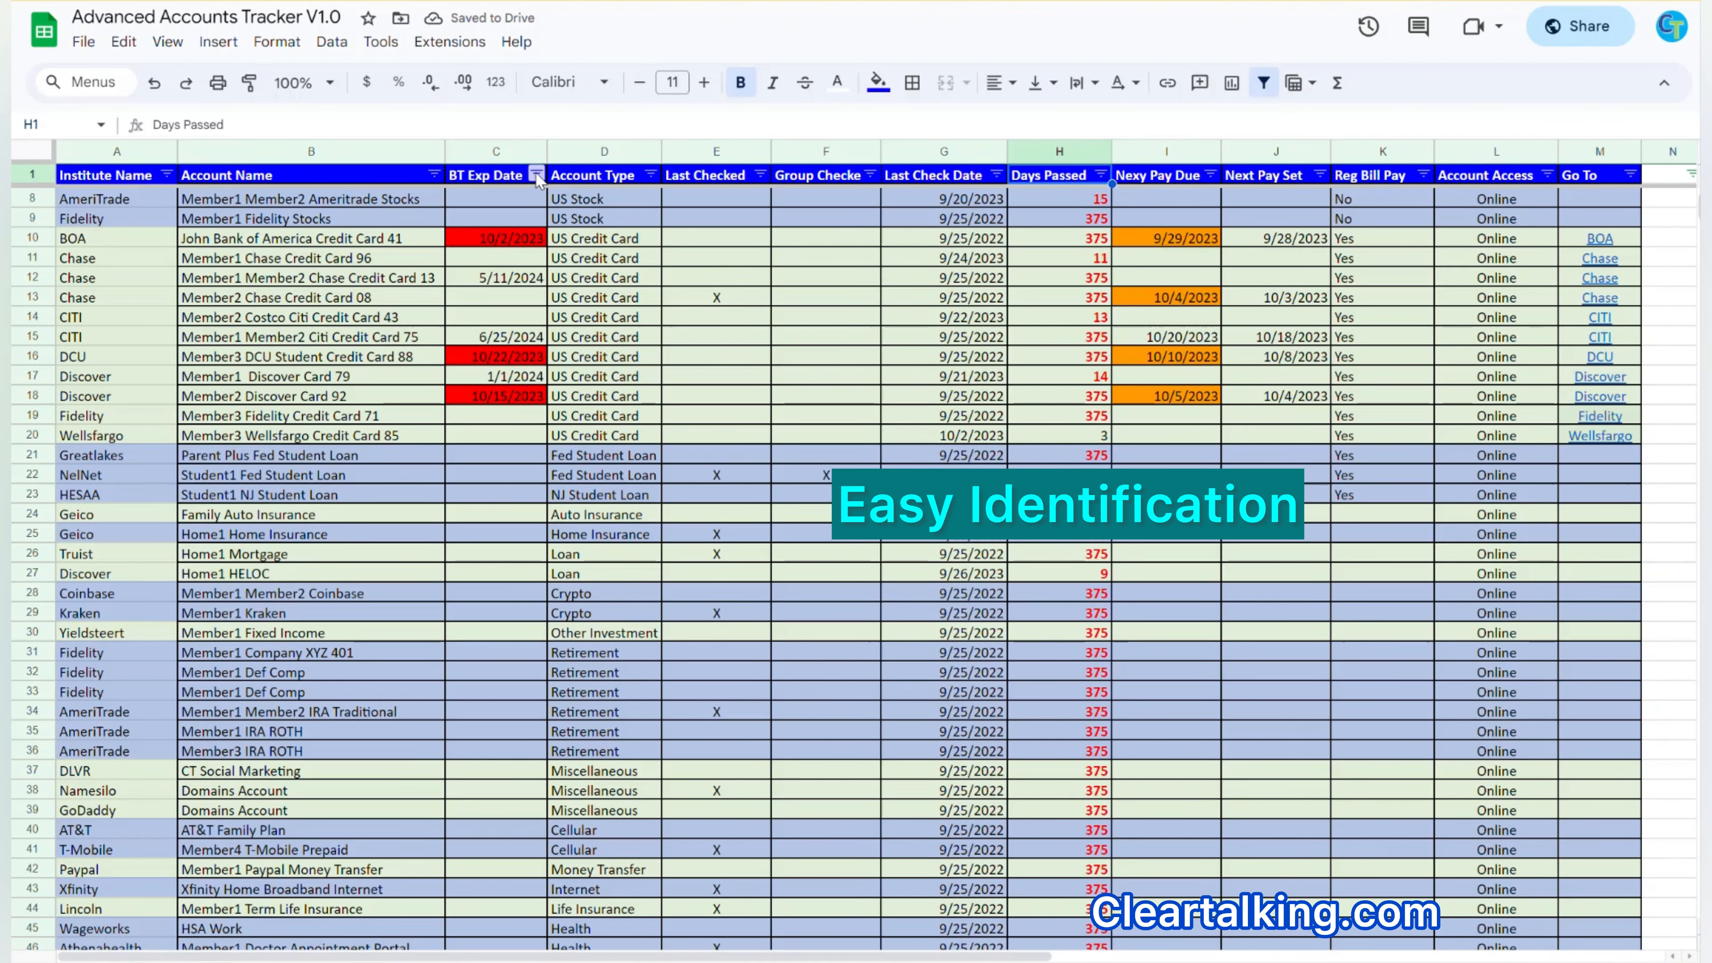
Filter the BT Exp Date column by the red fill color.
left_click(538, 176)
mouse_move(657, 318)
mouse_move(1183, 361)
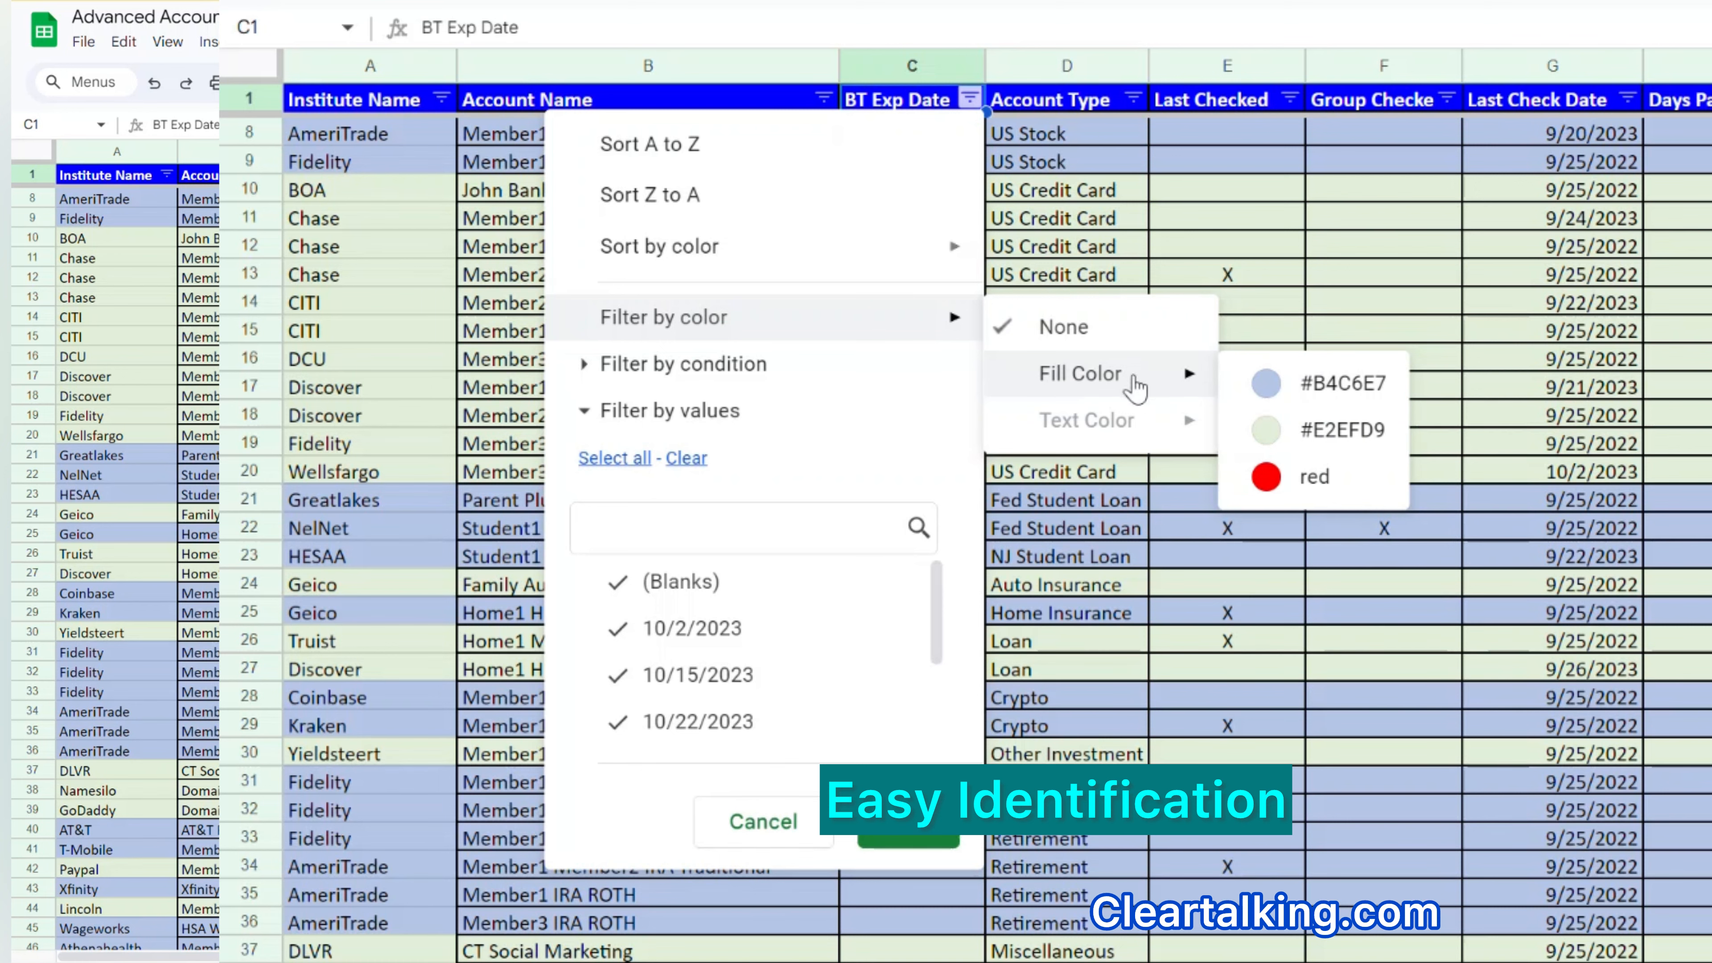
left_click(1277, 480)
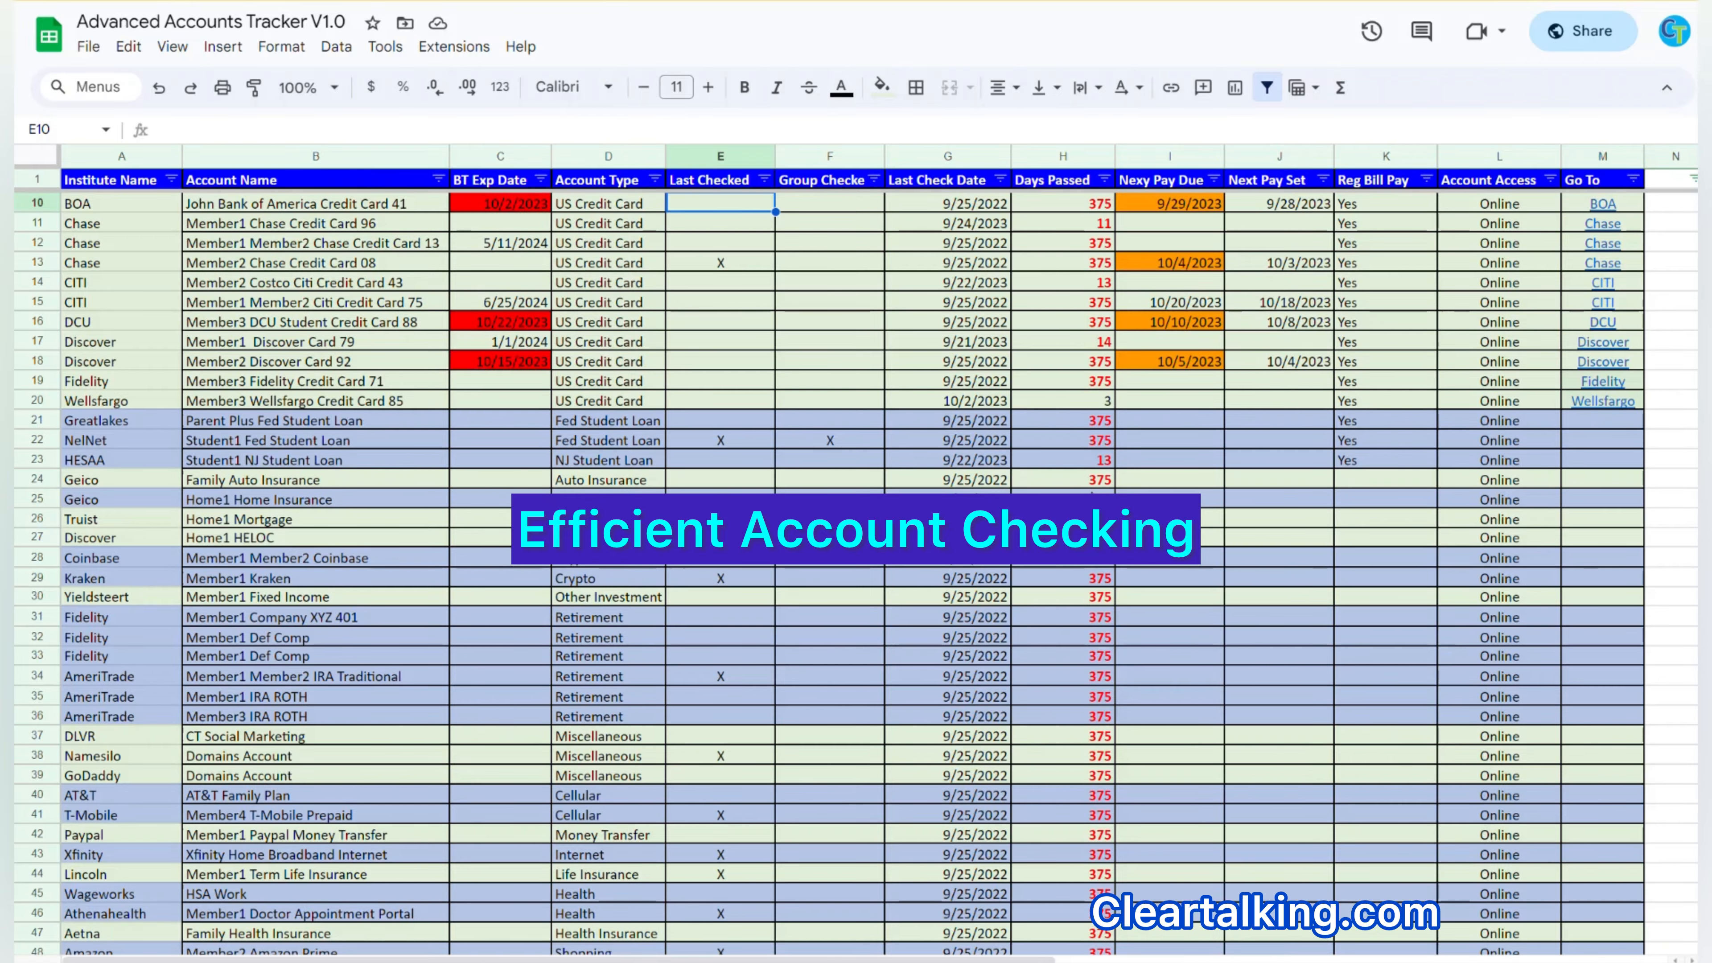
Filter the Reg Bill Pay column to show only the accounts marked Yes.
left_click(1093, 498, "shift")
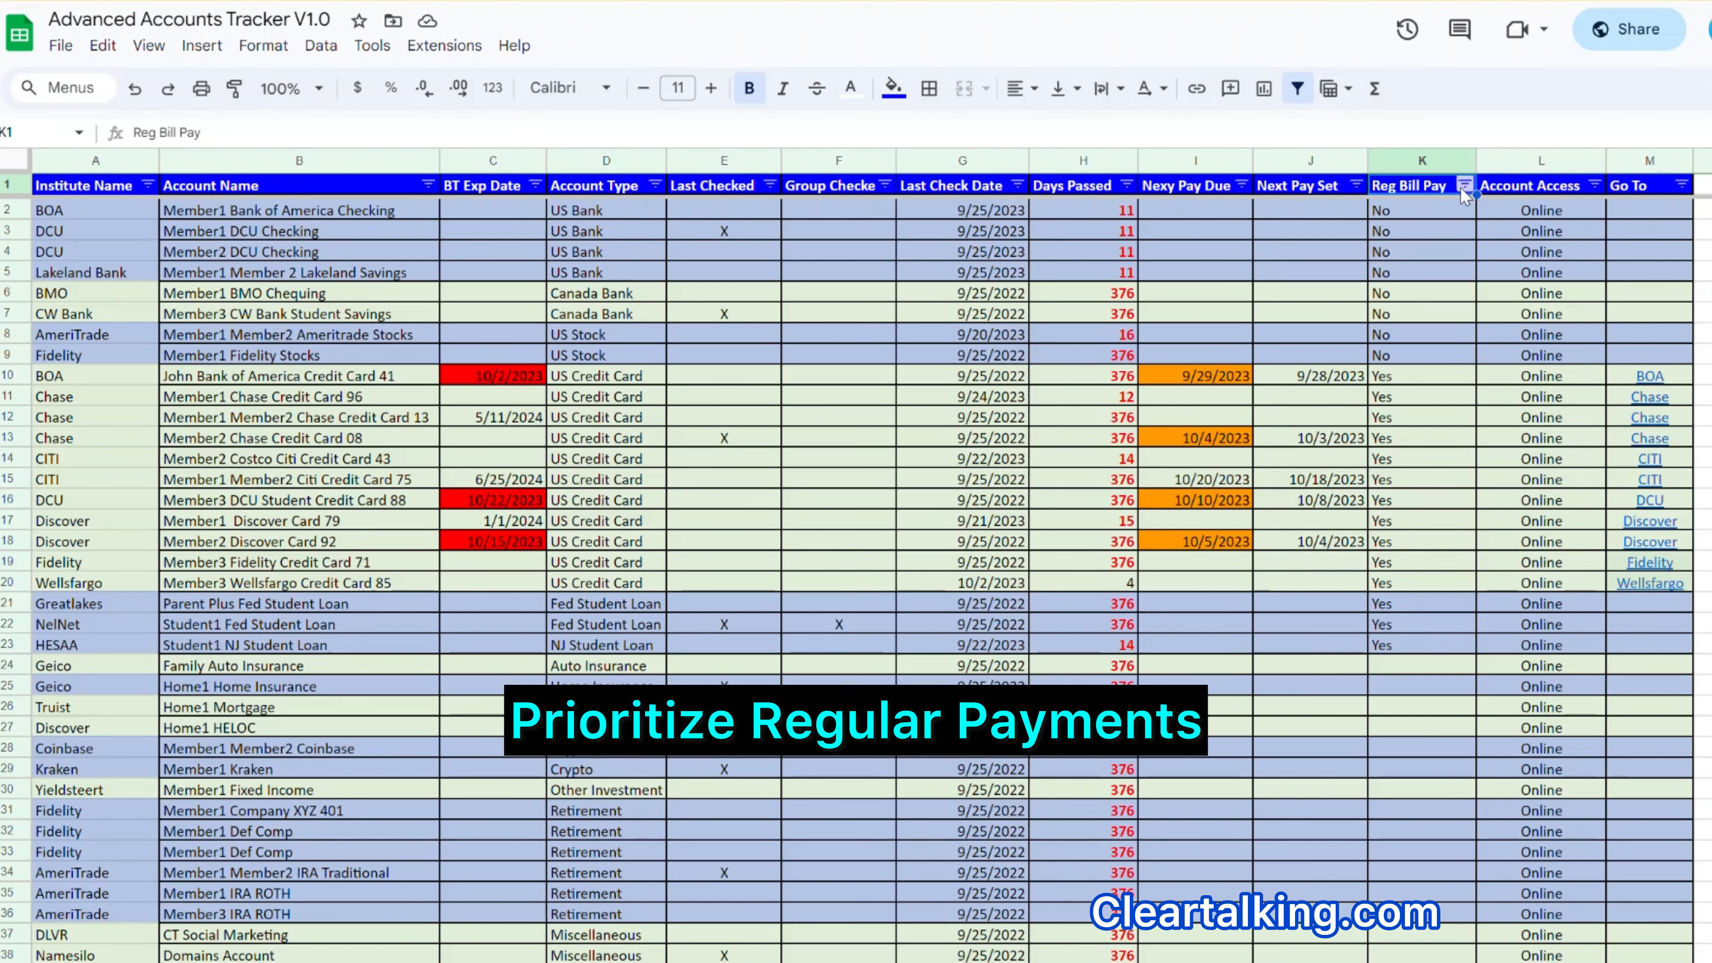
left_click(1462, 186)
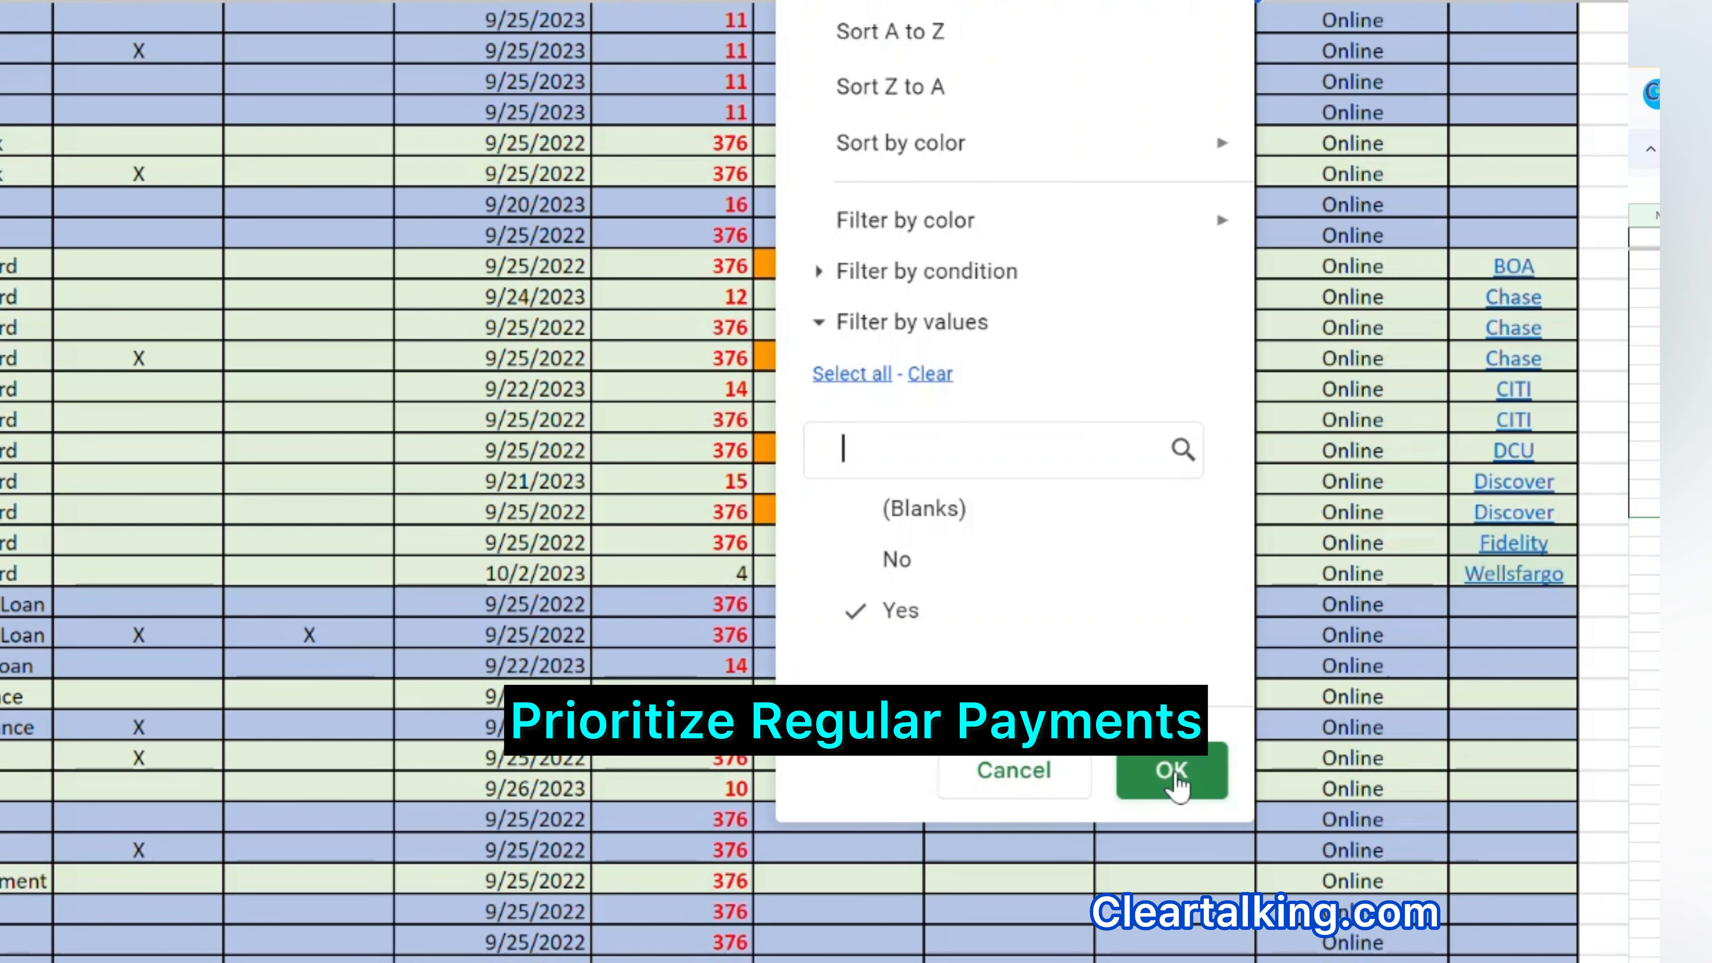
left_click(1173, 775)
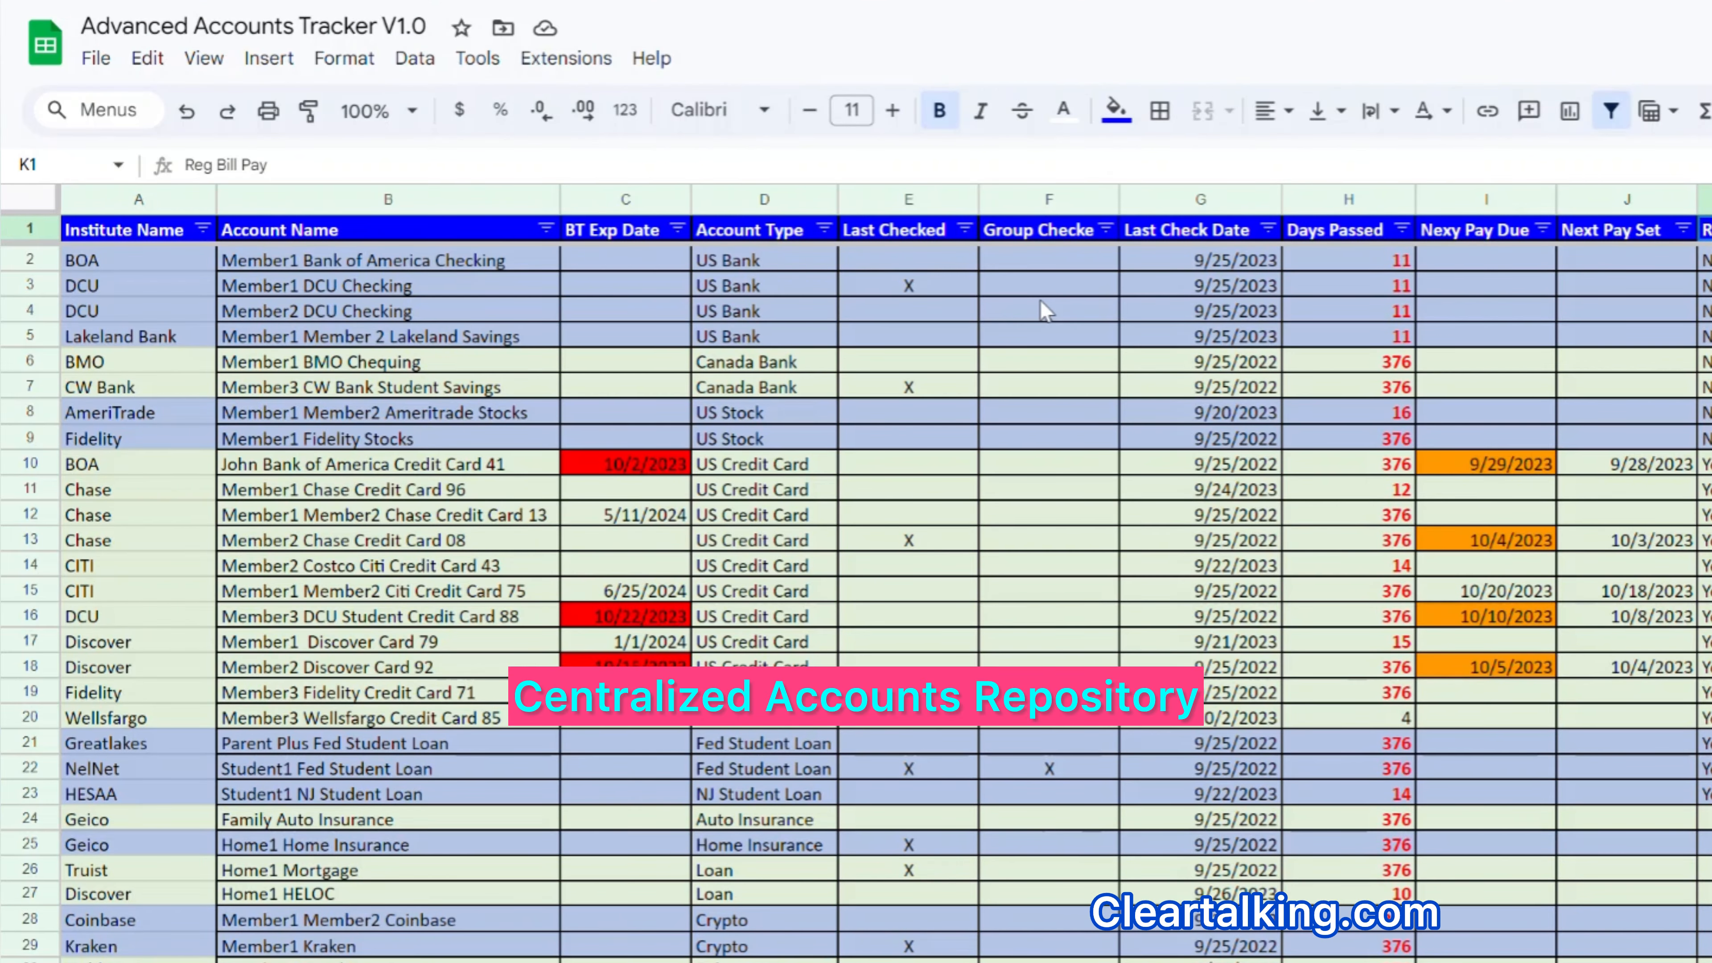
Look through the whole accounts list, from the bank accounts to the utility account and back.
scroll(1040, 301, "down", 2)
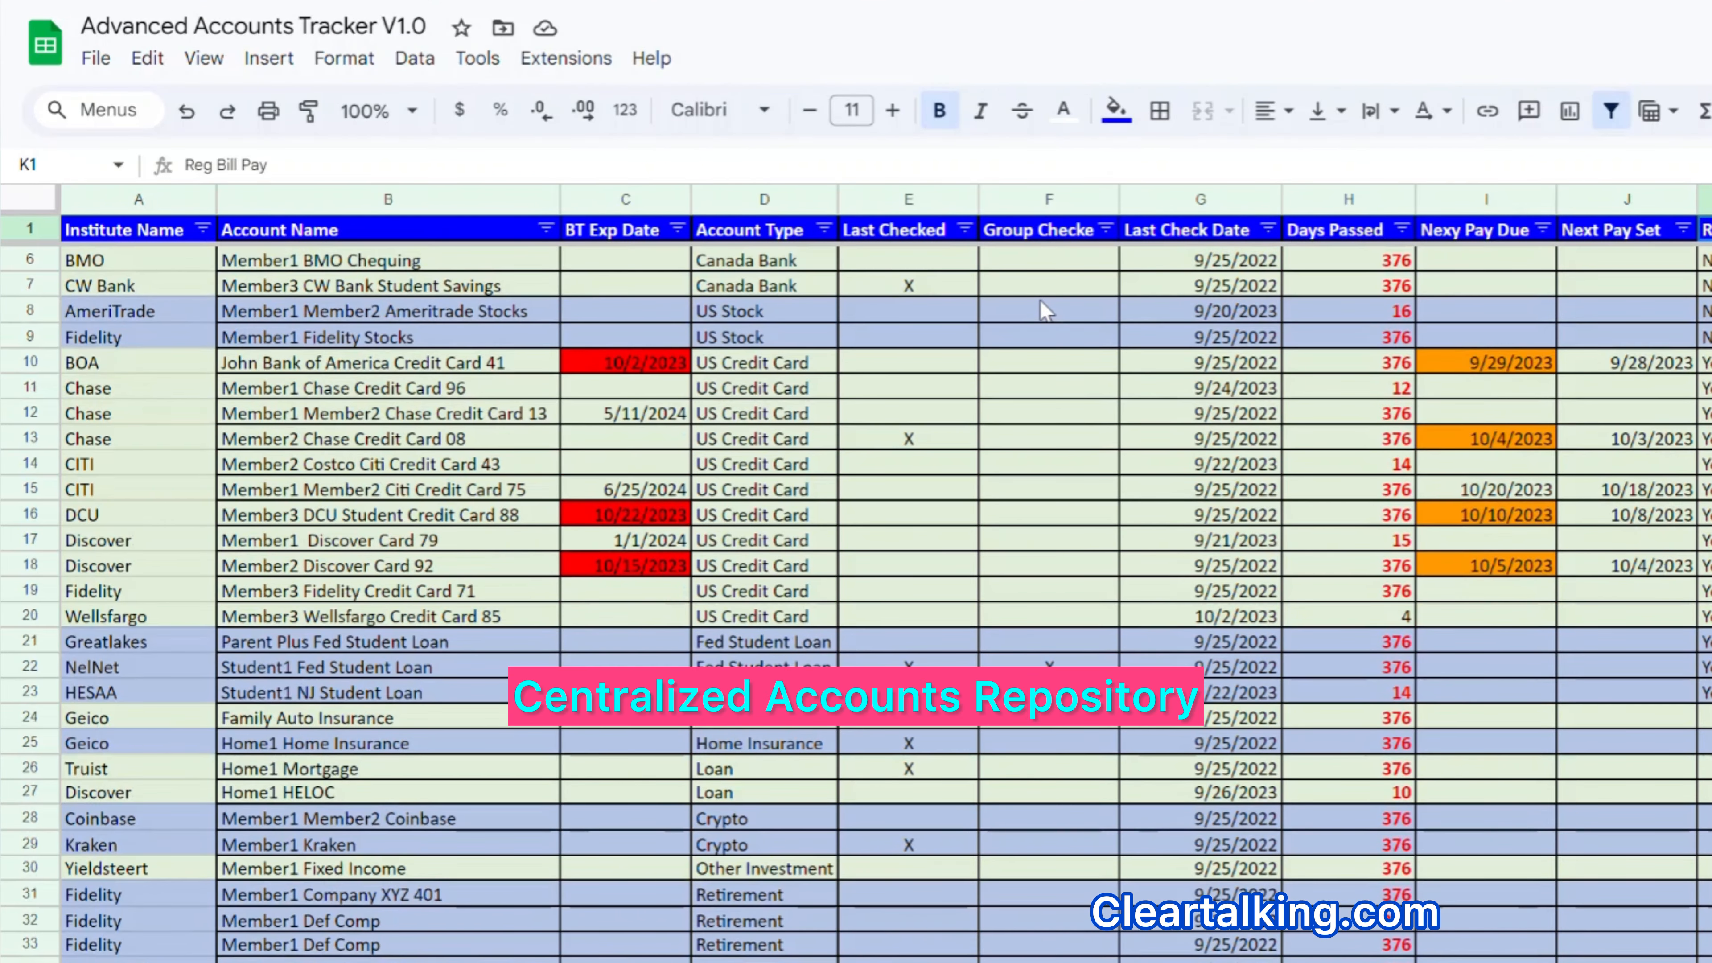
scroll(1040, 301, "down", 2)
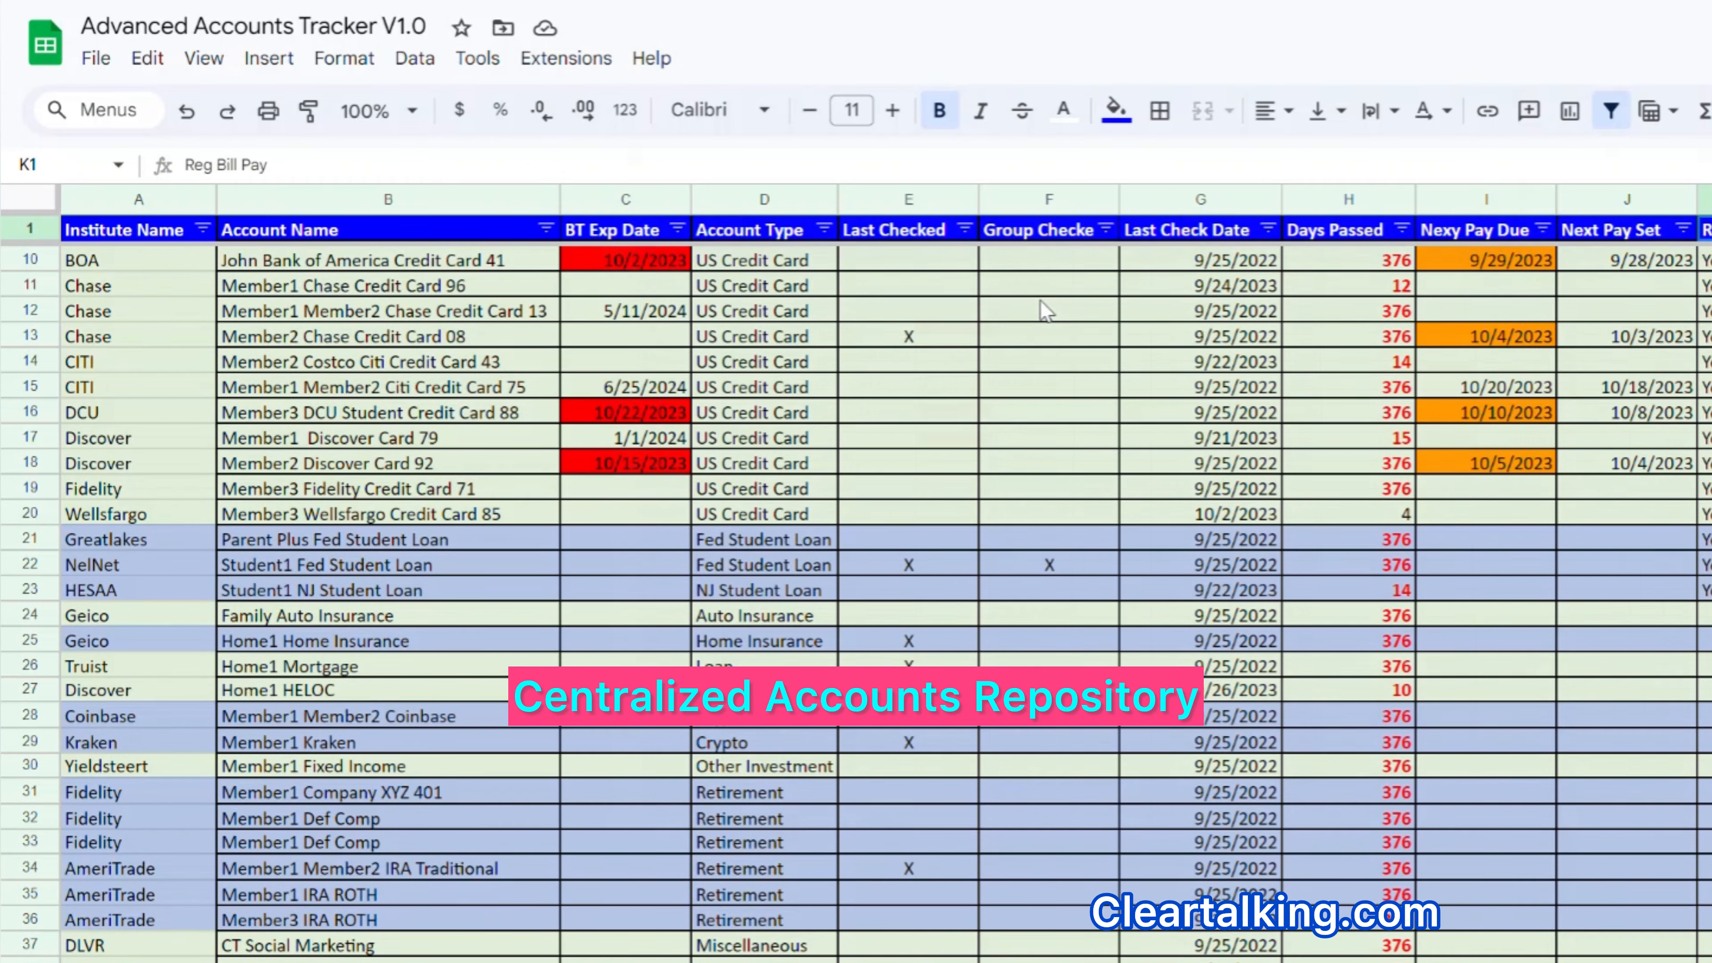
scroll(1045, 310, "down", 2)
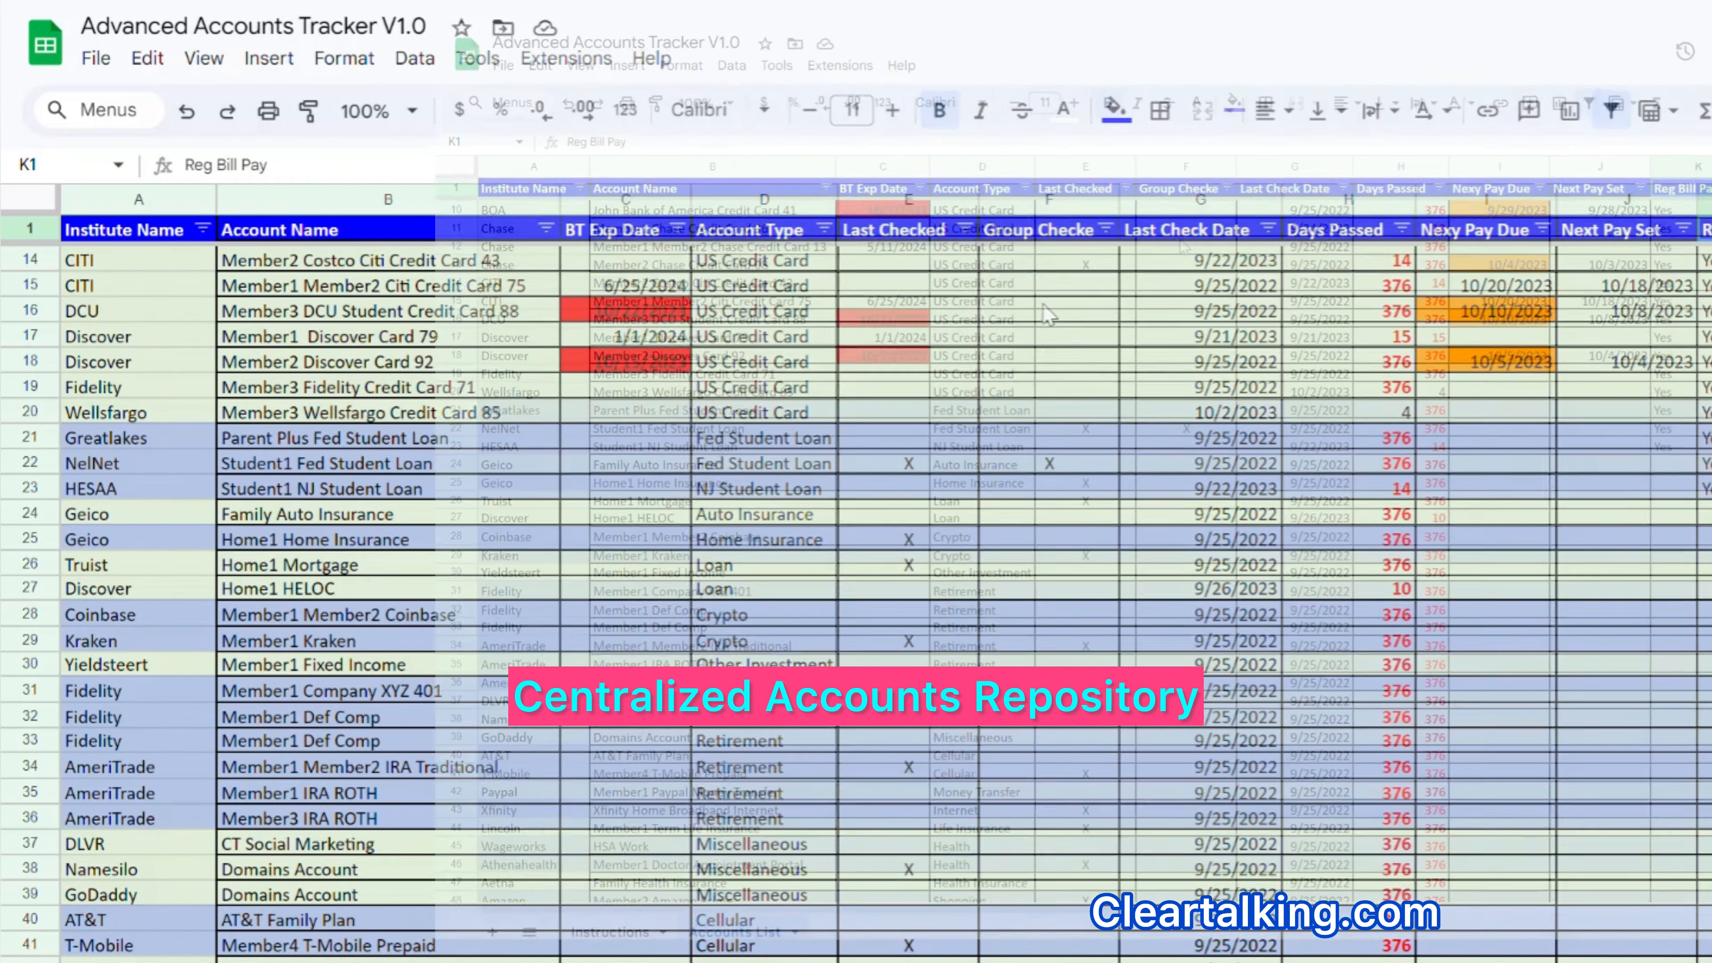
scroll(1048, 314, "down", 2)
scroll(1182, 219, "down", 2)
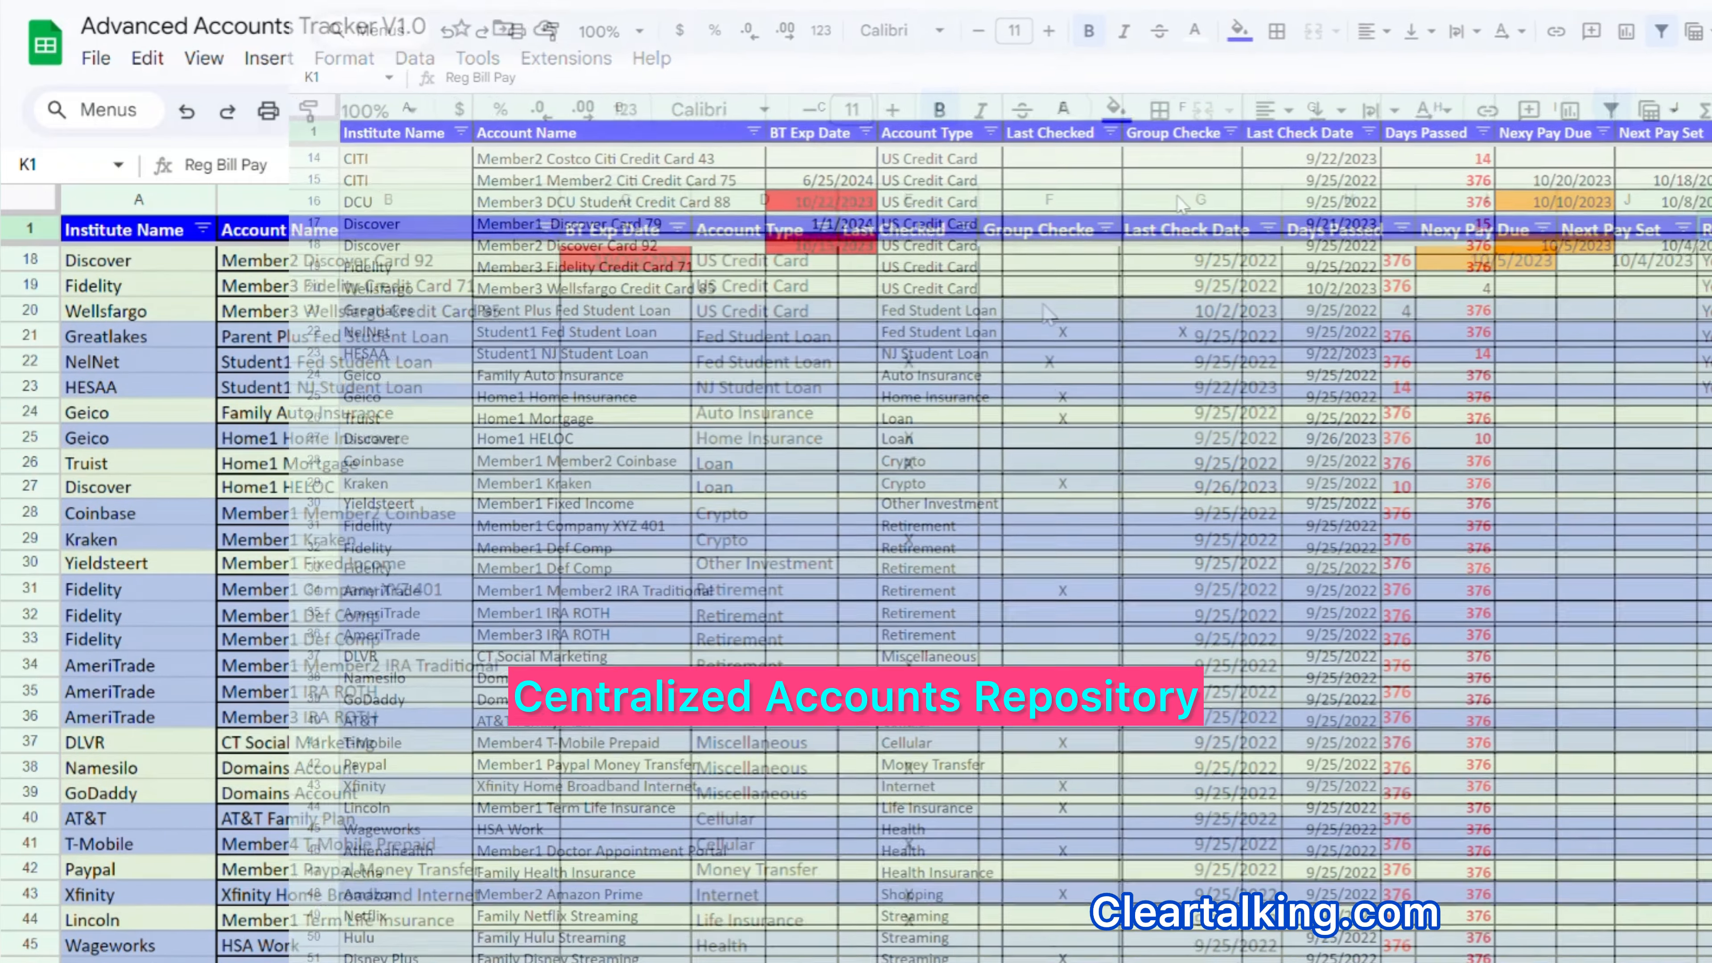
scroll(1049, 315, "down", 1)
scroll(1176, 184, "down", 1)
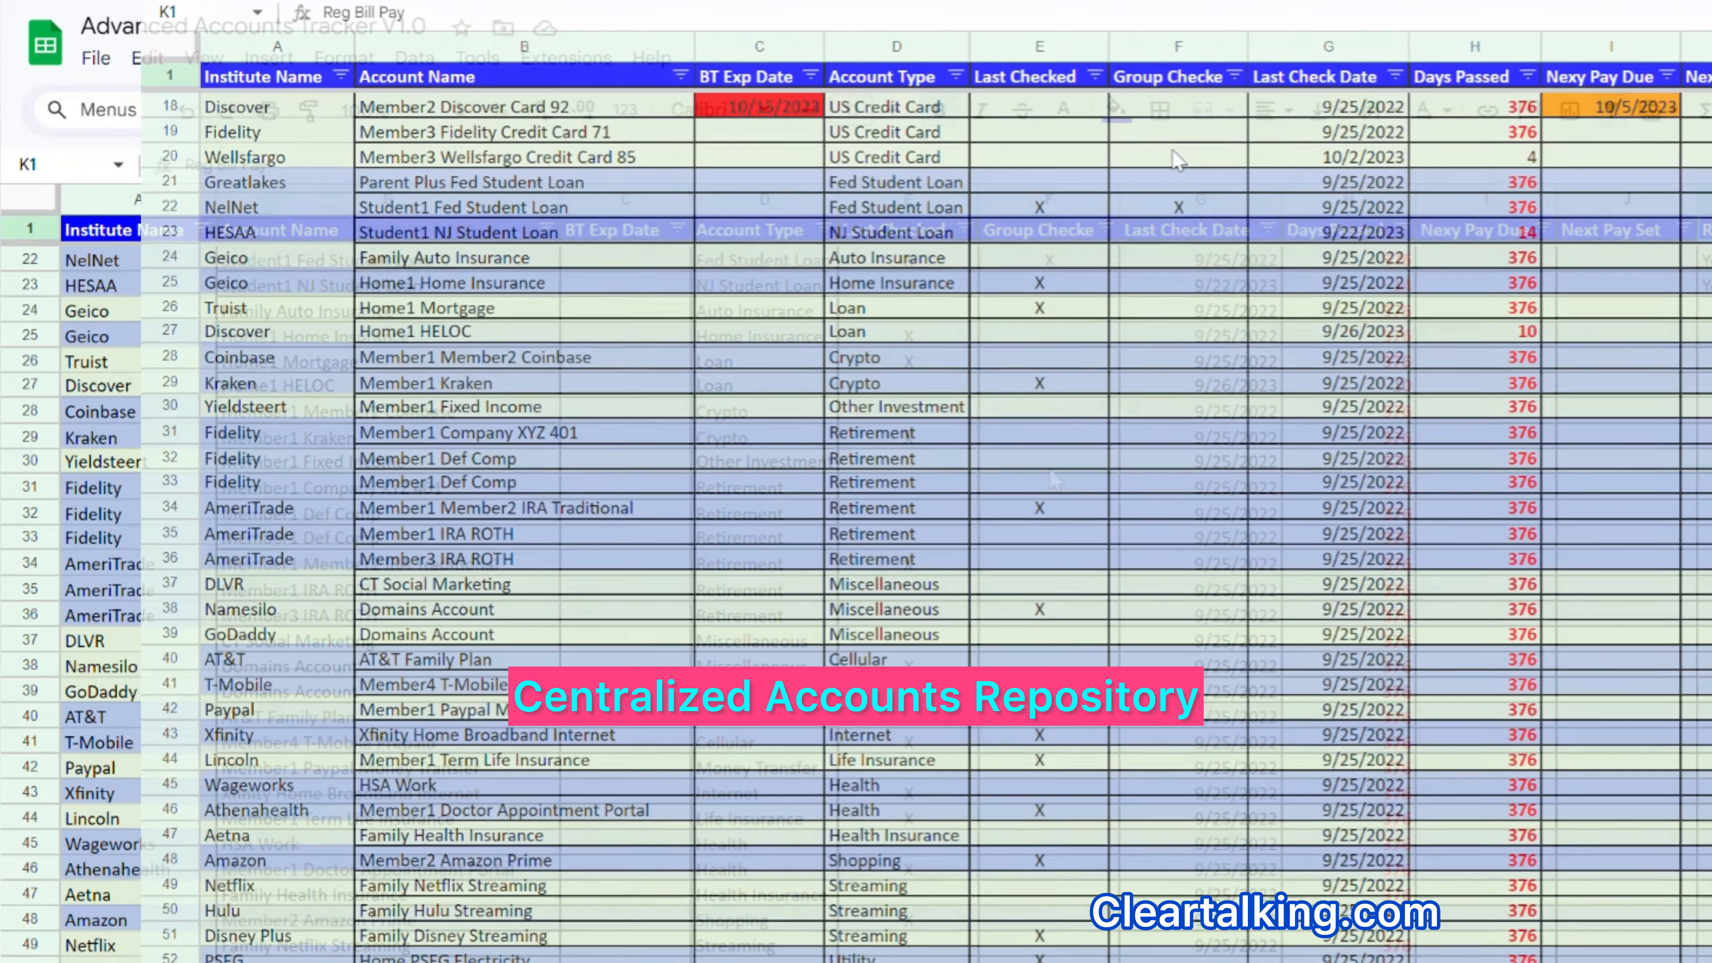
scroll(1171, 141, "down", 2)
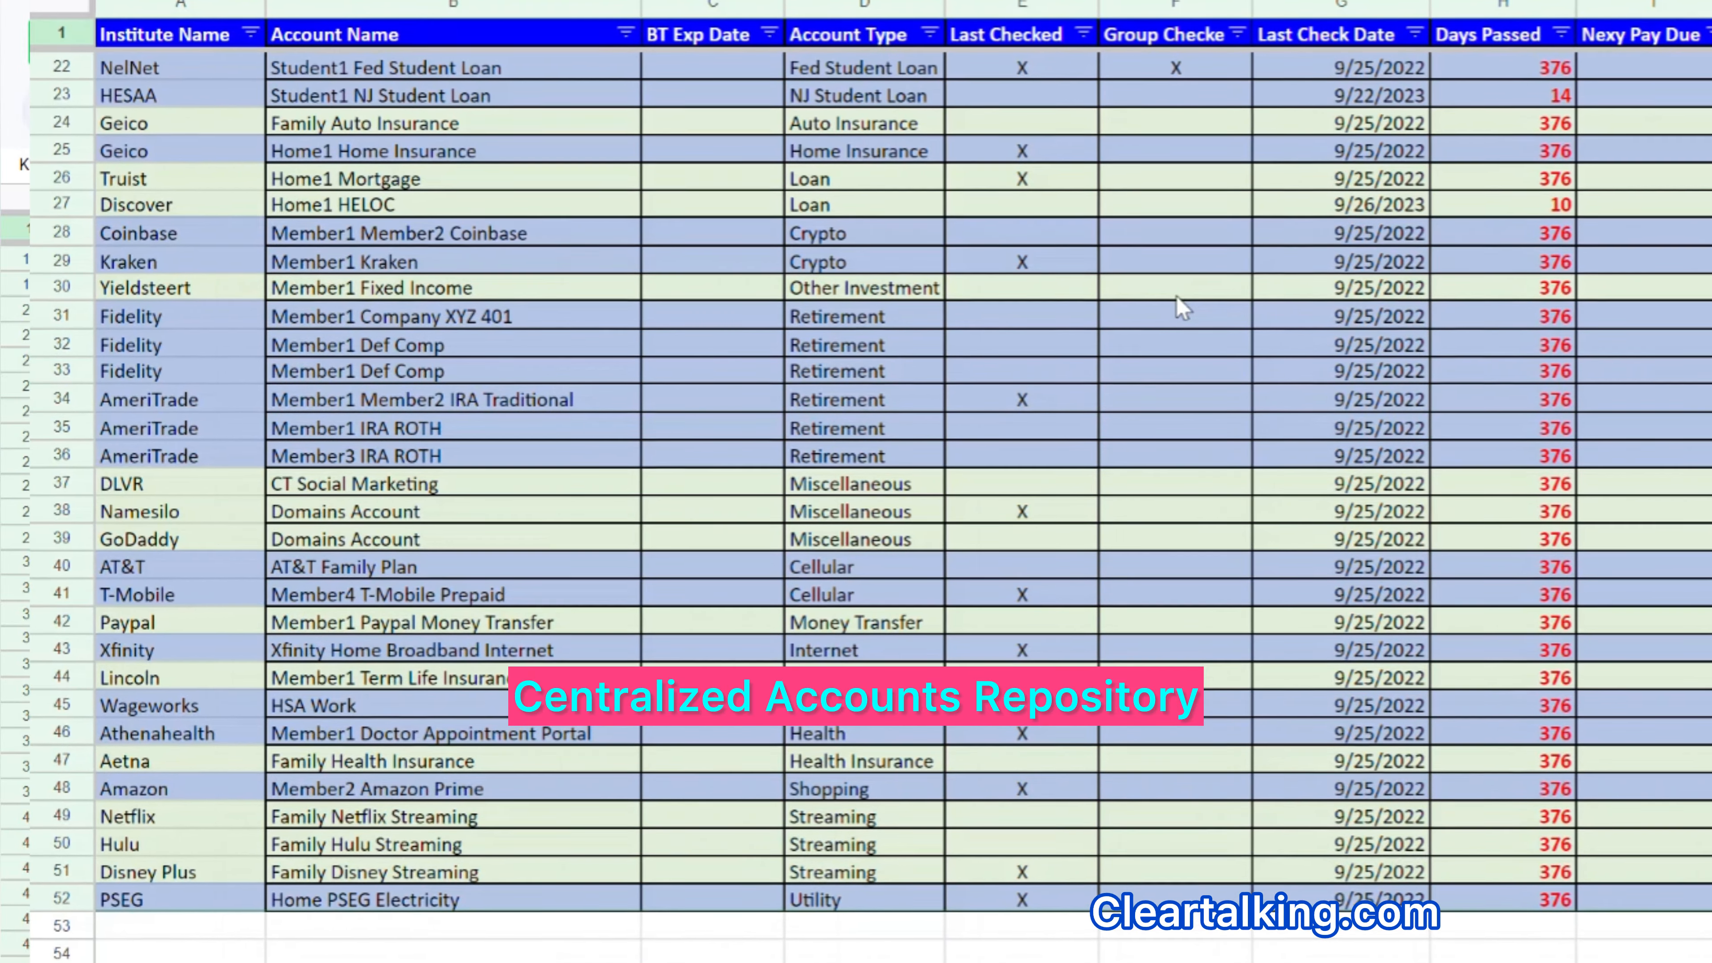
scroll(1176, 296, "up", 2)
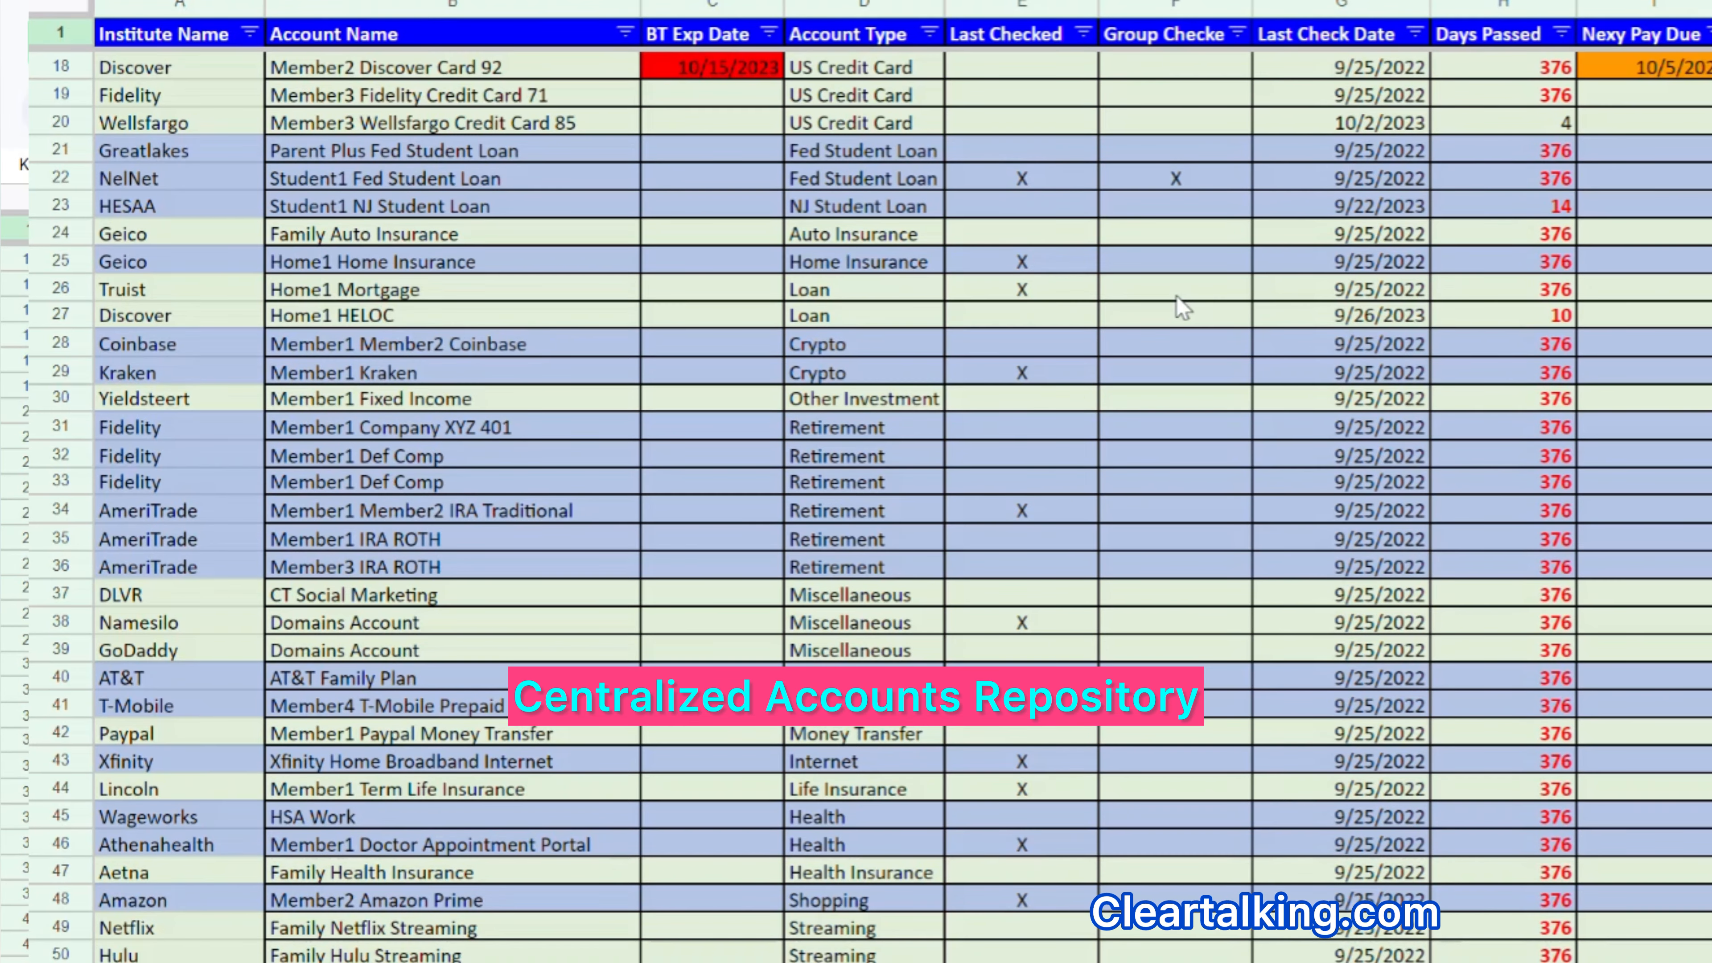
scroll(1179, 296, "up", 2)
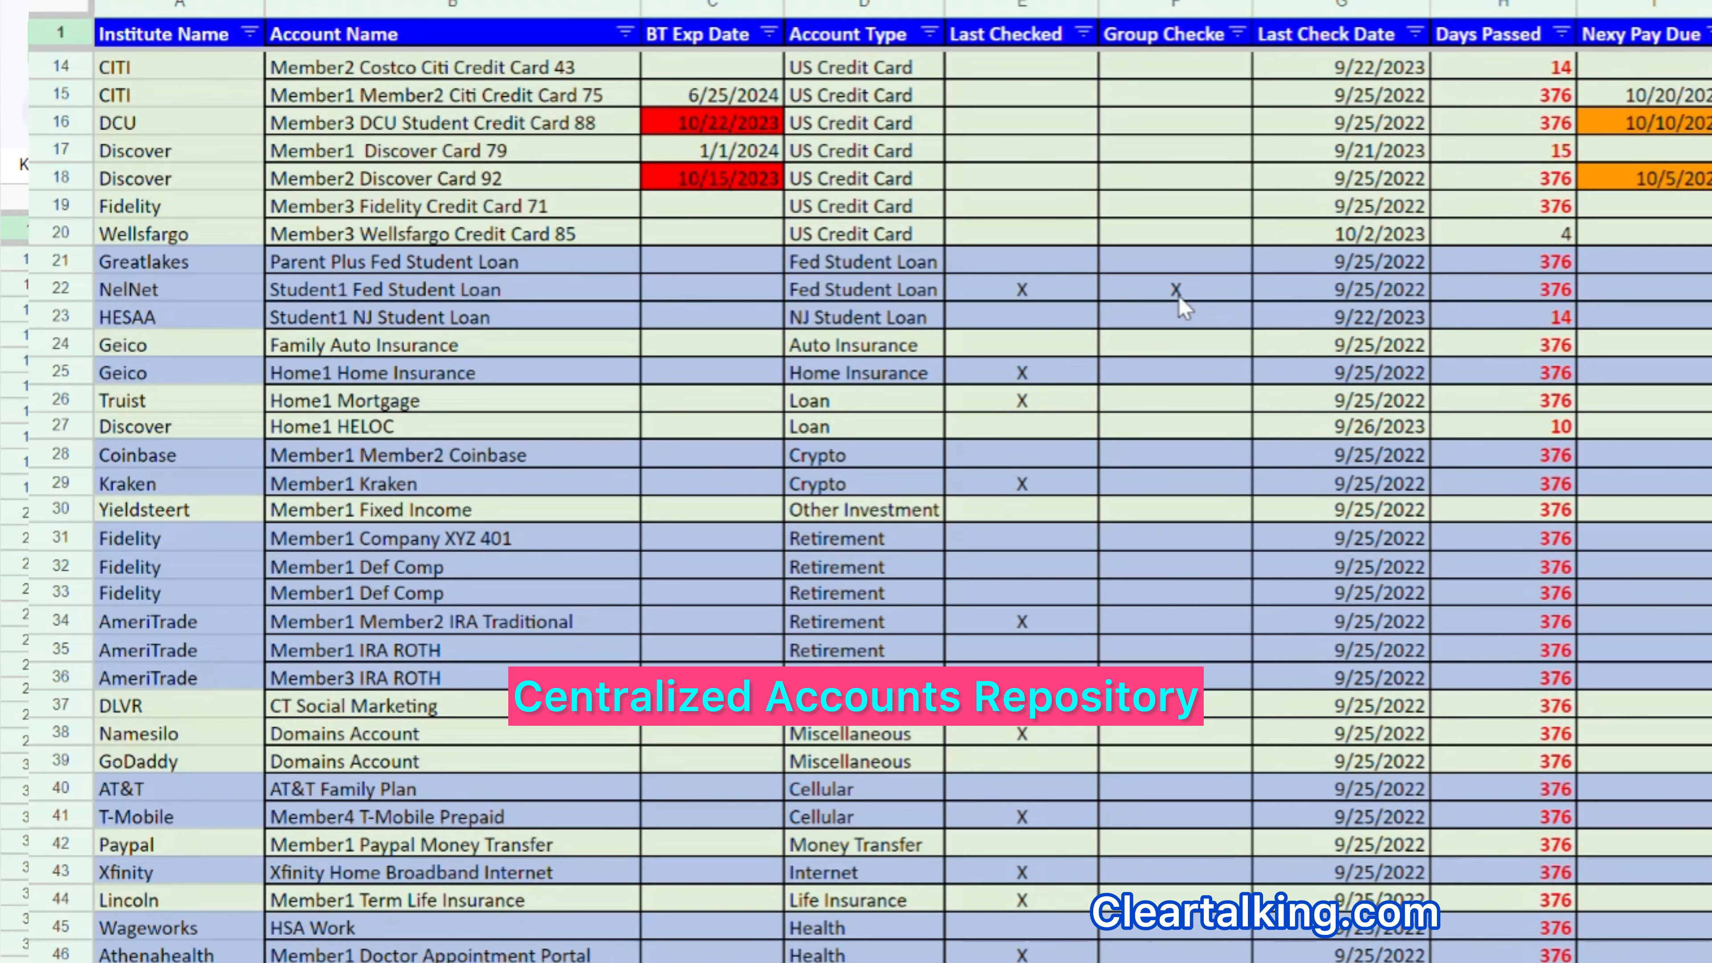
scroll(1178, 298, "up", 2)
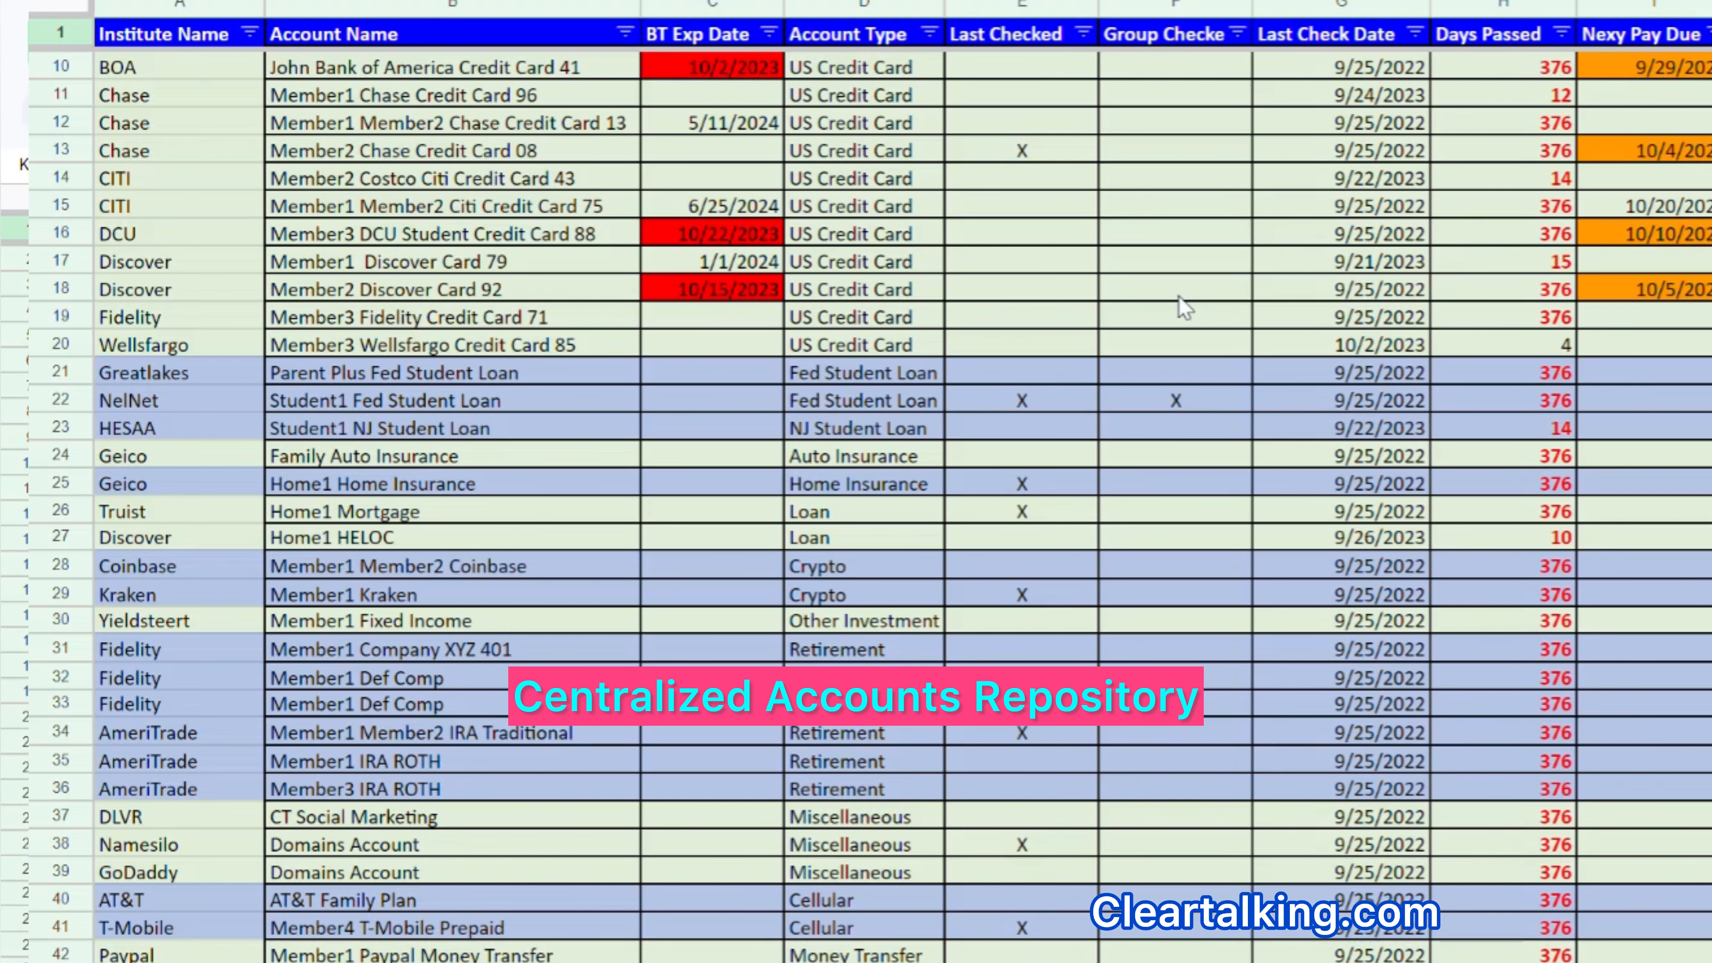
scroll(1178, 308, "up", 2)
scroll(1178, 308, "up", 2)
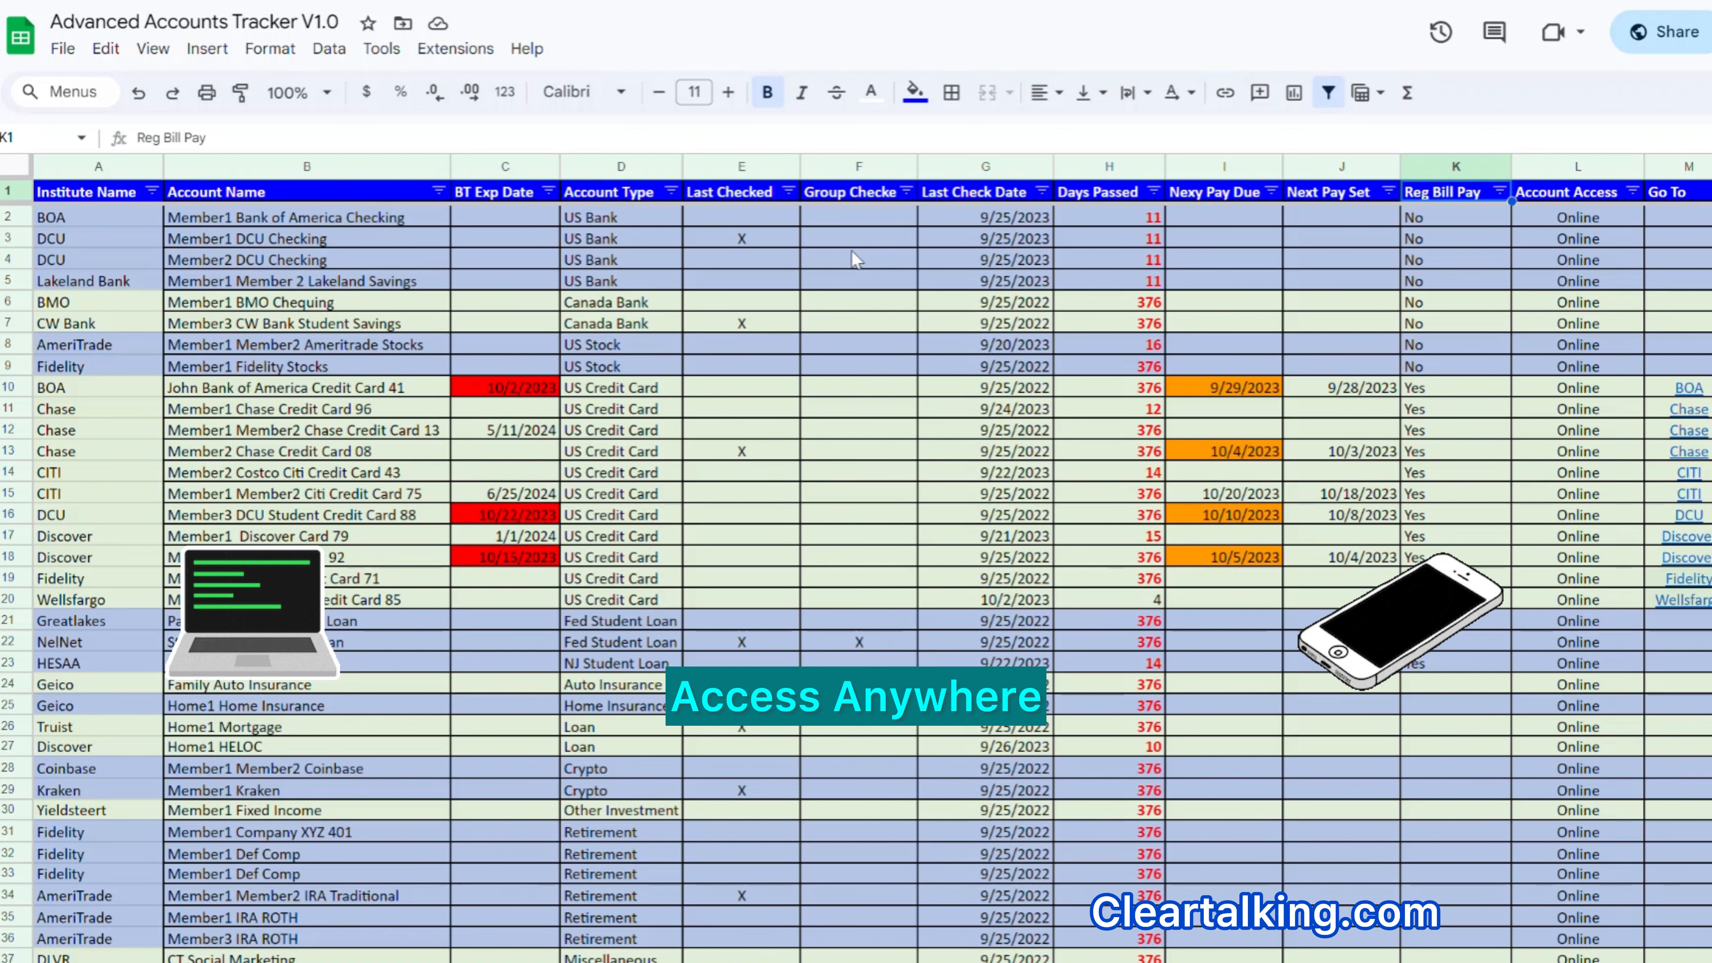
scroll(851, 251, "down", 2)
scroll(855, 258, "down", 2)
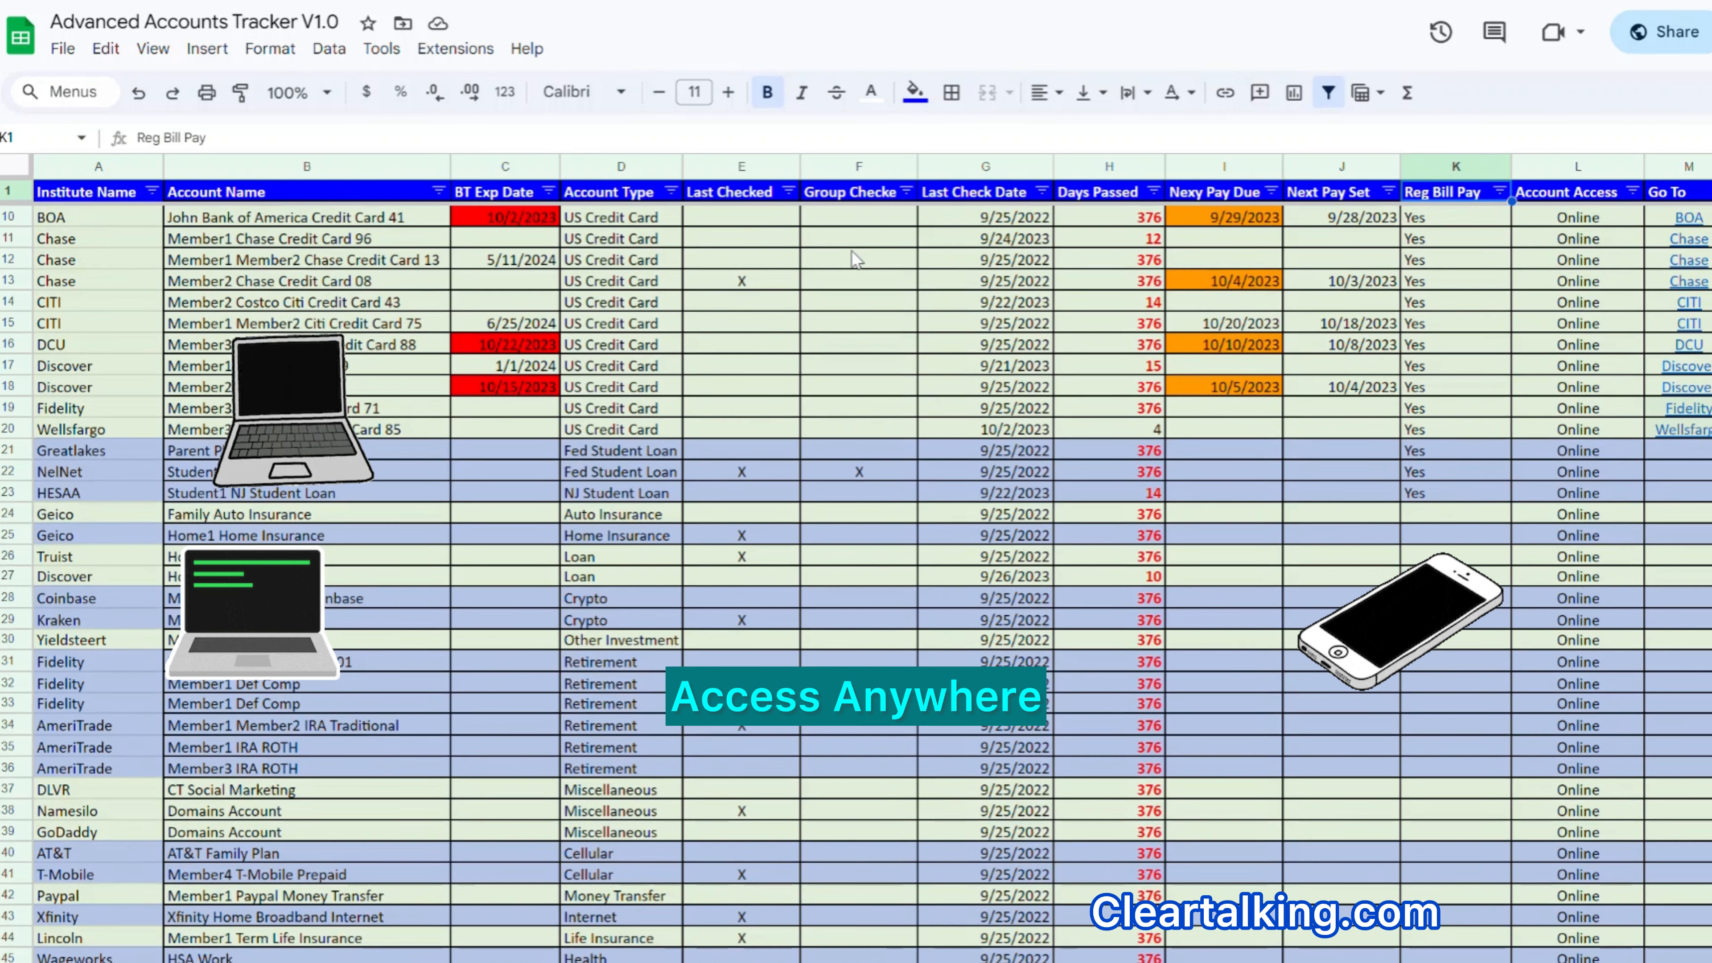
scroll(854, 258, "down", 2)
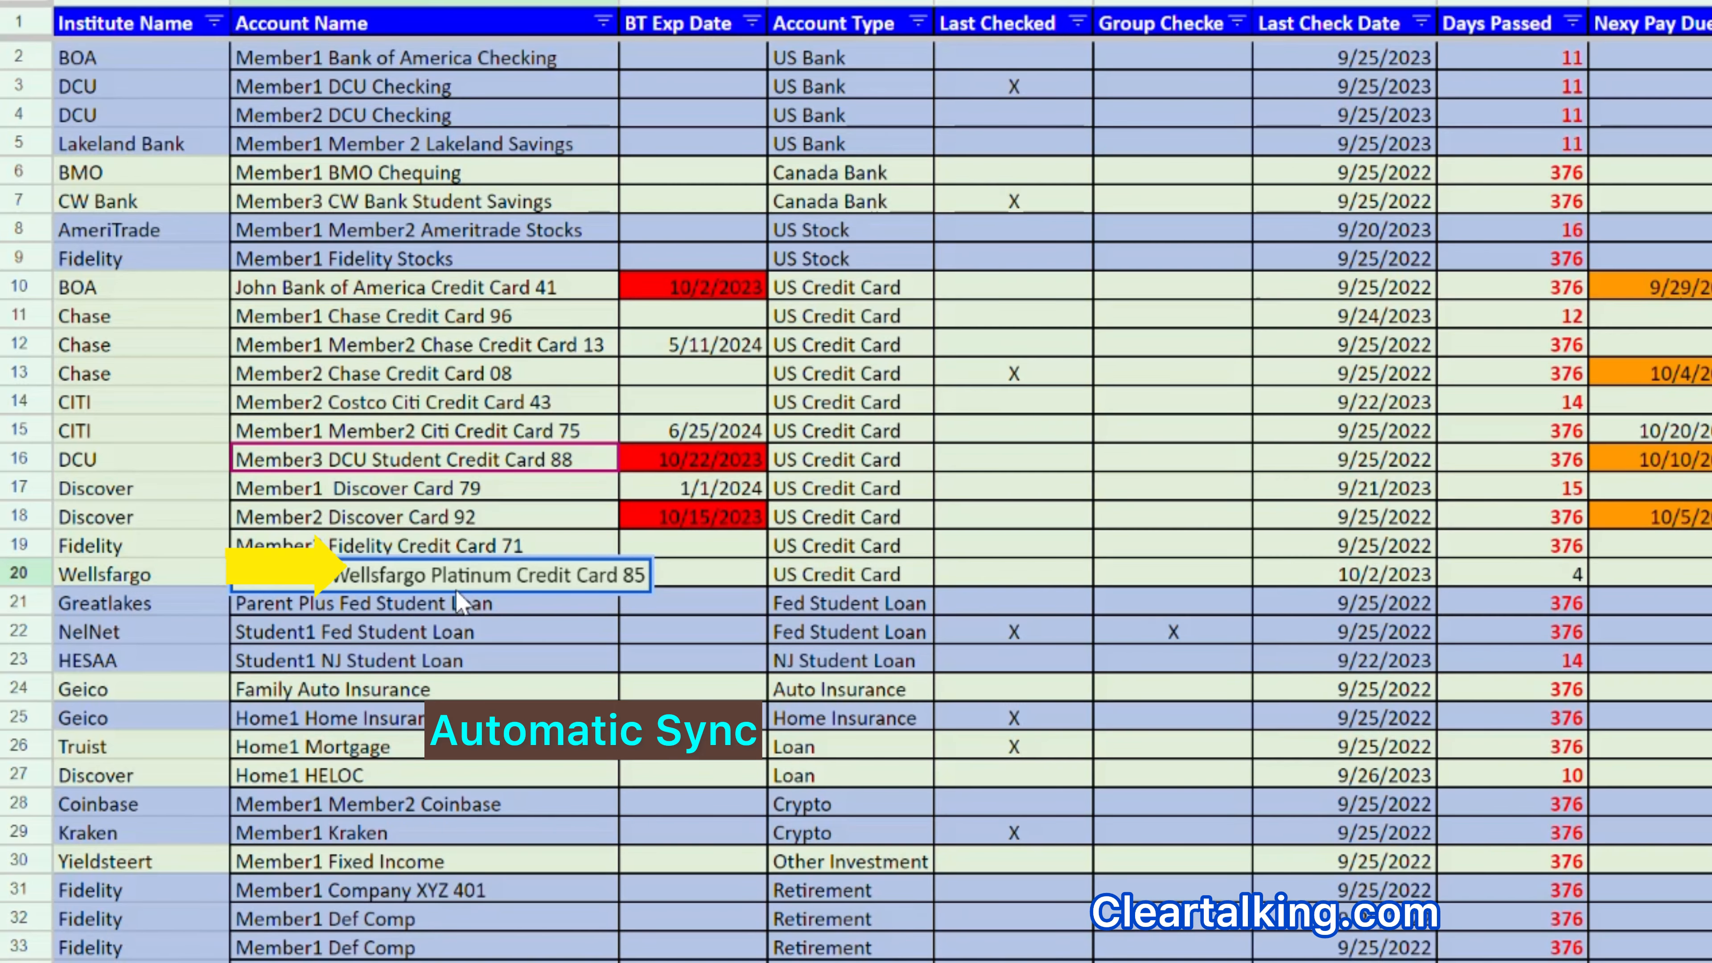
Insert the word Rewards after Platinum in the Wellsfargo account name in row 20.
type("Rewar")
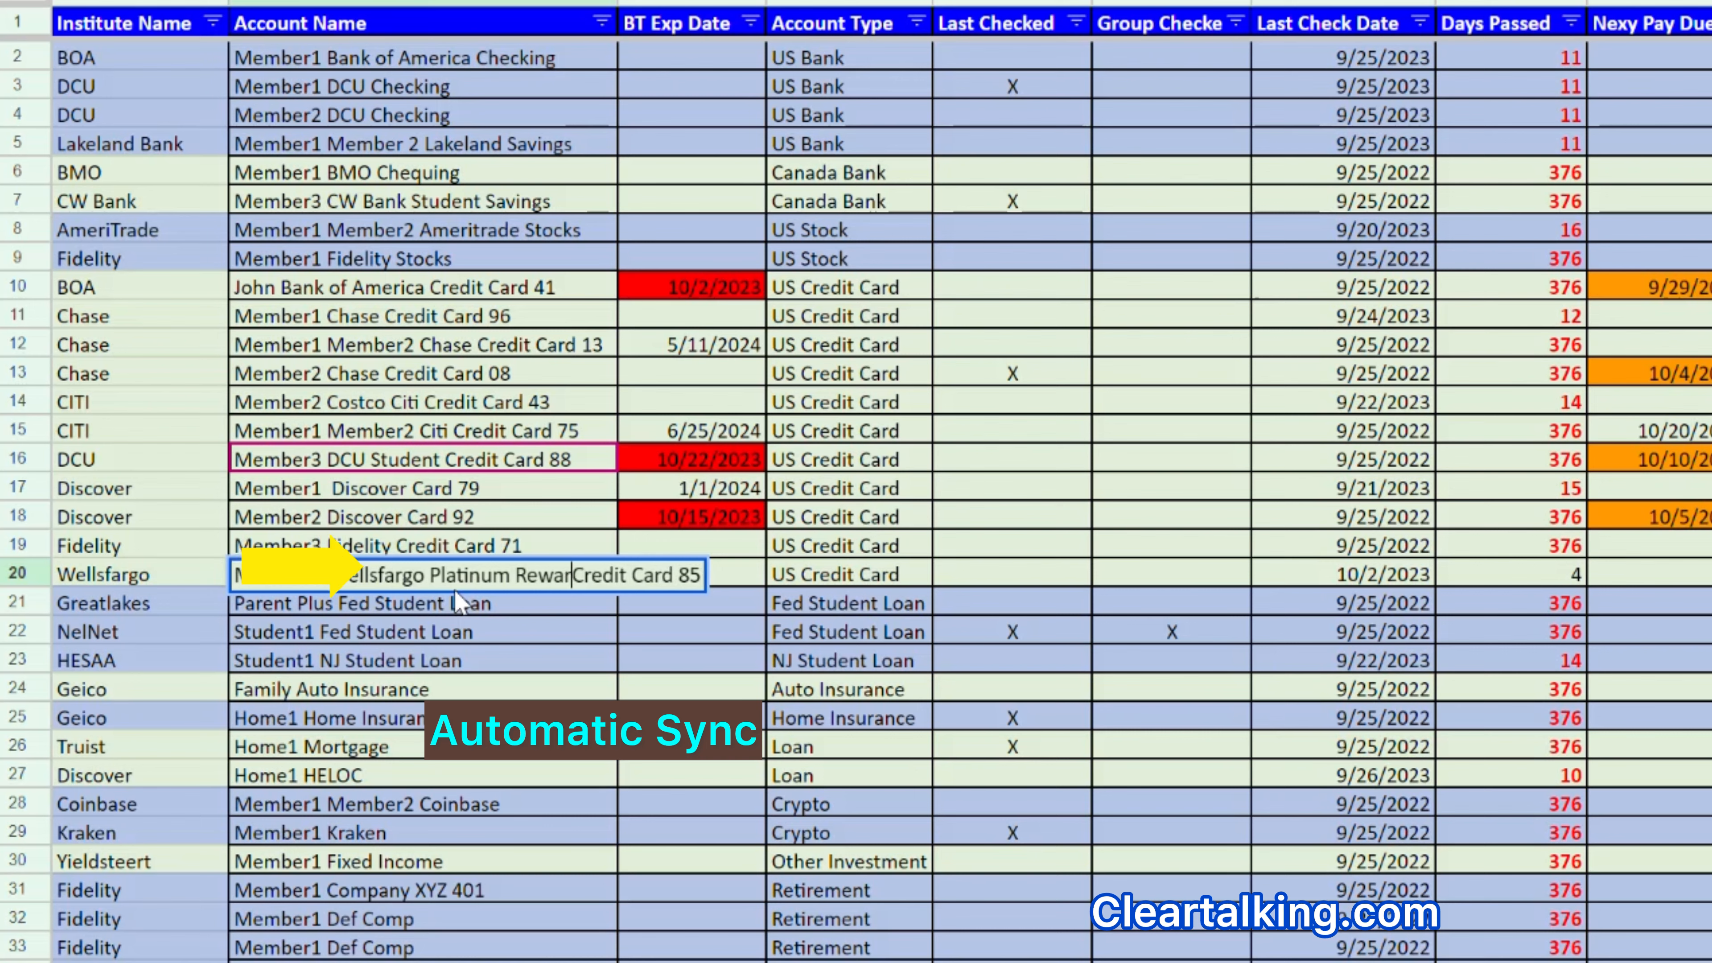
type("ds")
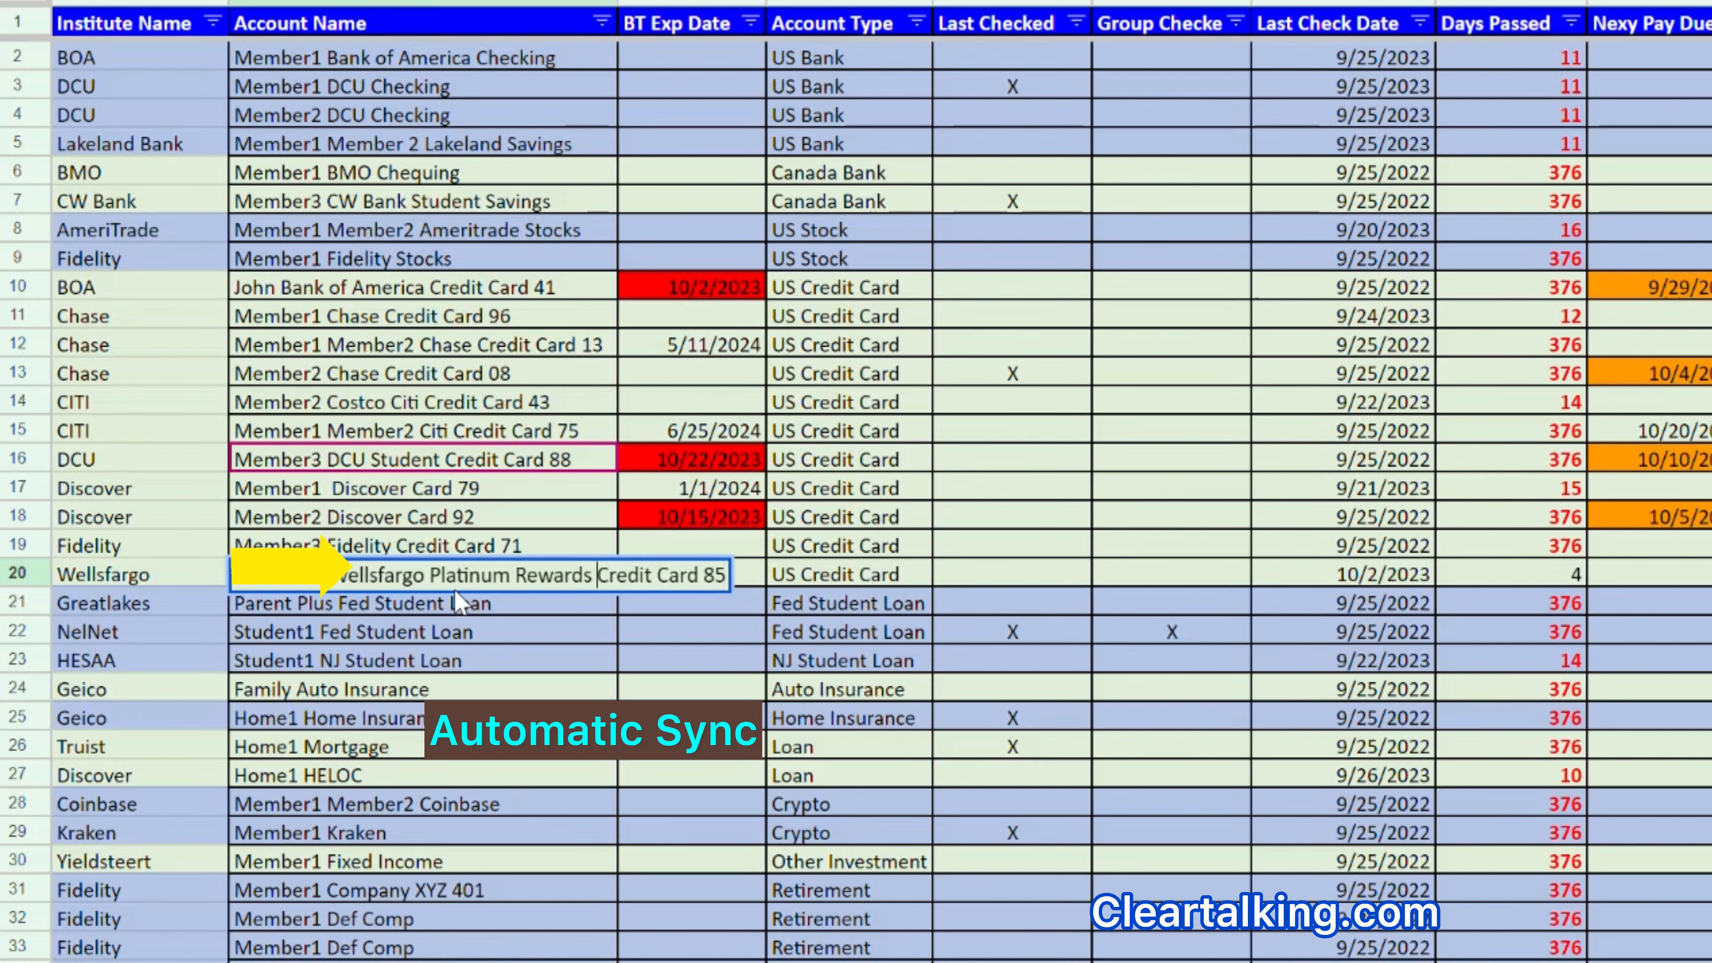
key("Return")
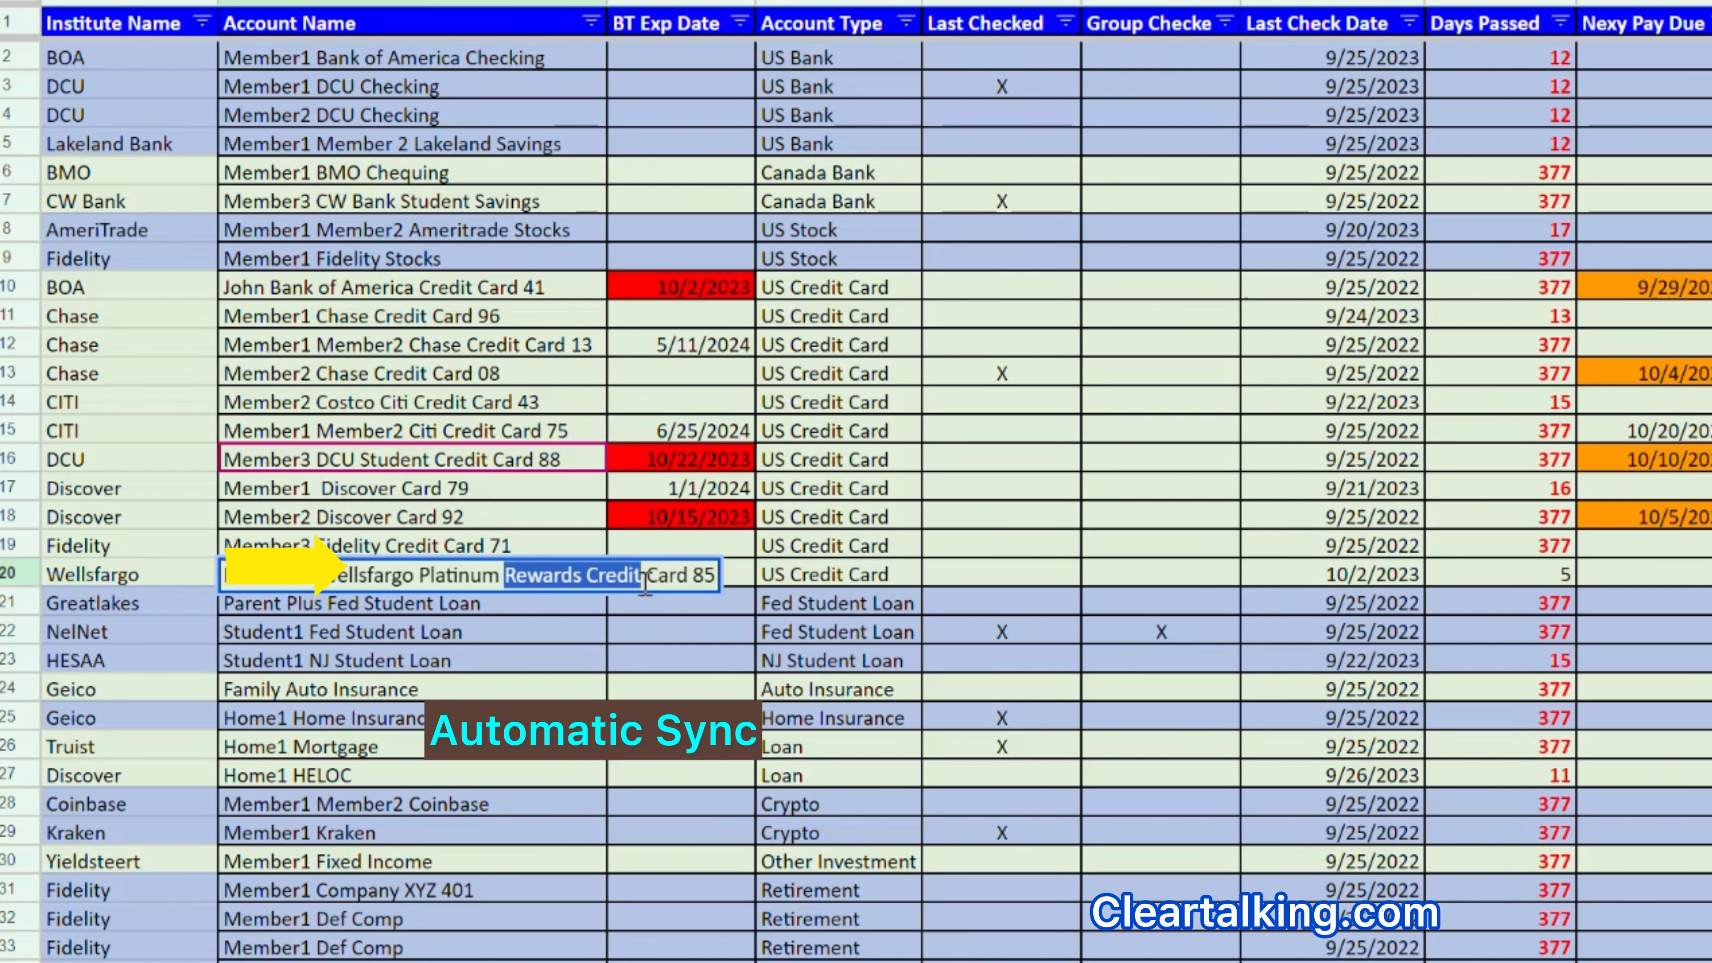
Delete the words Rewards Credit from the Wellsfargo account name in row 20, leaving Platinum Card 85.
key("BackSpace")
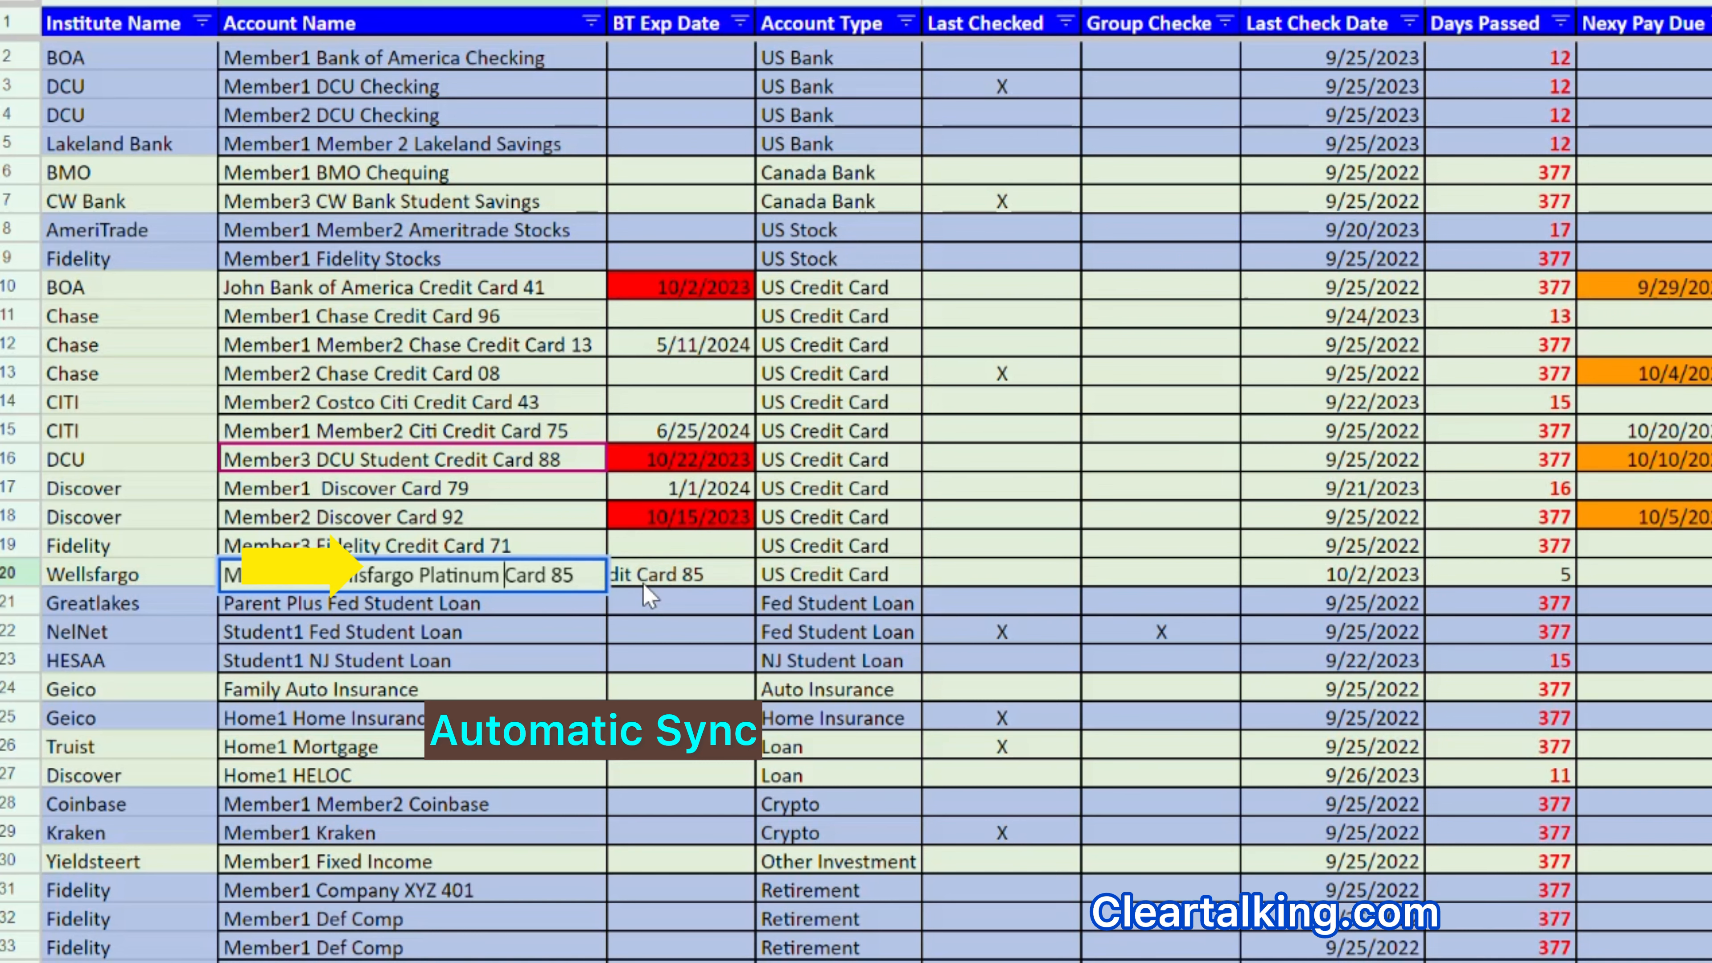
left_click(548, 611)
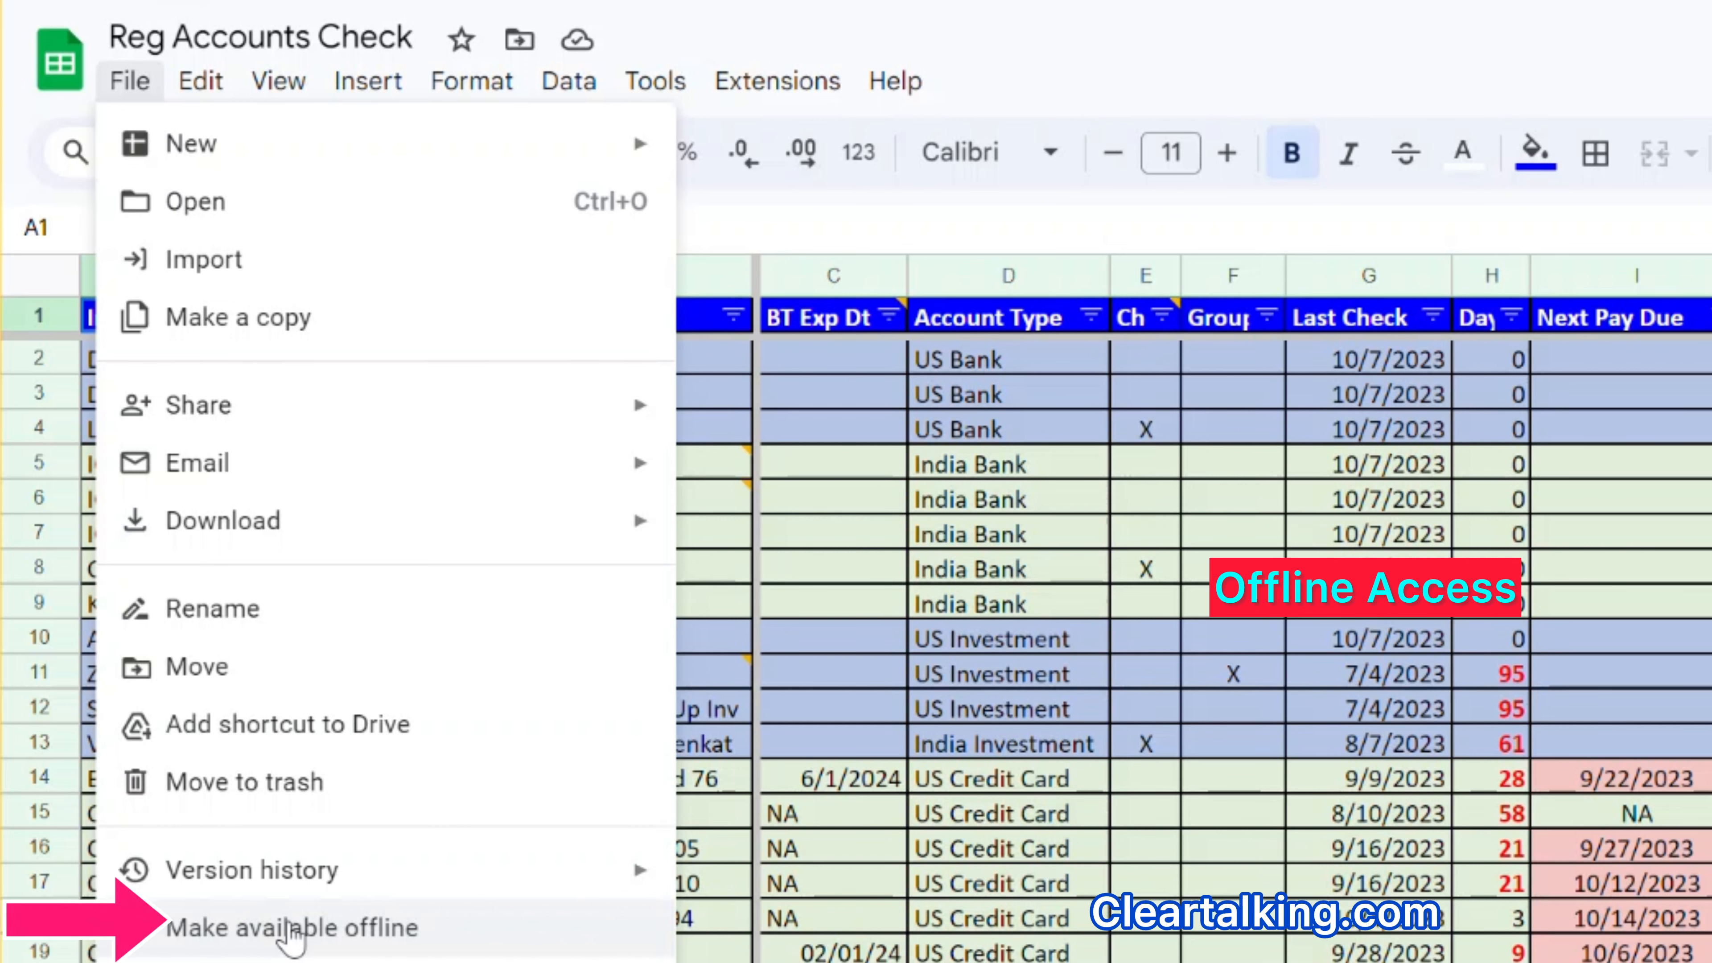
Make the Reg Accounts Check spreadsheet available offline.
left_click(291, 930)
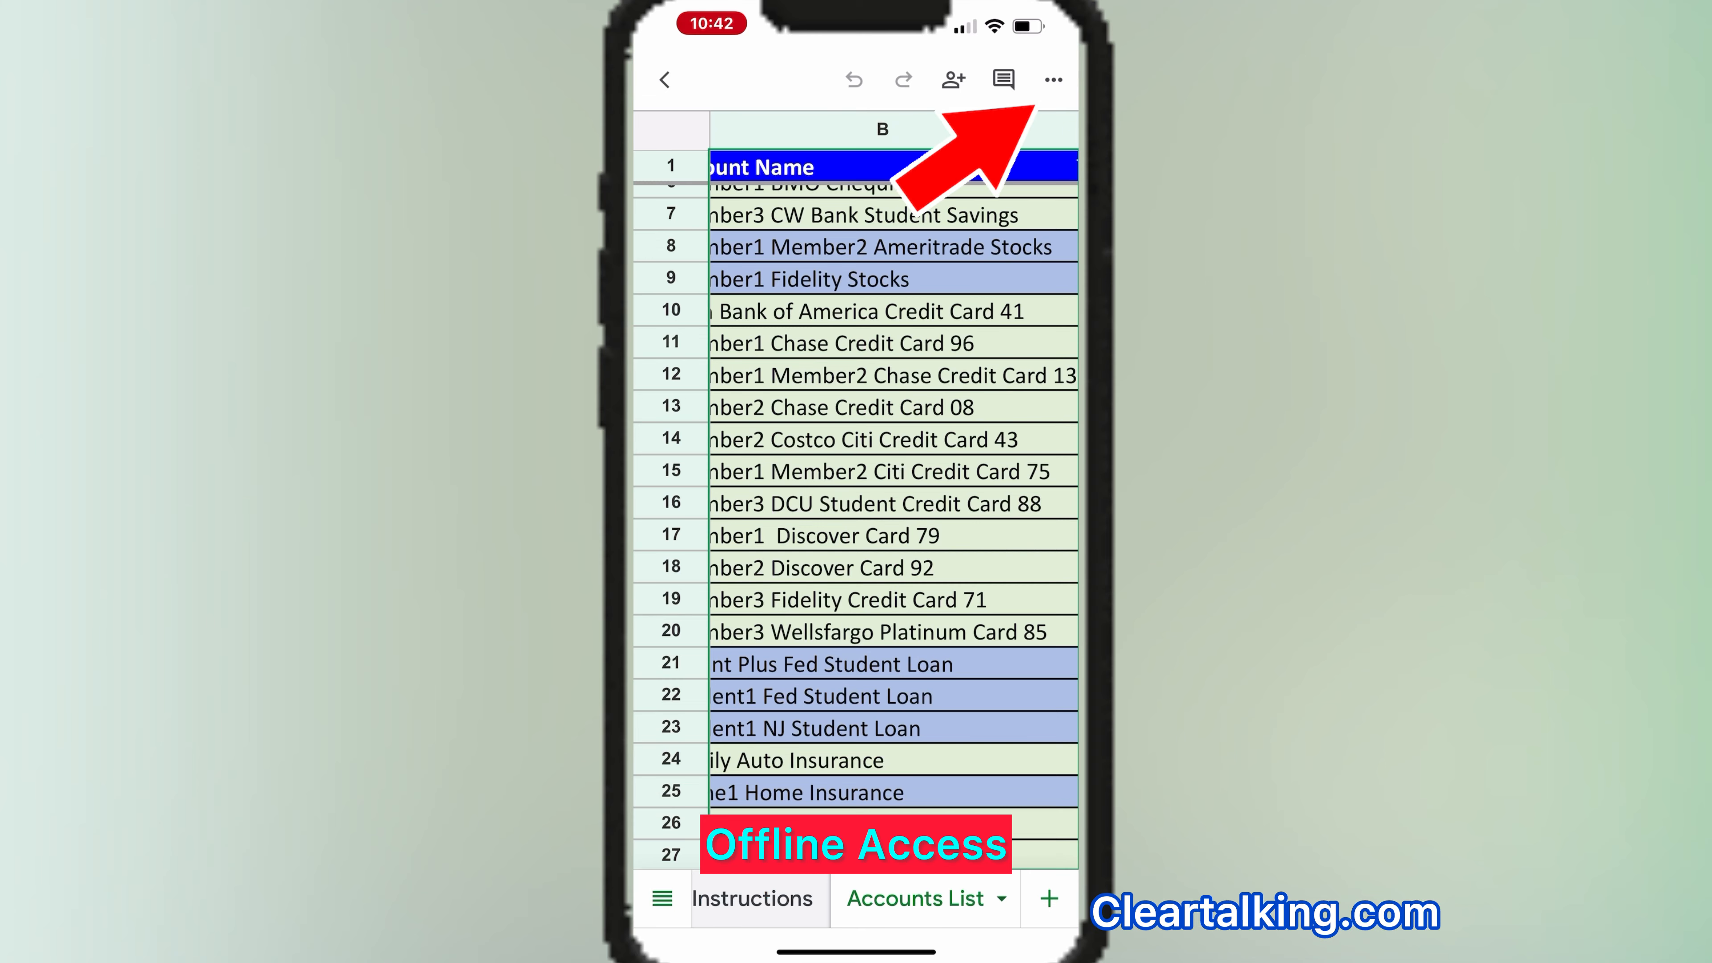
Make the Advanced Accounts Tracker V1.0 spreadsheet available offline on the phone.
left_click(1053, 79)
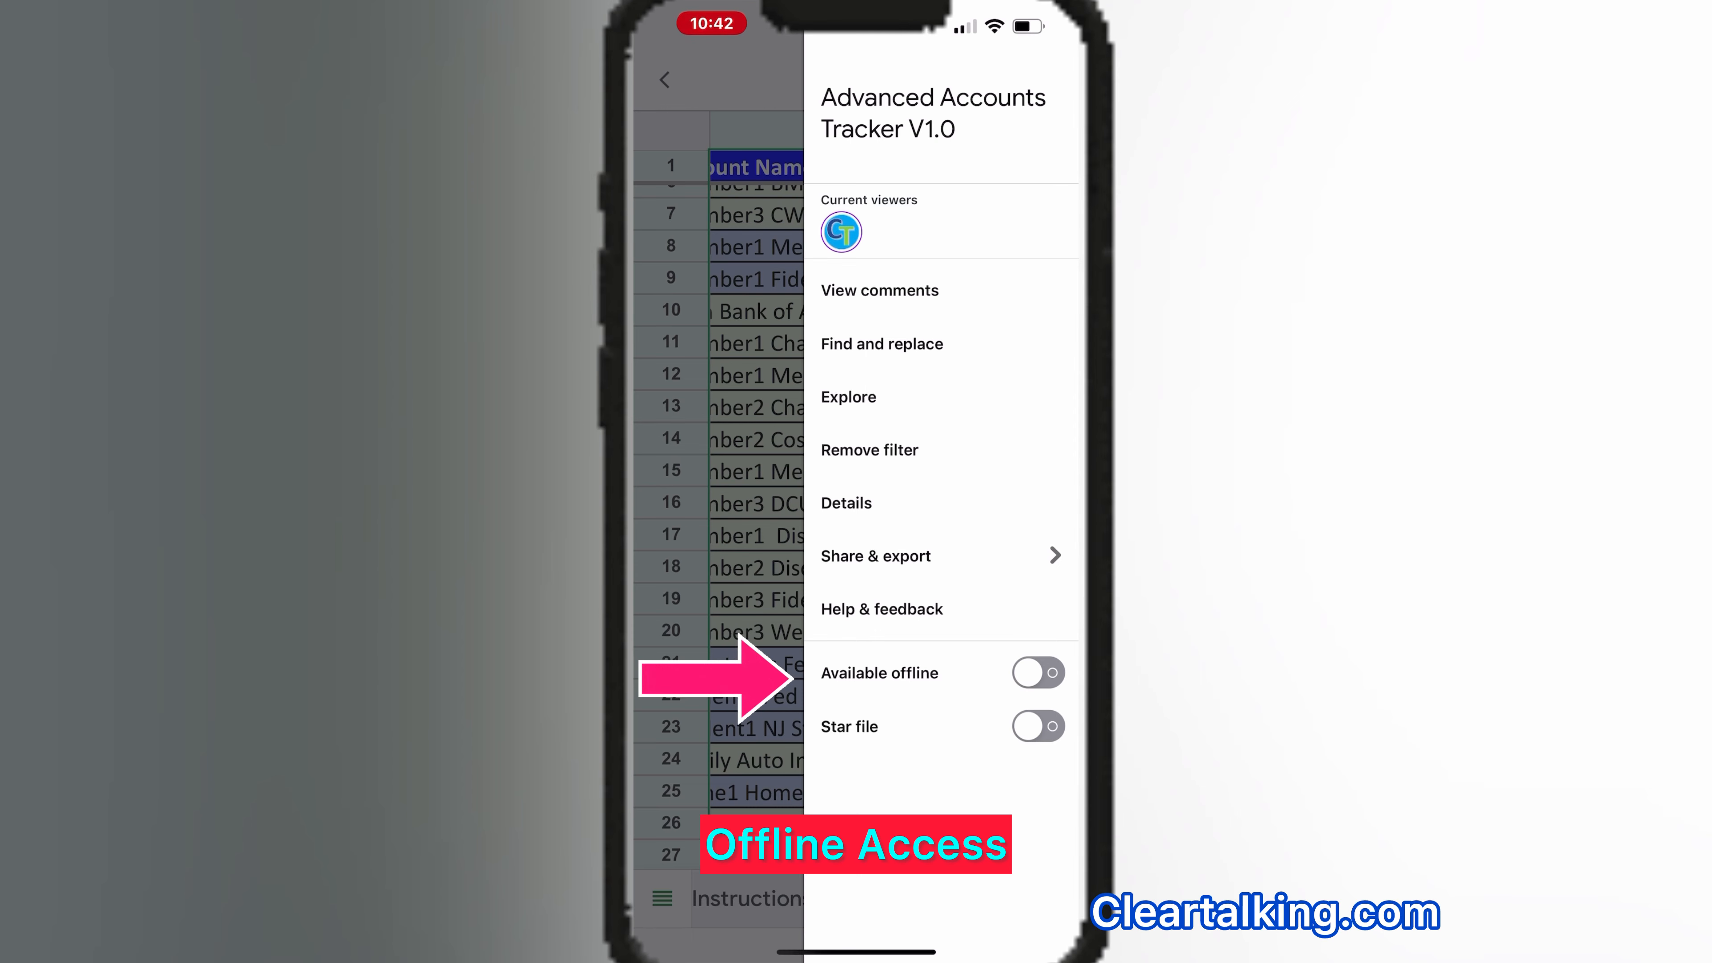
left_click(1038, 672)
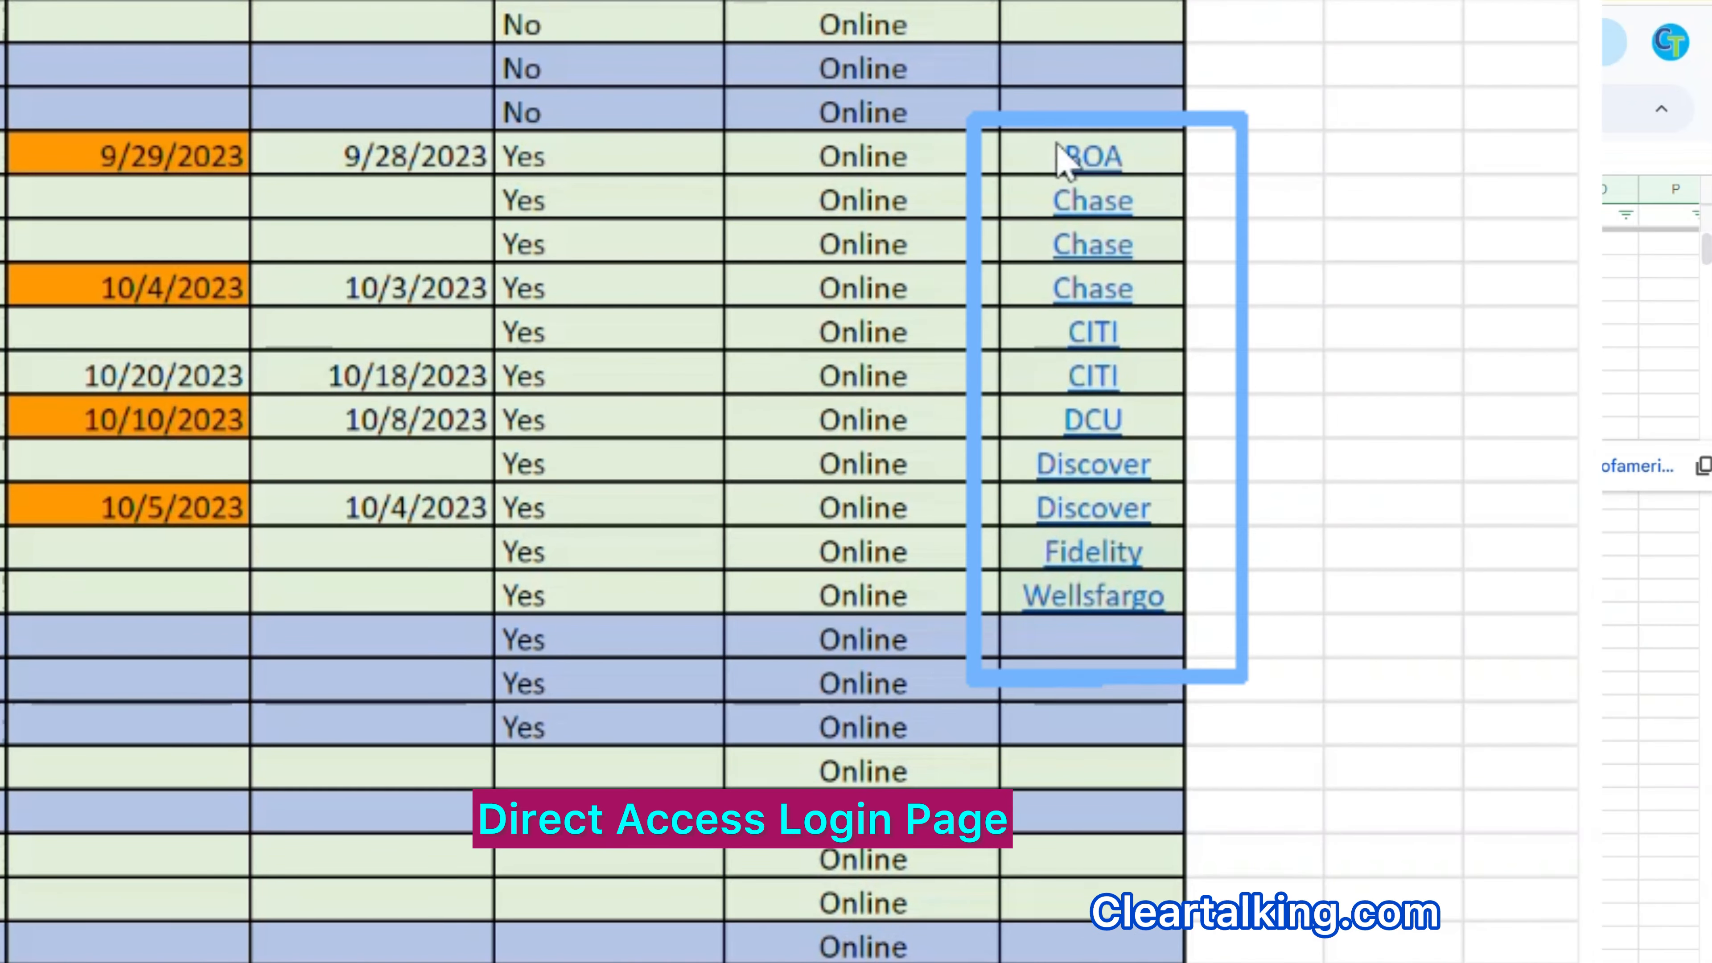
Open the Bank of America and Citi websites from their links in the Go To column.
mouse_move(1095, 168)
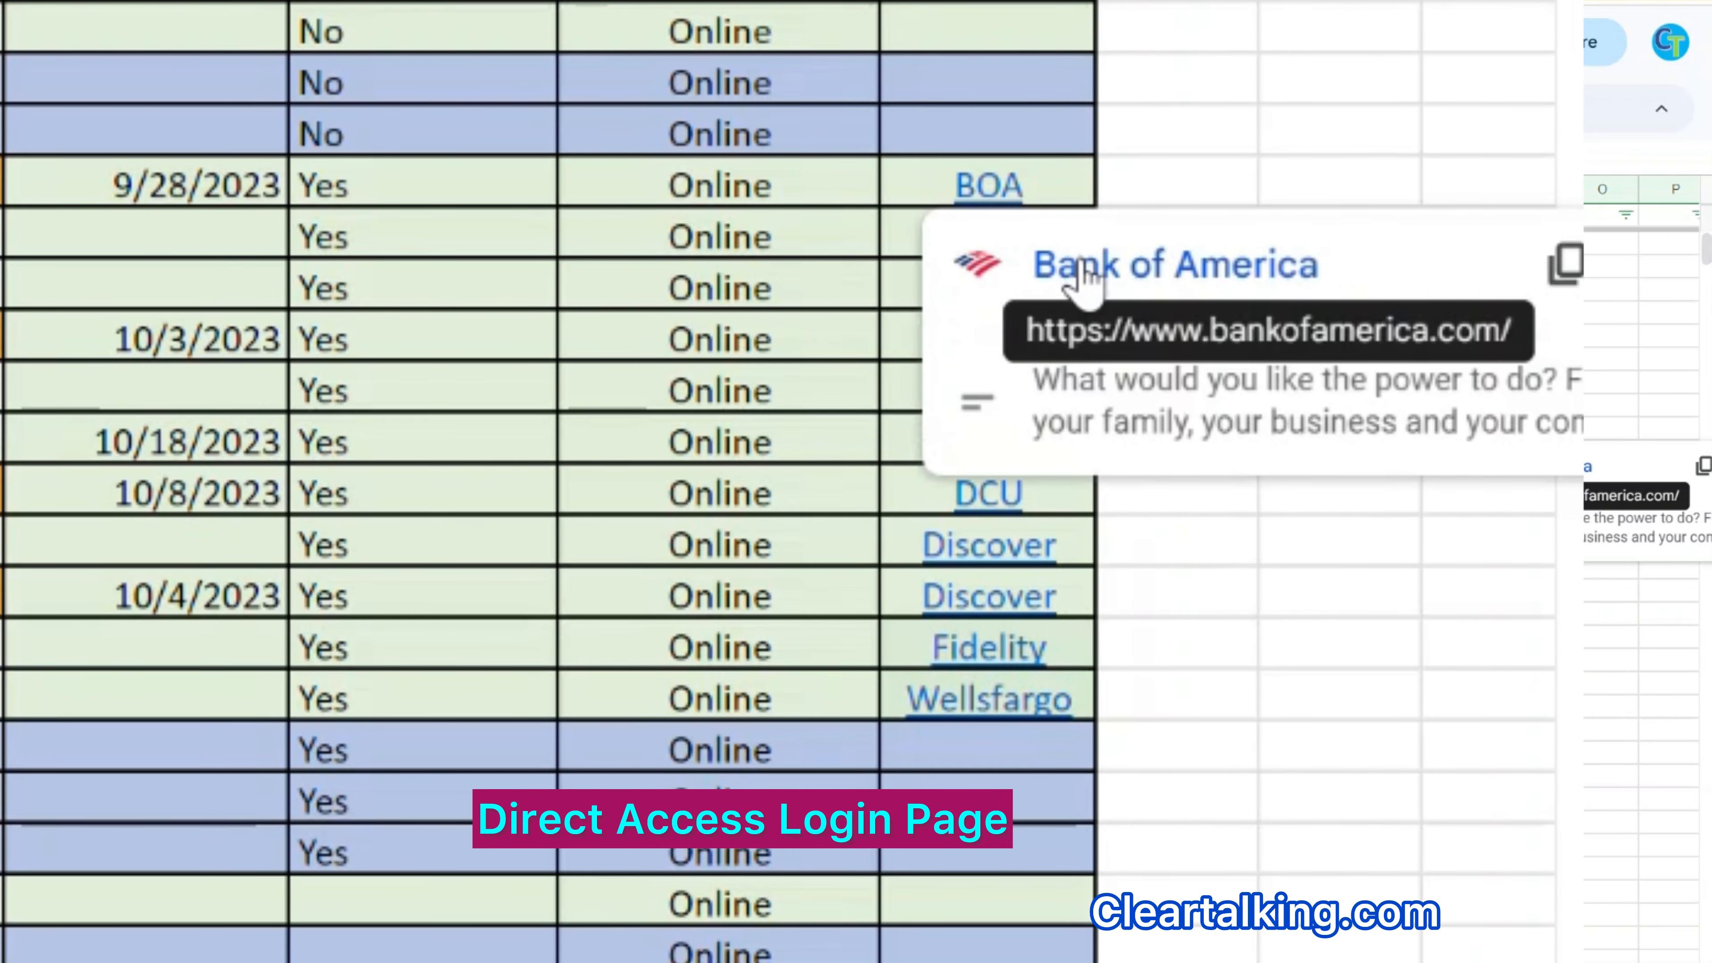
left_click(1081, 277)
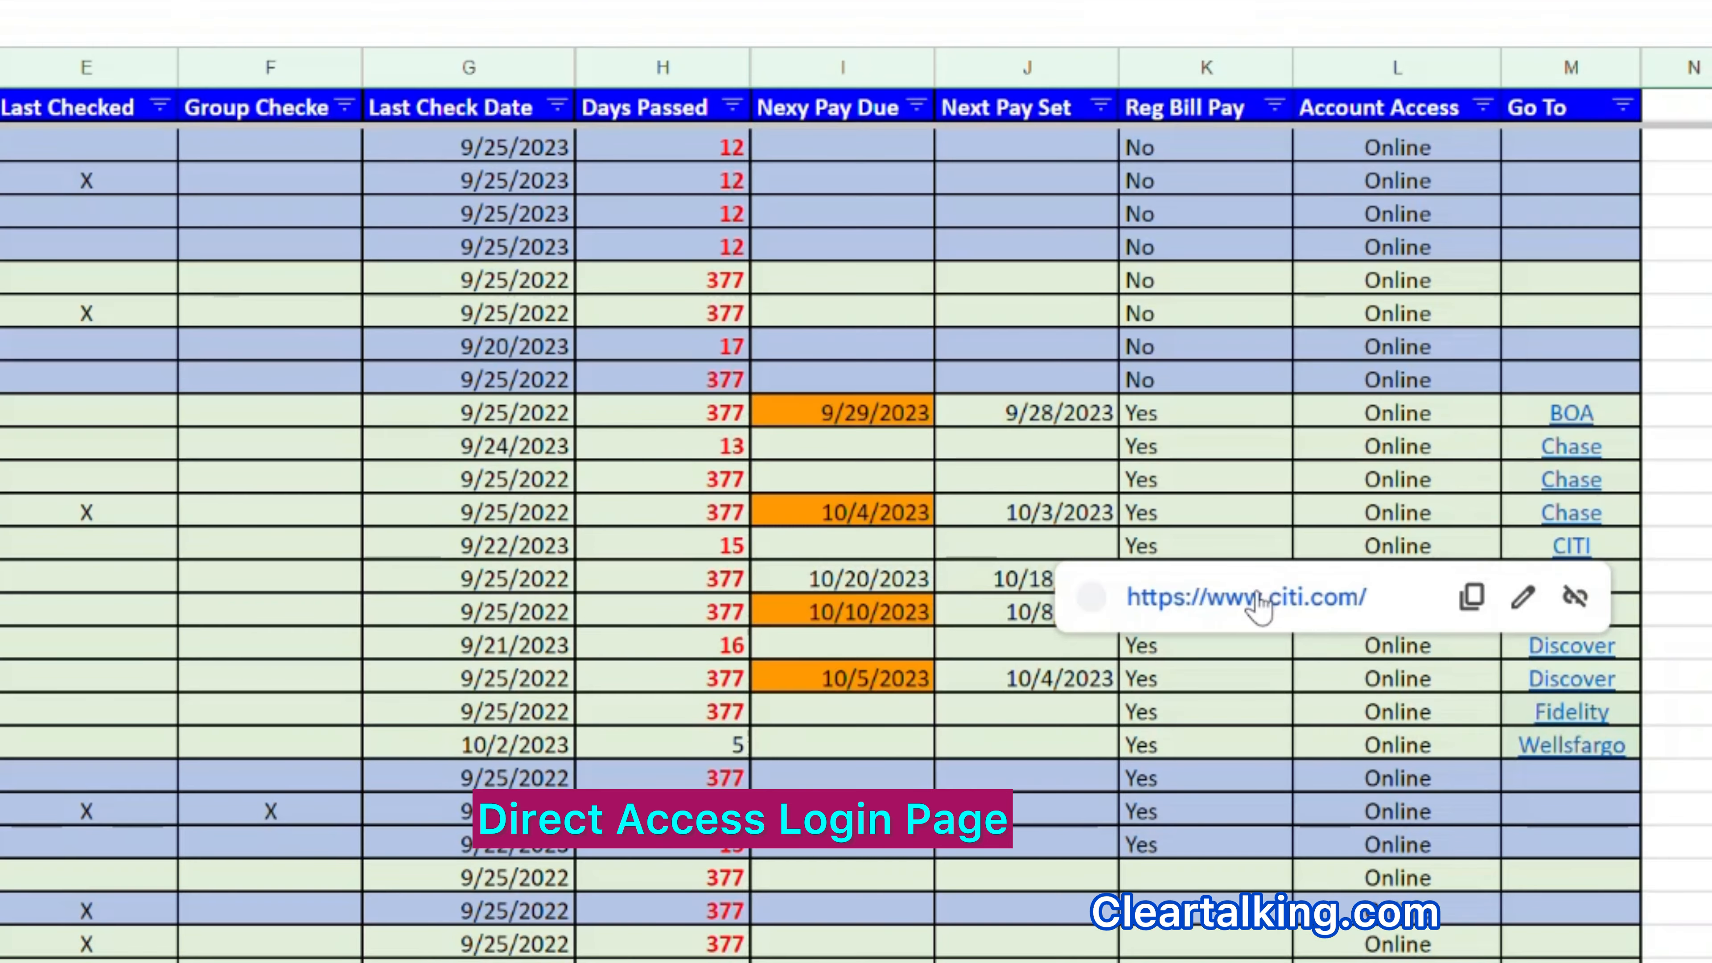
left_click(1254, 596)
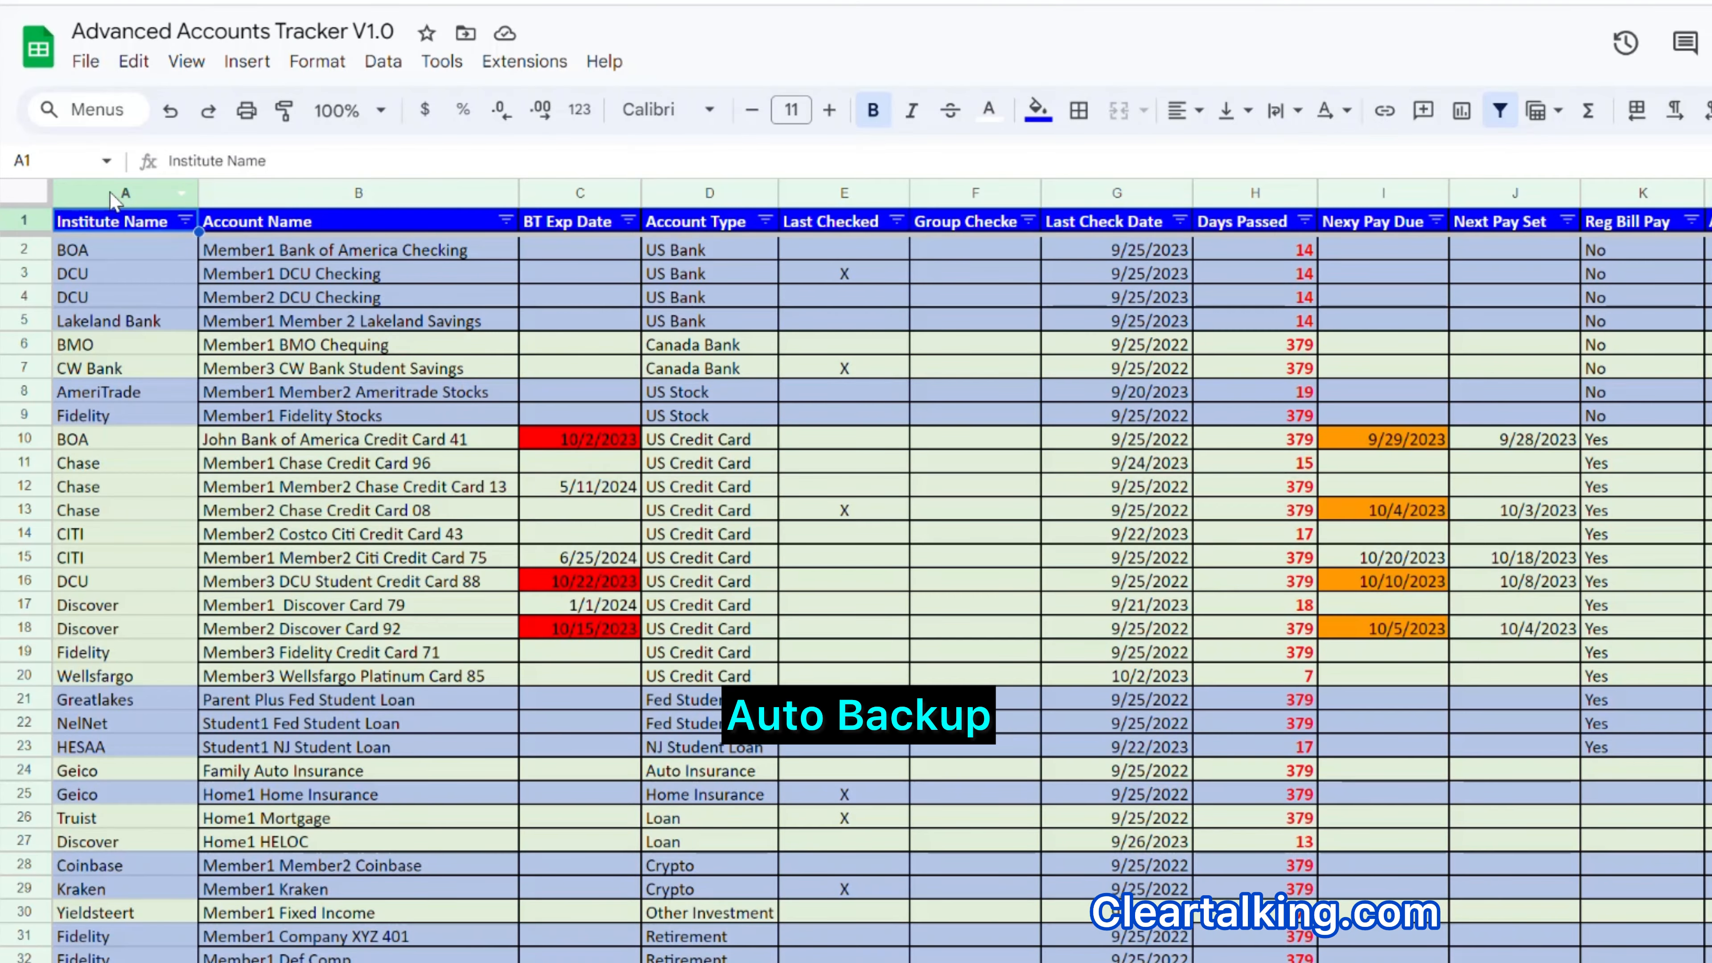
Open the spreadsheet's version history, view the October 6, 4:50 PM version and show its available actions.
left_click(85, 62)
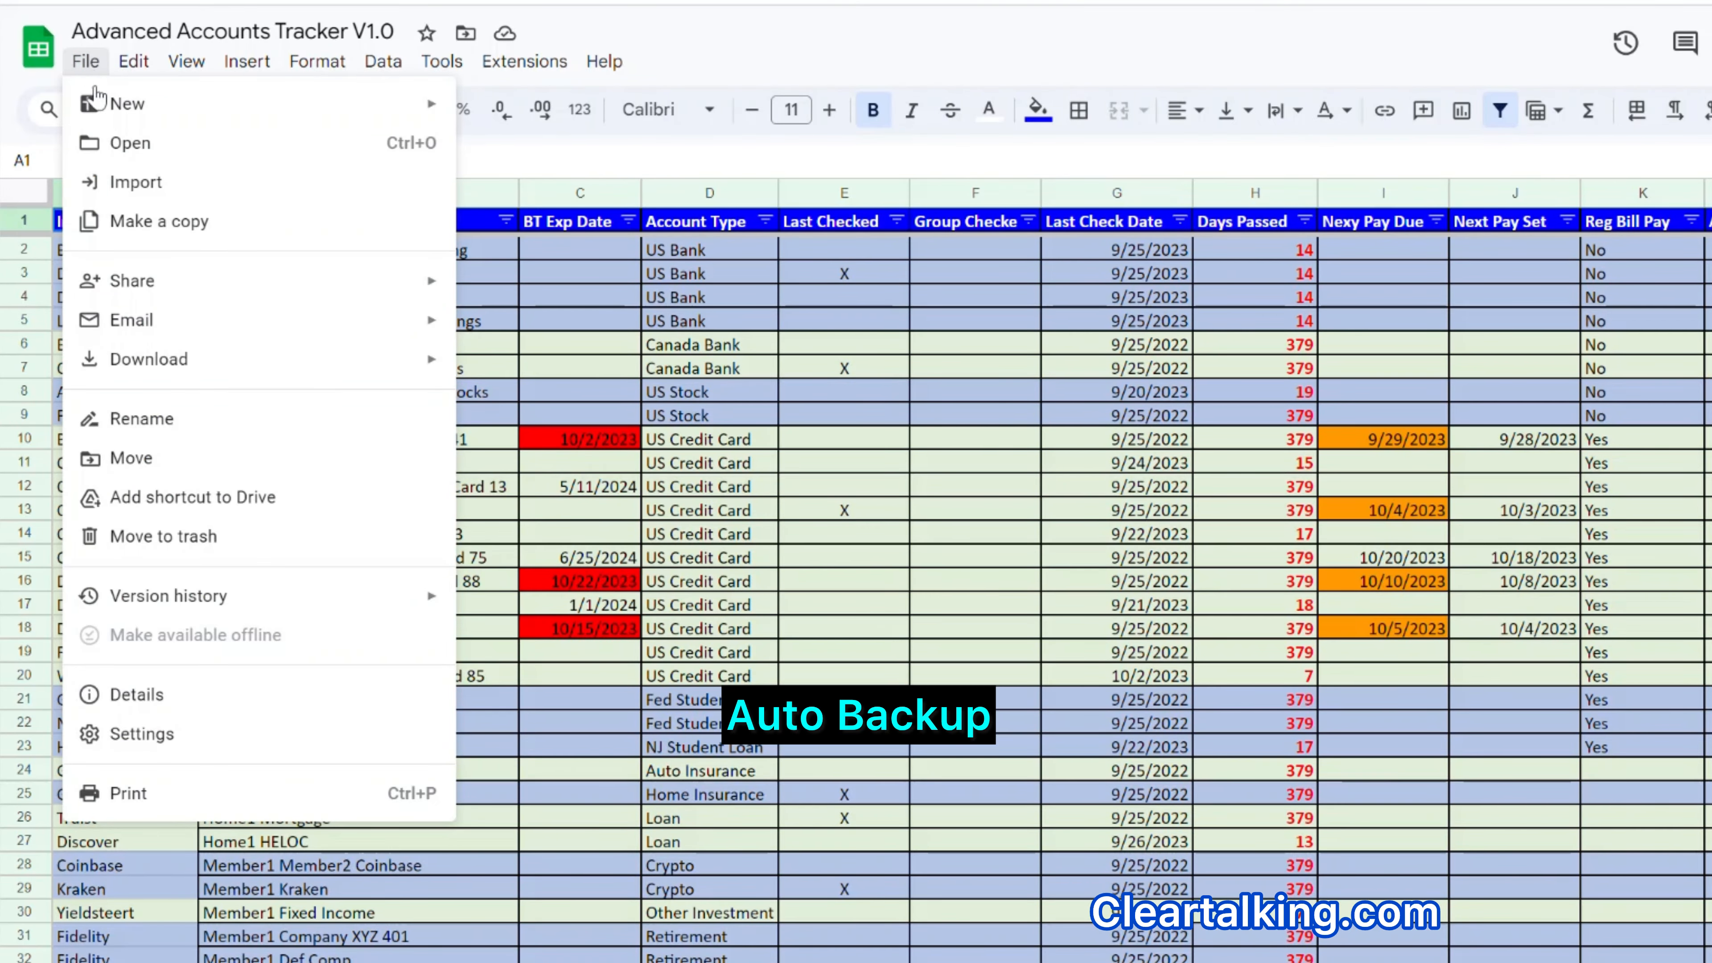
mouse_move(229, 602)
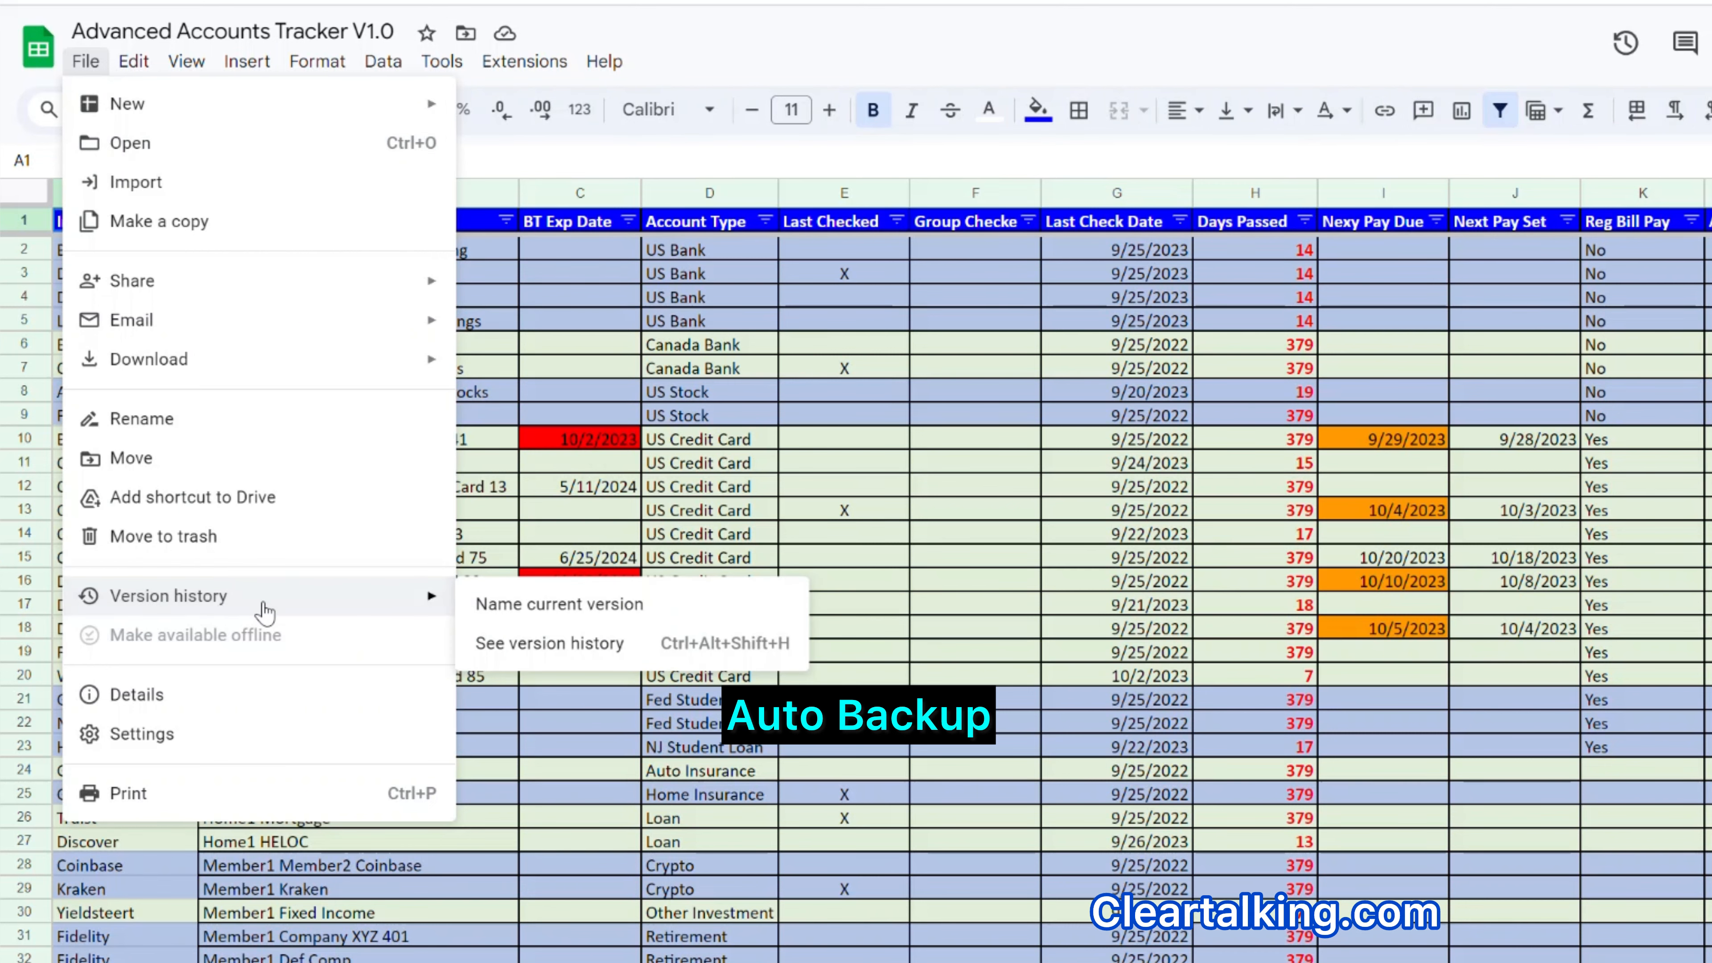
left_click(516, 644)
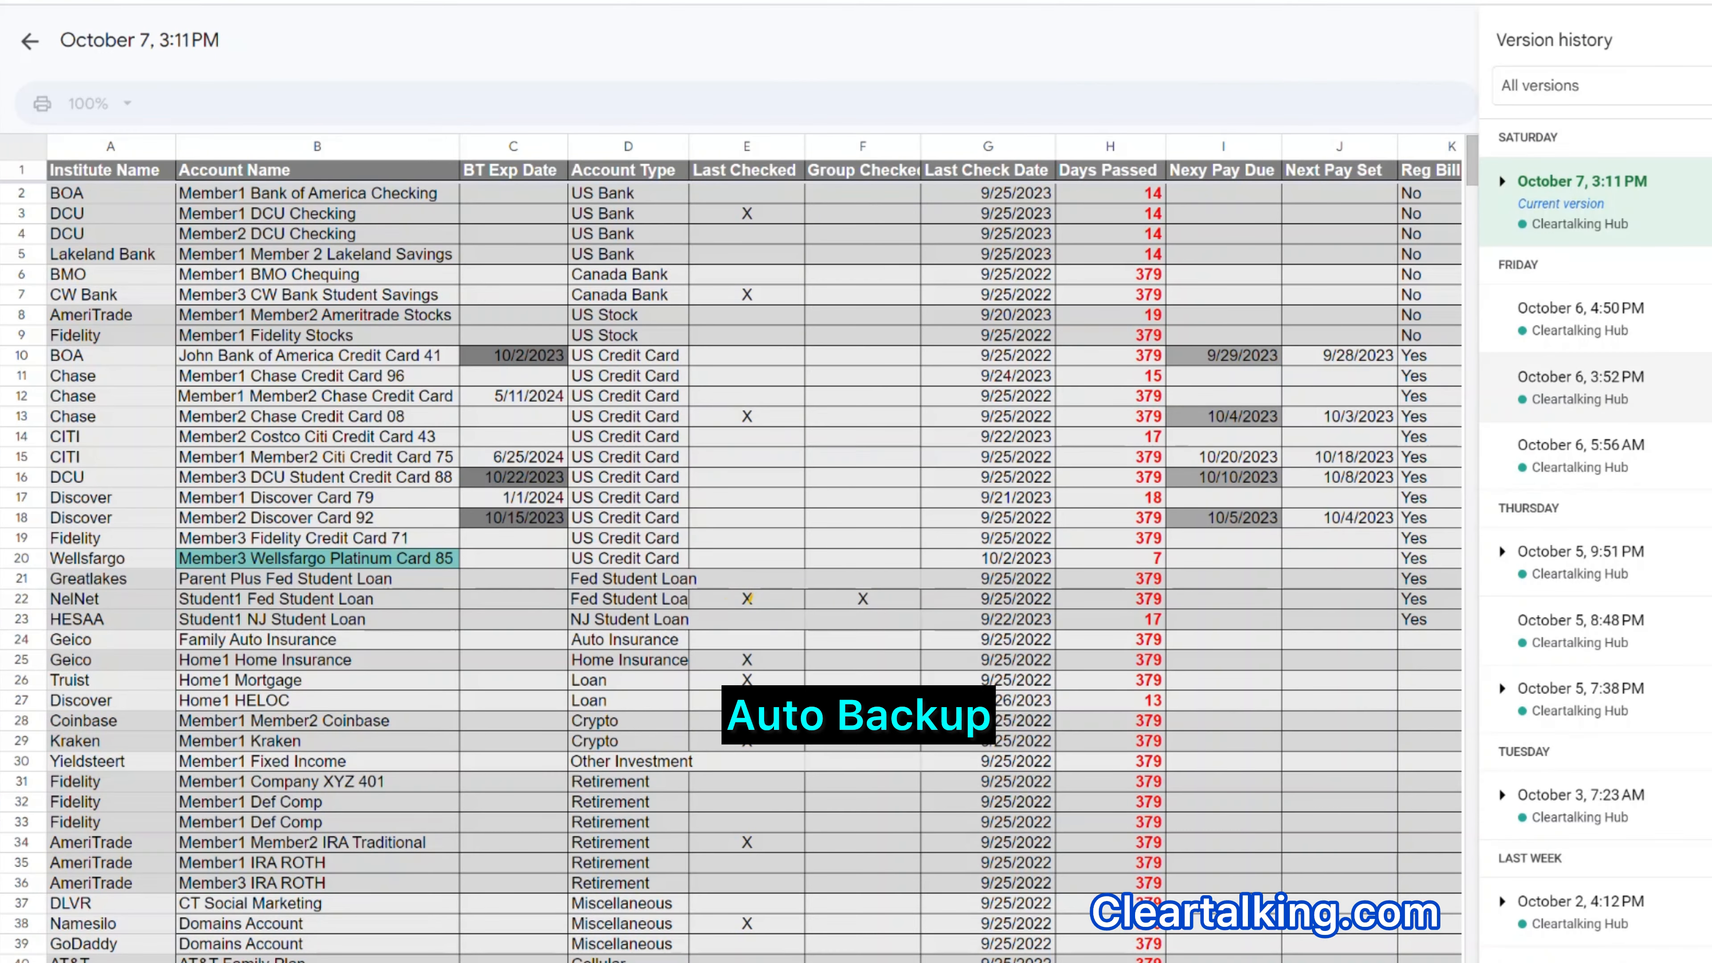
left_click(1631, 326)
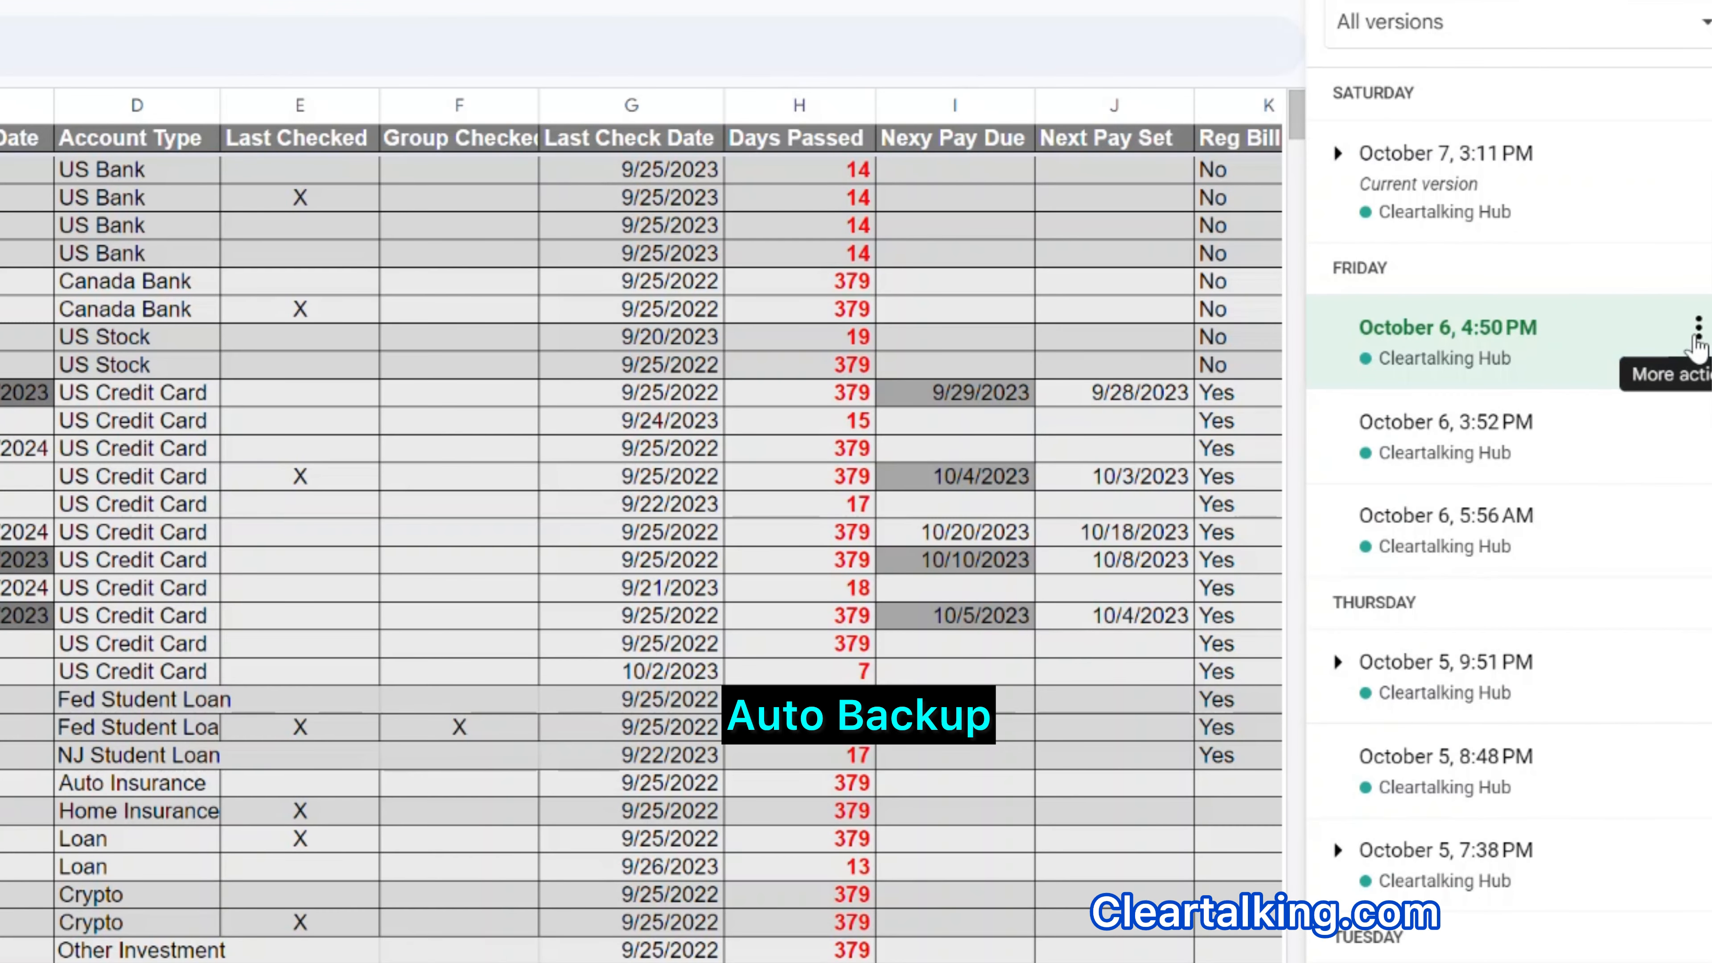
left_click(1697, 334)
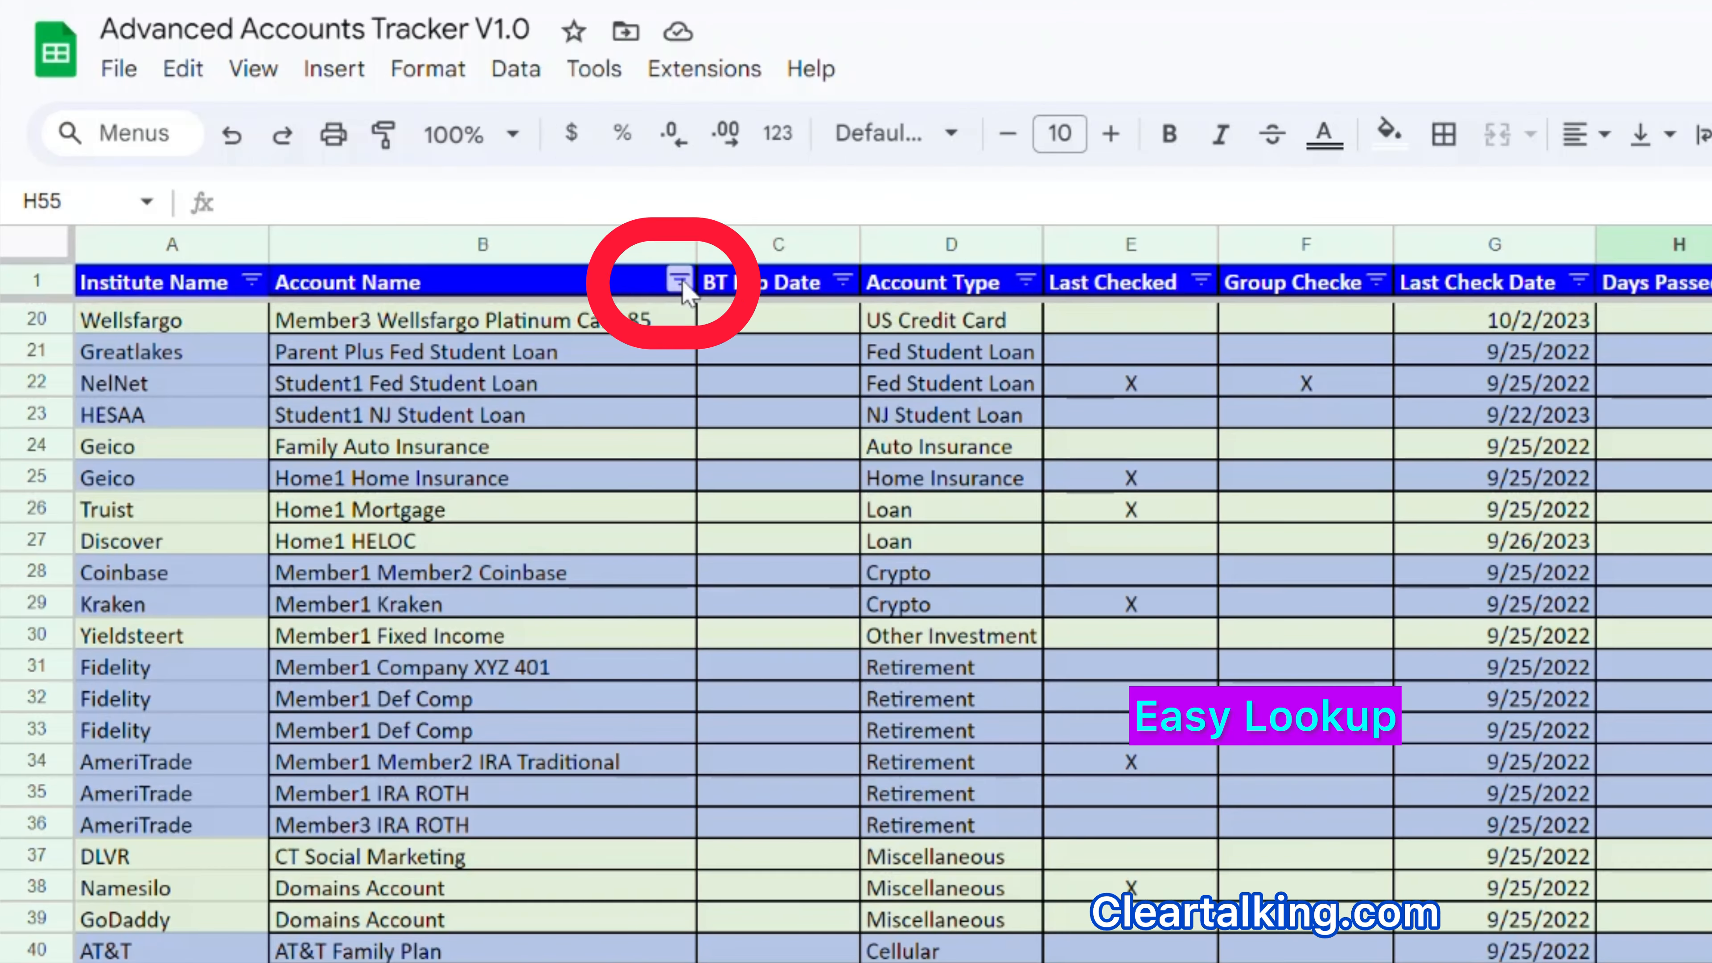
Look up "bank of" among the Account Name filter values and confirm the filter.
left_click(452, 189)
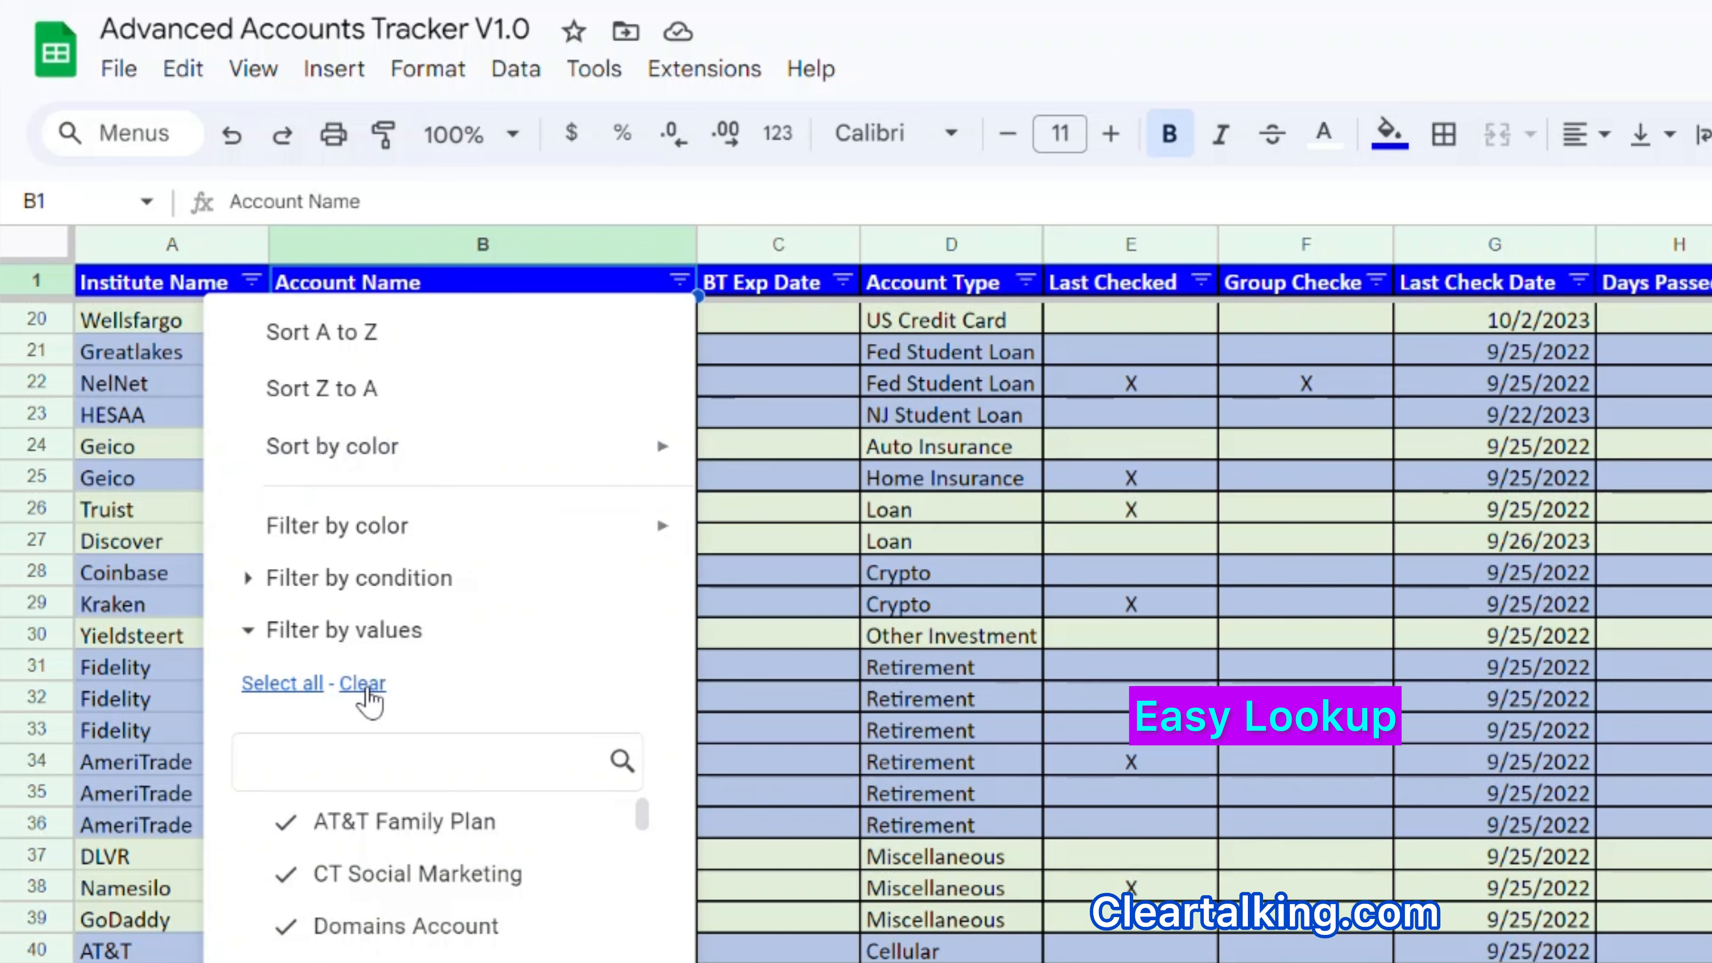
left_click(382, 769)
type("bank of")
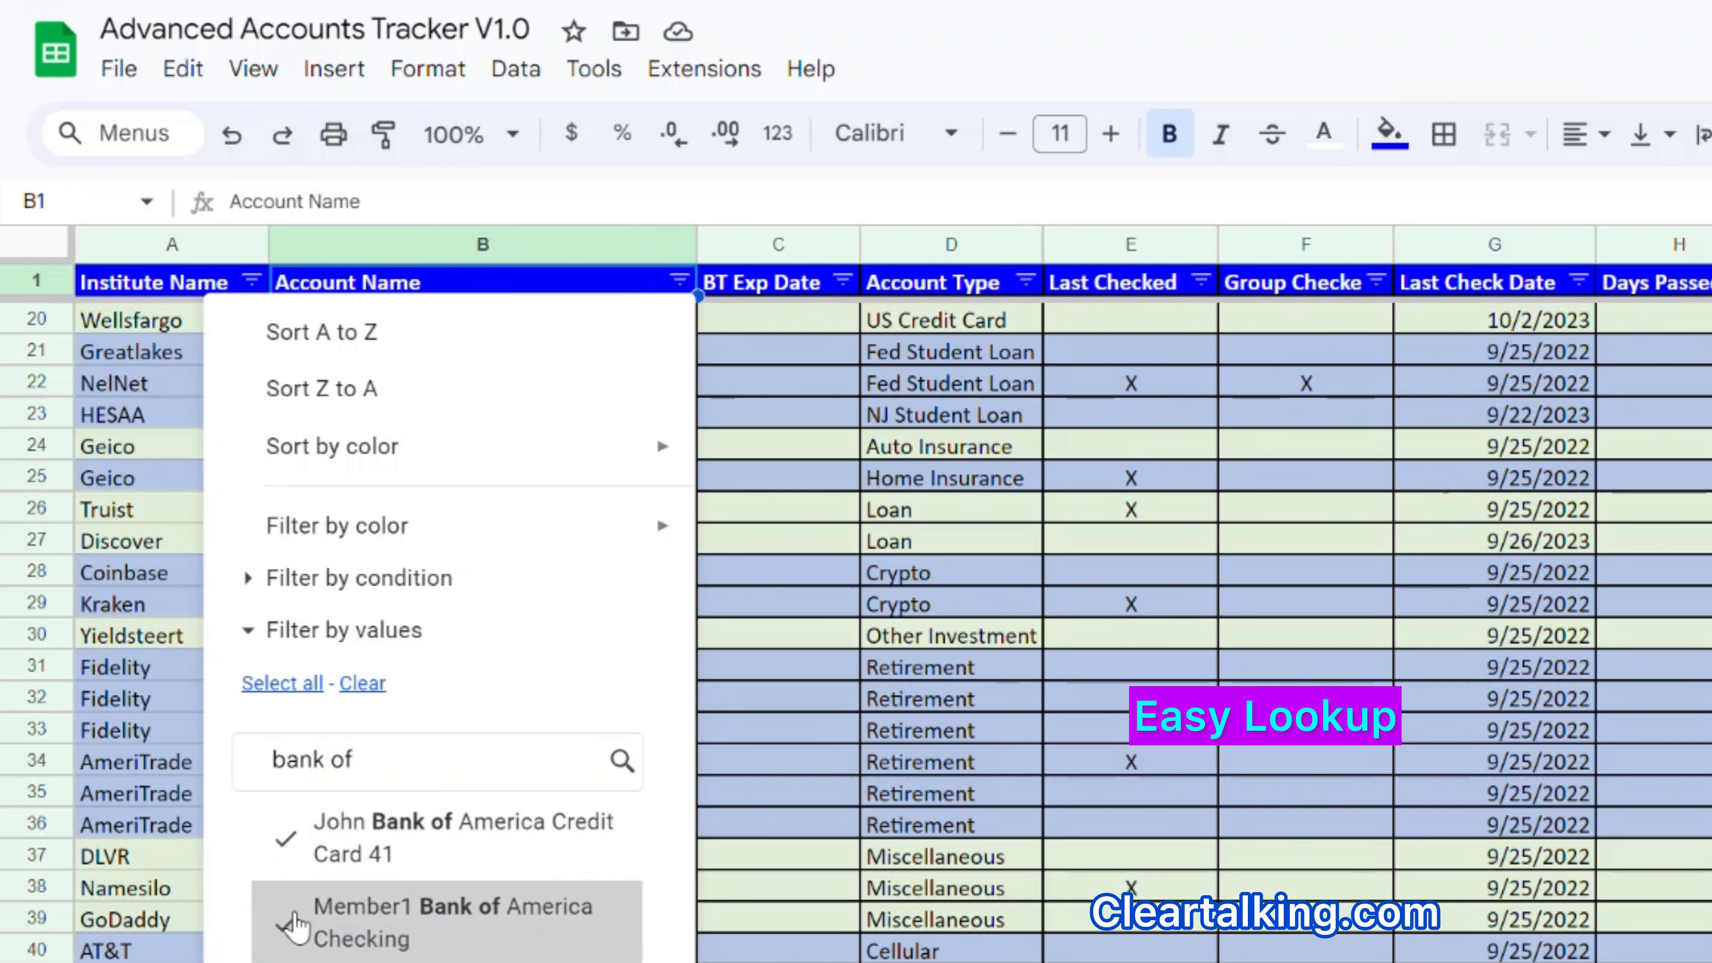
left_click(593, 957)
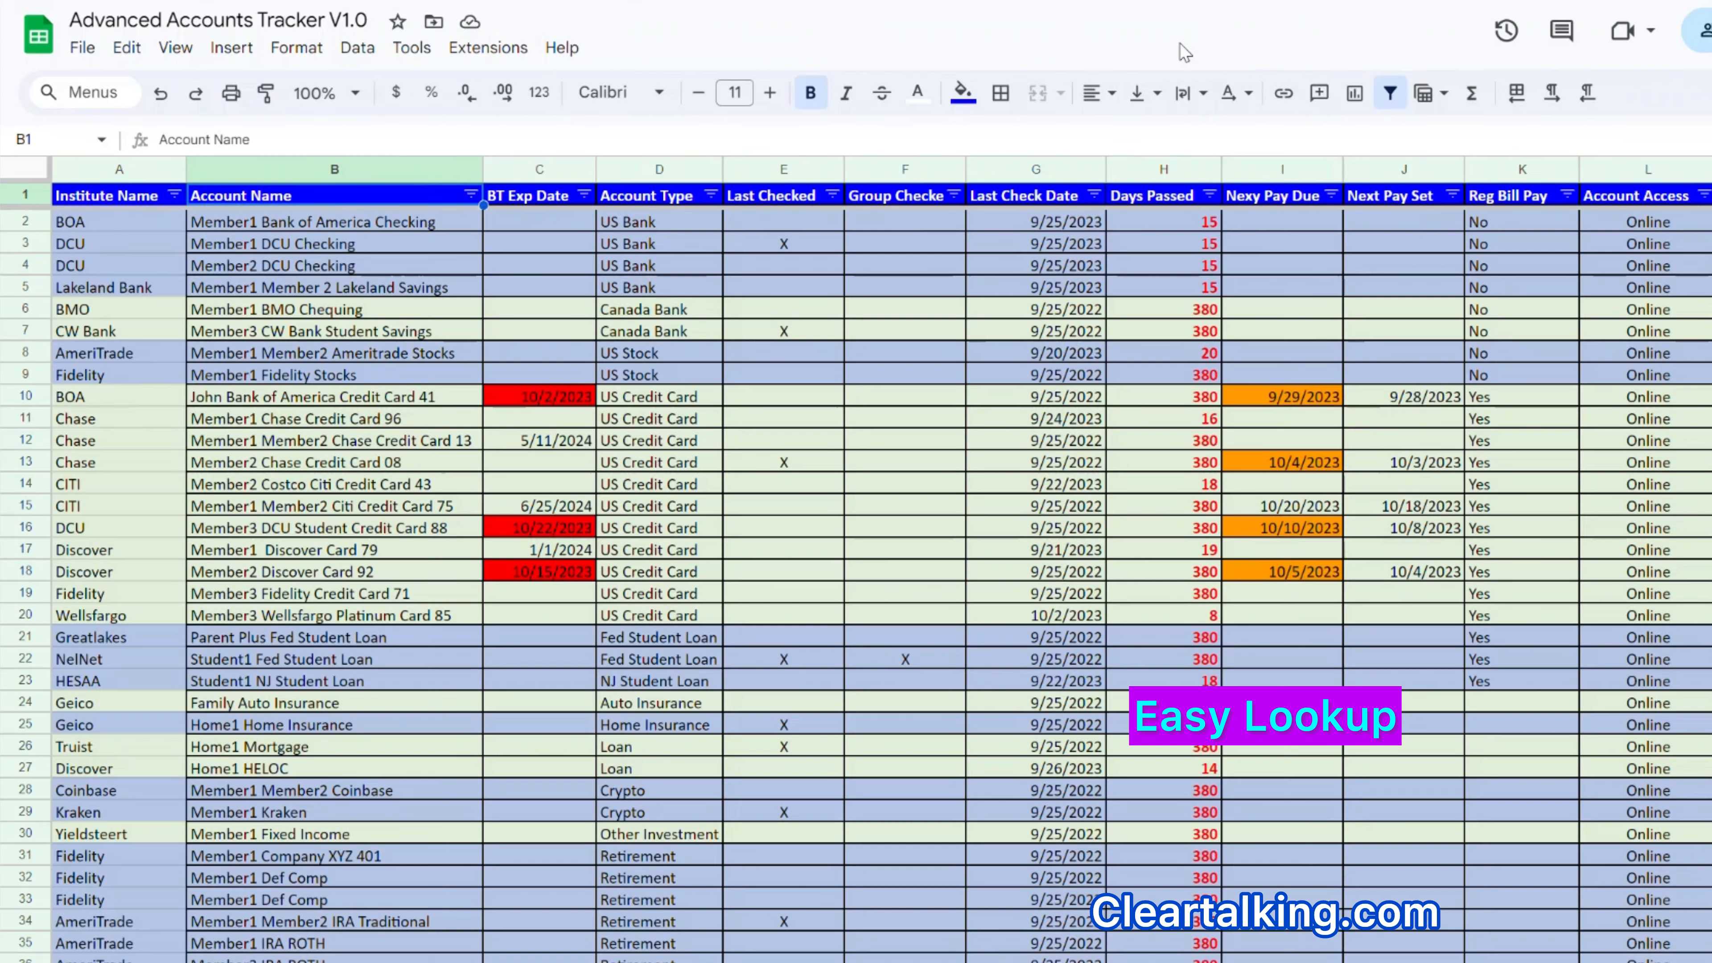
Find Geico in the sheet, go to its second match in row 25 and close the search.
key("ctrl+f")
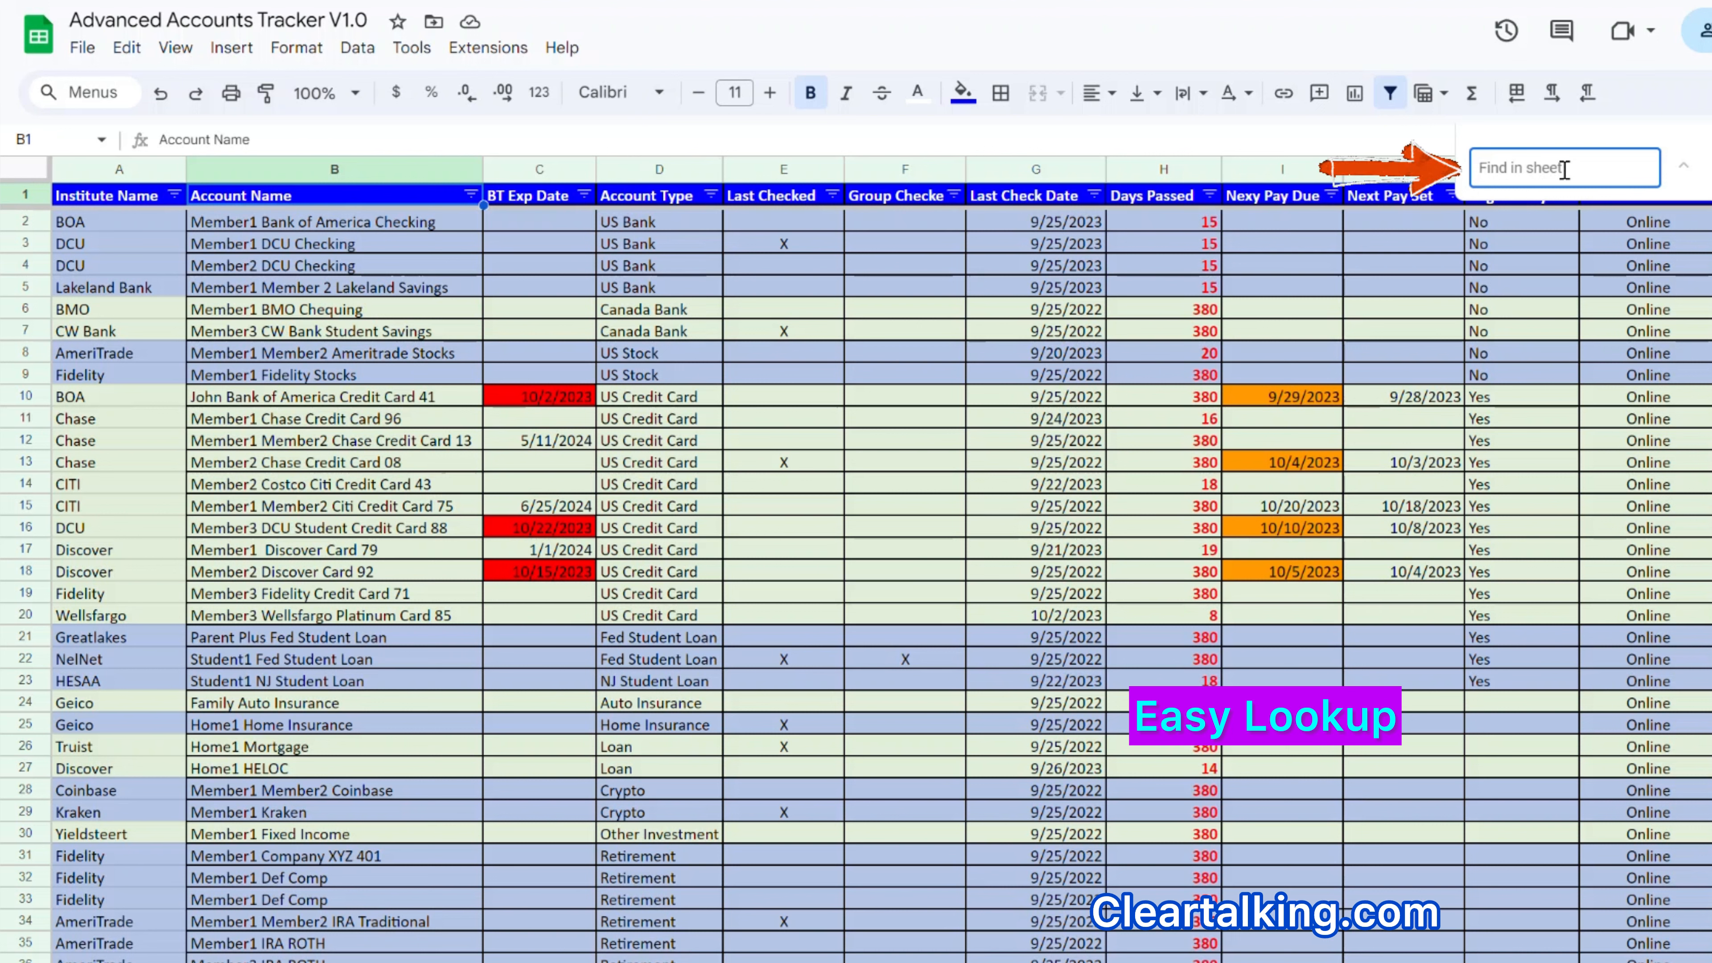
type("Gei")
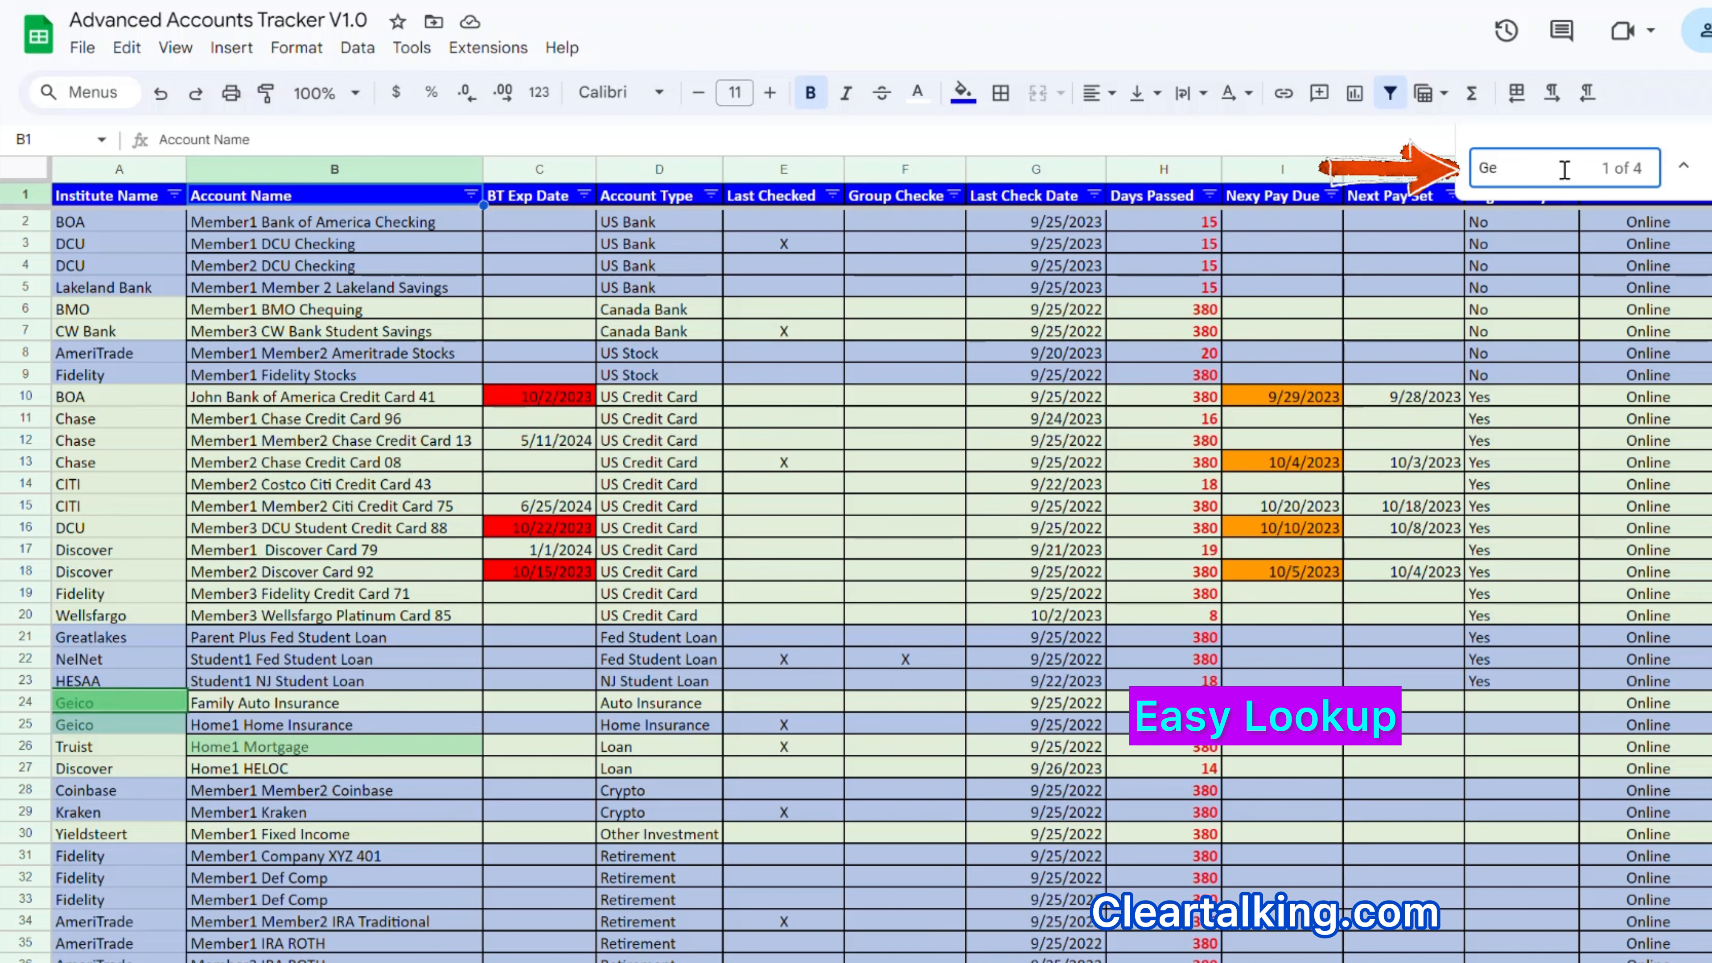
type("co")
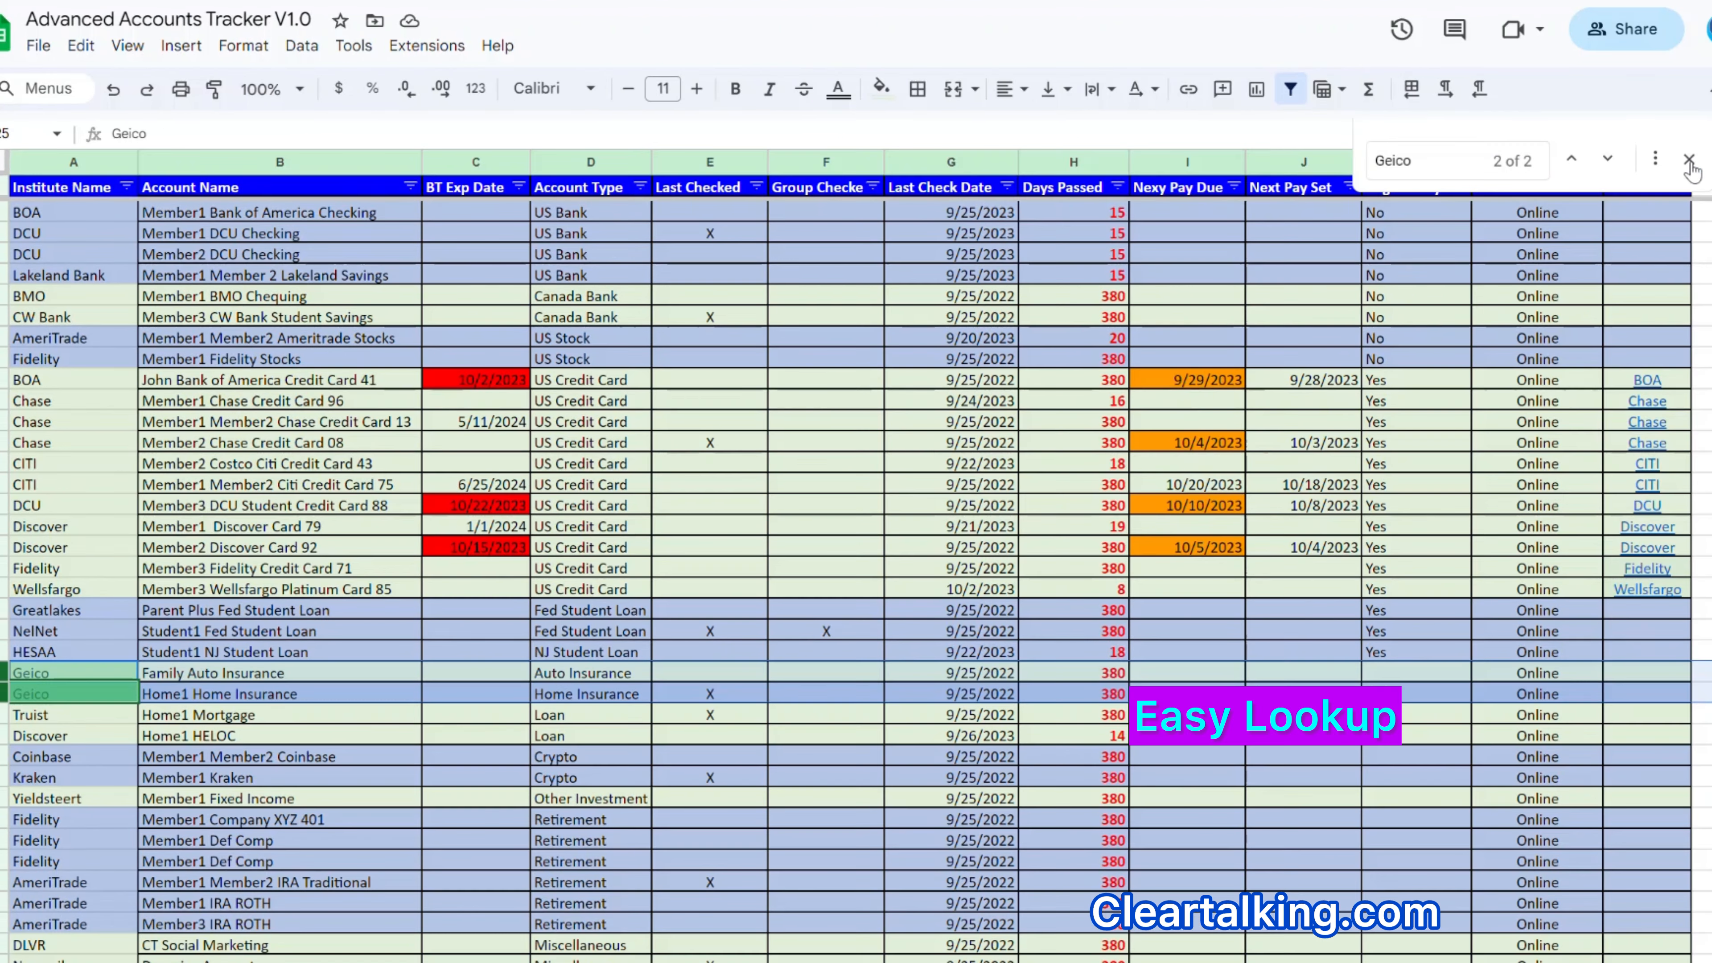
left_click(1691, 164)
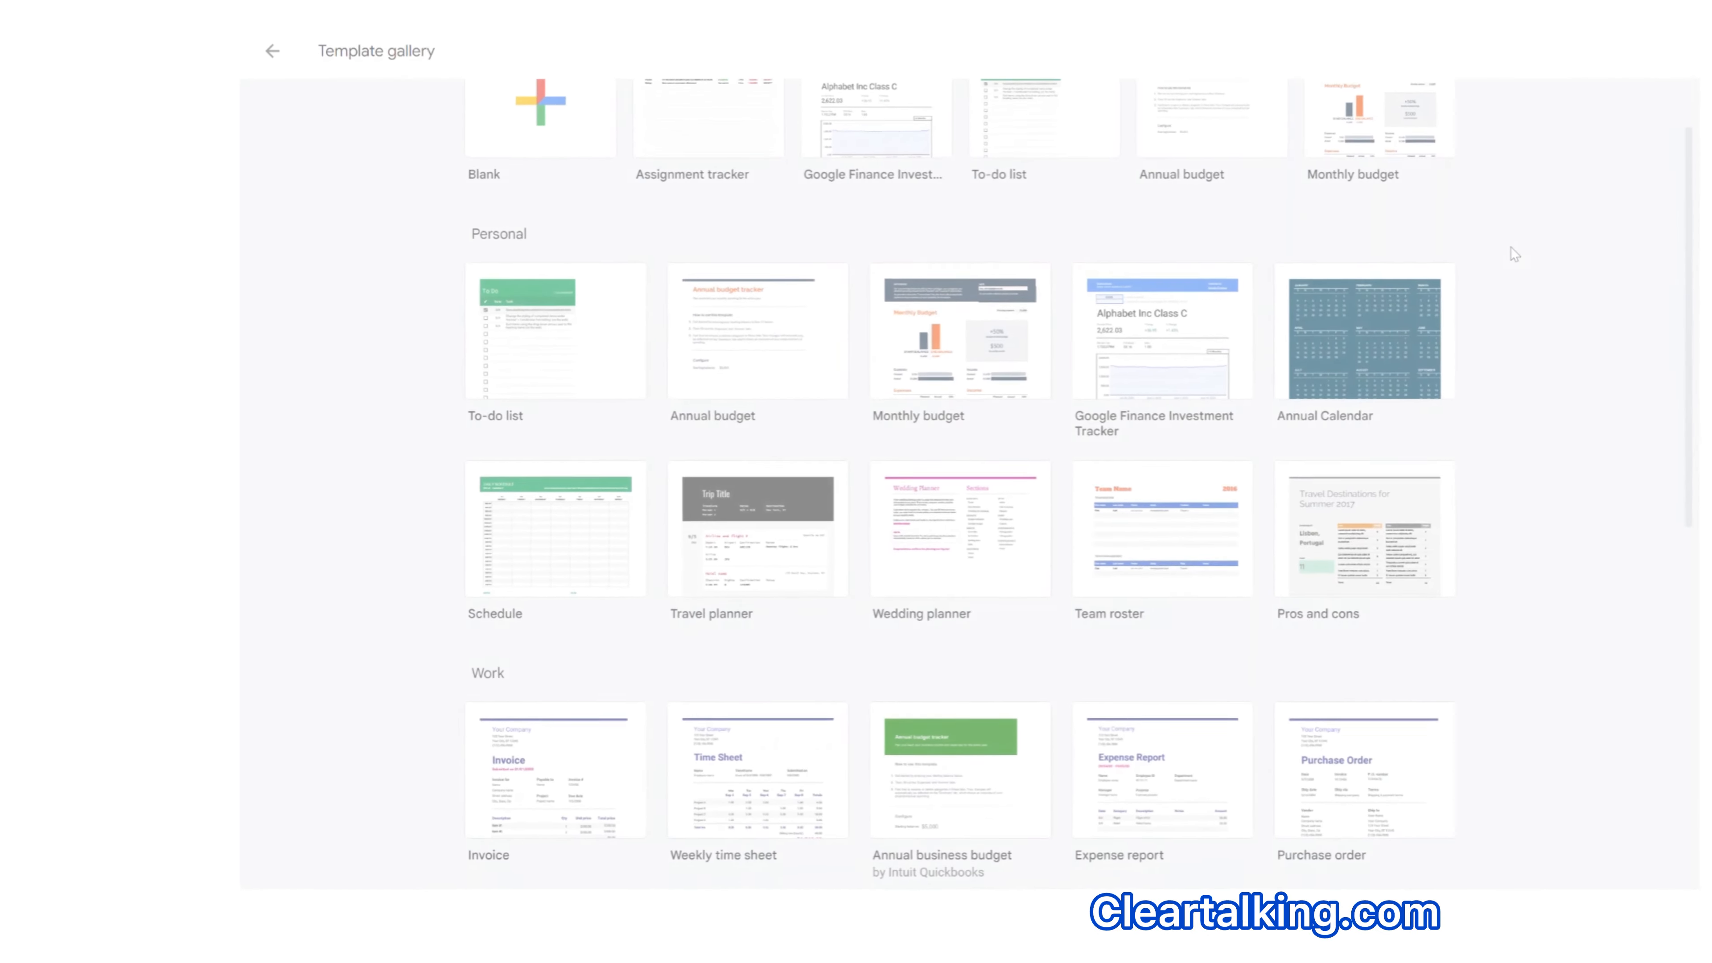
Browse the Personal and Work spreadsheets in the template gallery.
scroll(1544, 233, "down", 3)
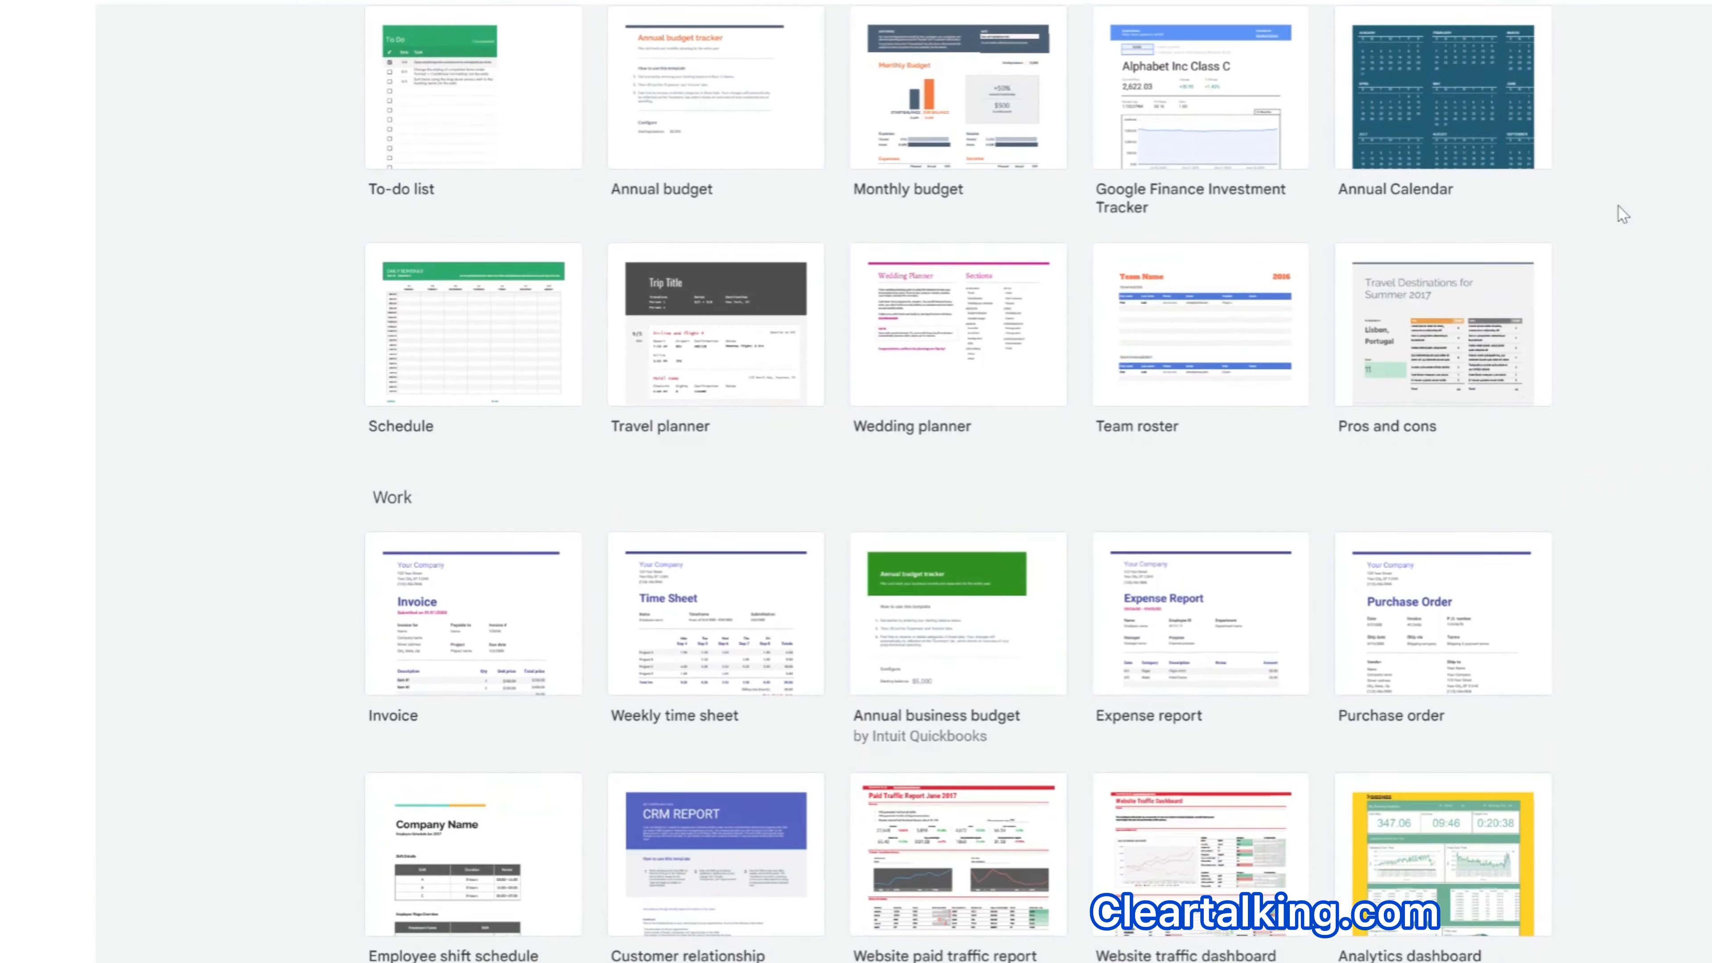
scroll(1640, 197, "down", 5)
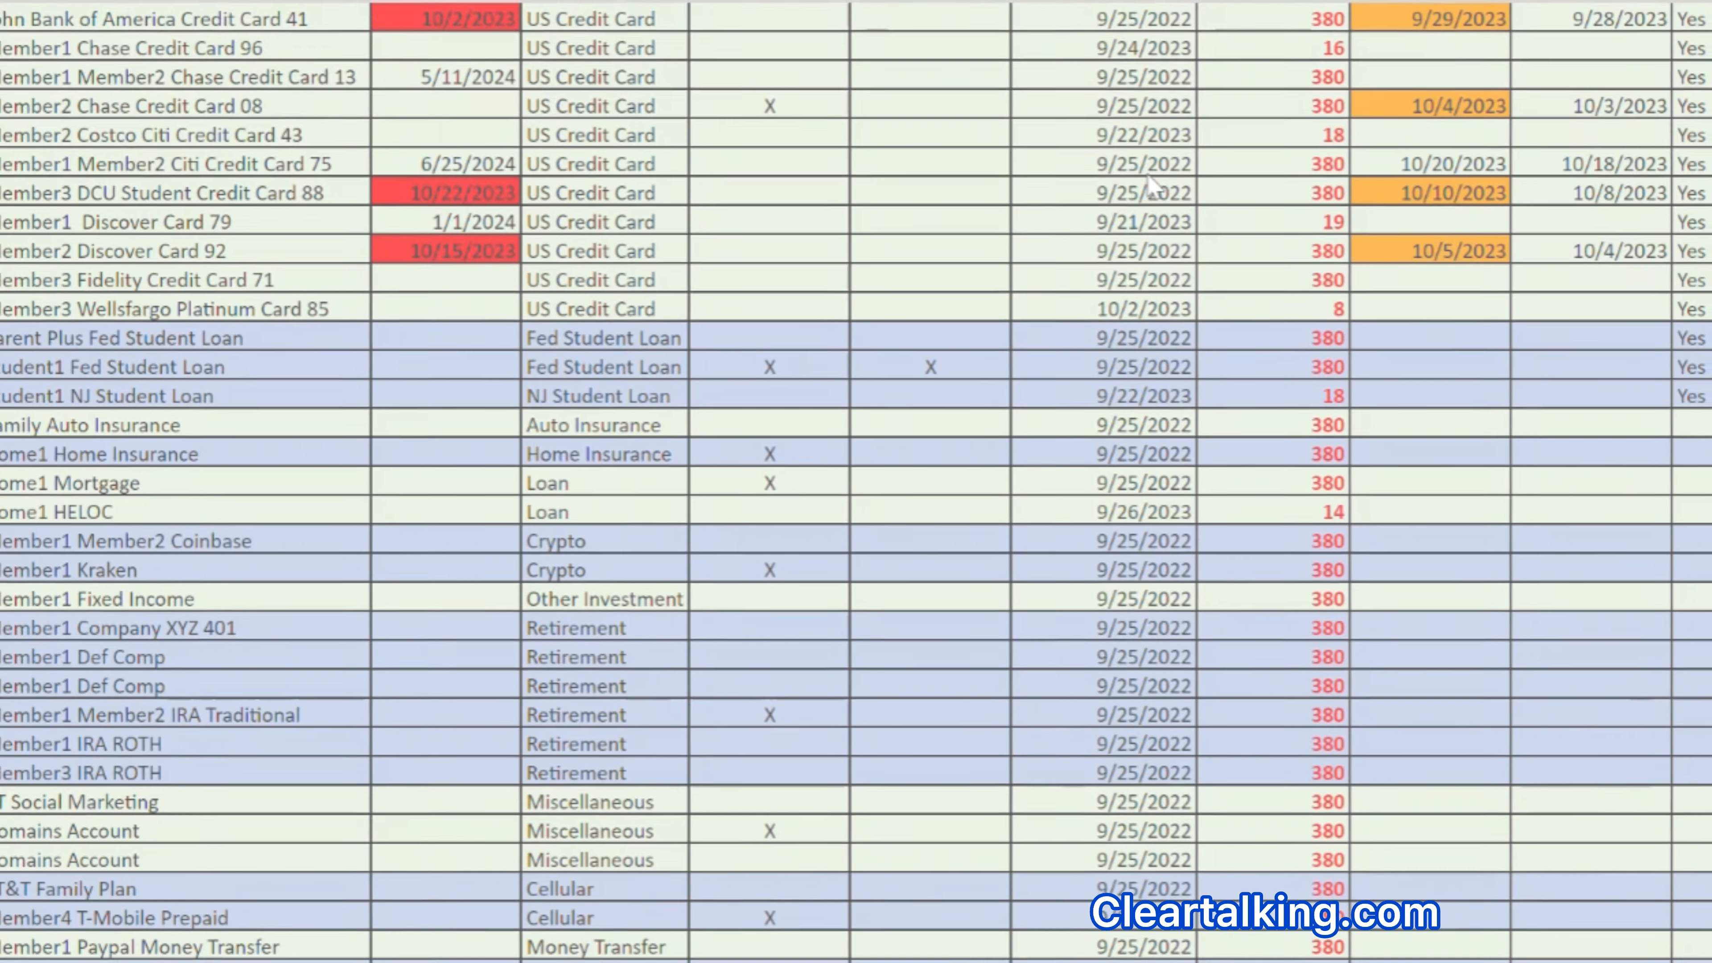
Review the accounts list from the bank accounts down to the PSEG utility account in row 52.
scroll(1157, 163, "down", 1)
scroll(1157, 163, "down", 1)
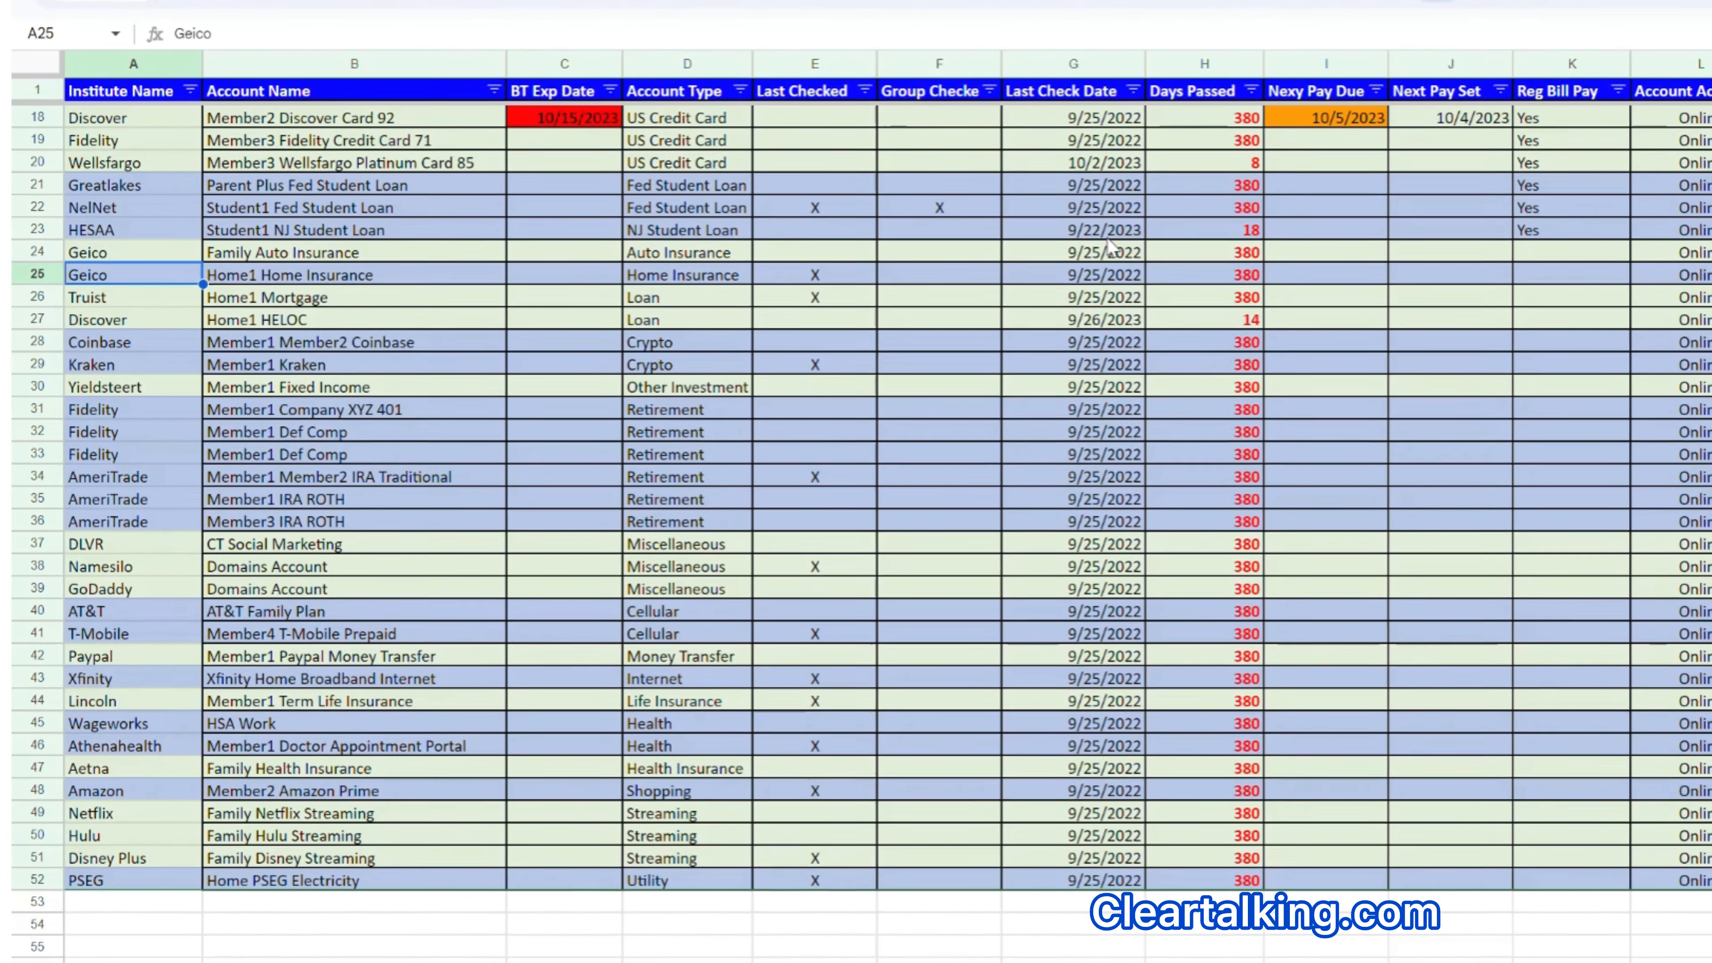
scroll(1105, 253, "up", 5)
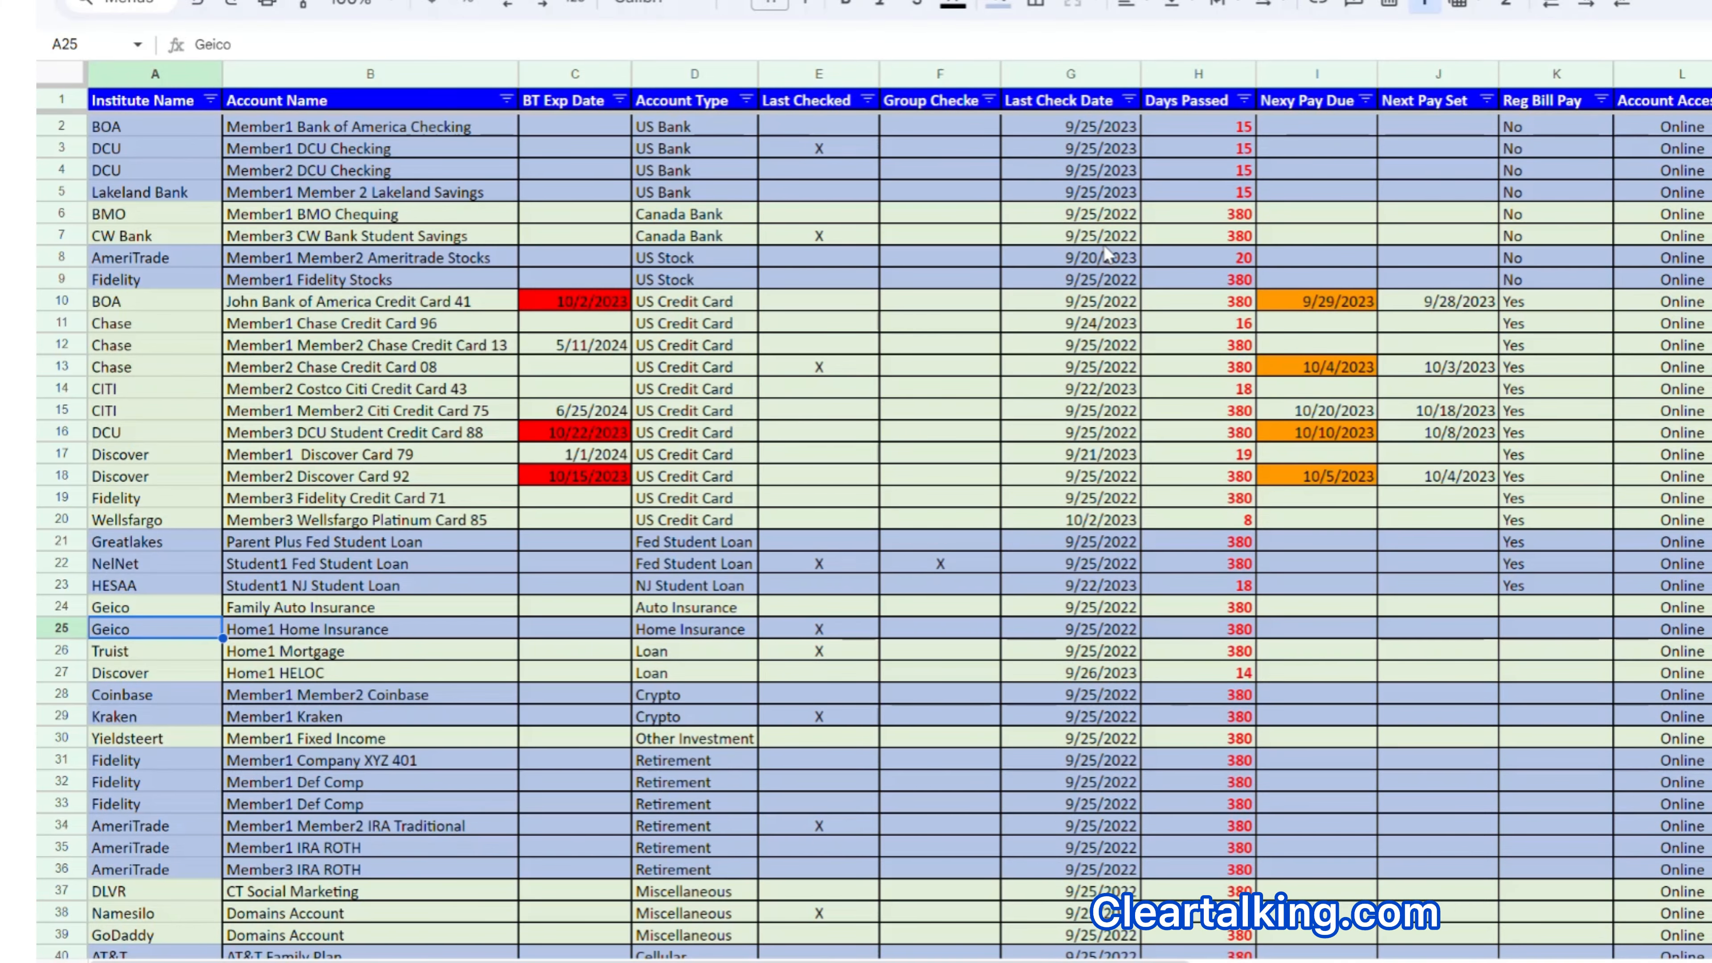
scroll(1105, 253, "down", 1)
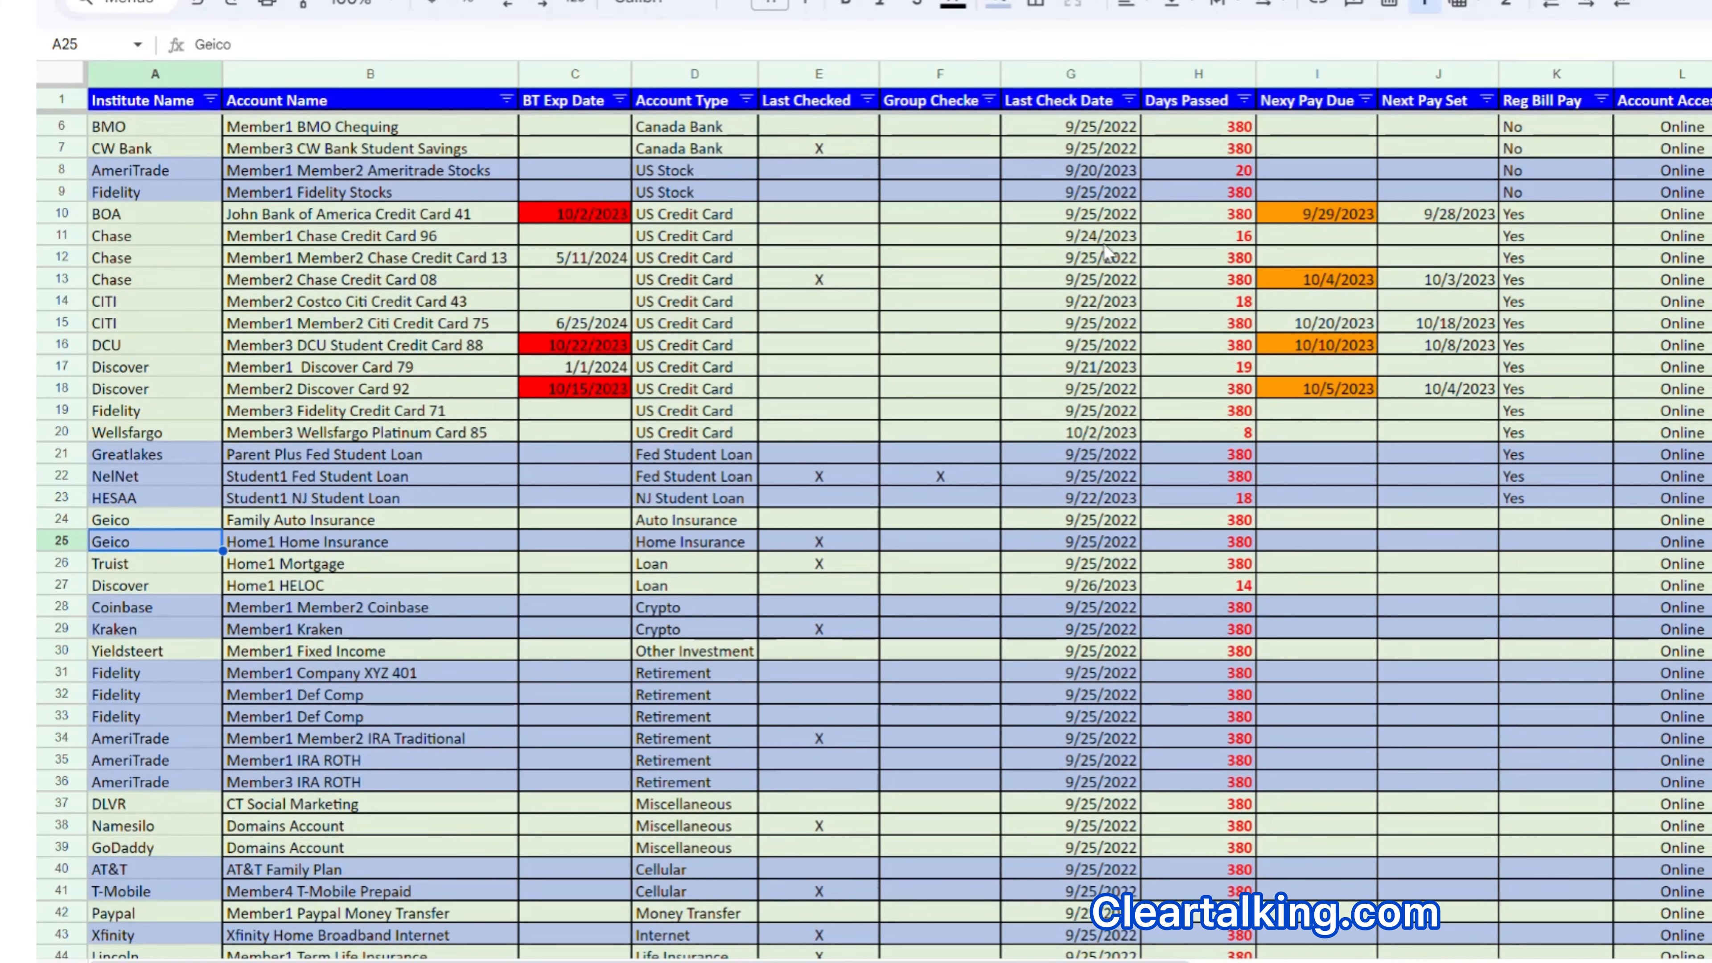
scroll(1105, 253, "down", 1)
scroll(1105, 253, "down", 1)
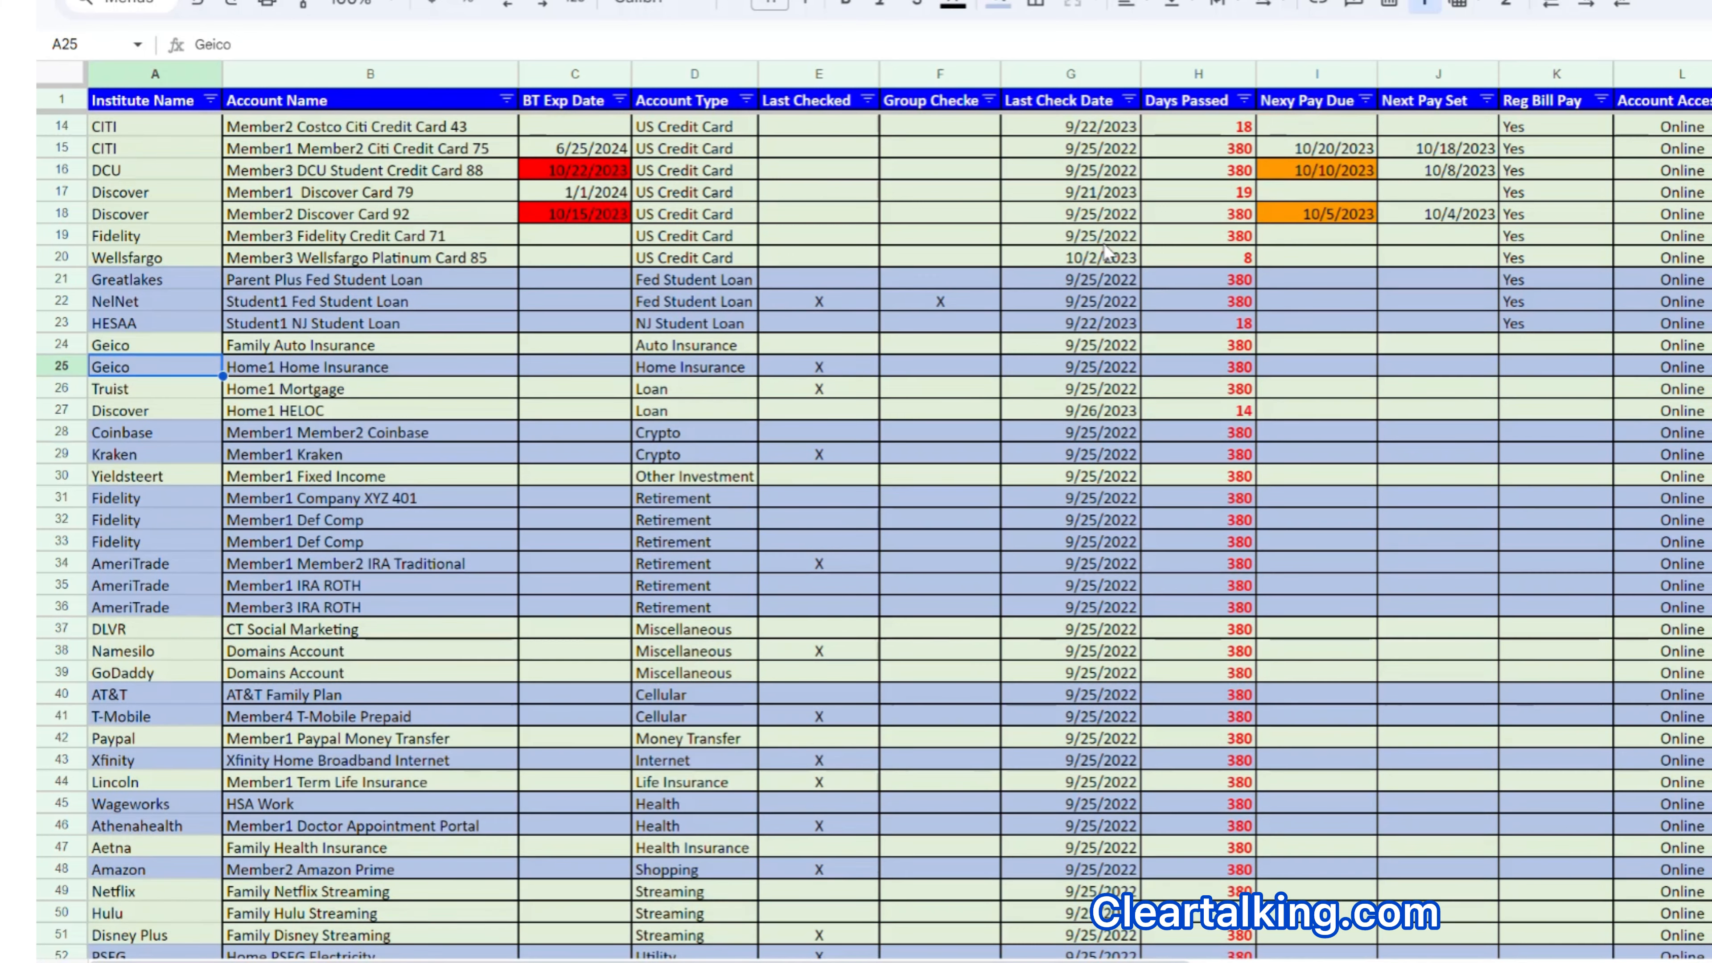
scroll(1105, 253, "down", 1)
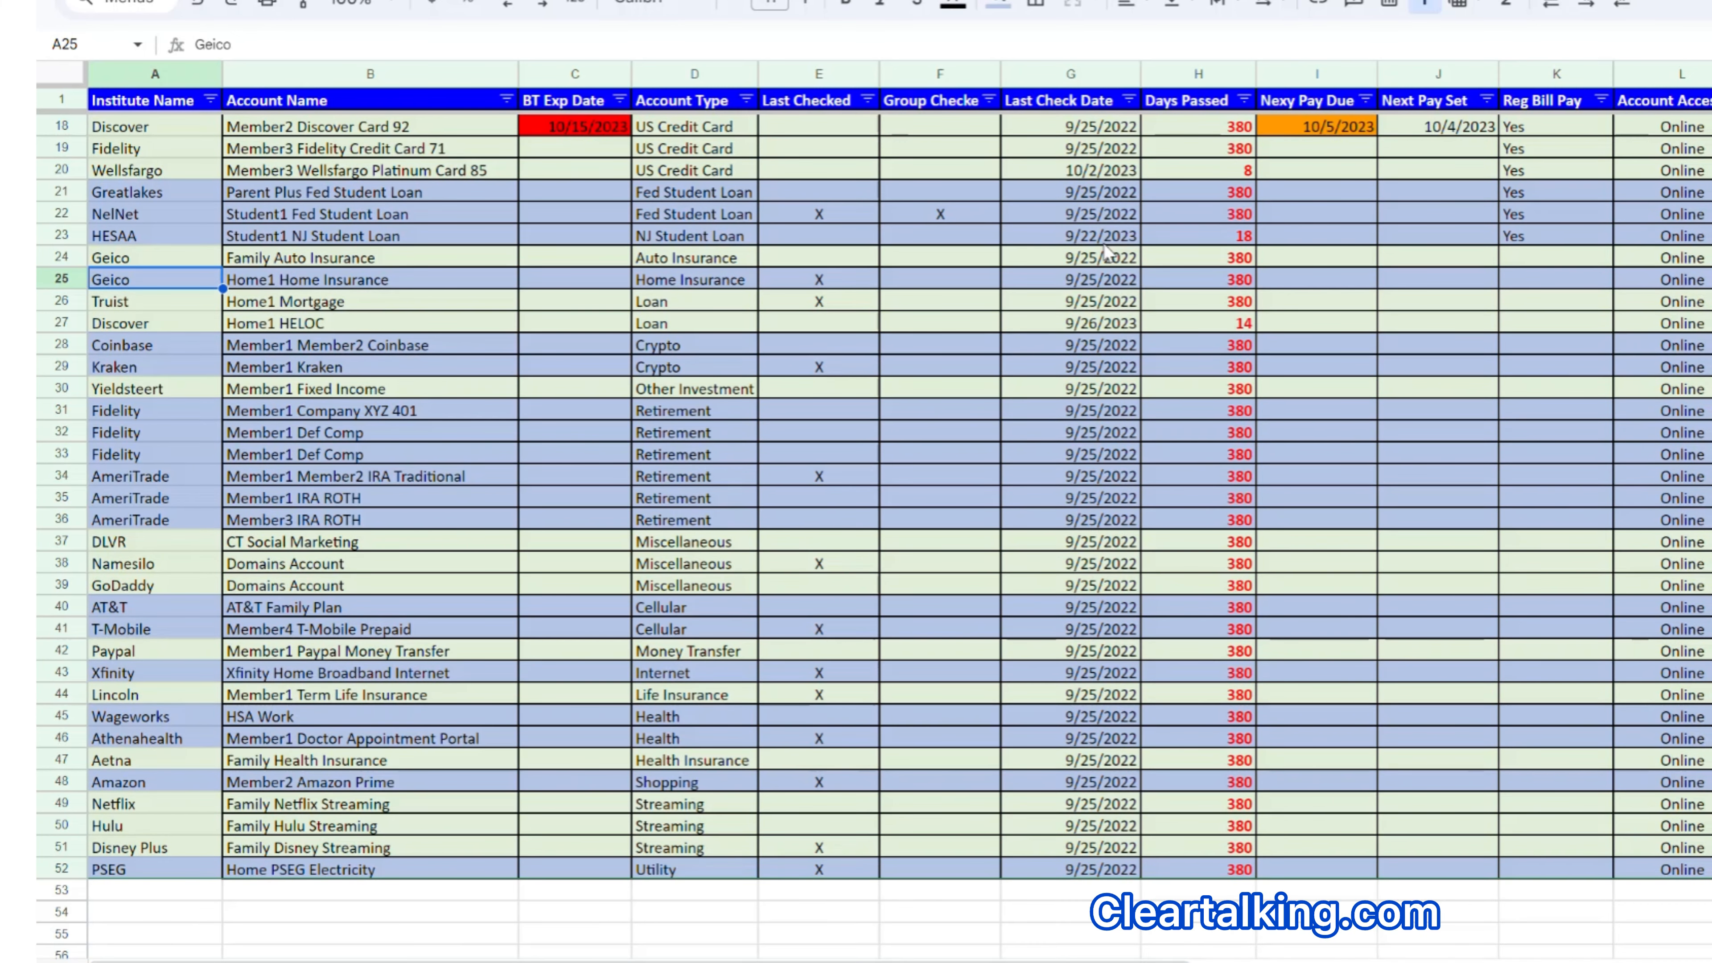